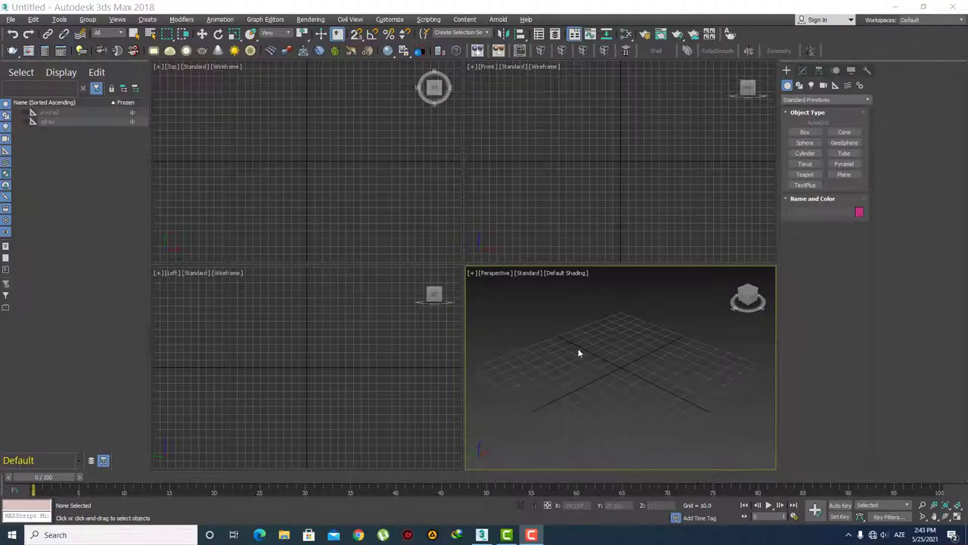
Step: Activate the Front viewport and maximize it with Alt+W
{"action": "left_click", "coordinate": [559, 186]}
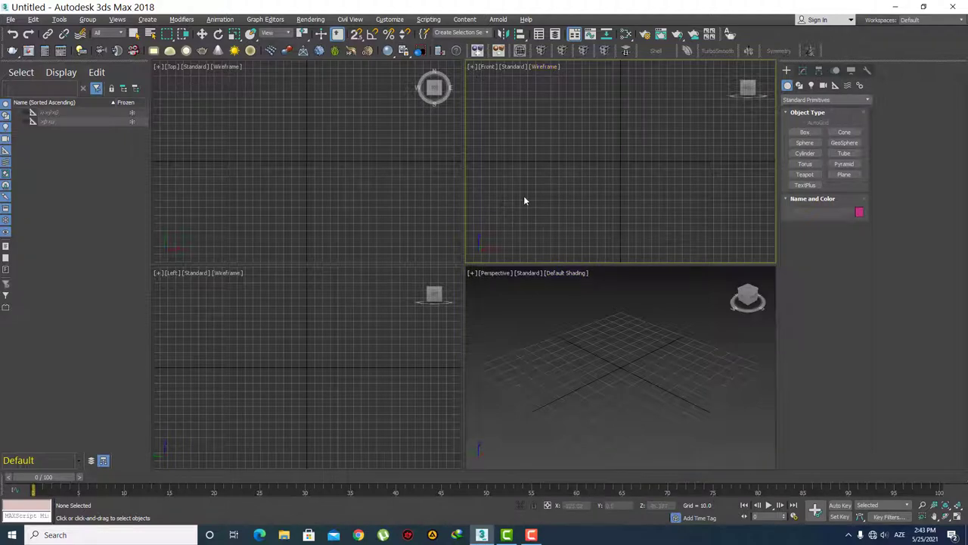
{"action": "key", "text": "alt+w"}
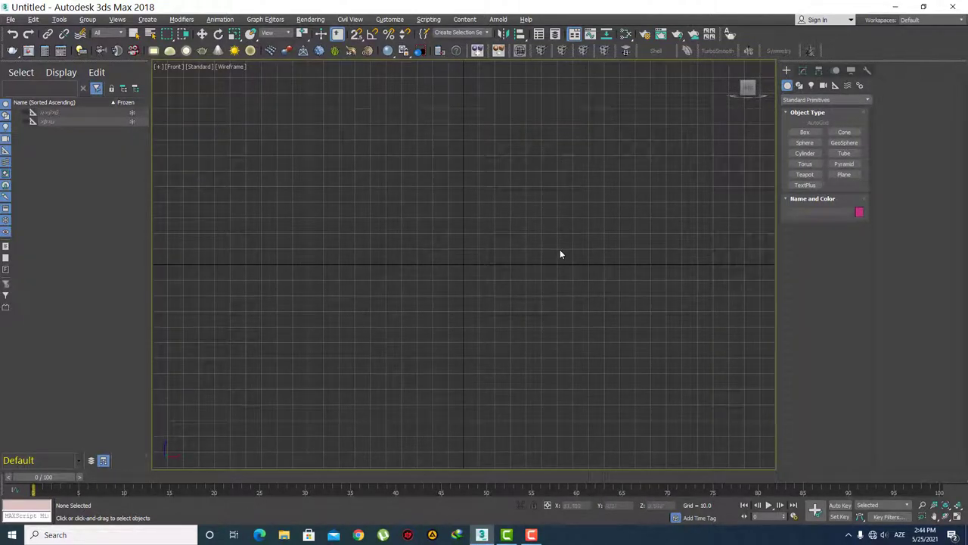
Step: Draw a plane across the Front view and switch the view to shaded mode
{"action": "left_click", "coordinate": [844, 174]}
{"action": "left_click_drag", "start_coordinate": [293, 125], "coordinate": [508, 321]}
{"action": "left_click_drag", "start_coordinate": [543, 349], "coordinate": [640, 432]}
{"action": "key", "text": "F3"}
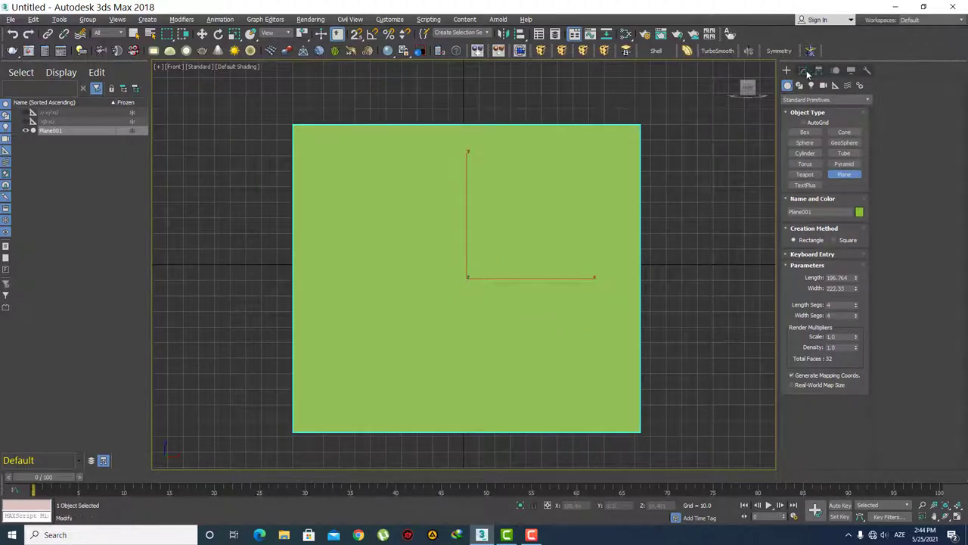
Step: Set Plane001 to Length 800 and Width 800 with 1 segment
{"action": "left_click", "coordinate": [802, 70]}
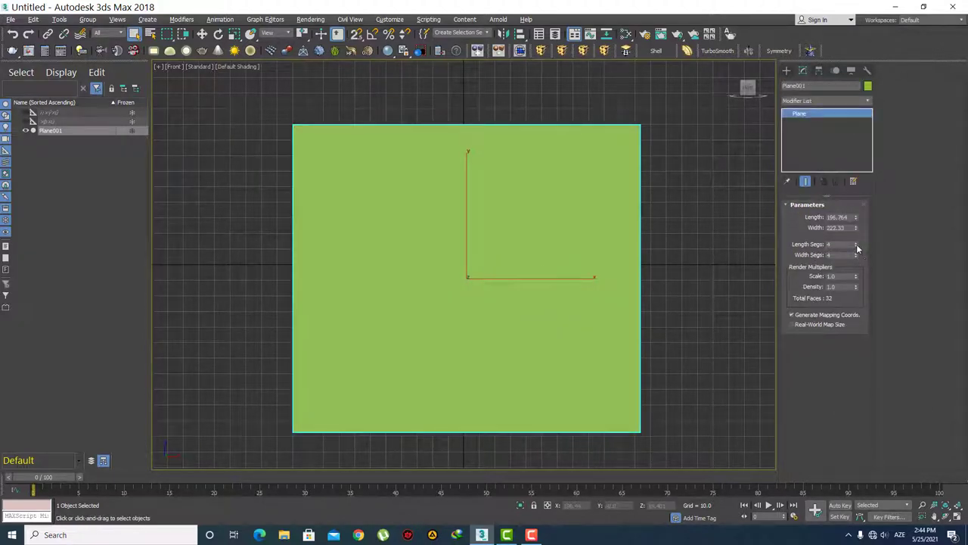
{"action": "right_click", "coordinate": [857, 243]}
{"action": "double_click", "coordinate": [841, 217]}
{"action": "type", "text": "800"}
{"action": "key", "text": "Return"}
{"action": "double_click", "coordinate": [840, 227]}
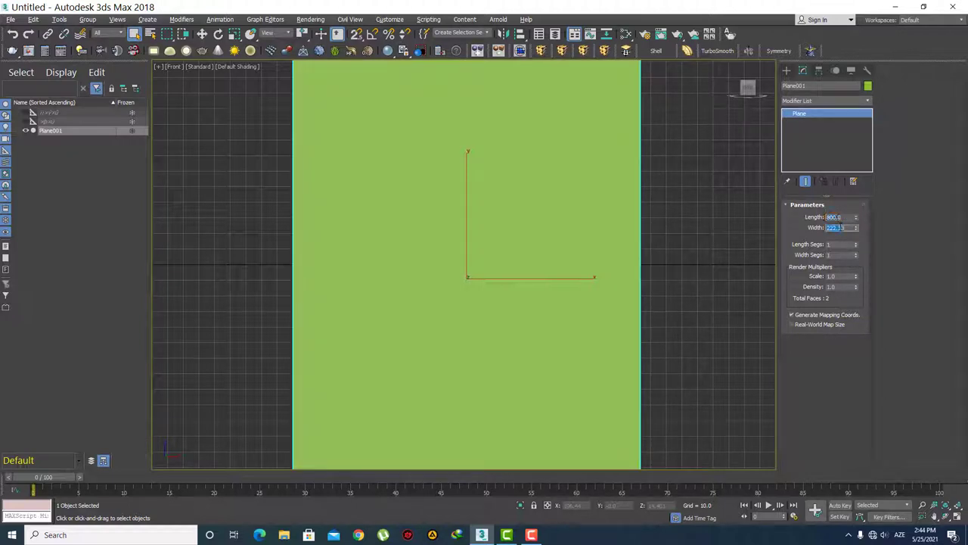
{"action": "key", "text": "Return"}
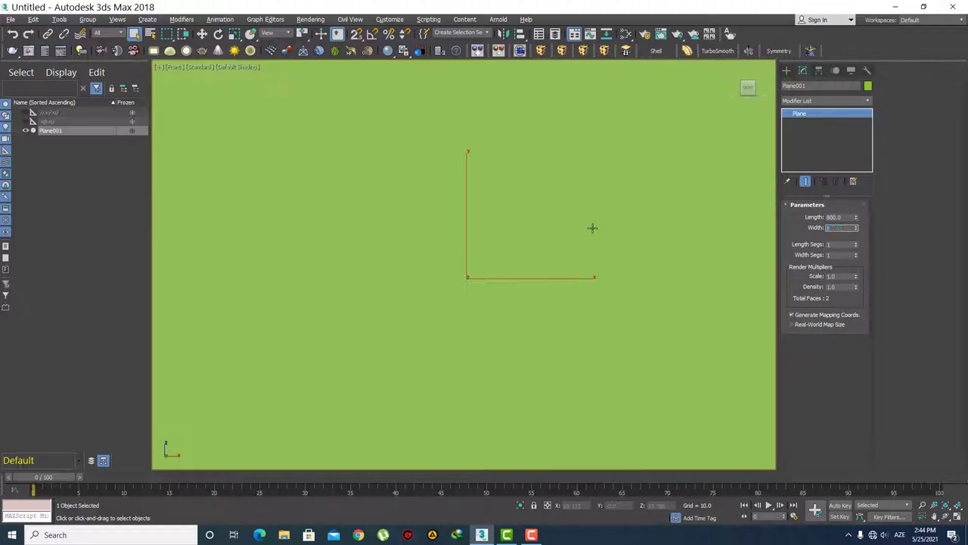
{"action": "type", "text": "2"}
{"action": "left_click", "coordinate": [786, 70]}
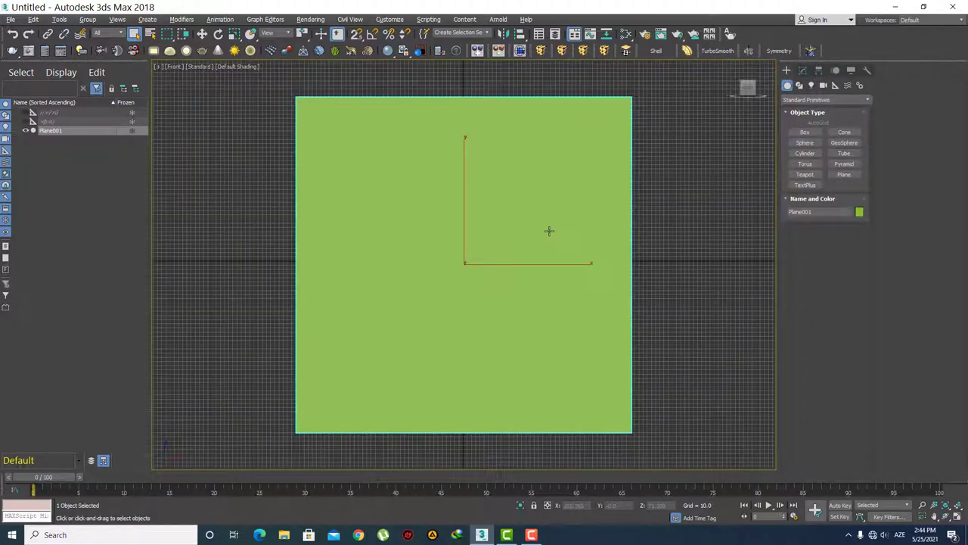
Step: Move the plane back along Y in Top view, then return to Front view with the grid hidden
{"action": "key", "text": "t"}
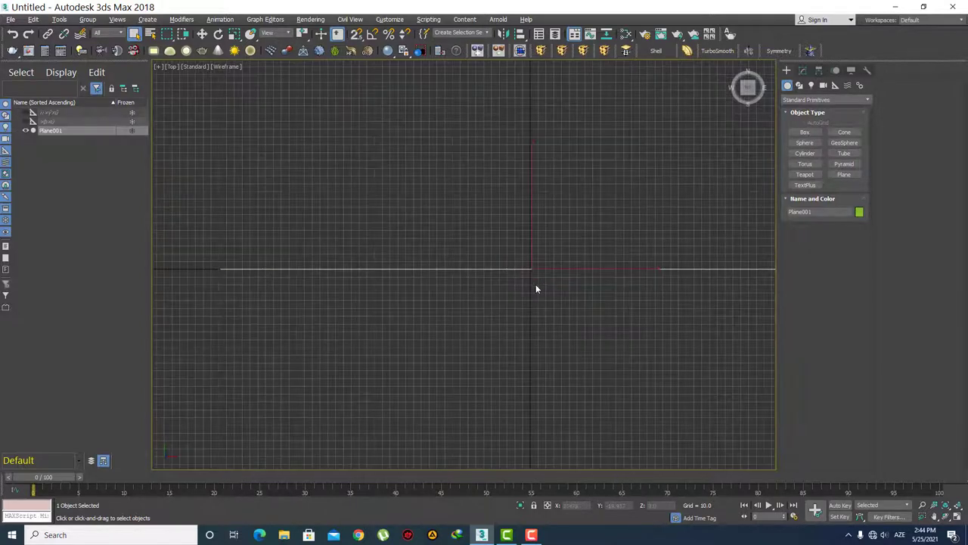
{"action": "key", "text": "w"}
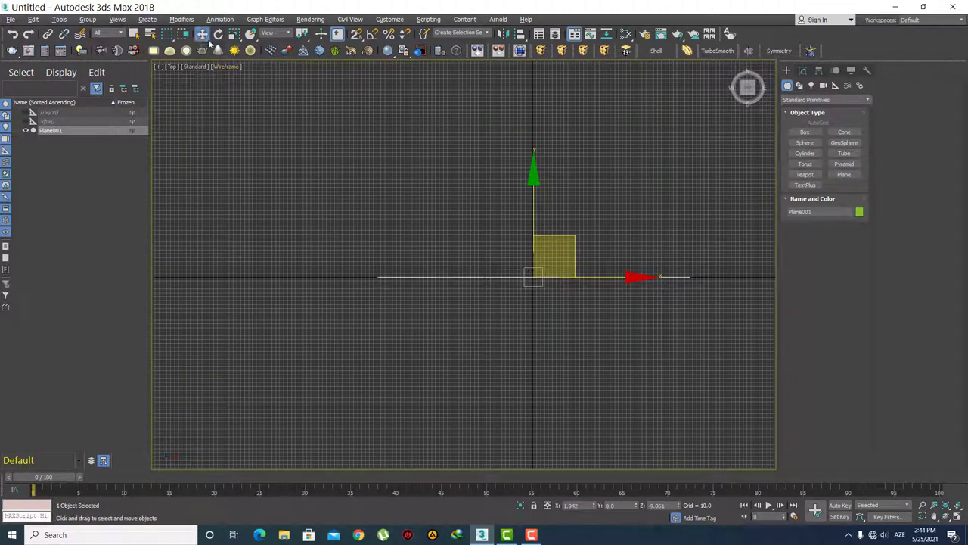
{"action": "left_click_drag", "start_coordinate": [535, 194], "coordinate": [537, 158]}
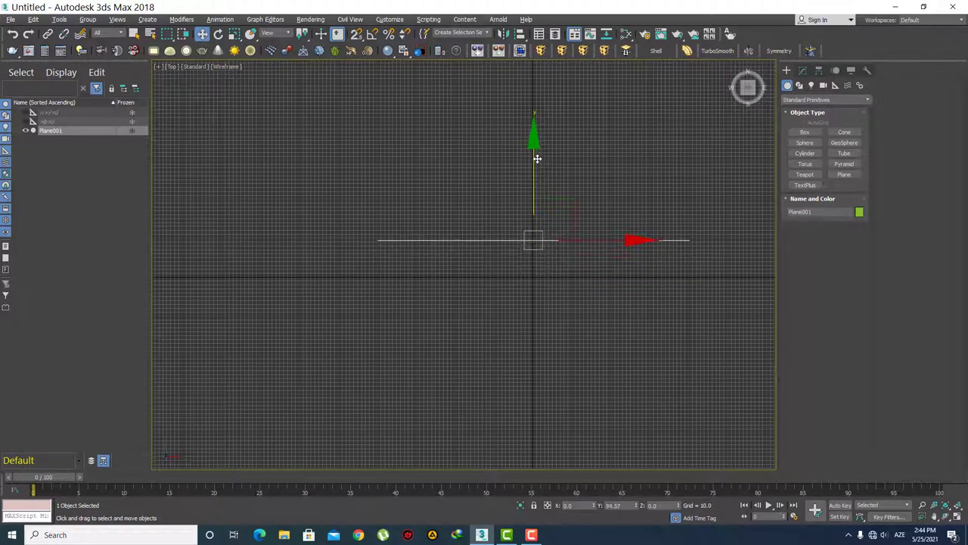
{"action": "mouse_move", "coordinate": [518, 290]}
{"action": "middle_mouse_down"}
{"action": "mouse_move", "coordinate": [492, 303]}
{"action": "mouse_move", "coordinate": [519, 289]}
{"action": "middle_mouse_up"}
{"action": "key", "text": "f"}
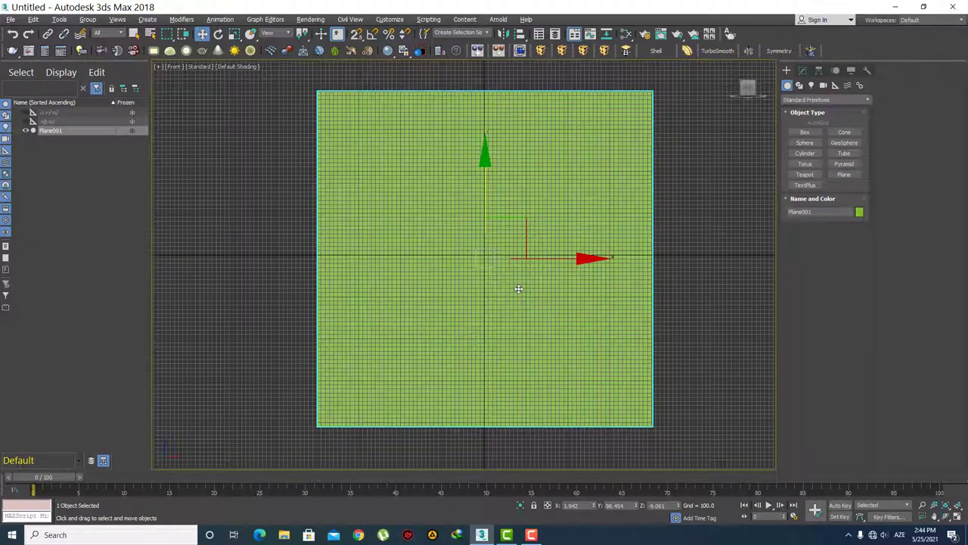
{"action": "key", "text": "g"}
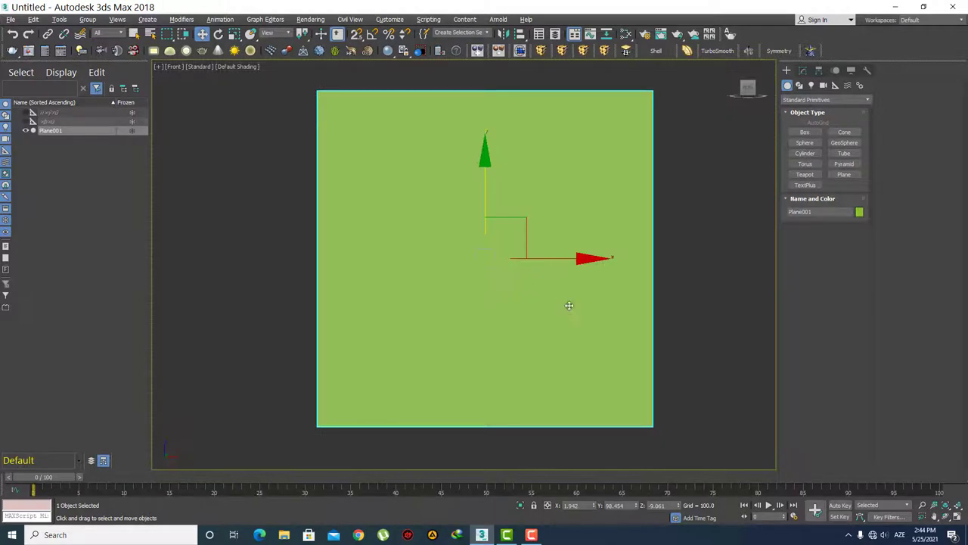
{"action": "middle_click_drag", "start_coordinate": [579, 293], "coordinate": [566, 297]}
Step: Return to plain object selection while reviewing the 1884_0.jpg bracket reference
{"action": "key", "text": "q"}
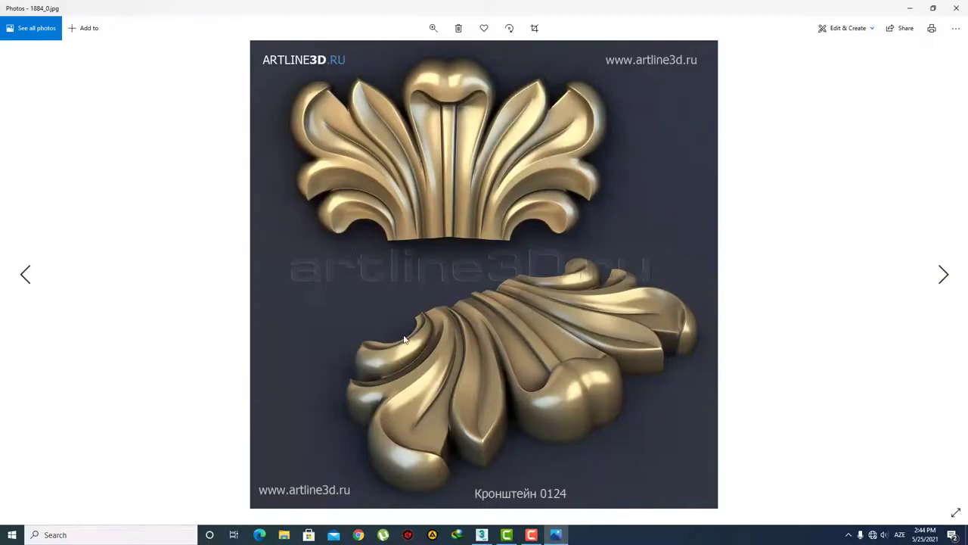
Step: Close the photo viewer, drop 1884_0.jpg onto Plane001, and zoom in on the ornament
{"action": "left_click", "coordinate": [956, 7]}
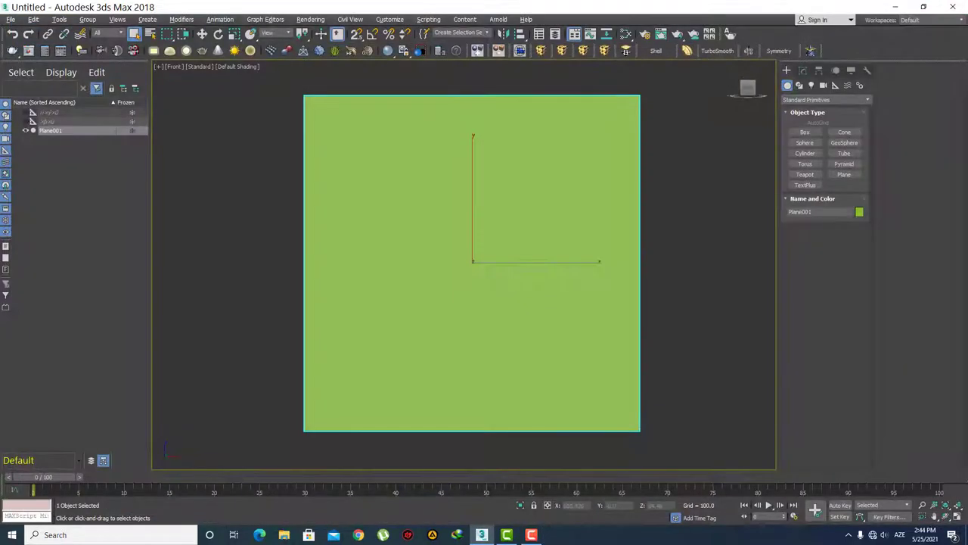
{"action": "left_click_drag", "start_coordinate": [884, 290], "coordinate": [432, 259]}
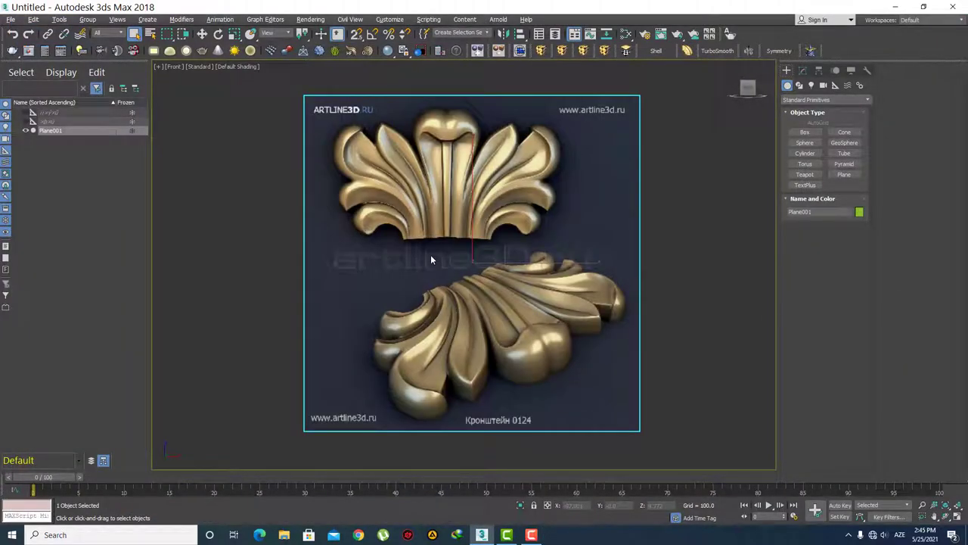
{"action": "scroll", "coordinate": [382, 165], "scroll_direction": "up", "scroll_amount": 2}
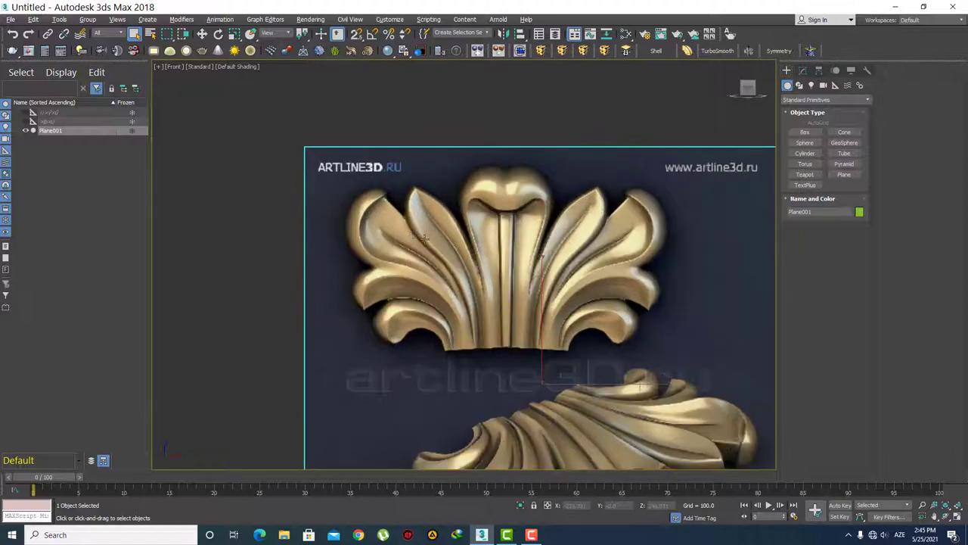
{"action": "scroll", "coordinate": [424, 241], "scroll_direction": "up", "scroll_amount": 1}
{"action": "scroll", "coordinate": [444, 264], "scroll_direction": "up", "scroll_amount": 1}
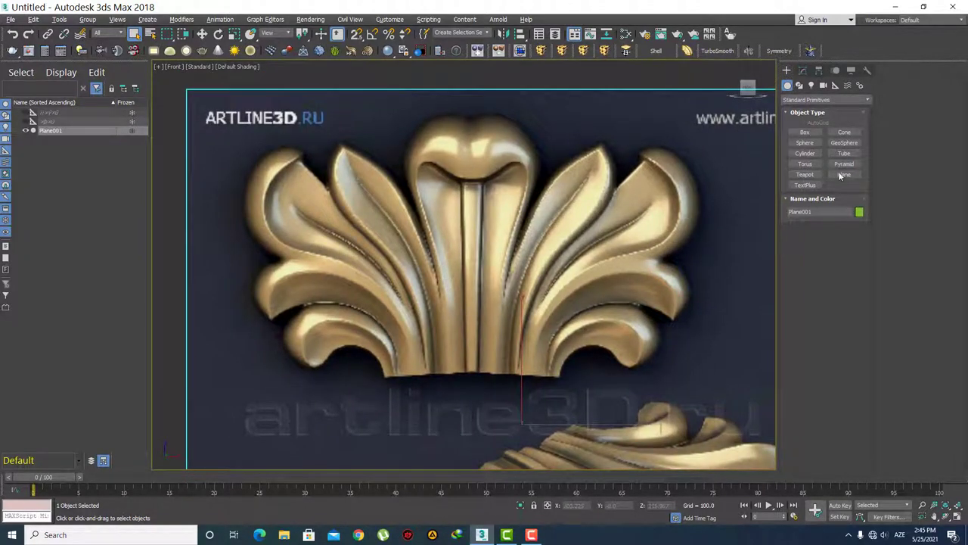
Step: Draw a small second plane, Plane002, over the ornament's central stem
{"action": "left_click", "coordinate": [843, 175]}
{"action": "middle_click_drag", "start_coordinate": [510, 290], "coordinate": [484, 274]}
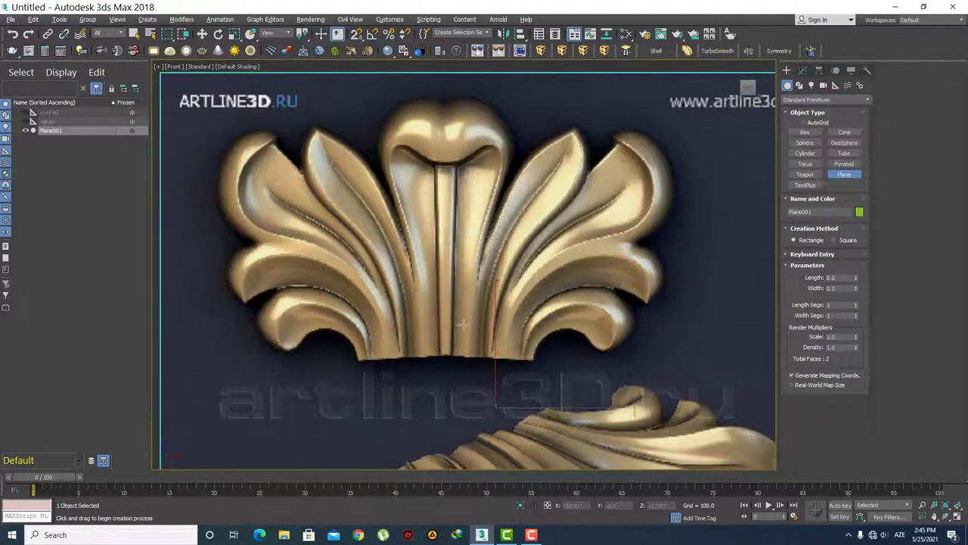
{"action": "scroll", "coordinate": [465, 331], "scroll_direction": "up", "scroll_amount": 3}
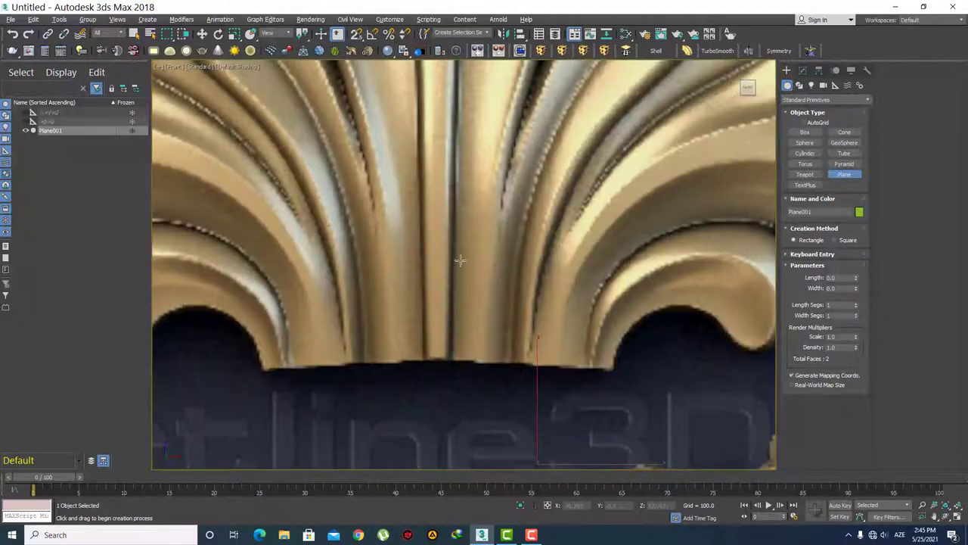
{"action": "mouse_move", "coordinate": [457, 237]}
{"action": "left_mouse_down"}
{"action": "mouse_move", "coordinate": [462, 271]}
{"action": "mouse_move", "coordinate": [507, 337]}
{"action": "left_mouse_up"}
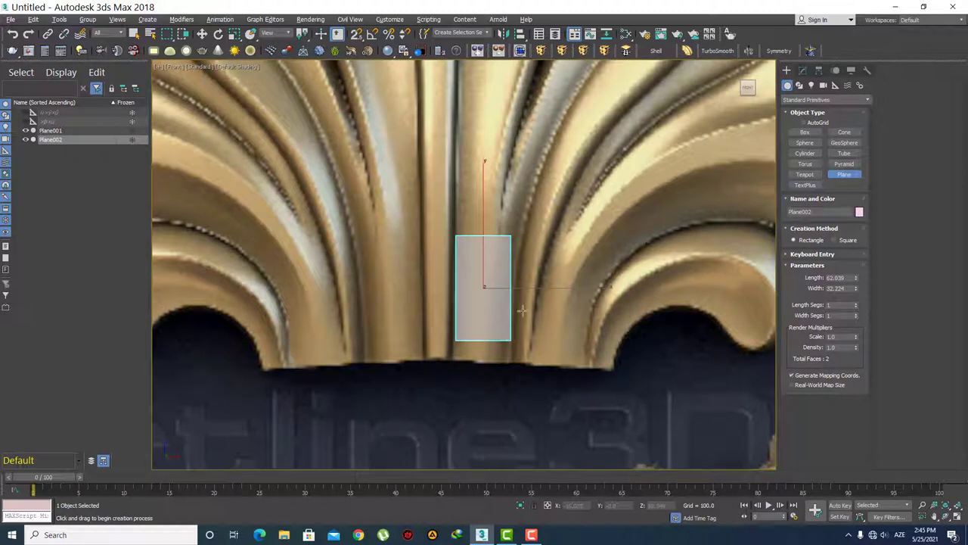
Step: Convert Plane002 to Editable Poly and enter Vertex level
{"action": "left_click", "coordinate": [802, 76]}
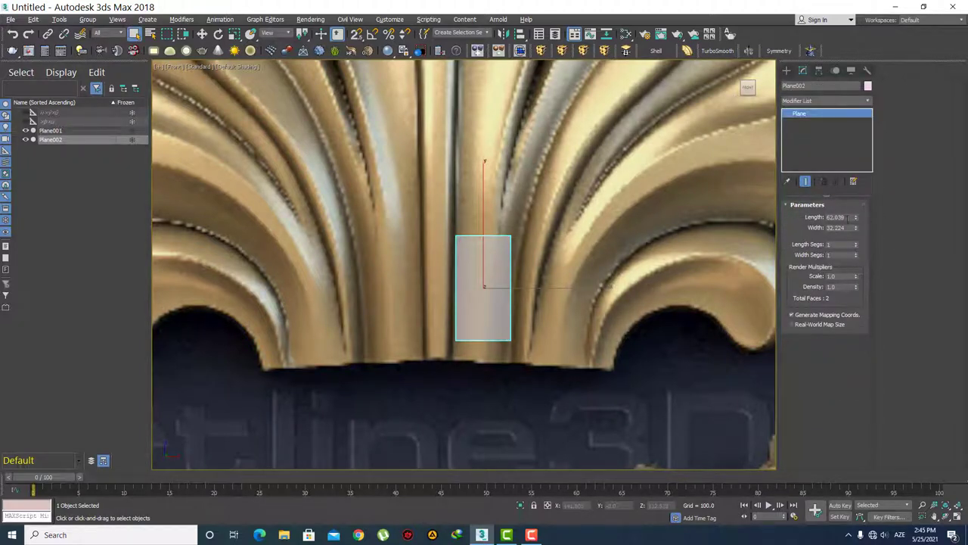
{"action": "right_click", "coordinate": [828, 116]}
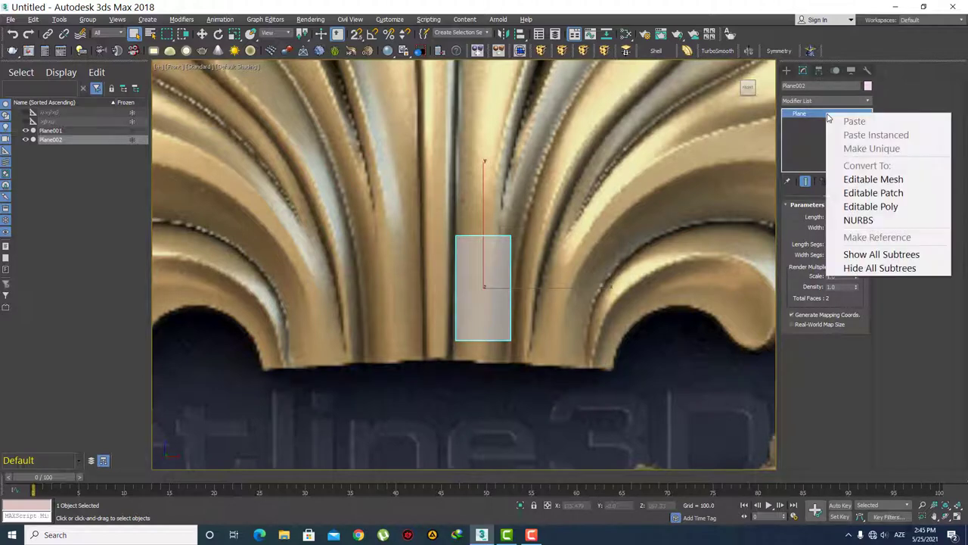
{"action": "left_click", "coordinate": [869, 206]}
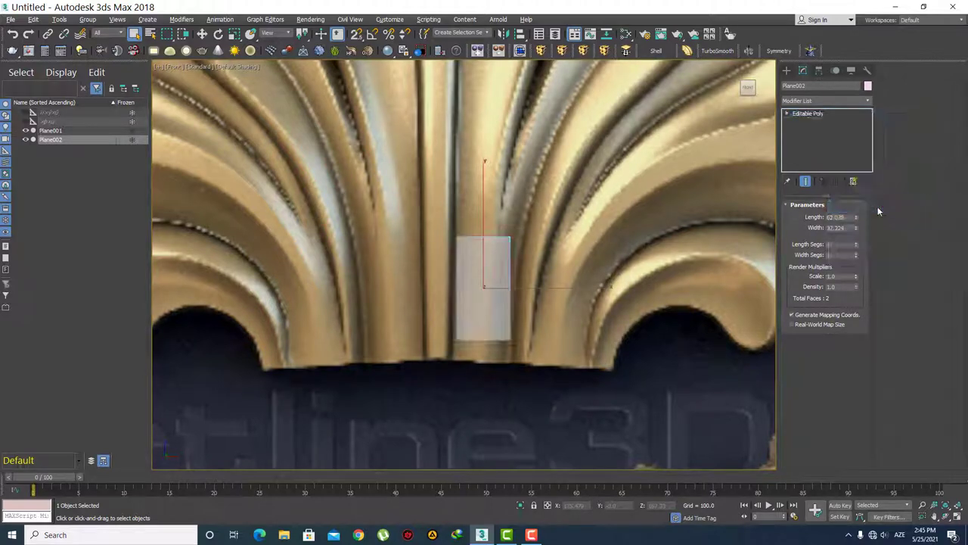
{"action": "left_click", "coordinate": [799, 217]}
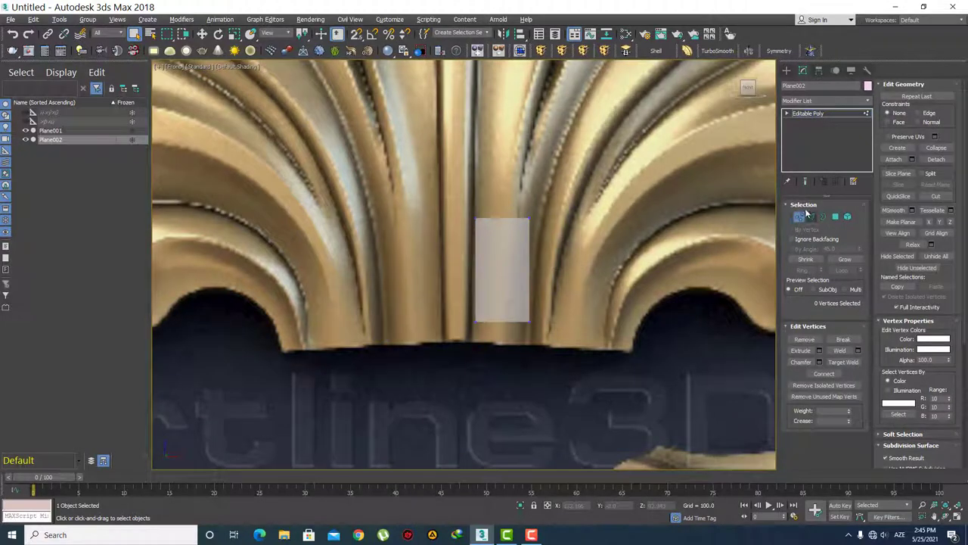
Step: Show edged faces and drag Plane002's bottom vertices down to the stem's base
{"action": "middle_click_drag", "start_coordinate": [539, 286], "coordinate": [556, 227]}
{"action": "scroll", "coordinate": [556, 227], "scroll_direction": "up", "scroll_amount": 2}
{"action": "left_click", "coordinate": [506, 269]}
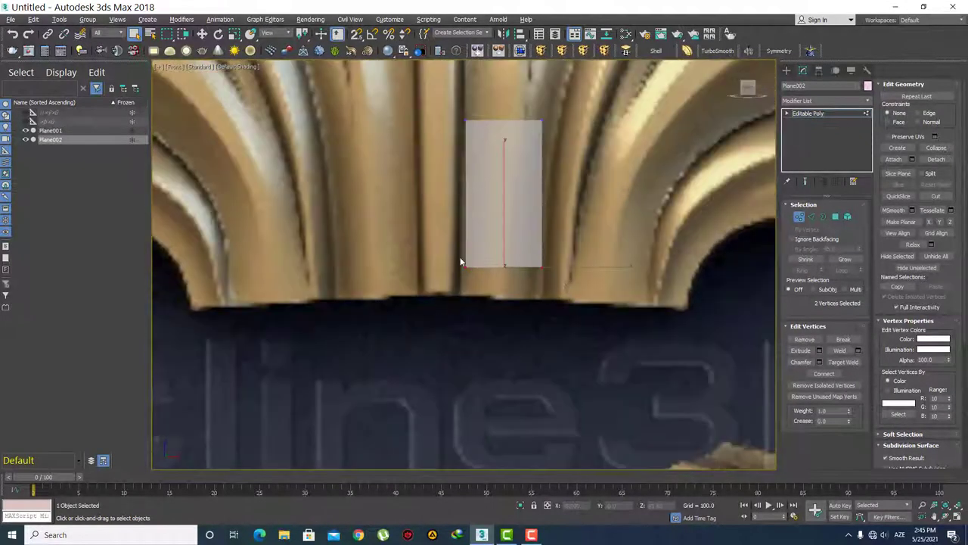
{"action": "key", "text": "F4"}
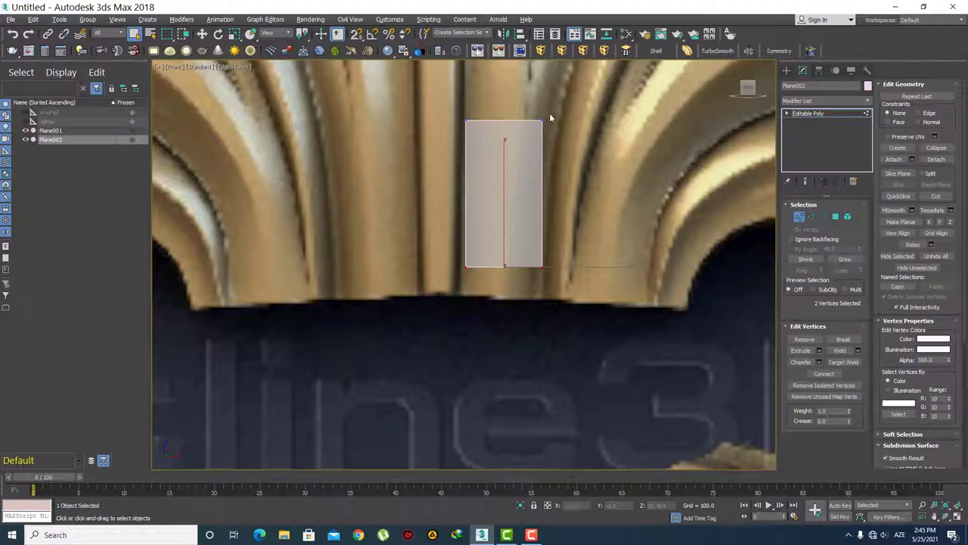
{"action": "scroll", "coordinate": [529, 267], "scroll_direction": "up", "scroll_amount": 1}
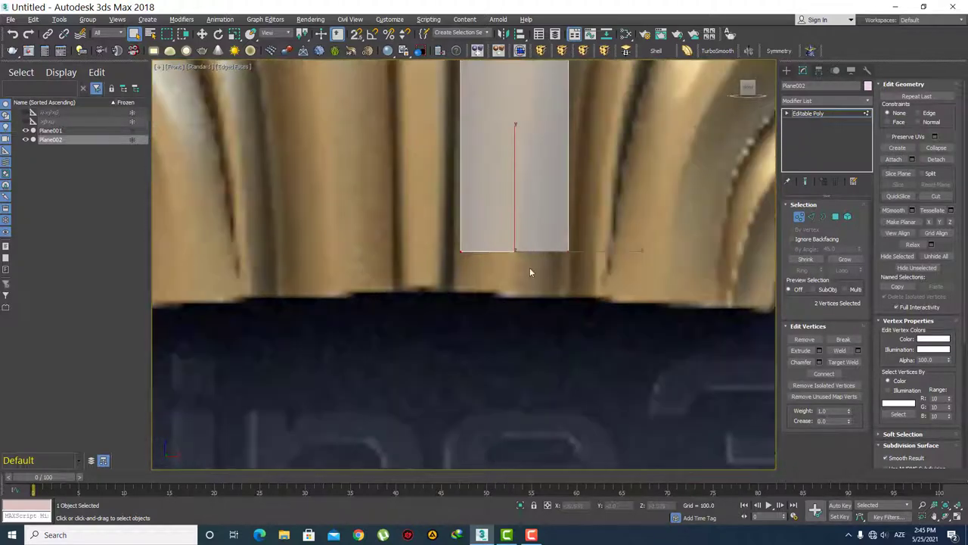
{"action": "scroll", "coordinate": [543, 265], "scroll_direction": "up", "scroll_amount": 2}
{"action": "key", "text": "w"}
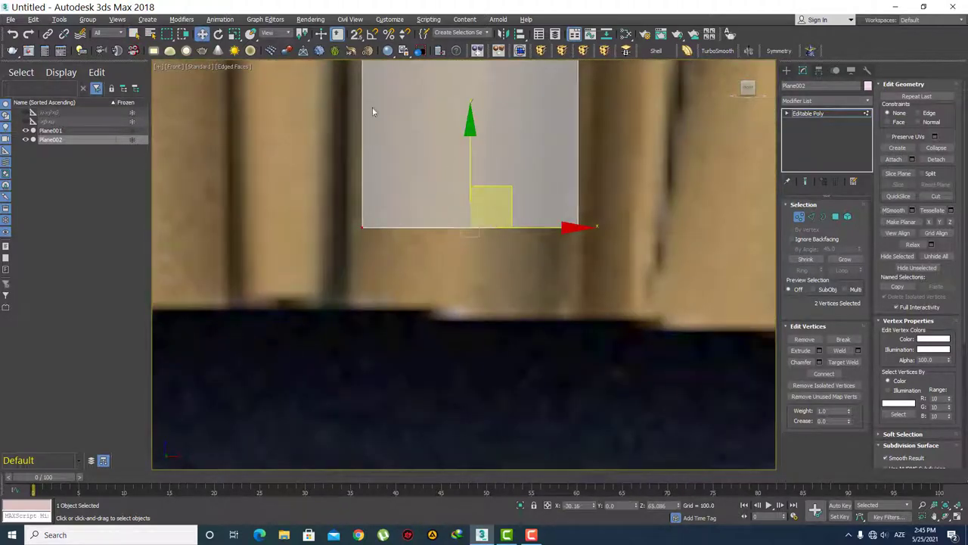
{"action": "mouse_move", "coordinate": [471, 146]}
{"action": "left_mouse_down"}
{"action": "mouse_move", "coordinate": [459, 225]}
{"action": "mouse_move", "coordinate": [469, 298]}
{"action": "left_mouse_up"}
Step: Clear the vertex selection and box-select the plane's top vertices
{"action": "scroll", "coordinate": [480, 357], "scroll_direction": "down", "scroll_amount": 5}
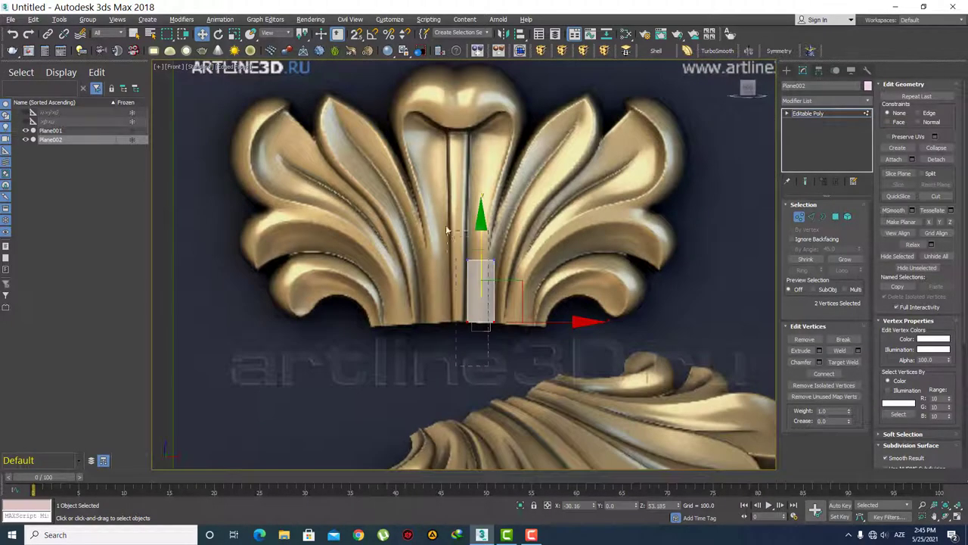
{"action": "scroll", "coordinate": [484, 303], "scroll_direction": "up", "scroll_amount": 4}
{"action": "scroll", "coordinate": [485, 244], "scroll_direction": "up", "scroll_amount": 3}
{"action": "scroll", "coordinate": [483, 229], "scroll_direction": "down", "scroll_amount": 1}
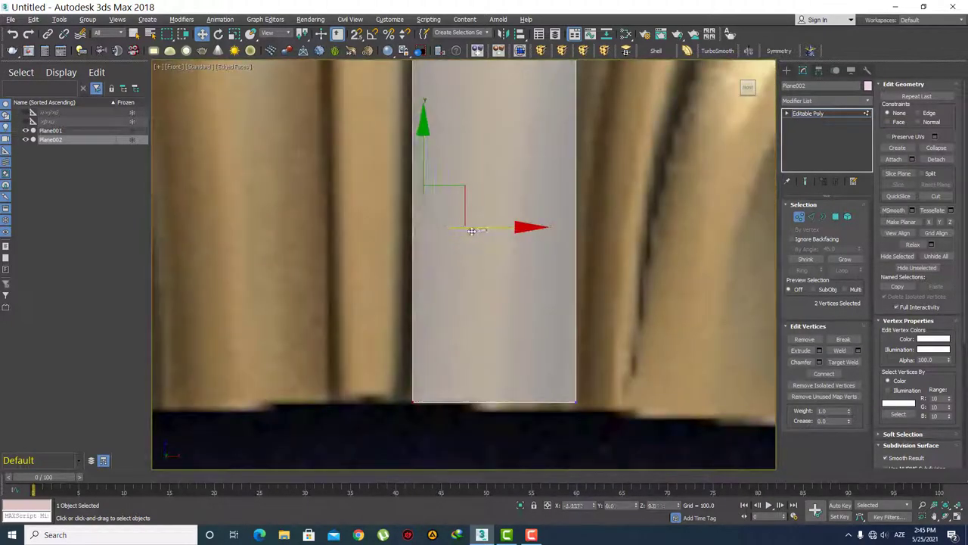
{"action": "scroll", "coordinate": [503, 250], "scroll_direction": "down", "scroll_amount": 1}
{"action": "scroll", "coordinate": [529, 302], "scroll_direction": "down", "scroll_amount": 1}
{"action": "scroll", "coordinate": [548, 344], "scroll_direction": "down", "scroll_amount": 3}
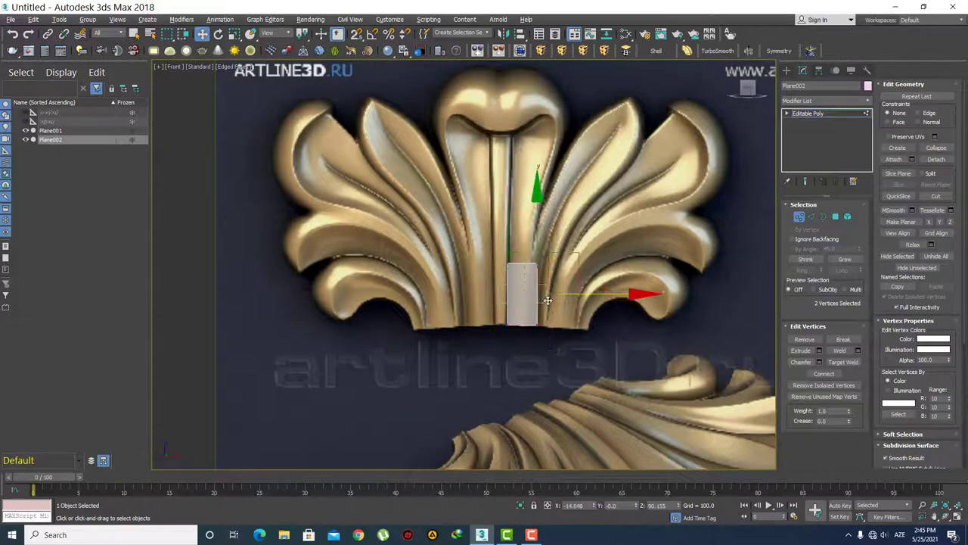
{"action": "scroll", "coordinate": [583, 296], "scroll_direction": "up", "scroll_amount": 3}
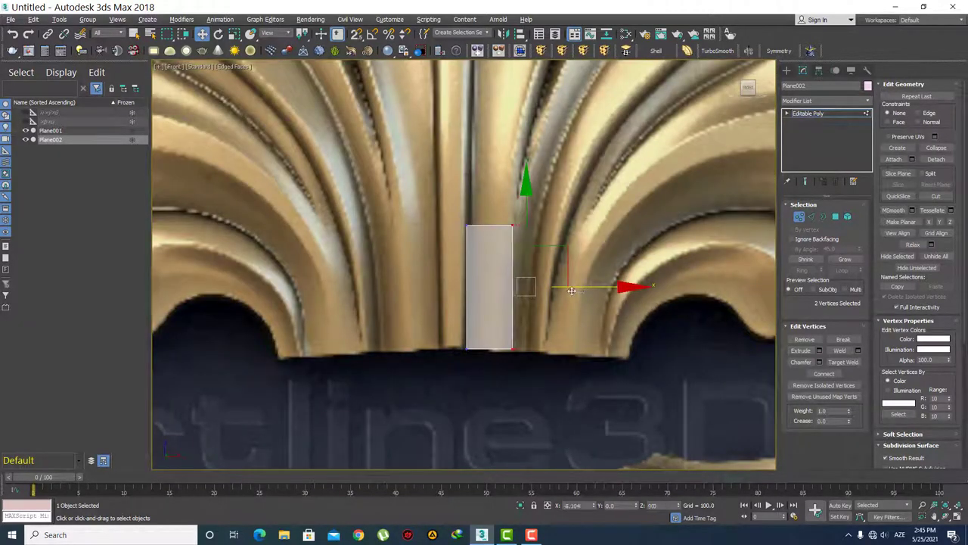
{"action": "left_click", "coordinate": [504, 228]}
{"action": "scroll", "coordinate": [504, 228], "scroll_direction": "up", "scroll_amount": 1}
{"action": "left_click_drag", "start_coordinate": [602, 290], "coordinate": [602, 292]}
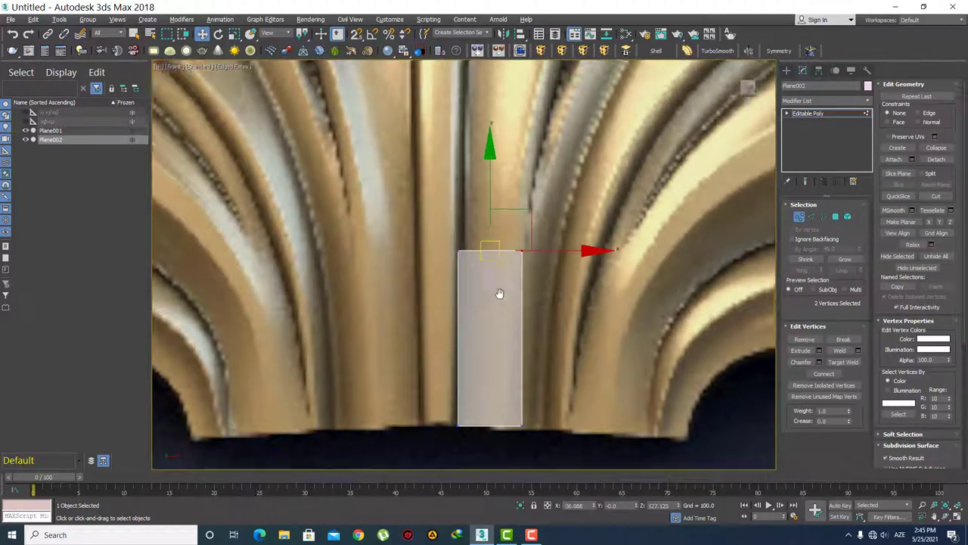
{"action": "scroll", "coordinate": [499, 303], "scroll_direction": "down", "scroll_amount": 3}
Step: Shift-drag the strip's top edge upward in two stacked sections to near the stem's top
{"action": "scroll", "coordinate": [500, 326], "scroll_direction": "down", "scroll_amount": 1}
{"action": "key", "text": "2"}
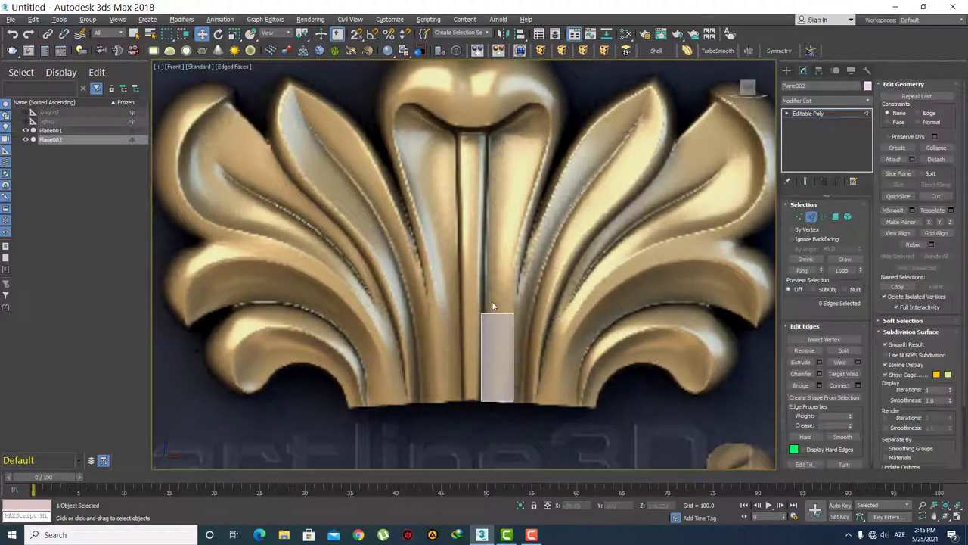
{"action": "left_click", "coordinate": [497, 327]}
{"action": "scroll", "coordinate": [497, 326], "scroll_direction": "up", "scroll_amount": 2}
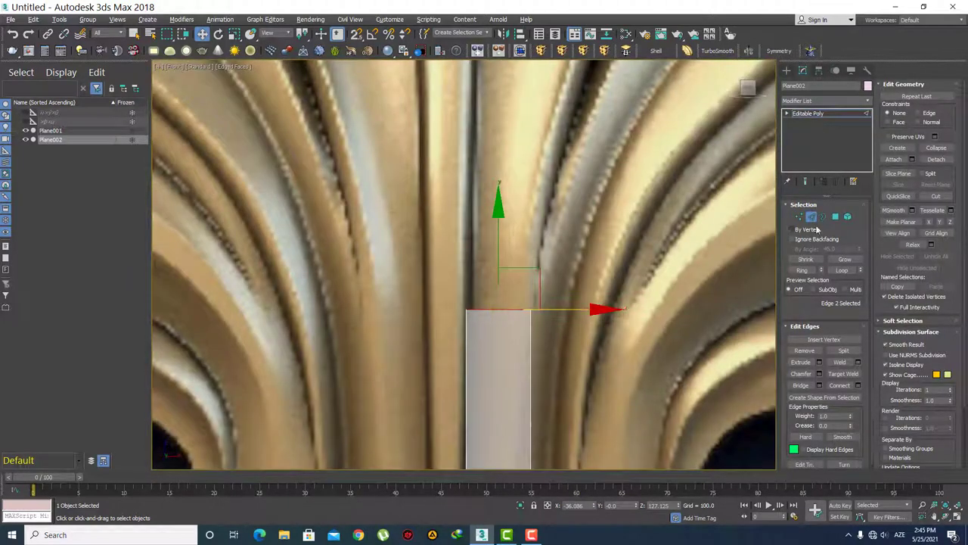
{"action": "scroll", "coordinate": [497, 341], "scroll_direction": "down", "scroll_amount": 3}
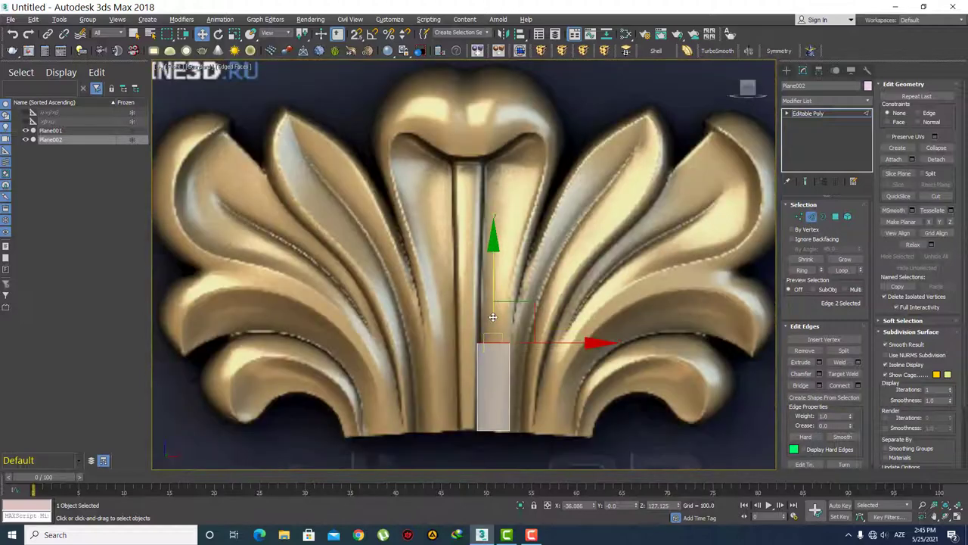
{"action": "middle_click_drag", "start_coordinate": [497, 354], "coordinate": [499, 289]}
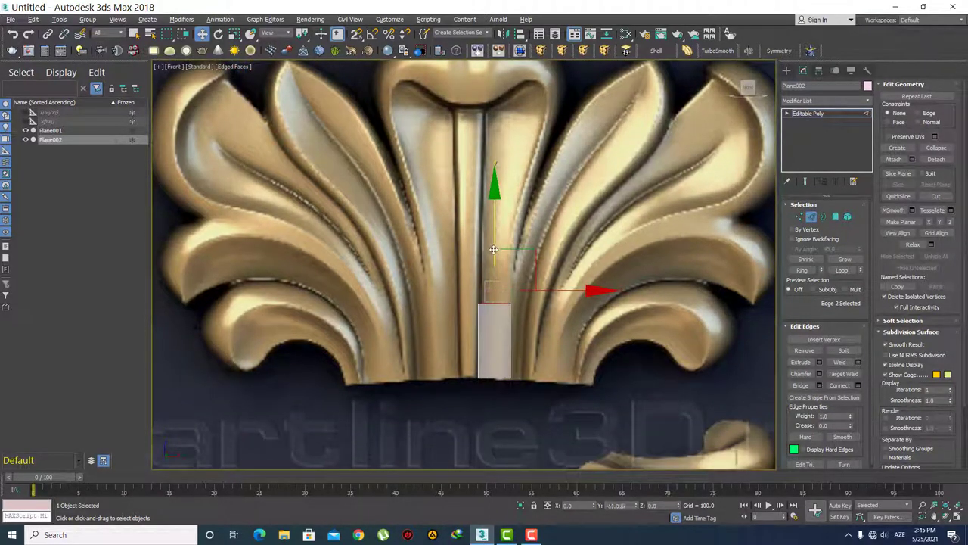
{"action": "middle_click_drag", "start_coordinate": [493, 249], "coordinate": [499, 301]}
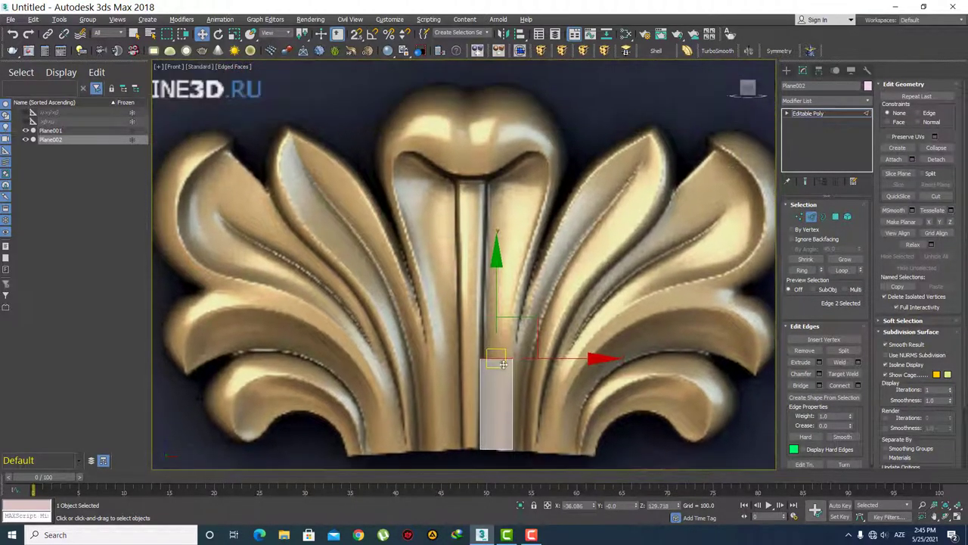
{"action": "left_click_drag", "start_coordinate": [499, 301], "coordinate": [497, 239], "text": "shift"}
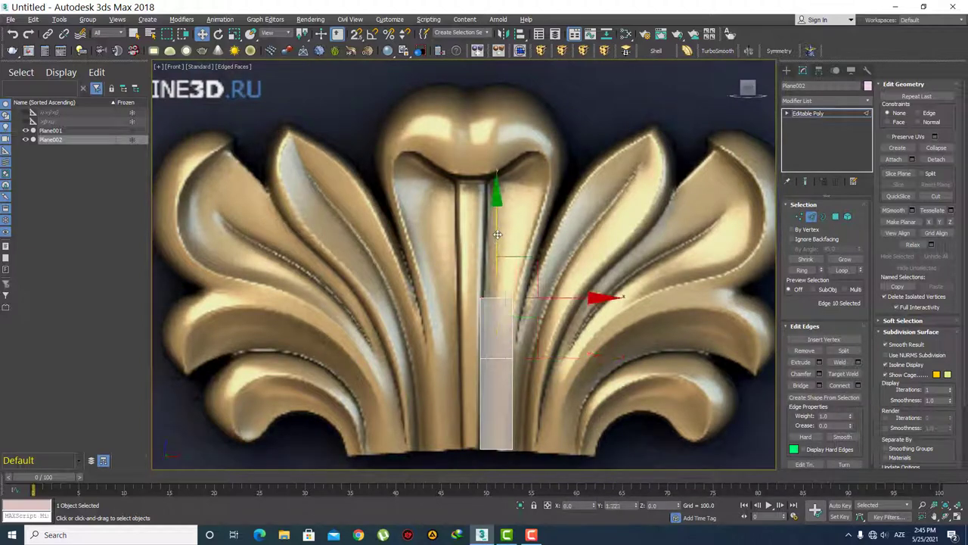
{"action": "left_click_drag", "start_coordinate": [497, 242], "coordinate": [496, 125], "text": "shift"}
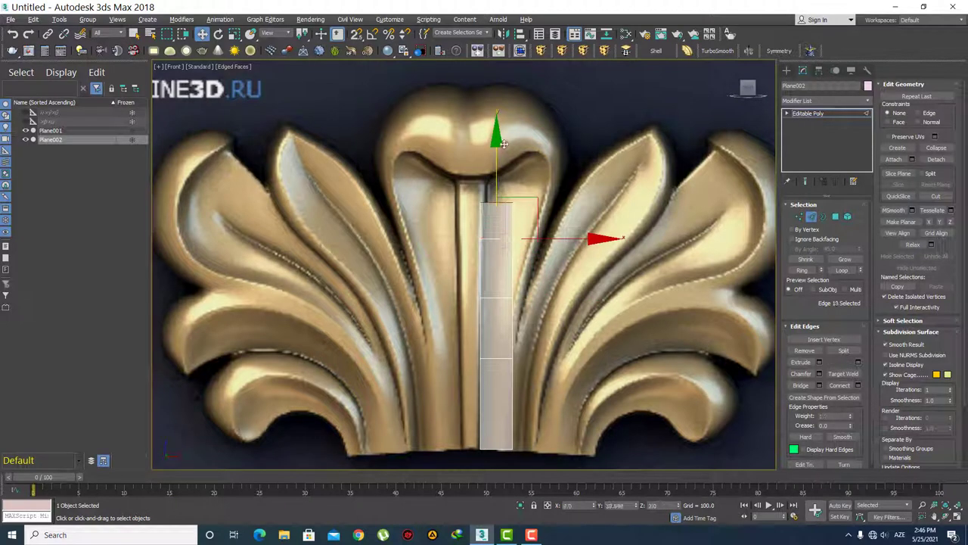
{"action": "scroll", "coordinate": [537, 265], "scroll_direction": "up", "scroll_amount": 2}
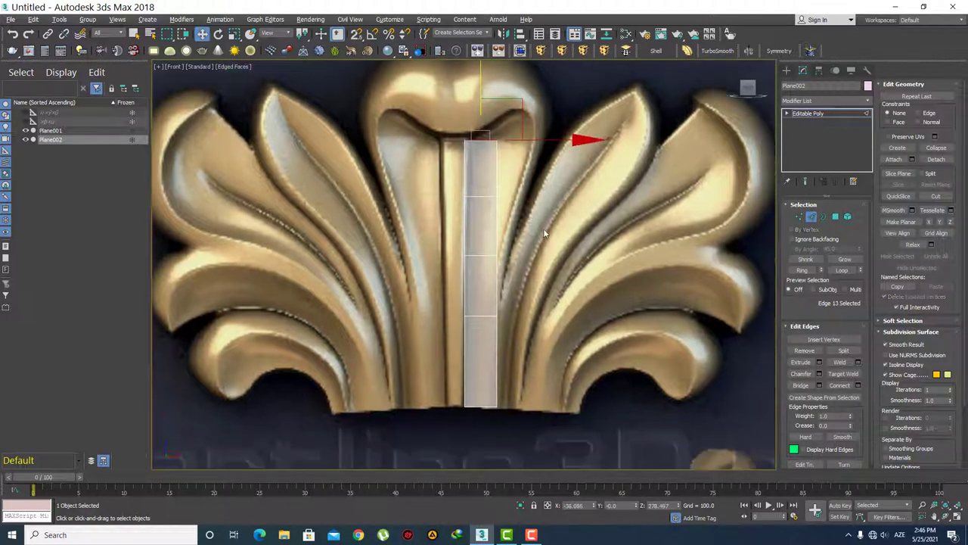
{"action": "key", "text": "1"}
{"action": "left_click_drag", "start_coordinate": [445, 173], "coordinate": [484, 224]}
Step: Move the strip's left-side vertices and top-left corner onto the stem's left edge
{"action": "scroll", "coordinate": [485, 211], "scroll_direction": "up", "scroll_amount": 3}
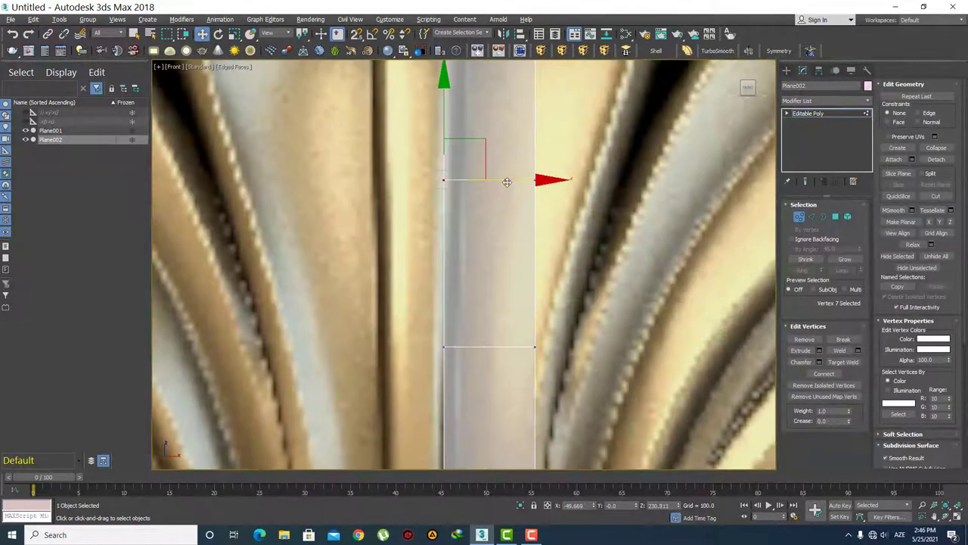
{"action": "left_click_drag", "start_coordinate": [512, 178], "coordinate": [502, 180]}
{"action": "mouse_move", "coordinate": [519, 181]}
{"action": "middle_mouse_down"}
{"action": "mouse_move", "coordinate": [459, 219]}
{"action": "mouse_move", "coordinate": [426, 214]}
{"action": "middle_mouse_up"}
{"action": "scroll", "coordinate": [426, 214], "scroll_direction": "down", "scroll_amount": 2}
{"action": "left_click_drag", "start_coordinate": [509, 288], "coordinate": [517, 294]}
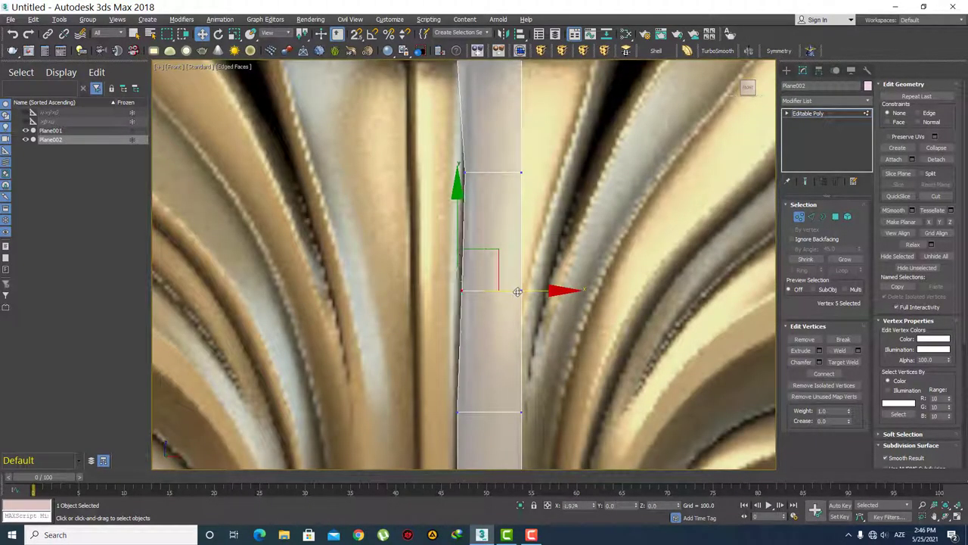
{"action": "middle_click_drag", "start_coordinate": [517, 294], "coordinate": [457, 272]}
{"action": "scroll", "coordinate": [496, 289], "scroll_direction": "down", "scroll_amount": 2}
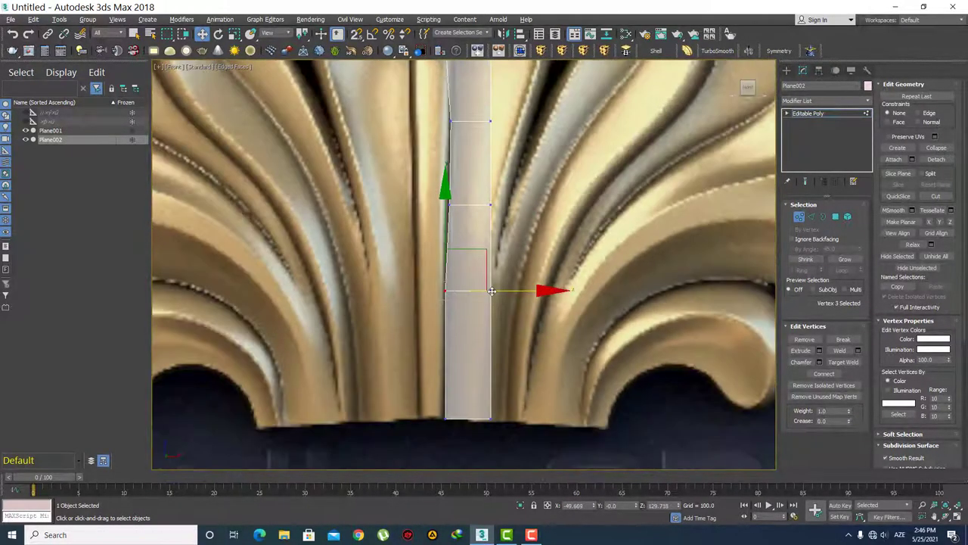
{"action": "left_click_drag", "start_coordinate": [496, 290], "coordinate": [492, 290]}
{"action": "left_click", "coordinate": [489, 312]}
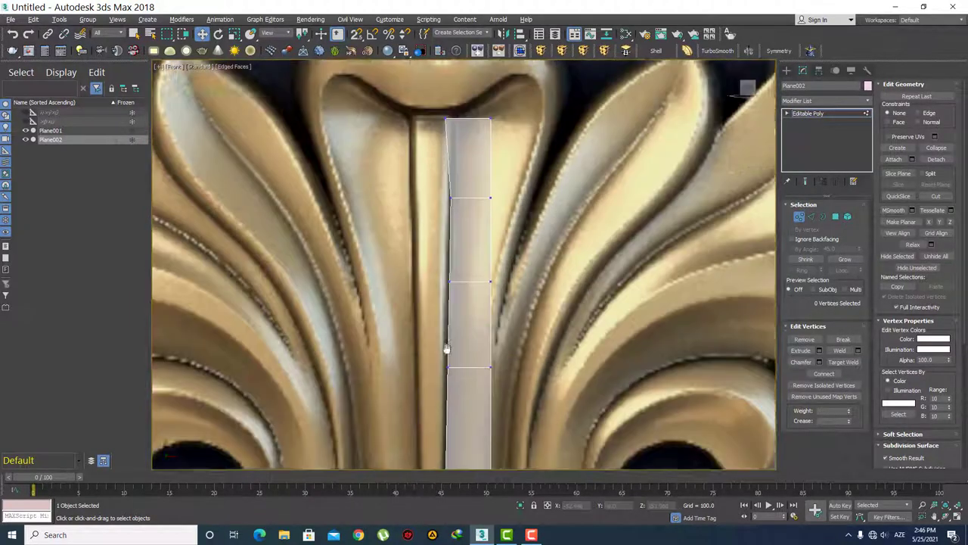
{"action": "middle_click_drag", "start_coordinate": [489, 311], "coordinate": [434, 166]}
{"action": "left_click", "coordinate": [454, 174]}
{"action": "left_click_drag", "start_coordinate": [509, 174], "coordinate": [517, 175]}
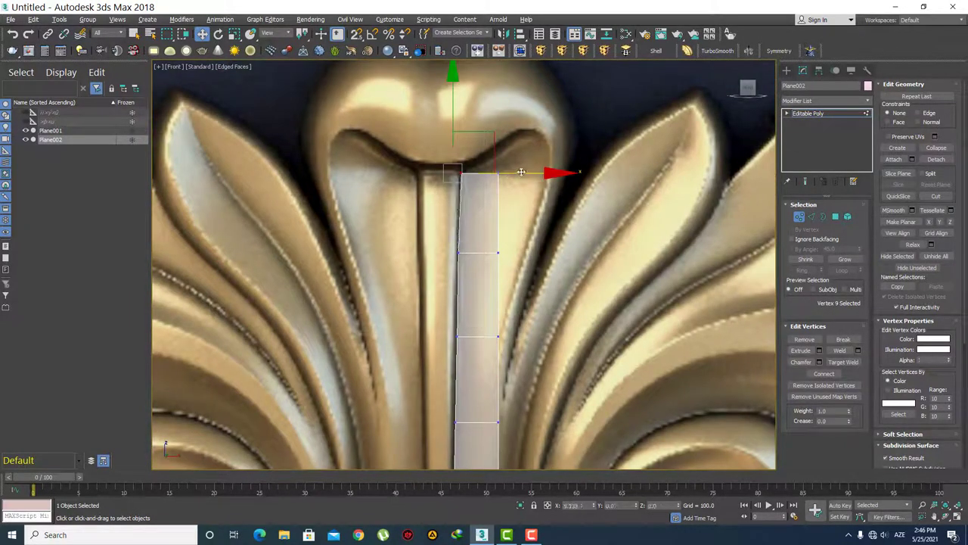
{"action": "left_click", "coordinate": [517, 186]}
Step: Pull the top-right corner and the vertex below it right to widen the strip's top
{"action": "scroll", "coordinate": [515, 197], "scroll_direction": "down", "scroll_amount": 4}
{"action": "scroll", "coordinate": [514, 204], "scroll_direction": "up", "scroll_amount": 4}
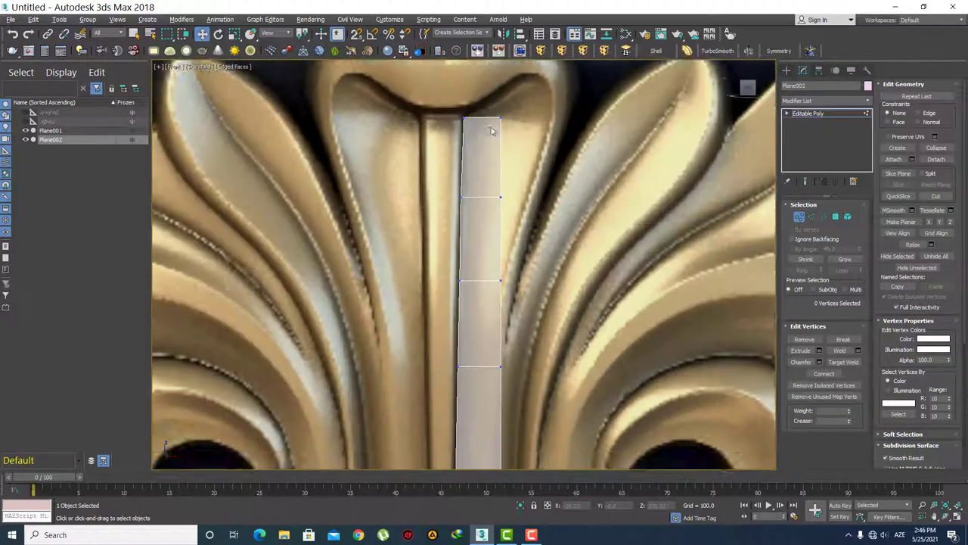
{"action": "scroll", "coordinate": [513, 220], "scroll_direction": "up", "scroll_amount": 1}
{"action": "left_click", "coordinate": [512, 189]}
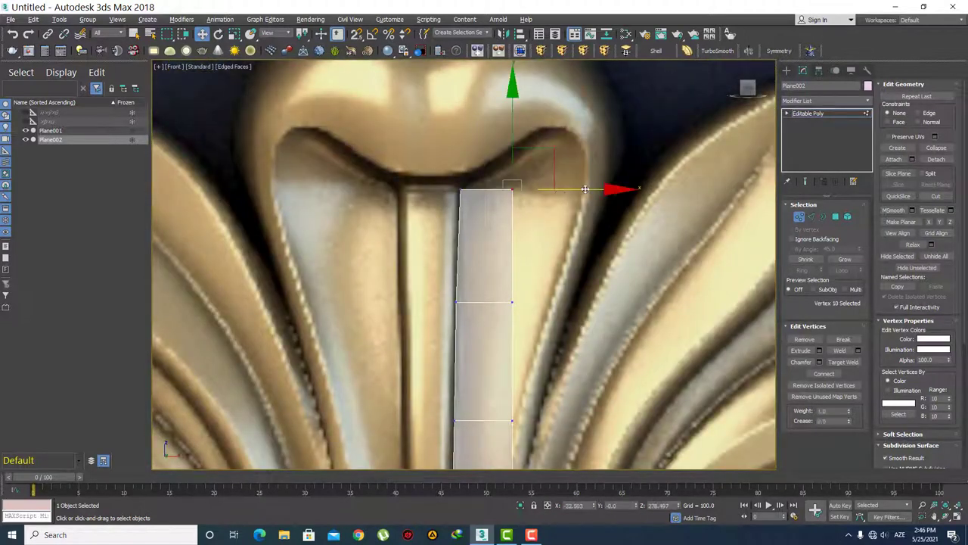
{"action": "left_click_drag", "start_coordinate": [584, 189], "coordinate": [656, 199]}
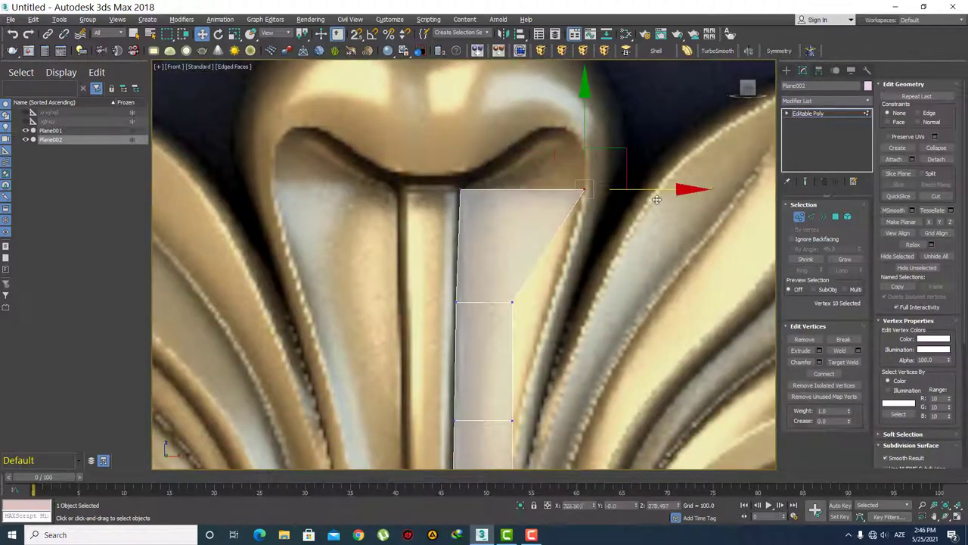
{"action": "middle_click_drag", "start_coordinate": [657, 199], "coordinate": [585, 151]}
{"action": "left_click", "coordinate": [440, 254]}
{"action": "left_click_drag", "start_coordinate": [522, 254], "coordinate": [564, 257]}
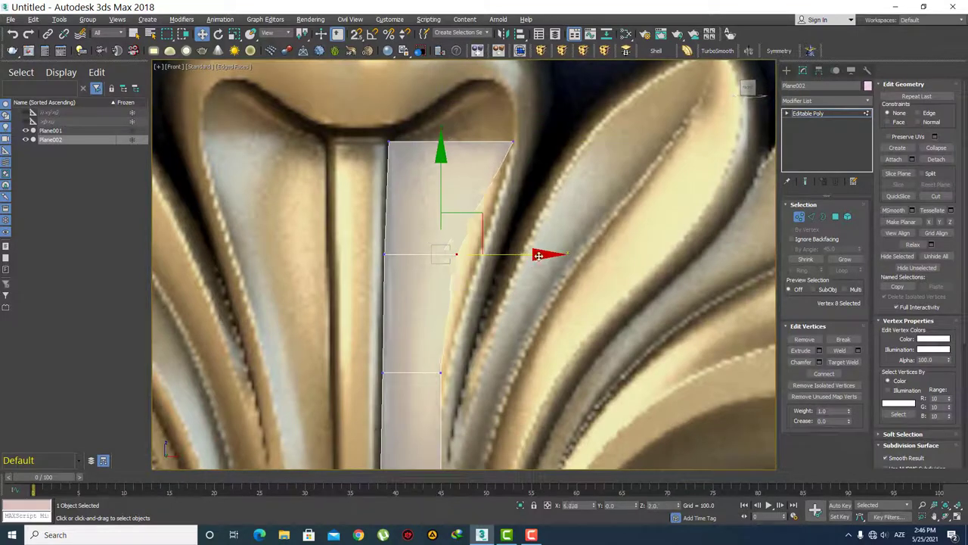
Step: Shift a lower right-side vertex and raise a vertex pair to follow the stem's outline
{"action": "left_click", "coordinate": [512, 141]}
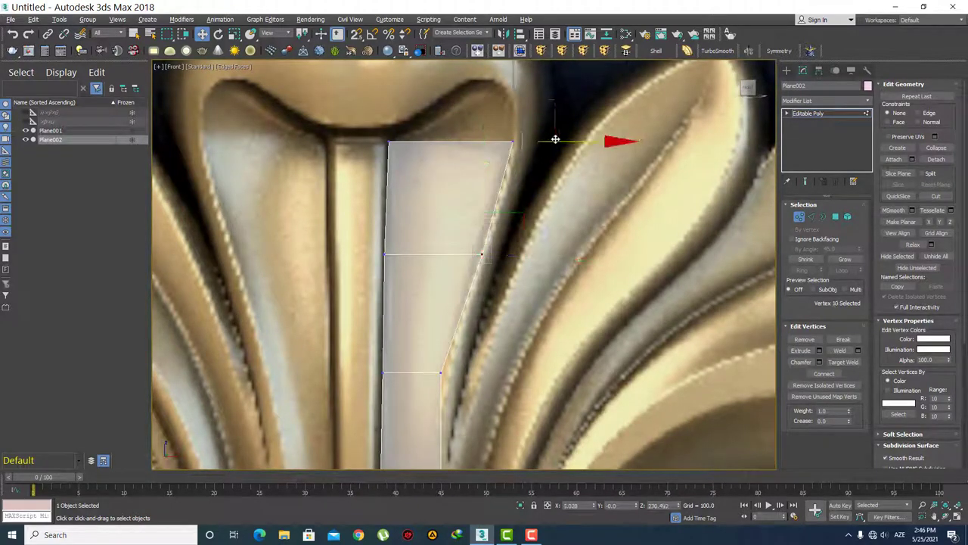
{"action": "middle_click_drag", "start_coordinate": [515, 358], "coordinate": [537, 204]}
{"action": "left_click", "coordinate": [463, 218]}
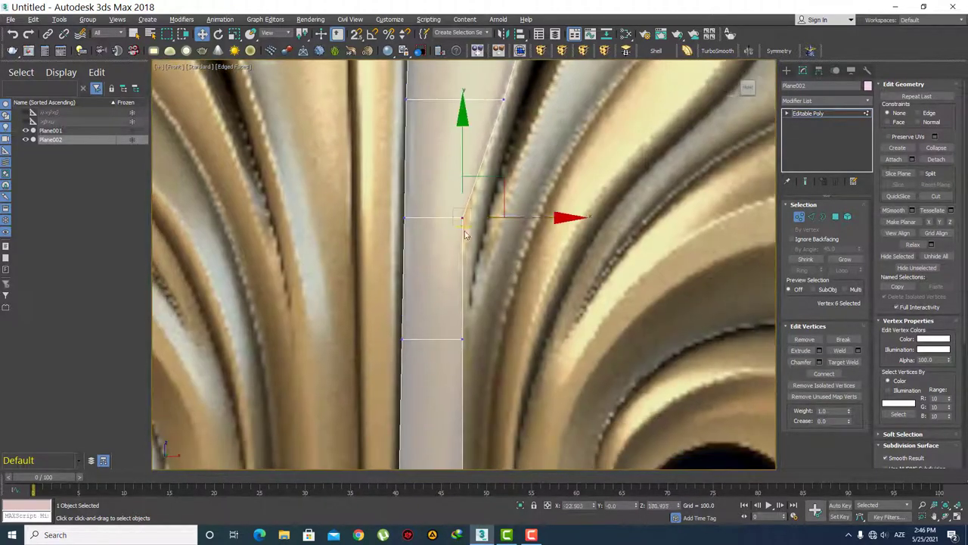
{"action": "left_click_drag", "start_coordinate": [519, 221], "coordinate": [522, 216]}
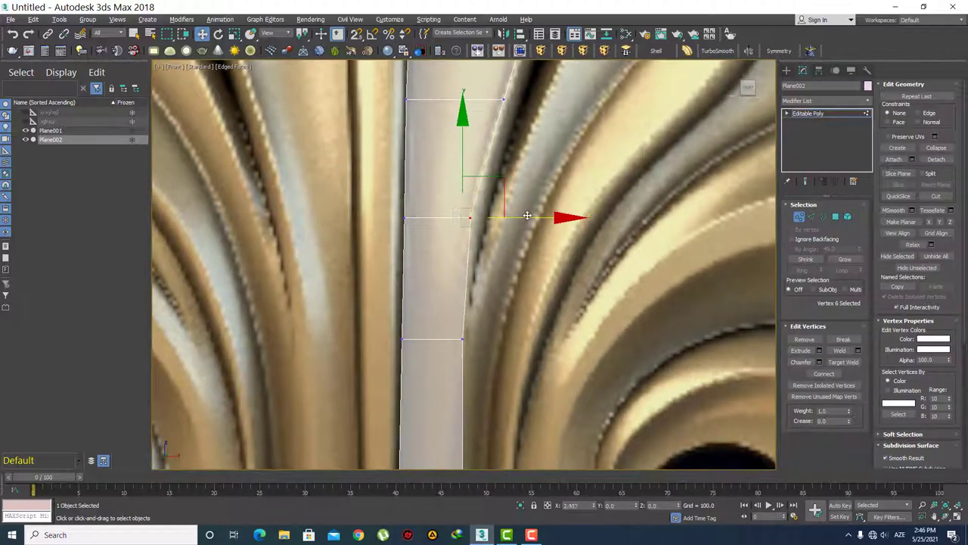
{"action": "scroll", "coordinate": [504, 212], "scroll_direction": "down", "scroll_amount": 1}
{"action": "scroll", "coordinate": [493, 210], "scroll_direction": "down", "scroll_amount": 3}
{"action": "scroll", "coordinate": [471, 216], "scroll_direction": "up", "scroll_amount": 4}
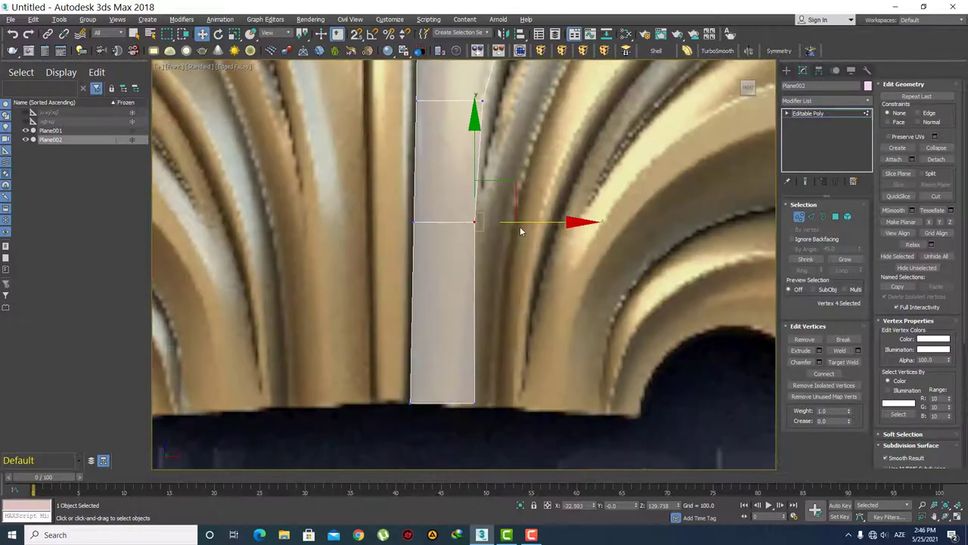
{"action": "left_click_drag", "start_coordinate": [521, 231], "coordinate": [475, 180]}
{"action": "middle_click_drag", "start_coordinate": [516, 260], "coordinate": [533, 294]}
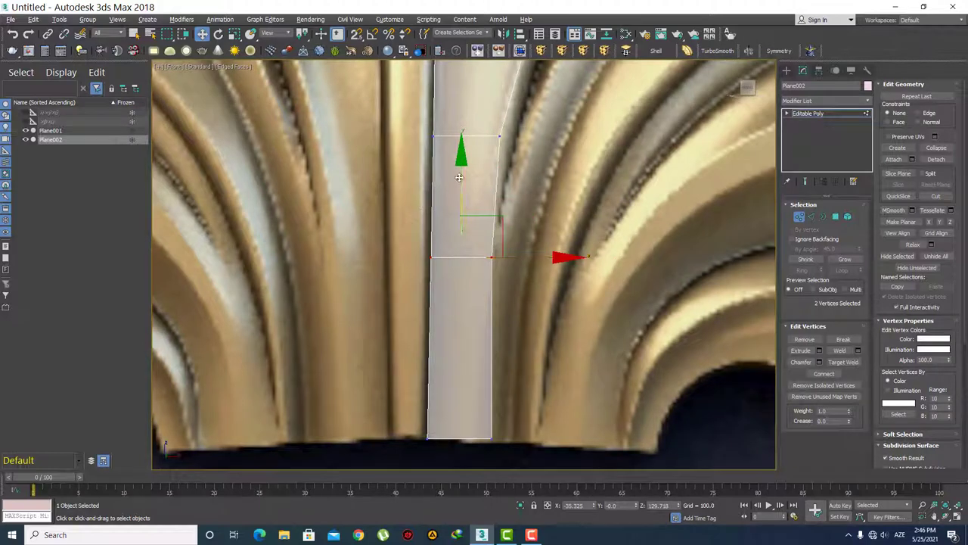
{"action": "left_click_drag", "start_coordinate": [459, 177], "coordinate": [459, 147]}
{"action": "left_click_drag", "start_coordinate": [506, 271], "coordinate": [488, 219]}
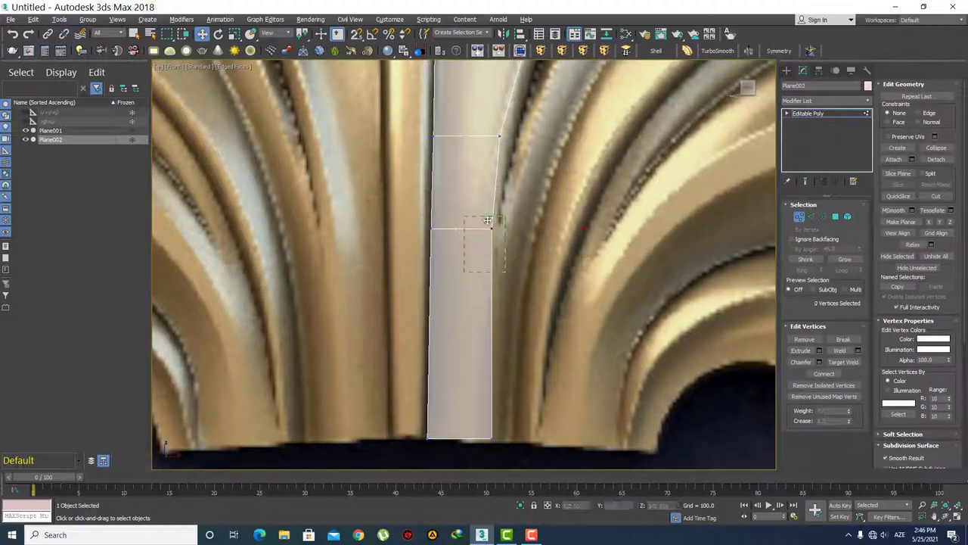
{"action": "left_click", "coordinate": [528, 201]}
Step: Select the strip's two long side edges and connect them with a new cross edge
{"action": "scroll", "coordinate": [519, 273], "scroll_direction": "down", "scroll_amount": 5}
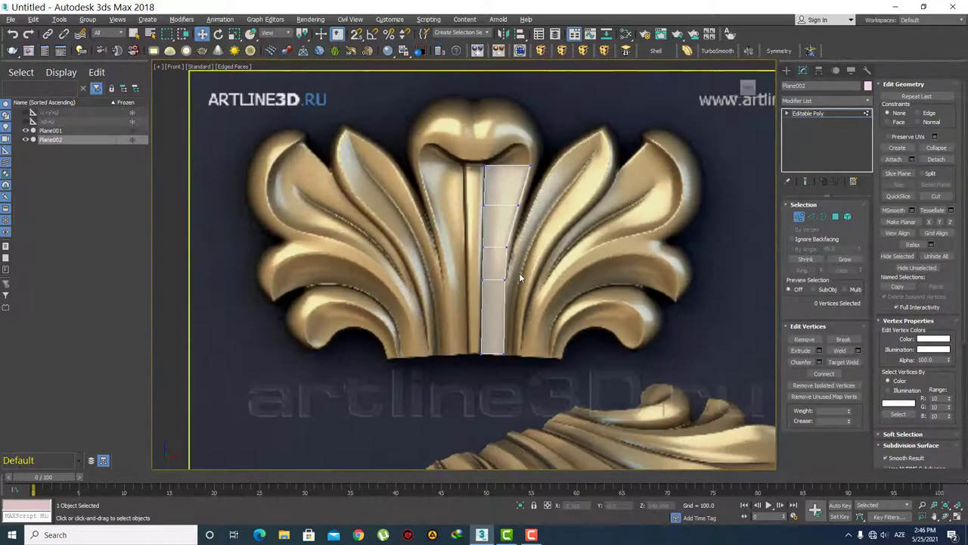
{"action": "scroll", "coordinate": [537, 231], "scroll_direction": "up", "scroll_amount": 4}
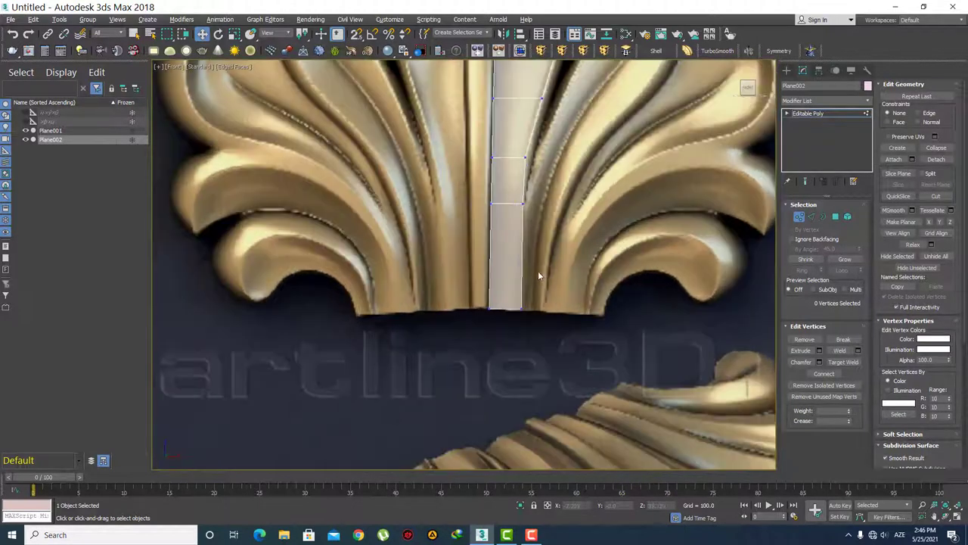
{"action": "middle_click_drag", "start_coordinate": [538, 271], "coordinate": [513, 268]}
{"action": "key", "text": "2"}
{"action": "left_click_drag", "start_coordinate": [537, 263], "coordinate": [453, 227]}
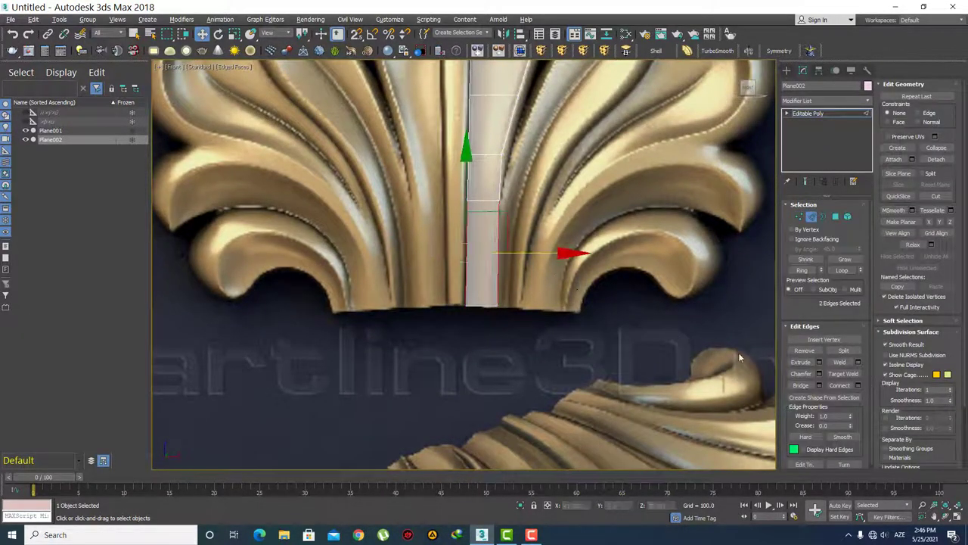
{"action": "left_click", "coordinate": [857, 385]}
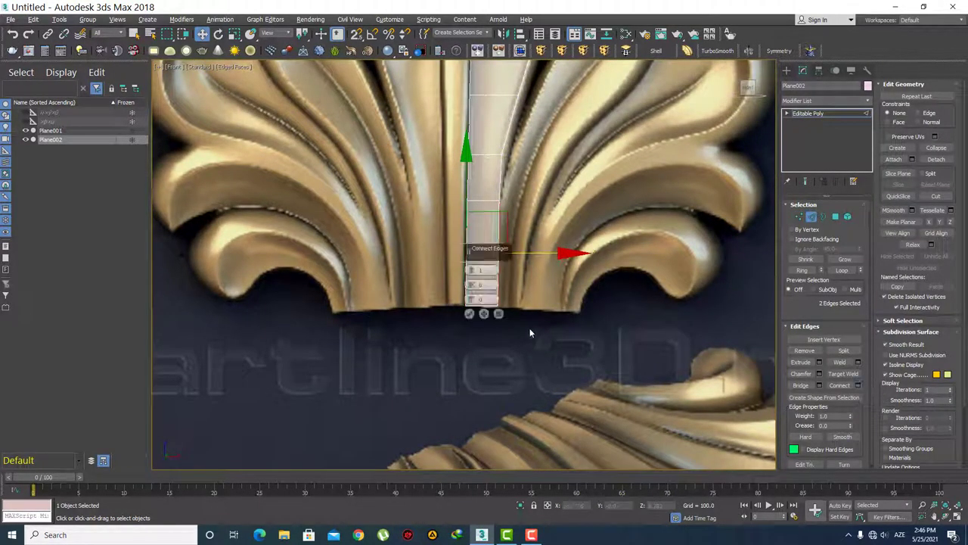
{"action": "left_click", "coordinate": [469, 311]}
{"action": "middle_click_drag", "start_coordinate": [494, 274], "coordinate": [501, 326]}
{"action": "key", "text": "1"}
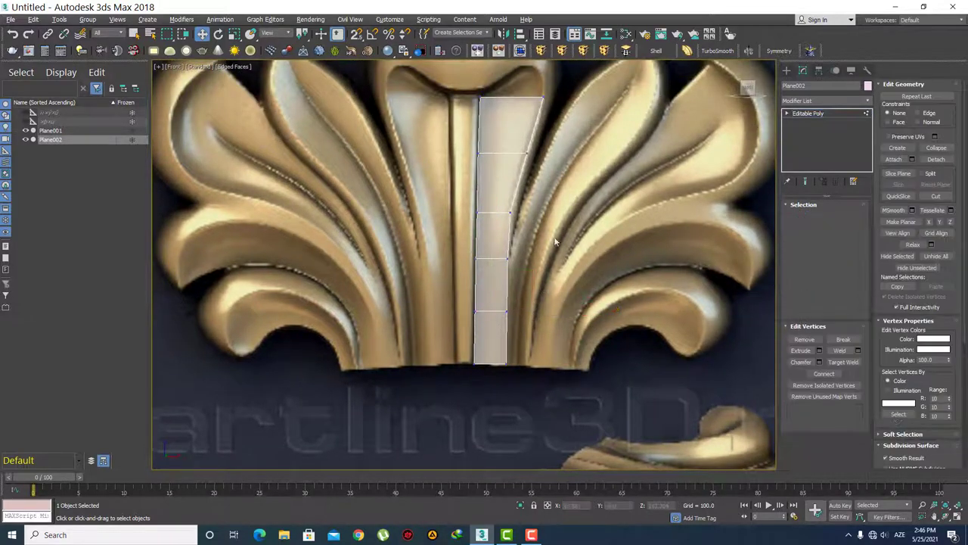
{"action": "mouse_move", "coordinate": [514, 137]}
{"action": "middle_mouse_down"}
{"action": "mouse_move", "coordinate": [520, 209]}
{"action": "mouse_move", "coordinate": [508, 220]}
{"action": "middle_mouse_up"}
{"action": "scroll", "coordinate": [521, 210], "scroll_direction": "up", "scroll_amount": 3}
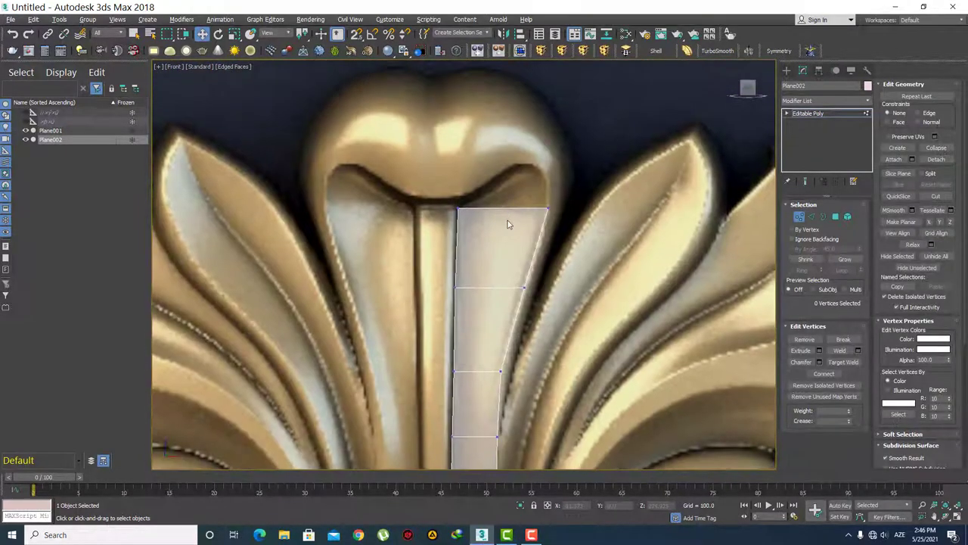
Step: Select the strip's top horizontal edge at Edge level
{"action": "key", "text": "2"}
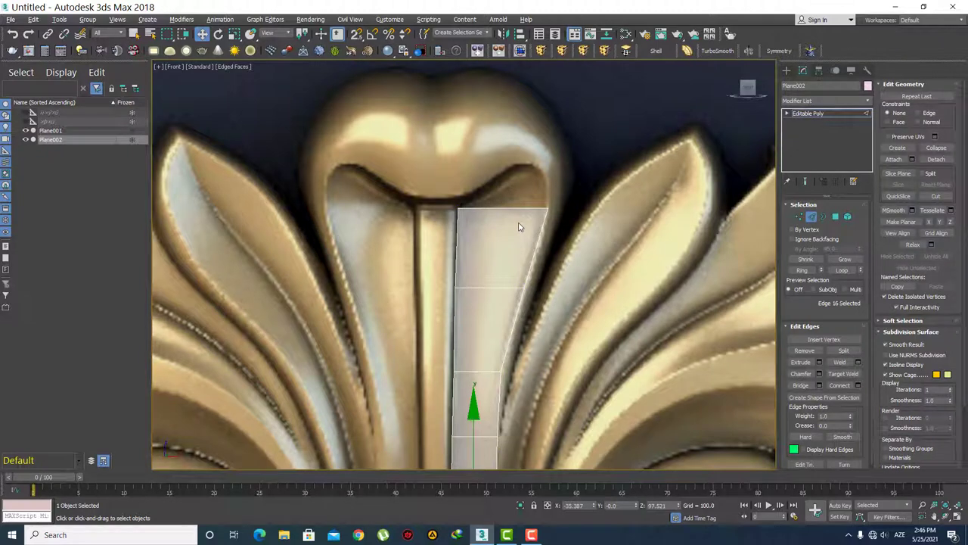
{"action": "left_click", "coordinate": [497, 208]}
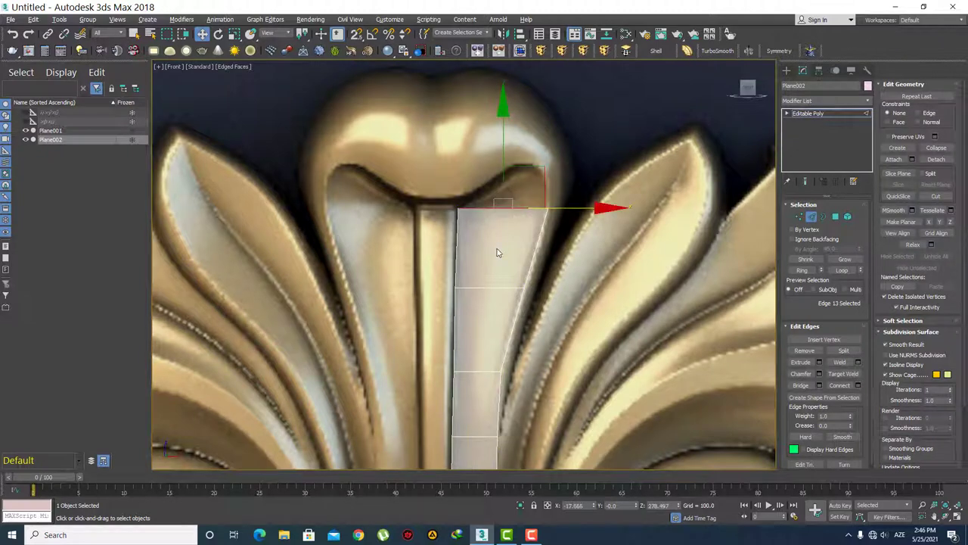
{"action": "key", "text": "alt+r"}
{"action": "middle_click_drag", "start_coordinate": [562, 288], "coordinate": [560, 239]}
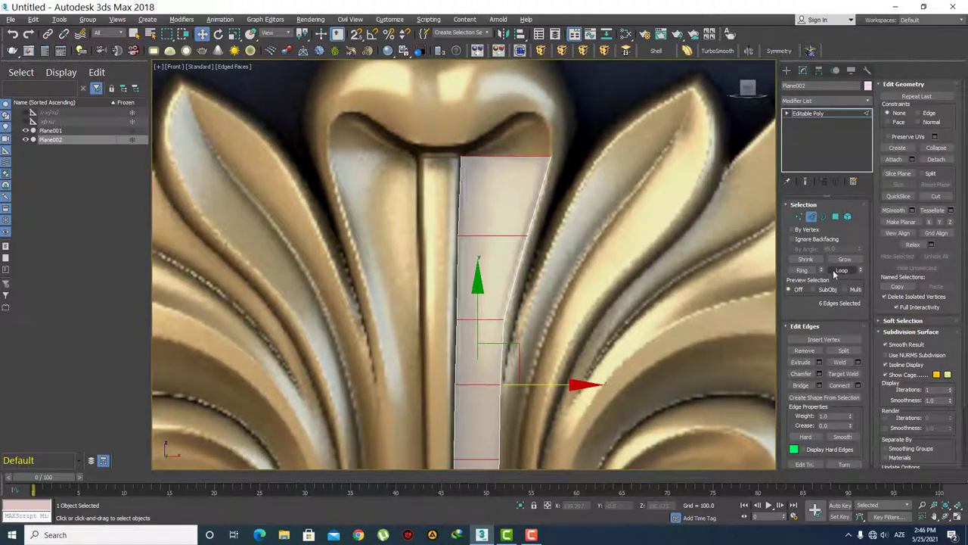
{"action": "scroll", "coordinate": [480, 222], "scroll_direction": "down", "scroll_amount": 3}
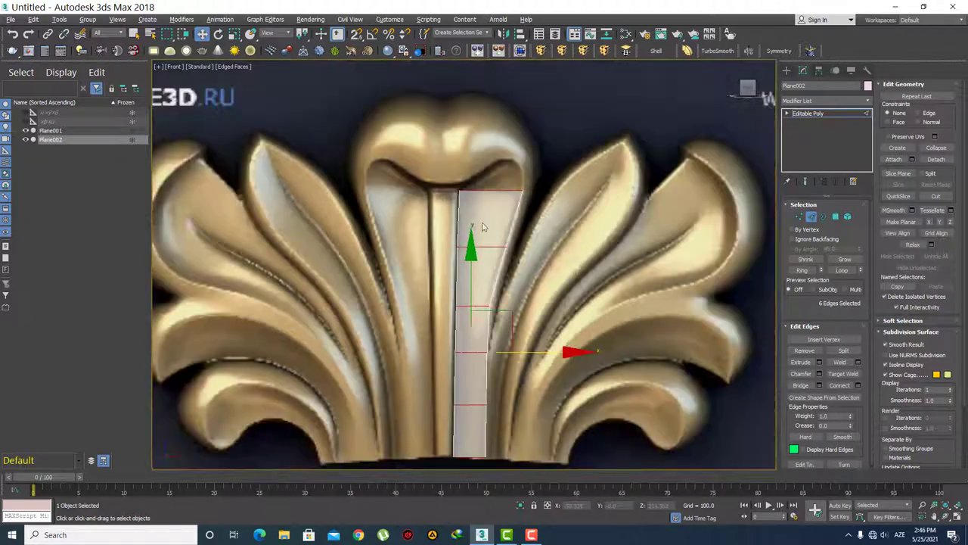
{"action": "key", "text": "ctrl+z"}
{"action": "middle_click_drag", "start_coordinate": [504, 239], "coordinate": [522, 205]}
{"action": "scroll", "coordinate": [522, 204], "scroll_direction": "down", "scroll_amount": 2}
{"action": "key", "text": "q"}
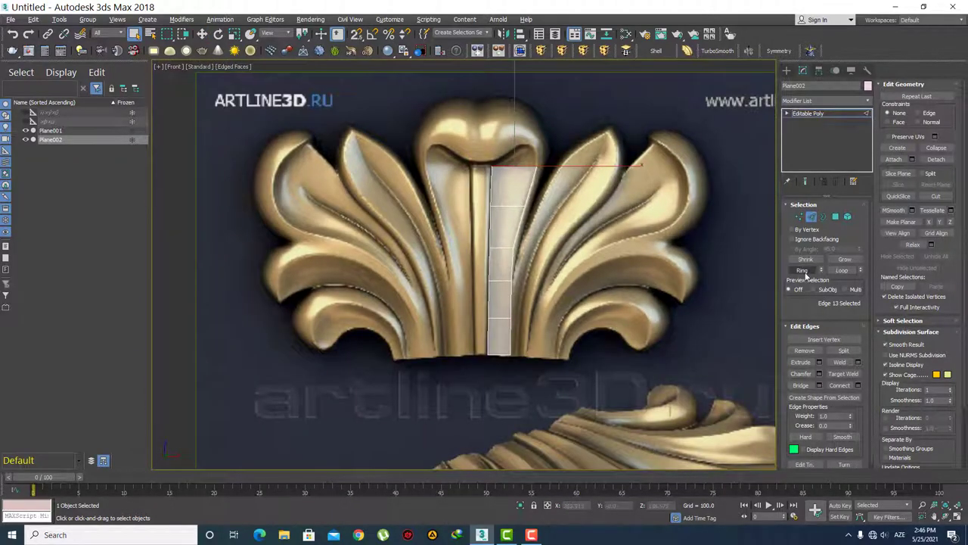
Step: Ring-select all horizontal edges and connect them with one lengthwise middle edge
{"action": "left_click", "coordinate": [801, 270]}
{"action": "scroll", "coordinate": [509, 207], "scroll_direction": "up", "scroll_amount": 3}
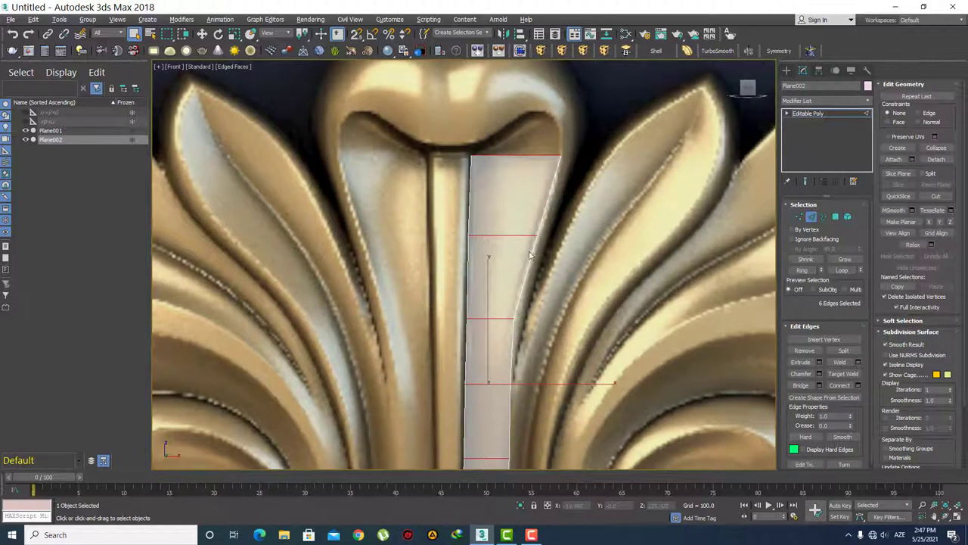
{"action": "middle_click_drag", "start_coordinate": [531, 257], "coordinate": [523, 243]}
{"action": "left_click", "coordinate": [858, 385]}
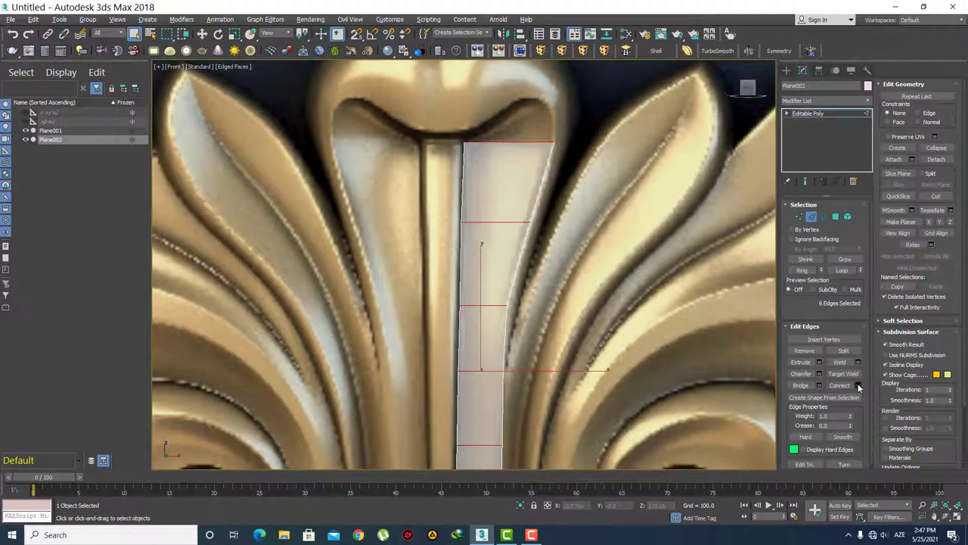
{"action": "left_click", "coordinate": [470, 314]}
{"action": "scroll", "coordinate": [470, 314], "scroll_direction": "down", "scroll_amount": 2}
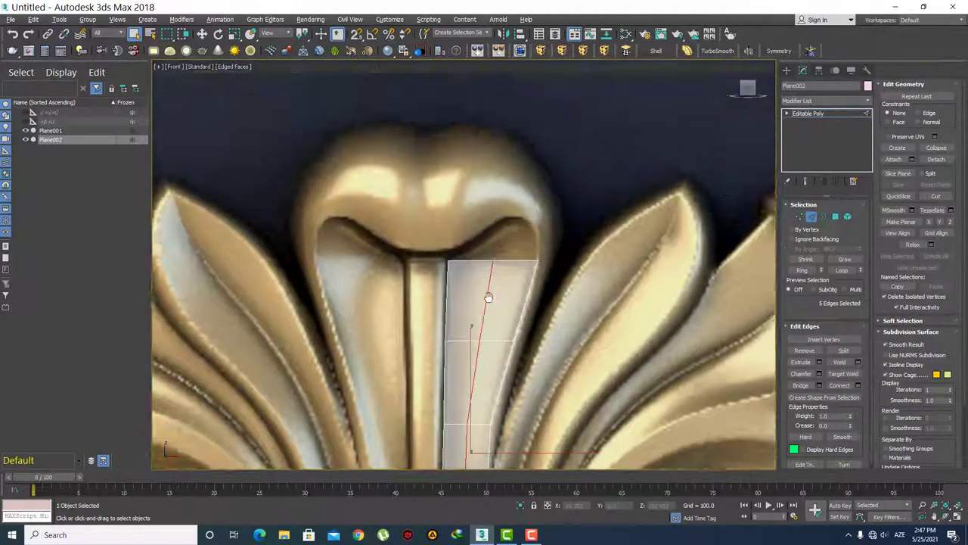
Step: Try raising the strip's top middle vertex into a peak, then undo it to keep the top flat
{"action": "key", "text": "1"}
{"action": "scroll", "coordinate": [499, 305], "scroll_direction": "up", "scroll_amount": 2}
{"action": "key", "text": "w"}
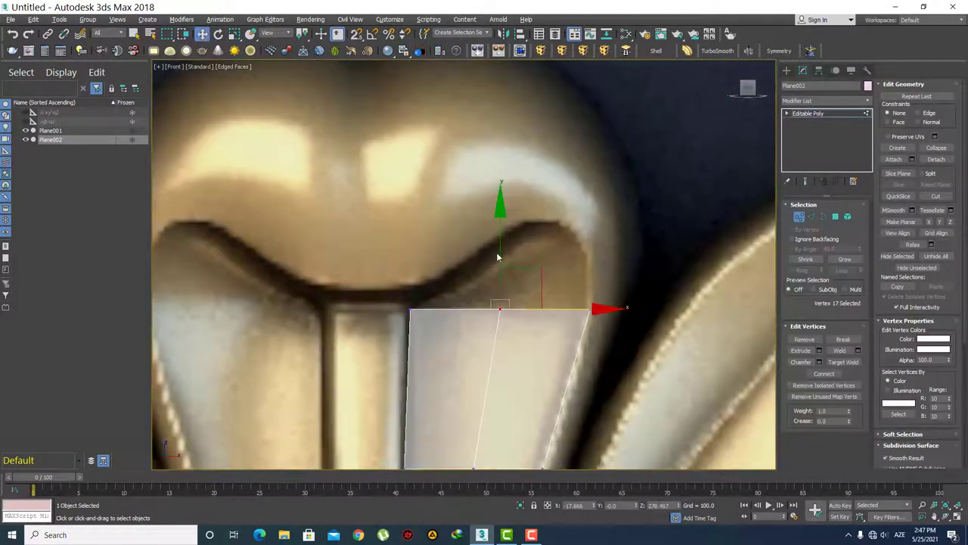
{"action": "left_click_drag", "start_coordinate": [499, 244], "coordinate": [499, 196]}
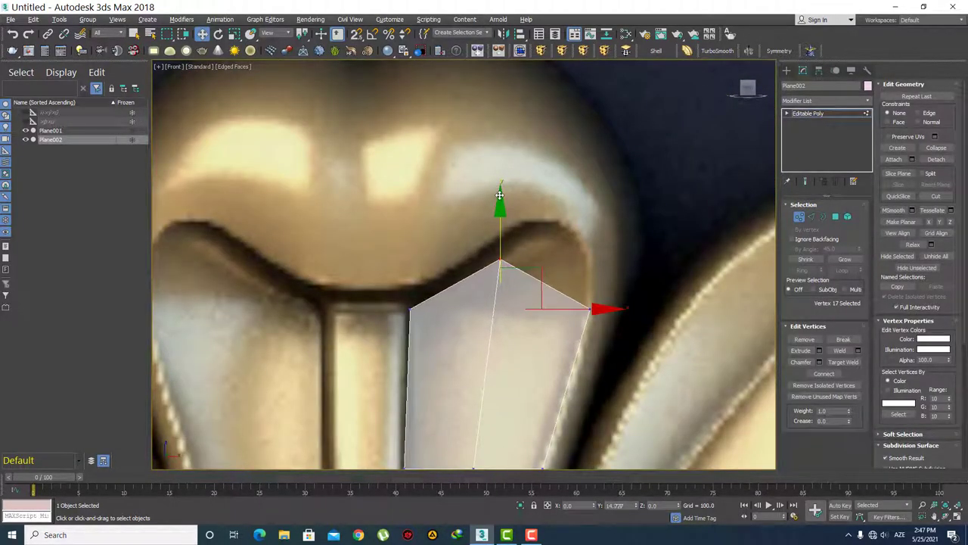
{"action": "left_click", "coordinate": [589, 309]}
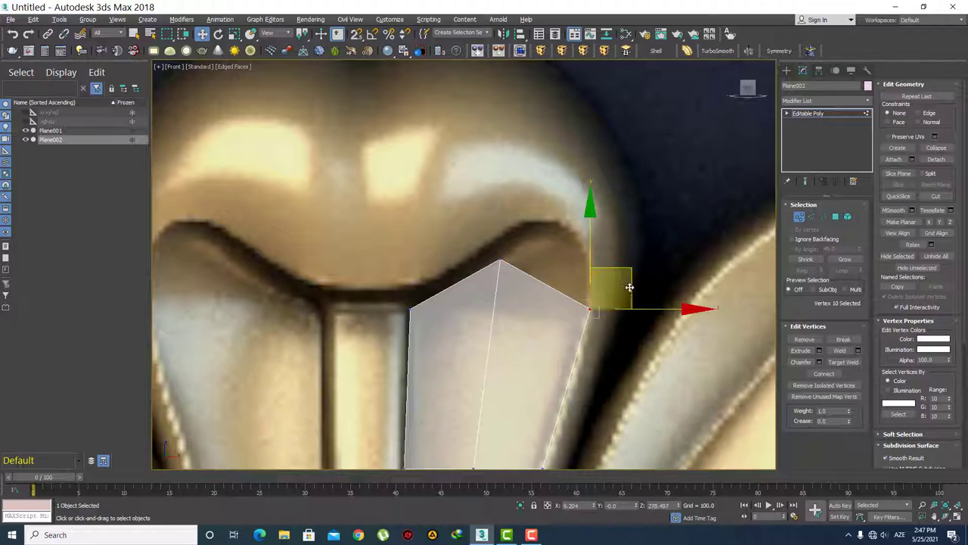
{"action": "key", "text": "ctrl+z"}
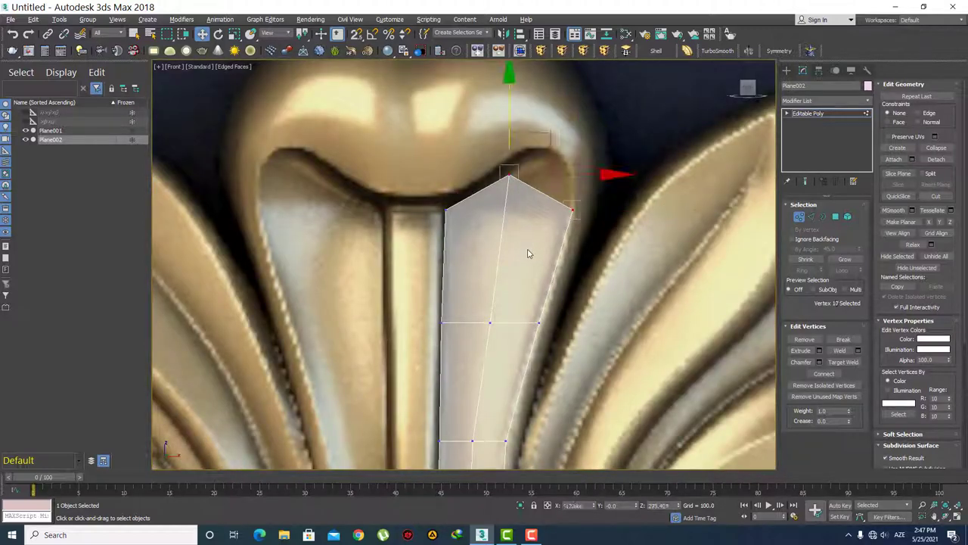
{"action": "key", "text": "ctrl+z"}
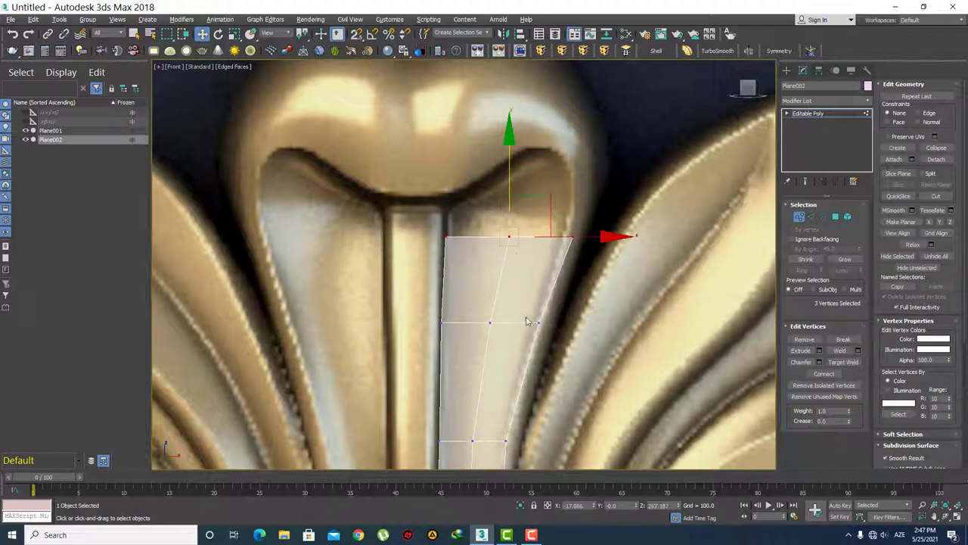
Step: Adjust the middle-row and top-right vertices so the strip's right side follows the stem's curve
{"action": "mouse_move", "coordinate": [525, 317]}
{"action": "middle_mouse_down"}
{"action": "mouse_move", "coordinate": [543, 237]}
{"action": "mouse_move", "coordinate": [508, 266]}
{"action": "middle_mouse_up"}
{"action": "left_click", "coordinate": [489, 218]}
{"action": "left_click", "coordinate": [528, 273]}
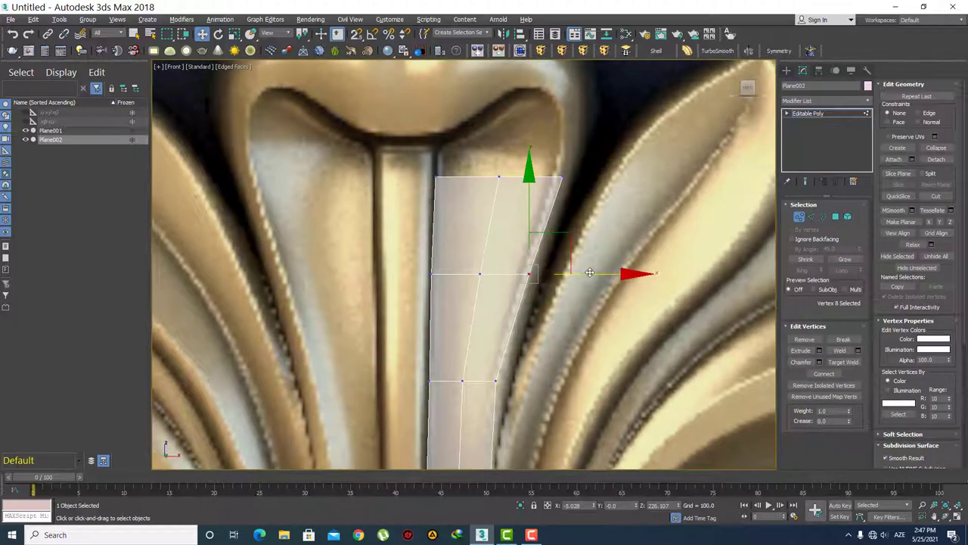
{"action": "left_click", "coordinate": [561, 178]}
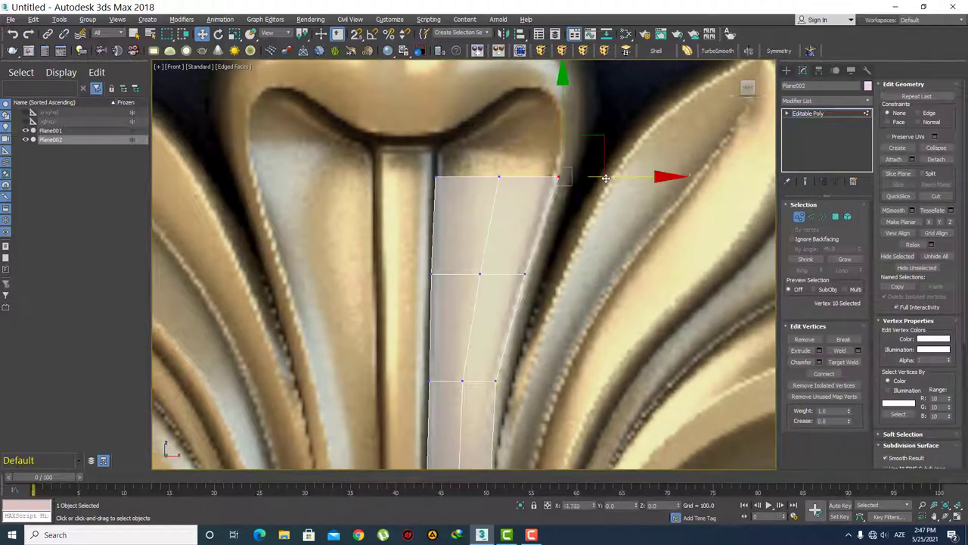
{"action": "left_click", "coordinate": [605, 179]}
{"action": "middle_click_drag", "start_coordinate": [498, 249], "coordinate": [490, 300]}
Step: Select both halves of the strip's top edge and Shift-drag them up to add a new row
{"action": "key", "text": "2"}
{"action": "left_click", "coordinate": [463, 261]}
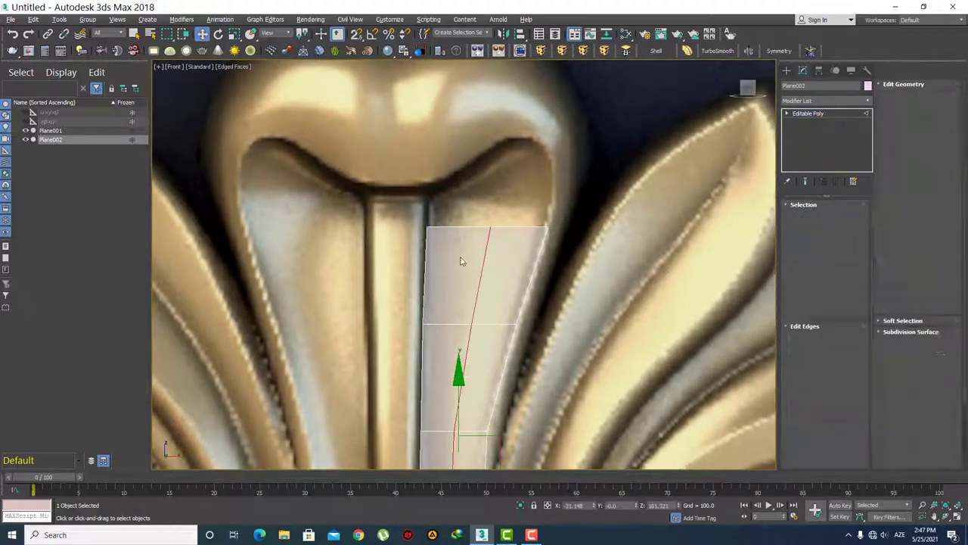
{"action": "left_click", "coordinate": [497, 228]}
{"action": "key", "text": "q"}
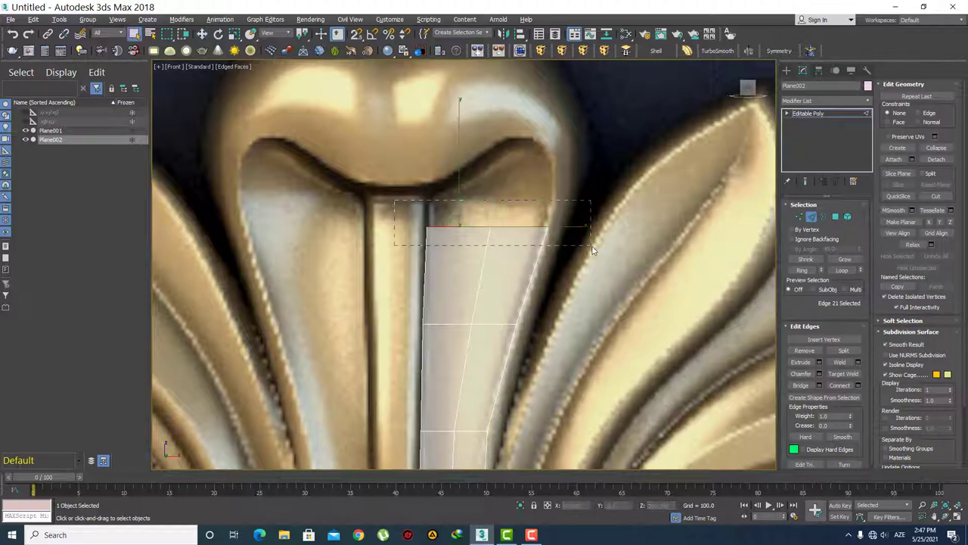
{"action": "left_click_drag", "start_coordinate": [593, 250], "coordinate": [592, 250]}
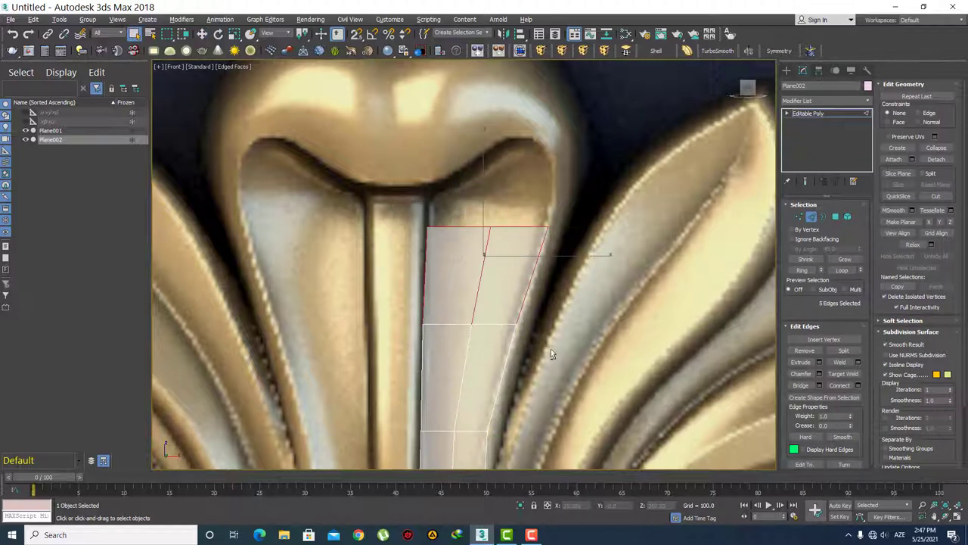
{"action": "left_click", "coordinate": [469, 213]}
{"action": "left_click", "coordinate": [507, 260], "text": "ctrl"}
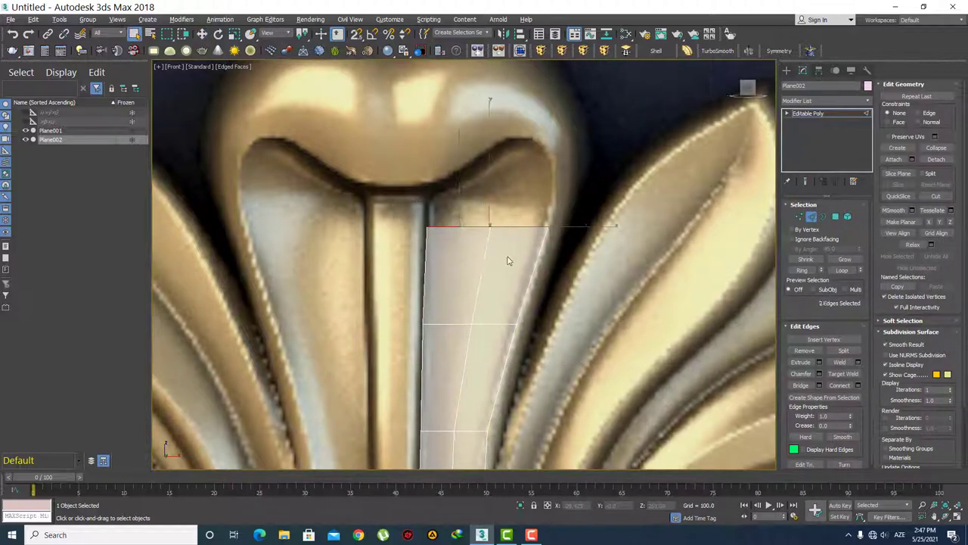
{"action": "left_click", "coordinate": [461, 223]}
{"action": "left_click", "coordinate": [521, 220], "text": "ctrl"}
{"action": "scroll", "coordinate": [476, 200], "scroll_direction": "up", "scroll_amount": 2}
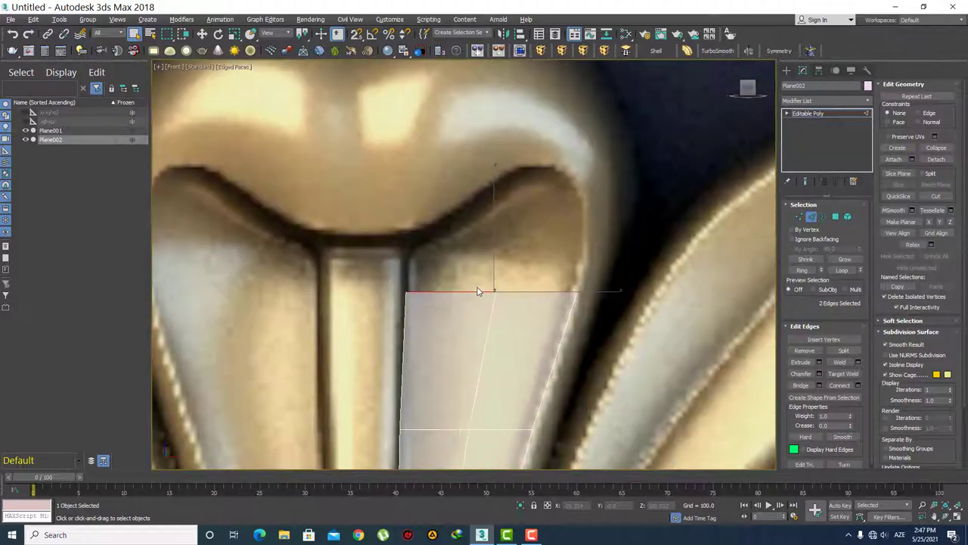
{"action": "key", "text": "w"}
{"action": "left_click_drag", "start_coordinate": [499, 193], "coordinate": [495, 183]}
Step: Raise the new row's top middle and top-right vertices into an angled cap under the bud
{"action": "key", "text": "1"}
{"action": "left_click", "coordinate": [494, 247]}
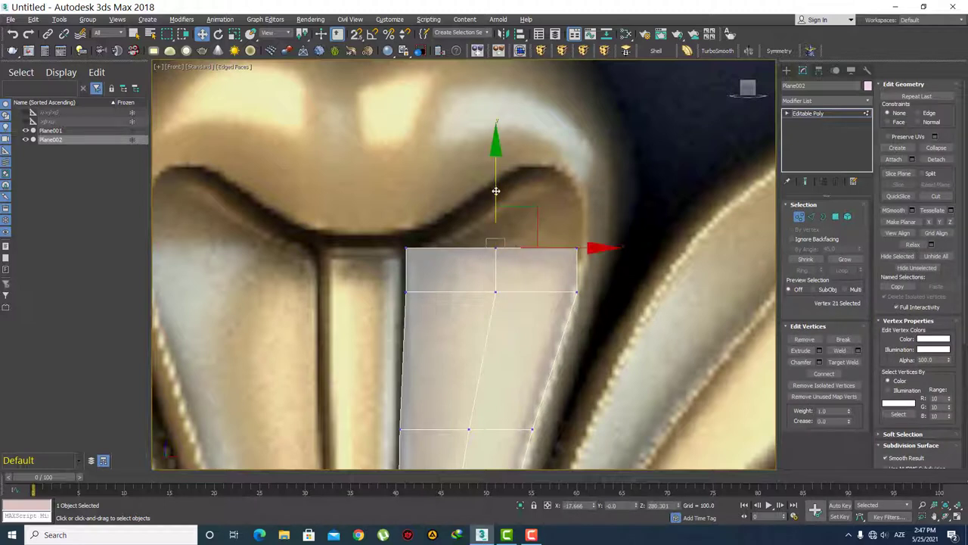
{"action": "left_click_drag", "start_coordinate": [496, 231], "coordinate": [496, 181]}
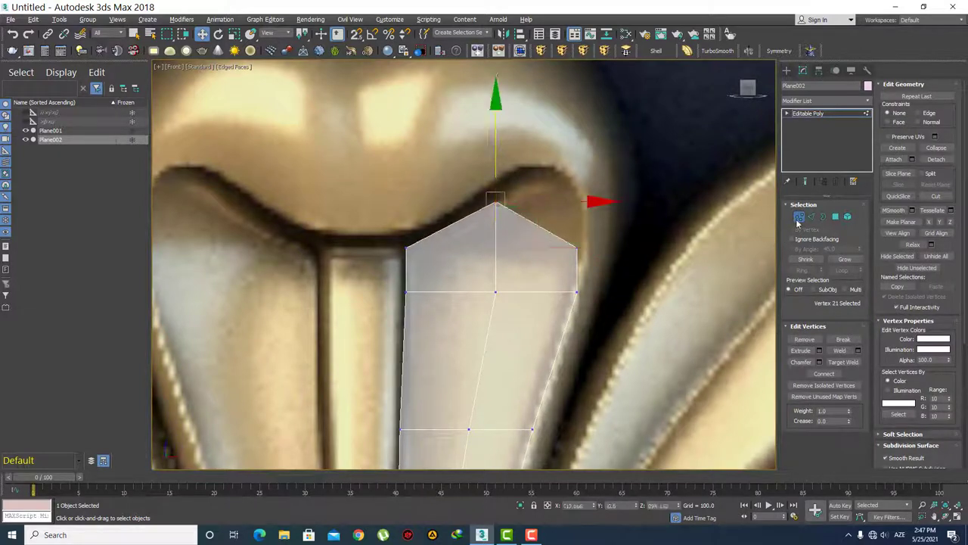
{"action": "left_click", "coordinate": [576, 247]}
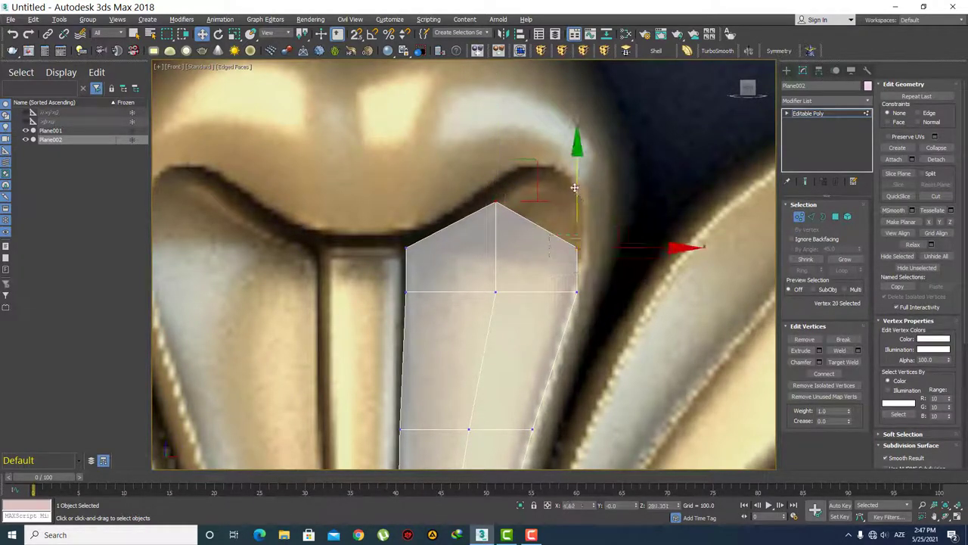
{"action": "left_click_drag", "start_coordinate": [579, 182], "coordinate": [584, 129]}
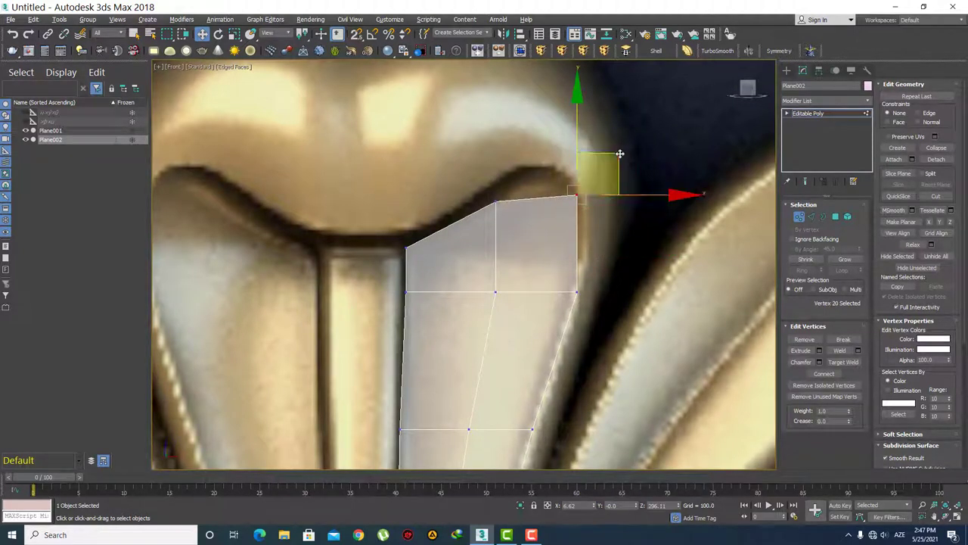
{"action": "left_click_drag", "start_coordinate": [621, 155], "coordinate": [624, 161]}
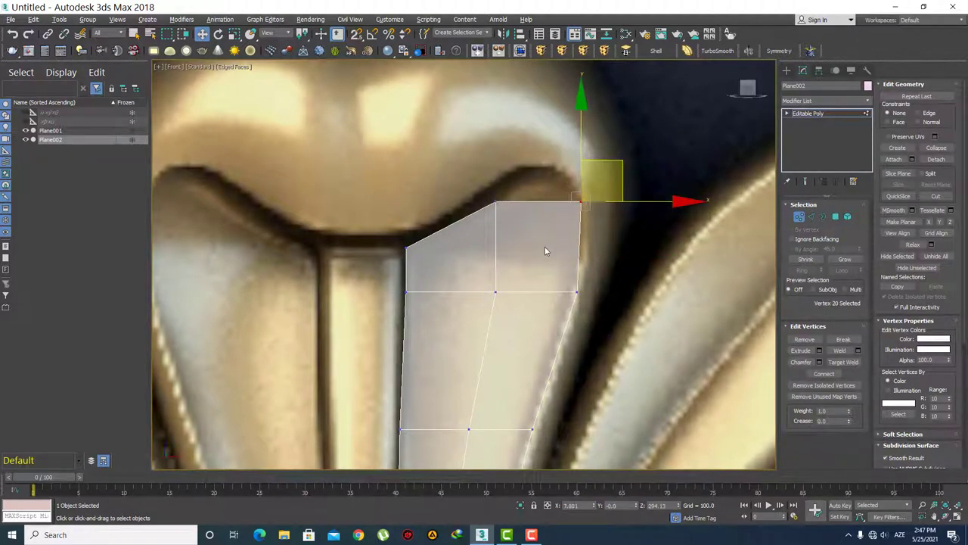
{"action": "left_click", "coordinate": [541, 281]}
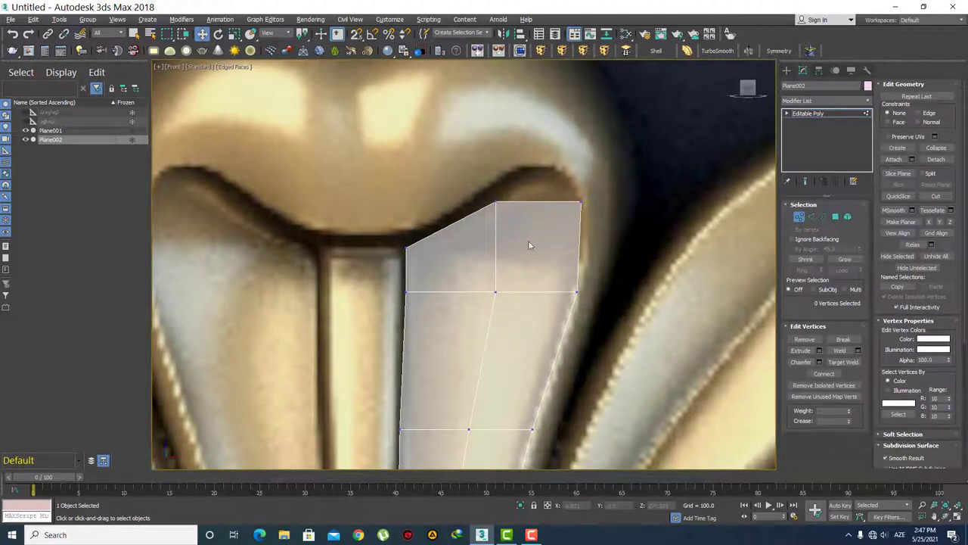
{"action": "mouse_move", "coordinate": [549, 191]}
{"action": "left_mouse_down"}
{"action": "mouse_move", "coordinate": [638, 164]}
{"action": "mouse_move", "coordinate": [587, 124]}
{"action": "left_mouse_up"}
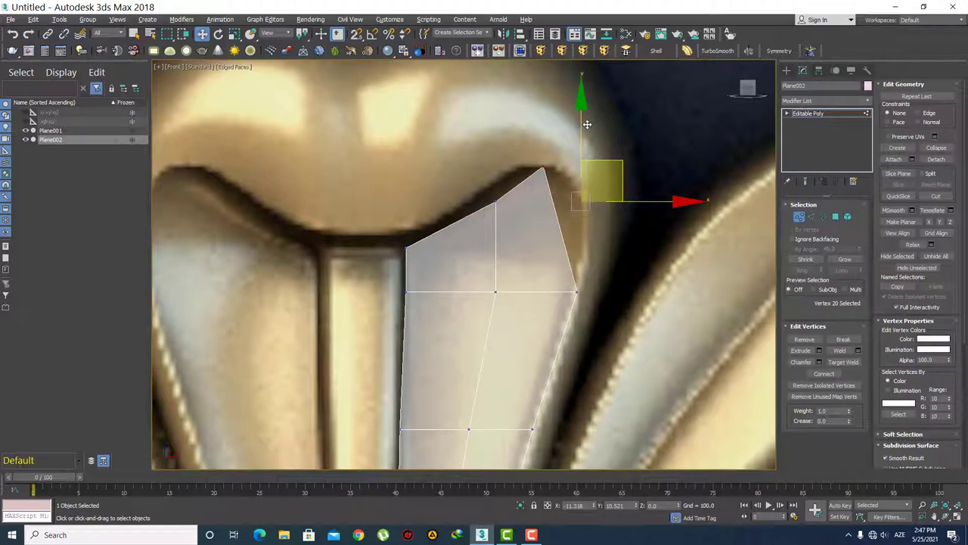
{"action": "key", "text": "ctrl+z"}
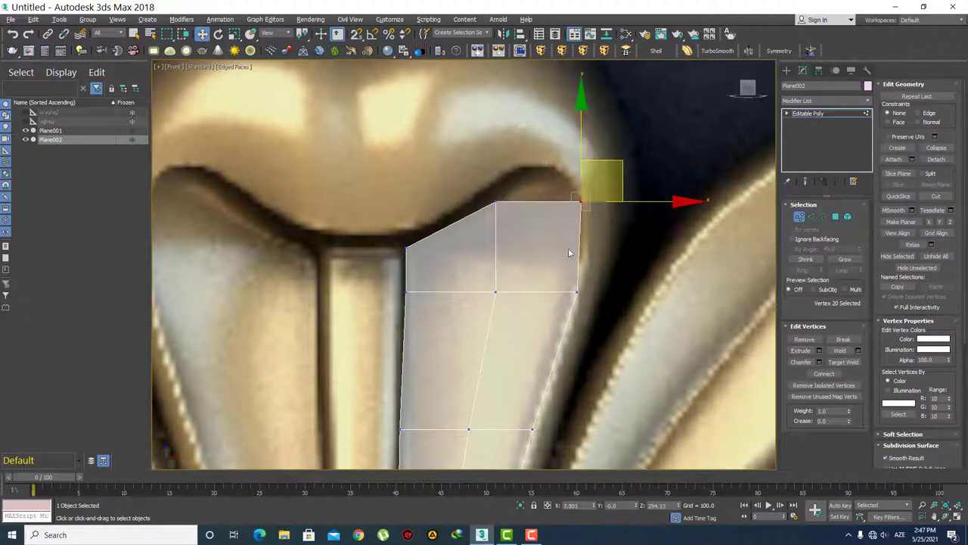
Step: Zoom around the strip's top and reselect its top middle vertex
{"action": "scroll", "coordinate": [504, 268], "scroll_direction": "down", "scroll_amount": 3}
{"action": "scroll", "coordinate": [504, 268], "scroll_direction": "down", "scroll_amount": 5}
{"action": "scroll", "coordinate": [510, 283], "scroll_direction": "up", "scroll_amount": 5}
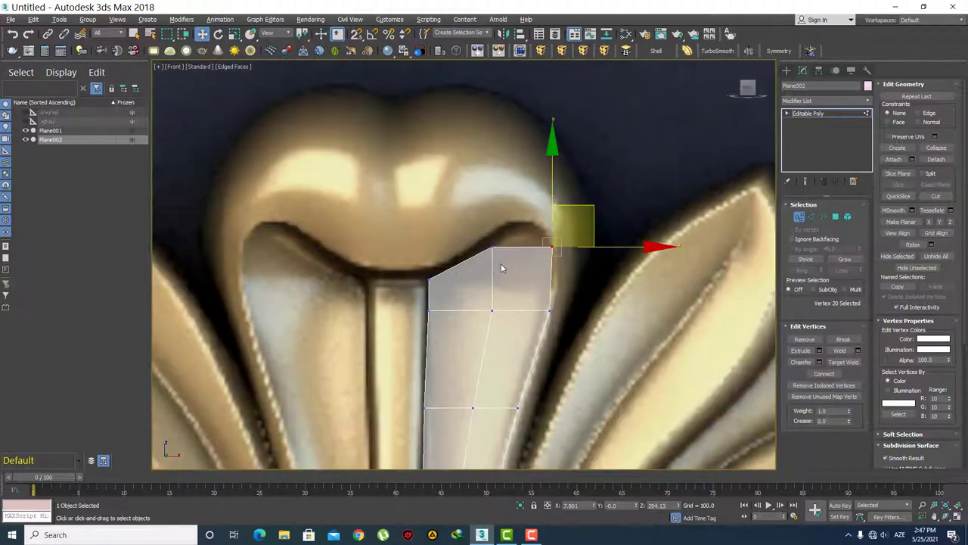
{"action": "scroll", "coordinate": [509, 246], "scroll_direction": "up", "scroll_amount": 3}
{"action": "left_click", "coordinate": [516, 244]}
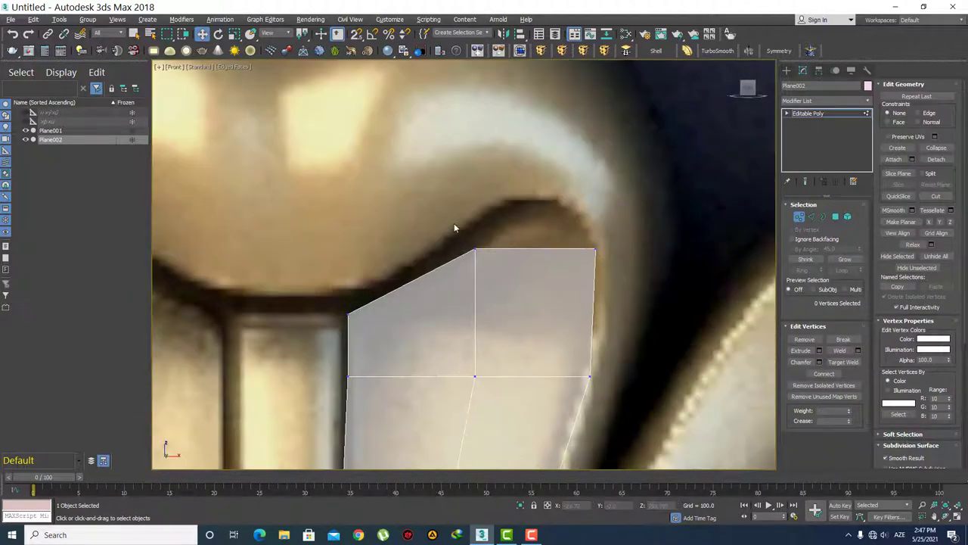
{"action": "left_click", "coordinate": [475, 250]}
{"action": "scroll", "coordinate": [445, 276], "scroll_direction": "down", "scroll_amount": 2}
{"action": "scroll", "coordinate": [445, 275], "scroll_direction": "down", "scroll_amount": 2}
{"action": "scroll", "coordinate": [470, 286], "scroll_direction": "up", "scroll_amount": 2}
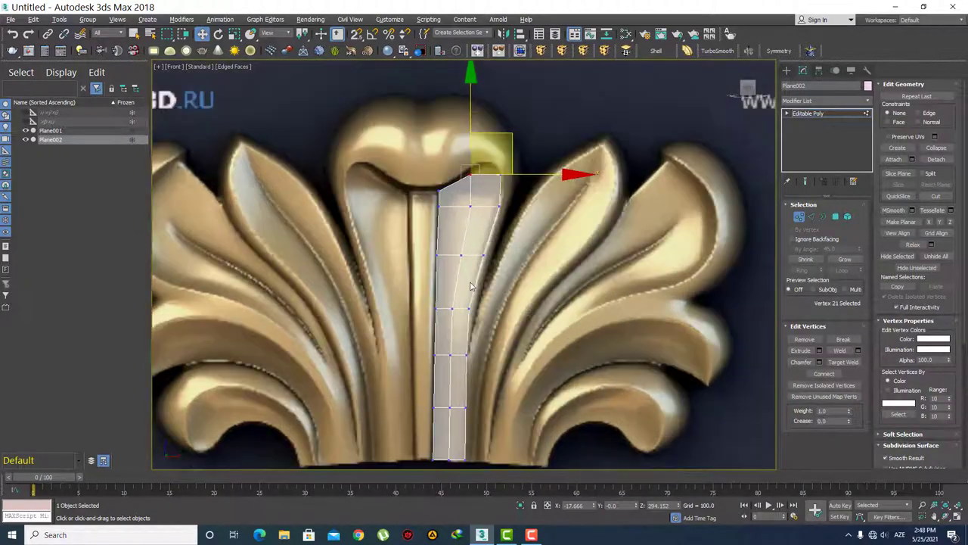
Step: Select the strip's lengthwise middle edge loop and chamfer it by 7.814 into parallel edges
{"action": "middle_click_drag", "start_coordinate": [470, 285], "coordinate": [477, 278]}
{"action": "key", "text": "2"}
{"action": "left_click", "coordinate": [472, 229]}
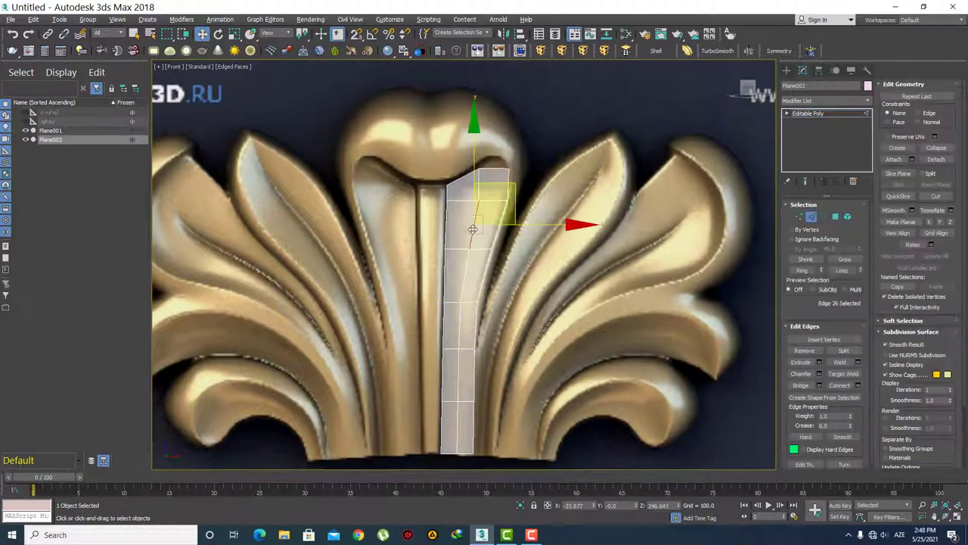
{"action": "double_click", "coordinate": [472, 230]}
{"action": "middle_click_drag", "start_coordinate": [504, 311], "coordinate": [518, 269]}
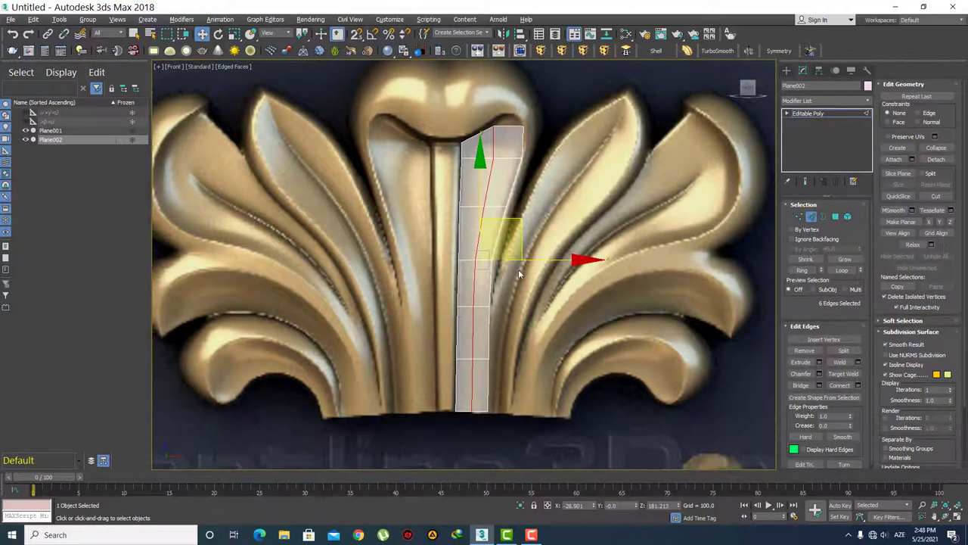
{"action": "key", "text": "q"}
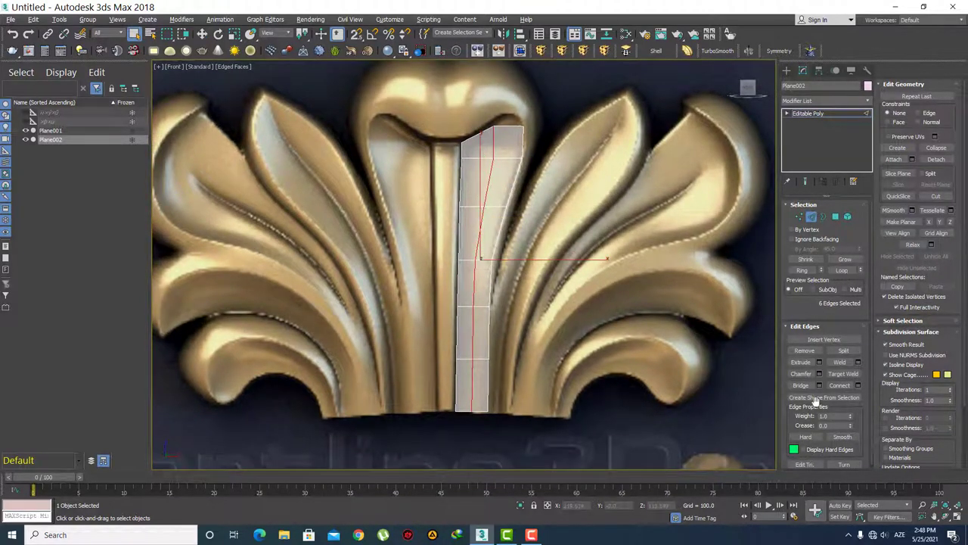
{"action": "left_click", "coordinate": [819, 374]}
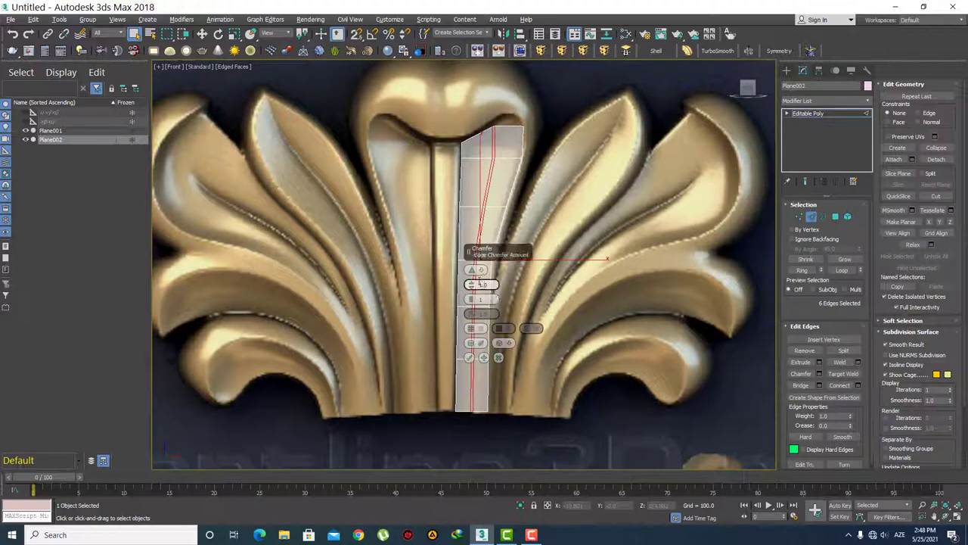
{"action": "left_click_drag", "start_coordinate": [472, 285], "coordinate": [468, 274]}
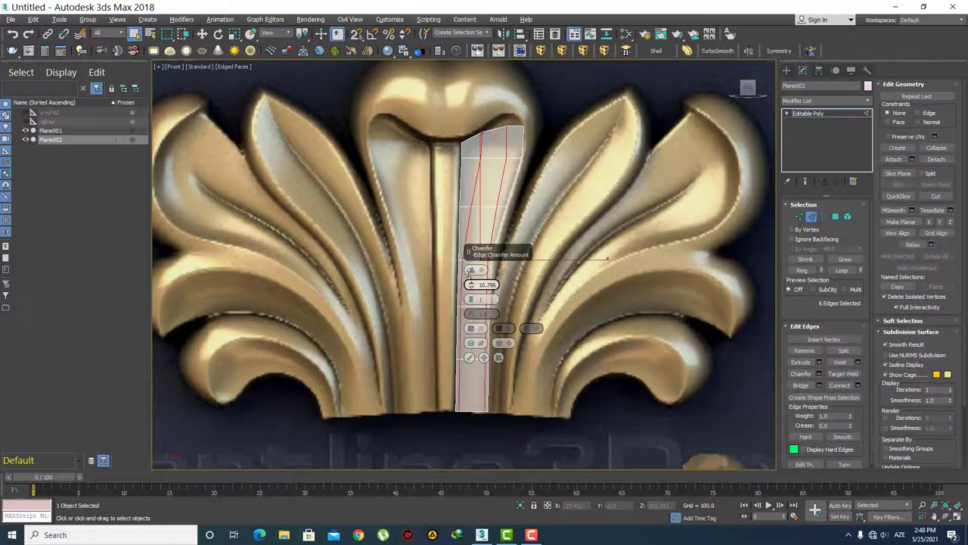
{"action": "left_click", "coordinate": [470, 357]}
{"action": "scroll", "coordinate": [501, 173], "scroll_direction": "up", "scroll_amount": 5}
Step: Raise the strip's top middle vertex into a peak and lift the left top vertex slightly
{"action": "key", "text": "1"}
{"action": "key", "text": "w"}
{"action": "left_click", "coordinate": [541, 250]}
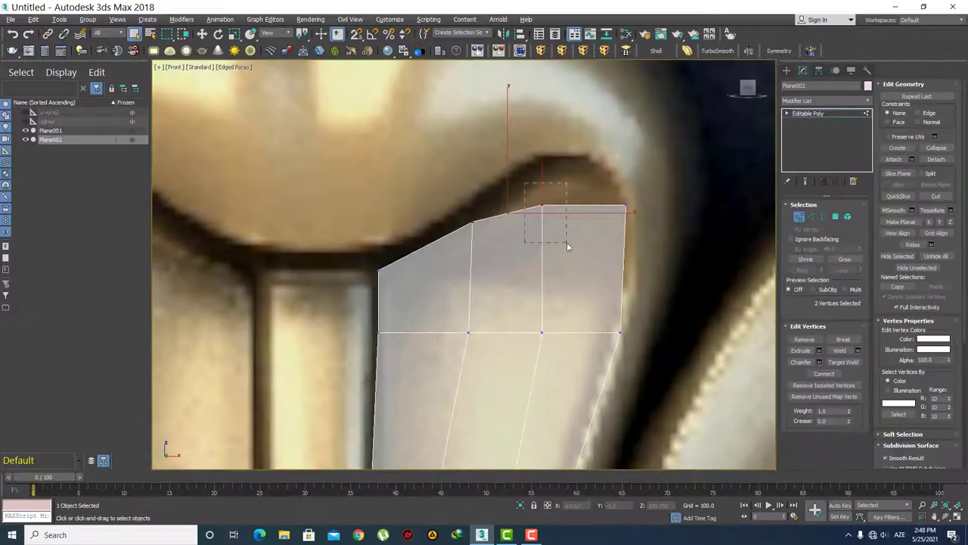
{"action": "scroll", "coordinate": [523, 260], "scroll_direction": "up", "scroll_amount": 3}
{"action": "left_click_drag", "start_coordinate": [523, 260], "coordinate": [523, 199]}
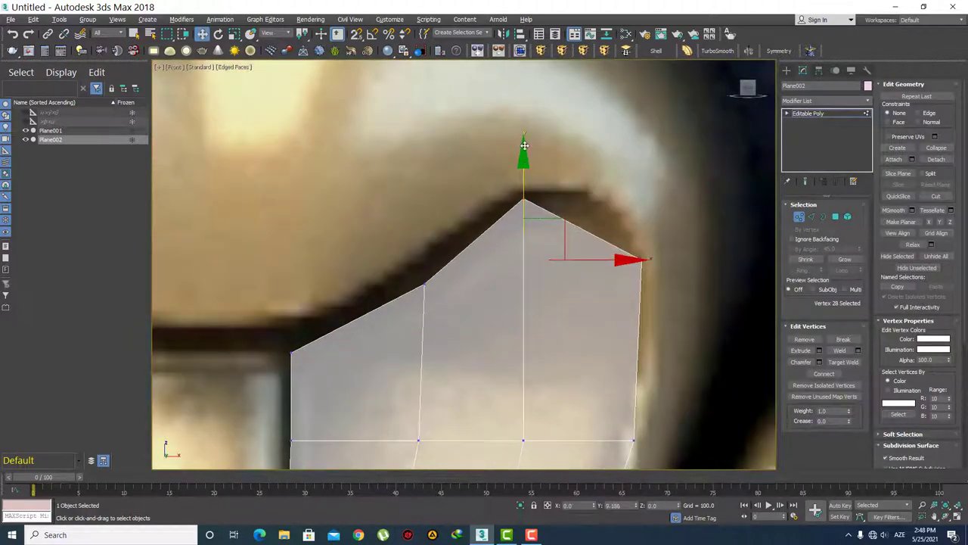
{"action": "left_click_drag", "start_coordinate": [460, 322], "coordinate": [367, 263]}
{"action": "left_click_drag", "start_coordinate": [423, 219], "coordinate": [424, 209]}
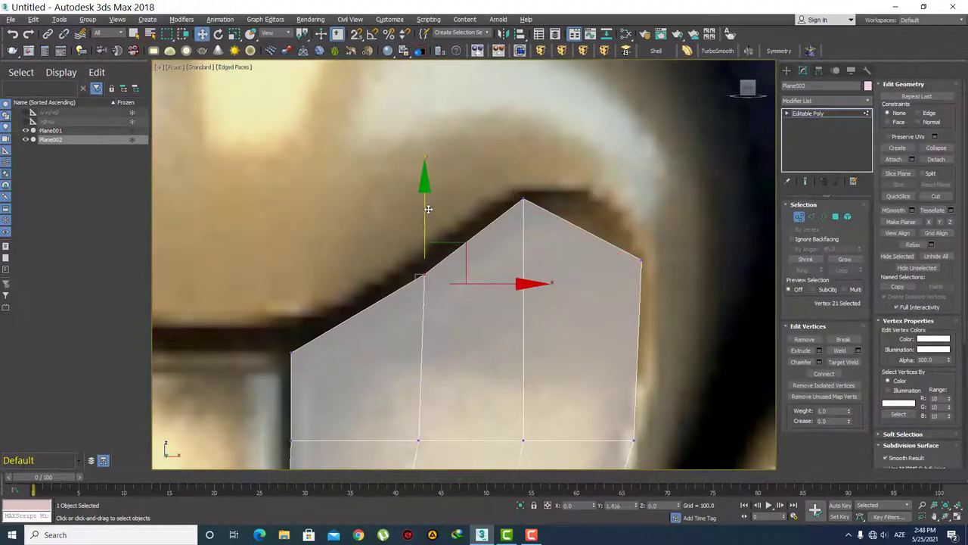
Step: Shift the peak right to match the leaf tip and lower the left top vertex onto the outline
{"action": "left_click", "coordinate": [595, 263]}
{"action": "left_click", "coordinate": [522, 199]}
{"action": "left_click_drag", "start_coordinate": [540, 189], "coordinate": [569, 181]}
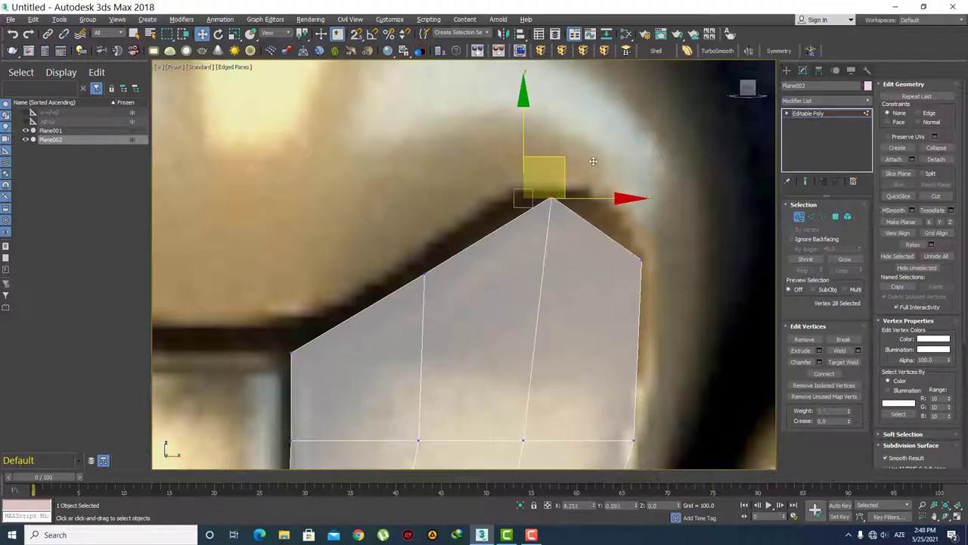
{"action": "mouse_move", "coordinate": [383, 246]}
{"action": "left_mouse_down"}
{"action": "mouse_move", "coordinate": [475, 310]}
{"action": "mouse_move", "coordinate": [470, 362]}
{"action": "left_mouse_up"}
{"action": "left_click", "coordinate": [471, 362]}
{"action": "scroll", "coordinate": [472, 318], "scroll_direction": "down", "scroll_amount": 5}
{"action": "scroll", "coordinate": [478, 232], "scroll_direction": "down", "scroll_amount": 5}
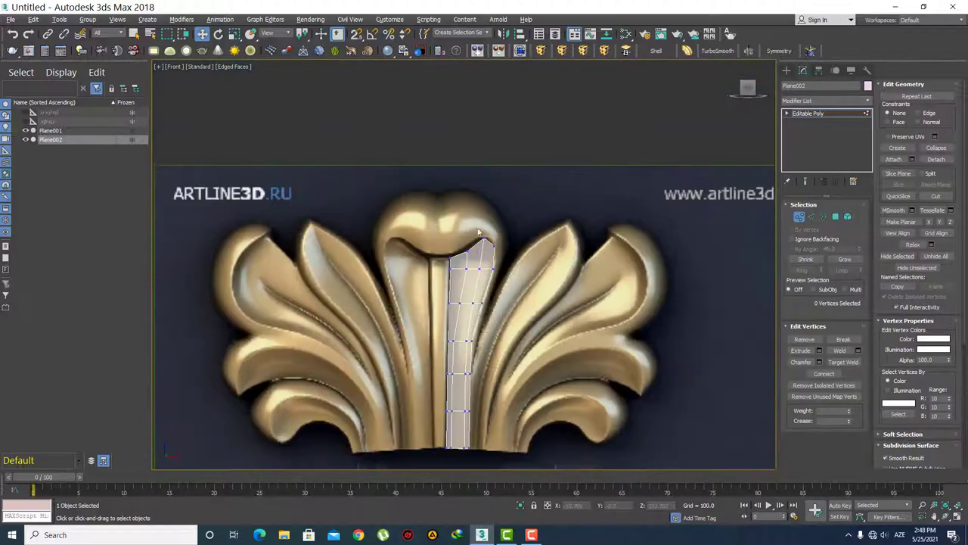
{"action": "scroll", "coordinate": [499, 245], "scroll_direction": "up", "scroll_amount": 5}
{"action": "left_click_drag", "start_coordinate": [392, 183], "coordinate": [478, 245]}
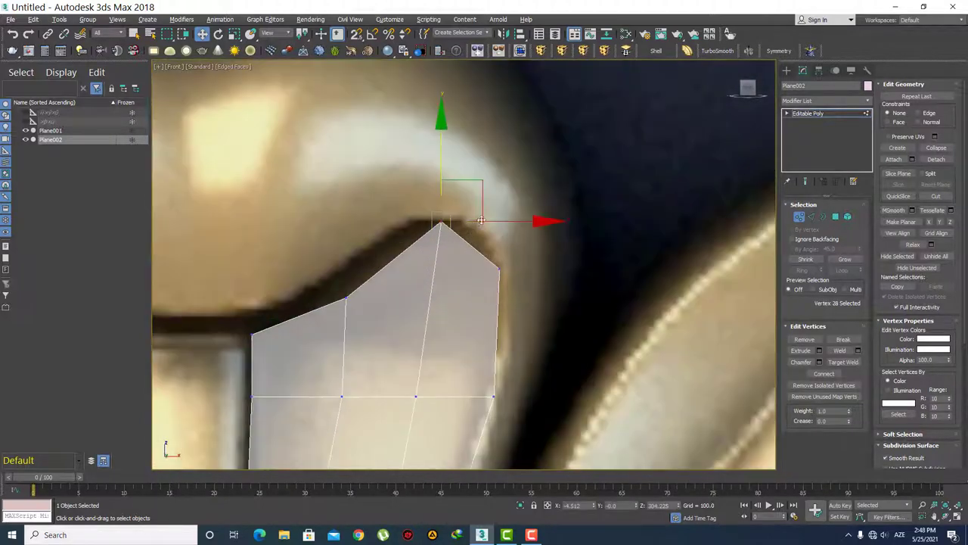
{"action": "left_click", "coordinate": [472, 278]}
{"action": "scroll", "coordinate": [454, 257], "scroll_direction": "down", "scroll_amount": 2}
{"action": "scroll", "coordinate": [558, 262], "scroll_direction": "down", "scroll_amount": 2}
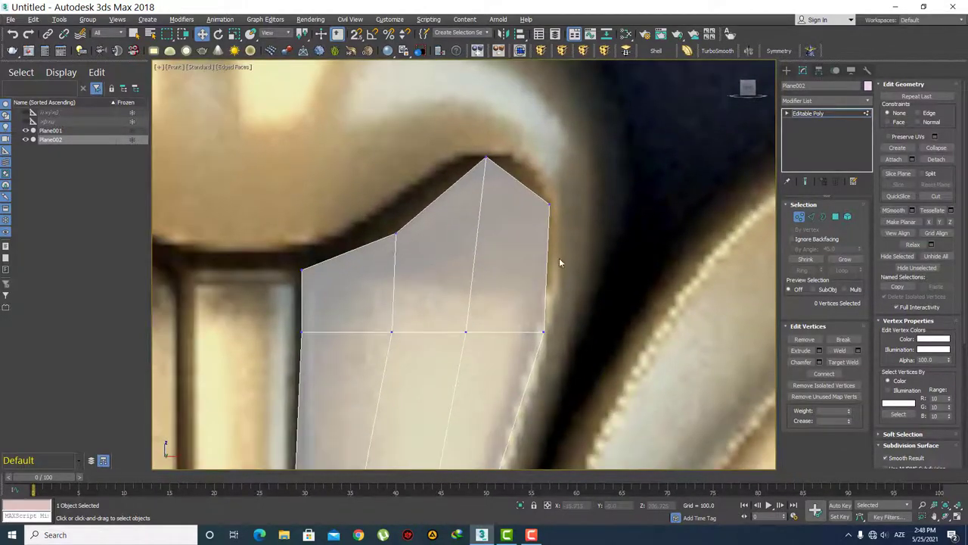
{"action": "scroll", "coordinate": [387, 214], "scroll_direction": "down", "scroll_amount": 3}
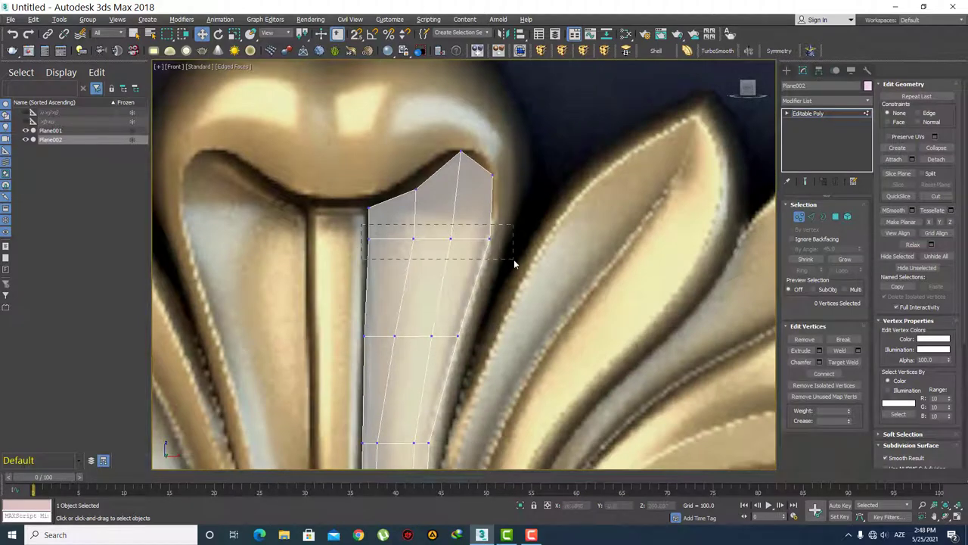
Step: Shift a right-side vertex near the strip's top along X to follow the leaf edge
{"action": "left_click_drag", "start_coordinate": [513, 262], "coordinate": [513, 262]}
{"action": "left_click", "coordinate": [347, 250]}
{"action": "scroll", "coordinate": [437, 274], "scroll_direction": "up", "scroll_amount": 2}
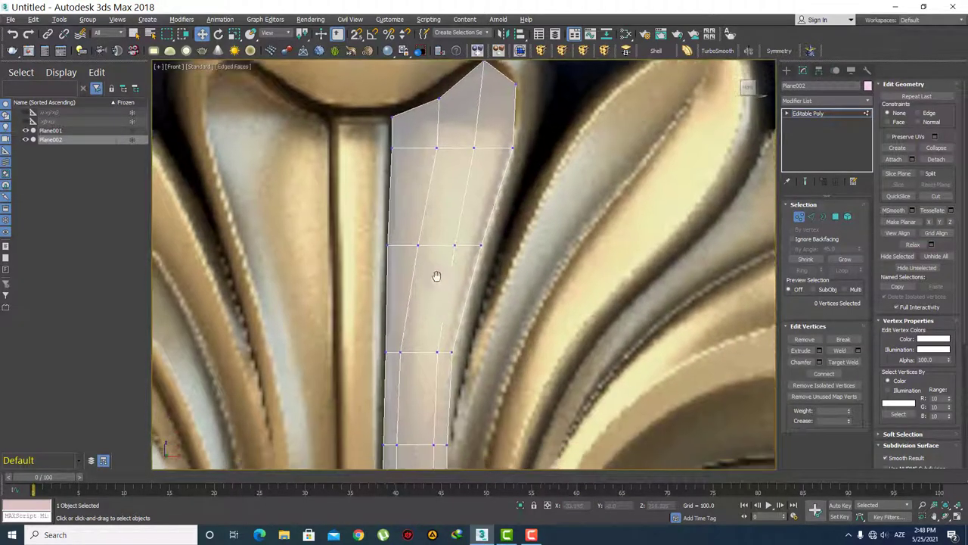
{"action": "scroll", "coordinate": [437, 275], "scroll_direction": "down", "scroll_amount": 3}
{"action": "scroll", "coordinate": [406, 276], "scroll_direction": "up", "scroll_amount": 3}
{"action": "left_click", "coordinate": [406, 276]}
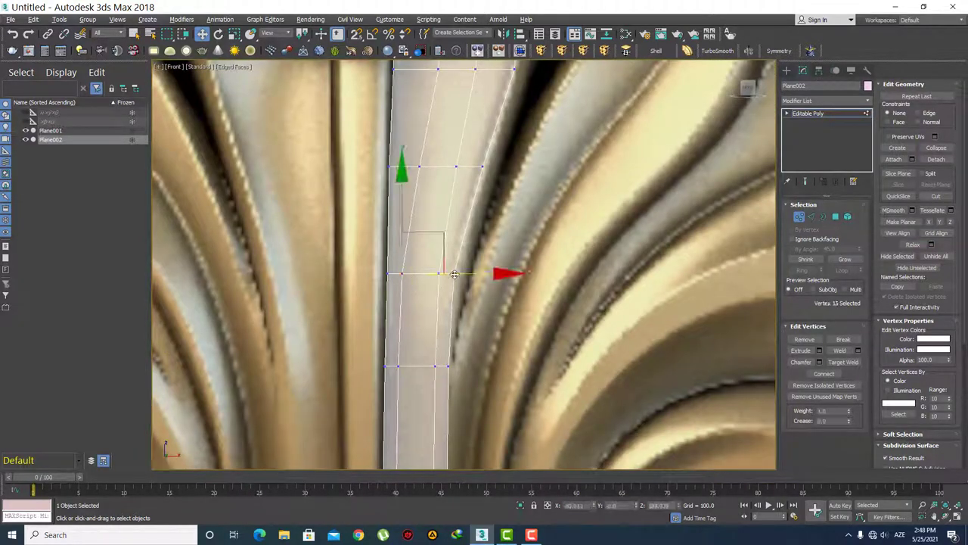
{"action": "left_click_drag", "start_coordinate": [455, 274], "coordinate": [462, 274]}
{"action": "scroll", "coordinate": [414, 294], "scroll_direction": "down", "scroll_amount": 1}
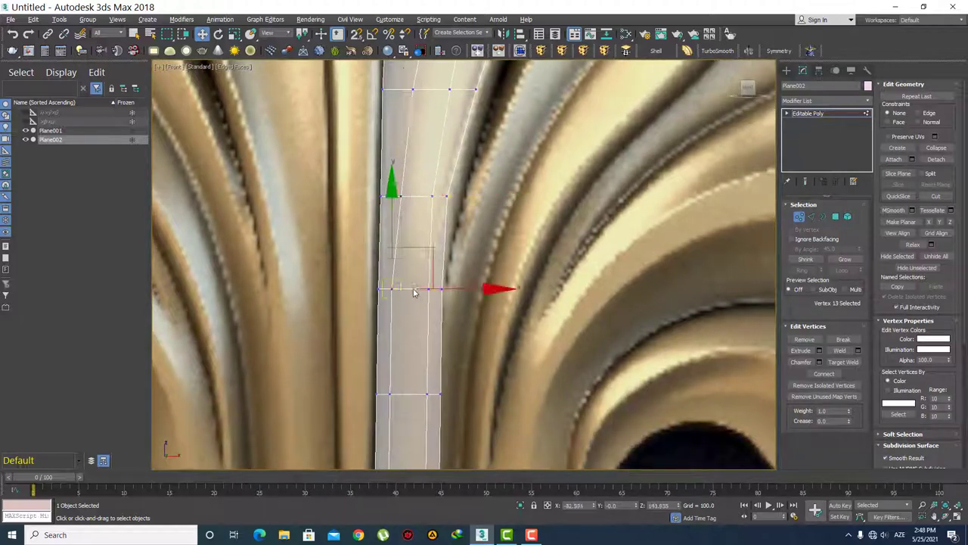
{"action": "left_click", "coordinate": [416, 282]}
{"action": "scroll", "coordinate": [404, 322], "scroll_direction": "down", "scroll_amount": 1}
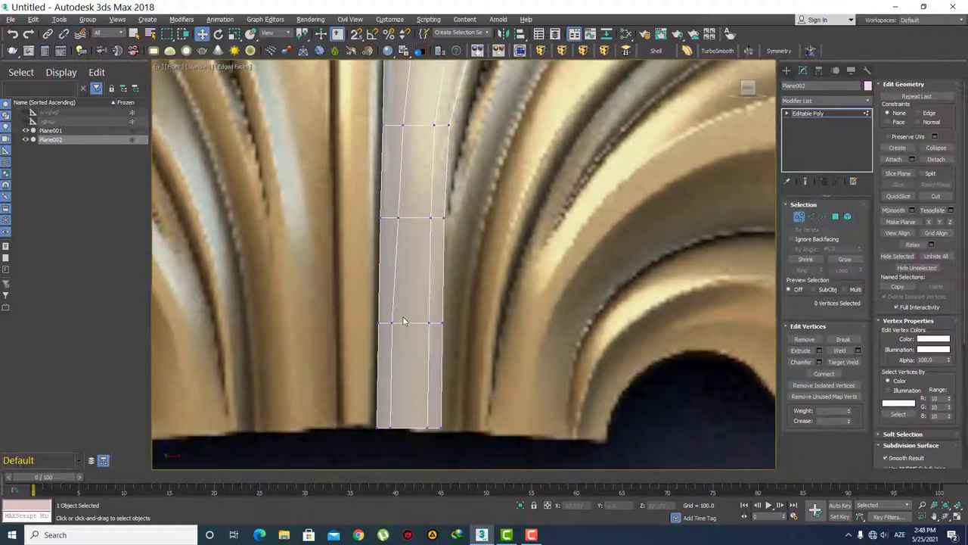
Step: Nudge the base vertices right onto the leaf edge and check the mid-strip right vertices
{"action": "left_click_drag", "start_coordinate": [392, 314], "coordinate": [390, 321]}
{"action": "left_click_drag", "start_coordinate": [441, 376], "coordinate": [448, 376]}
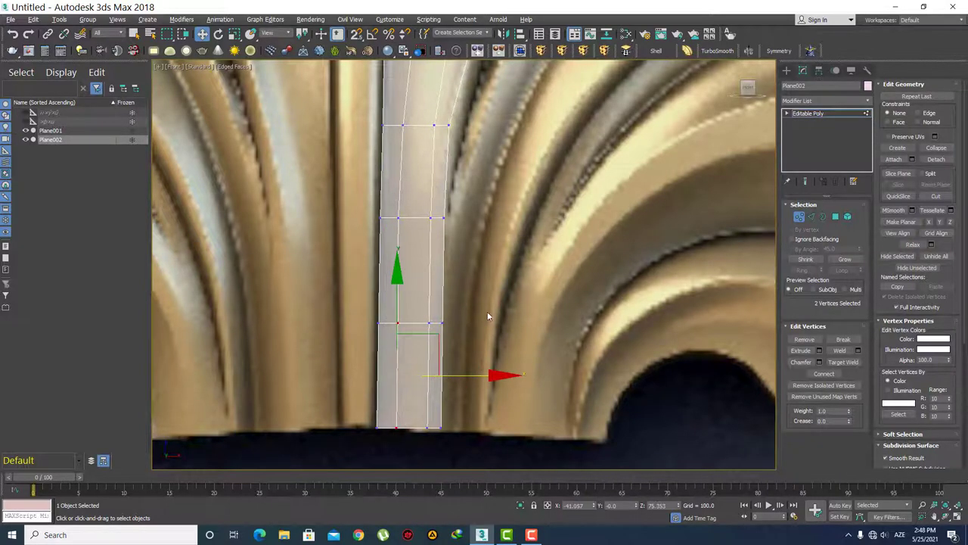
{"action": "left_click", "coordinate": [487, 311]}
{"action": "scroll", "coordinate": [477, 326], "scroll_direction": "down", "scroll_amount": 3}
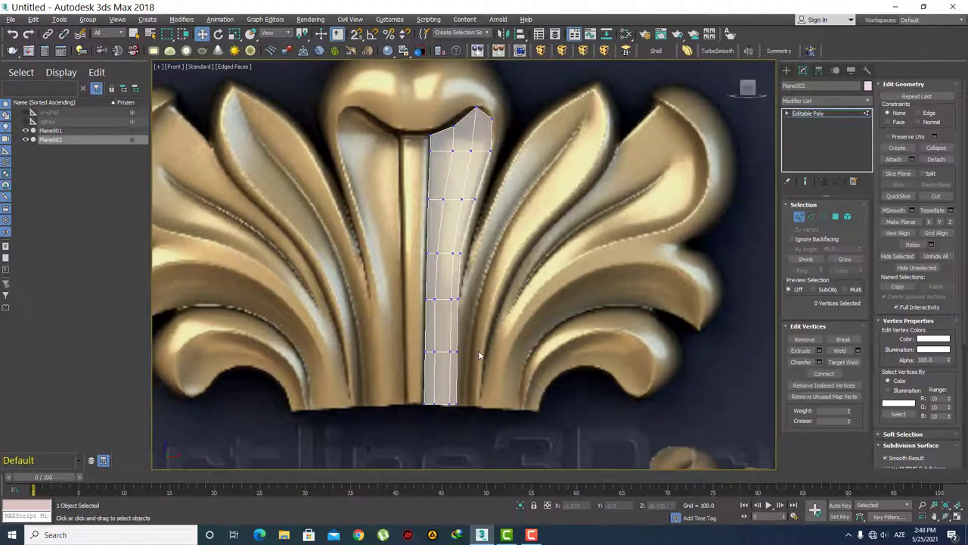
{"action": "scroll", "coordinate": [452, 259], "scroll_direction": "up", "scroll_amount": 2}
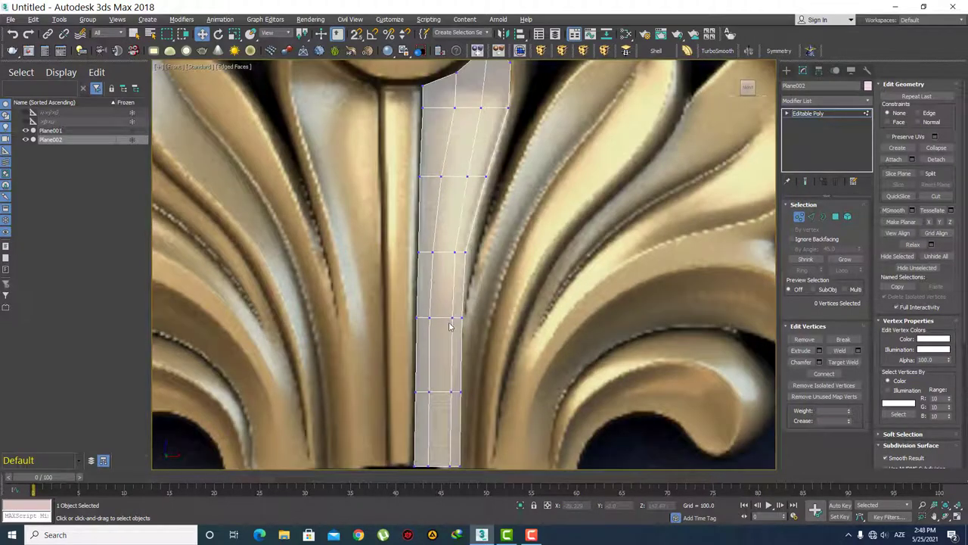
{"action": "scroll", "coordinate": [476, 305], "scroll_direction": "down", "scroll_amount": 3}
{"action": "scroll", "coordinate": [491, 298], "scroll_direction": "up", "scroll_amount": 3}
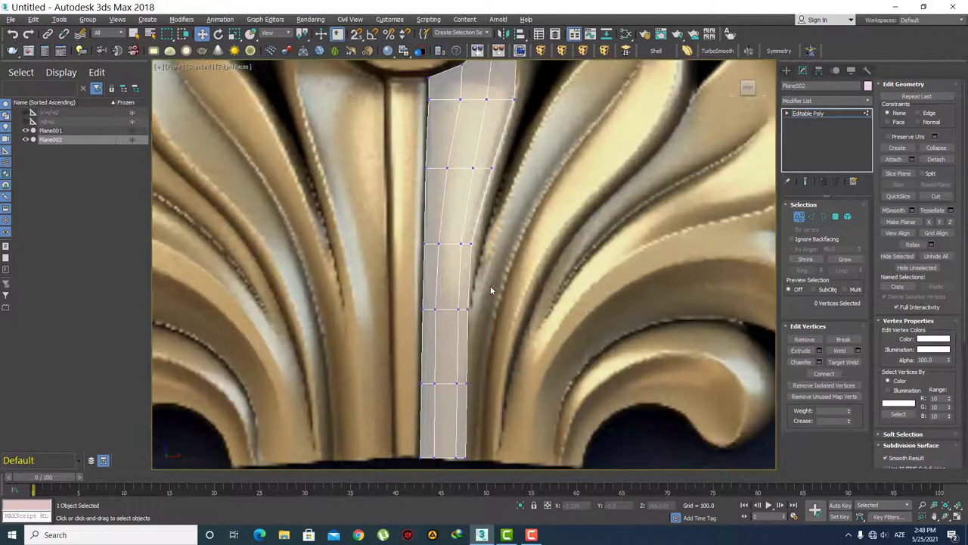
{"action": "left_click", "coordinate": [472, 244]}
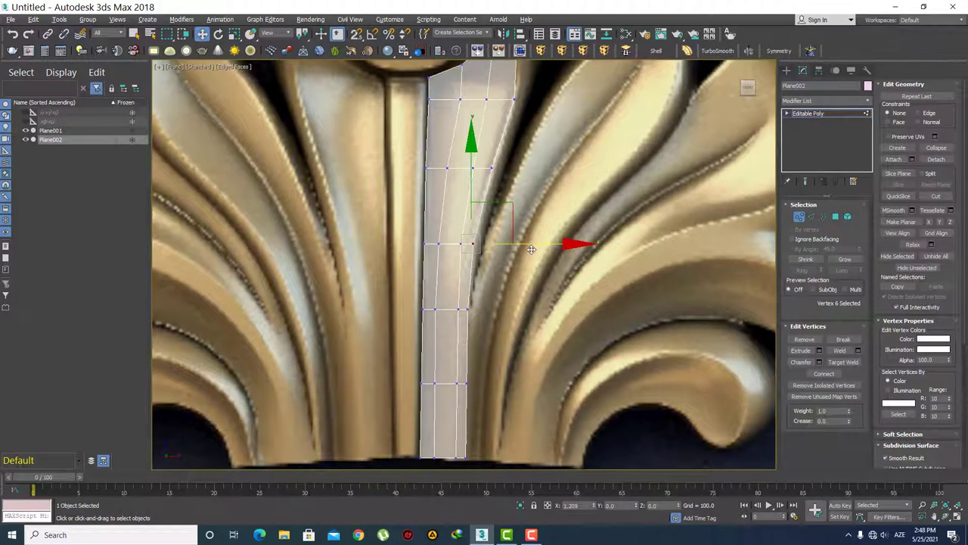
{"action": "left_click", "coordinate": [507, 269]}
{"action": "scroll", "coordinate": [484, 285], "scroll_direction": "down", "scroll_amount": 2}
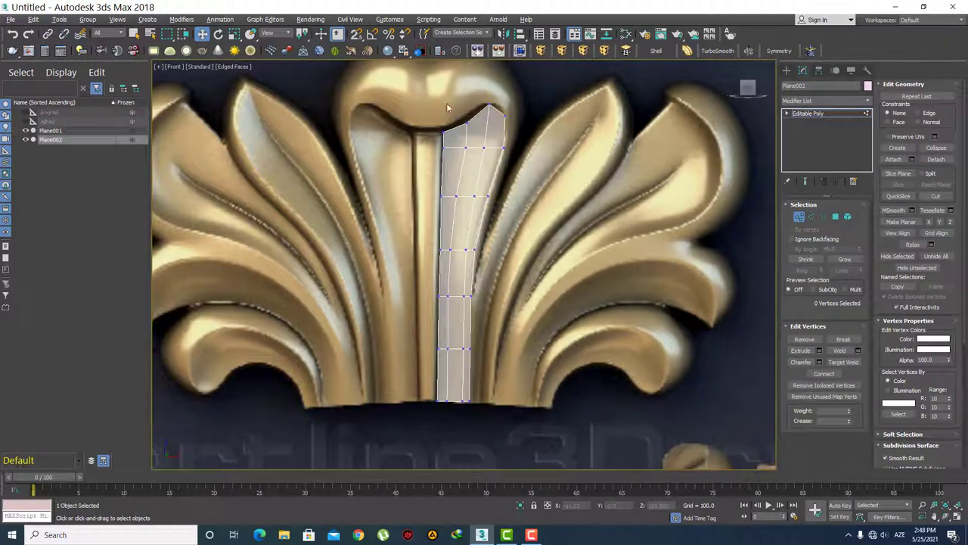
{"action": "scroll", "coordinate": [484, 371], "scroll_direction": "up", "scroll_amount": 1}
{"action": "scroll", "coordinate": [454, 285], "scroll_direction": "up", "scroll_amount": 2}
{"action": "scroll", "coordinate": [450, 259], "scroll_direction": "up", "scroll_amount": 1}
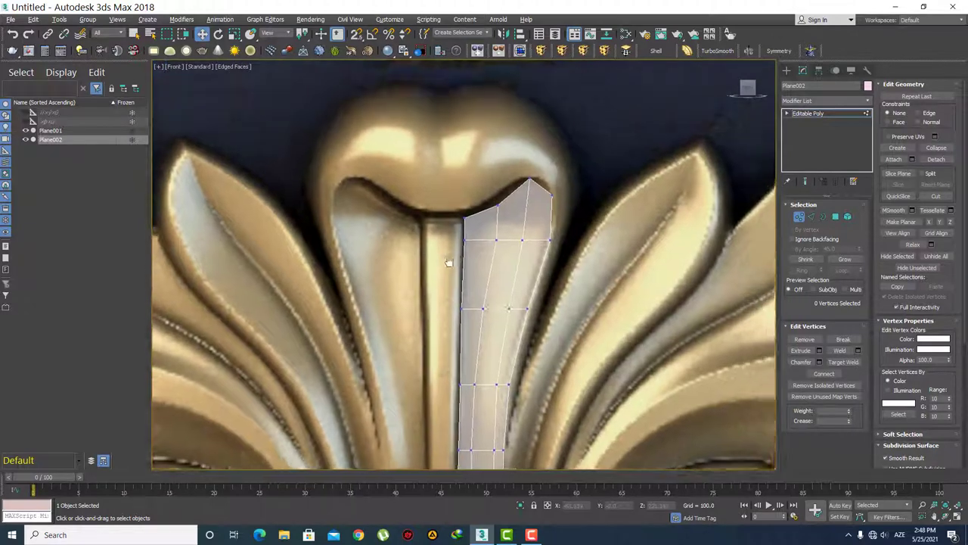
{"action": "scroll", "coordinate": [444, 270], "scroll_direction": "up", "scroll_amount": 1}
Step: Select an upper-left edge of the strip and extend it into a loop down the left side
{"action": "key", "text": "2"}
{"action": "left_click", "coordinate": [465, 225]}
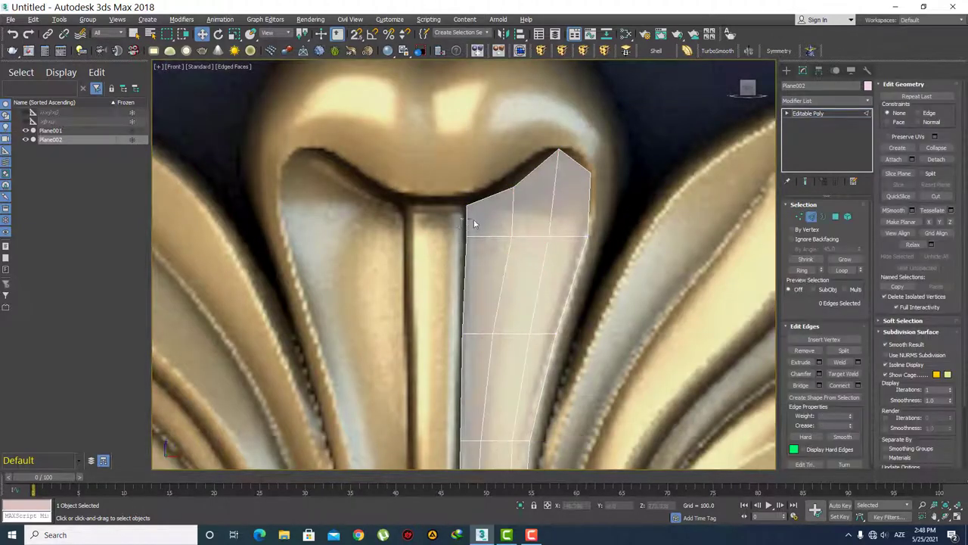
{"action": "left_click", "coordinate": [474, 224]}
{"action": "scroll", "coordinate": [499, 276], "scroll_direction": "down", "scroll_amount": 2}
{"action": "key", "text": "alt+l"}
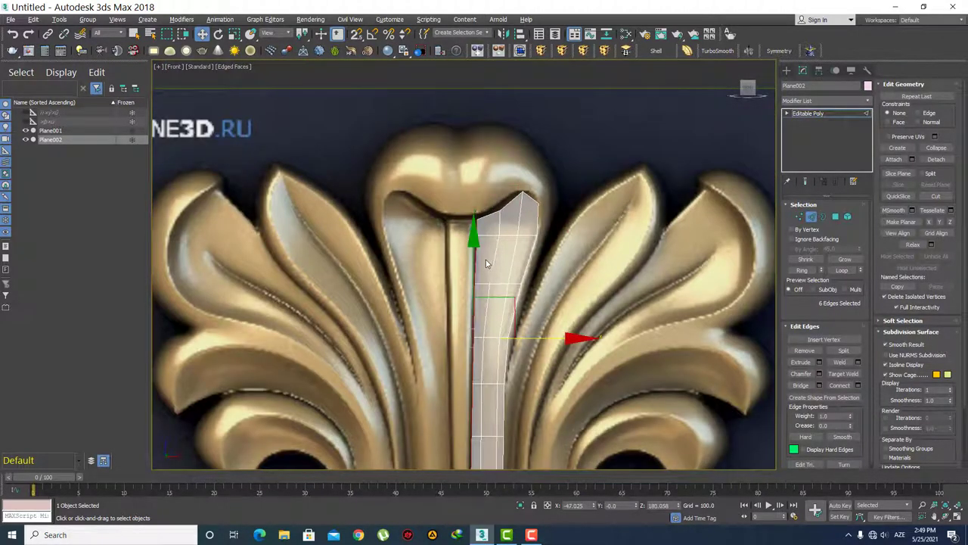
{"action": "scroll", "coordinate": [488, 233], "scroll_direction": "up", "scroll_amount": 2}
{"action": "scroll", "coordinate": [487, 253], "scroll_direction": "down", "scroll_amount": 2}
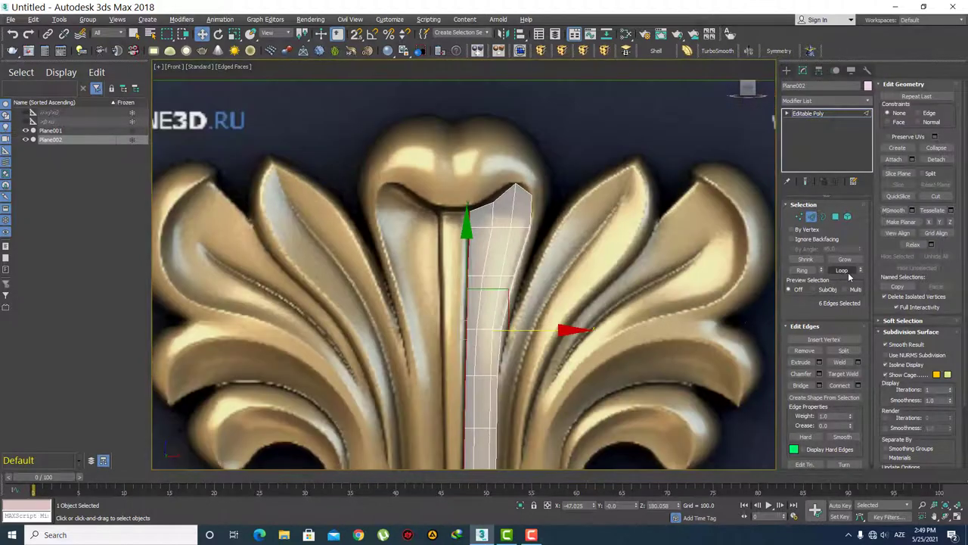
{"action": "scroll", "coordinate": [493, 234], "scroll_direction": "up", "scroll_amount": 1}
{"action": "scroll", "coordinate": [465, 277], "scroll_direction": "up", "scroll_amount": 1}
{"action": "scroll", "coordinate": [510, 298], "scroll_direction": "down", "scroll_amount": 1}
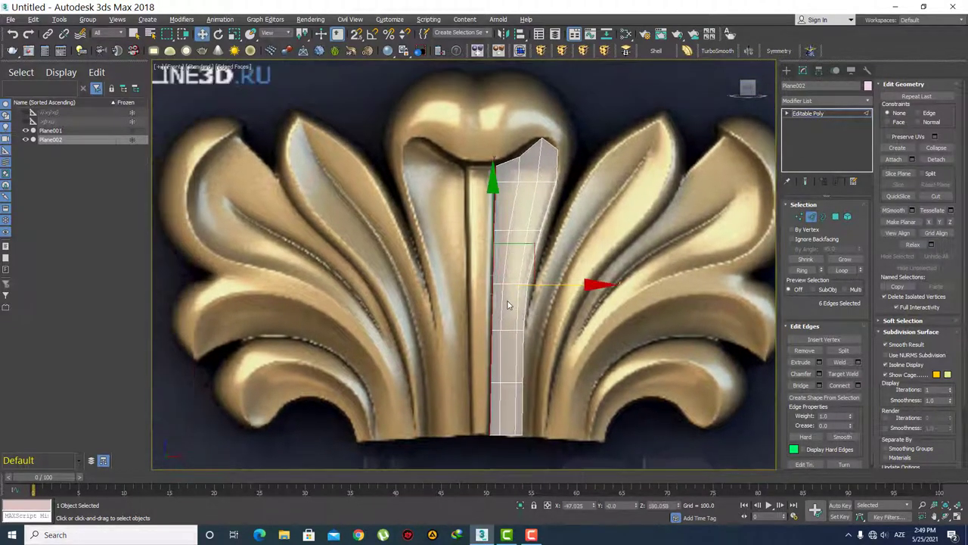
{"action": "scroll", "coordinate": [526, 286], "scroll_direction": "up", "scroll_amount": 2}
Step: Slide the left edge loop leftward until it lines up with the groove beside the stem
{"action": "left_click_drag", "start_coordinate": [536, 274], "coordinate": [522, 283]}
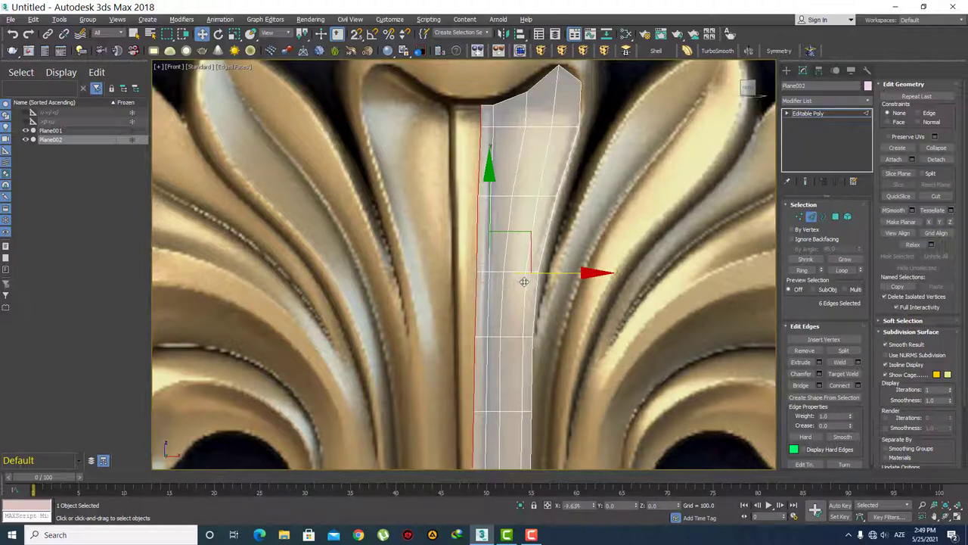
{"action": "left_click_drag", "start_coordinate": [522, 282], "coordinate": [503, 285]}
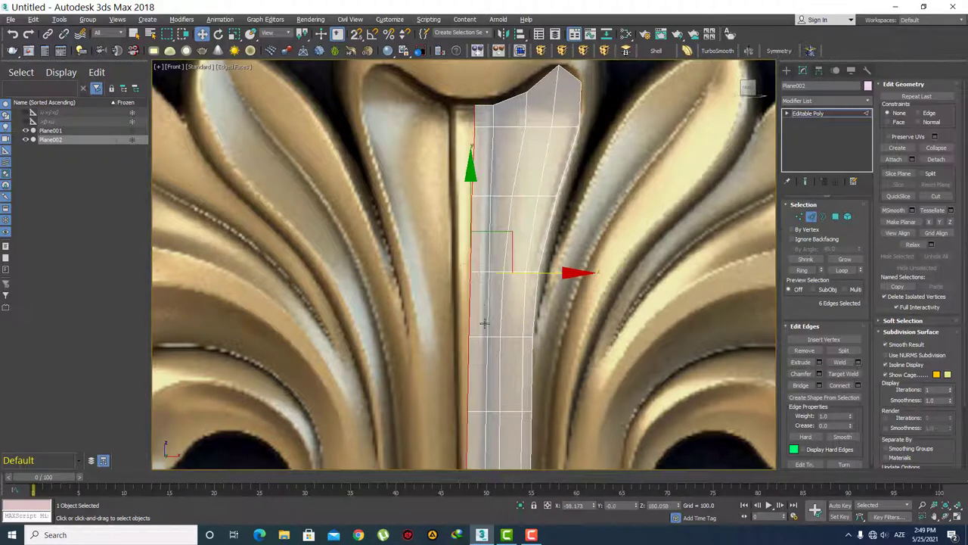
{"action": "middle_click_drag", "start_coordinate": [485, 276], "coordinate": [480, 227]}
{"action": "scroll", "coordinate": [482, 228], "scroll_direction": "down", "scroll_amount": 3}
{"action": "scroll", "coordinate": [477, 329], "scroll_direction": "up", "scroll_amount": 3}
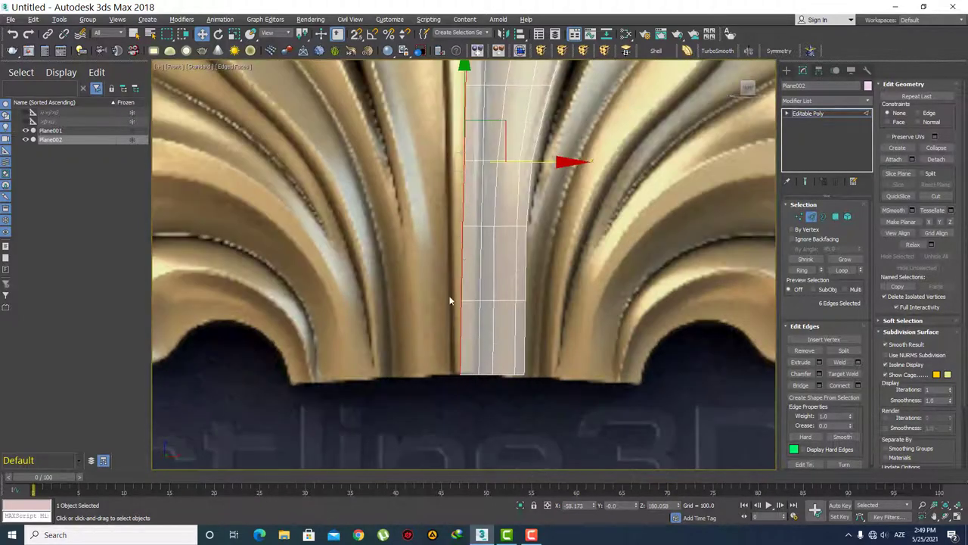
{"action": "scroll", "coordinate": [449, 301], "scroll_direction": "down", "scroll_amount": 2}
{"action": "scroll", "coordinate": [456, 311], "scroll_direction": "down", "scroll_amount": 3}
{"action": "scroll", "coordinate": [462, 297], "scroll_direction": "up", "scroll_amount": 2}
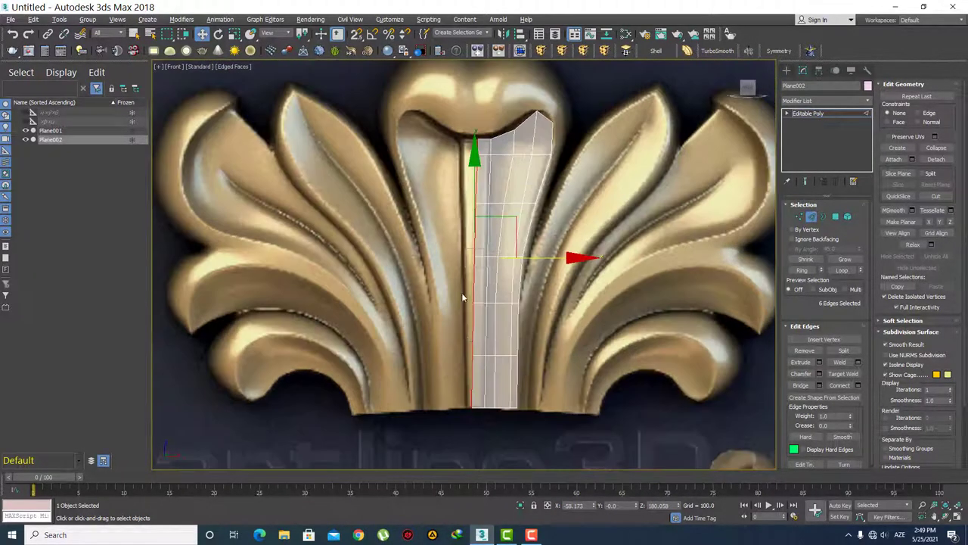
{"action": "scroll", "coordinate": [489, 285], "scroll_direction": "up", "scroll_amount": 2}
{"action": "scroll", "coordinate": [499, 272], "scroll_direction": "up", "scroll_amount": 2}
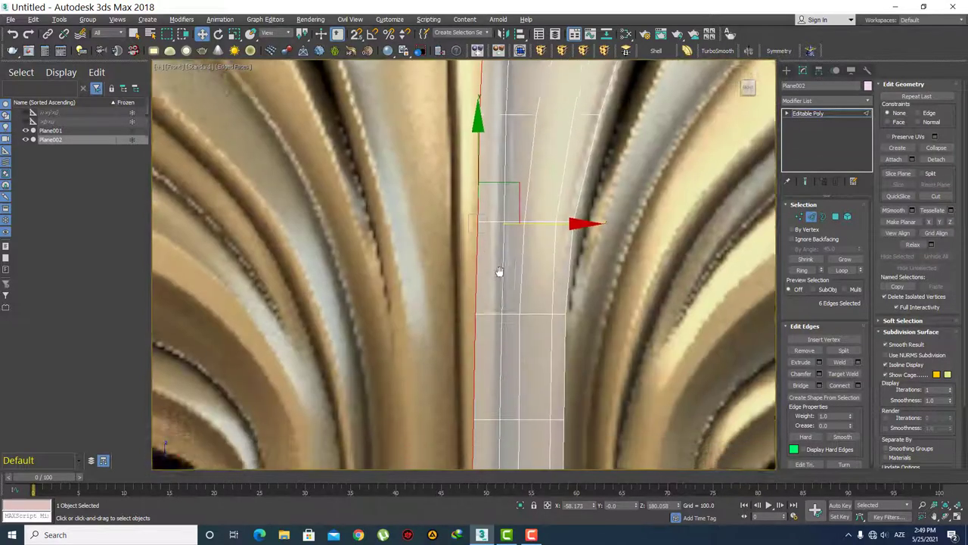
{"action": "scroll", "coordinate": [506, 281], "scroll_direction": "up", "scroll_amount": 1}
{"action": "scroll", "coordinate": [510, 286], "scroll_direction": "down", "scroll_amount": 1}
{"action": "scroll", "coordinate": [529, 326], "scroll_direction": "down", "scroll_amount": 1}
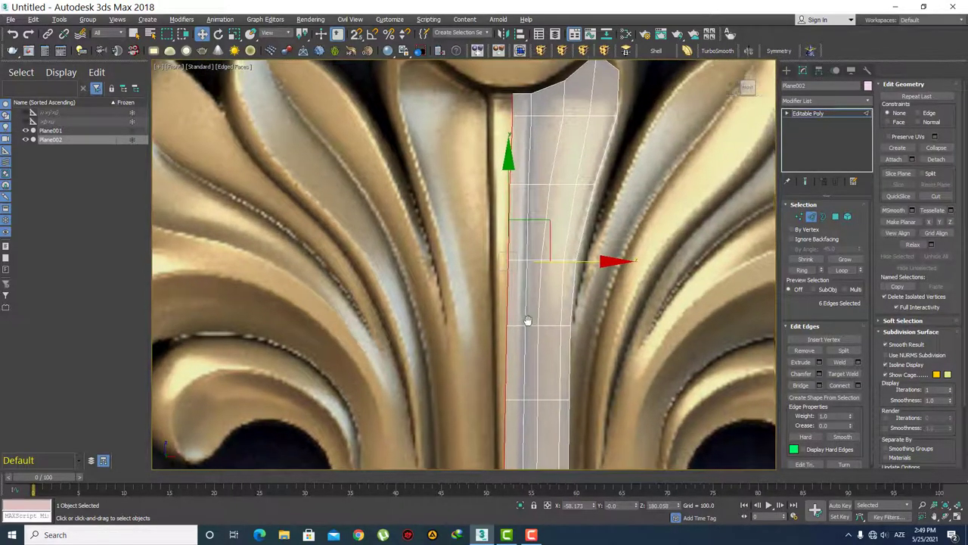
{"action": "scroll", "coordinate": [521, 317], "scroll_direction": "down", "scroll_amount": 3}
Step: Select the seven vertices along the strip's left side
{"action": "key", "text": "1"}
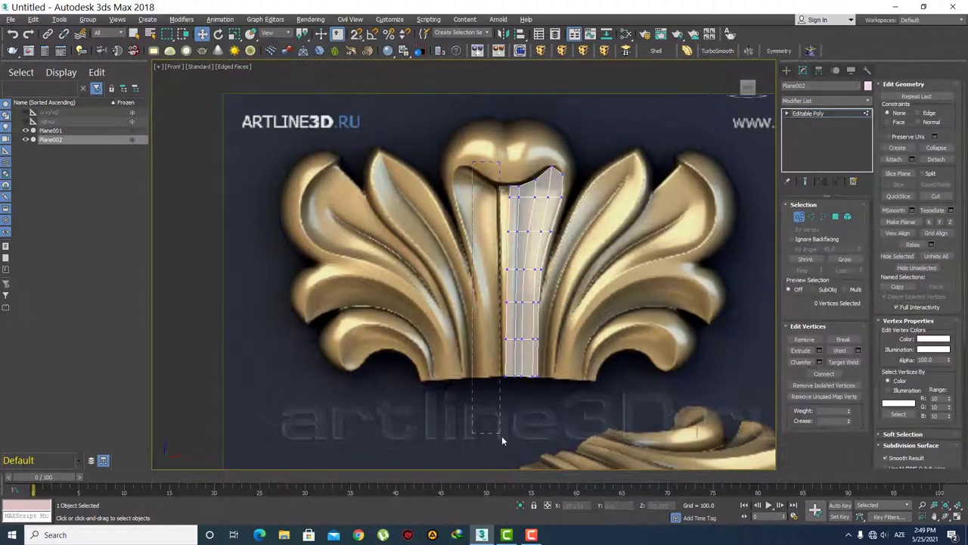
{"action": "left_click_drag", "start_coordinate": [502, 436], "coordinate": [509, 455]}
{"action": "scroll", "coordinate": [514, 278], "scroll_direction": "up", "scroll_amount": 1}
{"action": "scroll", "coordinate": [514, 279], "scroll_direction": "up", "scroll_amount": 1}
{"action": "scroll", "coordinate": [513, 278], "scroll_direction": "up", "scroll_amount": 1}
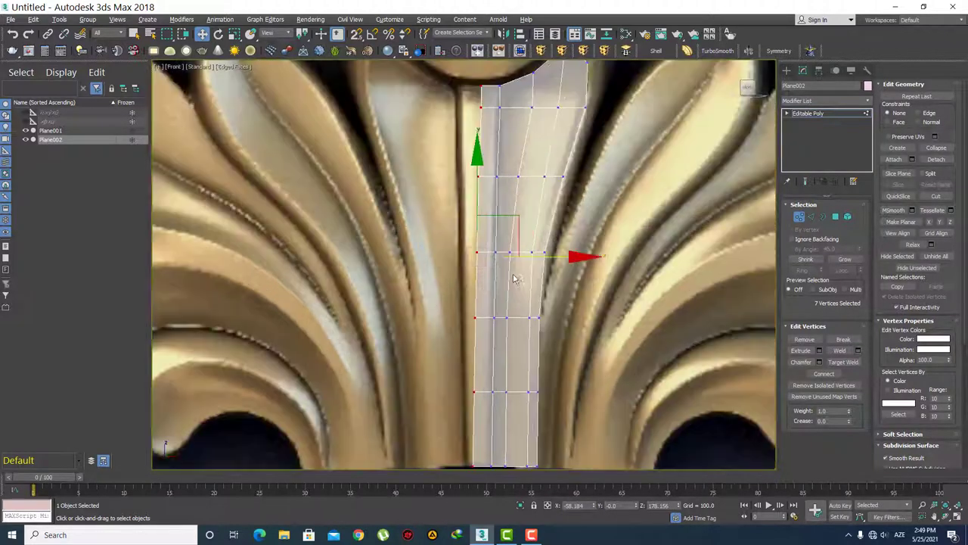
{"action": "middle_click_drag", "start_coordinate": [521, 276], "coordinate": [535, 275]}
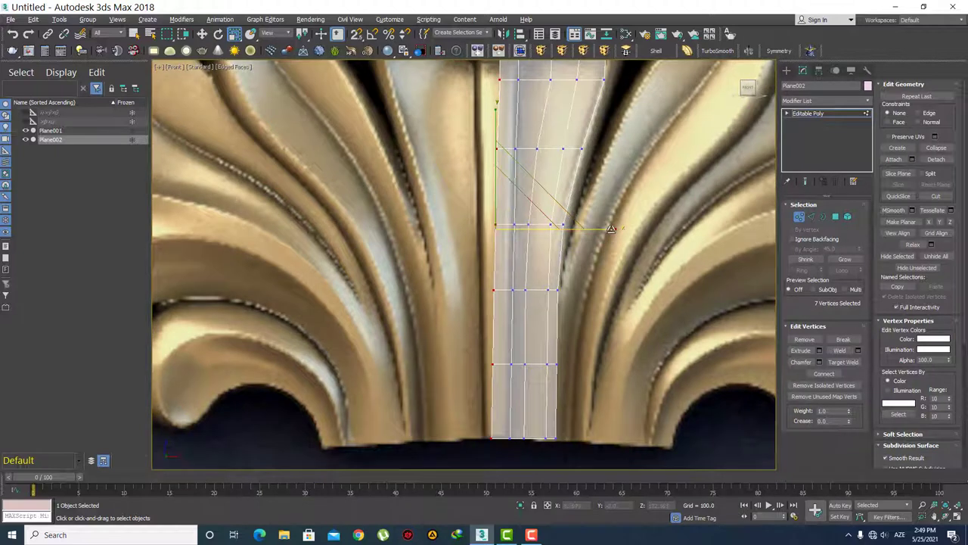
{"action": "left_click_drag", "start_coordinate": [603, 228], "coordinate": [606, 228]}
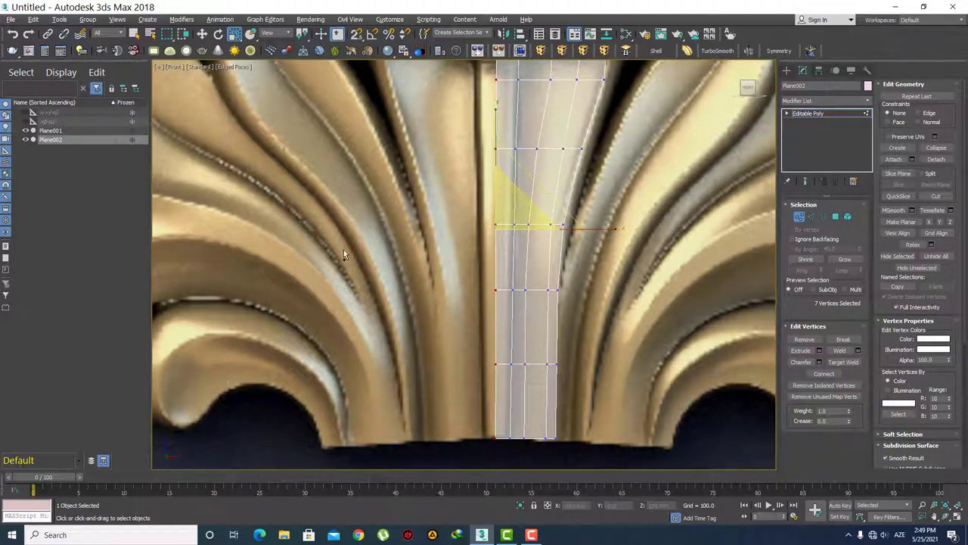
{"action": "middle_click_drag", "start_coordinate": [501, 283], "coordinate": [501, 331]}
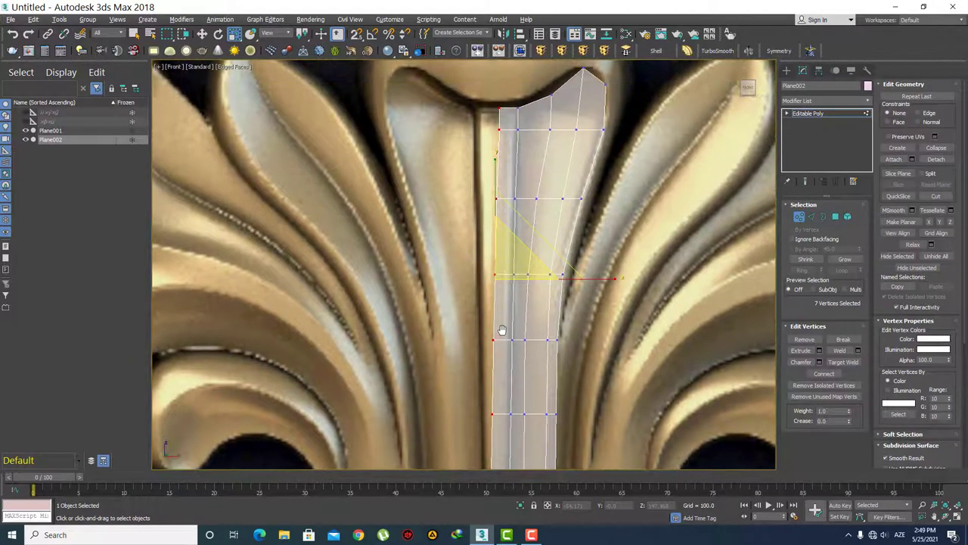
Step: Move the left vertex column outward on X to widen the plane across the stem
{"action": "key", "text": "w"}
{"action": "middle_click_drag", "start_coordinate": [541, 298], "coordinate": [548, 255]}
{"action": "scroll", "coordinate": [548, 255], "scroll_direction": "down", "scroll_amount": 2}
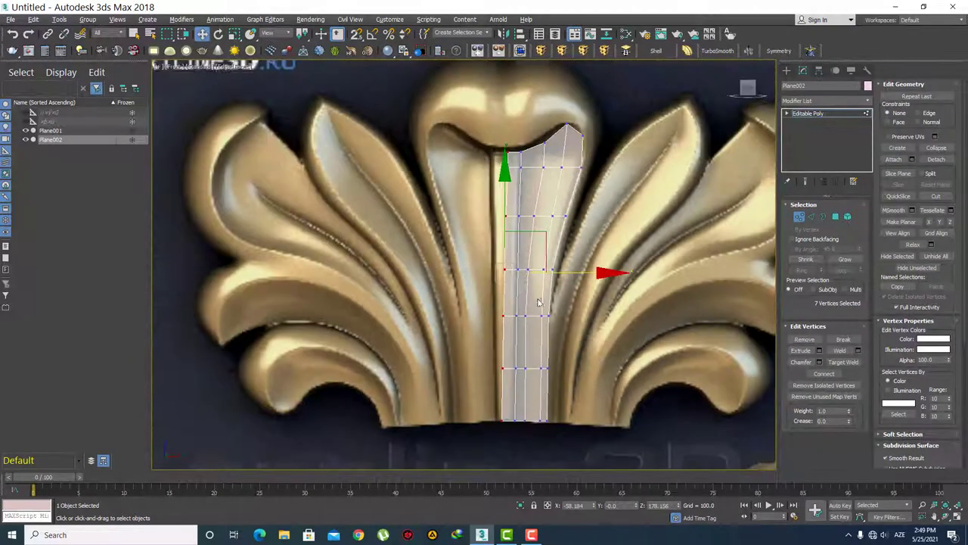
{"action": "key", "text": "r"}
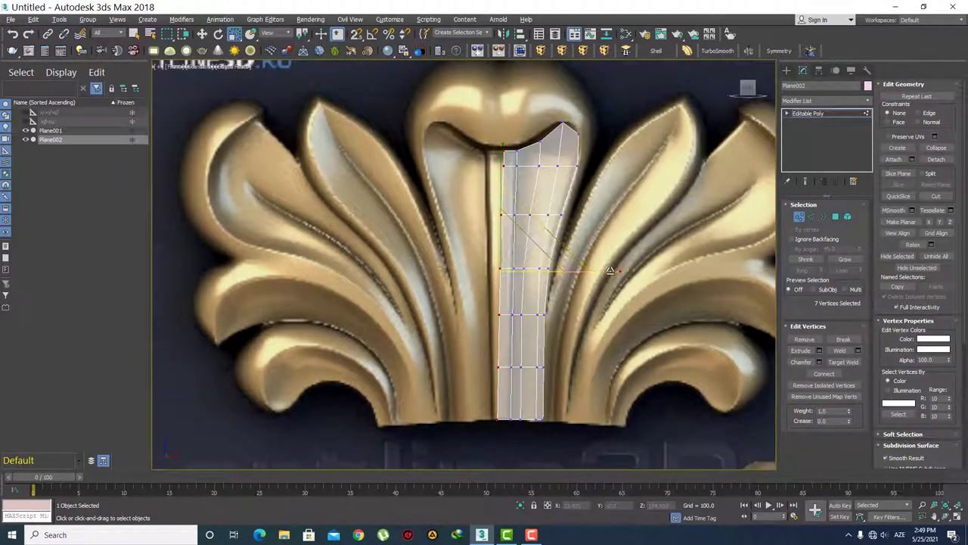
{"action": "key", "text": "w"}
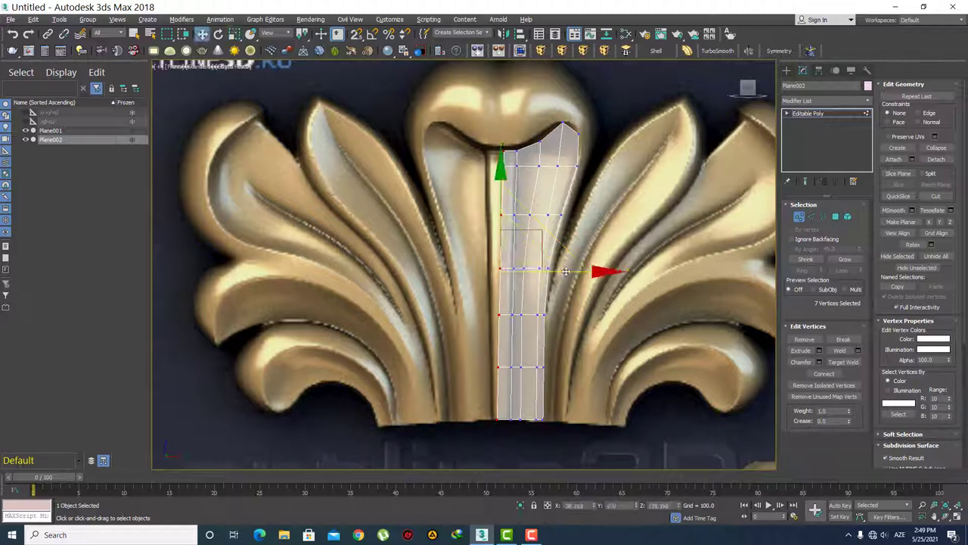
{"action": "left_click_drag", "start_coordinate": [566, 270], "coordinate": [533, 271]}
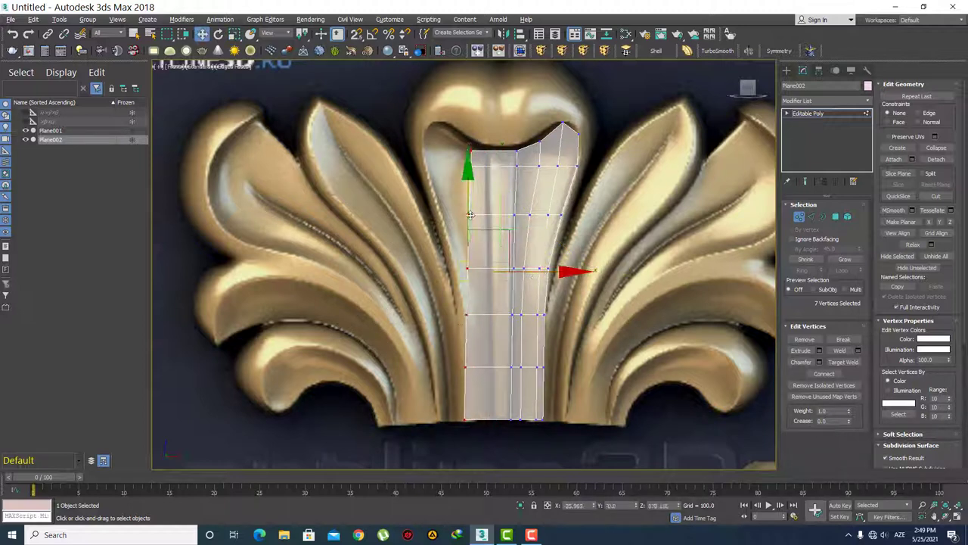
{"action": "key", "text": "q"}
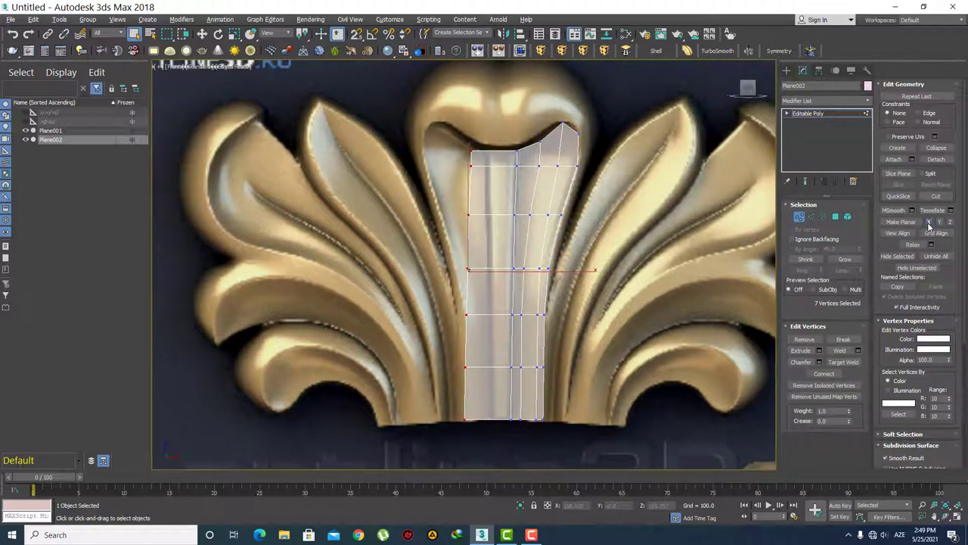
Step: Make the left vertex column planar in X and slide it right to narrow the plane
{"action": "left_click", "coordinate": [929, 223]}
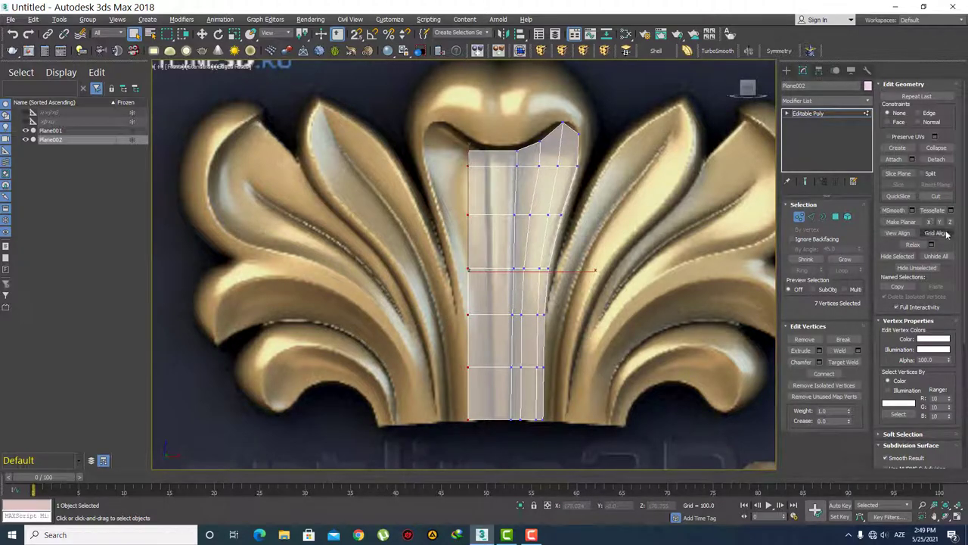
{"action": "scroll", "coordinate": [541, 292], "scroll_direction": "up", "scroll_amount": 4}
{"action": "key", "text": "w"}
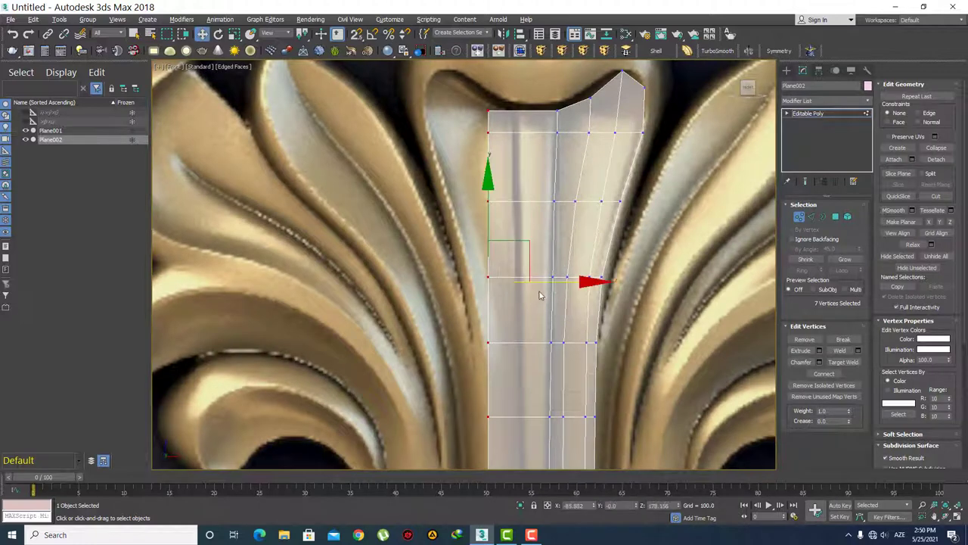
{"action": "left_click_drag", "start_coordinate": [557, 282], "coordinate": [599, 285]}
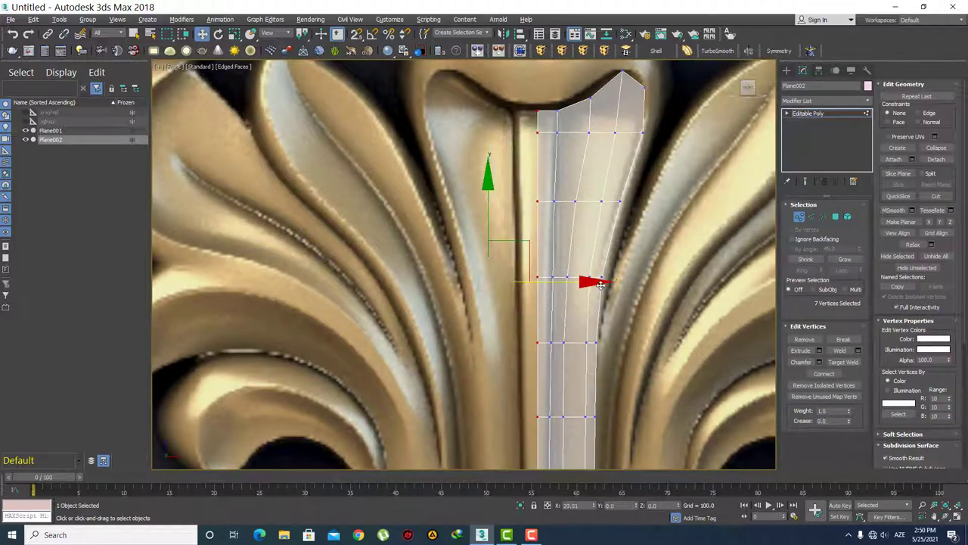
{"action": "middle_click_drag", "start_coordinate": [599, 286], "coordinate": [584, 242]}
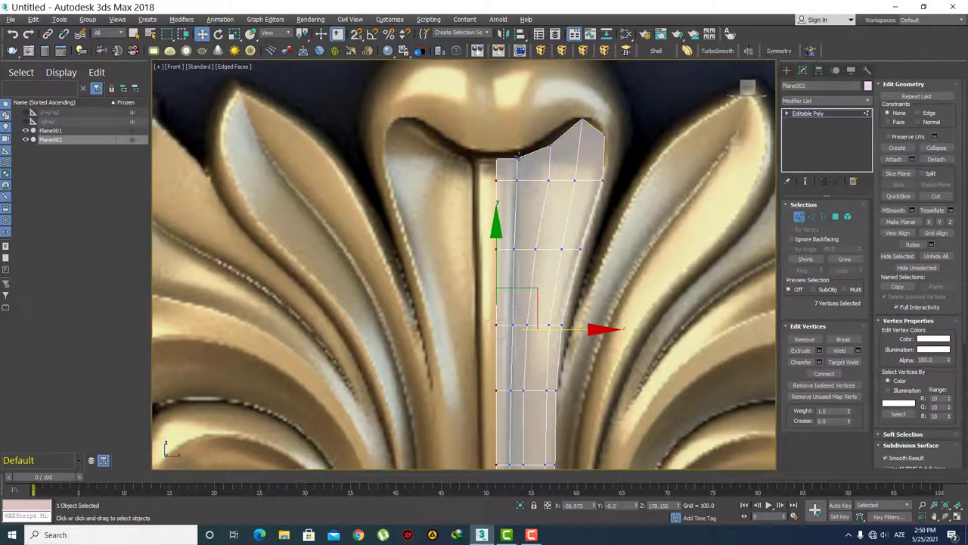
{"action": "middle_click_drag", "start_coordinate": [518, 156], "coordinate": [524, 200]}
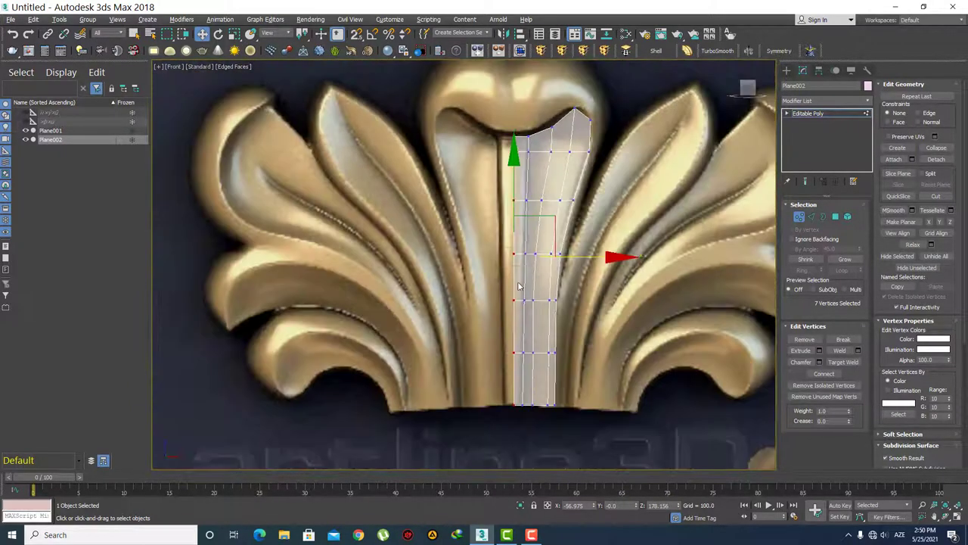
Step: Scale the selected column along X so it follows the central stem's edge
{"action": "key", "text": "r"}
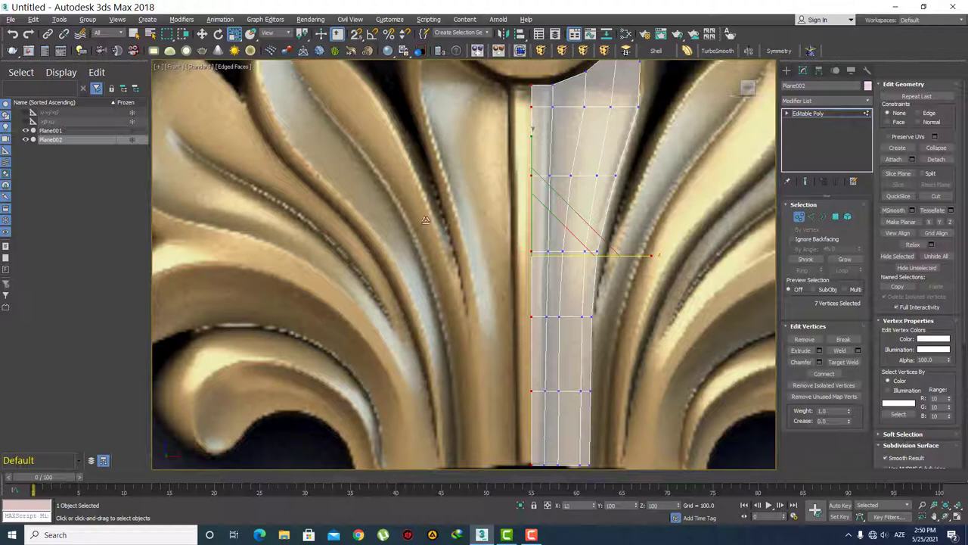
{"action": "key", "text": "F8"}
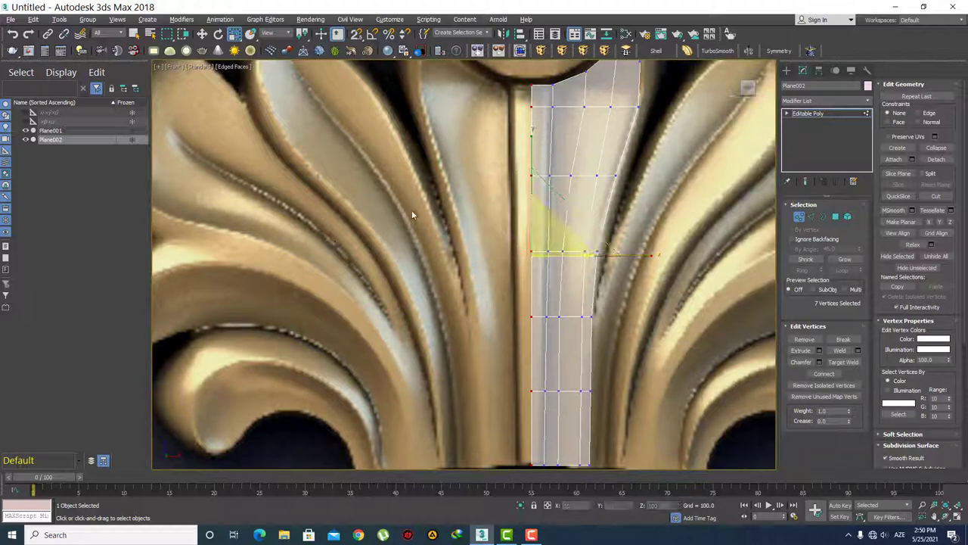
{"action": "scroll", "coordinate": [529, 250], "scroll_direction": "down", "scroll_amount": 5}
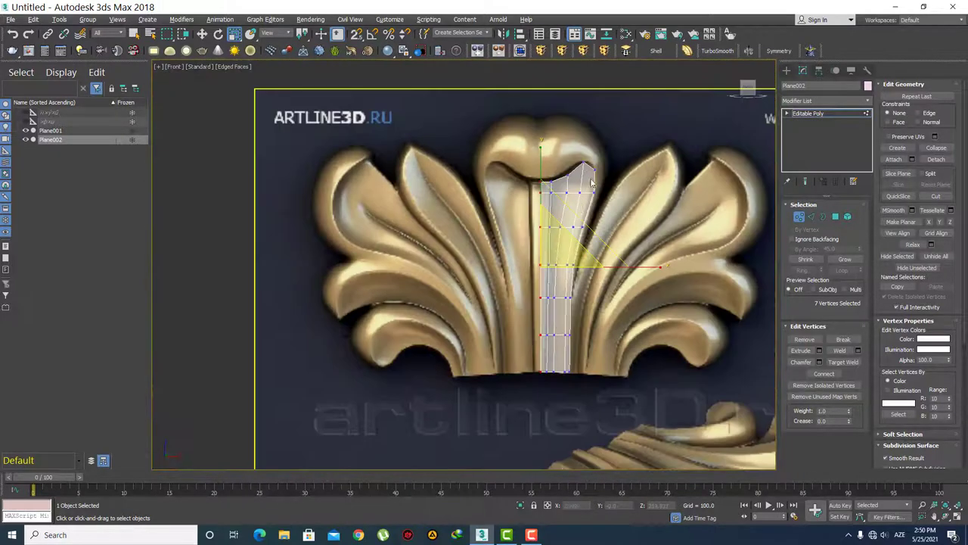
{"action": "scroll", "coordinate": [569, 241], "scroll_direction": "up", "scroll_amount": 6}
{"action": "key", "text": "q"}
{"action": "scroll", "coordinate": [529, 227], "scroll_direction": "down", "scroll_amount": 1}
{"action": "scroll", "coordinate": [432, 168], "scroll_direction": "down", "scroll_amount": 4}
{"action": "scroll", "coordinate": [469, 197], "scroll_direction": "up", "scroll_amount": 5}
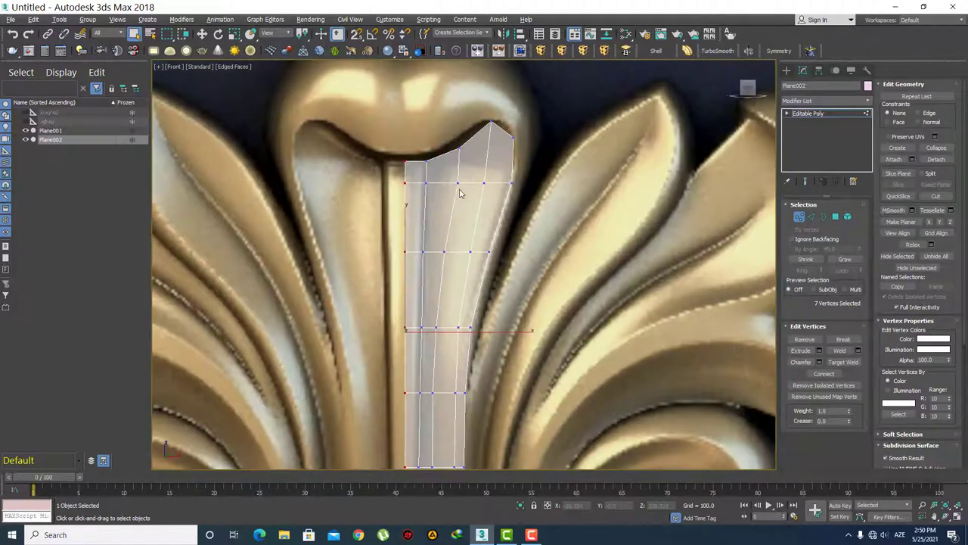
{"action": "scroll", "coordinate": [551, 217], "scroll_direction": "up", "scroll_amount": 2}
Step: Select the plane's top-right corner vertex for moving, then clear the selection
{"action": "left_click", "coordinate": [545, 187]}
{"action": "key", "text": "w"}
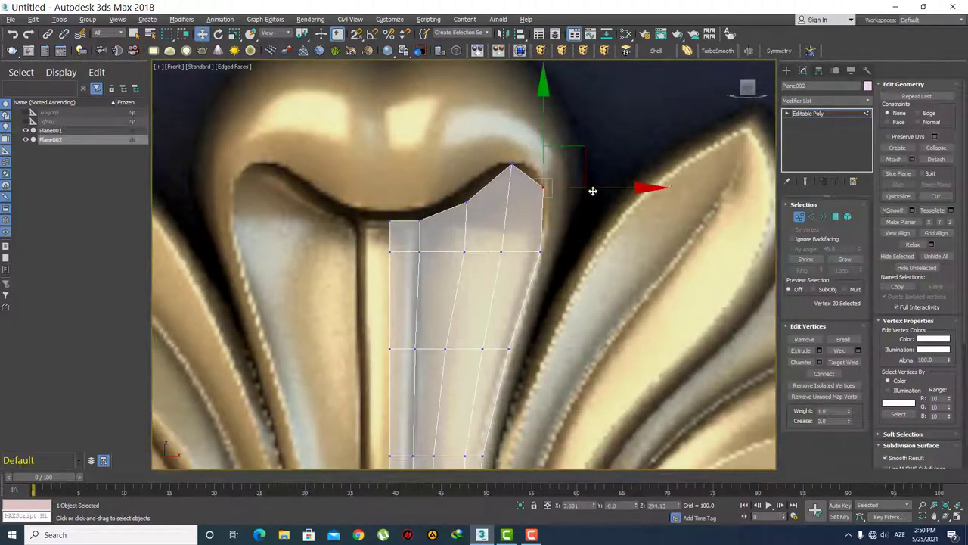
{"action": "left_click", "coordinate": [517, 217]}
Step: In Edge mode, select the plane's three top border edges
{"action": "scroll", "coordinate": [522, 249], "scroll_direction": "down", "scroll_amount": 4}
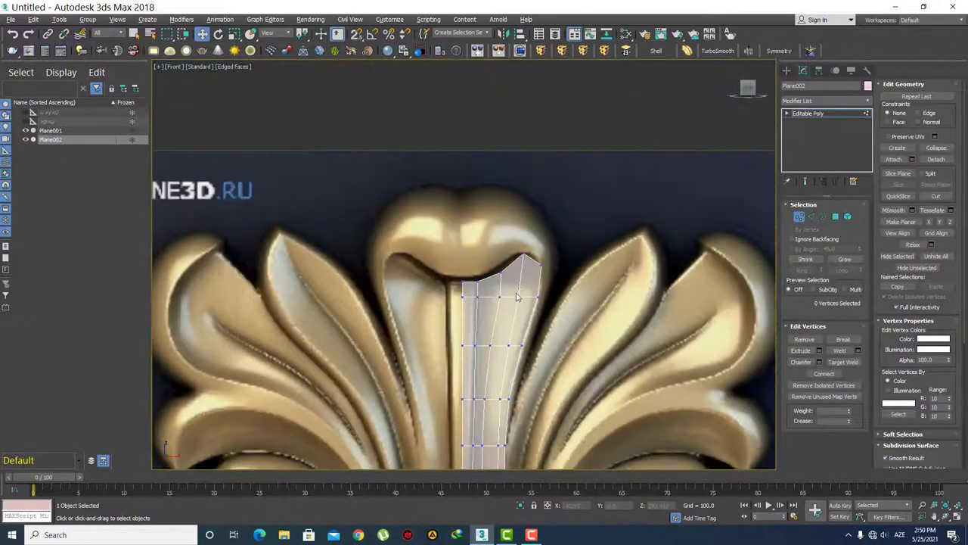
{"action": "scroll", "coordinate": [533, 291], "scroll_direction": "up", "scroll_amount": 3}
{"action": "key", "text": "2"}
{"action": "left_click", "coordinate": [438, 348]}
{"action": "scroll", "coordinate": [448, 286], "scroll_direction": "up", "scroll_amount": 4}
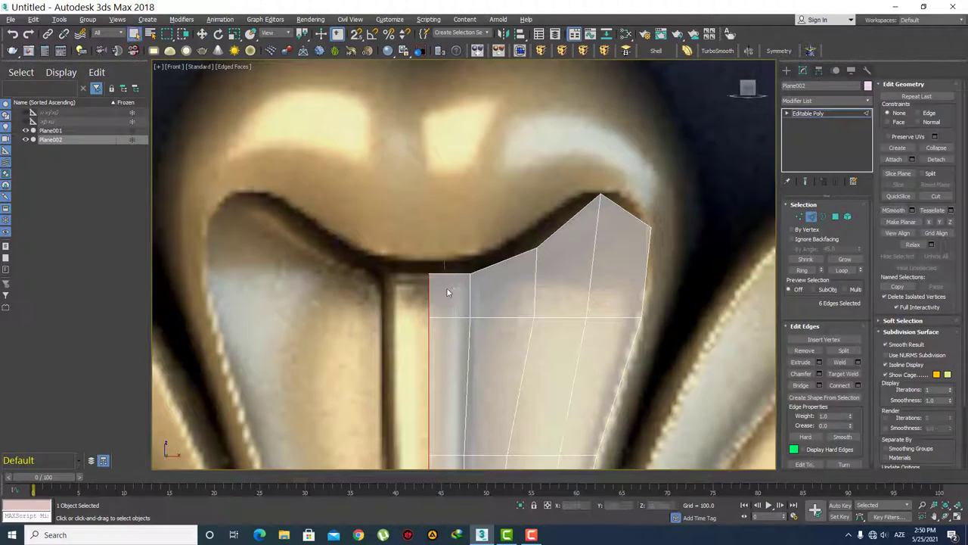
{"action": "left_click", "coordinate": [450, 282]}
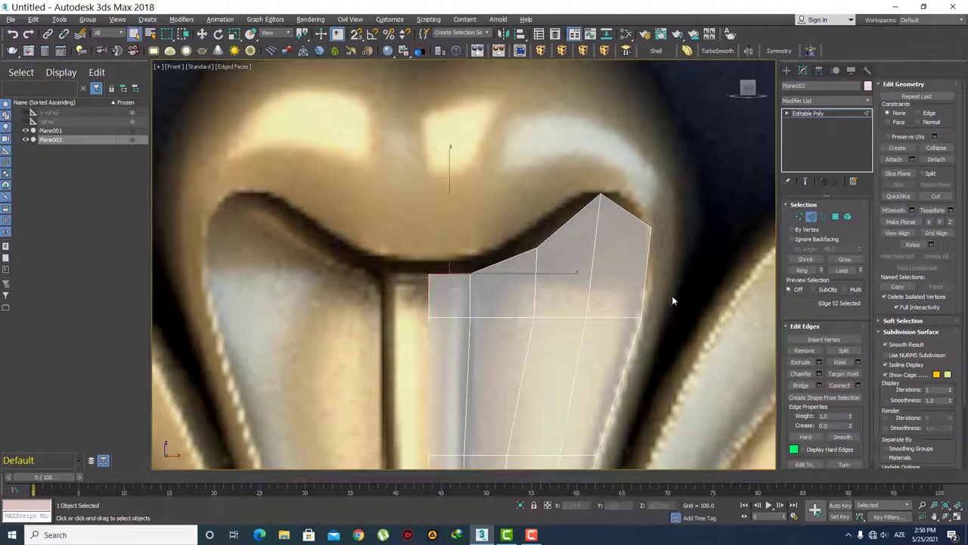
{"action": "left_click", "coordinate": [510, 257], "text": "ctrl"}
{"action": "left_click", "coordinate": [573, 218], "text": "ctrl"}
Step: Drag the three top edges upward into the rounded bud, adding a new row
{"action": "scroll", "coordinate": [615, 240], "scroll_direction": "down", "scroll_amount": 2}
{"action": "key", "text": "w"}
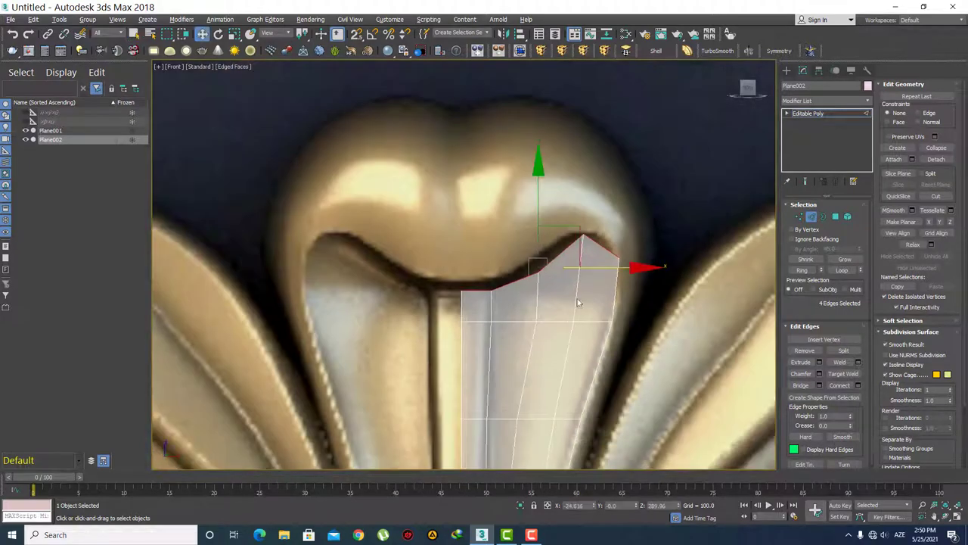
{"action": "scroll", "coordinate": [546, 261], "scroll_direction": "down", "scroll_amount": 1}
{"action": "scroll", "coordinate": [545, 255], "scroll_direction": "down", "scroll_amount": 3}
{"action": "scroll", "coordinate": [512, 218], "scroll_direction": "down", "scroll_amount": 1}
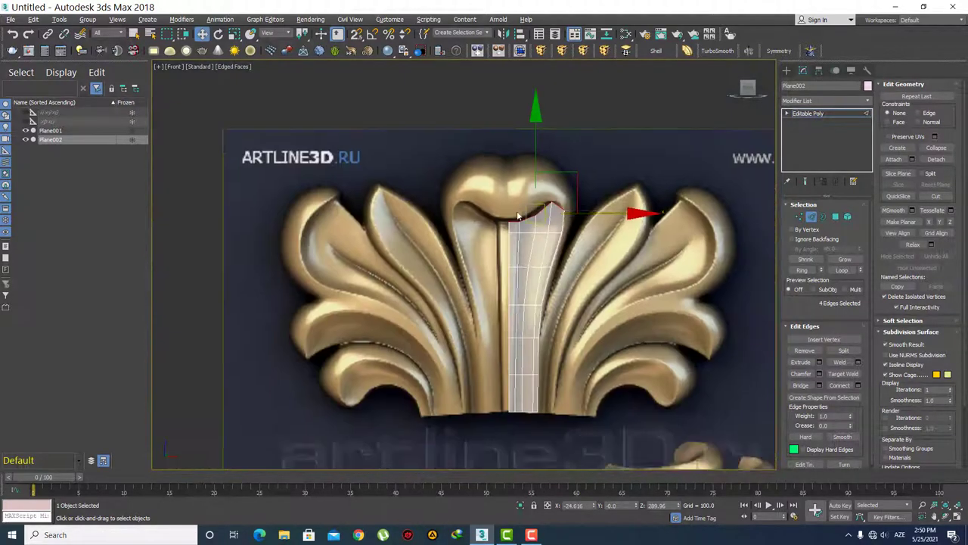
{"action": "scroll", "coordinate": [511, 189], "scroll_direction": "up", "scroll_amount": 2}
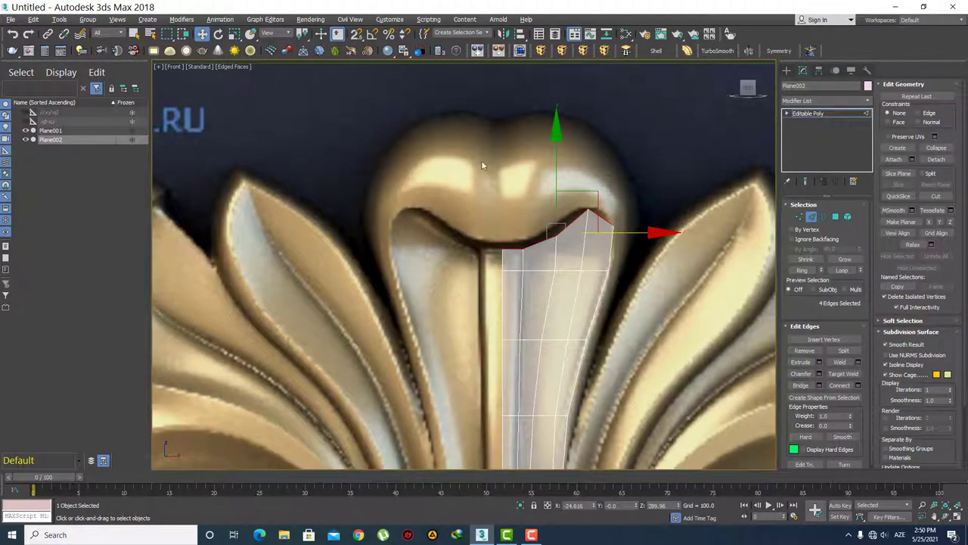
{"action": "left_click_drag", "start_coordinate": [556, 155], "coordinate": [551, 68]}
Step: Lower the top-right, topmost and neighbouring top vertices to follow the bud's curve
{"action": "scroll", "coordinate": [558, 212], "scroll_direction": "up", "scroll_amount": 2}
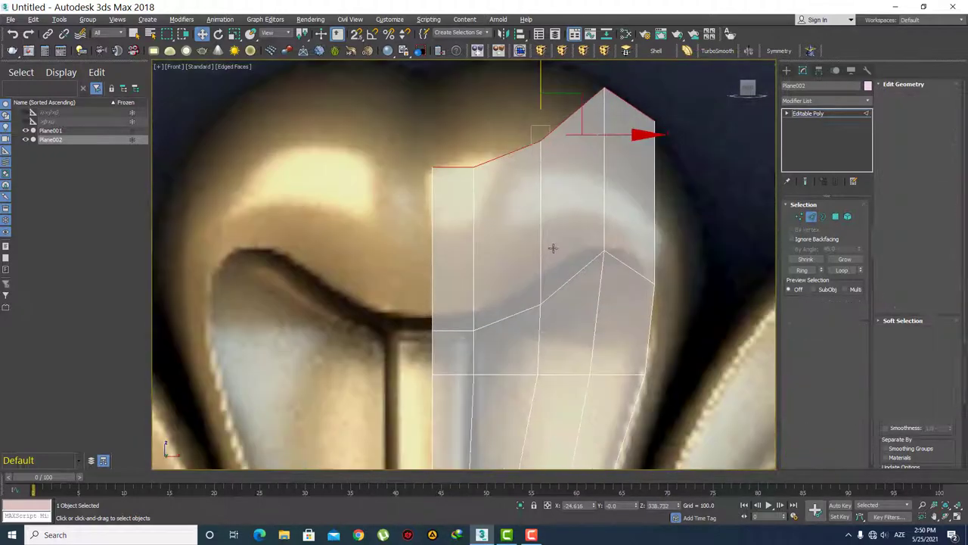
{"action": "key", "text": "1"}
{"action": "scroll", "coordinate": [553, 248], "scroll_direction": "down", "scroll_amount": 2}
{"action": "left_click", "coordinate": [631, 152]}
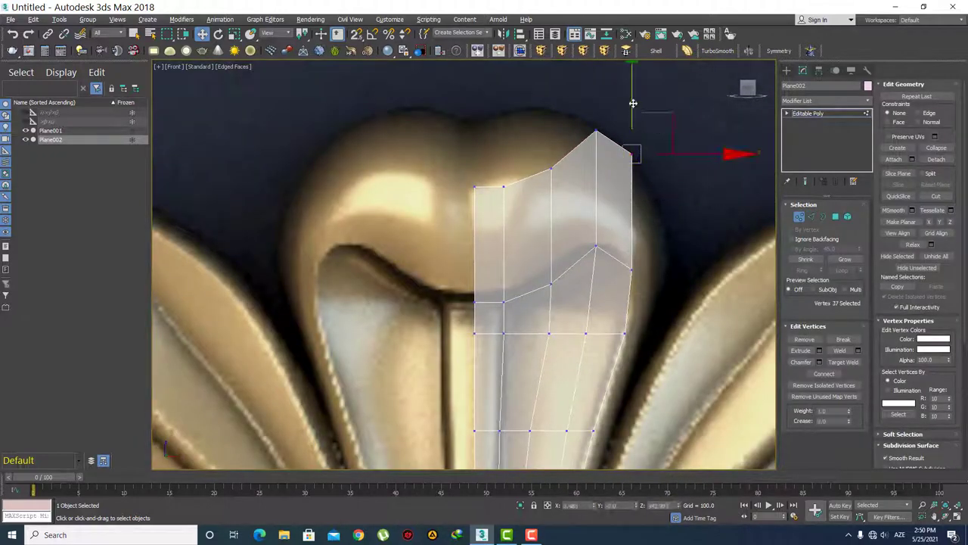
{"action": "mouse_move", "coordinate": [633, 103]}
{"action": "left_mouse_down"}
{"action": "mouse_move", "coordinate": [636, 173]}
{"action": "mouse_move", "coordinate": [609, 156]}
{"action": "mouse_move", "coordinate": [546, 170]}
{"action": "left_mouse_up"}
{"action": "left_click", "coordinate": [548, 169]}
{"action": "left_click_drag", "start_coordinate": [550, 110], "coordinate": [551, 125]}
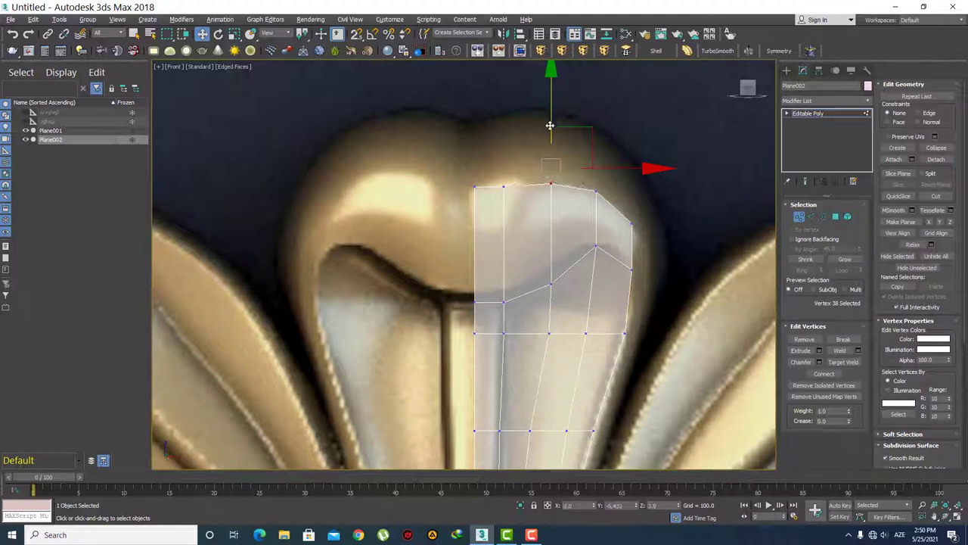
{"action": "left_click", "coordinate": [503, 187]}
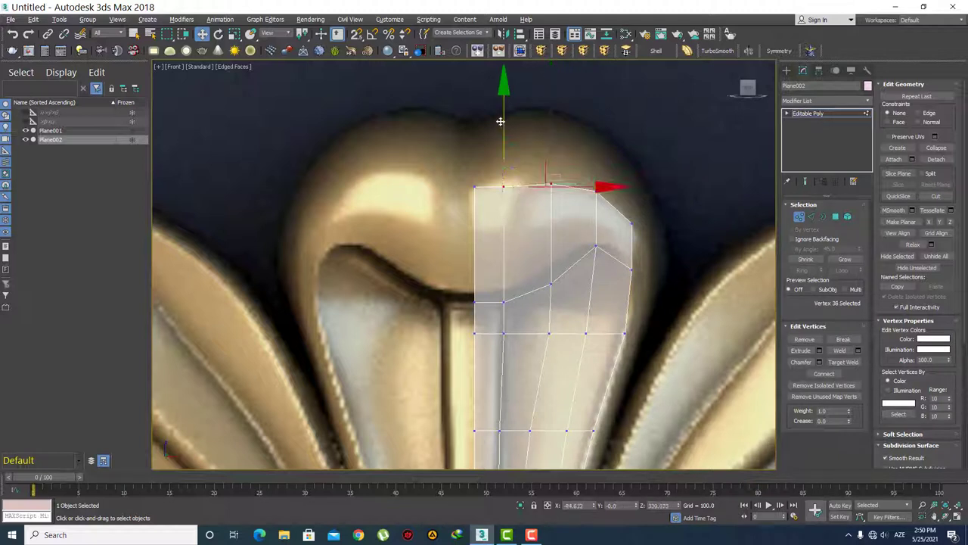
{"action": "mouse_move", "coordinate": [504, 136]}
{"action": "left_mouse_down"}
{"action": "mouse_move", "coordinate": [503, 154]}
{"action": "mouse_move", "coordinate": [469, 201]}
{"action": "left_mouse_up"}
Step: Move the top-right corner vertex onto the leaf's edge to form a pointed corner
{"action": "left_click", "coordinate": [474, 186]}
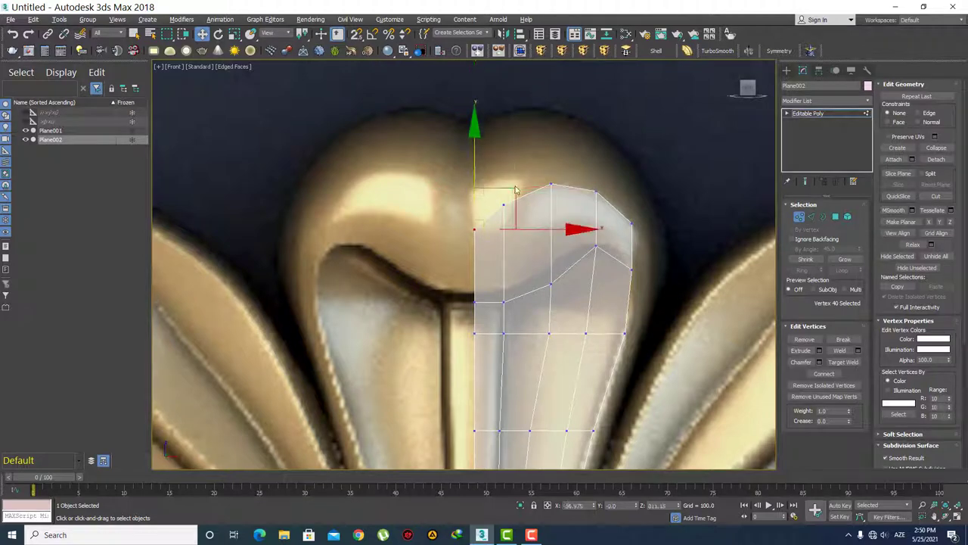
{"action": "scroll", "coordinate": [515, 190], "scroll_direction": "down", "scroll_amount": 3}
{"action": "scroll", "coordinate": [515, 193], "scroll_direction": "up", "scroll_amount": 3}
{"action": "scroll", "coordinate": [515, 193], "scroll_direction": "up", "scroll_amount": 3}
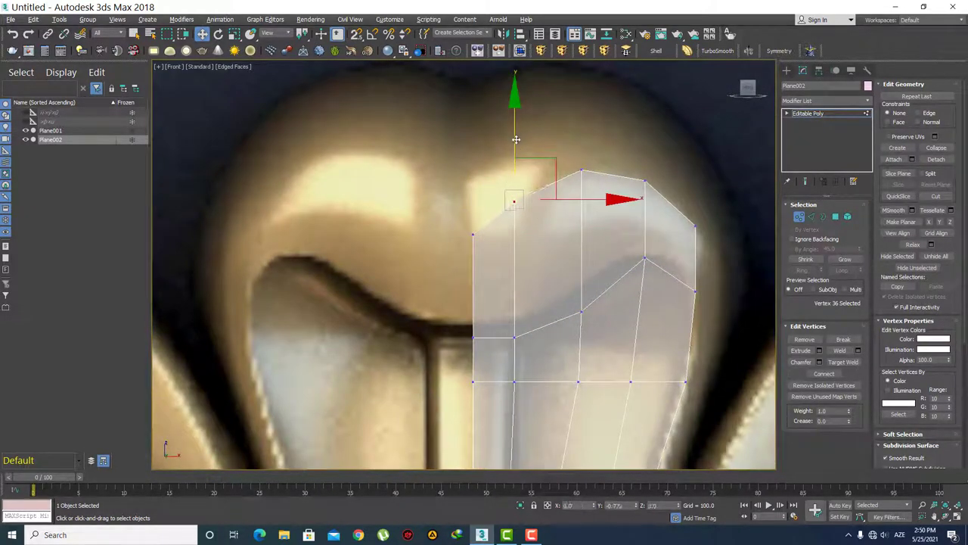
{"action": "left_click", "coordinate": [552, 183]}
{"action": "scroll", "coordinate": [583, 175], "scroll_direction": "down", "scroll_amount": 3}
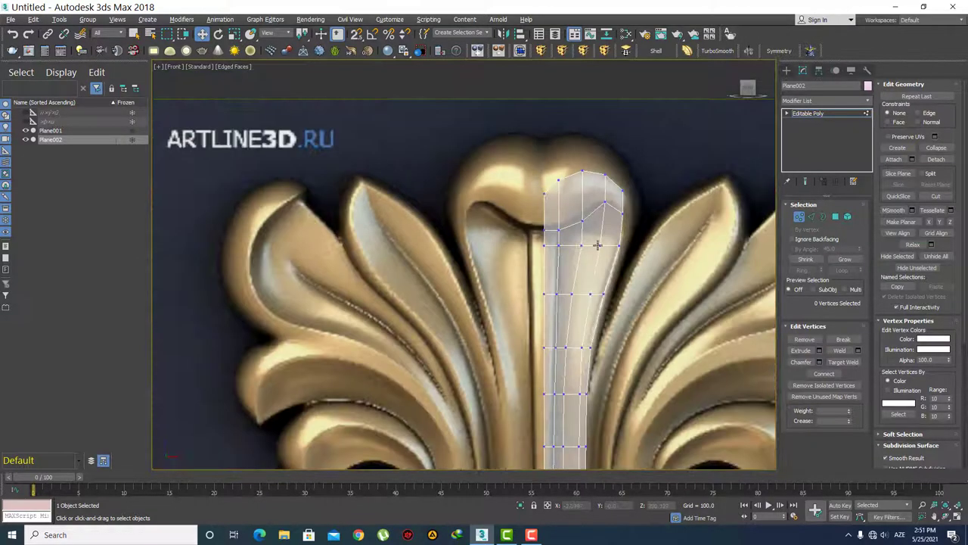
{"action": "scroll", "coordinate": [590, 218], "scroll_direction": "up", "scroll_amount": 2}
{"action": "scroll", "coordinate": [605, 170], "scroll_direction": "up", "scroll_amount": 1}
{"action": "left_click", "coordinate": [606, 144]}
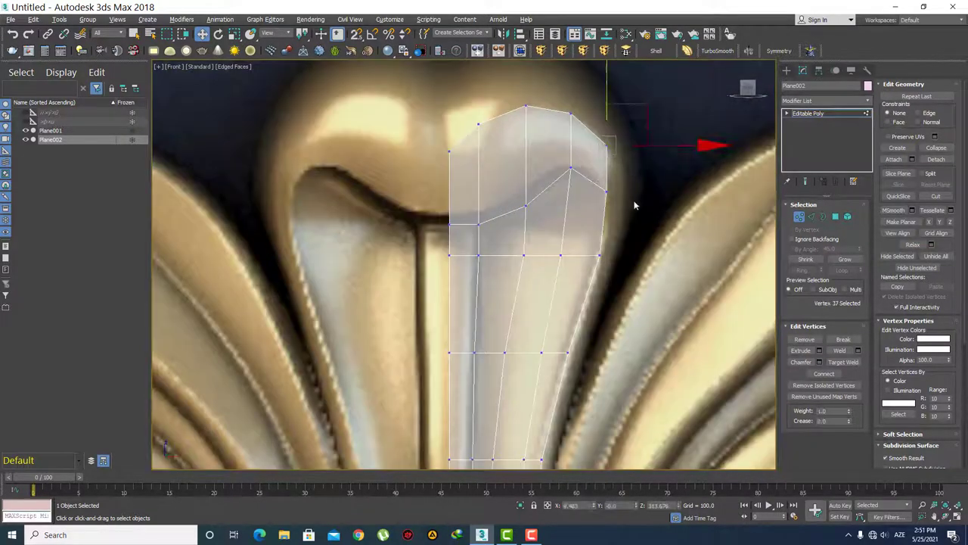
{"action": "middle_click_drag", "start_coordinate": [636, 204], "coordinate": [606, 187]}
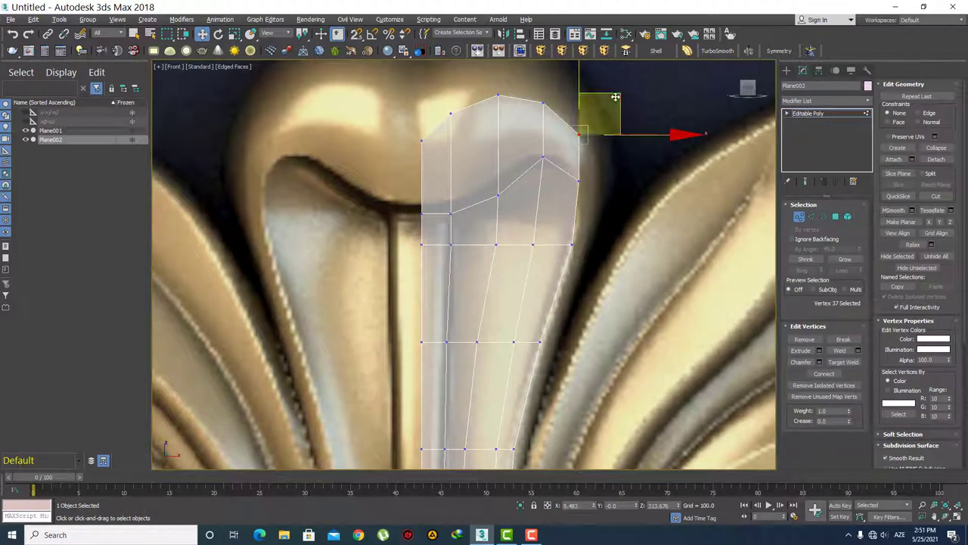
{"action": "left_click_drag", "start_coordinate": [616, 97], "coordinate": [626, 141]}
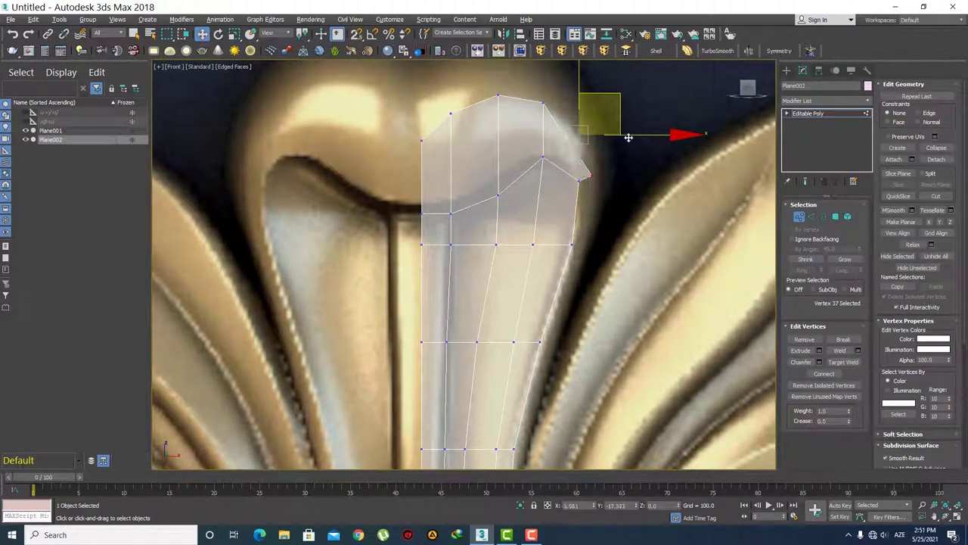
{"action": "left_click", "coordinate": [540, 99]}
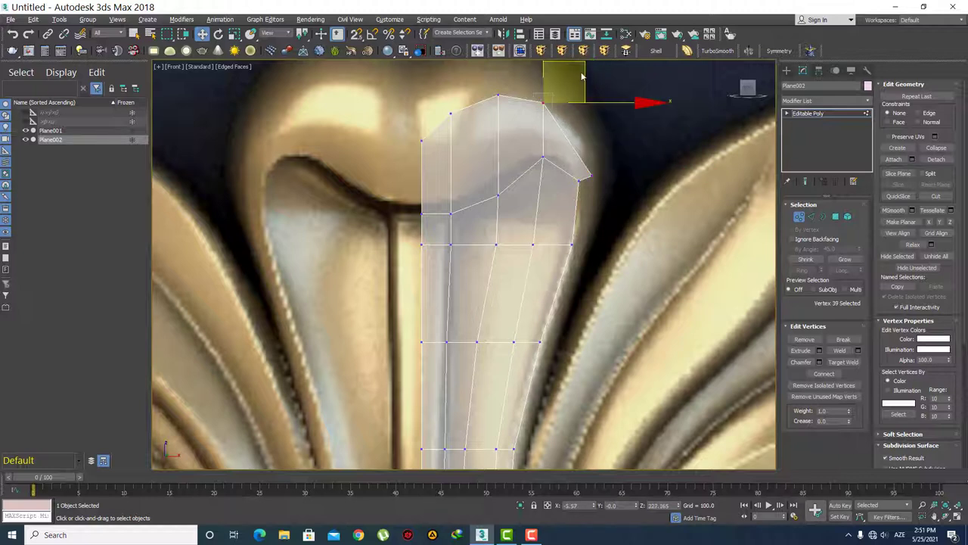
{"action": "middle_click_drag", "start_coordinate": [553, 202], "coordinate": [558, 228]}
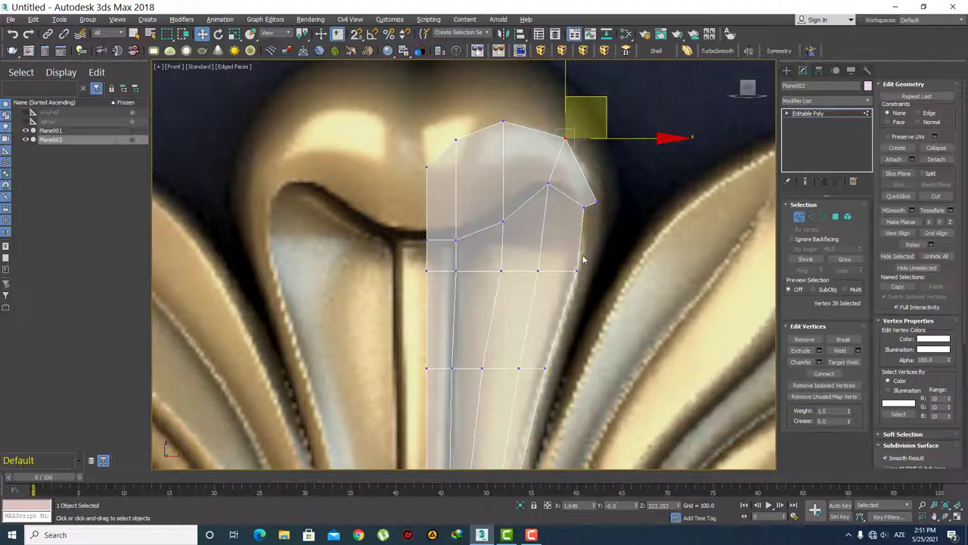
{"action": "scroll", "coordinate": [603, 222], "scroll_direction": "up", "scroll_amount": 2}
{"action": "scroll", "coordinate": [572, 156], "scroll_direction": "down", "scroll_amount": 2}
Step: In Edge mode, select the leaf-tip corner edge and the upper right-border edges
{"action": "key", "text": "q"}
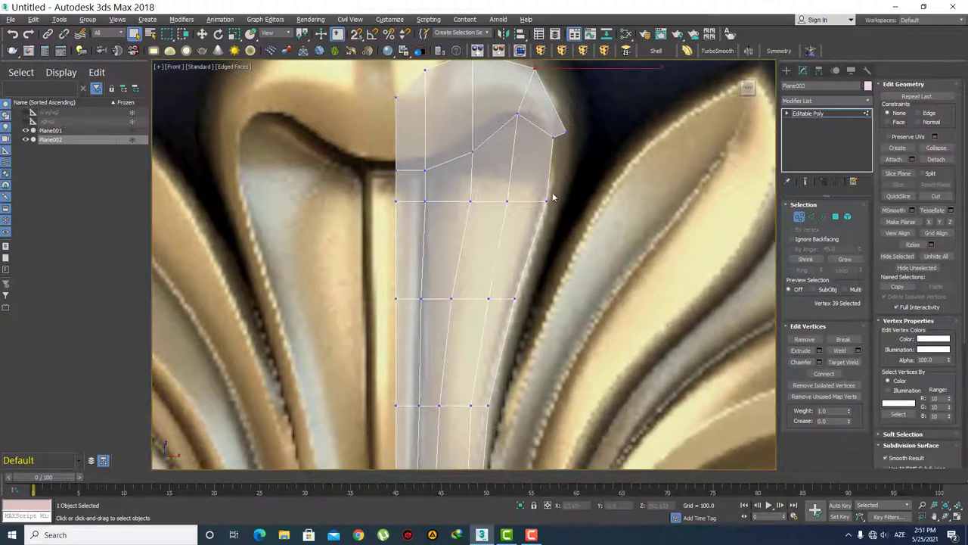
{"action": "key", "text": "2"}
{"action": "middle_click_drag", "start_coordinate": [534, 121], "coordinate": [560, 164]}
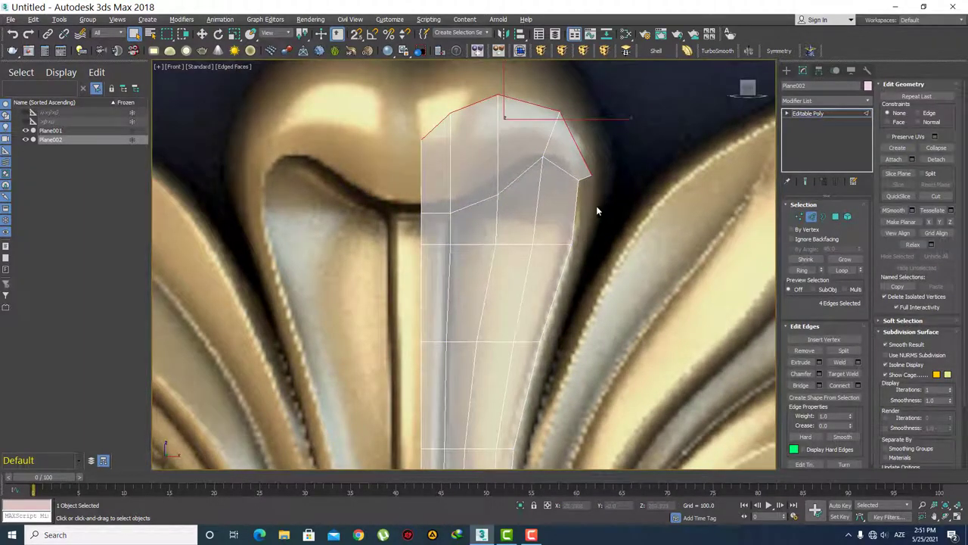
{"action": "middle_click_drag", "start_coordinate": [596, 210], "coordinate": [533, 193]}
{"action": "left_click", "coordinate": [553, 168]}
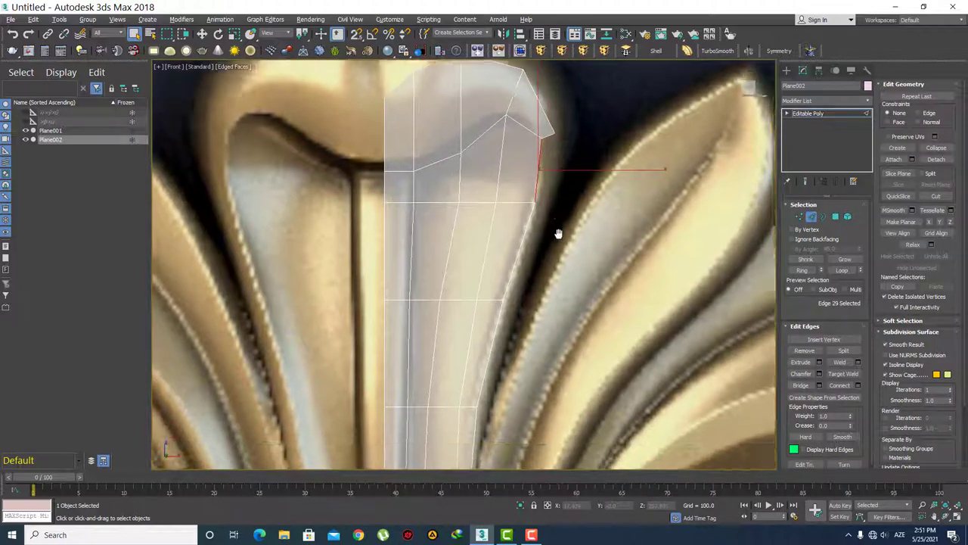
{"action": "scroll", "coordinate": [557, 231], "scroll_direction": "down", "scroll_amount": 3}
{"action": "left_click", "coordinate": [527, 243], "text": "ctrl"}
{"action": "scroll", "coordinate": [555, 315], "scroll_direction": "up", "scroll_amount": 4}
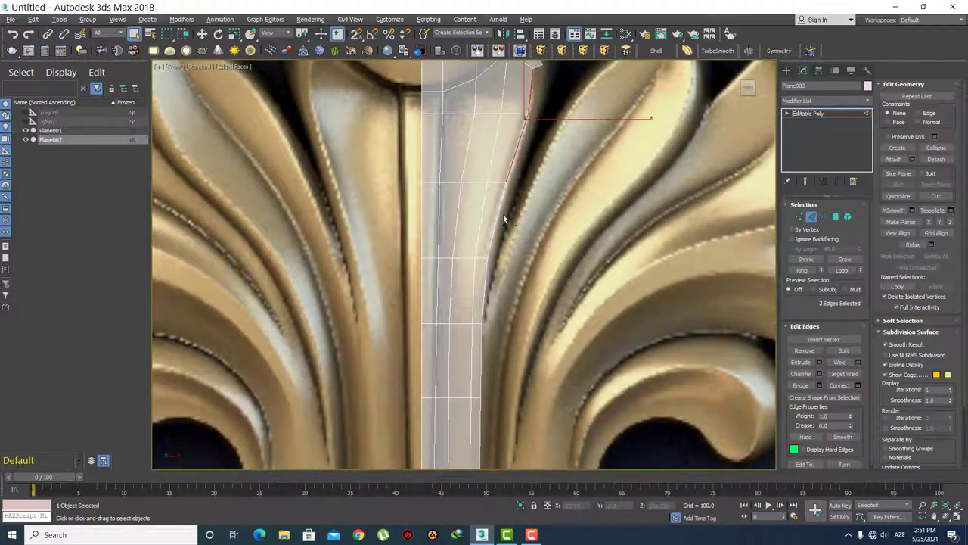
{"action": "left_click", "coordinate": [492, 211], "text": "ctrl"}
{"action": "scroll", "coordinate": [493, 211], "scroll_direction": "down", "scroll_amount": 3}
{"action": "mouse_move", "coordinate": [525, 304]}
{"action": "middle_mouse_down"}
{"action": "mouse_move", "coordinate": [534, 269]}
{"action": "mouse_move", "coordinate": [533, 290]}
{"action": "middle_mouse_up"}
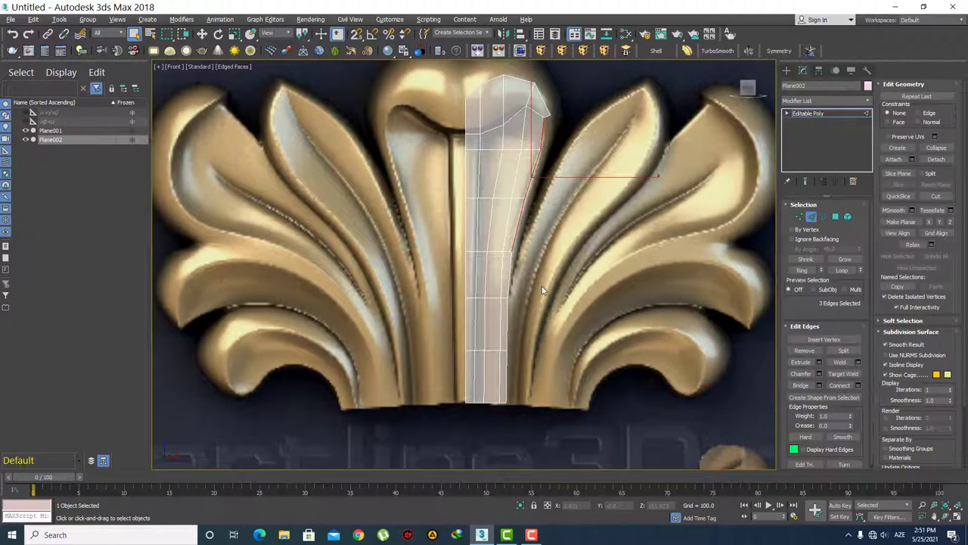
{"action": "scroll", "coordinate": [541, 247], "scroll_direction": "up", "scroll_amount": 2}
{"action": "middle_click_drag", "start_coordinate": [535, 166], "coordinate": [536, 217]}
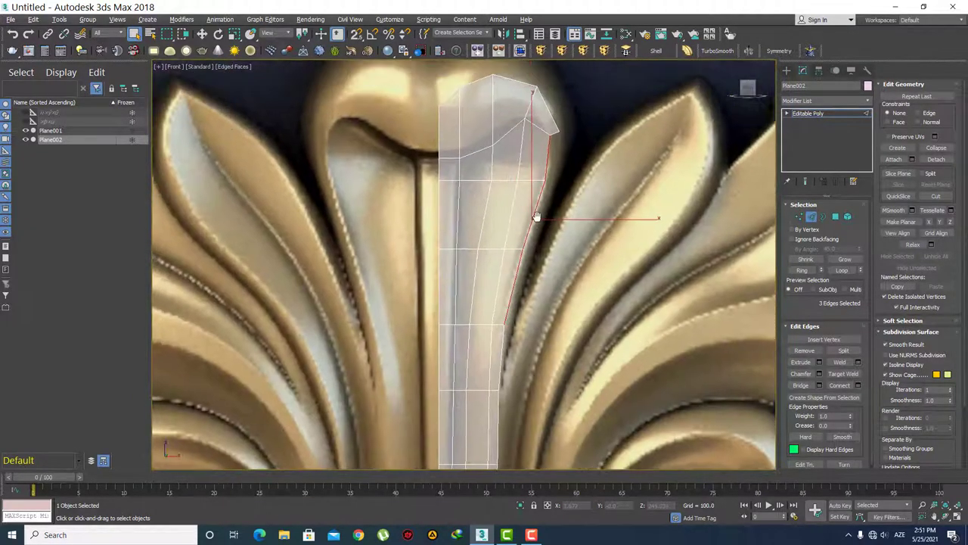
{"action": "middle_click_drag", "start_coordinate": [518, 306], "coordinate": [516, 288]}
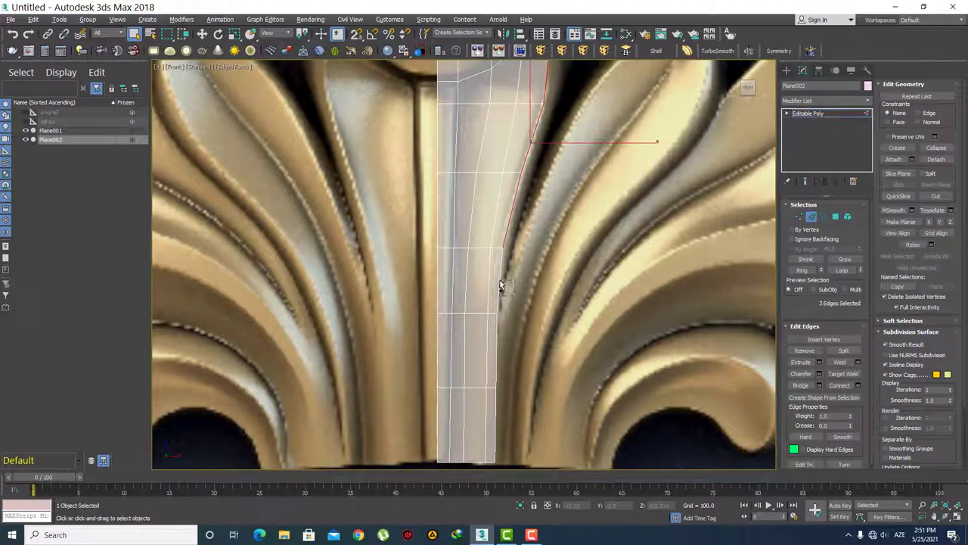
{"action": "mouse_move", "coordinate": [512, 339]}
{"action": "middle_mouse_down"}
{"action": "mouse_move", "coordinate": [502, 272]}
{"action": "mouse_move", "coordinate": [545, 339]}
{"action": "middle_mouse_up"}
Step: Refine the right-border edge selection and move those edges slightly right along X
{"action": "left_click", "coordinate": [502, 272], "text": "ctrl"}
{"action": "left_click", "coordinate": [499, 344], "text": "ctrl"}
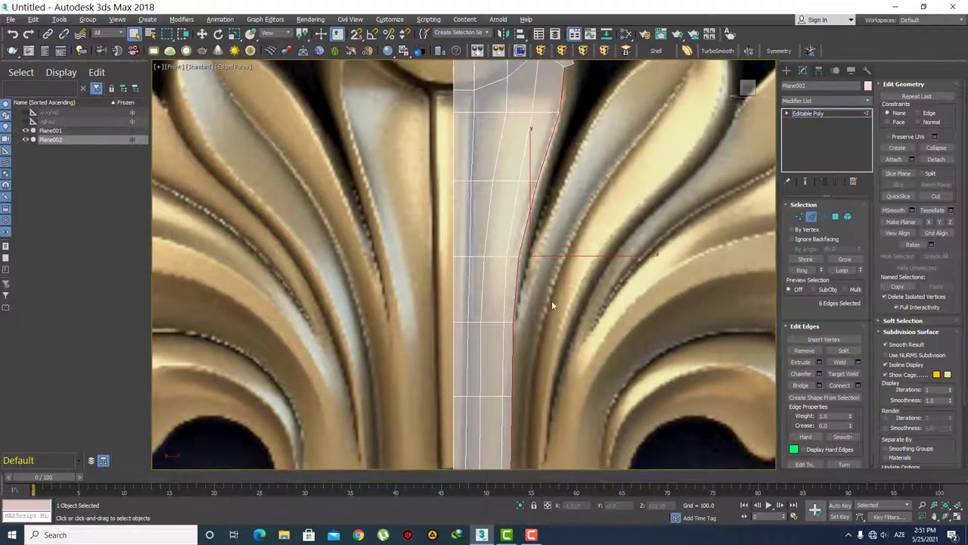
{"action": "middle_click_drag", "start_coordinate": [557, 231], "coordinate": [581, 304]}
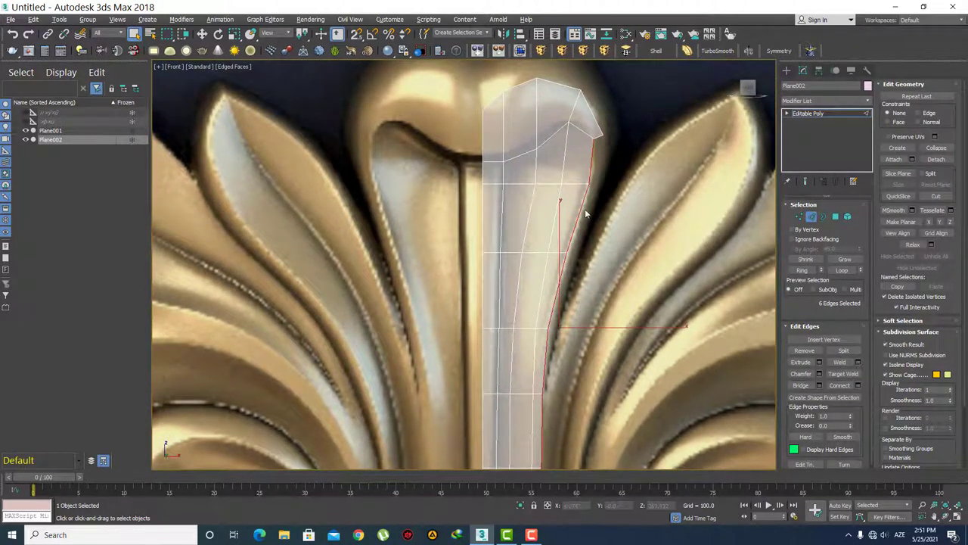
{"action": "left_click", "coordinate": [592, 157]}
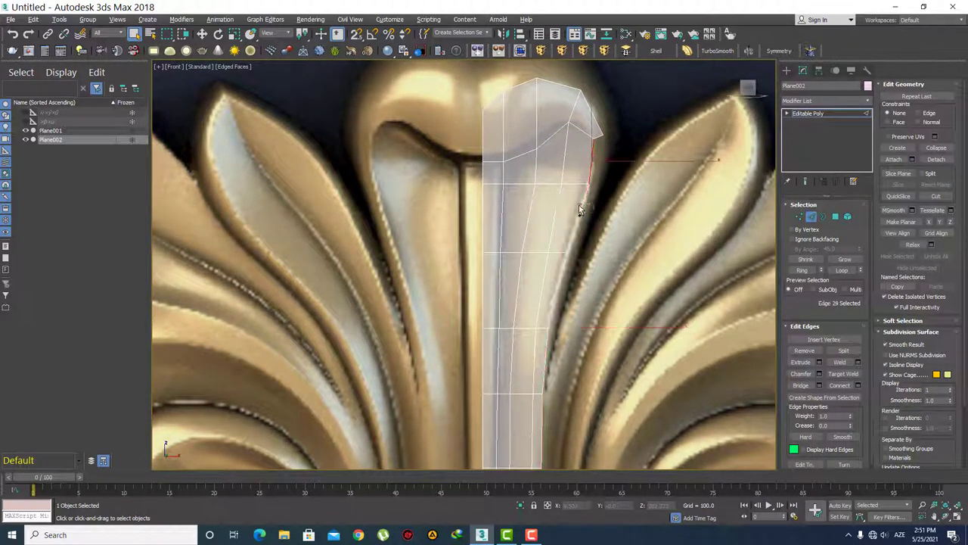
{"action": "left_click", "coordinate": [582, 214], "text": "ctrl"}
{"action": "left_click", "coordinate": [556, 293], "text": "ctrl"}
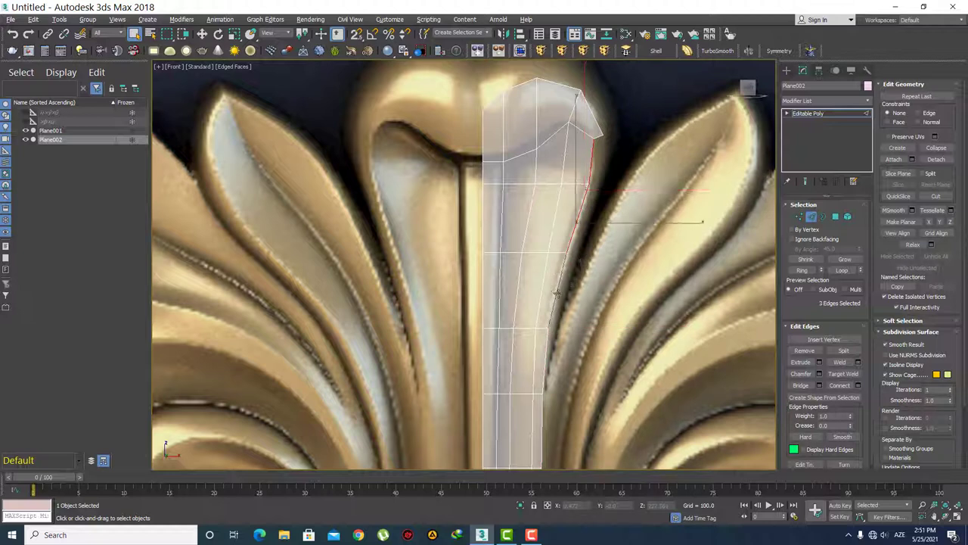
{"action": "left_click", "coordinate": [550, 357], "text": "ctrl"}
{"action": "key", "text": "w"}
{"action": "left_click_drag", "start_coordinate": [620, 260], "coordinate": [638, 257]}
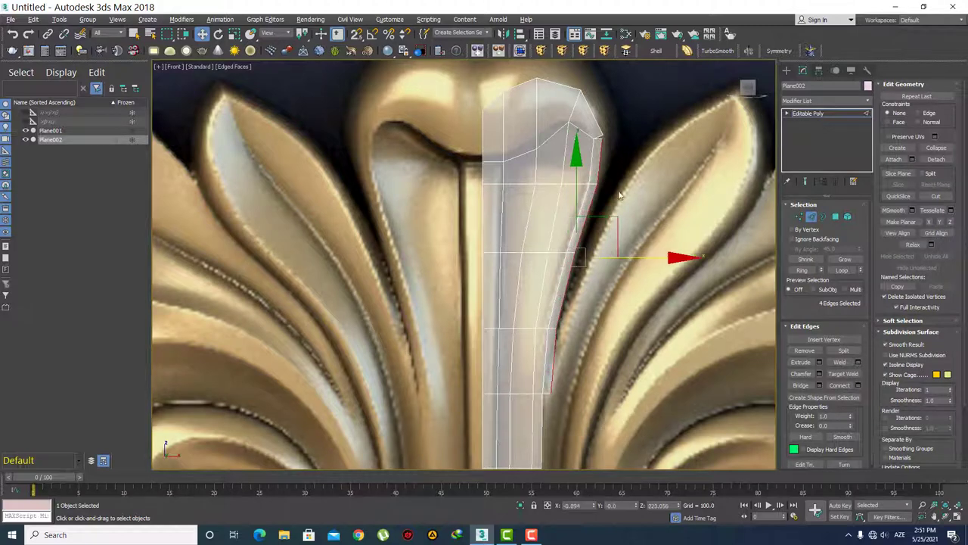
{"action": "scroll", "coordinate": [643, 250], "scroll_direction": "up", "scroll_amount": 5}
Step: Select the leaf-tip corner vertex, then clear it and inspect the mesh top
{"action": "scroll", "coordinate": [623, 289], "scroll_direction": "up", "scroll_amount": 3}
{"action": "key", "text": "1"}
{"action": "left_click", "coordinate": [614, 265]}
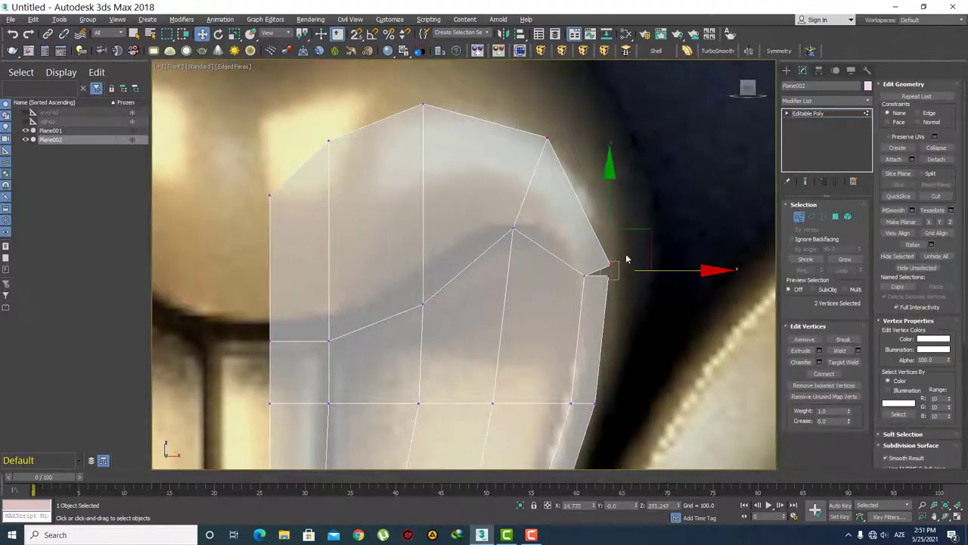
{"action": "left_click", "coordinate": [609, 265]}
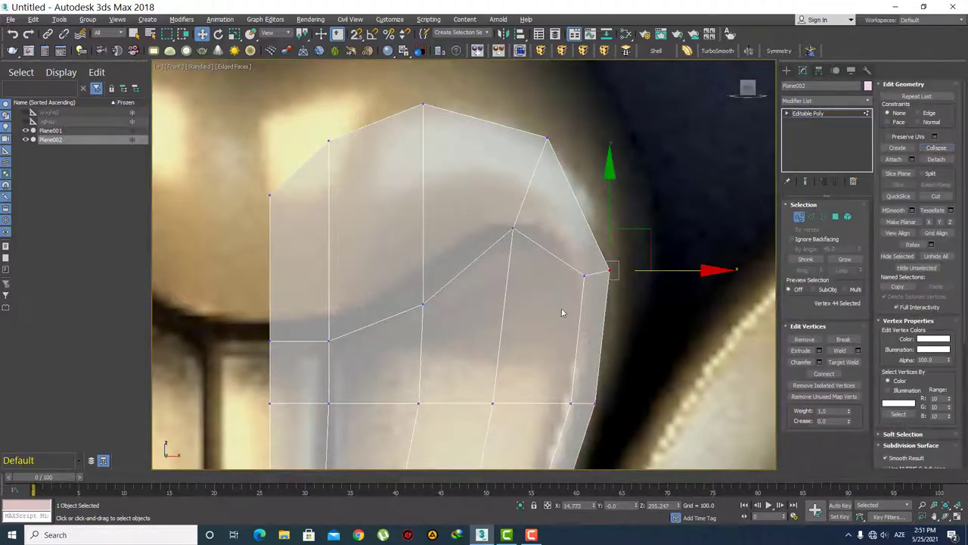
{"action": "middle_click_drag", "start_coordinate": [622, 270], "coordinate": [596, 232]}
{"action": "scroll", "coordinate": [631, 235], "scroll_direction": "down", "scroll_amount": 2}
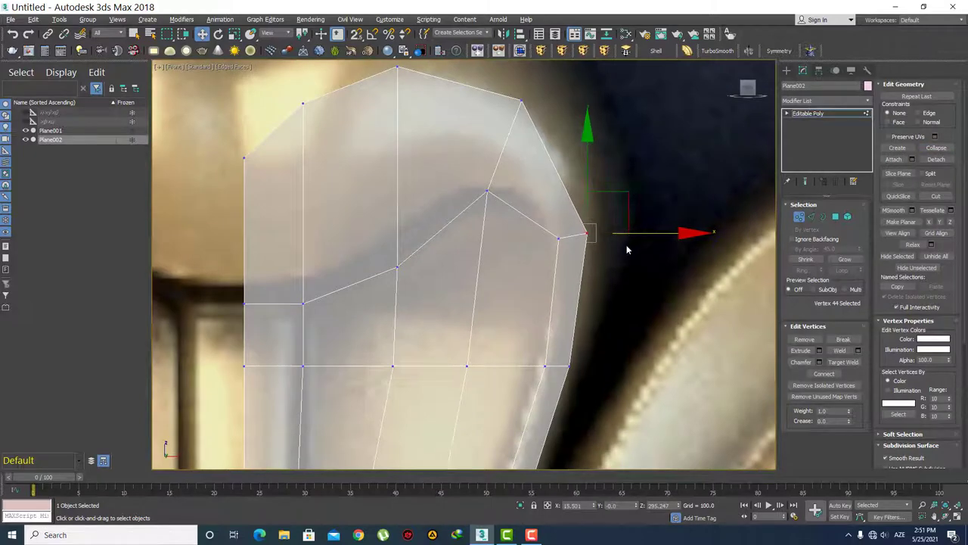
{"action": "scroll", "coordinate": [627, 244], "scroll_direction": "down", "scroll_amount": 3}
{"action": "left_click", "coordinate": [575, 173]}
{"action": "scroll", "coordinate": [575, 173], "scroll_direction": "down", "scroll_amount": 3}
{"action": "scroll", "coordinate": [548, 161], "scroll_direction": "down", "scroll_amount": 2}
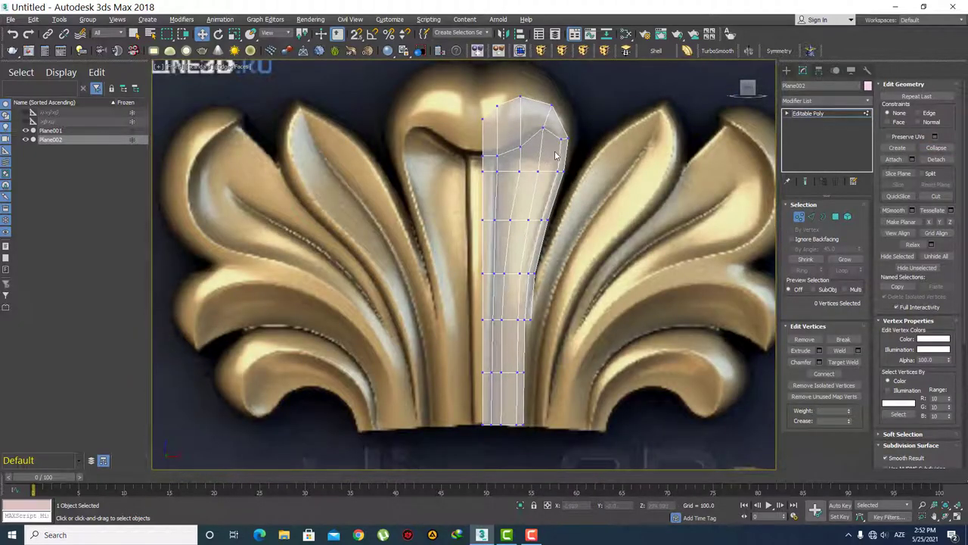
{"action": "scroll", "coordinate": [554, 156], "scroll_direction": "up", "scroll_amount": 2}
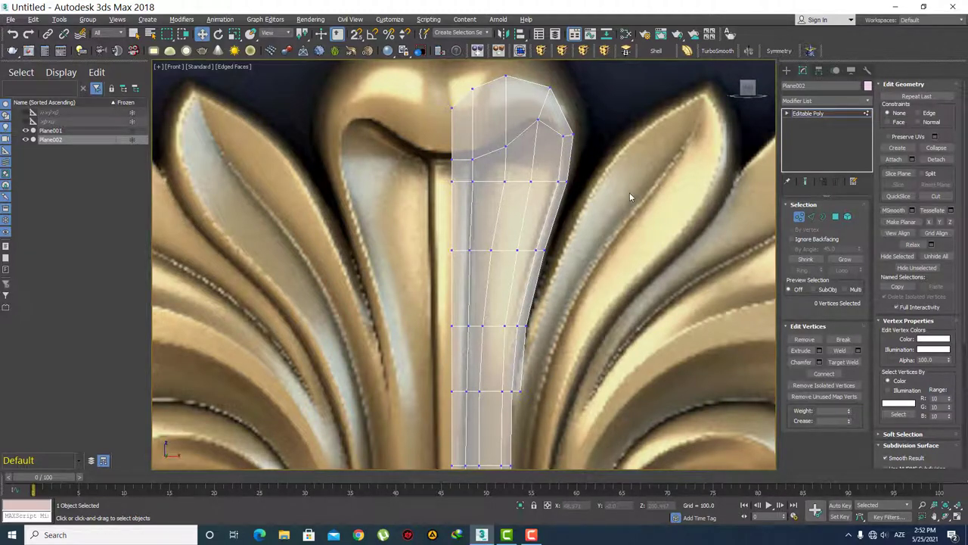
{"action": "scroll", "coordinate": [501, 255], "scroll_direction": "down", "scroll_amount": 2}
{"action": "scroll", "coordinate": [530, 292], "scroll_direction": "down", "scroll_amount": 2}
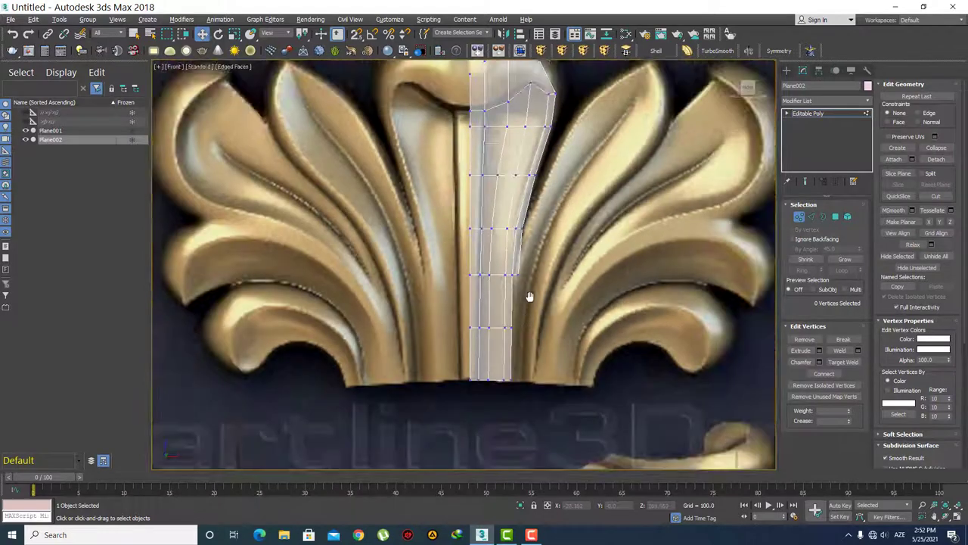
{"action": "scroll", "coordinate": [539, 285], "scroll_direction": "down", "scroll_amount": 1}
Step: Delete the bottom two rows of polygons from Plane002
{"action": "key", "text": "4"}
{"action": "left_click_drag", "start_coordinate": [562, 393], "coordinate": [444, 292]}
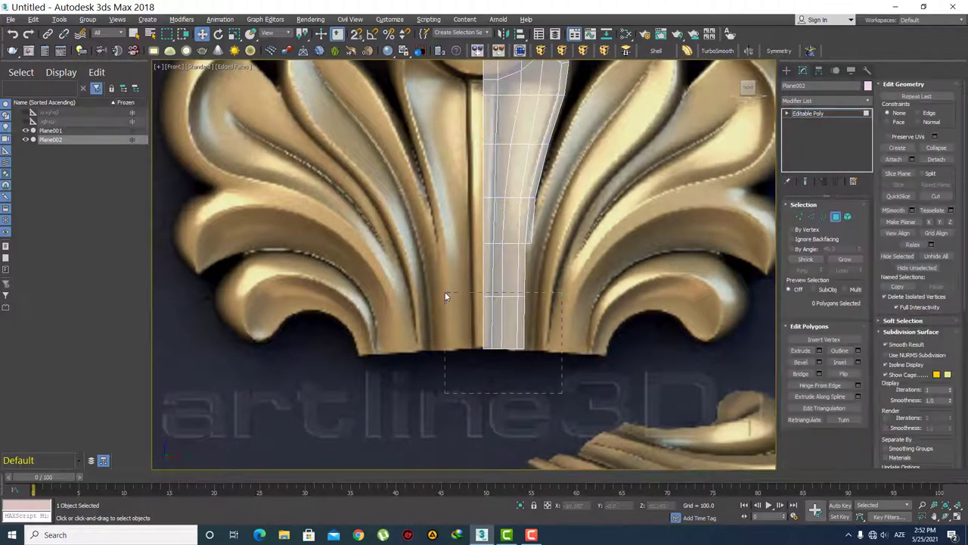
{"action": "key", "text": "Delete"}
{"action": "scroll", "coordinate": [543, 269], "scroll_direction": "up", "scroll_amount": 2}
{"action": "scroll", "coordinate": [528, 300], "scroll_direction": "up", "scroll_amount": 2}
{"action": "scroll", "coordinate": [545, 333], "scroll_direction": "up", "scroll_amount": 1}
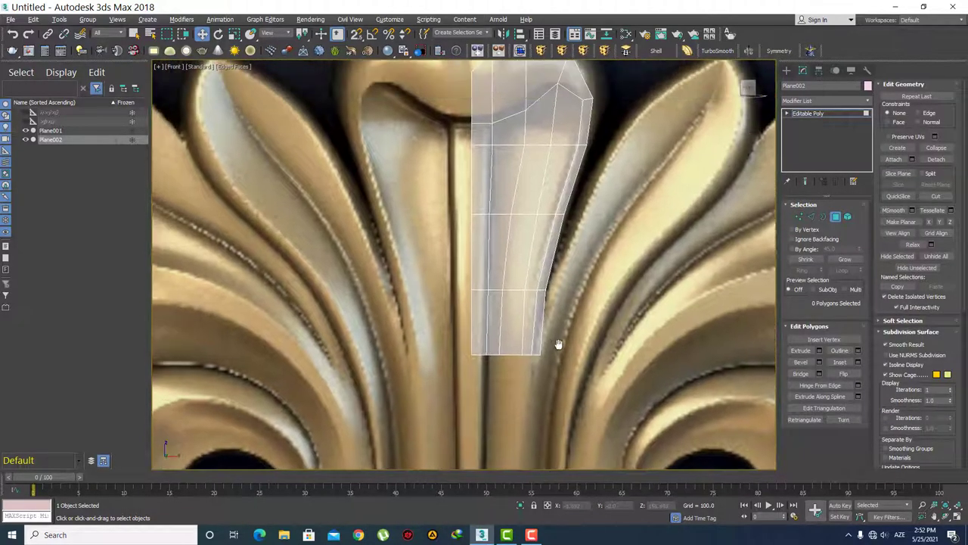
Step: Nudge the six right-side vertices slightly left to match the stem outline
{"action": "key", "text": "1"}
{"action": "left_click_drag", "start_coordinate": [520, 282], "coordinate": [546, 359]}
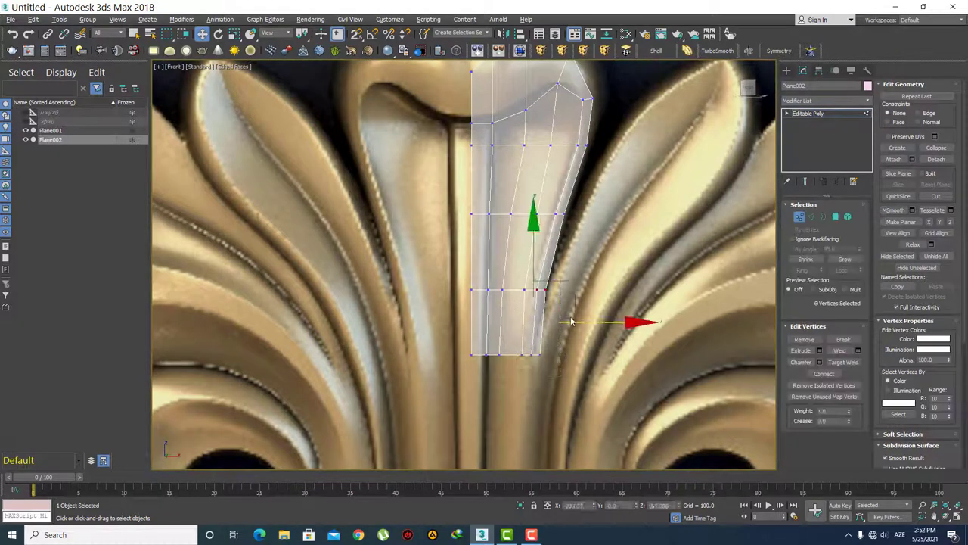
{"action": "left_click_drag", "start_coordinate": [590, 323], "coordinate": [585, 323]}
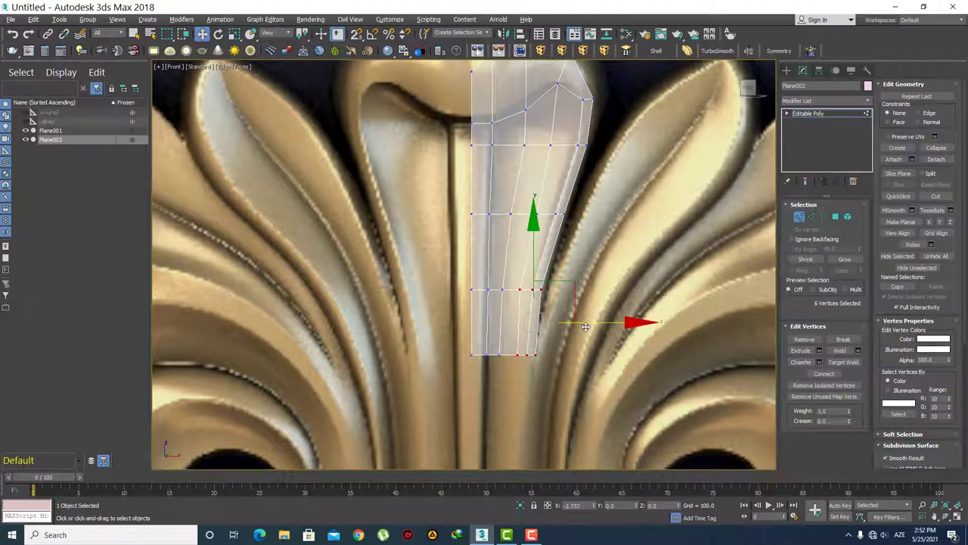
{"action": "left_click", "coordinate": [553, 278]}
Step: Check the right-border and middle-row vertices against the stem, zooming to inspect the trace
{"action": "scroll", "coordinate": [552, 277], "scroll_direction": "up", "scroll_amount": 3}
{"action": "left_click_drag", "start_coordinate": [493, 292], "coordinate": [493, 291]}
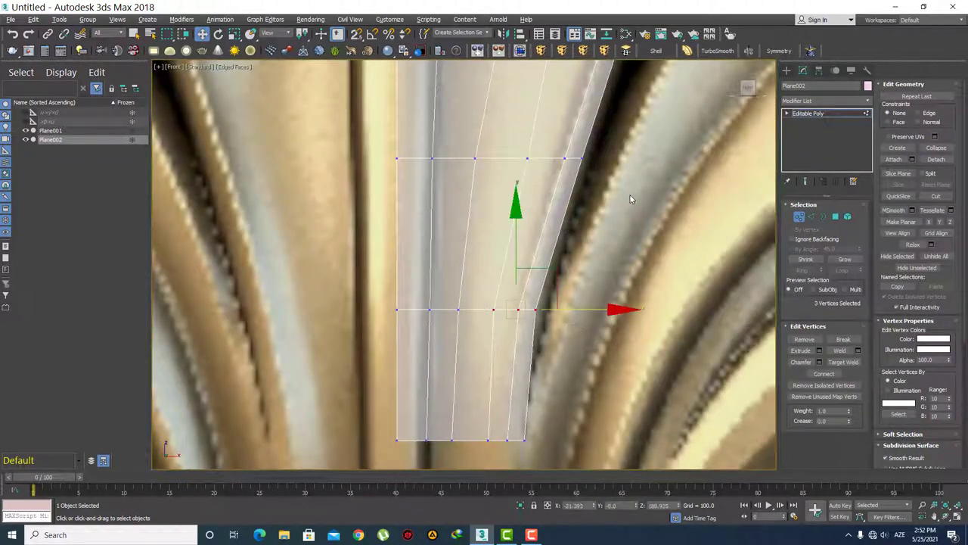
{"action": "scroll", "coordinate": [627, 277], "scroll_direction": "down", "scroll_amount": 2}
{"action": "middle_click_drag", "start_coordinate": [627, 277], "coordinate": [577, 250]}
{"action": "left_click_drag", "start_coordinate": [634, 282], "coordinate": [527, 233]}
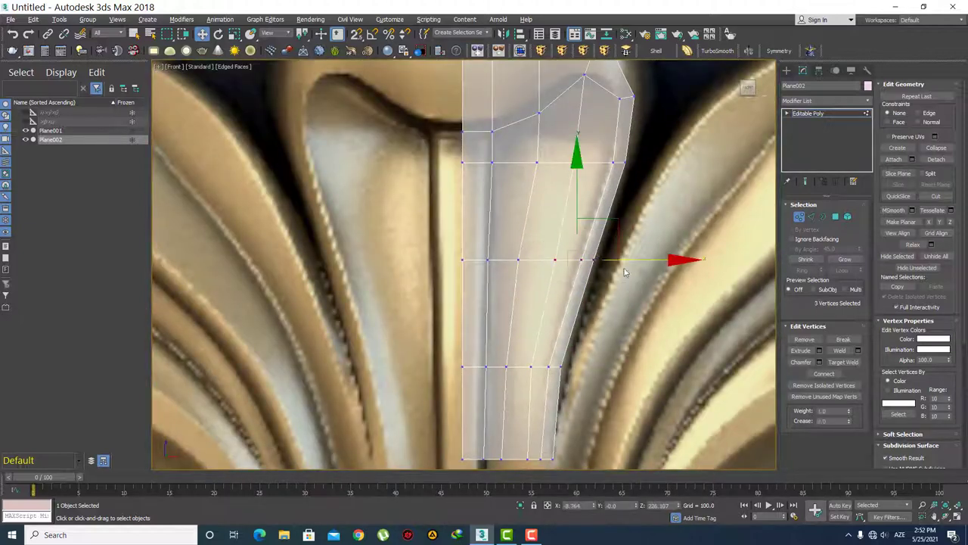
{"action": "left_click", "coordinate": [573, 232]}
{"action": "scroll", "coordinate": [572, 233], "scroll_direction": "down", "scroll_amount": 3}
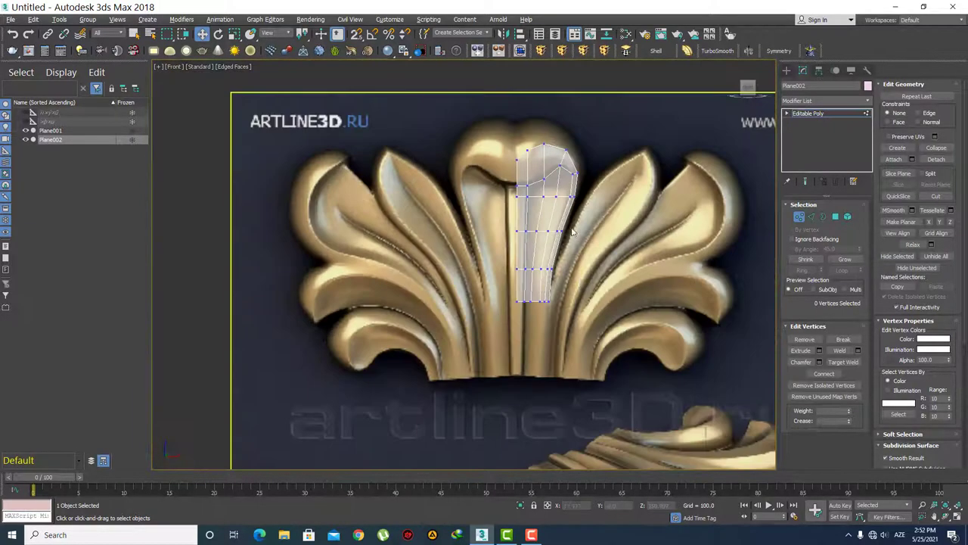
{"action": "scroll", "coordinate": [573, 232], "scroll_direction": "up", "scroll_amount": 1}
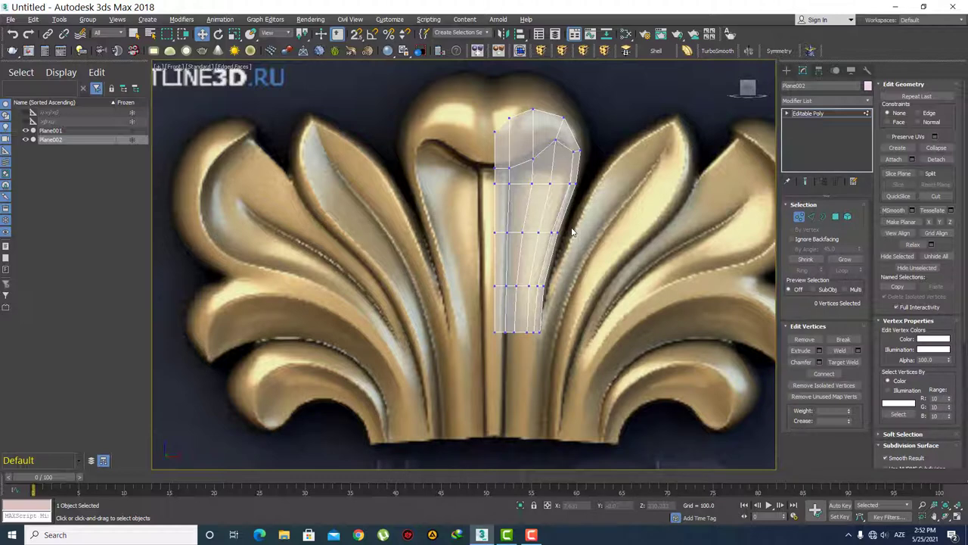
{"action": "scroll", "coordinate": [554, 198], "scroll_direction": "up", "scroll_amount": 2}
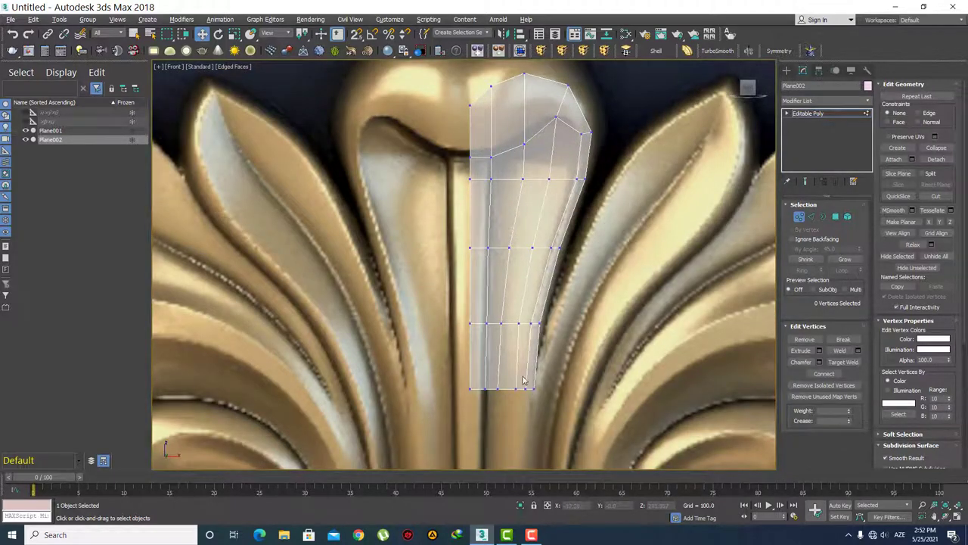
{"action": "scroll", "coordinate": [523, 381], "scroll_direction": "down", "scroll_amount": 1}
{"action": "scroll", "coordinate": [520, 302], "scroll_direction": "down", "scroll_amount": 2}
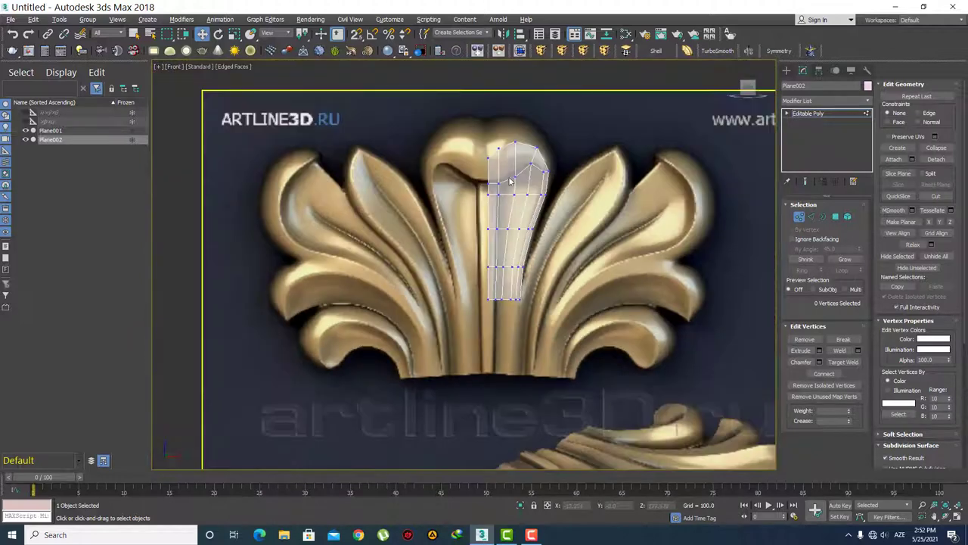
{"action": "scroll", "coordinate": [510, 182], "scroll_direction": "up", "scroll_amount": 3}
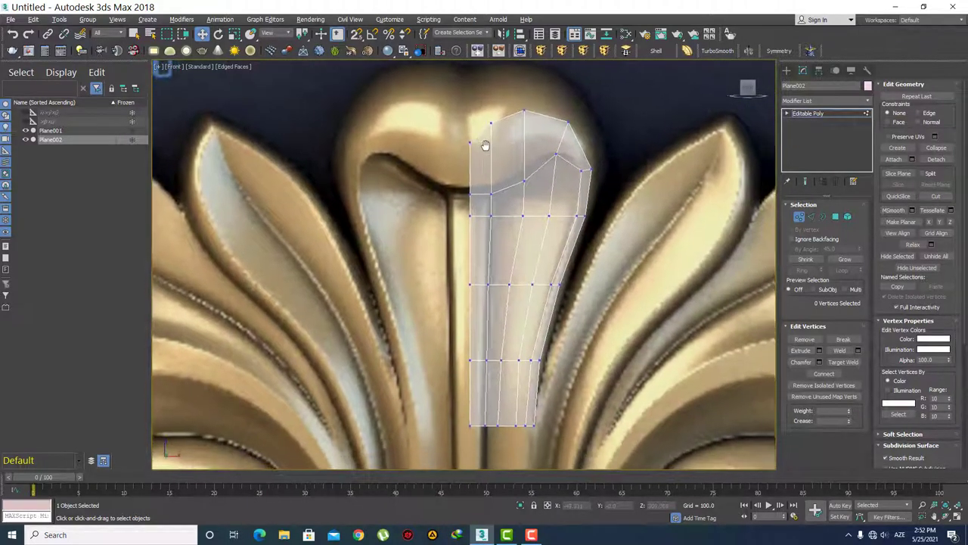
{"action": "scroll", "coordinate": [488, 158], "scroll_direction": "down", "scroll_amount": 1}
{"action": "scroll", "coordinate": [514, 215], "scroll_direction": "down", "scroll_amount": 2}
{"action": "scroll", "coordinate": [513, 226], "scroll_direction": "up", "scroll_amount": 2}
{"action": "scroll", "coordinate": [508, 235], "scroll_direction": "up", "scroll_amount": 1}
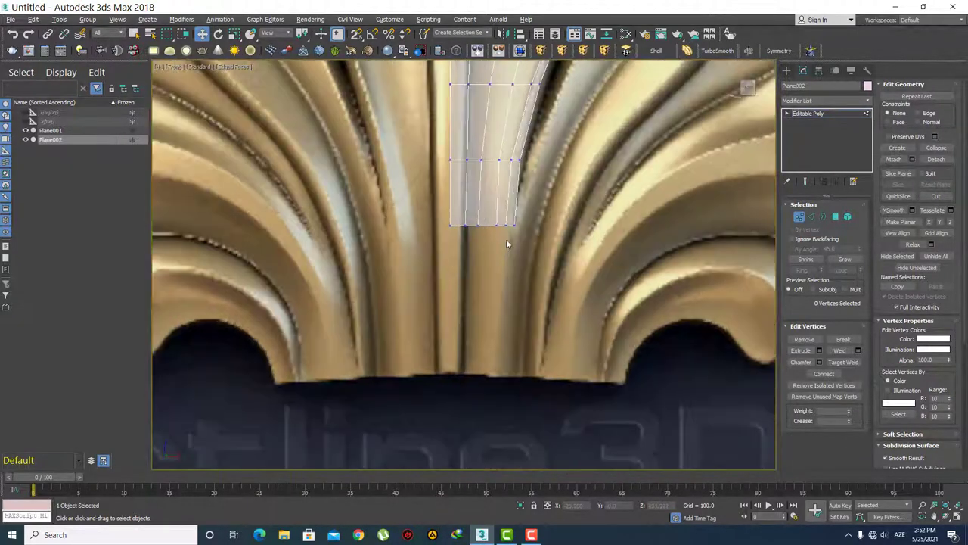
Step: In Edge mode, select just the stem mesh's bottom border edges
{"action": "key", "text": "2"}
{"action": "left_click_drag", "start_coordinate": [488, 231], "coordinate": [421, 189]}
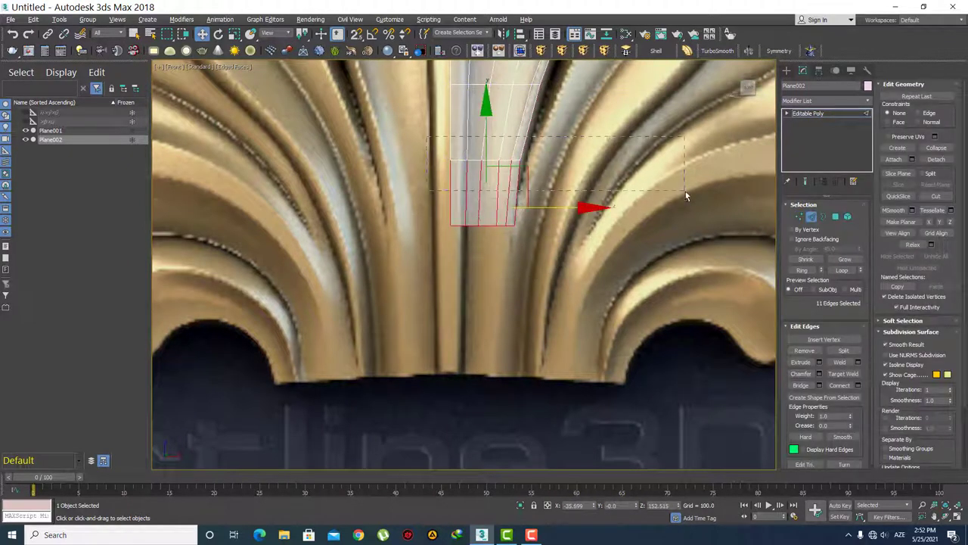
{"action": "left_click_drag", "start_coordinate": [685, 191], "coordinate": [686, 192], "text": "alt"}
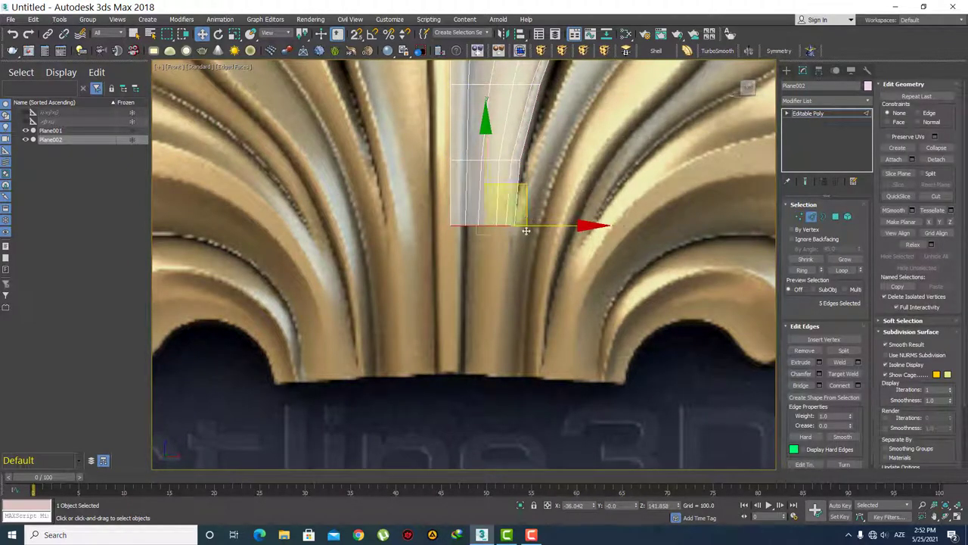
{"action": "key", "text": "ctrl+z"}
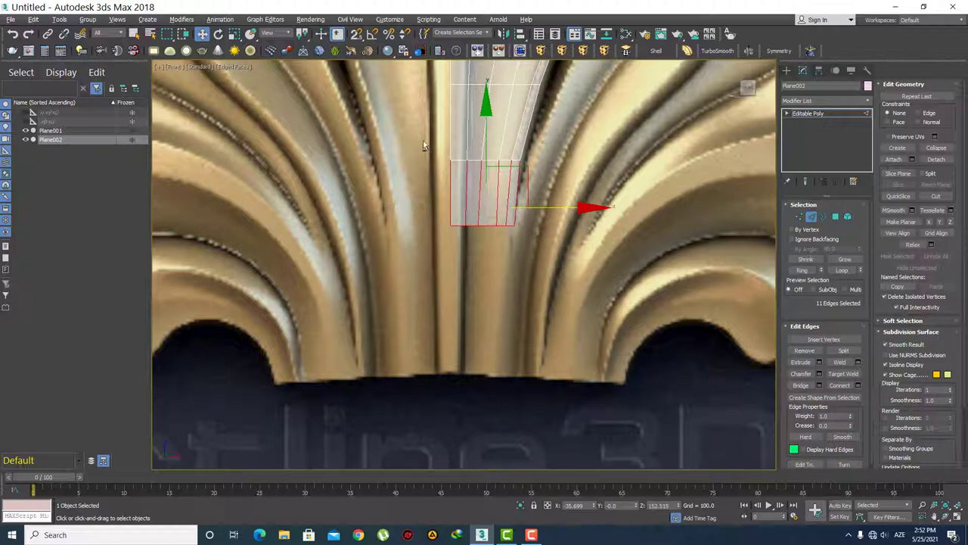
{"action": "left_click_drag", "start_coordinate": [608, 179], "coordinate": [609, 174], "text": "alt"}
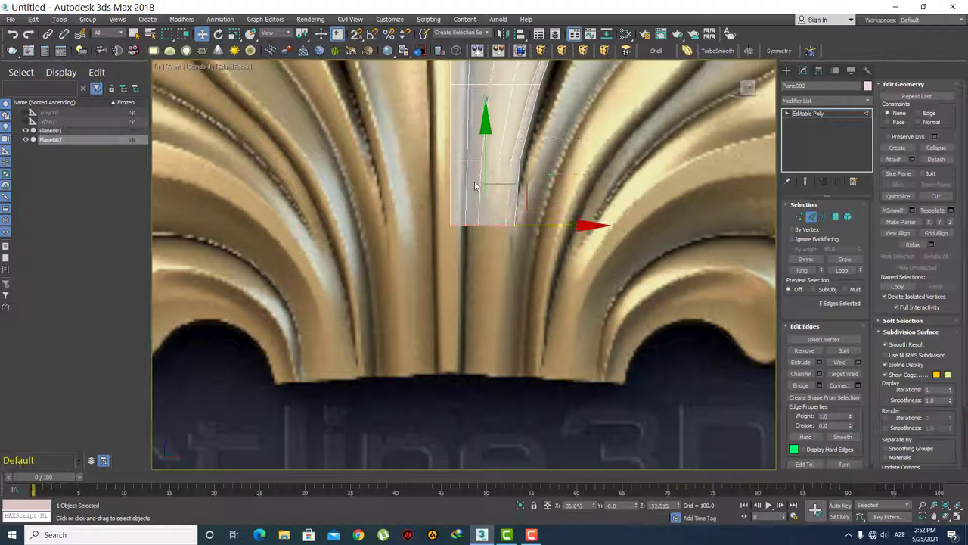
Step: Extend the bottom edges down twice, adding two polygon rows reaching the ornament's base
{"action": "left_click_drag", "start_coordinate": [485, 159], "coordinate": [486, 234], "text": "shift"}
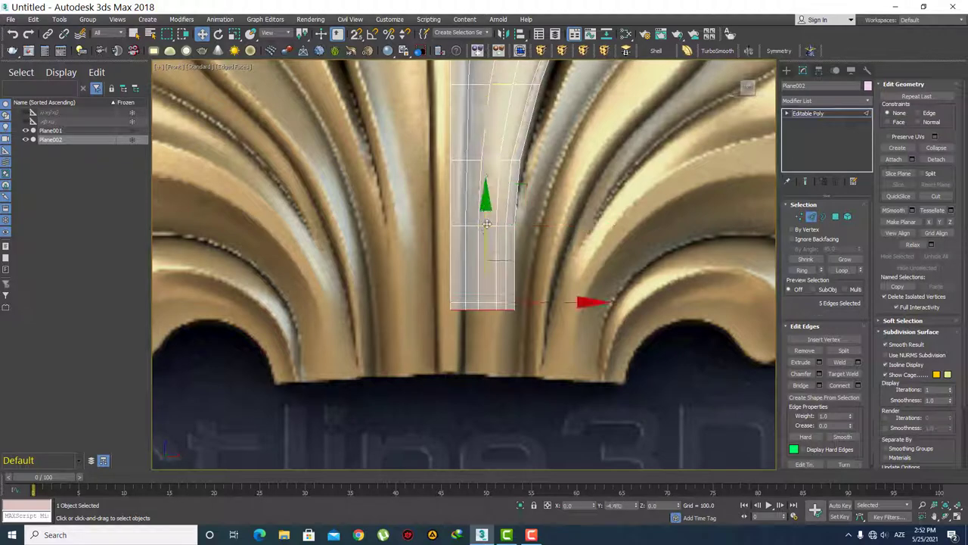
{"action": "left_click_drag", "start_coordinate": [486, 207], "coordinate": [484, 281], "text": "shift"}
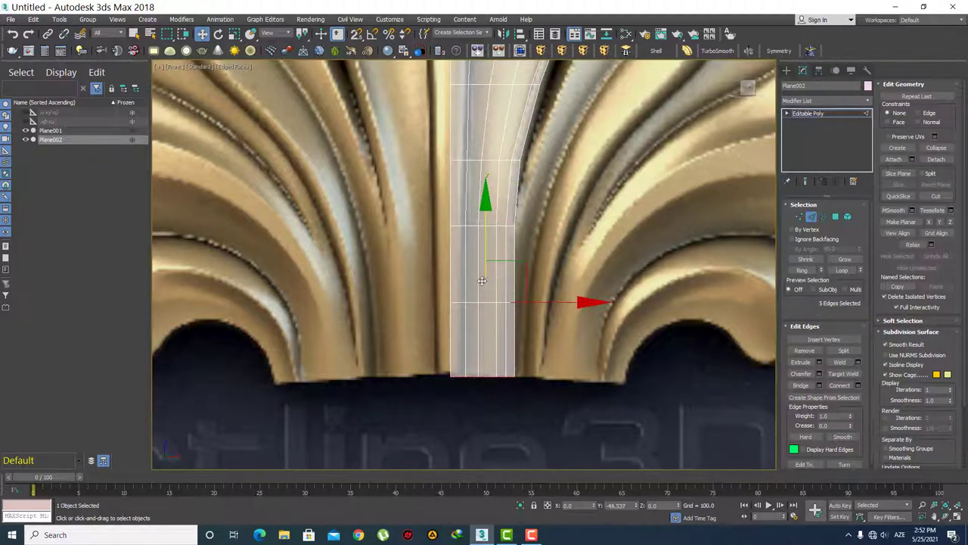
{"action": "scroll", "coordinate": [539, 170], "scroll_direction": "down", "scroll_amount": 2}
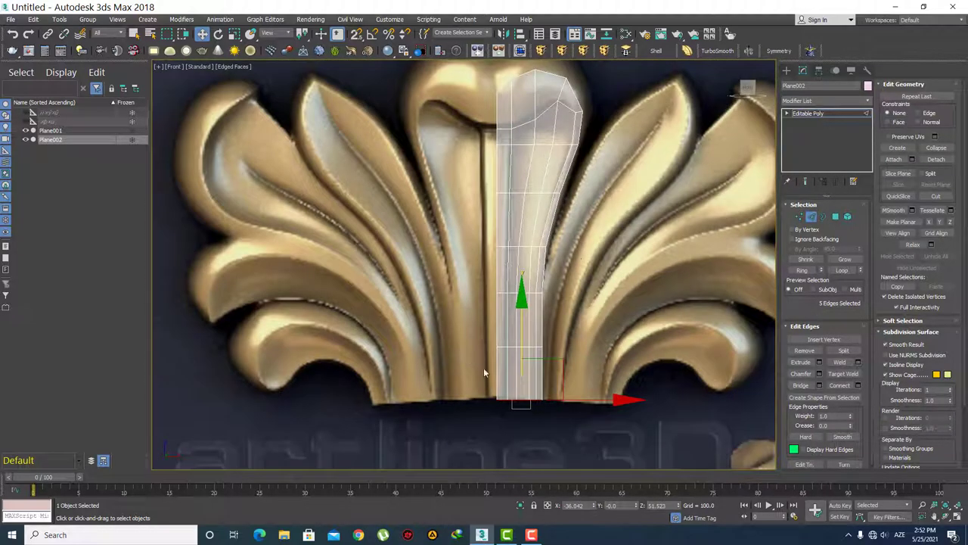
{"action": "scroll", "coordinate": [551, 373], "scroll_direction": "up", "scroll_amount": 2}
{"action": "scroll", "coordinate": [520, 267], "scroll_direction": "down", "scroll_amount": 1}
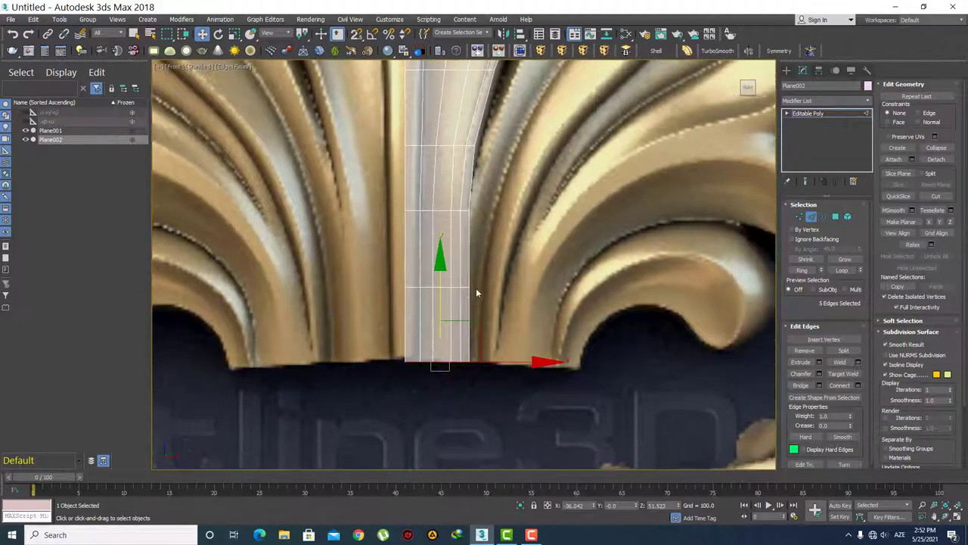
{"action": "middle_click_drag", "start_coordinate": [475, 288], "coordinate": [513, 331]}
Step: Leave edge sub-object mode and return to plain object selection
{"action": "key", "text": "2"}
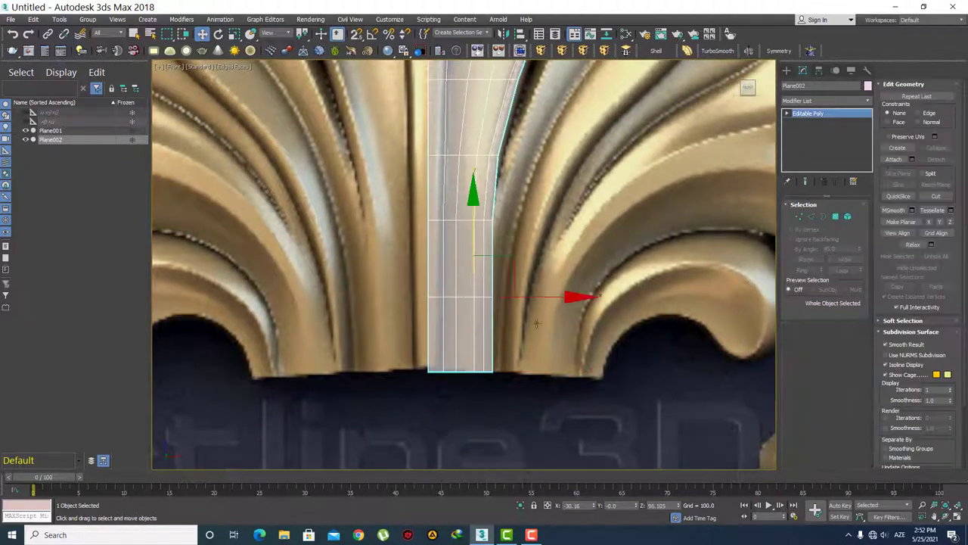
{"action": "scroll", "coordinate": [469, 286], "scroll_direction": "down", "scroll_amount": 3}
{"action": "key", "text": "q"}
{"action": "scroll", "coordinate": [499, 268], "scroll_direction": "up", "scroll_amount": 2}
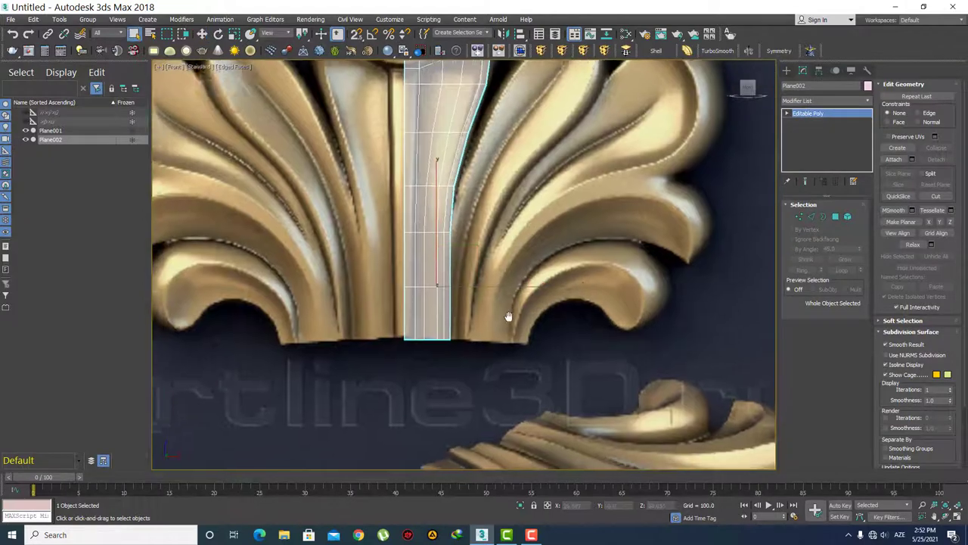
{"action": "middle_click_drag", "start_coordinate": [510, 318], "coordinate": [456, 303]}
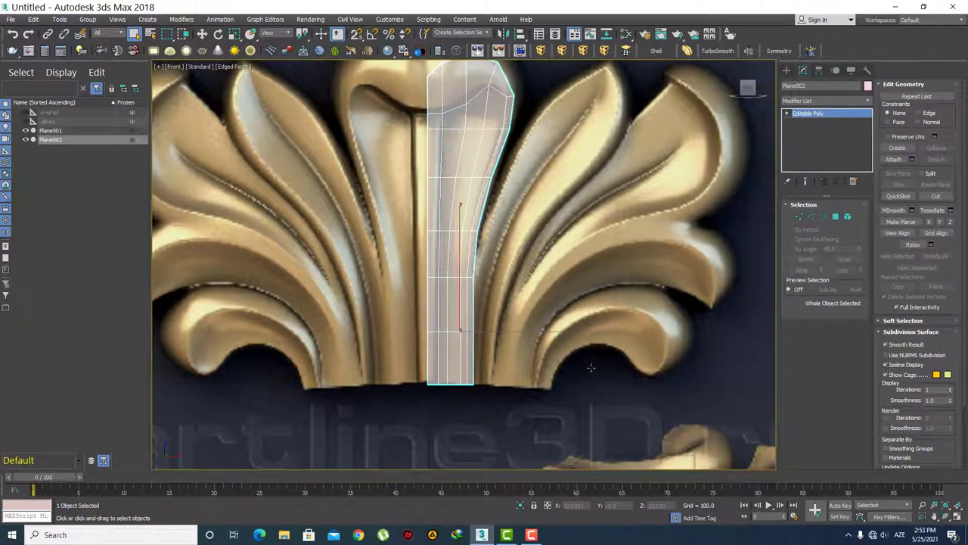
Step: Extend the stem mesh's right border edge outward to the right into a new strip
{"action": "scroll", "coordinate": [516, 300], "scroll_direction": "up", "scroll_amount": 1}
{"action": "key", "text": "2"}
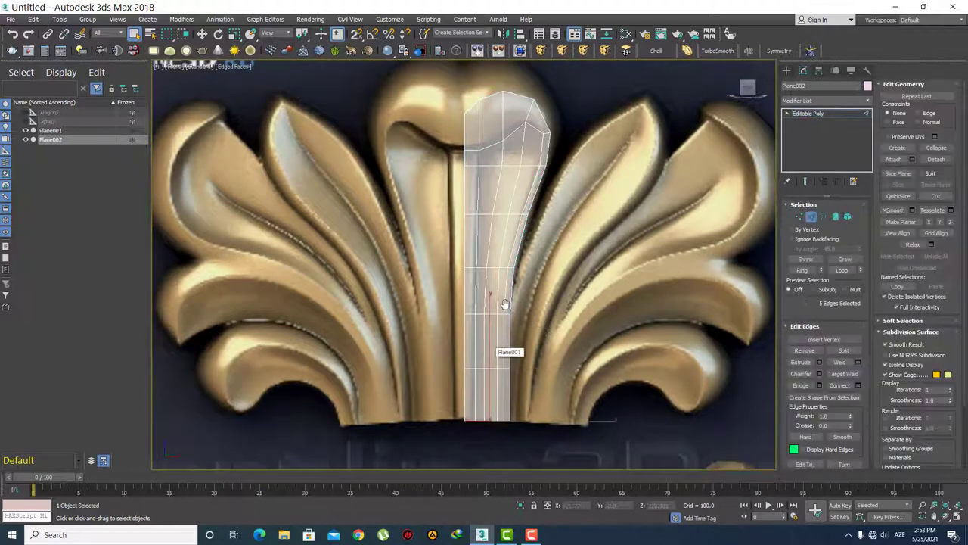
{"action": "scroll", "coordinate": [509, 347], "scroll_direction": "up", "scroll_amount": 1}
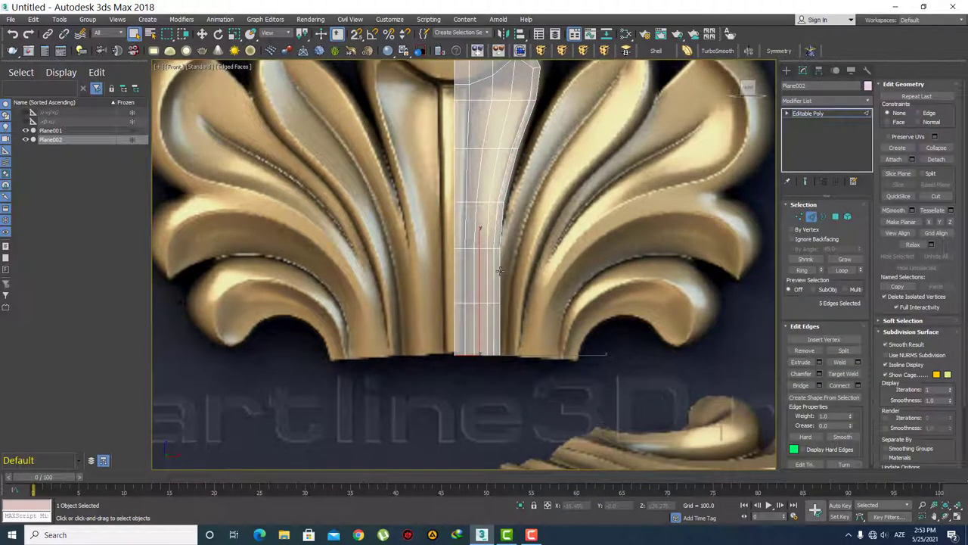
{"action": "left_click", "coordinate": [501, 273]}
{"action": "scroll", "coordinate": [503, 319], "scroll_direction": "up", "scroll_amount": 1}
{"action": "key", "text": "w"}
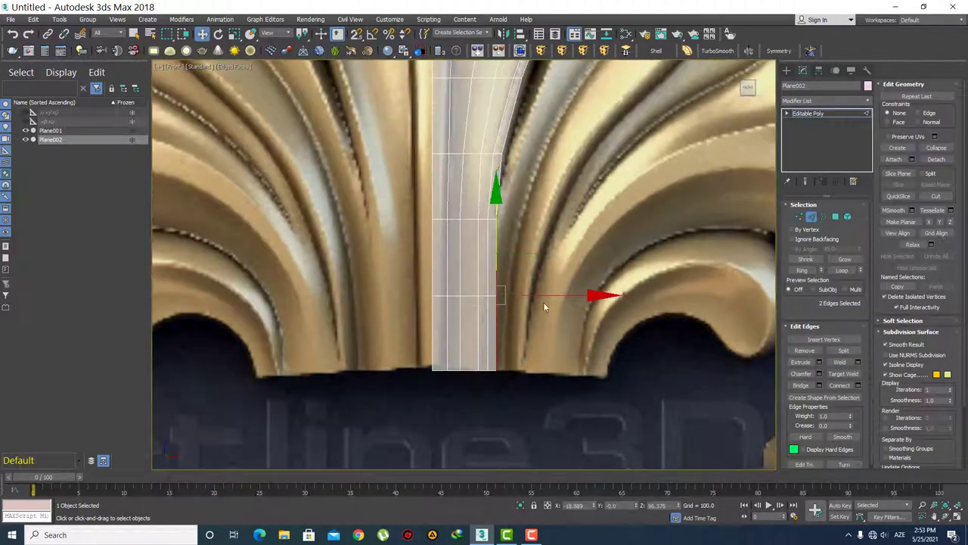
{"action": "left_click_drag", "start_coordinate": [543, 297], "coordinate": [585, 299], "text": "shift"}
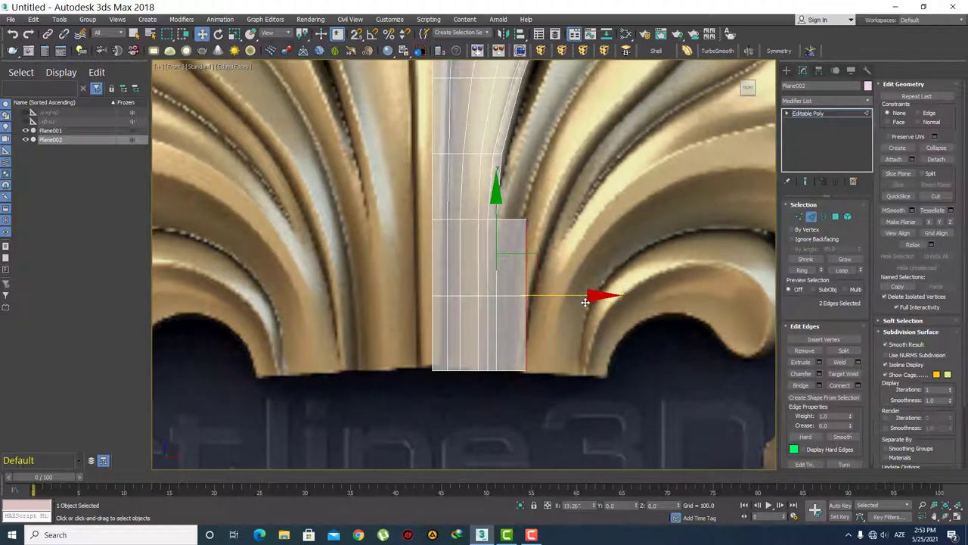
{"action": "left_click", "coordinate": [548, 317]}
{"action": "scroll", "coordinate": [548, 311], "scroll_direction": "down", "scroll_amount": 2}
{"action": "scroll", "coordinate": [575, 249], "scroll_direction": "down", "scroll_amount": 2}
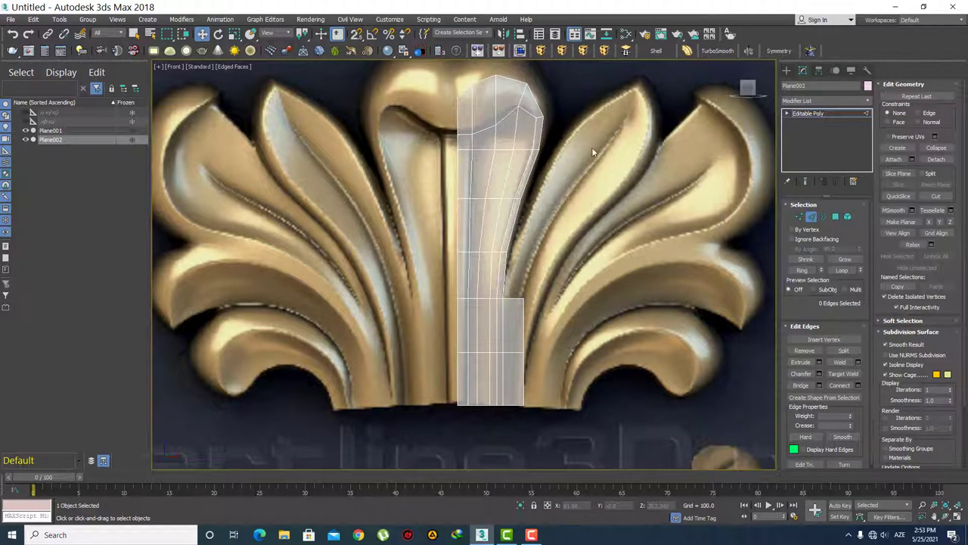
{"action": "scroll", "coordinate": [564, 333], "scroll_direction": "up", "scroll_amount": 3}
Step: Move the new strip's right-edge vertex out to meet the flaring leaf
{"action": "key", "text": "1"}
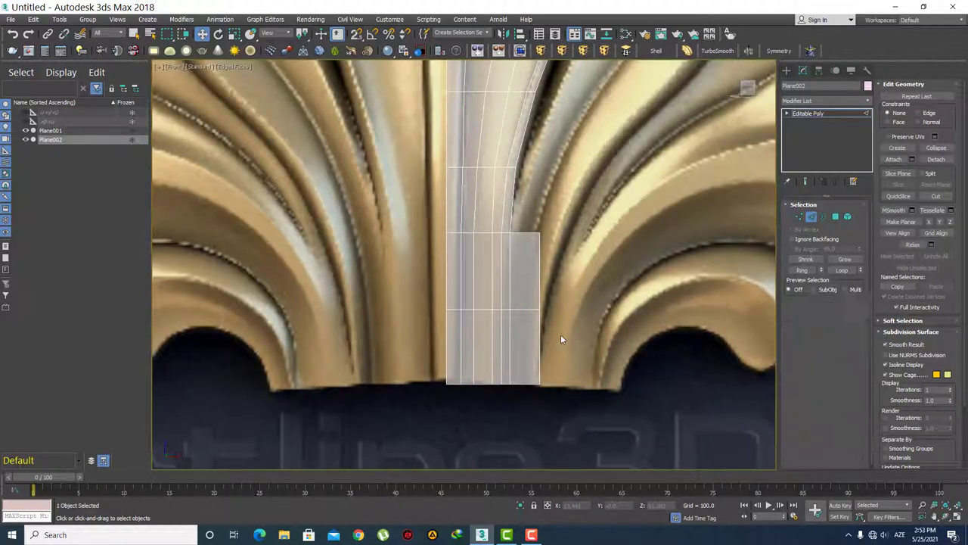
{"action": "left_click_drag", "start_coordinate": [560, 329], "coordinate": [529, 301]}
{"action": "left_click_drag", "start_coordinate": [587, 306], "coordinate": [572, 203]}
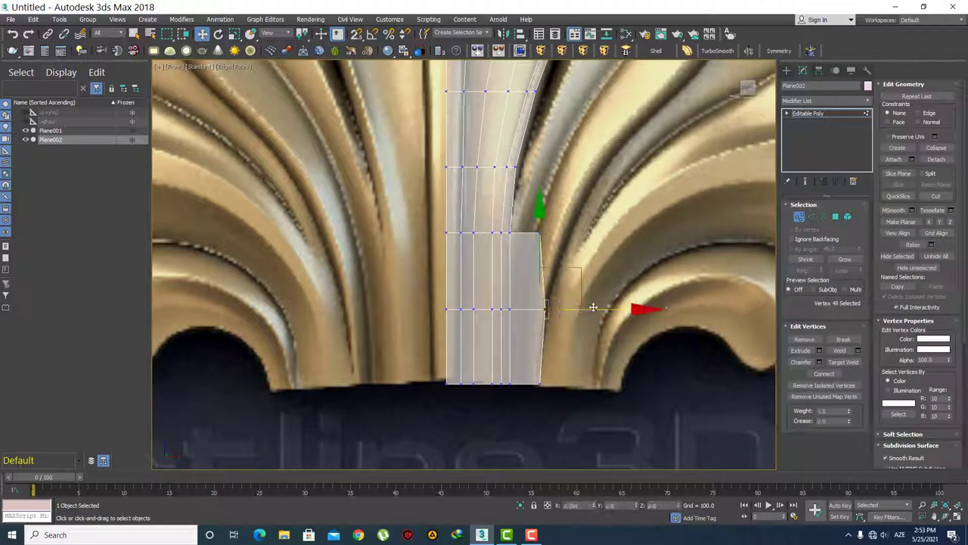
{"action": "left_click_drag", "start_coordinate": [583, 306], "coordinate": [609, 310]}
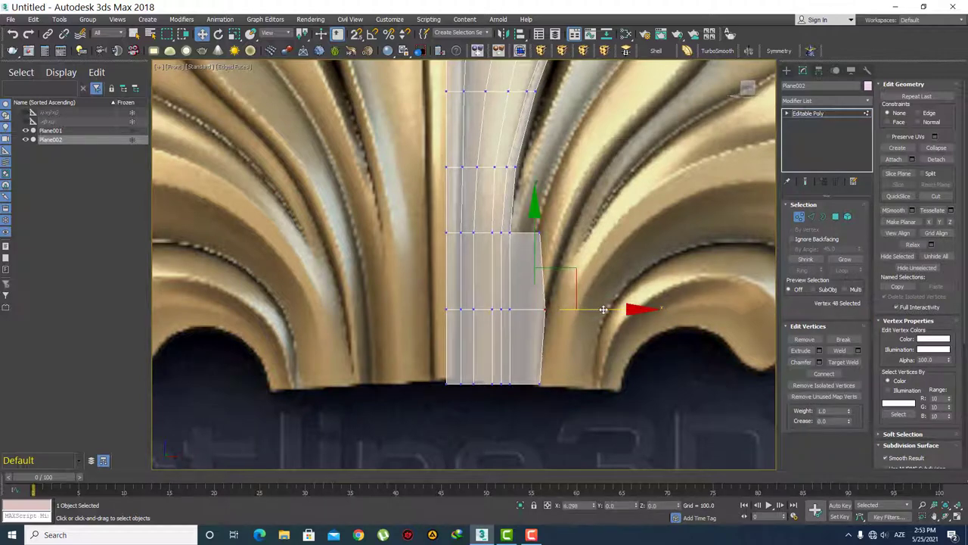
{"action": "scroll", "coordinate": [585, 227], "scroll_direction": "down", "scroll_amount": 2}
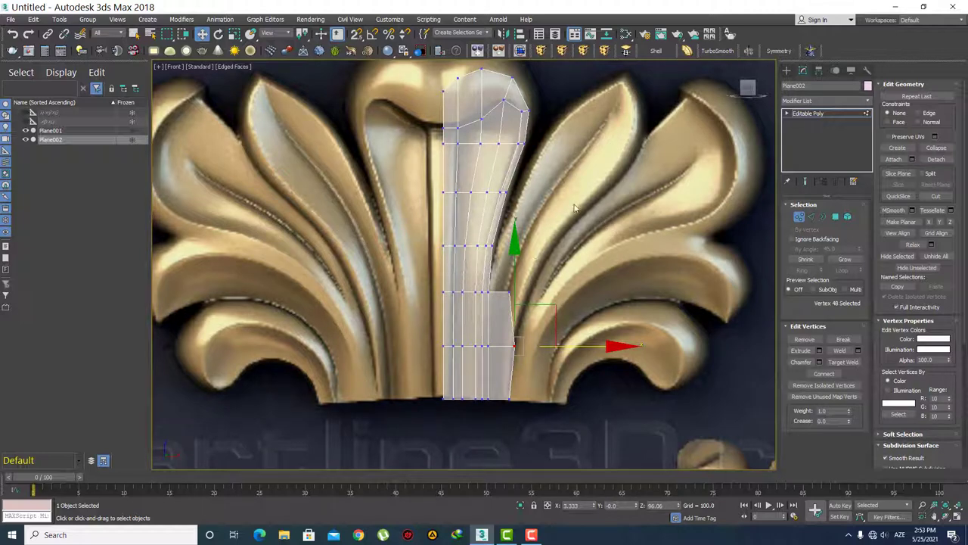
Step: Pull the strip's lower corner vertex right and down to match the leaf's edge
{"action": "left_click", "coordinate": [508, 294]}
{"action": "scroll", "coordinate": [530, 310], "scroll_direction": "up", "scroll_amount": 2}
{"action": "left_click_drag", "start_coordinate": [565, 280], "coordinate": [594, 282]}
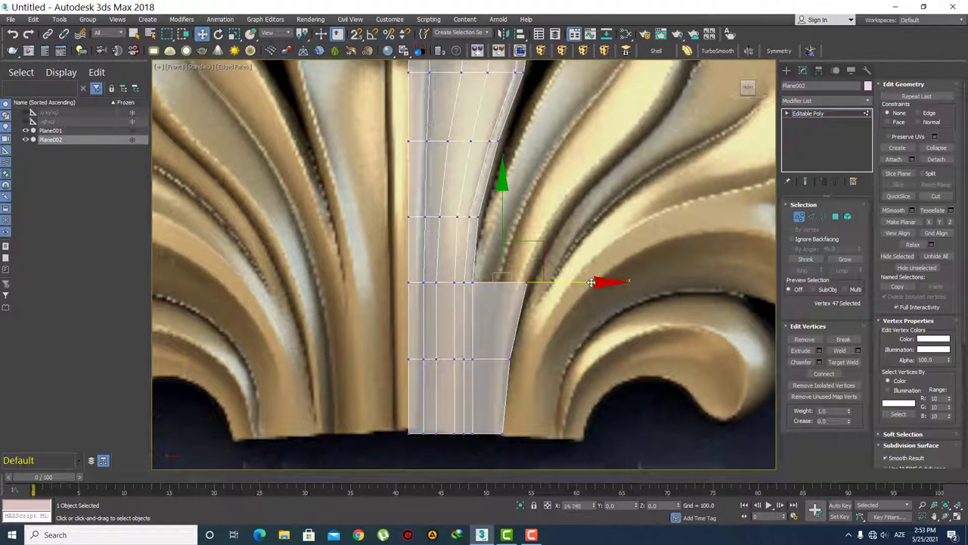
{"action": "left_click", "coordinate": [557, 316]}
{"action": "middle_click_drag", "start_coordinate": [558, 316], "coordinate": [544, 336]}
{"action": "left_click", "coordinate": [516, 303]}
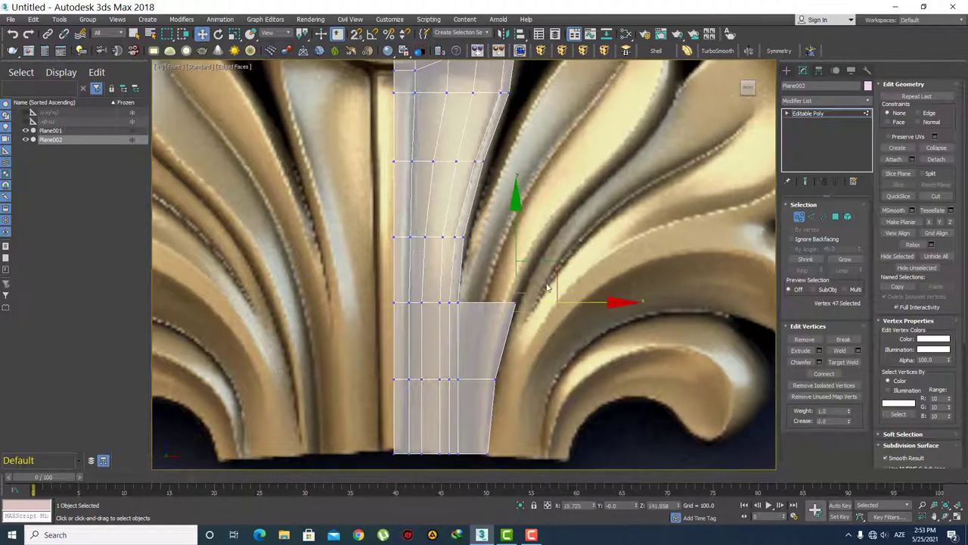
{"action": "left_click_drag", "start_coordinate": [548, 287], "coordinate": [542, 309]}
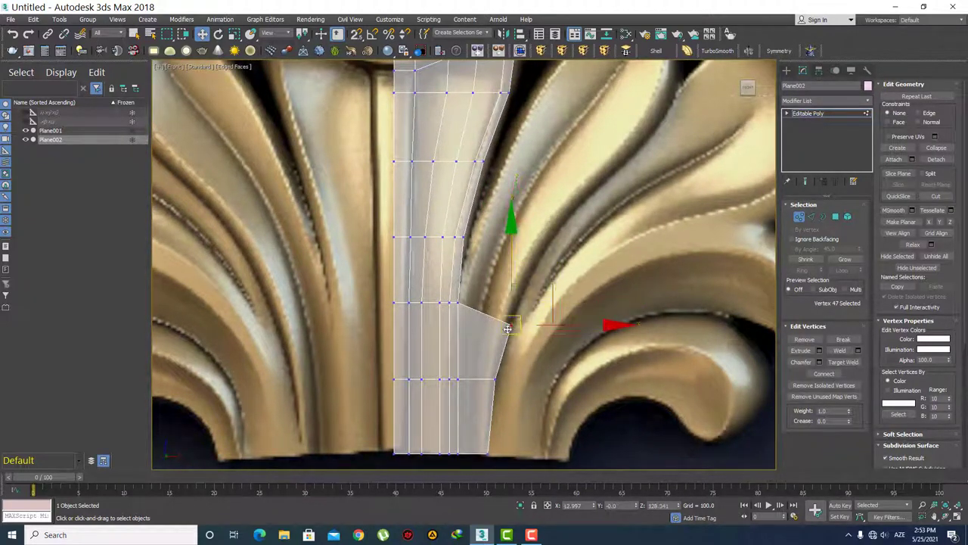
{"action": "middle_click_drag", "start_coordinate": [529, 355], "coordinate": [521, 298]}
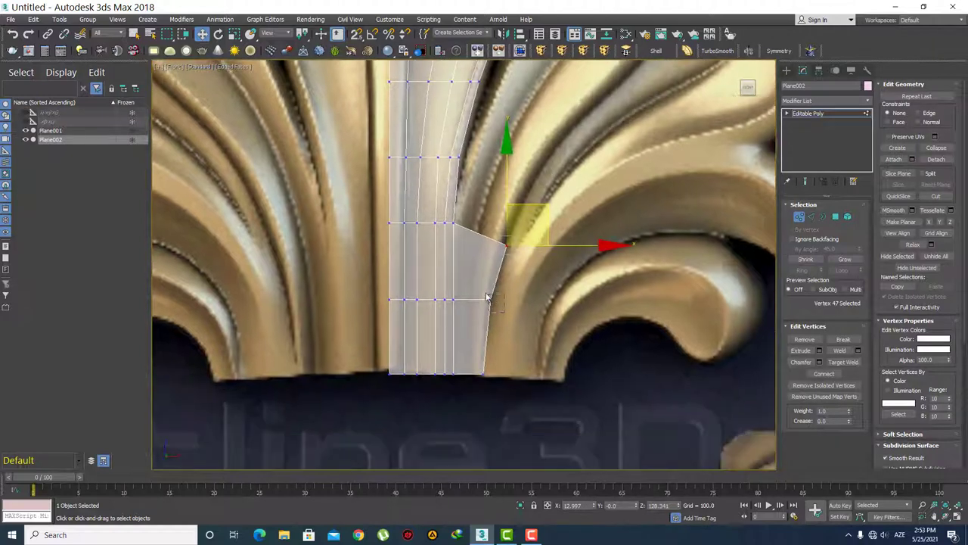
{"action": "scroll", "coordinate": [503, 393], "scroll_direction": "up", "scroll_amount": 2}
{"action": "scroll", "coordinate": [513, 320], "scroll_direction": "up", "scroll_amount": 2}
Step: Extrude the corner edge up-right in stages to the leaf tip, then select the strip's long edges
{"action": "scroll", "coordinate": [489, 338], "scroll_direction": "up", "scroll_amount": 1}
{"action": "key", "text": "2"}
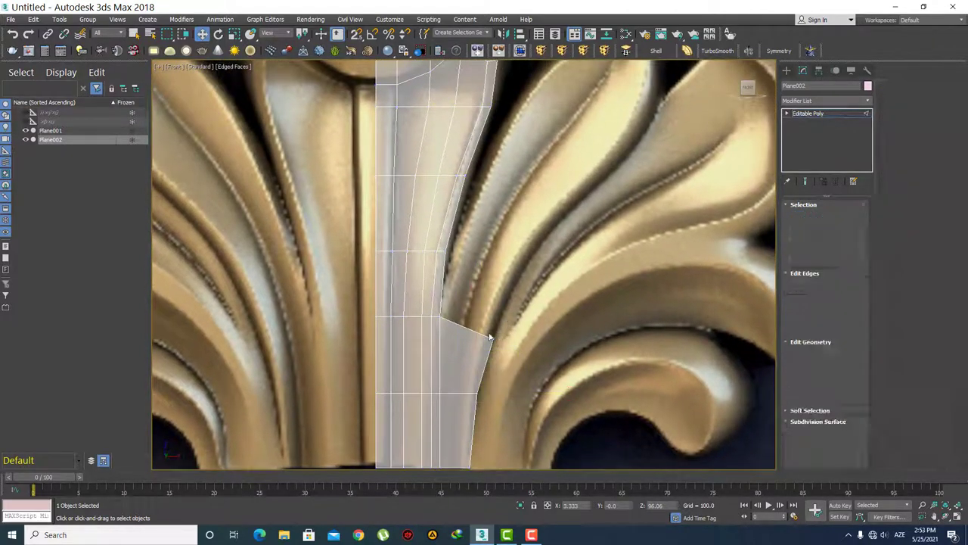
{"action": "left_click", "coordinate": [467, 330]}
{"action": "mouse_move", "coordinate": [488, 306]}
{"action": "left_mouse_down", "text": "shift"}
{"action": "mouse_move", "coordinate": [566, 151]}
{"action": "mouse_move", "coordinate": [594, 123]}
{"action": "left_mouse_up", "text": "shift"}
{"action": "middle_click_drag", "start_coordinate": [540, 225], "coordinate": [509, 284]}
{"action": "left_click_drag", "start_coordinate": [572, 167], "coordinate": [605, 106], "text": "shift"}
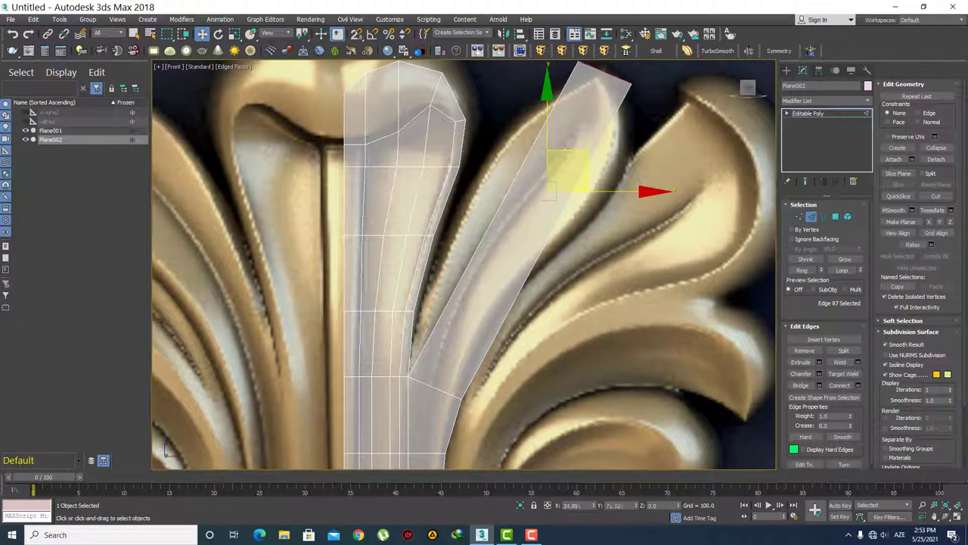
{"action": "left_click_drag", "start_coordinate": [568, 167], "coordinate": [616, 68], "text": "shift"}
{"action": "scroll", "coordinate": [549, 263], "scroll_direction": "down", "scroll_amount": 3}
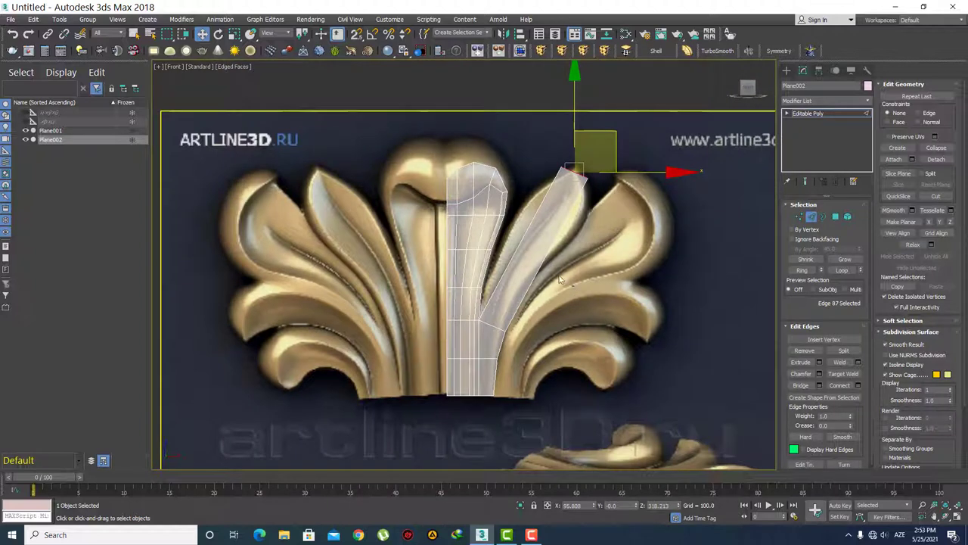
{"action": "left_click", "coordinate": [539, 241]}
{"action": "left_click", "coordinate": [566, 204], "text": "ctrl"}
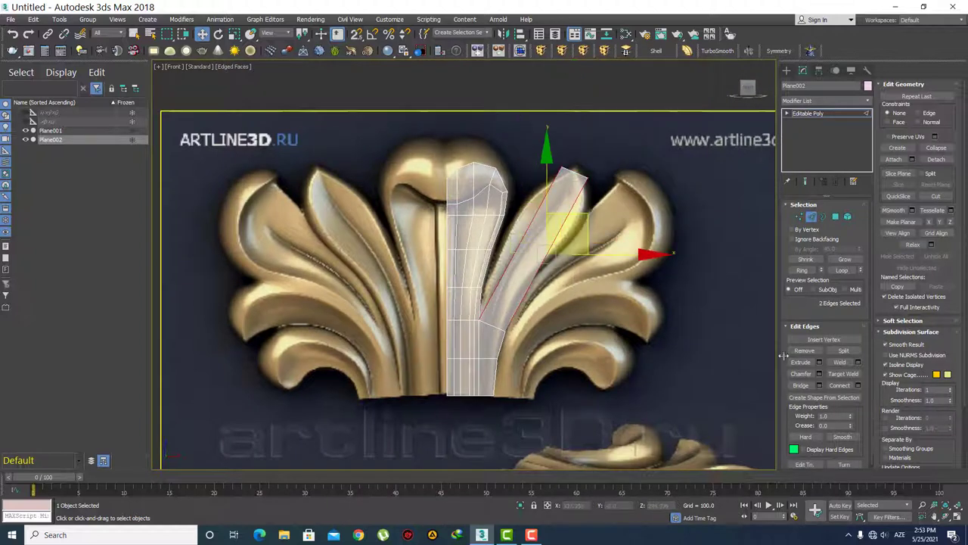
Step: Connect the leaf strip's two long edges with 3 segments
{"action": "left_click", "coordinate": [859, 387]}
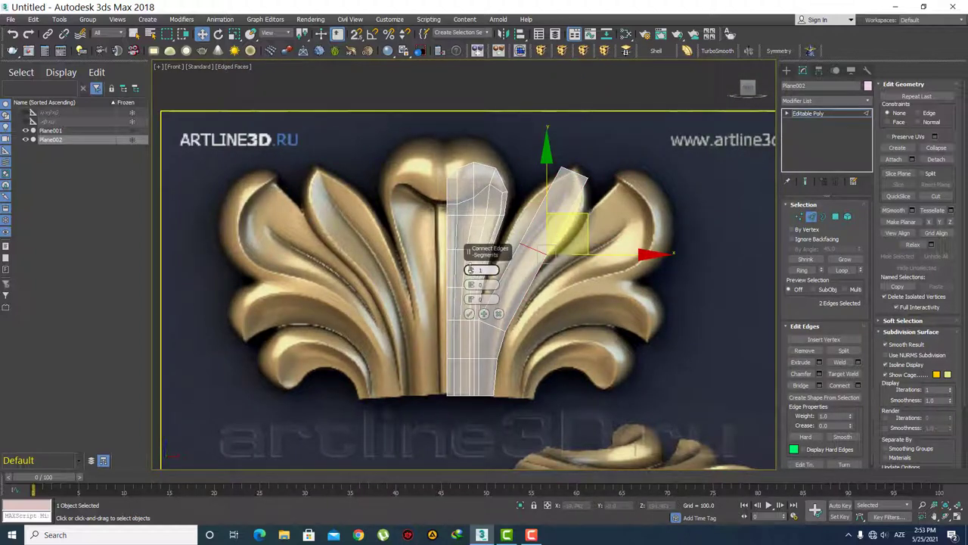
{"action": "left_click_drag", "start_coordinate": [470, 270], "coordinate": [469, 261]}
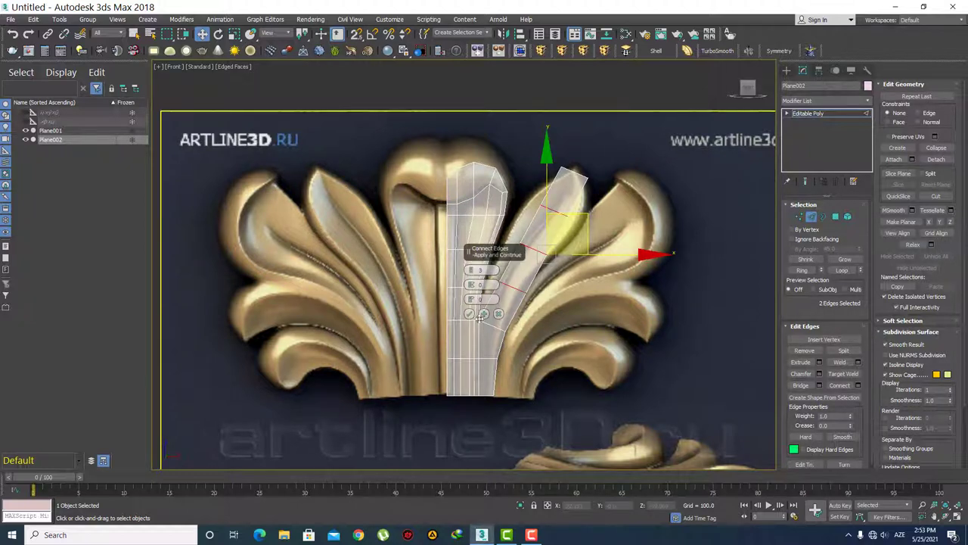
{"action": "left_click", "coordinate": [470, 313]}
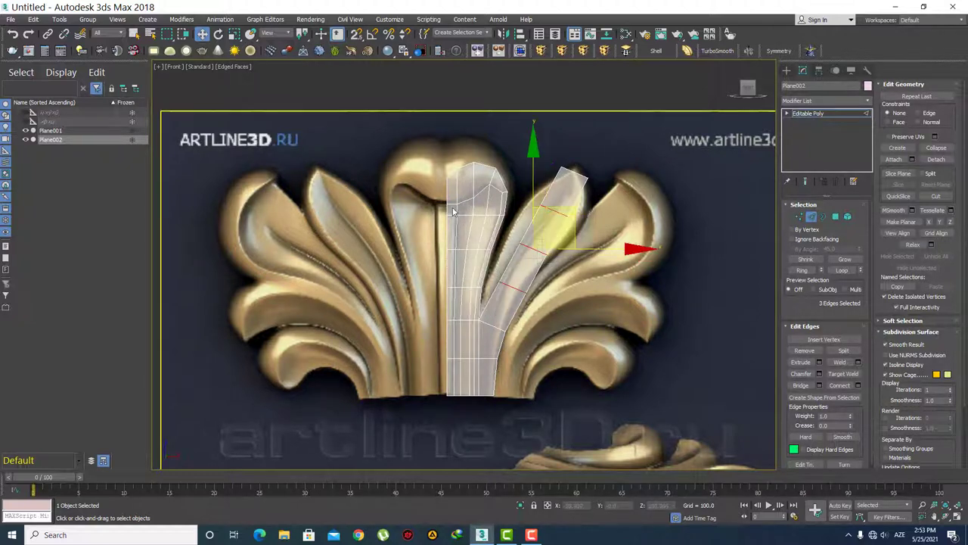
{"action": "scroll", "coordinate": [454, 211], "scroll_direction": "up", "scroll_amount": 3}
{"action": "scroll", "coordinate": [513, 299], "scroll_direction": "up", "scroll_amount": 3}
Step: Drag the strip's middle and upper-right vertices onto the leaf's outline
{"action": "key", "text": "1"}
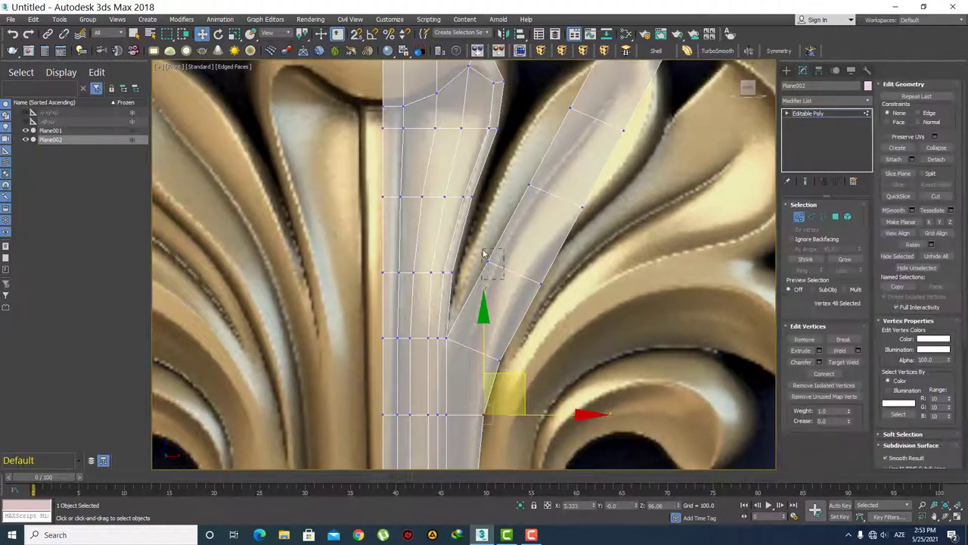
{"action": "left_click_drag", "start_coordinate": [484, 253], "coordinate": [543, 210]}
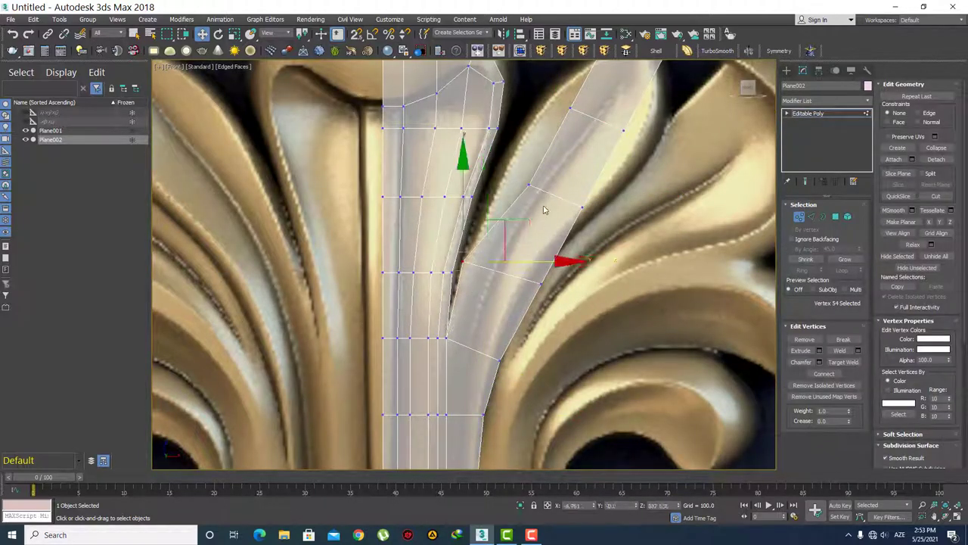
{"action": "left_click", "coordinate": [529, 185]}
{"action": "left_click_drag", "start_coordinate": [586, 184], "coordinate": [552, 184]}
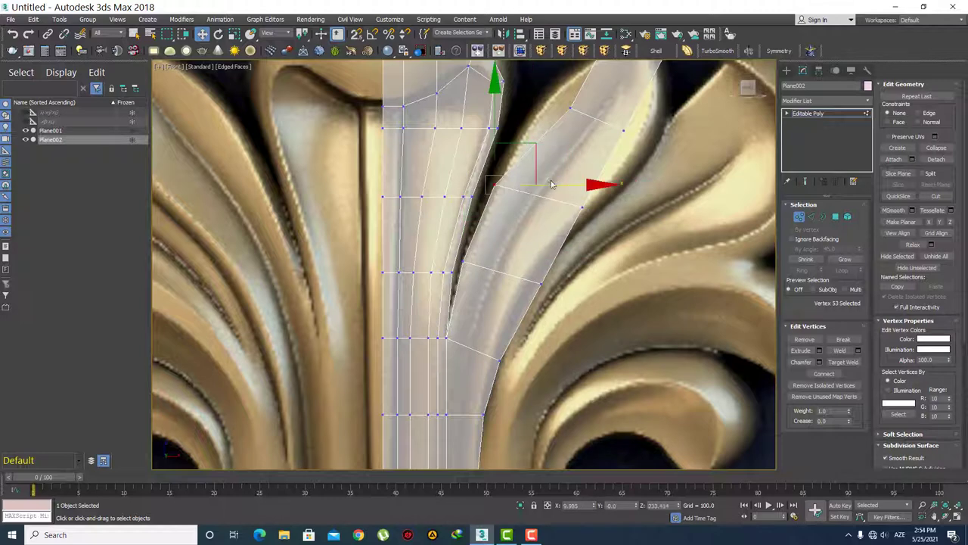
{"action": "scroll", "coordinate": [552, 184], "scroll_direction": "down", "scroll_amount": 2}
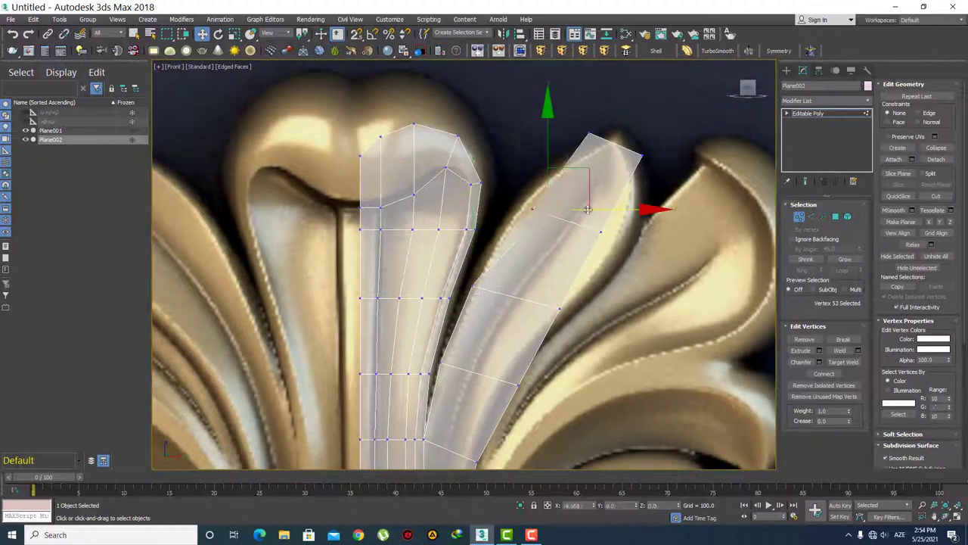
{"action": "scroll", "coordinate": [541, 284], "scroll_direction": "down", "scroll_amount": 2}
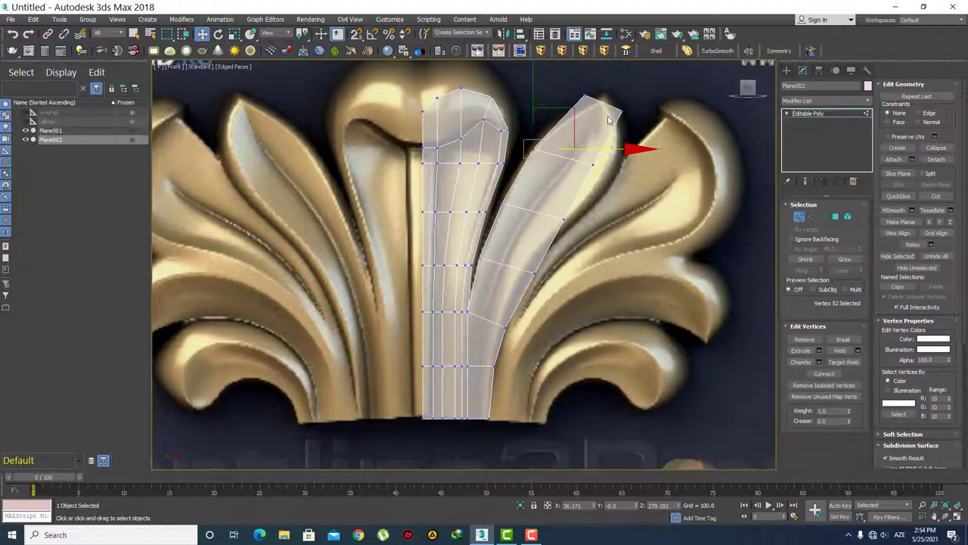
{"action": "middle_click_drag", "start_coordinate": [547, 324], "coordinate": [549, 301]}
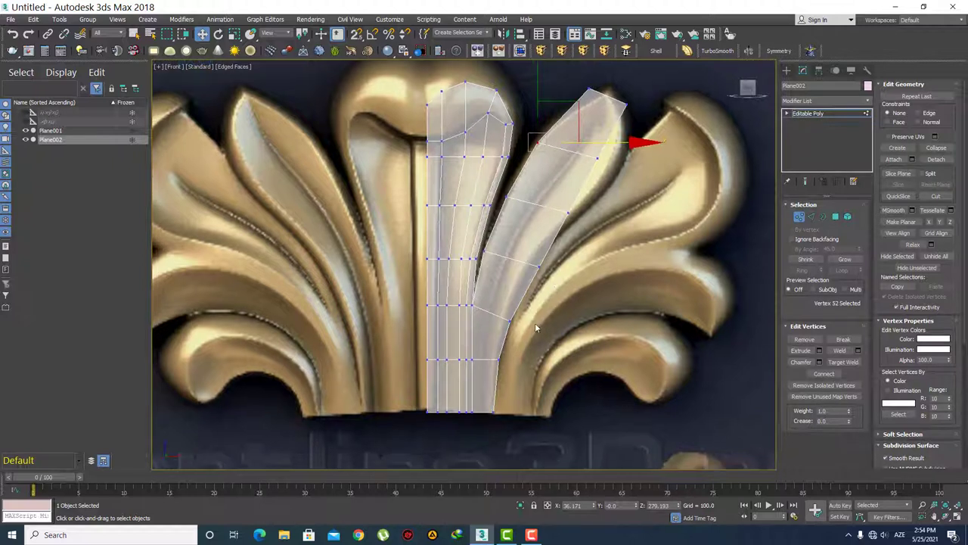
{"action": "left_click", "coordinate": [509, 323]}
{"action": "left_click", "coordinate": [541, 263]}
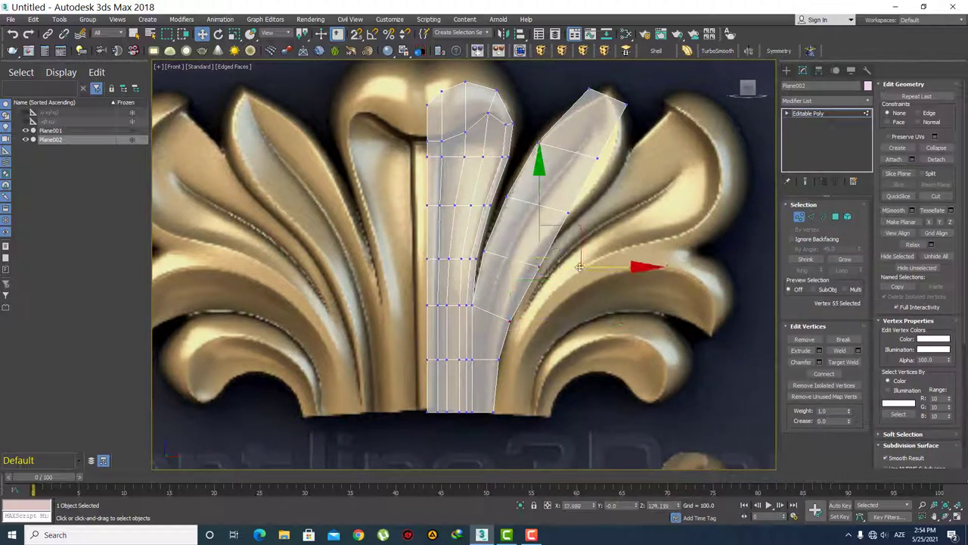
{"action": "left_click_drag", "start_coordinate": [579, 269], "coordinate": [580, 238]}
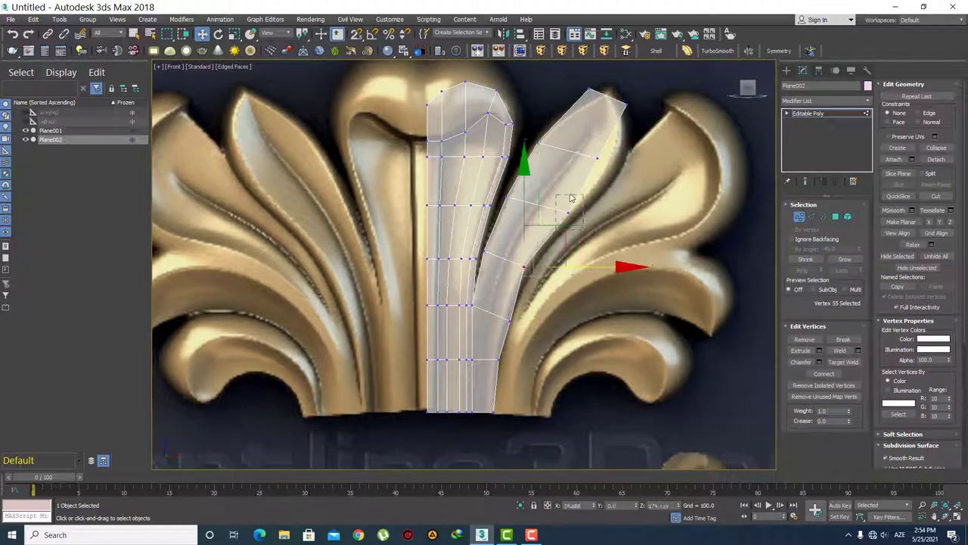
{"action": "scroll", "coordinate": [571, 198], "scroll_direction": "up", "scroll_amount": 4}
{"action": "left_click", "coordinate": [570, 232]}
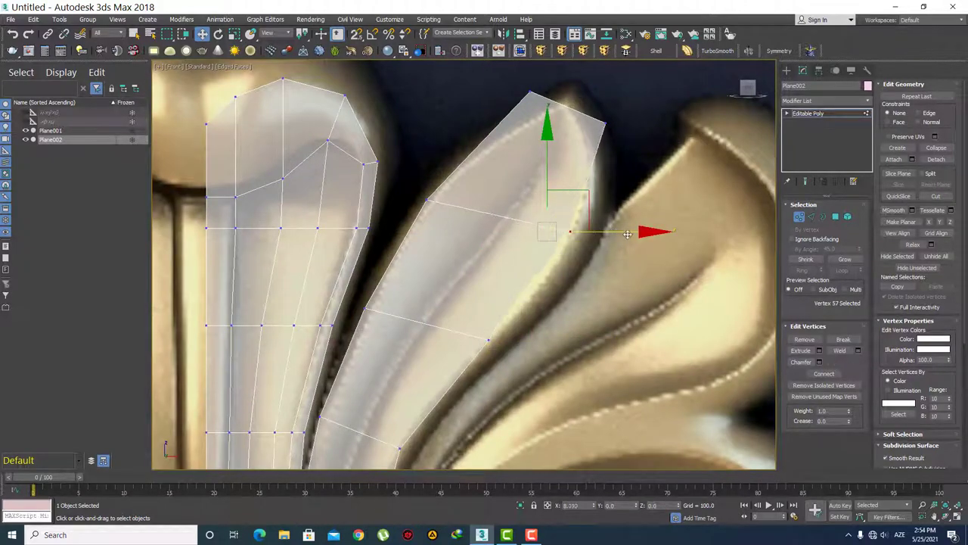
{"action": "left_click_drag", "start_coordinate": [627, 234], "coordinate": [655, 233]}
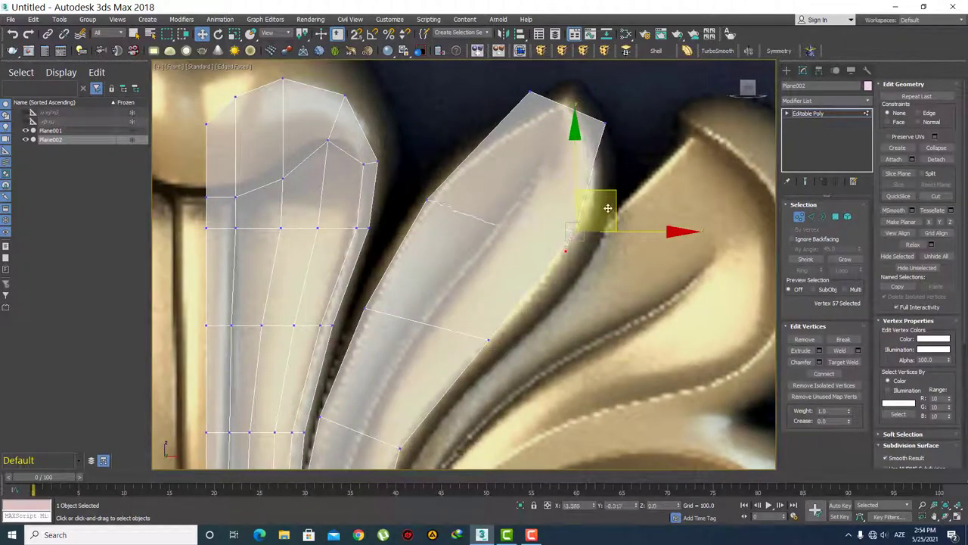
{"action": "left_click", "coordinate": [615, 199]}
Step: Move the strip's top vertices onto the leaf's pointed tip
{"action": "left_click_drag", "start_coordinate": [592, 113], "coordinate": [589, 84]}
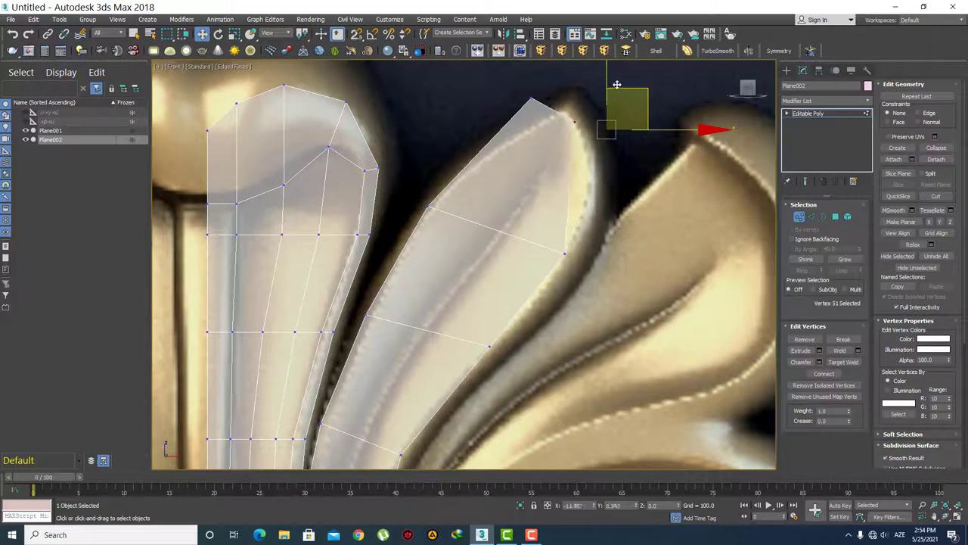
{"action": "left_click", "coordinate": [532, 99]}
{"action": "left_click_drag", "start_coordinate": [577, 70], "coordinate": [602, 81]}
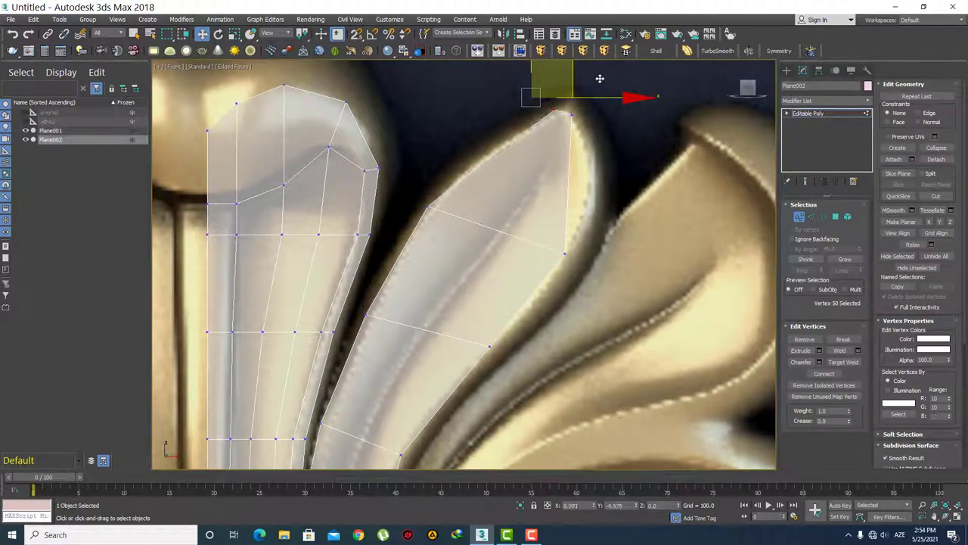
{"action": "left_click", "coordinate": [590, 230]}
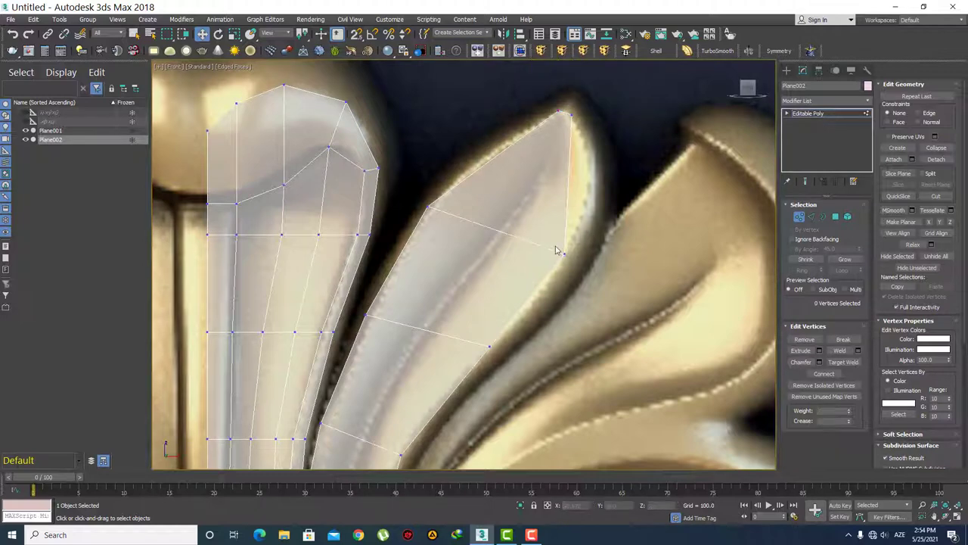
{"action": "scroll", "coordinate": [528, 185], "scroll_direction": "down", "scroll_amount": 5}
{"action": "scroll", "coordinate": [582, 245], "scroll_direction": "up", "scroll_amount": 4}
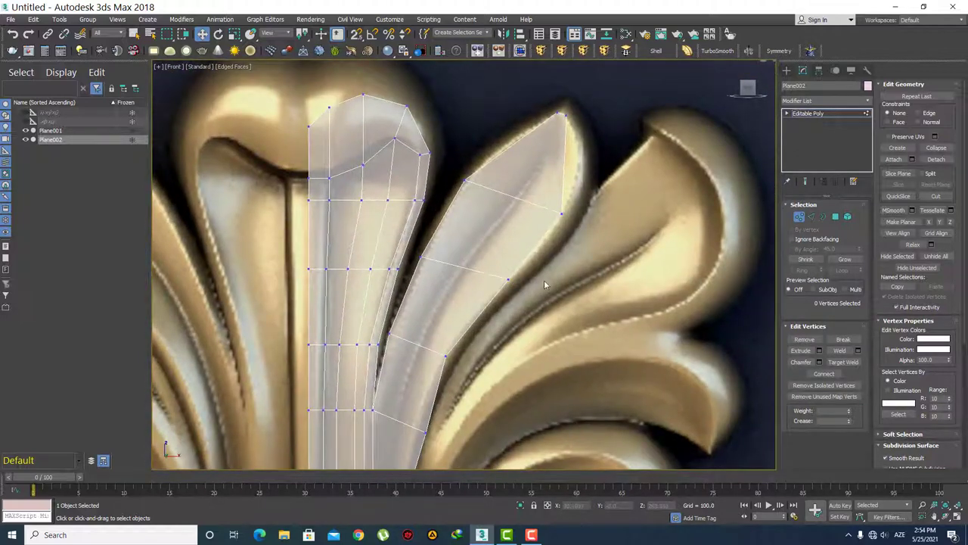
Step: Adjust the lower right-edge vertex and the inner-bend vertex to fit the leaf outline
{"action": "middle_click_drag", "start_coordinate": [544, 285], "coordinate": [589, 214]}
{"action": "left_click", "coordinate": [555, 211]}
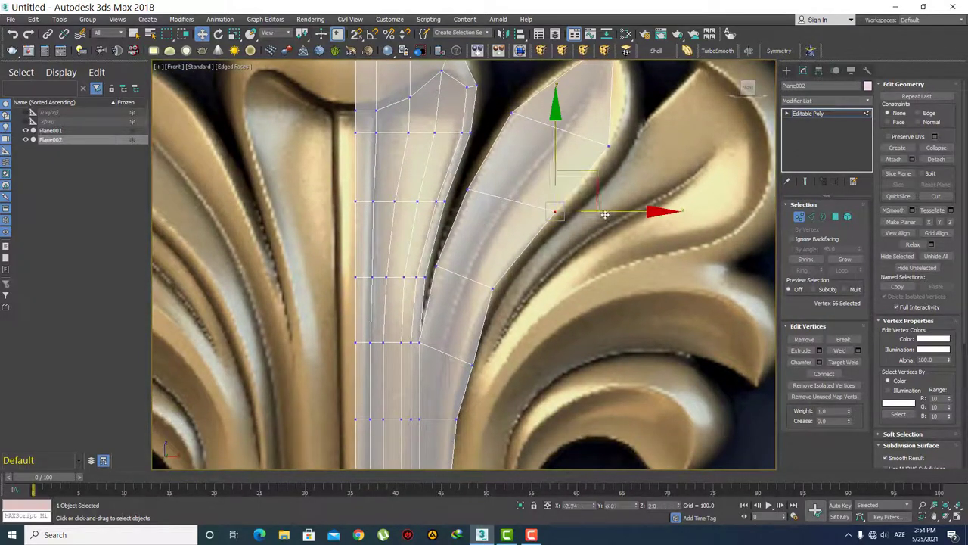
{"action": "left_click", "coordinate": [608, 146]}
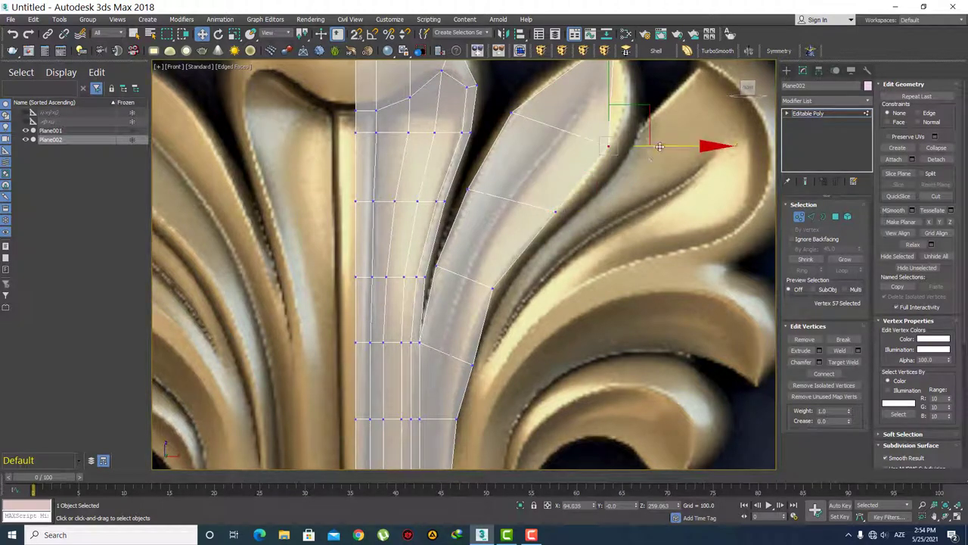
{"action": "left_click", "coordinate": [587, 268]}
{"action": "middle_click_drag", "start_coordinate": [587, 268], "coordinate": [673, 216]}
{"action": "left_click", "coordinate": [576, 236]}
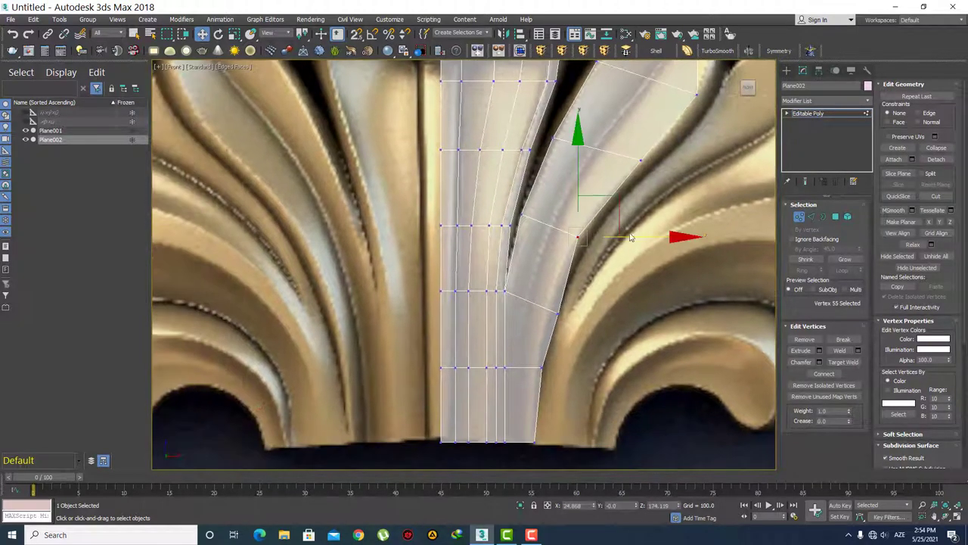
{"action": "left_click_drag", "start_coordinate": [634, 236], "coordinate": [632, 237]}
{"action": "left_click_drag", "start_coordinate": [623, 314], "coordinate": [551, 306]}
{"action": "left_click_drag", "start_coordinate": [615, 316], "coordinate": [605, 315]}
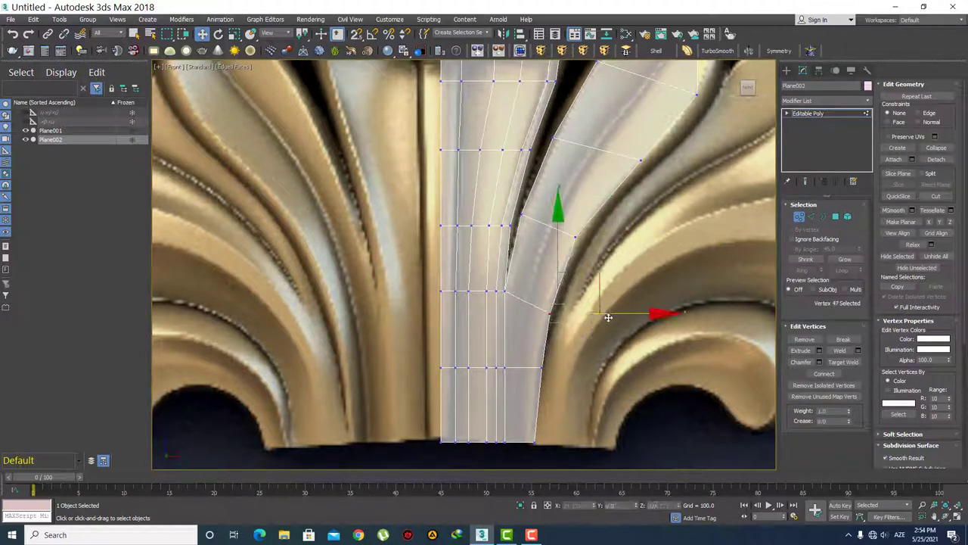
{"action": "left_click", "coordinate": [610, 295]}
{"action": "scroll", "coordinate": [562, 280], "scroll_direction": "down", "scroll_amount": 4}
{"action": "scroll", "coordinate": [568, 166], "scroll_direction": "down", "scroll_amount": 2}
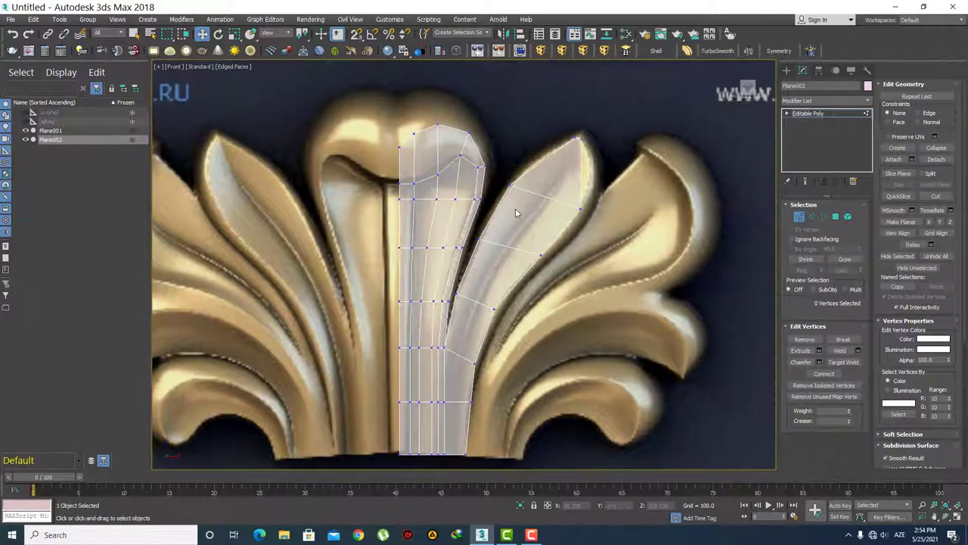
{"action": "key", "text": "2"}
{"action": "scroll", "coordinate": [545, 196], "scroll_direction": "up", "scroll_amount": 3}
Step: Connect the two top edges of the leaf strip with 1 segment
{"action": "key", "text": "q"}
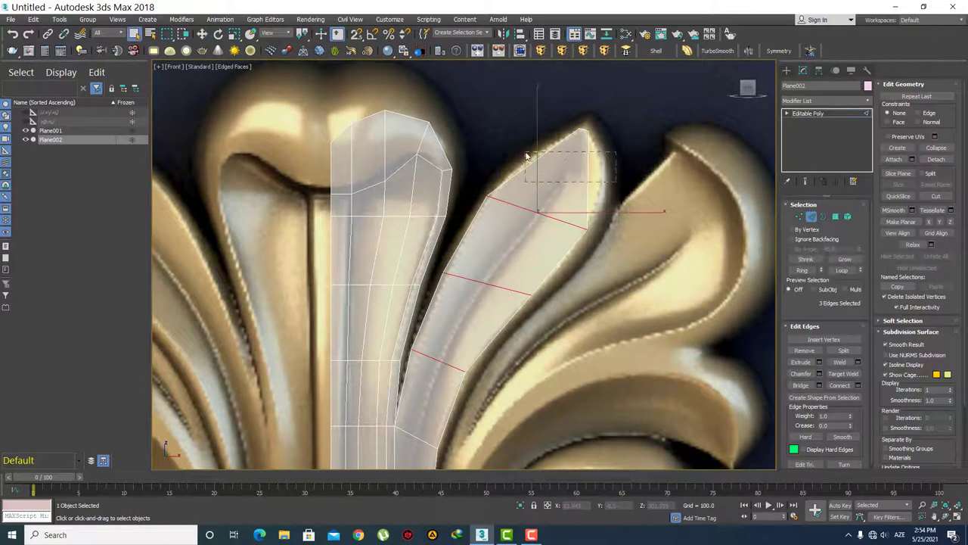
{"action": "left_click_drag", "start_coordinate": [527, 156], "coordinate": [528, 157]}
{"action": "left_click", "coordinate": [858, 385]}
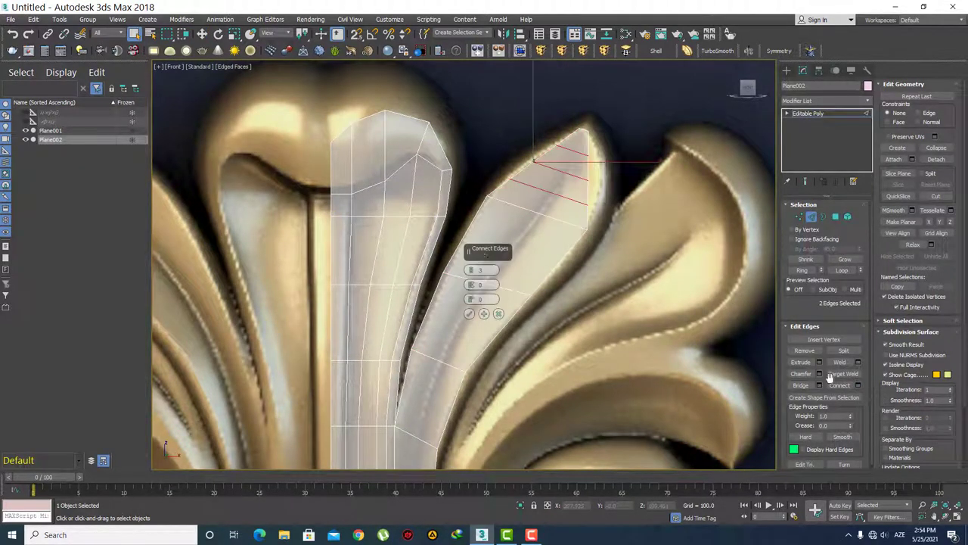
{"action": "double_click", "coordinate": [481, 270]}
{"action": "type", "text": "1"}
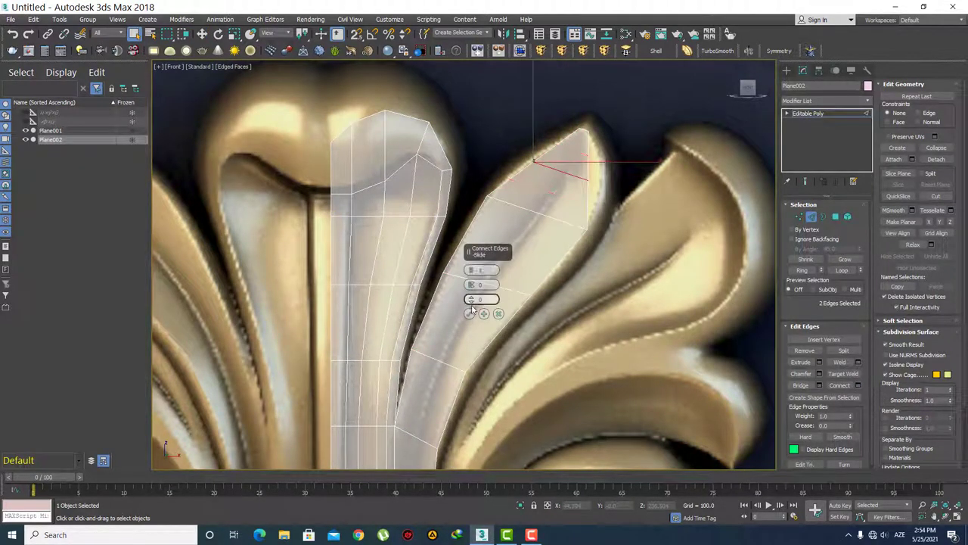
{"action": "left_click", "coordinate": [469, 313]}
Step: Pull the new vertex up-left to shape the leaf's pointed tip
{"action": "key", "text": "1"}
{"action": "key", "text": "w"}
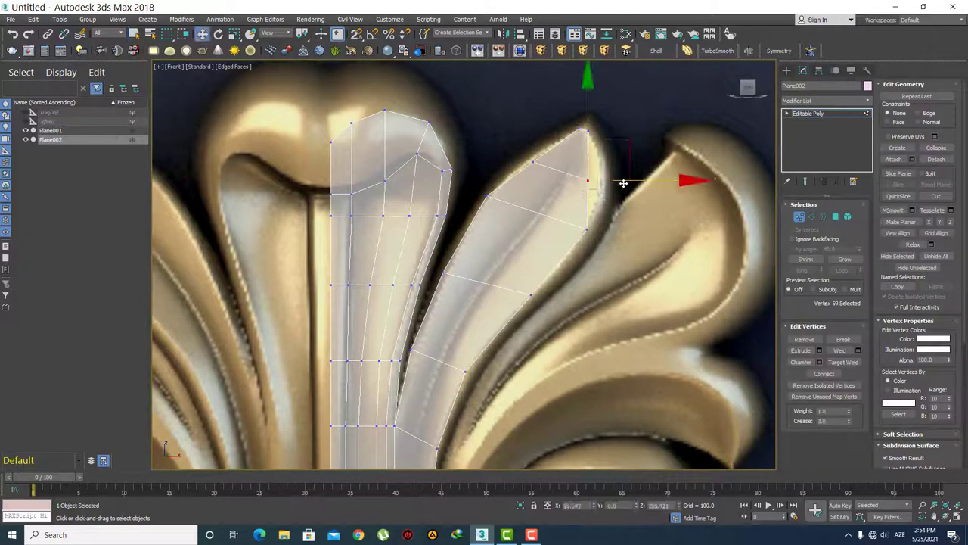
{"action": "left_click_drag", "start_coordinate": [605, 166], "coordinate": [551, 147]}
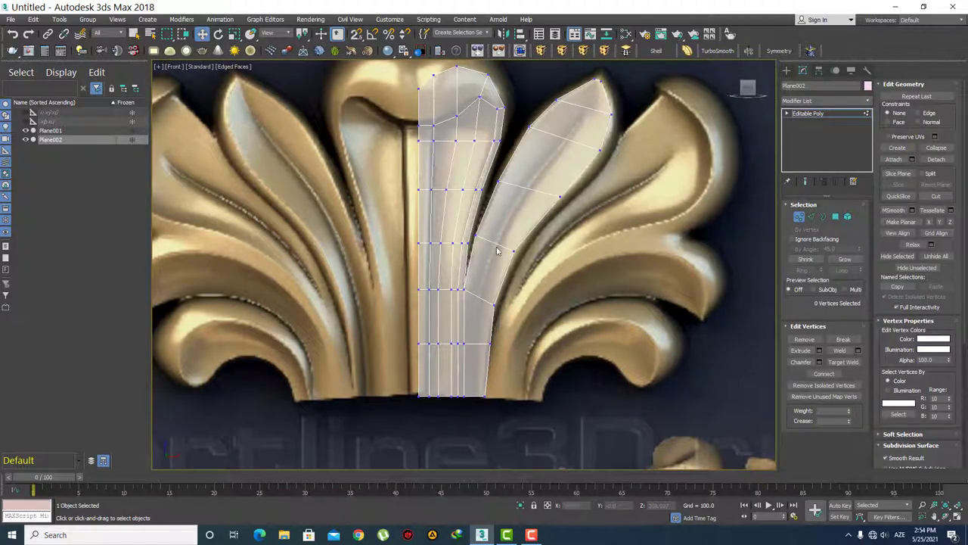
{"action": "middle_click_drag", "start_coordinate": [529, 231], "coordinate": [532, 254]}
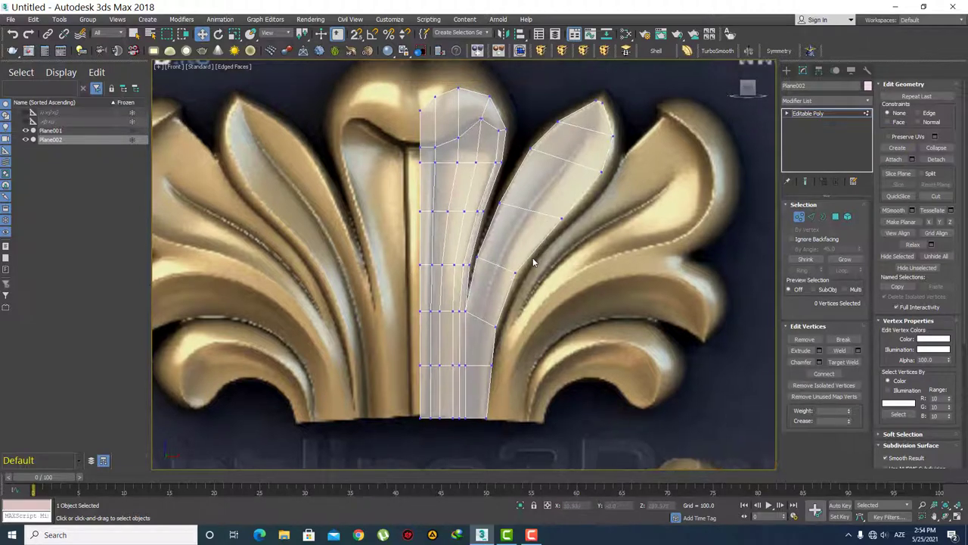
Step: Ring-select the crosswise edges across the right leaf
{"action": "key", "text": "2"}
{"action": "left_click", "coordinate": [537, 214]}
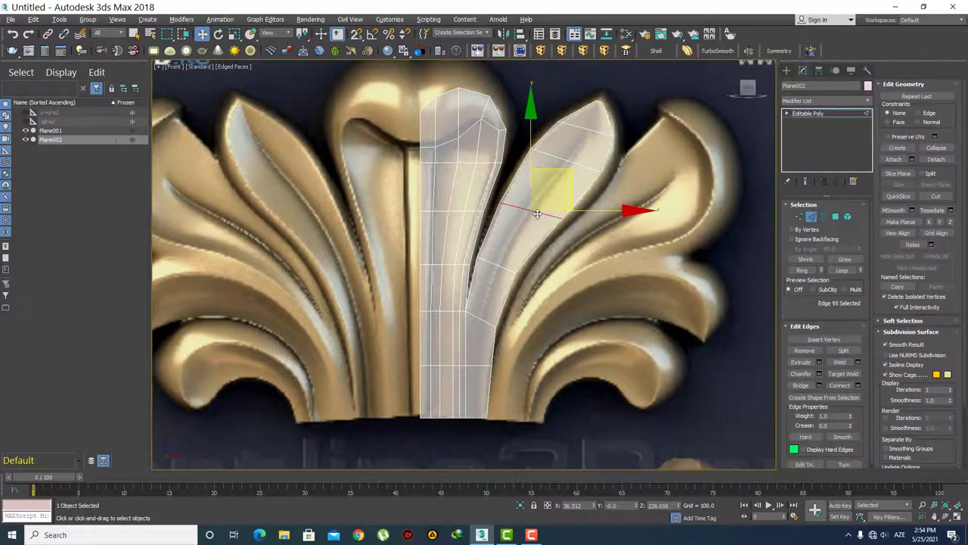
{"action": "key", "text": "alt+r"}
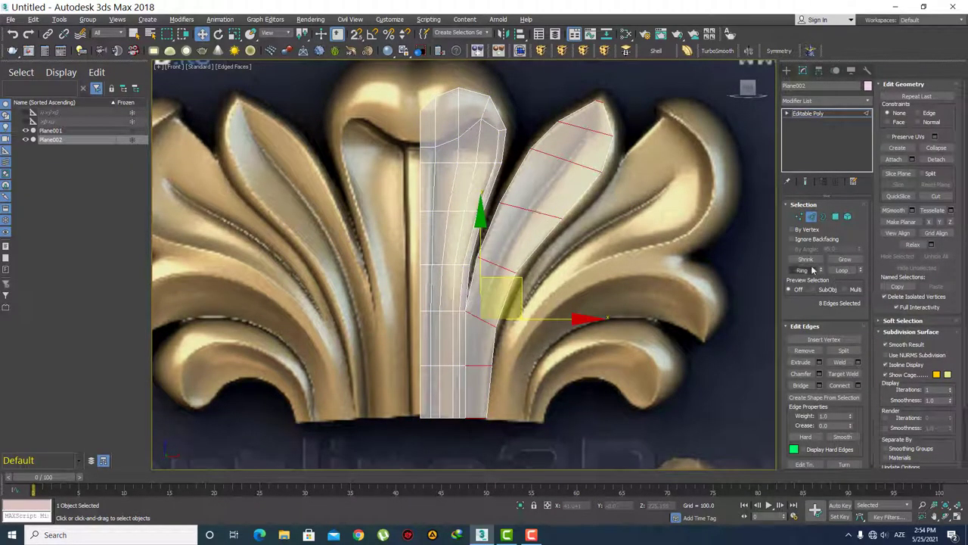
{"action": "key", "text": "q"}
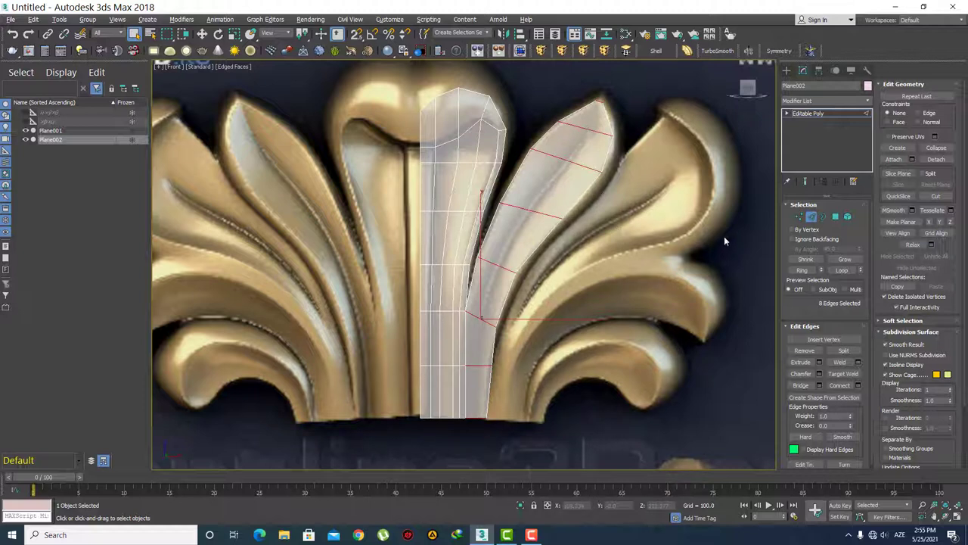
Step: Connect the selected cross edges to add one lengthwise edge through the right leaf strip
{"action": "left_click", "coordinate": [858, 386]}
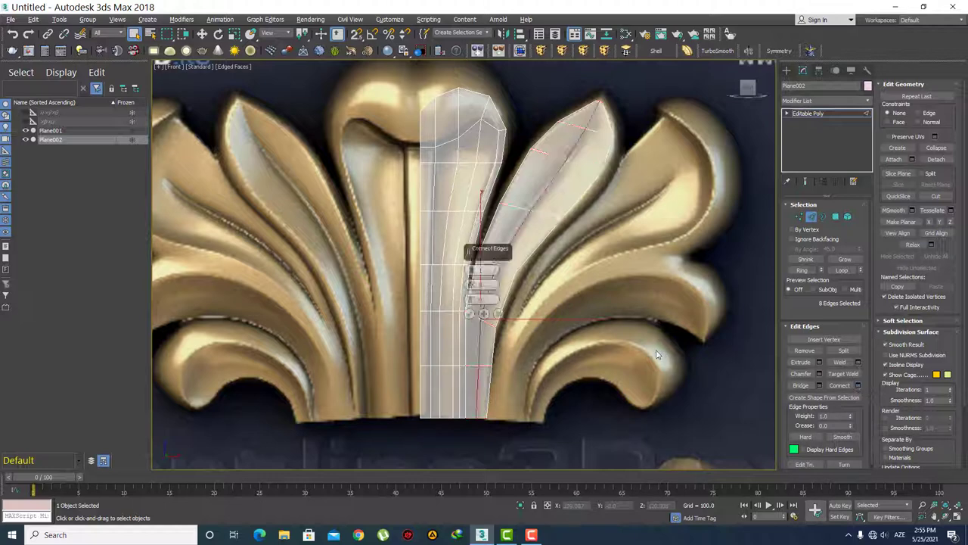
{"action": "left_click", "coordinate": [469, 313]}
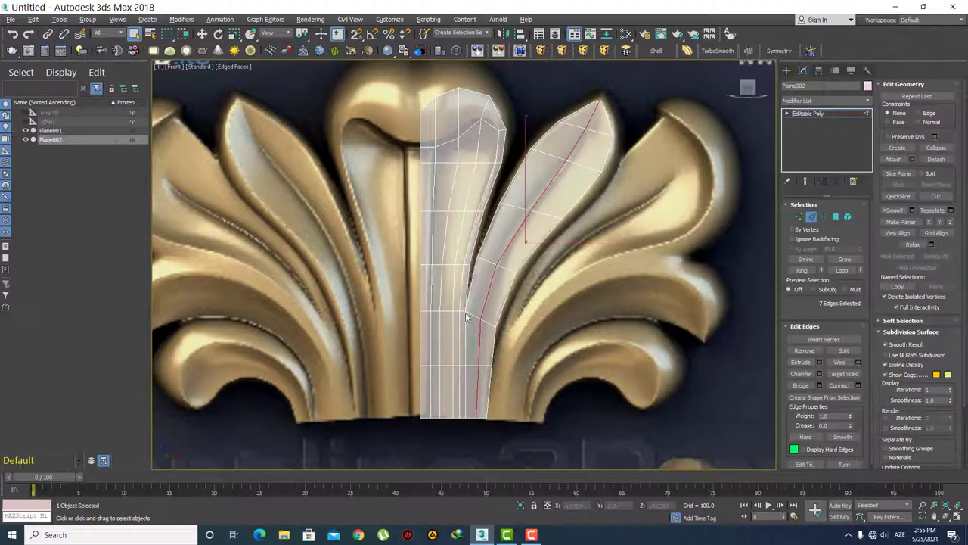
{"action": "scroll", "coordinate": [622, 160], "scroll_direction": "up", "scroll_amount": 3}
Step: Fit the strip's tip, inner-curve and bend vertices, shifting the bend vertices slightly right onto the leaf
{"action": "key", "text": "1"}
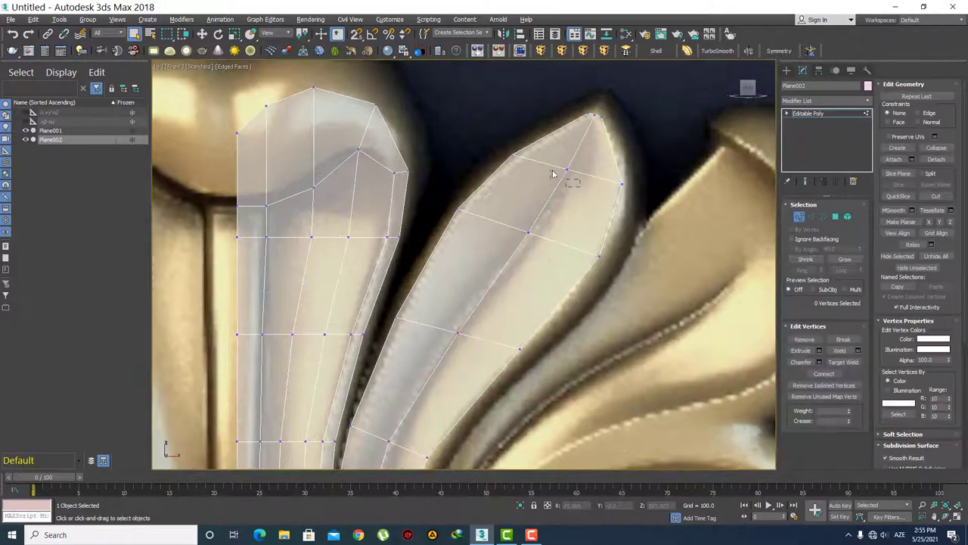
{"action": "left_click", "coordinate": [566, 171]}
{"action": "key", "text": "w"}
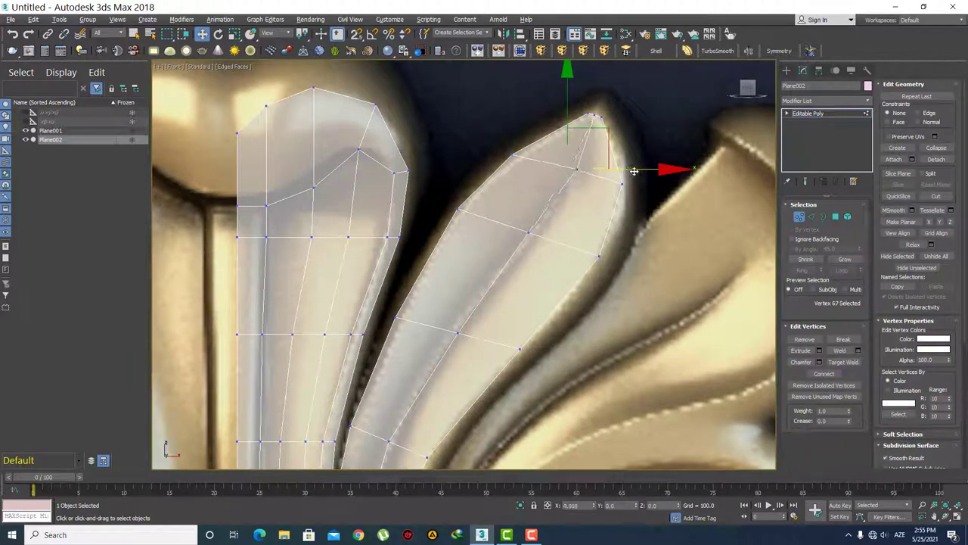
{"action": "left_click", "coordinate": [528, 232]}
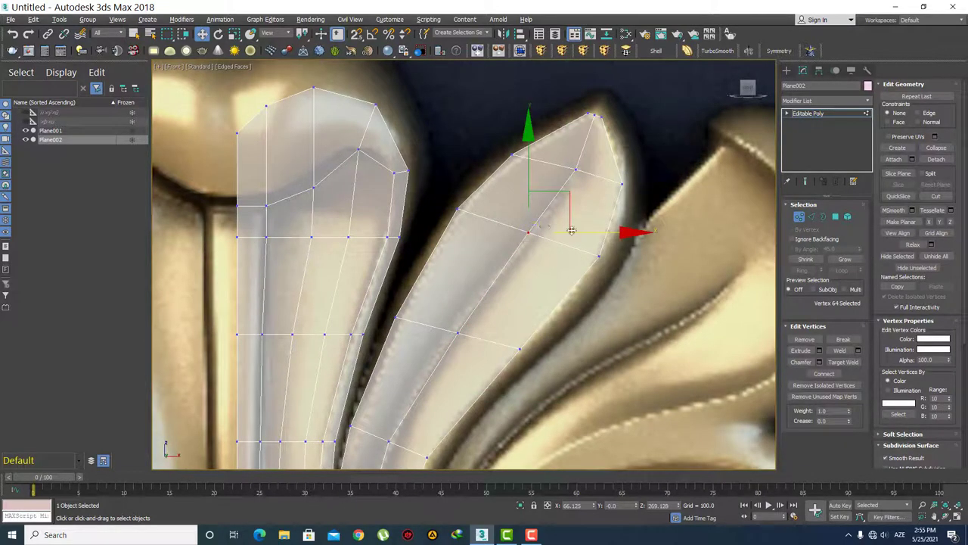
{"action": "left_click", "coordinate": [530, 306]}
{"action": "middle_click_drag", "start_coordinate": [529, 306], "coordinate": [448, 281]}
{"action": "left_click", "coordinate": [462, 264]}
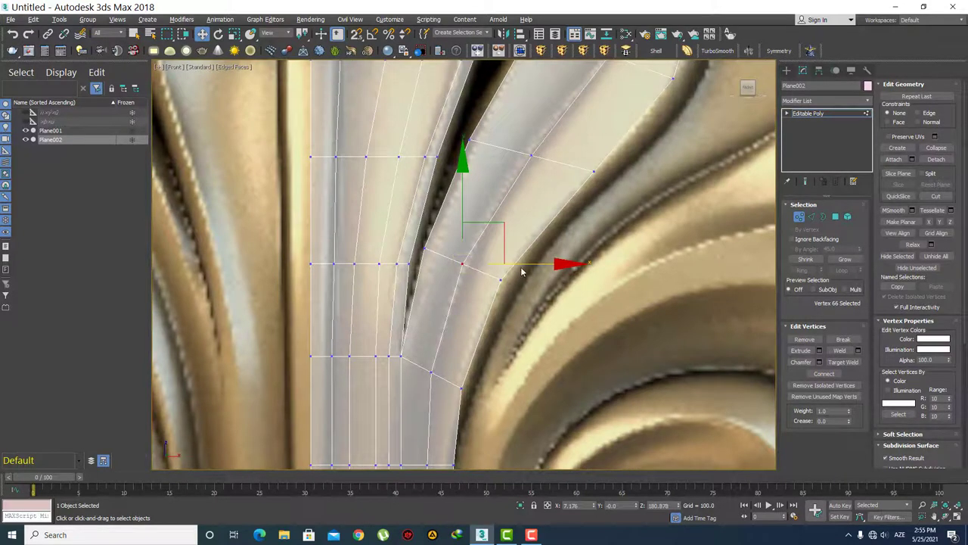
{"action": "left_click", "coordinate": [529, 310]}
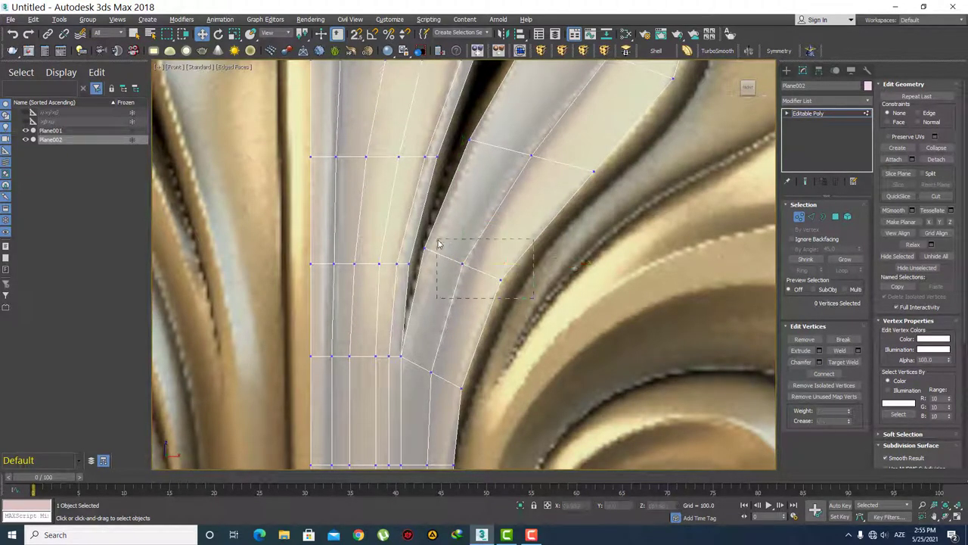
{"action": "left_click_drag", "start_coordinate": [437, 242], "coordinate": [420, 231]}
{"action": "left_click_drag", "start_coordinate": [525, 266], "coordinate": [529, 265]}
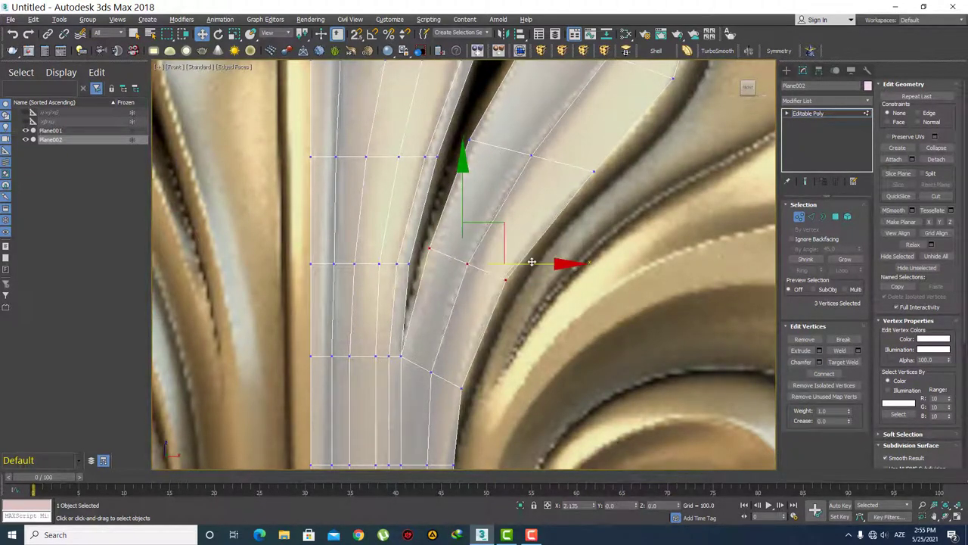
{"action": "left_click", "coordinate": [522, 315]}
Step: Move a vertex on the strip's lower edge row left to match the leaf edge
{"action": "scroll", "coordinate": [522, 314], "scroll_direction": "down", "scroll_amount": 5}
{"action": "middle_click_drag", "start_coordinate": [522, 315], "coordinate": [542, 198]}
{"action": "scroll", "coordinate": [532, 250], "scroll_direction": "up", "scroll_amount": 2}
{"action": "scroll", "coordinate": [534, 255], "scroll_direction": "up", "scroll_amount": 1}
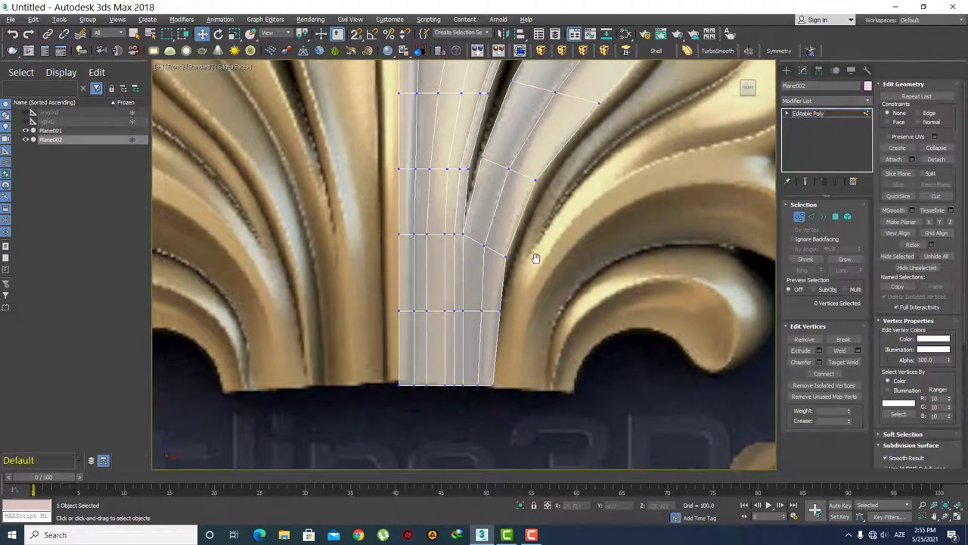
{"action": "scroll", "coordinate": [484, 318], "scroll_direction": "up", "scroll_amount": 2}
{"action": "left_click", "coordinate": [480, 305]}
{"action": "left_click_drag", "start_coordinate": [537, 306], "coordinate": [525, 305]}
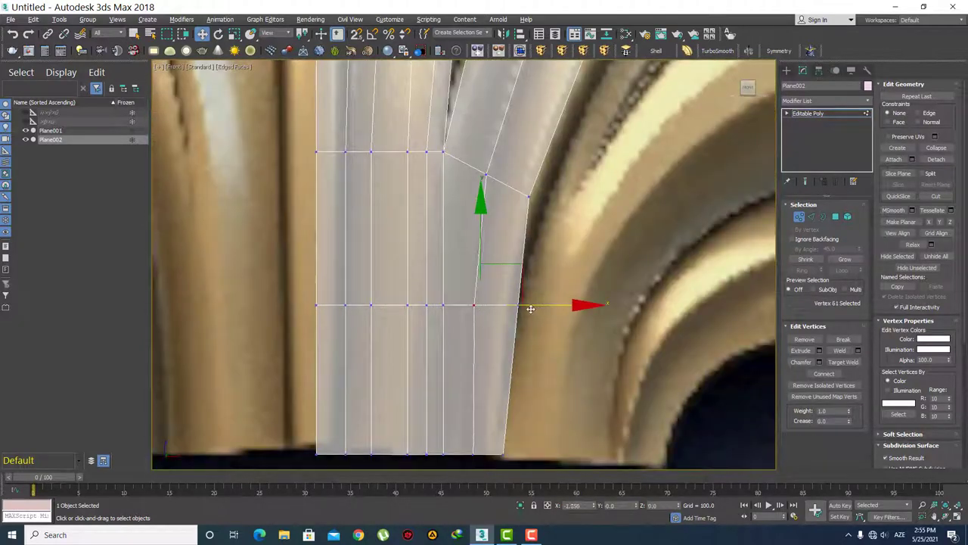
Step: Check the strip's bottom corner and outer-edge vertices against the carved leaf
{"action": "middle_click_drag", "start_coordinate": [497, 366], "coordinate": [503, 288]}
{"action": "left_click", "coordinate": [475, 375]}
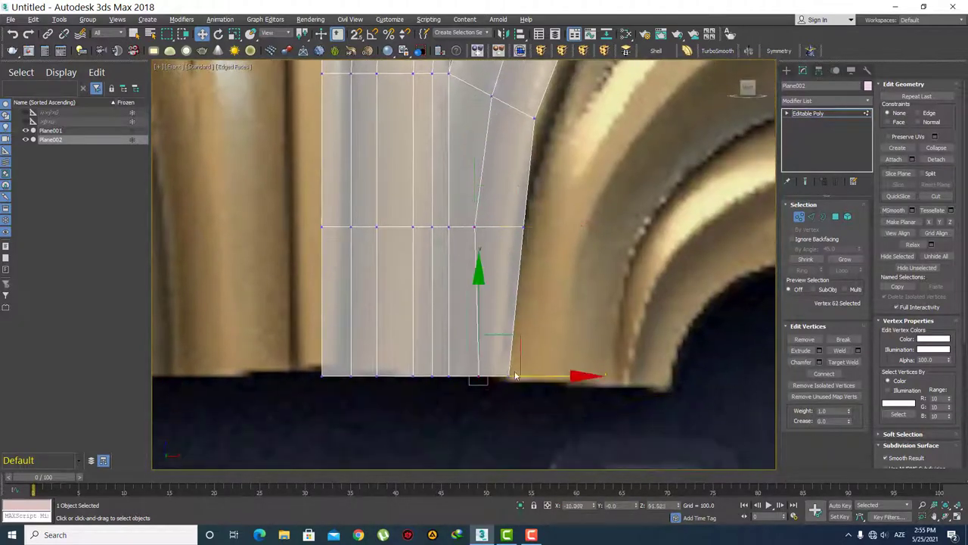
{"action": "left_click", "coordinate": [523, 227]}
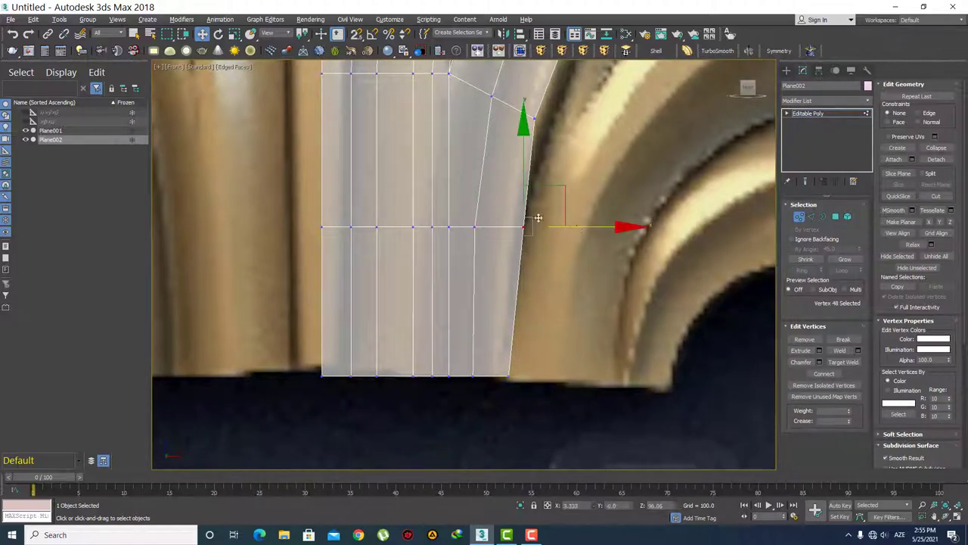
{"action": "left_click", "coordinate": [569, 236]}
{"action": "scroll", "coordinate": [529, 250], "scroll_direction": "down", "scroll_amount": 1}
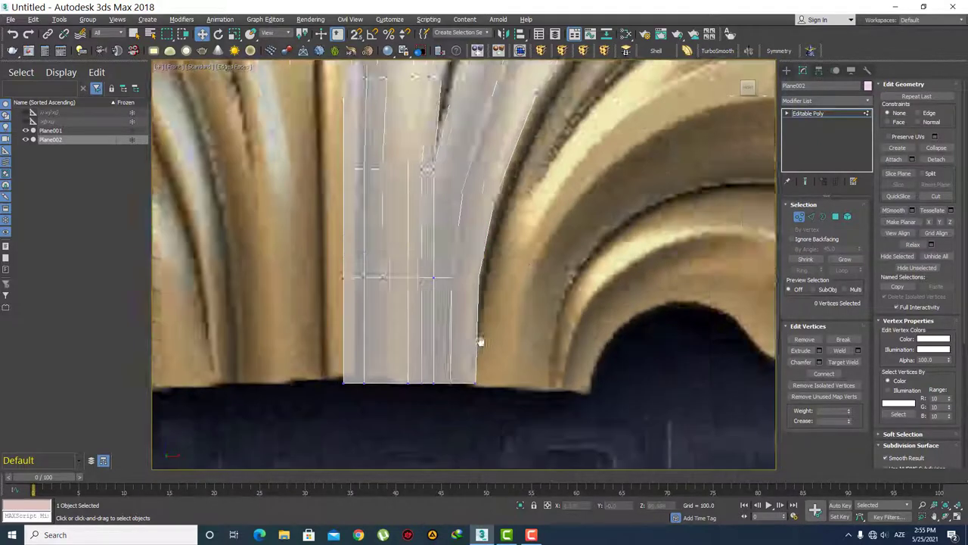
{"action": "scroll", "coordinate": [523, 238], "scroll_direction": "down", "scroll_amount": 1}
{"action": "scroll", "coordinate": [528, 298], "scroll_direction": "down", "scroll_amount": 2}
{"action": "scroll", "coordinate": [527, 298], "scroll_direction": "down", "scroll_amount": 3}
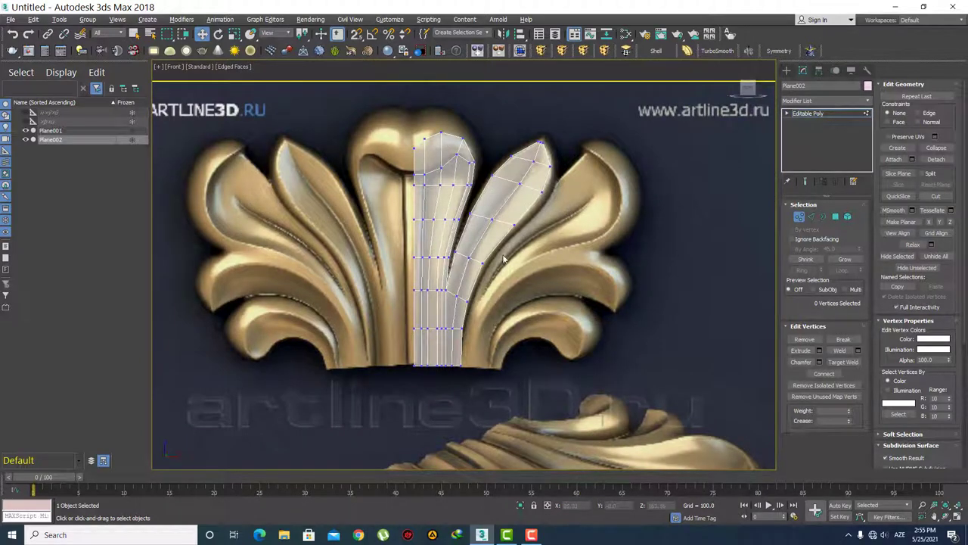
{"action": "scroll", "coordinate": [537, 257], "scroll_direction": "up", "scroll_amount": 1}
{"action": "scroll", "coordinate": [529, 272], "scroll_direction": "up", "scroll_amount": 1}
{"action": "scroll", "coordinate": [503, 258], "scroll_direction": "up", "scroll_amount": 1}
Step: Nudge a lower strip vertex and an outer-border vertex onto the lobe's outline
{"action": "key", "text": "2"}
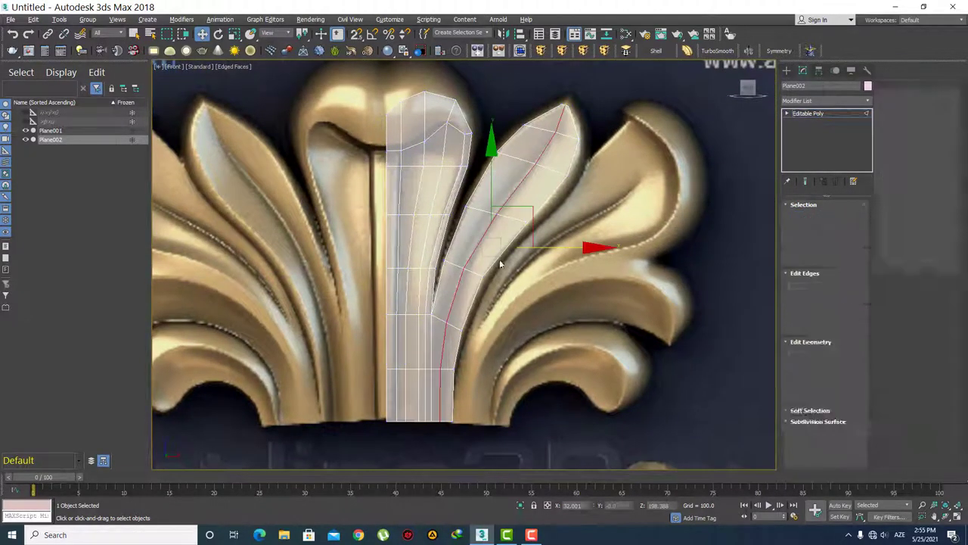
{"action": "key", "text": "q"}
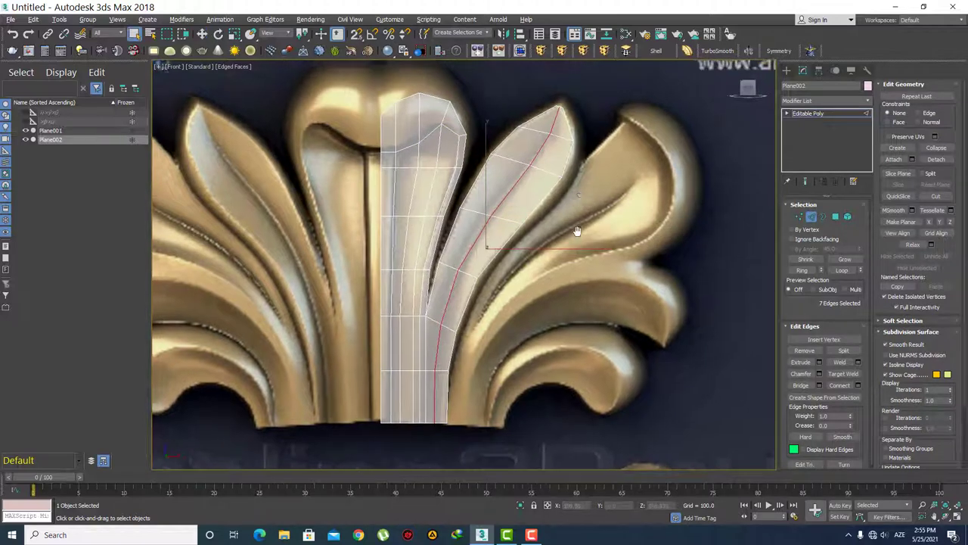
{"action": "scroll", "coordinate": [579, 227], "scroll_direction": "up", "scroll_amount": 2}
{"action": "key", "text": "1"}
{"action": "key", "text": "w"}
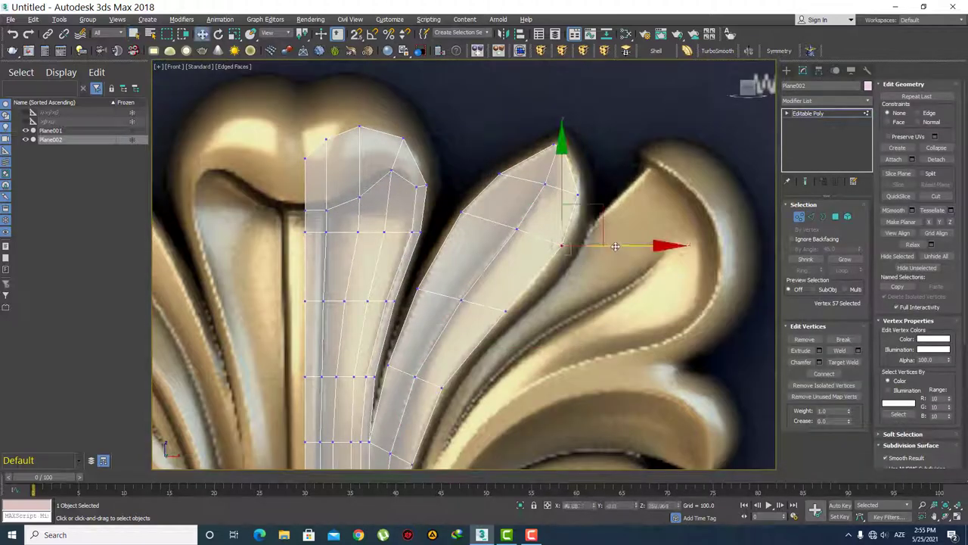
{"action": "left_click", "coordinate": [505, 311]}
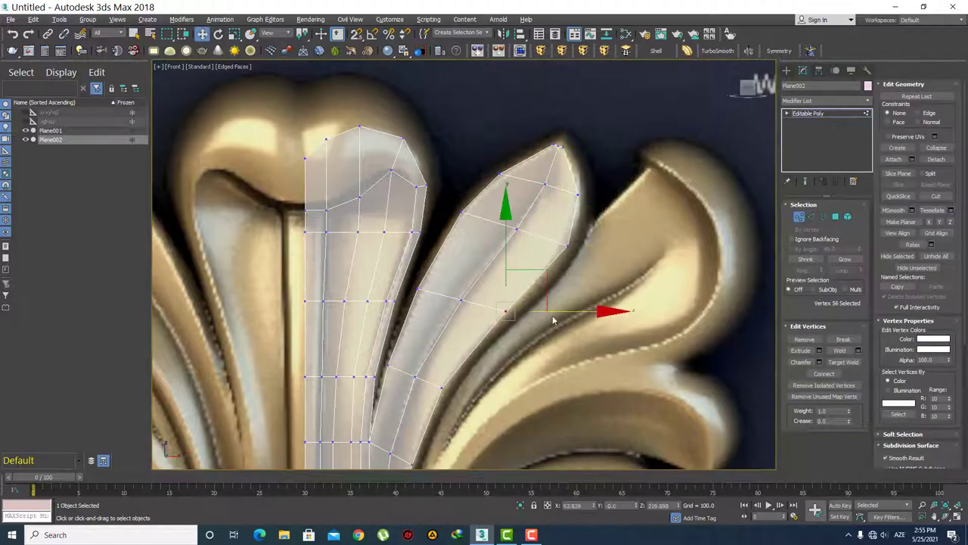
{"action": "left_click_drag", "start_coordinate": [562, 313], "coordinate": [559, 320]}
{"action": "left_click", "coordinate": [532, 340]}
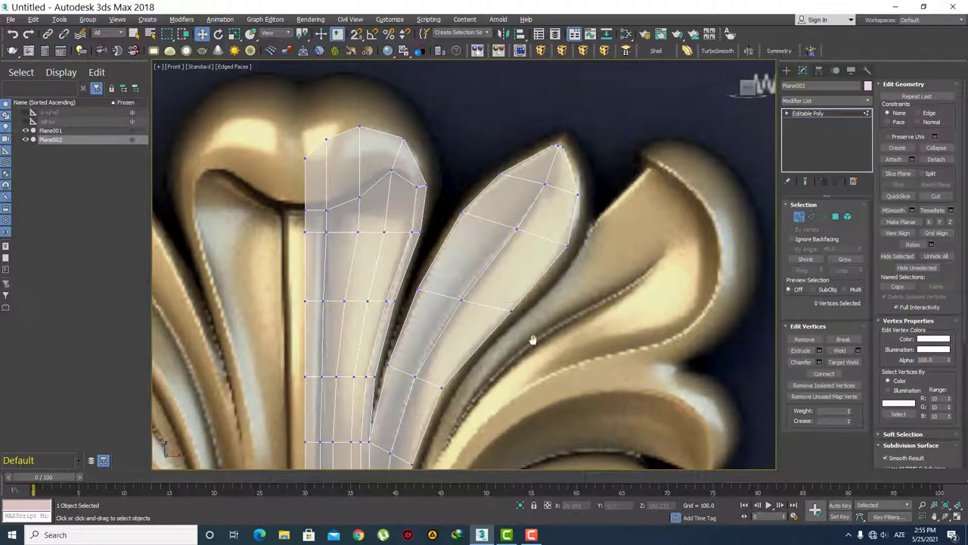
{"action": "scroll", "coordinate": [551, 246], "scroll_direction": "down", "scroll_amount": 3}
{"action": "left_click", "coordinate": [482, 258]}
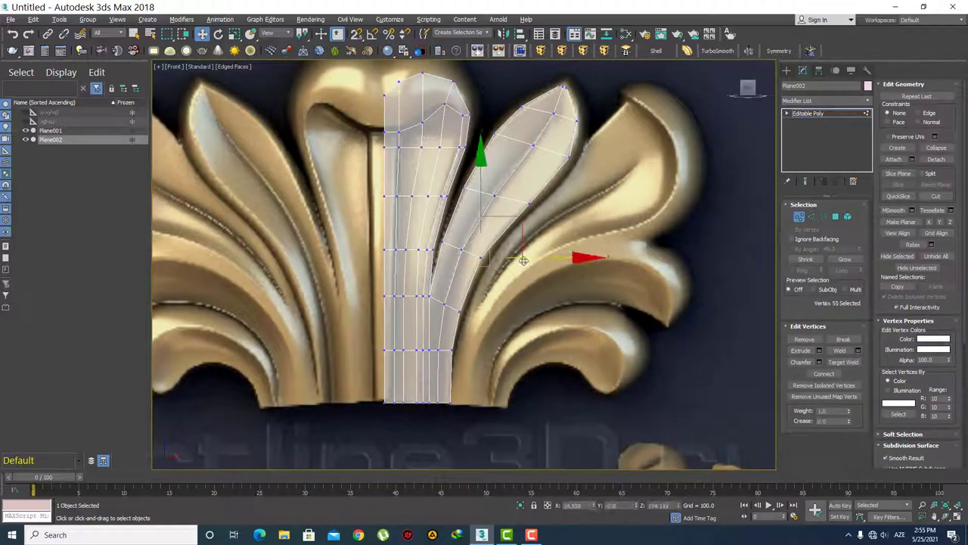
{"action": "middle_click_drag", "start_coordinate": [507, 288], "coordinate": [507, 303]}
Step: Drop the tip edges from the border selection and extrude the rest rightward toward the scroll
{"action": "key", "text": "2"}
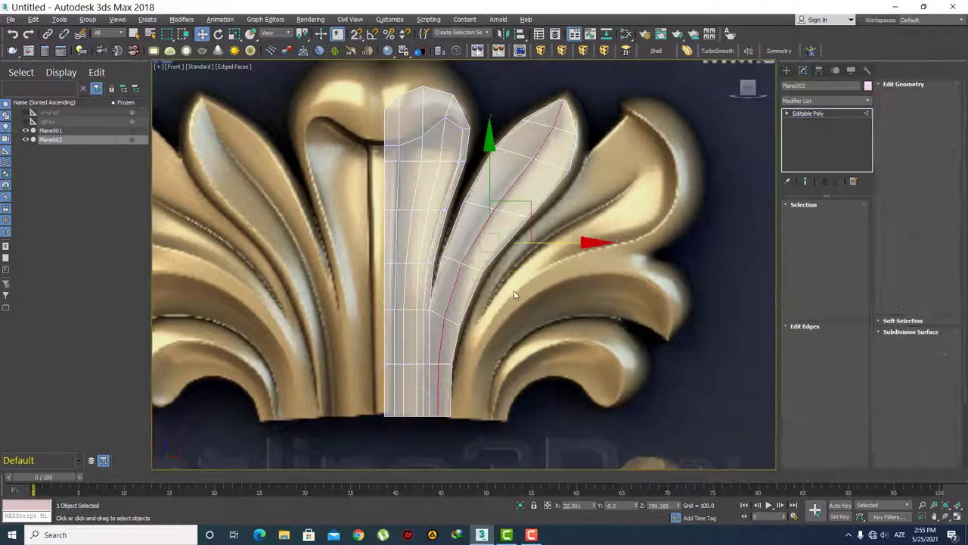
{"action": "key", "text": "q"}
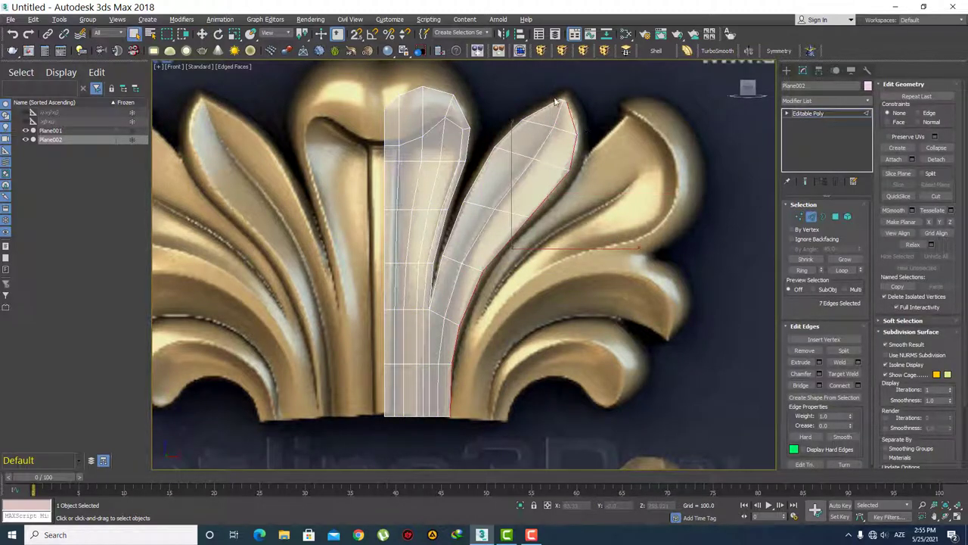
{"action": "left_click_drag", "start_coordinate": [614, 147], "coordinate": [614, 147], "text": "alt"}
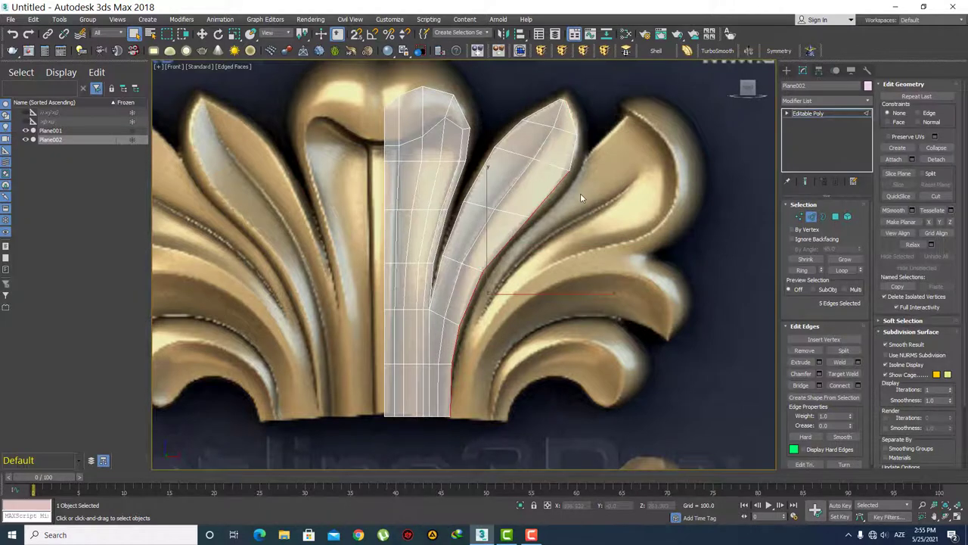
{"action": "scroll", "coordinate": [580, 195], "scroll_direction": "up", "scroll_amount": 2}
{"action": "scroll", "coordinate": [580, 195], "scroll_direction": "up", "scroll_amount": 1}
{"action": "scroll", "coordinate": [581, 197], "scroll_direction": "up", "scroll_amount": 1}
{"action": "middle_click_drag", "start_coordinate": [581, 202], "coordinate": [580, 133]}
{"action": "key", "text": "w"}
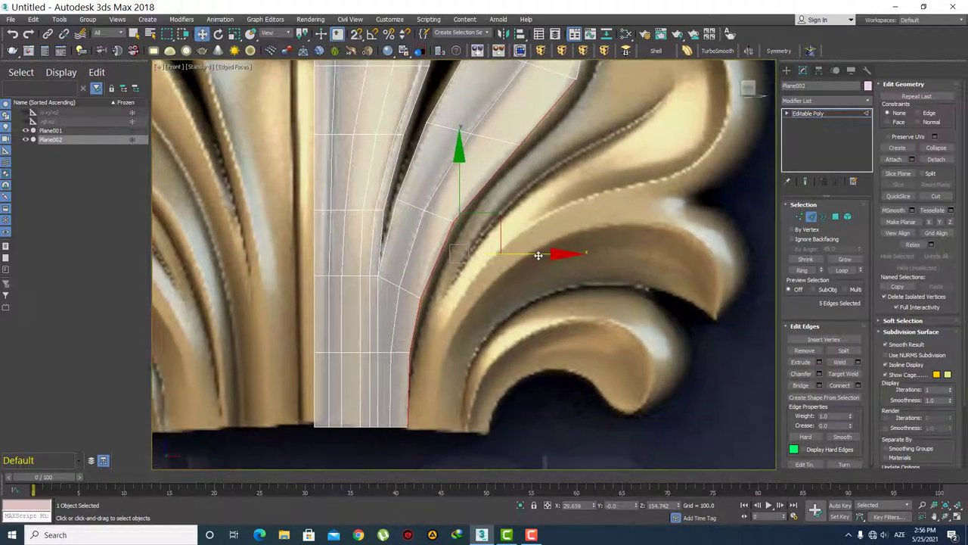
{"action": "mouse_move", "coordinate": [538, 255]}
{"action": "left_mouse_down"}
{"action": "mouse_move", "coordinate": [576, 255]}
{"action": "mouse_move", "coordinate": [555, 265]}
{"action": "mouse_move", "coordinate": [565, 265]}
{"action": "left_mouse_up"}
Step: Select a corner vertex of the newly created border faces
{"action": "scroll", "coordinate": [484, 303], "scroll_direction": "down", "scroll_amount": 3}
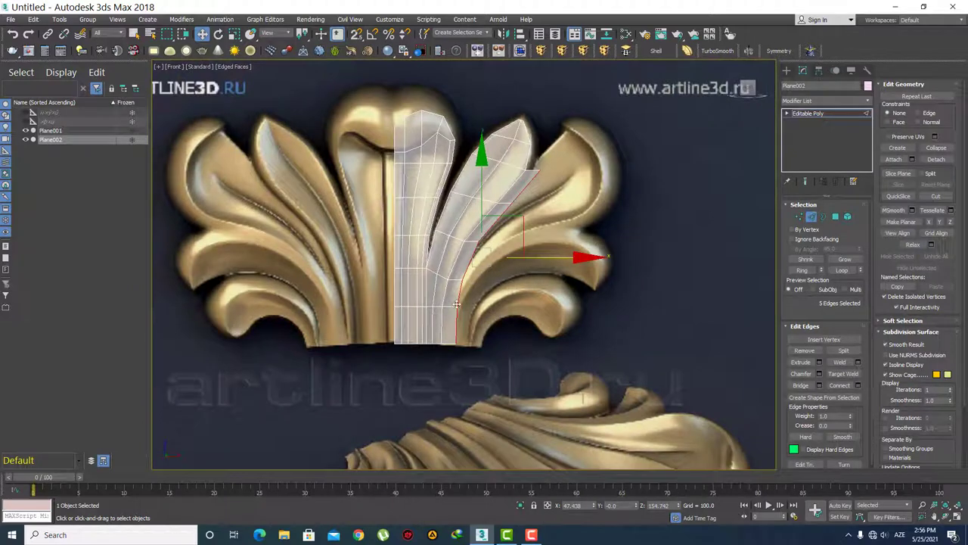
{"action": "scroll", "coordinate": [563, 266], "scroll_direction": "up", "scroll_amount": 2}
{"action": "scroll", "coordinate": [494, 311], "scroll_direction": "up", "scroll_amount": 2}
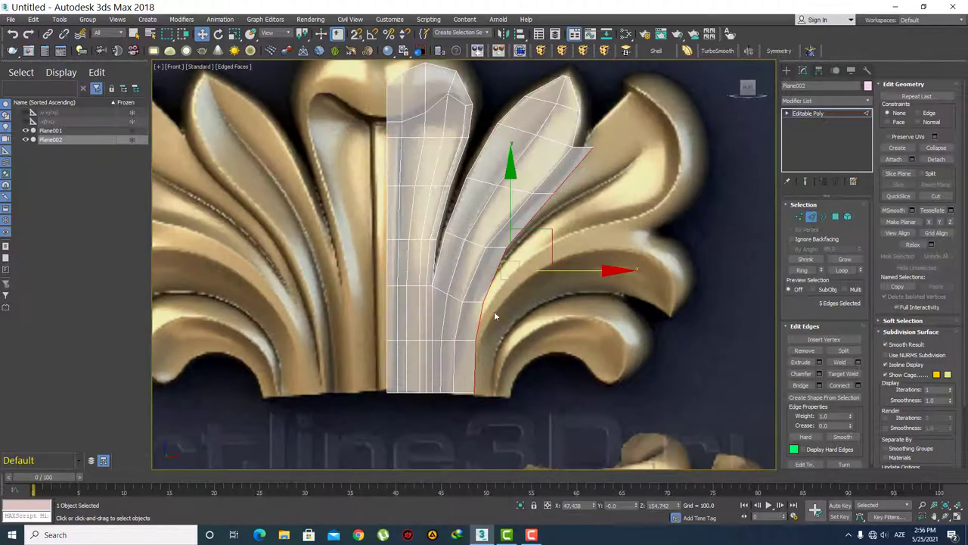
{"action": "key", "text": "1"}
{"action": "left_click", "coordinate": [462, 300]}
{"action": "scroll", "coordinate": [463, 300], "scroll_direction": "up", "scroll_amount": 2}
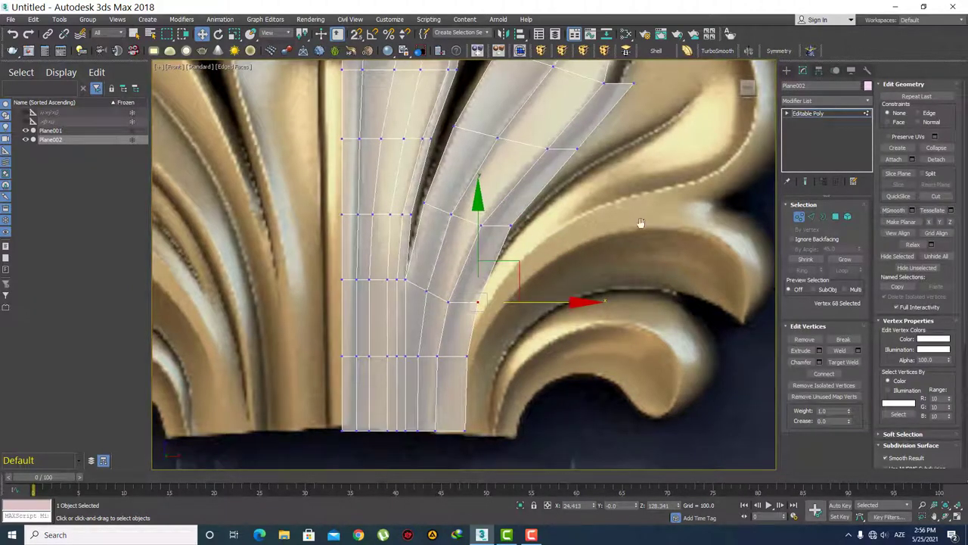
Step: Move three vertices along the new border down-right to follow the scroll curl
{"action": "middle_click_drag", "start_coordinate": [712, 202], "coordinate": [666, 211]}
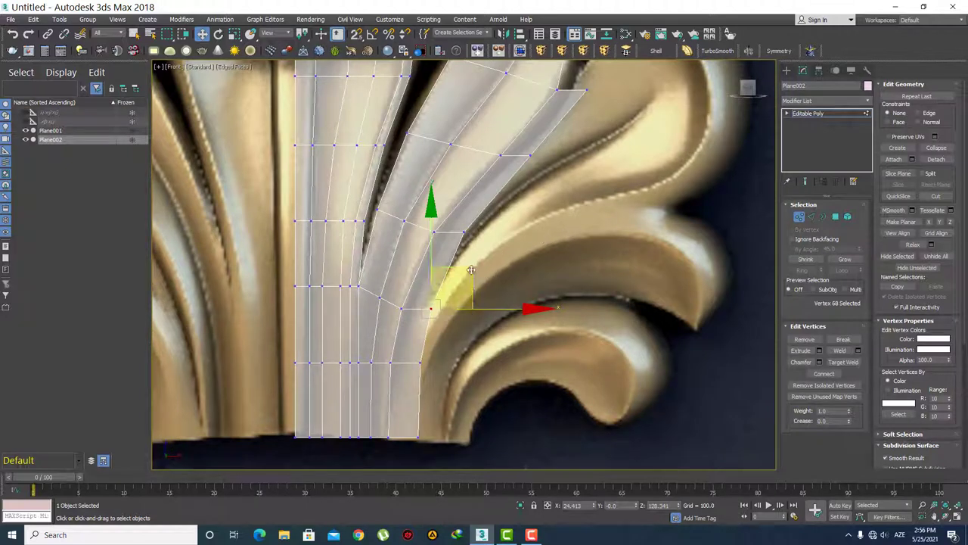
{"action": "left_click_drag", "start_coordinate": [456, 286], "coordinate": [468, 299]}
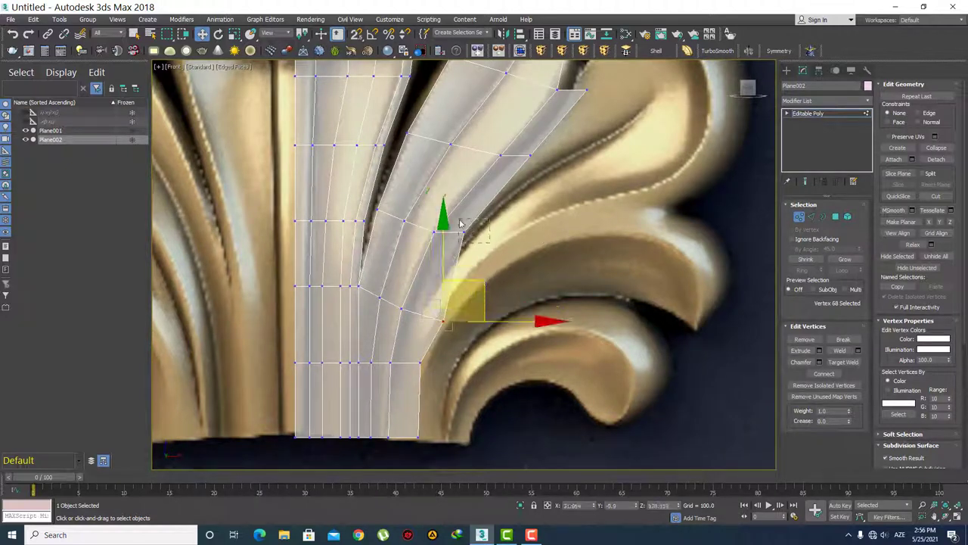
{"action": "left_click", "coordinate": [459, 223]}
{"action": "left_click_drag", "start_coordinate": [481, 212], "coordinate": [502, 259]}
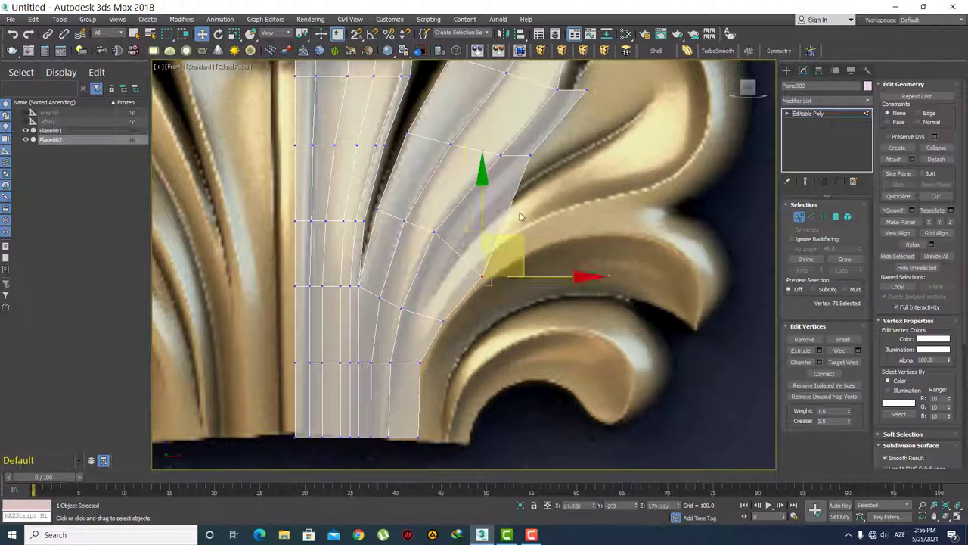
{"action": "left_click", "coordinate": [530, 155]}
{"action": "left_click_drag", "start_coordinate": [572, 118], "coordinate": [596, 183]}
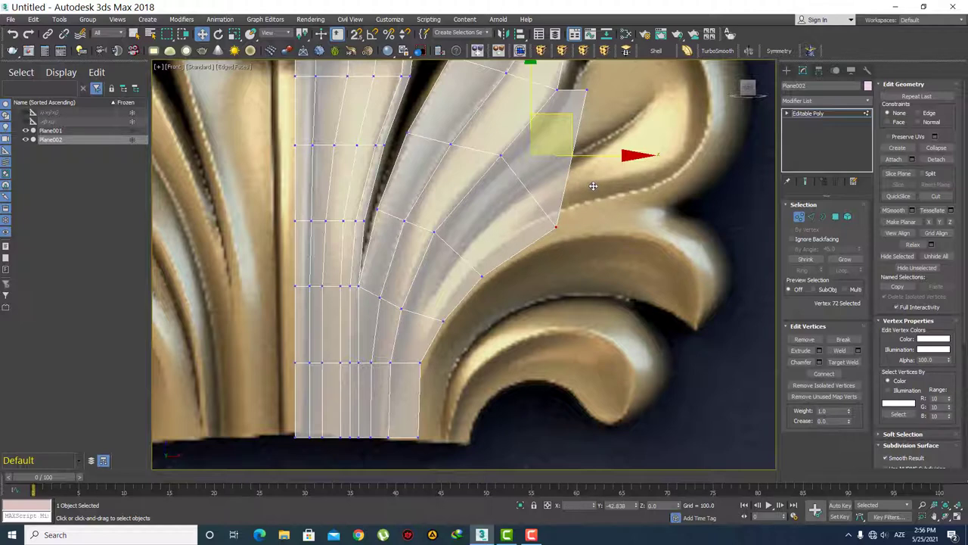
{"action": "scroll", "coordinate": [593, 186], "scroll_direction": "down", "scroll_amount": 2}
{"action": "middle_click_drag", "start_coordinate": [593, 185], "coordinate": [634, 236]}
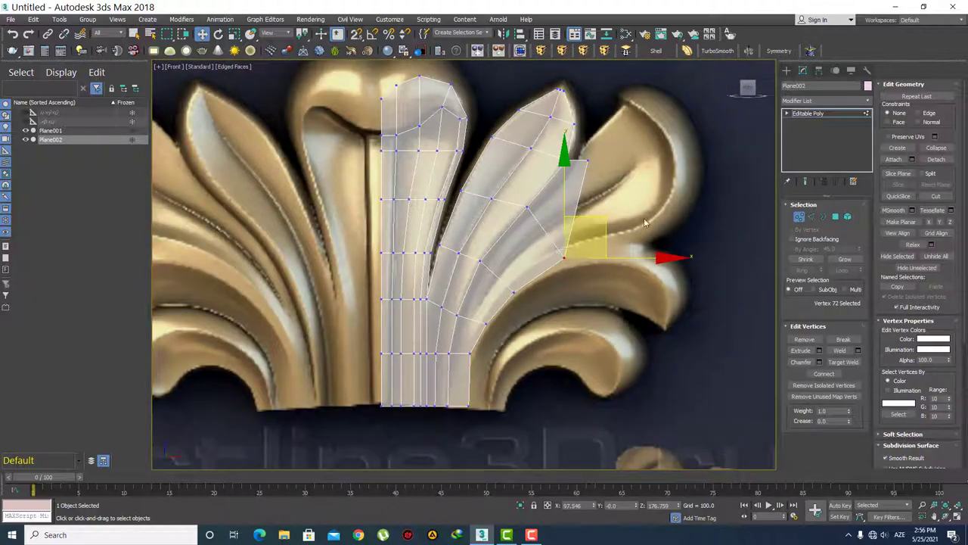
{"action": "scroll", "coordinate": [590, 233], "scroll_direction": "up", "scroll_amount": 3}
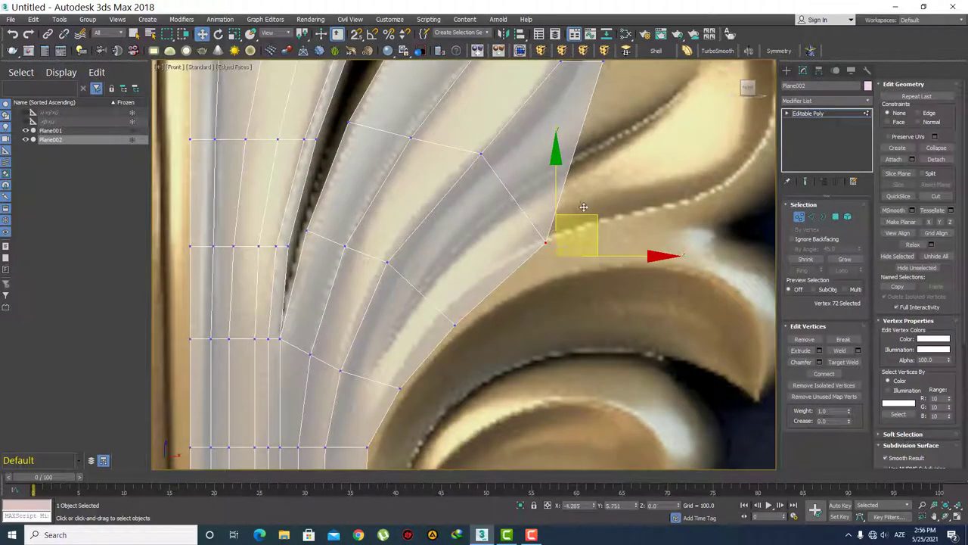
{"action": "scroll", "coordinate": [516, 311], "scroll_direction": "down", "scroll_amount": 1}
Step: Pull the inner-curve vertex left and up onto the lobe contour
{"action": "left_click", "coordinate": [484, 262]}
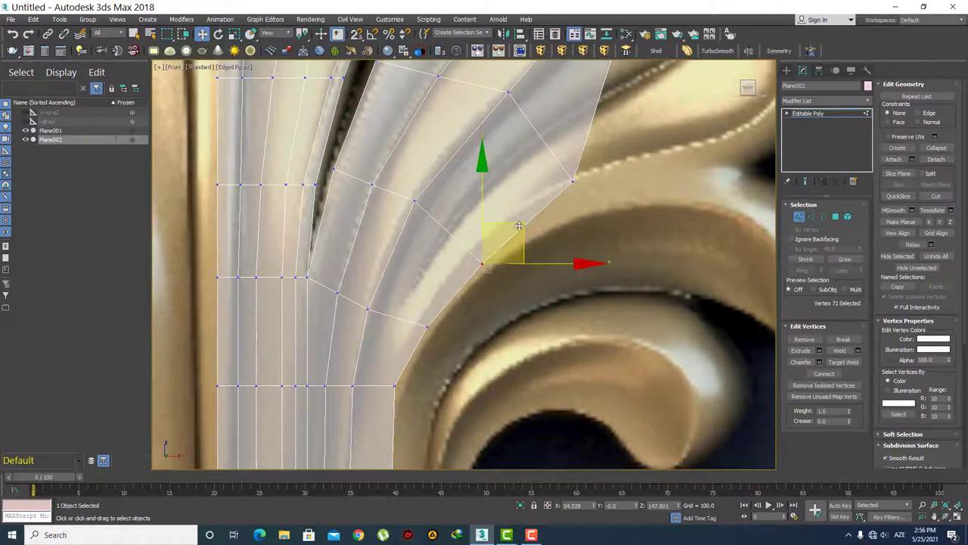
{"action": "middle_click_drag", "start_coordinate": [495, 225], "coordinate": [523, 171]}
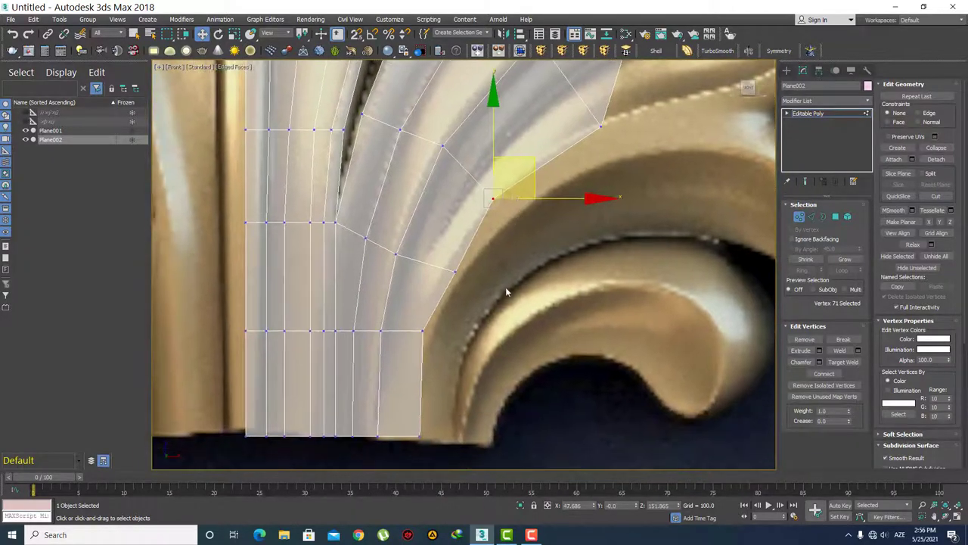
{"action": "left_click", "coordinate": [455, 271]}
{"action": "left_click_drag", "start_coordinate": [505, 271], "coordinate": [472, 268]}
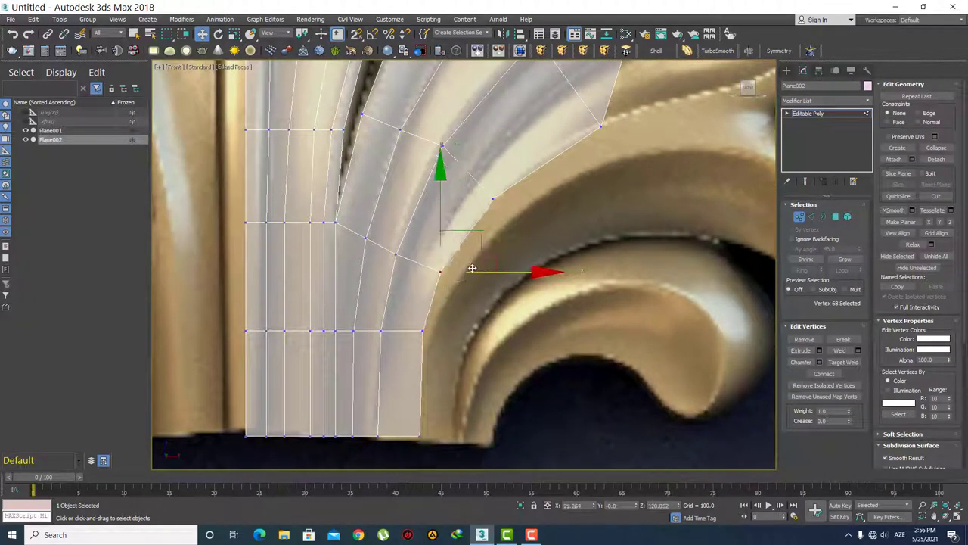
{"action": "left_click_drag", "start_coordinate": [488, 226], "coordinate": [499, 216]}
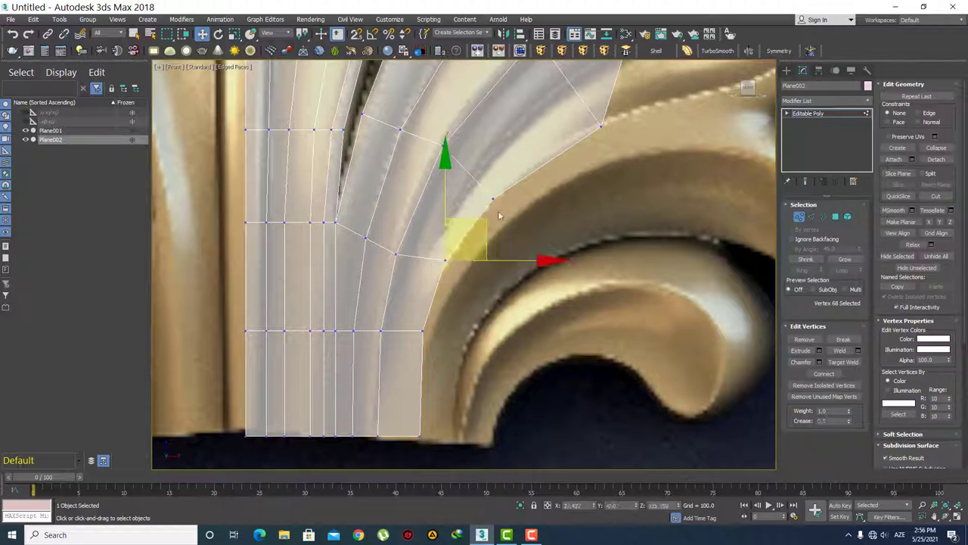
{"action": "scroll", "coordinate": [499, 215], "scroll_direction": "down", "scroll_amount": 3}
{"action": "left_click", "coordinate": [486, 232]}
Step: Move the leaf tip vertex to fit the lobe outline, then select the strip's end edge
{"action": "left_click", "coordinate": [529, 107]}
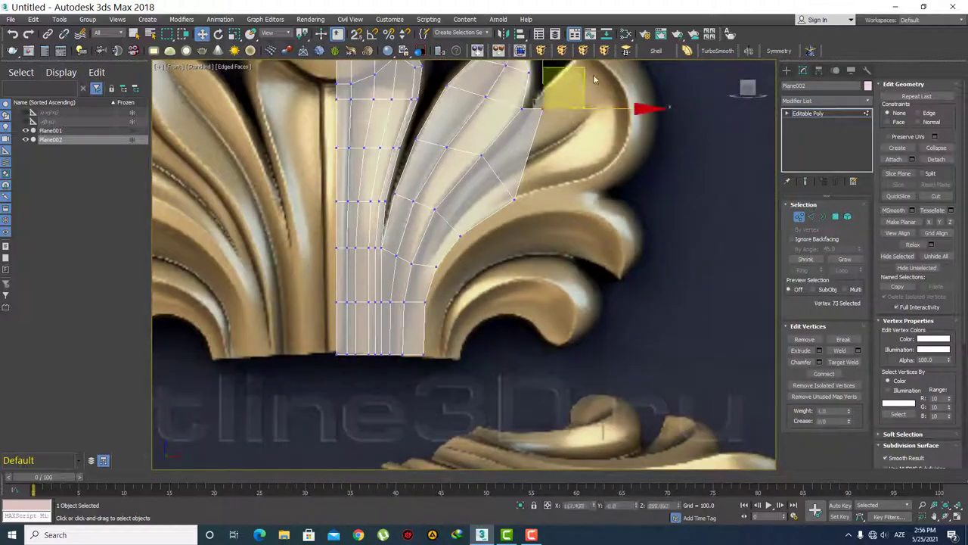
{"action": "left_click_drag", "start_coordinate": [592, 92], "coordinate": [610, 142]}
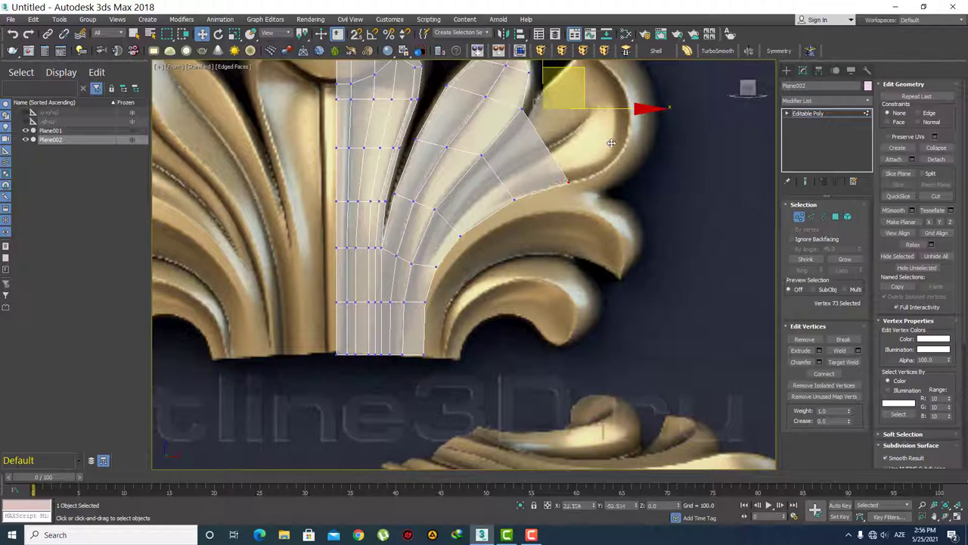
{"action": "scroll", "coordinate": [611, 143], "scroll_direction": "up", "scroll_amount": 2}
{"action": "middle_click_drag", "start_coordinate": [611, 144], "coordinate": [581, 272]}
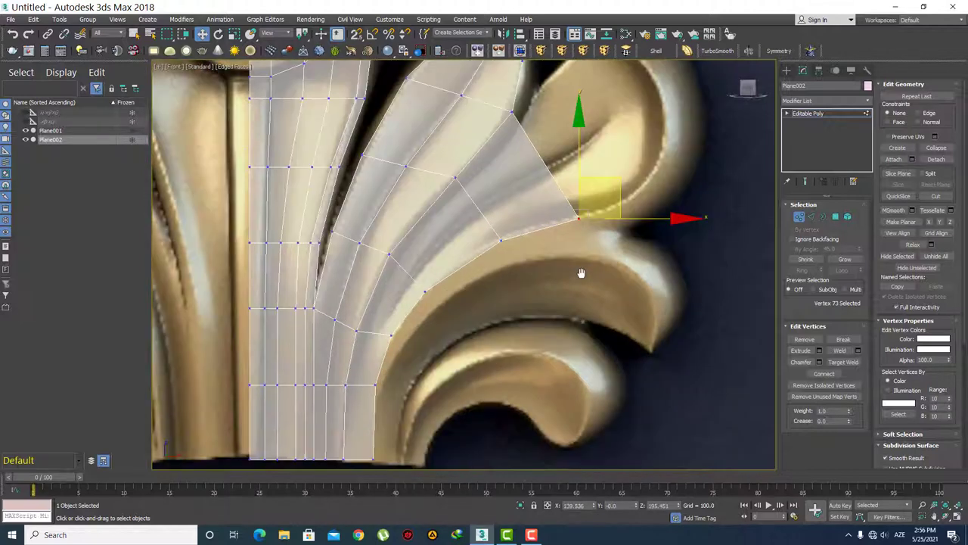
{"action": "scroll", "coordinate": [587, 241], "scroll_direction": "down", "scroll_amount": 2}
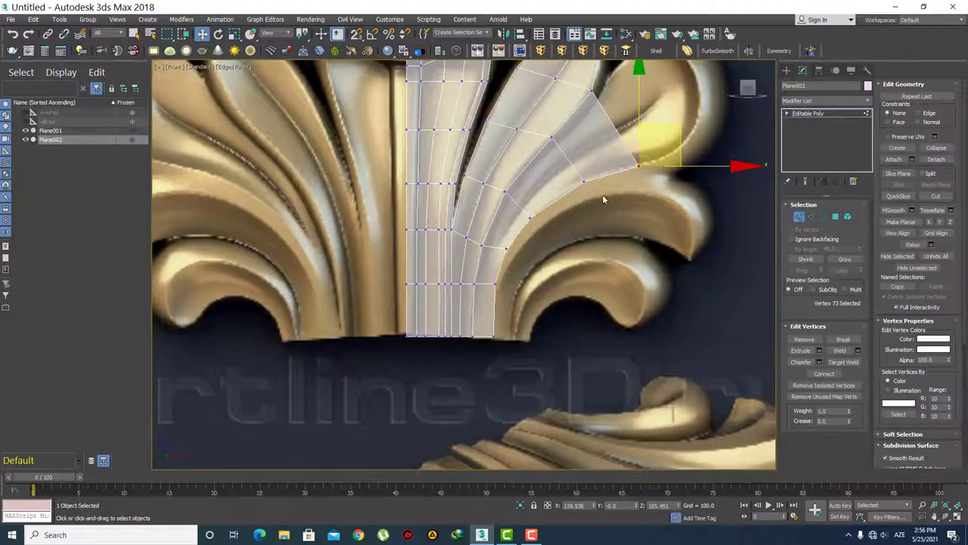
{"action": "middle_click_drag", "start_coordinate": [603, 199], "coordinate": [521, 291]}
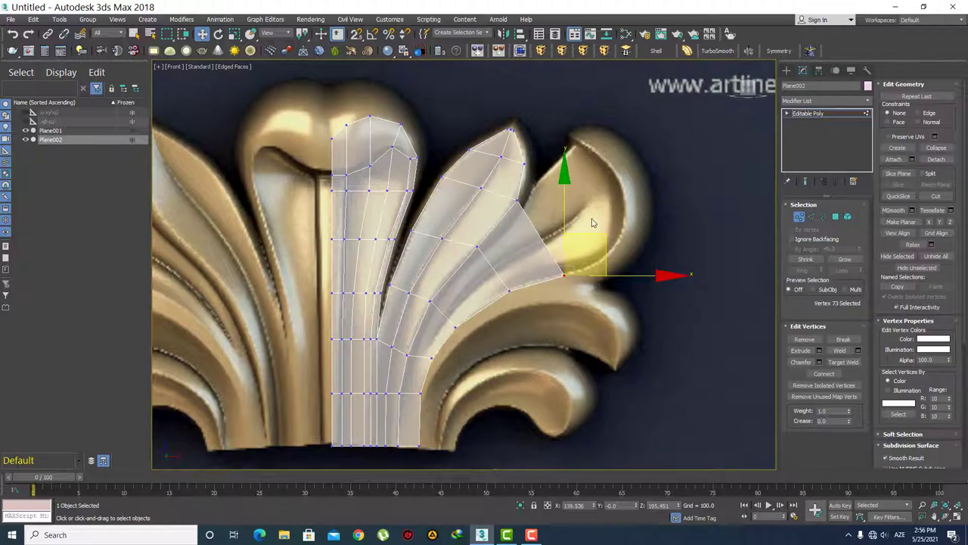
{"action": "middle_click_drag", "start_coordinate": [574, 243], "coordinate": [598, 284]}
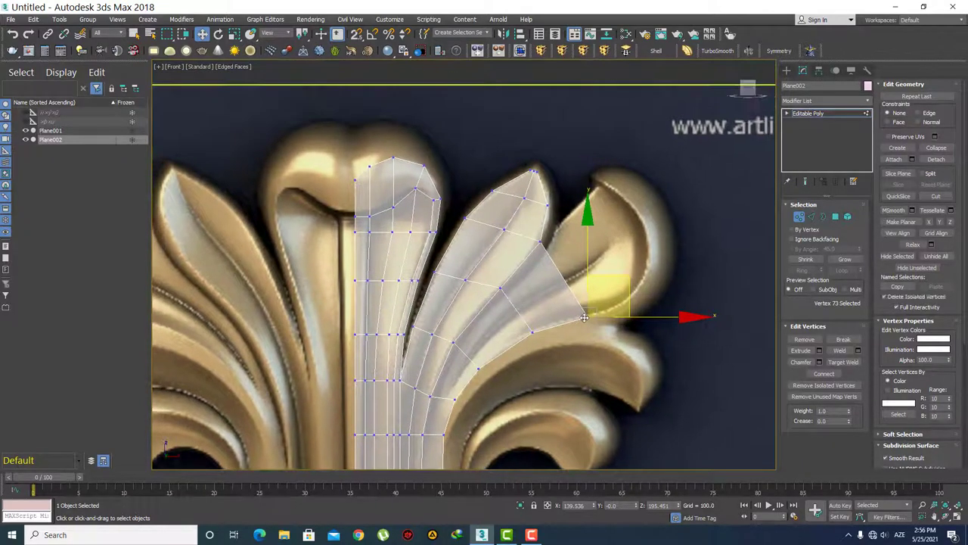
{"action": "key", "text": "2"}
{"action": "left_click", "coordinate": [564, 279]}
Step: Save the scene under a new name, Krayşteyn.max, in the Desktop folder
{"action": "key", "text": "q"}
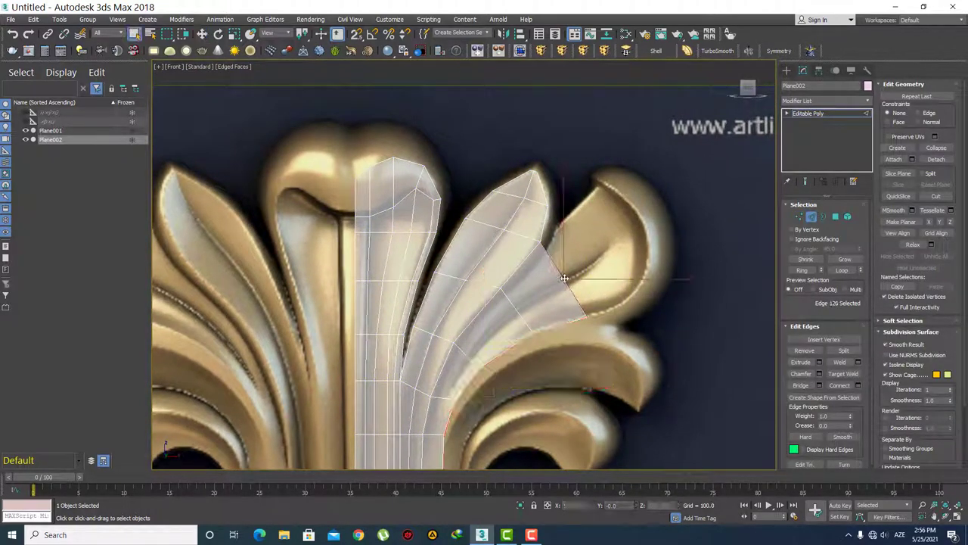
{"action": "key", "text": "ctrl+s"}
{"action": "left_click", "coordinate": [34, 136]}
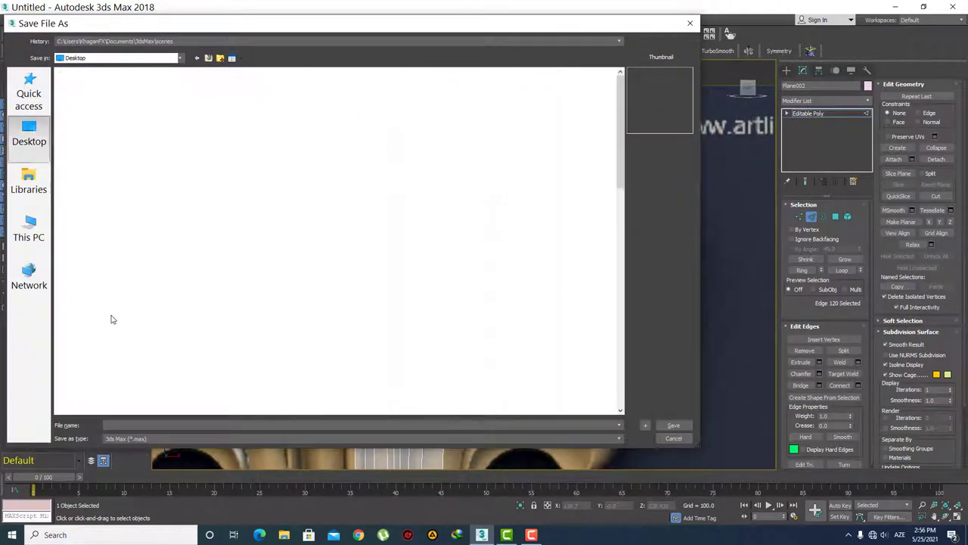
{"action": "left_click", "coordinate": [135, 425]}
{"action": "type", "text": "Krayşteyn"}
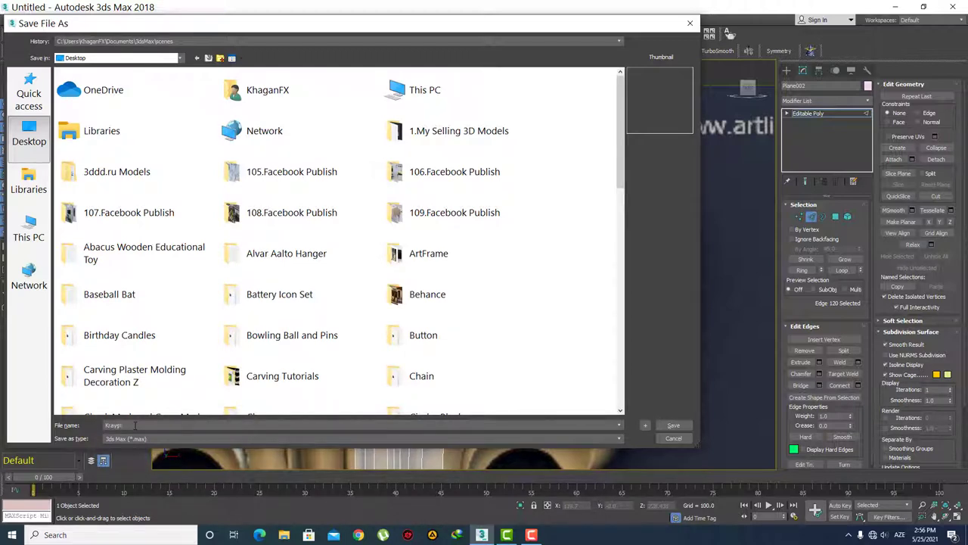
{"action": "key", "text": "Return"}
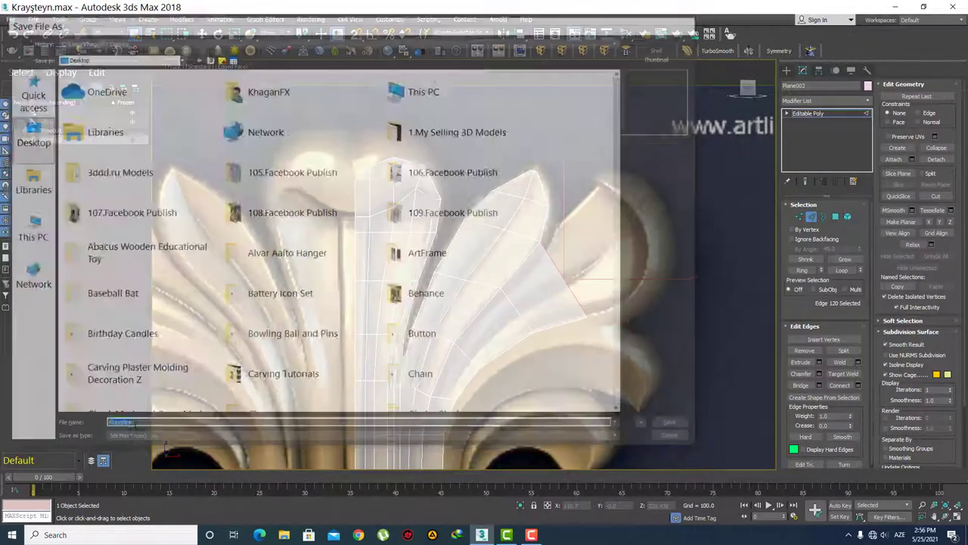
{"action": "middle_click_drag", "start_coordinate": [701, 394], "coordinate": [417, 273]}
Step: Extrude the end edge up into the curl and fit its new vertices to the curl rim
{"action": "scroll", "coordinate": [527, 318], "scroll_direction": "down", "scroll_amount": 2}
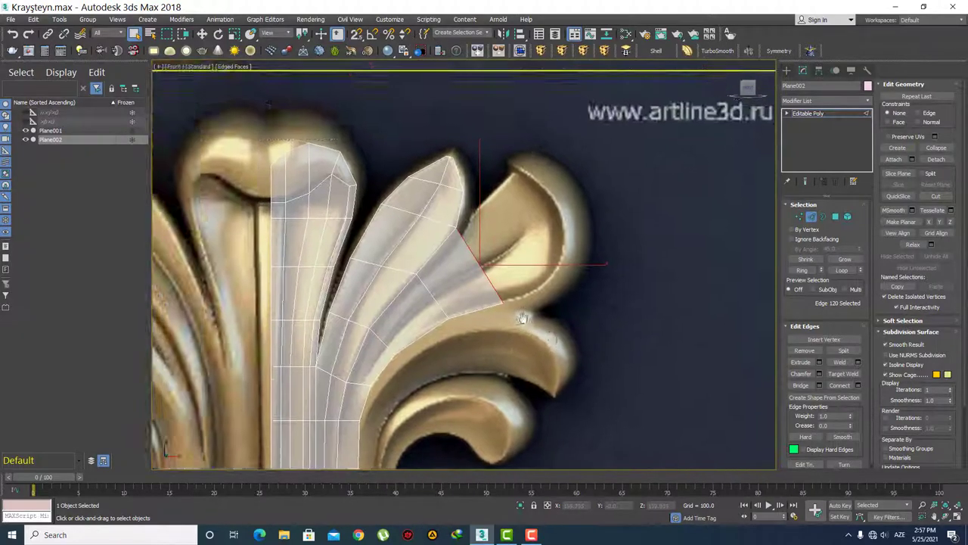
{"action": "key", "text": "w"}
{"action": "scroll", "coordinate": [495, 219], "scroll_direction": "up", "scroll_amount": 3}
{"action": "scroll", "coordinate": [534, 306], "scroll_direction": "up", "scroll_amount": 2}
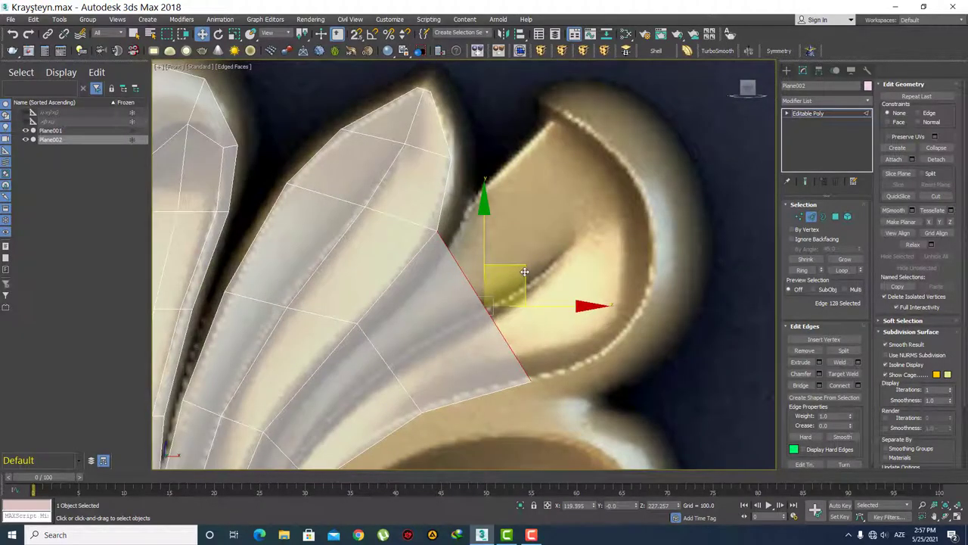
{"action": "left_click_drag", "start_coordinate": [524, 271], "coordinate": [605, 212]}
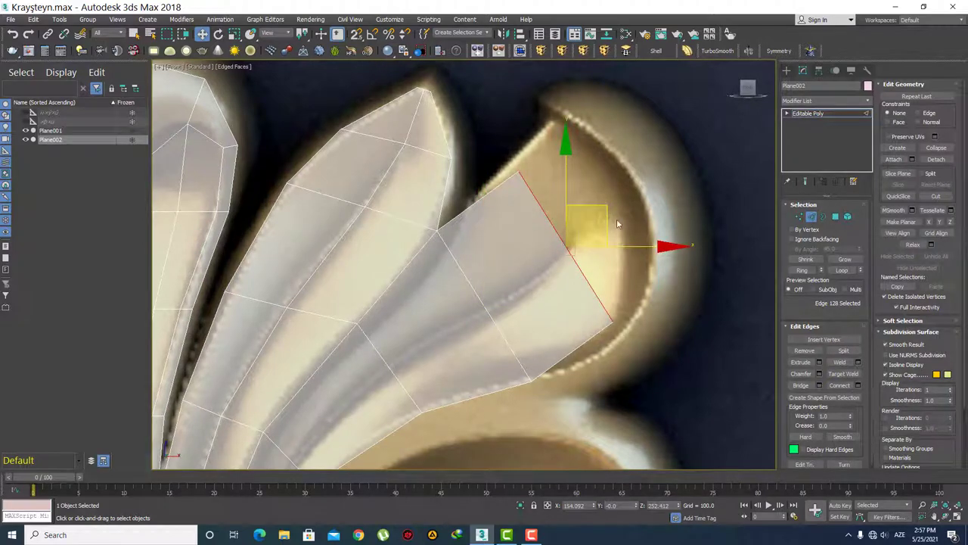
{"action": "middle_click_drag", "start_coordinate": [610, 223], "coordinate": [585, 133]}
{"action": "key", "text": "1"}
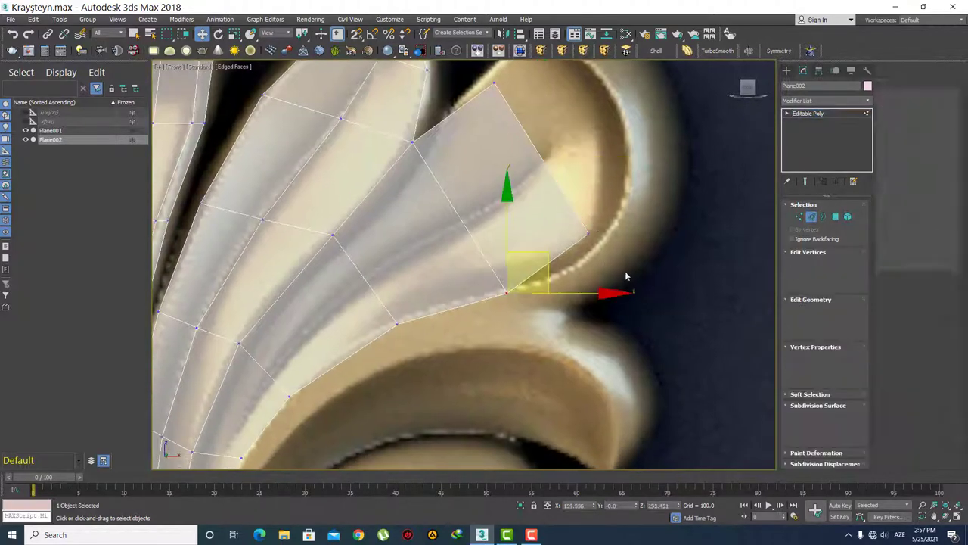
{"action": "left_click_drag", "start_coordinate": [630, 189], "coordinate": [643, 208]}
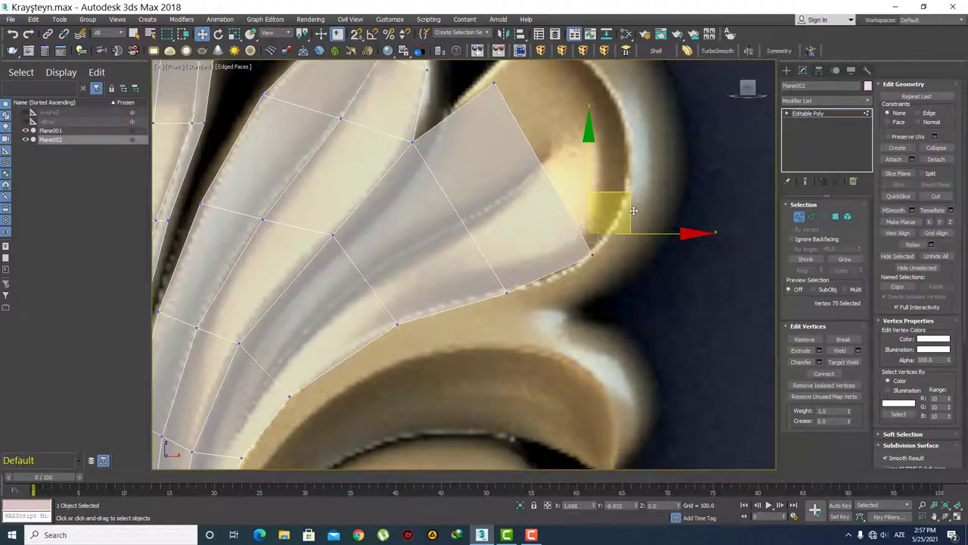
{"action": "scroll", "coordinate": [590, 220], "scroll_direction": "down", "scroll_amount": 3}
{"action": "left_click", "coordinate": [564, 202]}
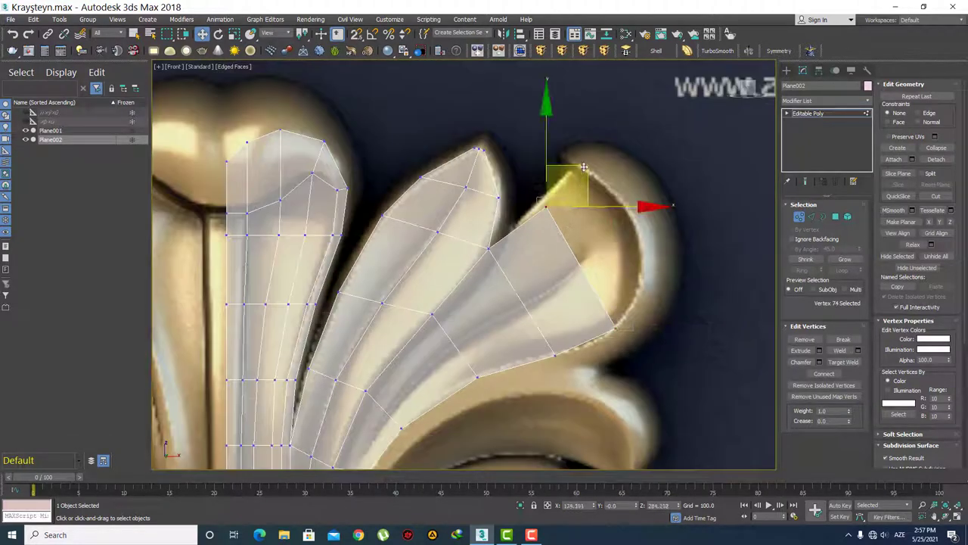
{"action": "left_click_drag", "start_coordinate": [584, 166], "coordinate": [573, 167]}
{"action": "middle_click_drag", "start_coordinate": [594, 292], "coordinate": [537, 276]}
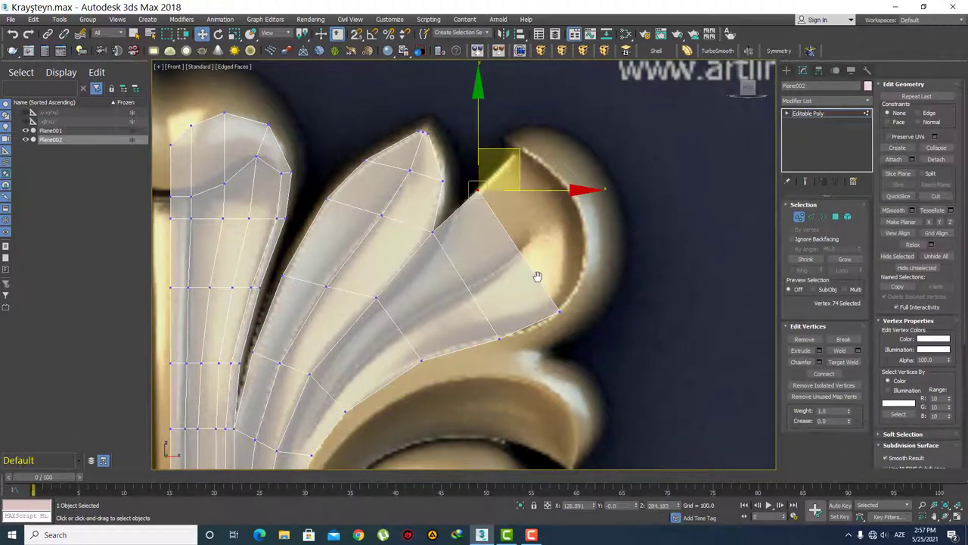
Step: Extrude a further row of quads into the curl and move its tip and right vertices onto the rim
{"action": "key", "text": "2"}
{"action": "left_click", "coordinate": [537, 276]}
{"action": "left_click_drag", "start_coordinate": [558, 214], "coordinate": [607, 154], "text": "shift"}
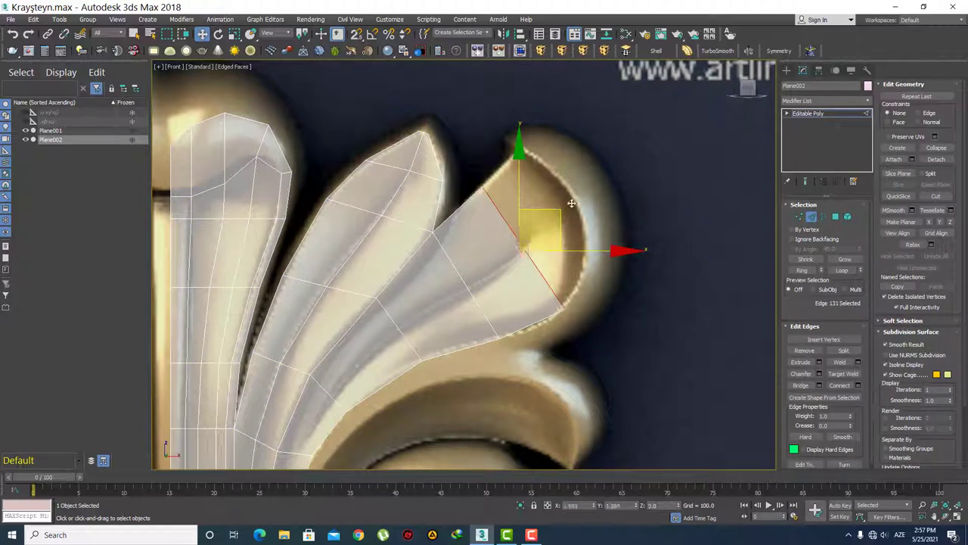
{"action": "left_click", "coordinate": [583, 221]}
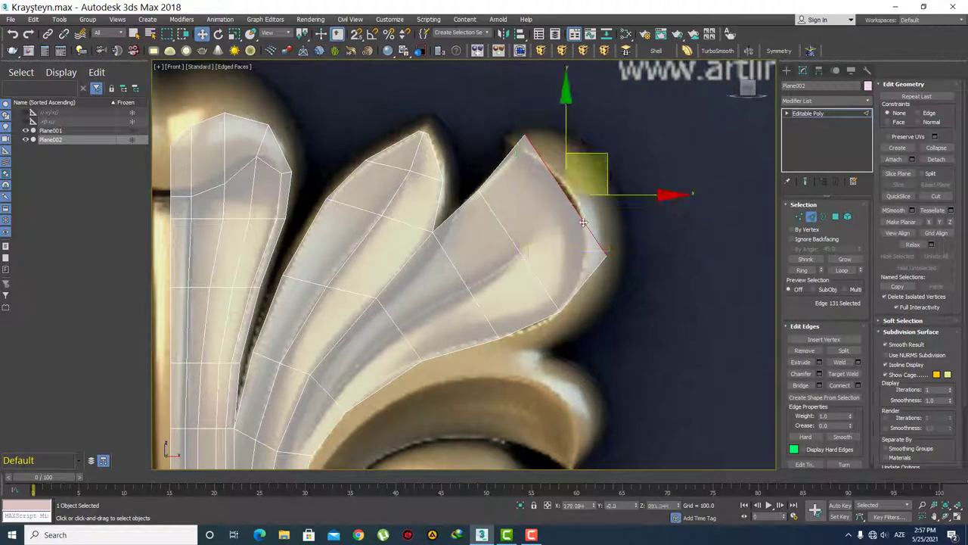
{"action": "key", "text": "1"}
{"action": "left_click", "coordinate": [480, 191]}
{"action": "left_click", "coordinate": [525, 136]}
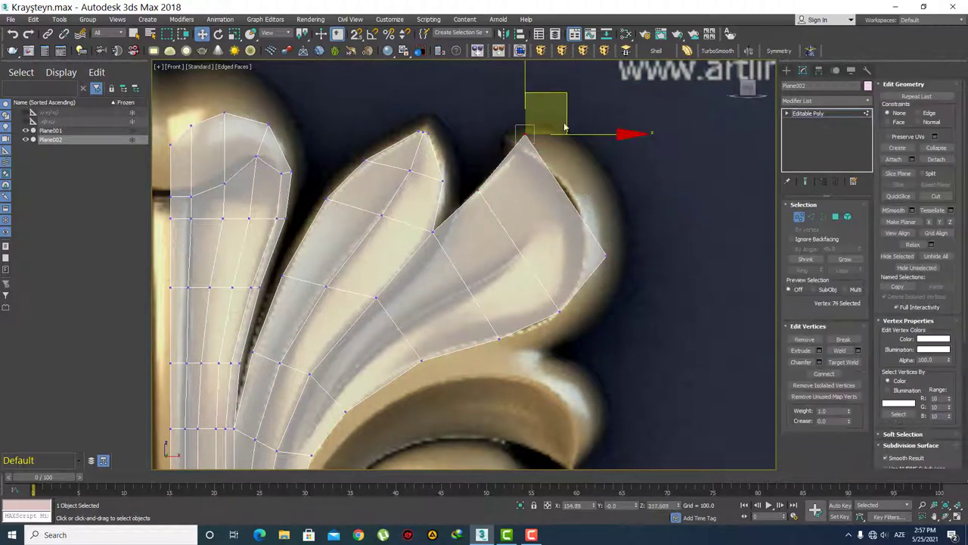
{"action": "left_click_drag", "start_coordinate": [552, 110], "coordinate": [548, 124]}
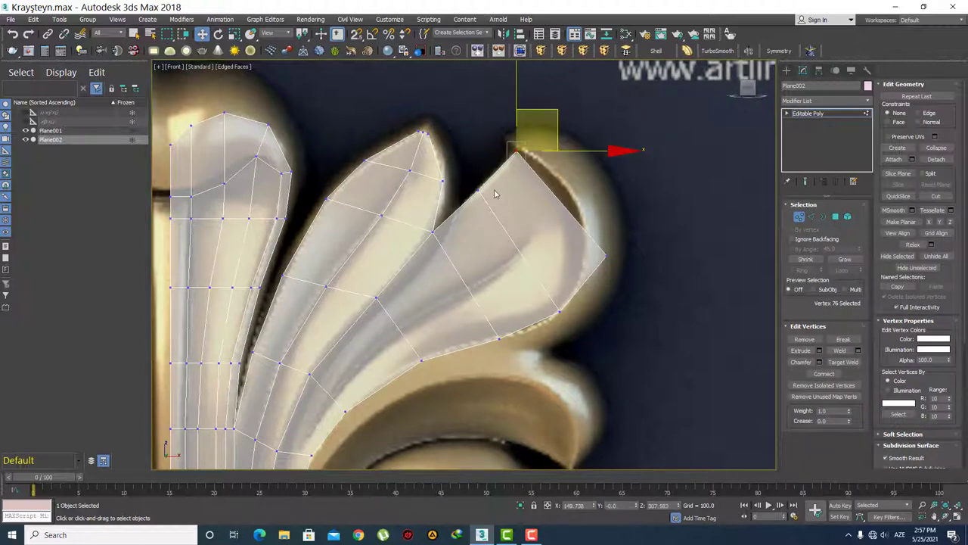
{"action": "left_click", "coordinate": [479, 191]}
{"action": "left_click", "coordinate": [649, 287]}
{"action": "left_click", "coordinate": [605, 256]}
{"action": "left_click_drag", "start_coordinate": [645, 218], "coordinate": [624, 201]}
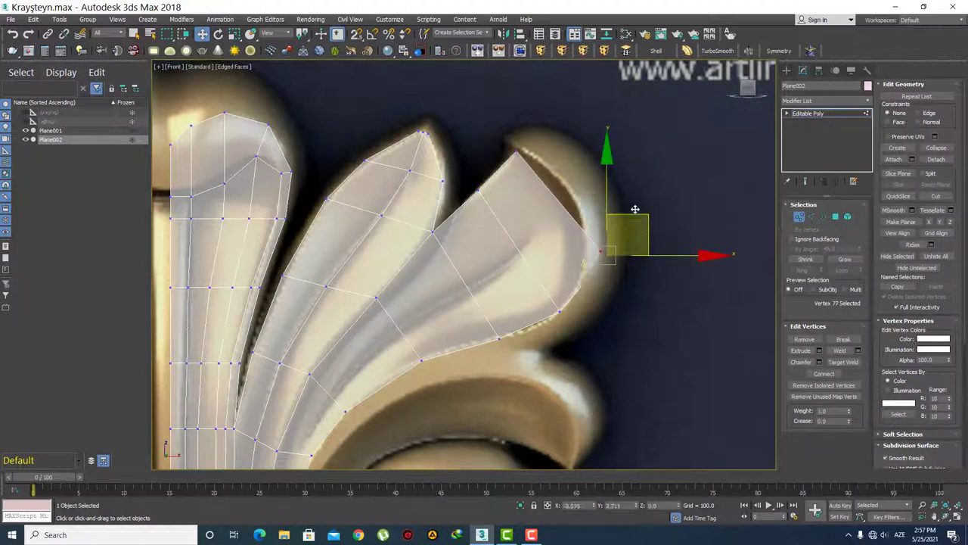
{"action": "left_click", "coordinate": [588, 339]}
{"action": "left_click", "coordinate": [560, 310]}
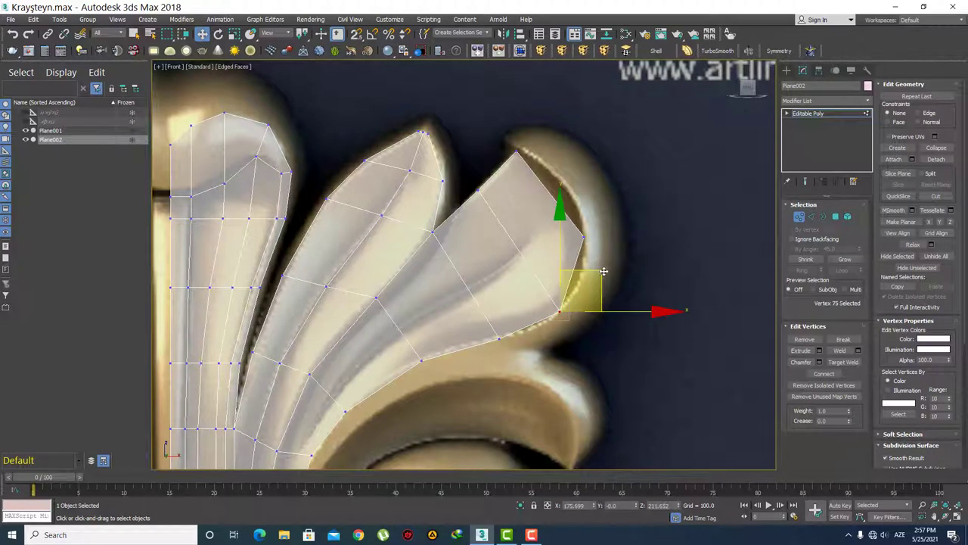
{"action": "left_click", "coordinate": [613, 333]}
Step: Select a cross edge on the right leaf strip and grow it into its ring of parallel edges
{"action": "scroll", "coordinate": [609, 302], "scroll_direction": "down", "scroll_amount": 3}
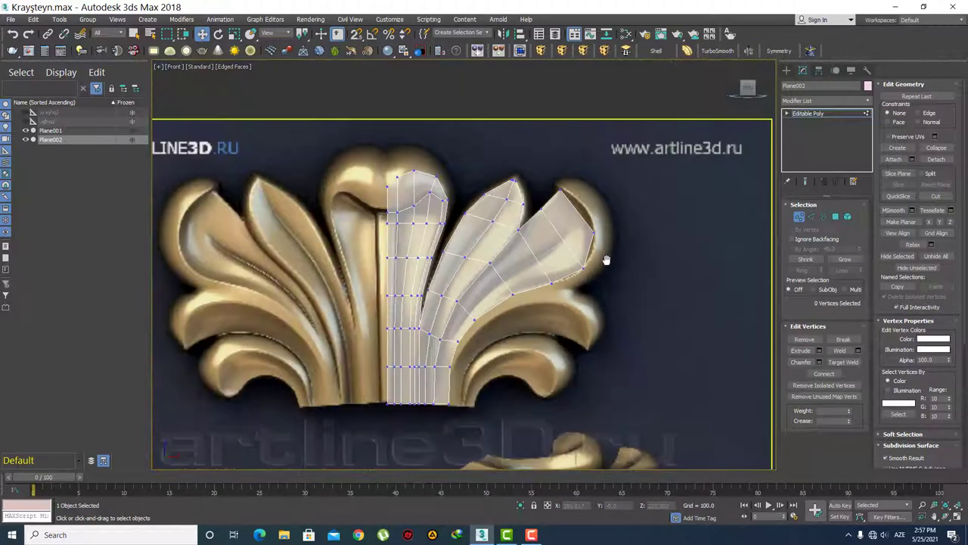
{"action": "scroll", "coordinate": [565, 301], "scroll_direction": "up", "scroll_amount": 3}
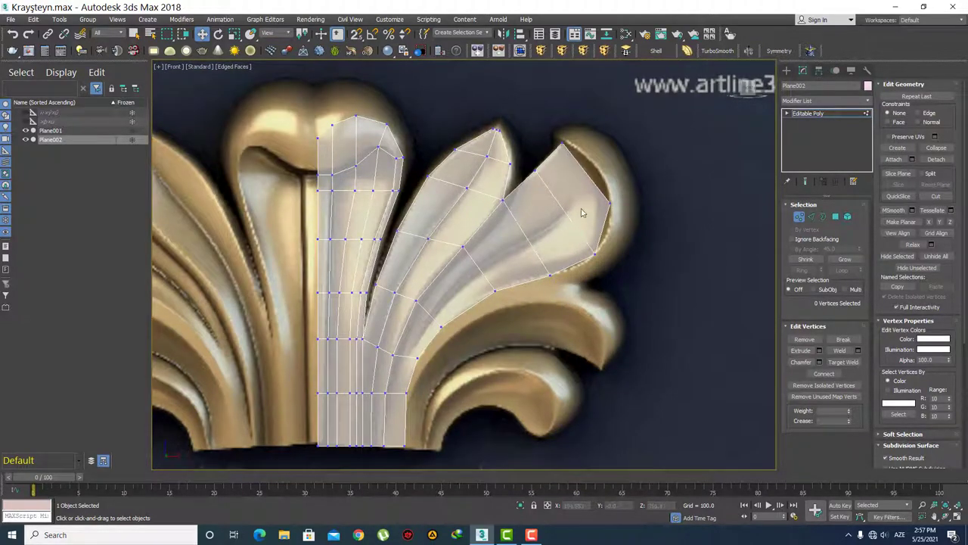
{"action": "middle_click_drag", "start_coordinate": [540, 318], "coordinate": [540, 269]}
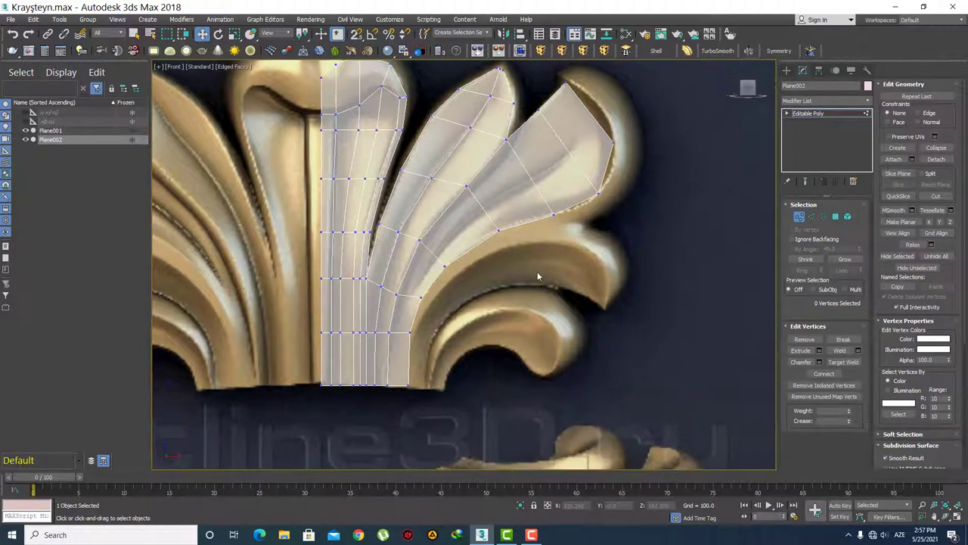
{"action": "middle_click_drag", "start_coordinate": [582, 137], "coordinate": [585, 194]}
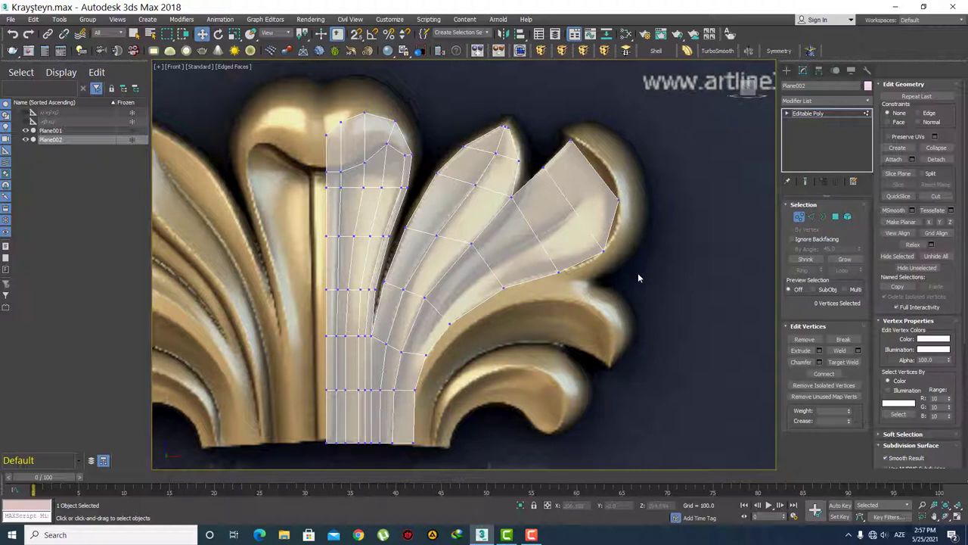
{"action": "middle_click_drag", "start_coordinate": [383, 185], "coordinate": [454, 171]}
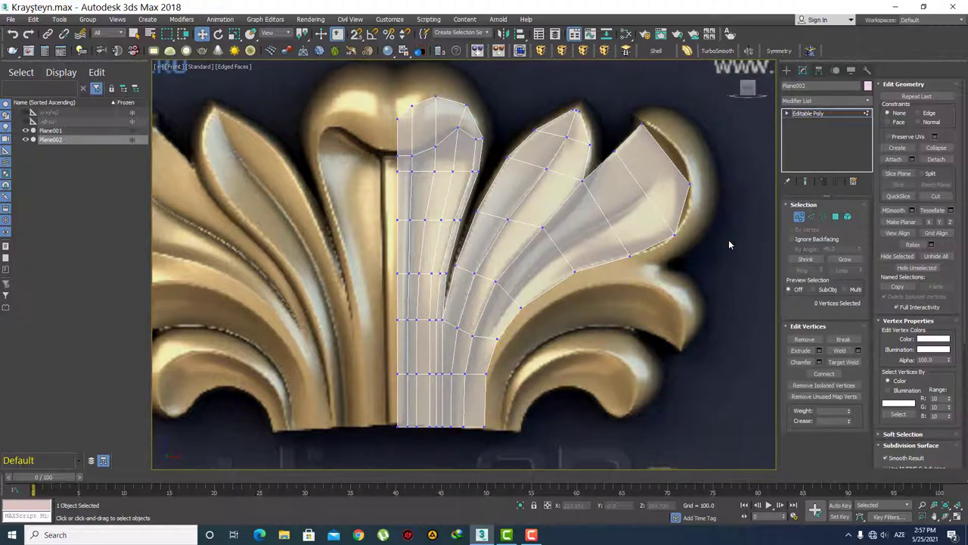
{"action": "middle_click_drag", "start_coordinate": [728, 245], "coordinate": [663, 238]}
{"action": "key", "text": "2"}
{"action": "left_click", "coordinate": [605, 155]}
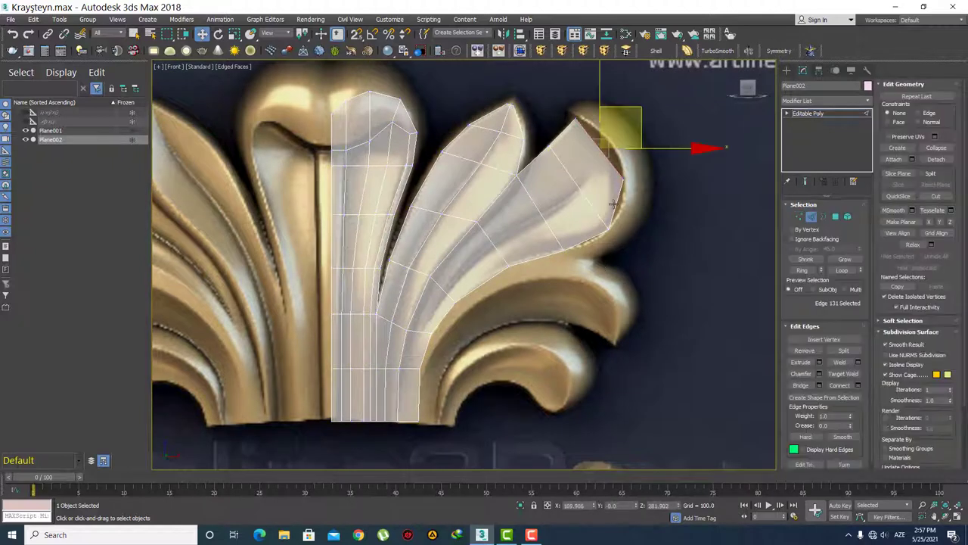
{"action": "key", "text": "q"}
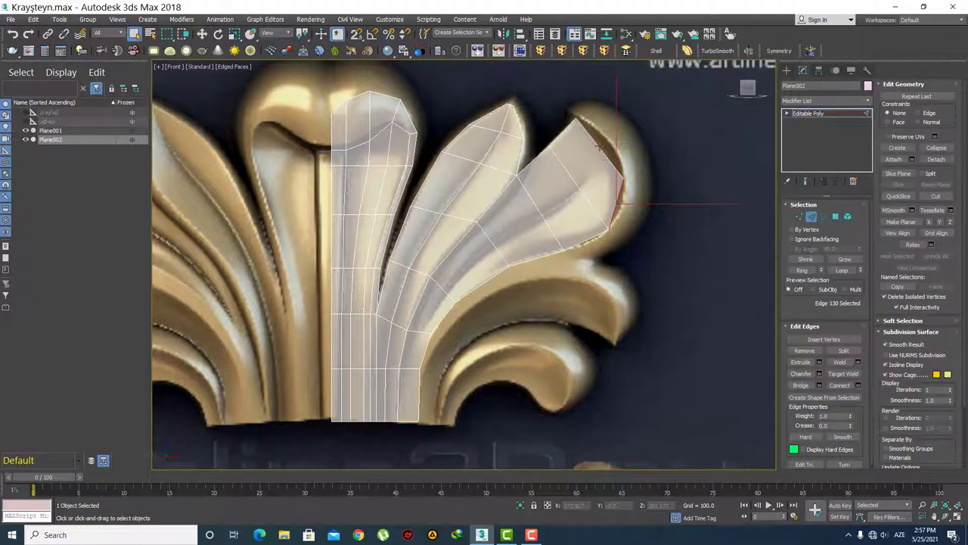
{"action": "key", "text": "="}
{"action": "key", "text": "="}
{"action": "key", "text": "="}
Step: Ring-select the right leaf strip's edges and Connect them to add one lengthwise edge loop
{"action": "left_click", "coordinate": [597, 200], "text": "shift"}
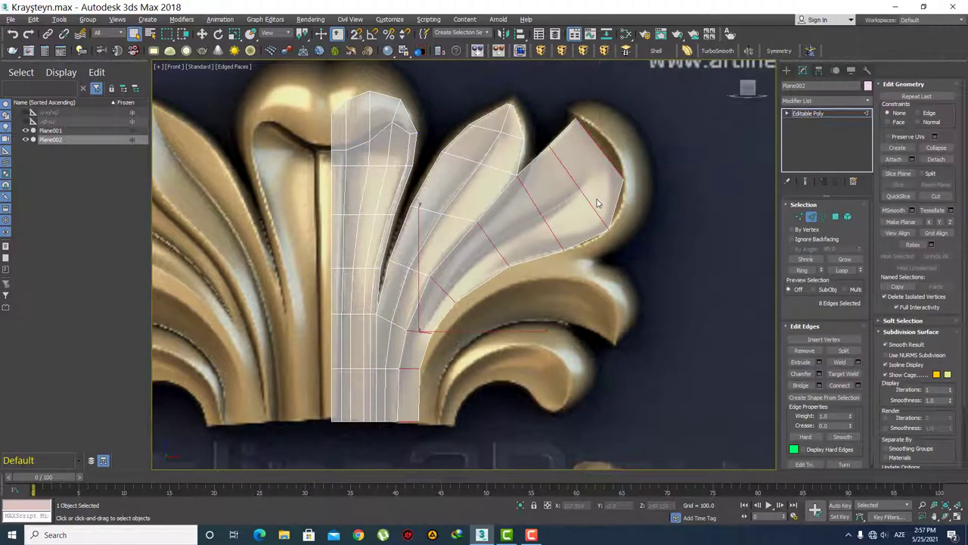
{"action": "left_click", "coordinate": [858, 385]}
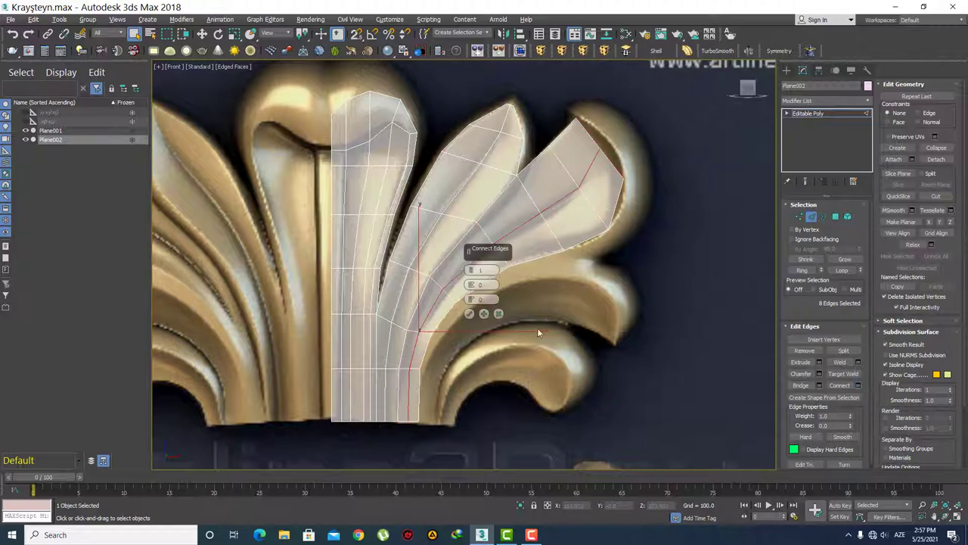
{"action": "left_click", "coordinate": [469, 317]}
{"action": "middle_click_drag", "start_coordinate": [470, 317], "coordinate": [579, 268]}
{"action": "scroll", "coordinate": [578, 268], "scroll_direction": "up", "scroll_amount": 2}
Step: Move the new loop's tip and rim vertices onto the leaf outline
{"action": "key", "text": "1"}
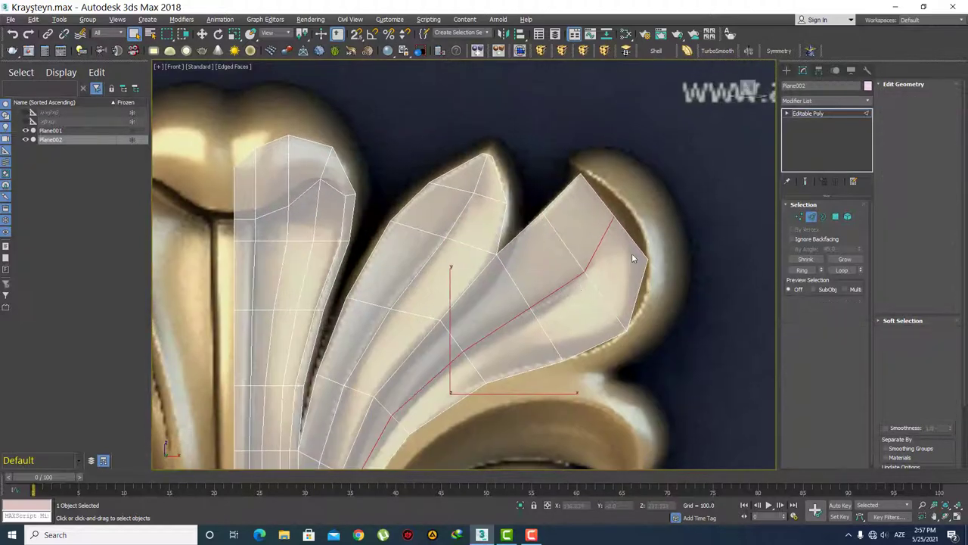
{"action": "key", "text": "w"}
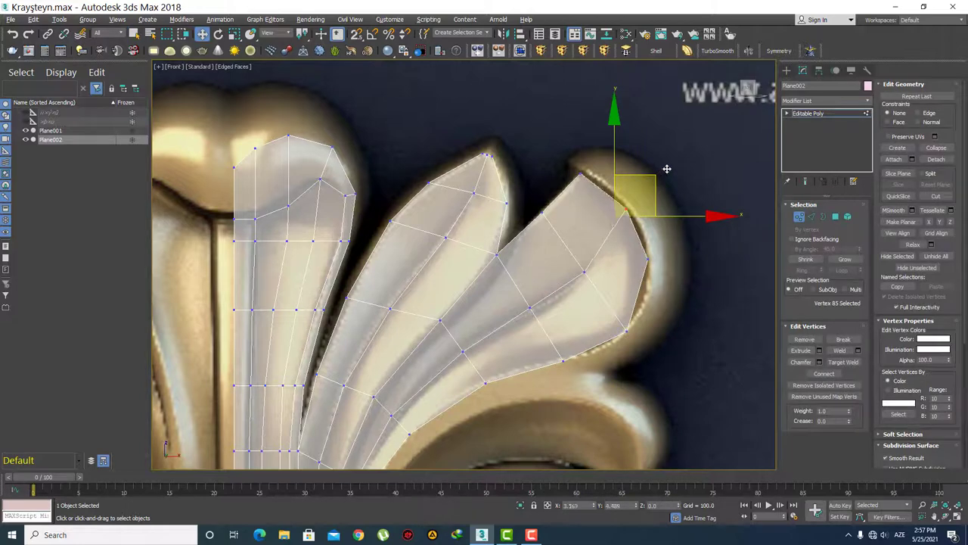
{"action": "left_click", "coordinate": [662, 282]}
{"action": "left_click", "coordinate": [648, 260]}
{"action": "left_click_drag", "start_coordinate": [685, 231], "coordinate": [686, 246]}
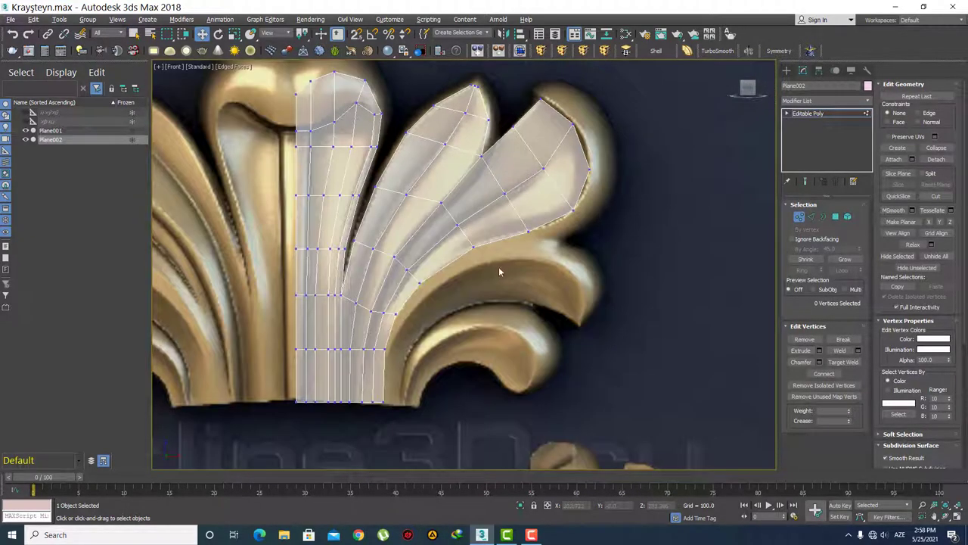
{"action": "scroll", "coordinate": [514, 265], "scroll_direction": "up", "scroll_amount": 2}
{"action": "left_click", "coordinate": [521, 241]}
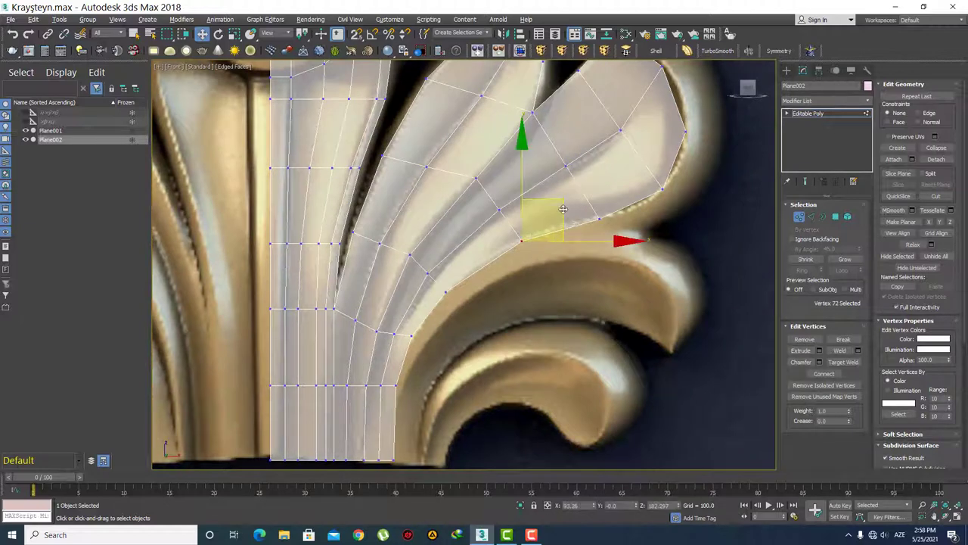
{"action": "left_click", "coordinate": [553, 266]}
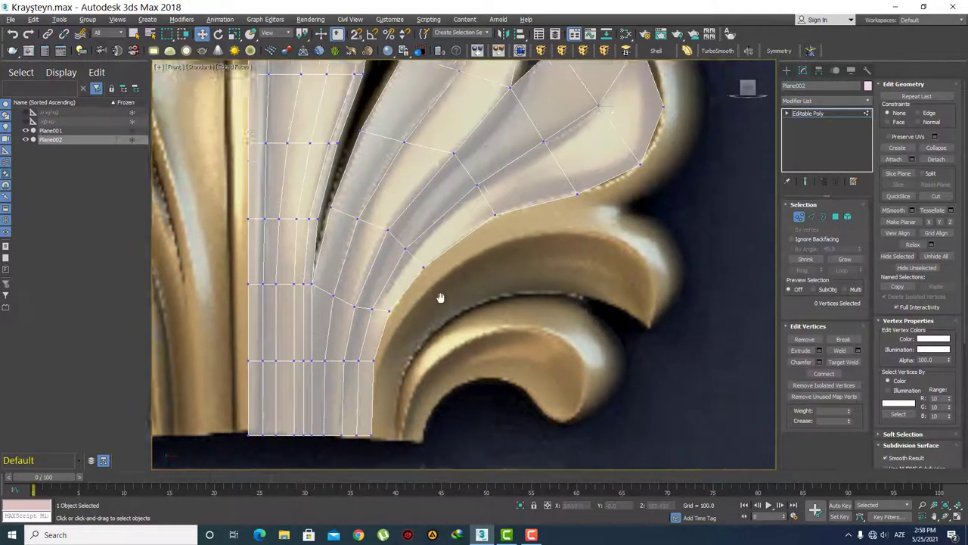
Step: Shift-drag the two tip border edges up-right to extrude a new row of faces into the curl
{"action": "key", "text": "2"}
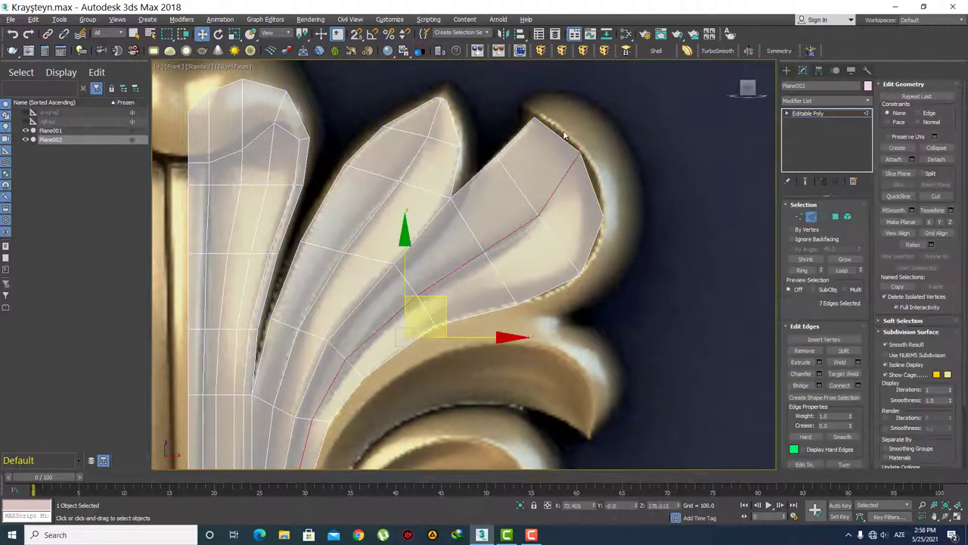
{"action": "left_click", "coordinate": [560, 136]}
{"action": "left_click", "coordinate": [594, 186], "text": "ctrl"}
{"action": "key", "text": "w"}
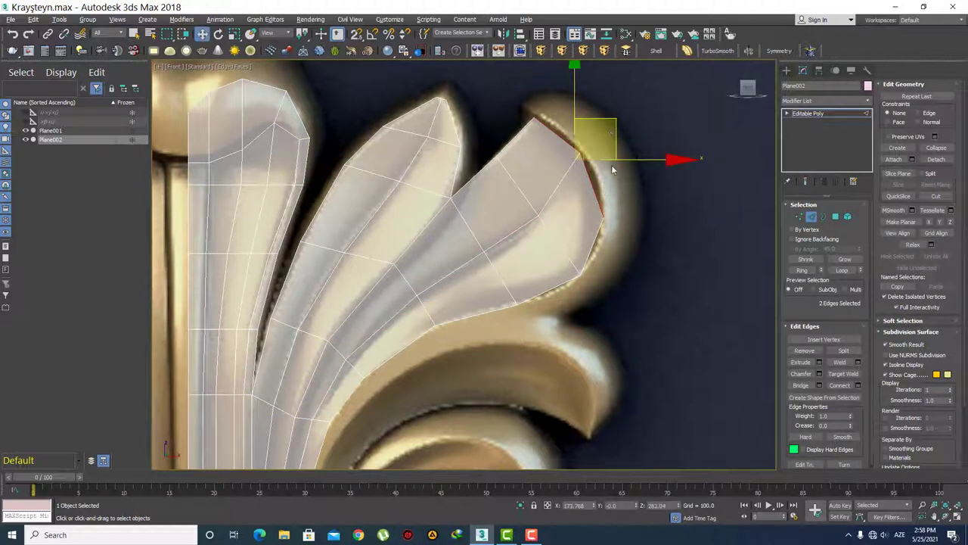
{"action": "left_click_drag", "start_coordinate": [618, 125], "coordinate": [656, 103], "text": "shift"}
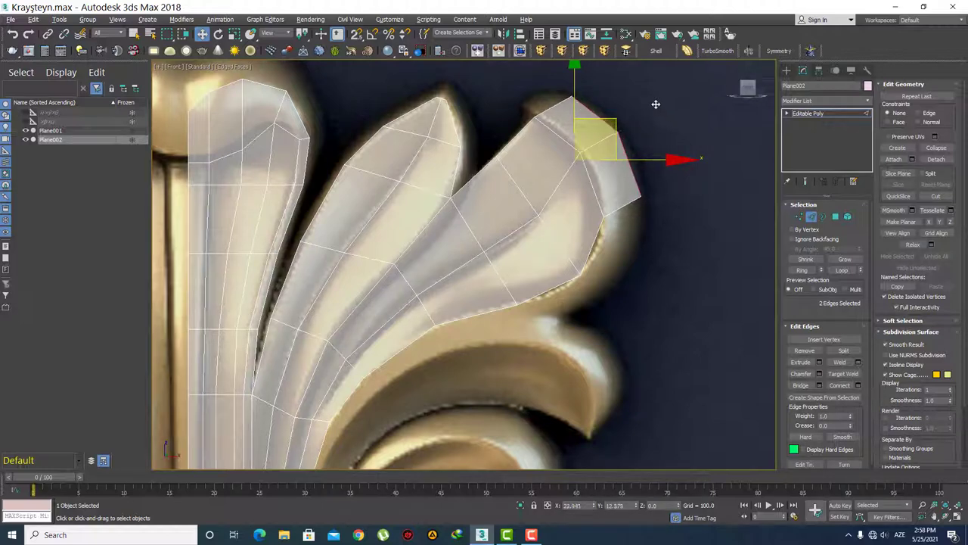
Step: Reframe on the leaf tip and select the first edge along the leaf's lower rim
{"action": "key", "text": "1"}
{"action": "middle_click_drag", "start_coordinate": [638, 205], "coordinate": [616, 190]}
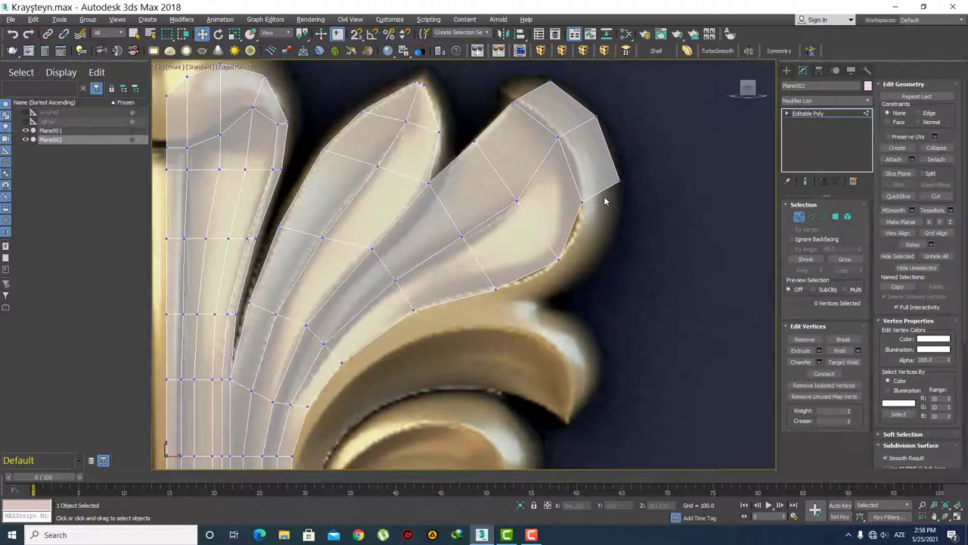
{"action": "middle_click_drag", "start_coordinate": [510, 296], "coordinate": [518, 264]}
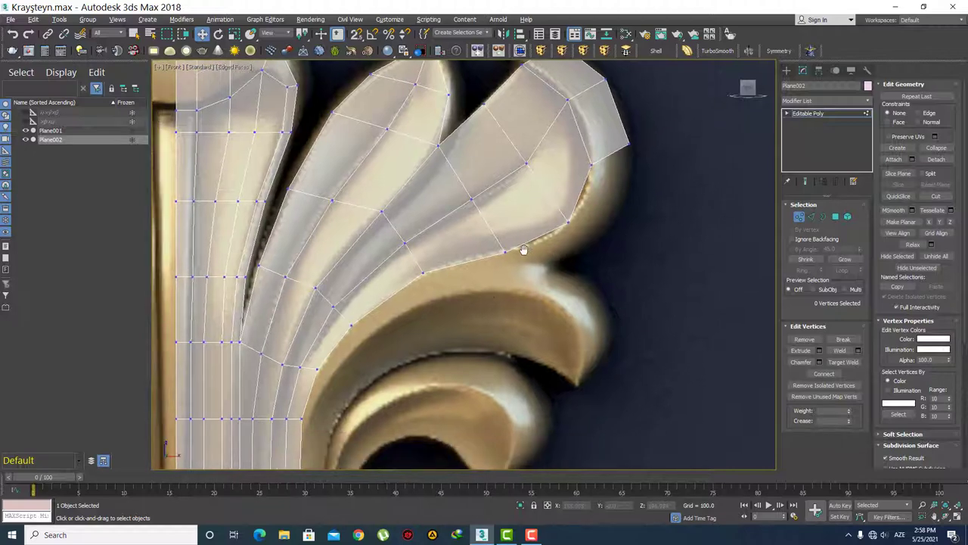
{"action": "key", "text": "2"}
{"action": "key", "text": "q"}
{"action": "left_click", "coordinate": [472, 267]}
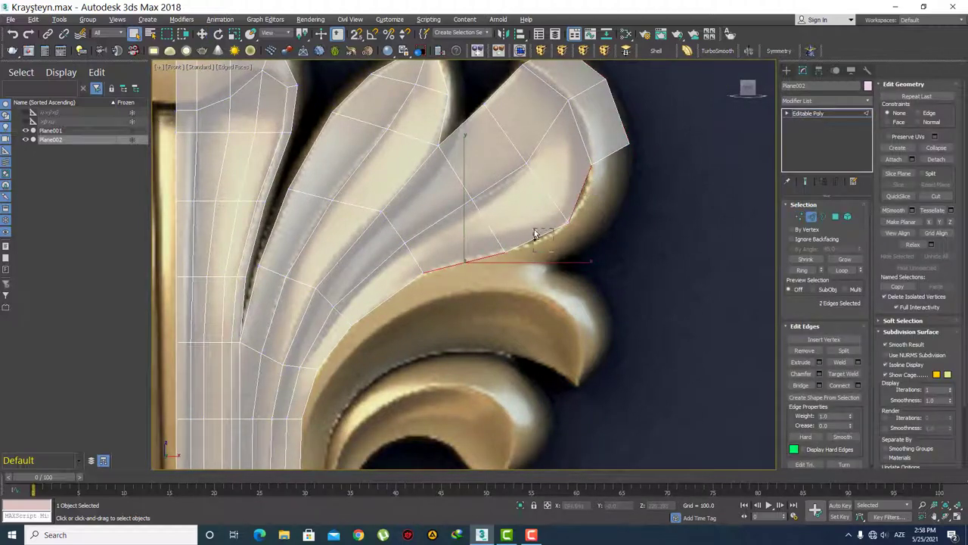
Step: Ctrl-select the seven lower-rim border edges above the scroll curl and start moving them down
{"action": "left_click", "coordinate": [534, 235], "text": "ctrl"}
{"action": "middle_click_drag", "start_coordinate": [534, 234], "coordinate": [487, 237]}
{"action": "left_click", "coordinate": [431, 227], "text": "ctrl"}
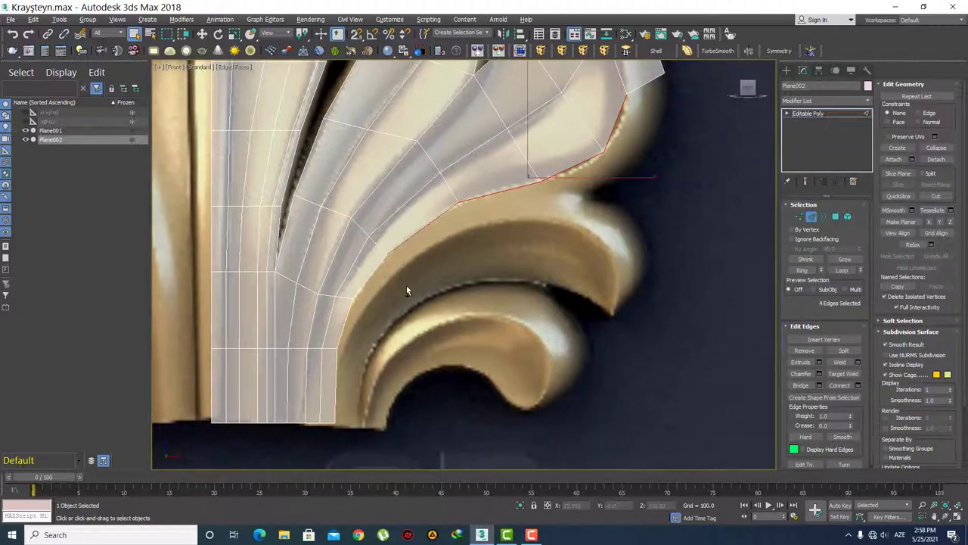
{"action": "left_click", "coordinate": [371, 284], "text": "ctrl"}
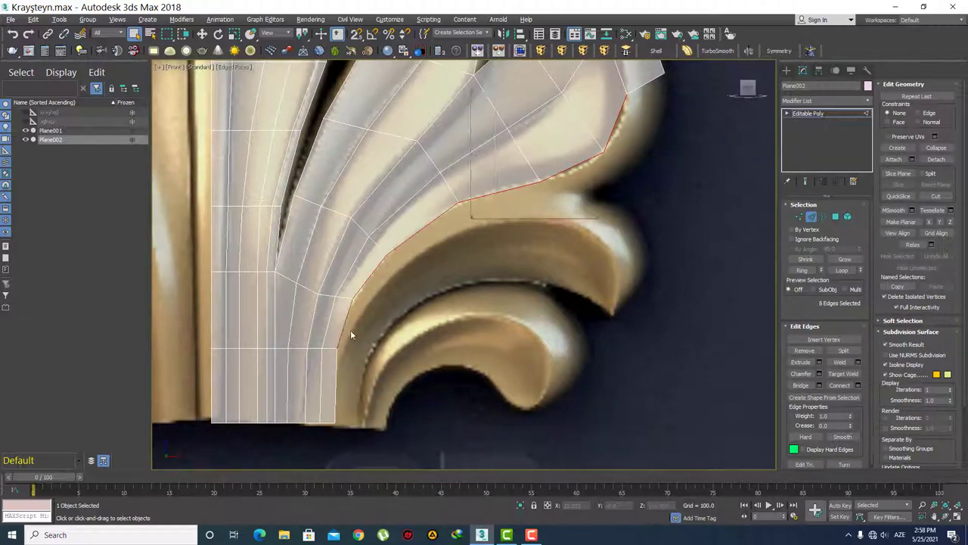
{"action": "left_click", "coordinate": [354, 329], "text": "ctrl"}
{"action": "scroll", "coordinate": [552, 277], "scroll_direction": "up", "scroll_amount": 2}
{"action": "left_click", "coordinate": [618, 134], "text": "alt"}
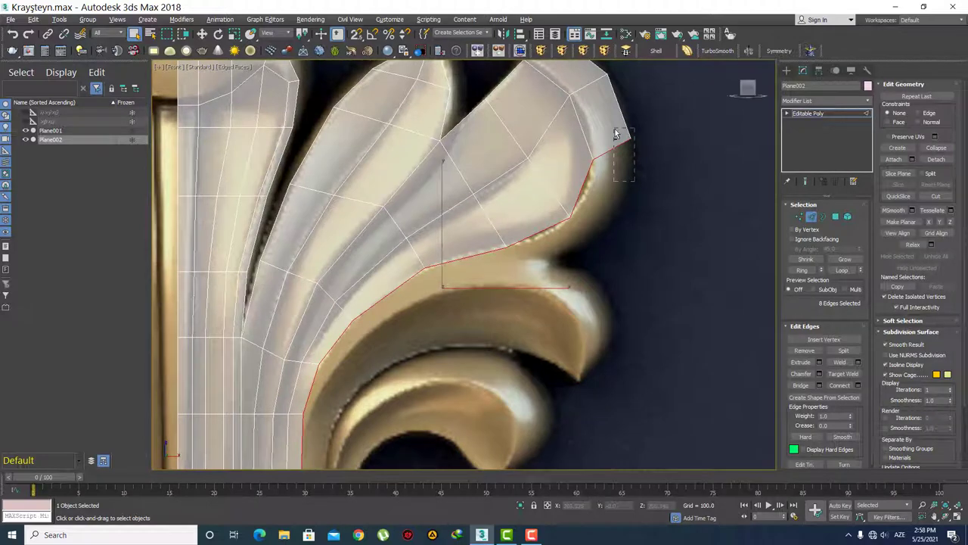
{"action": "mouse_move", "coordinate": [591, 207]}
{"action": "middle_mouse_down"}
{"action": "mouse_move", "coordinate": [612, 217]}
{"action": "mouse_move", "coordinate": [597, 238]}
{"action": "middle_mouse_up"}
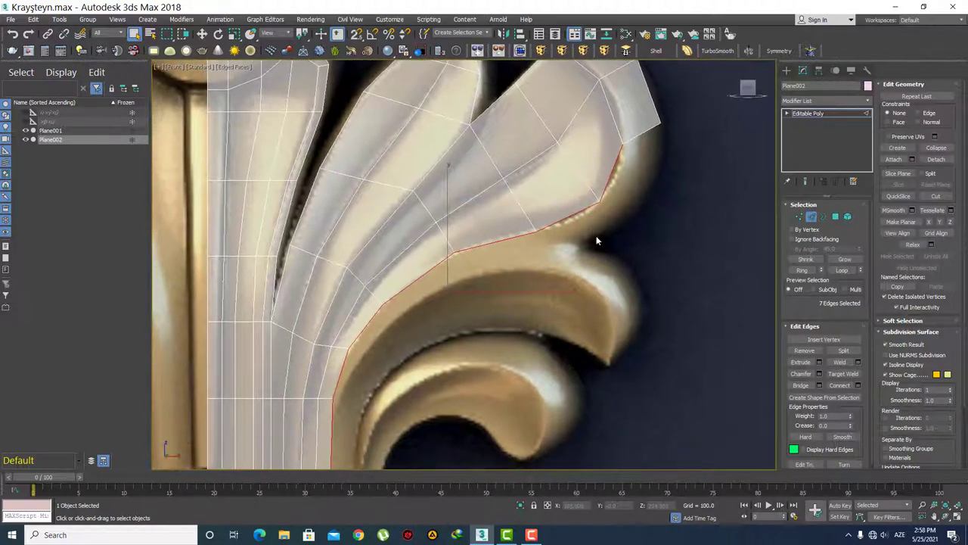
{"action": "key", "text": "w"}
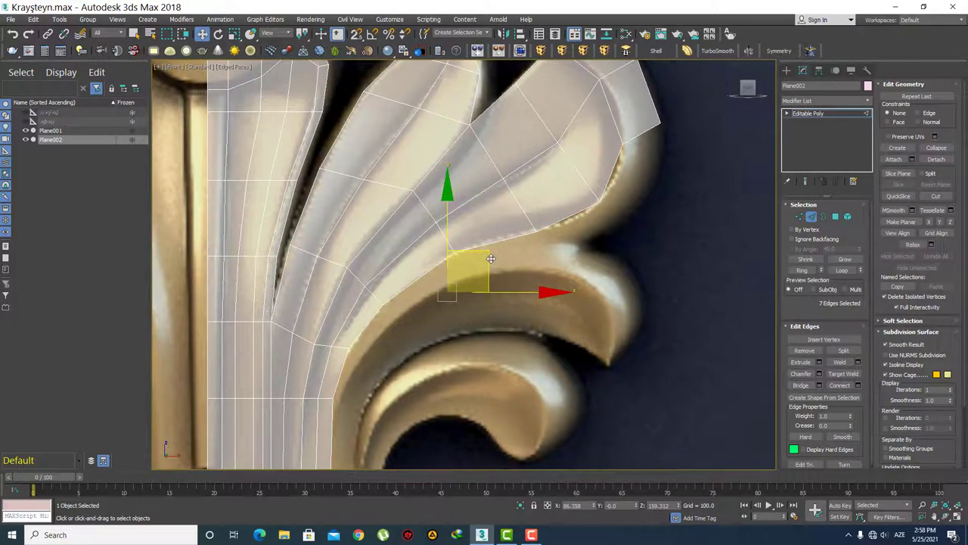
{"action": "middle_click_drag", "start_coordinate": [625, 220], "coordinate": [617, 232]}
Step: Target Weld the loose tip vertex onto the leaf's tip corner
{"action": "scroll", "coordinate": [618, 232], "scroll_direction": "down", "scroll_amount": 2}
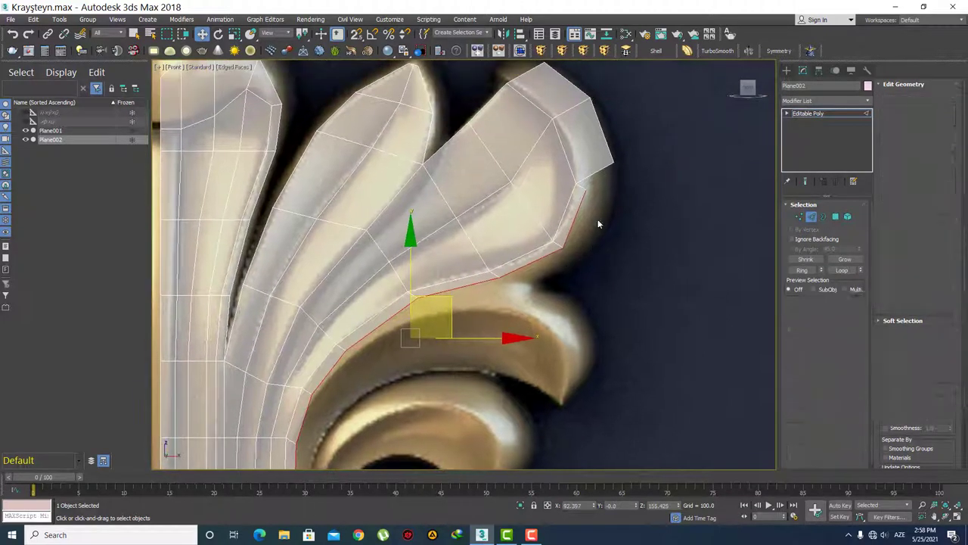
{"action": "key", "text": "1"}
{"action": "left_click", "coordinate": [586, 191]}
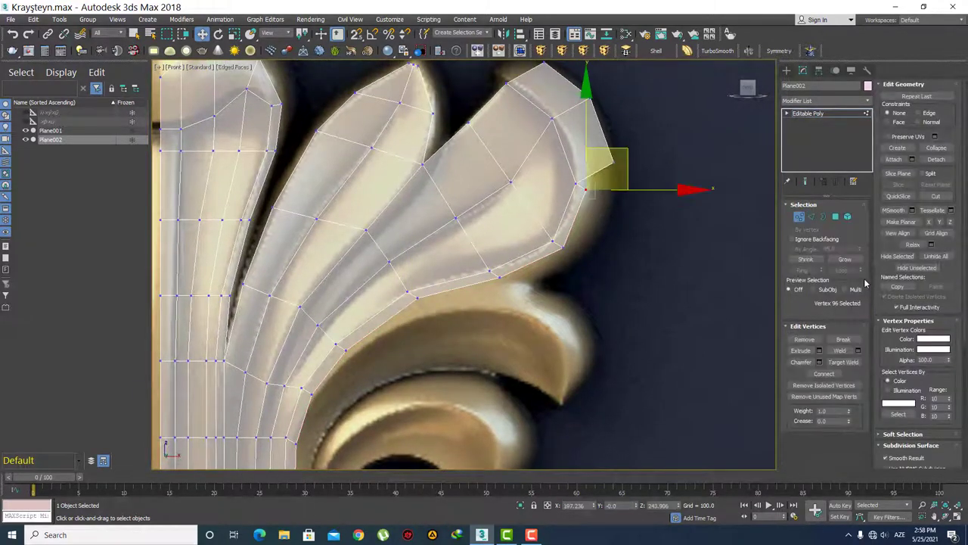
{"action": "left_click", "coordinate": [843, 362]}
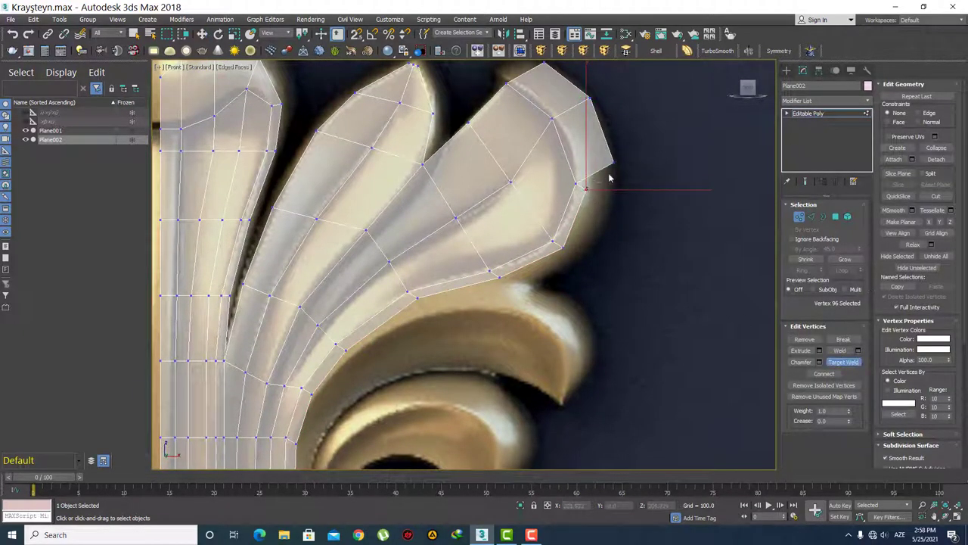
{"action": "left_click", "coordinate": [613, 162]}
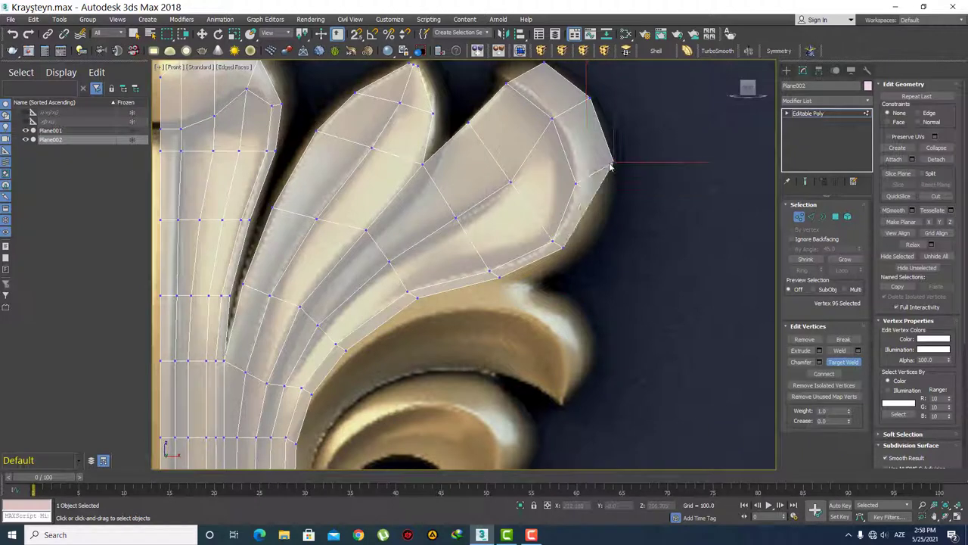
Step: Pull a rim vertex onto the leaf edge and lower the tip corner vertex slightly
{"action": "key", "text": "w"}
{"action": "left_click", "coordinate": [564, 246]}
{"action": "left_click_drag", "start_coordinate": [606, 214], "coordinate": [622, 231]}
{"action": "left_click", "coordinate": [621, 227]}
{"action": "left_click", "coordinate": [613, 163]}
{"action": "left_click_drag", "start_coordinate": [655, 128], "coordinate": [659, 144]}
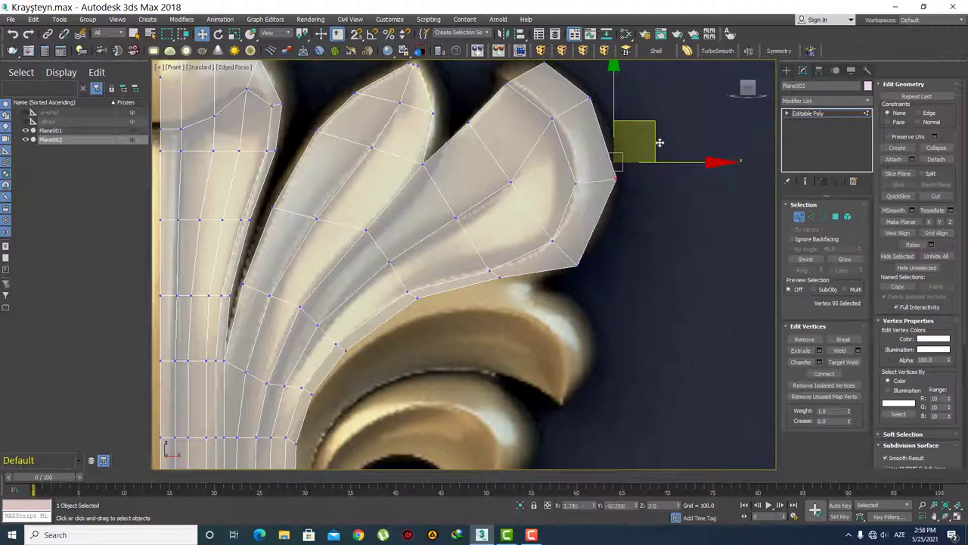
{"action": "left_click", "coordinate": [671, 227]}
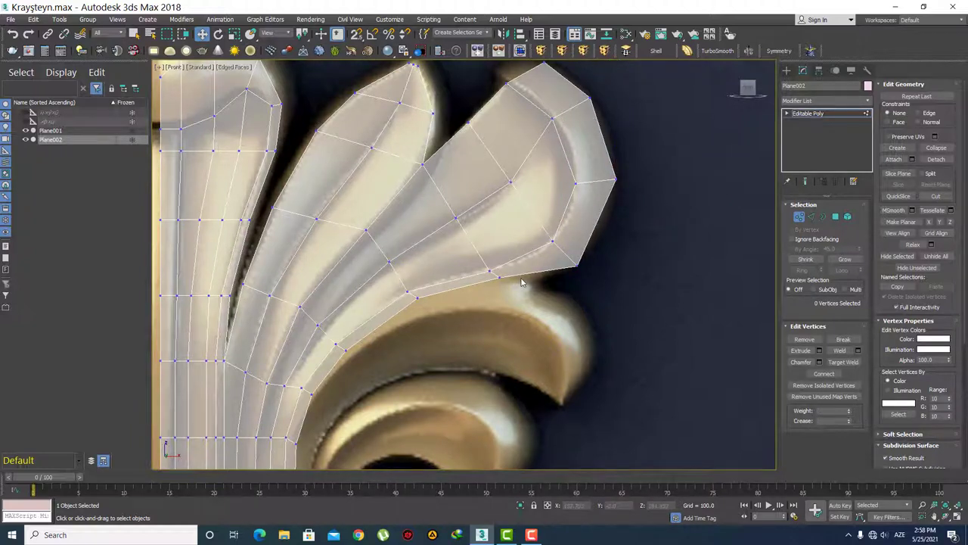
Step: Nudge a lower-rim vertex onto the leaf outline
{"action": "left_click", "coordinate": [490, 285]}
{"action": "scroll", "coordinate": [518, 277], "scroll_direction": "up", "scroll_amount": 3}
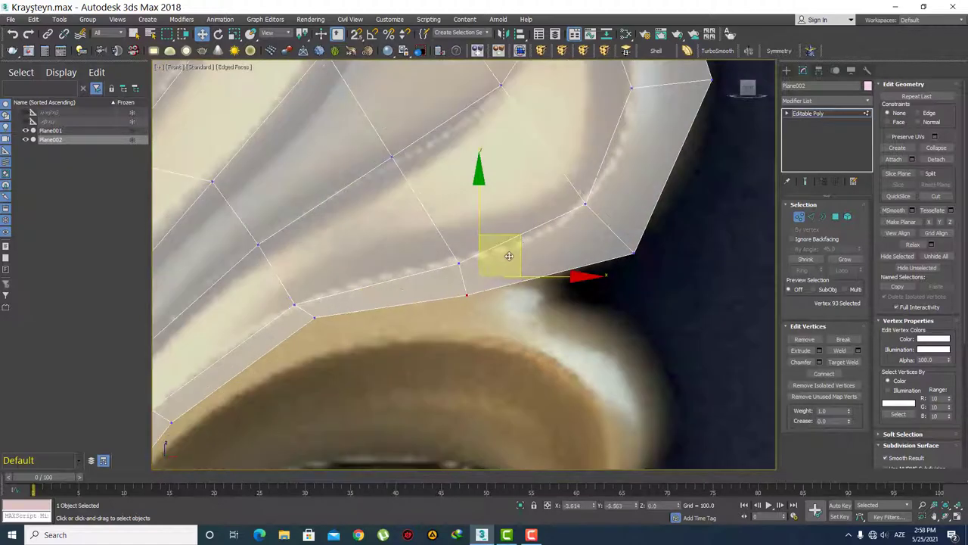
{"action": "left_click_drag", "start_coordinate": [506, 256], "coordinate": [502, 249]}
{"action": "scroll", "coordinate": [480, 280], "scroll_direction": "up", "scroll_amount": 3}
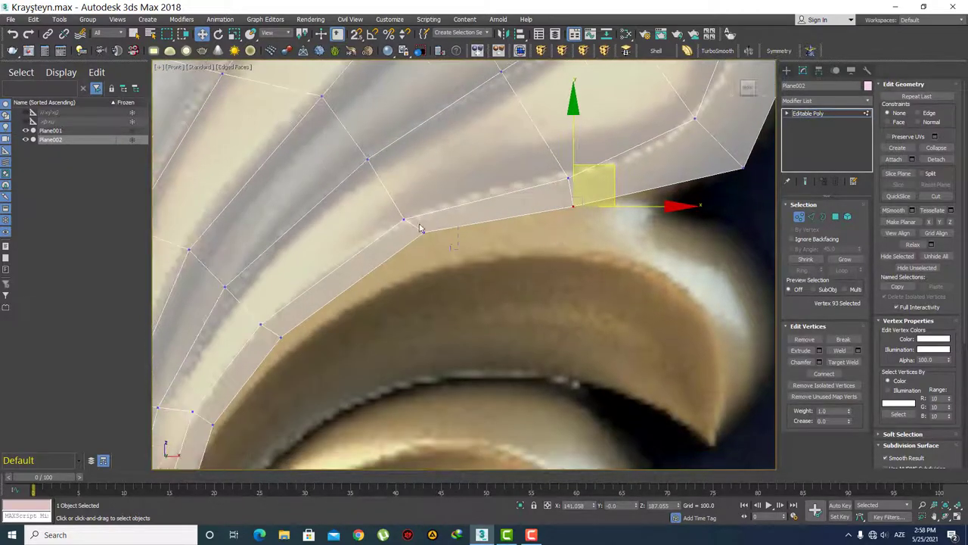
Step: Pull the next two rim vertices left onto the lobe and curl outline
{"action": "left_click", "coordinate": [423, 232]}
{"action": "left_click_drag", "start_coordinate": [453, 210], "coordinate": [450, 204]}
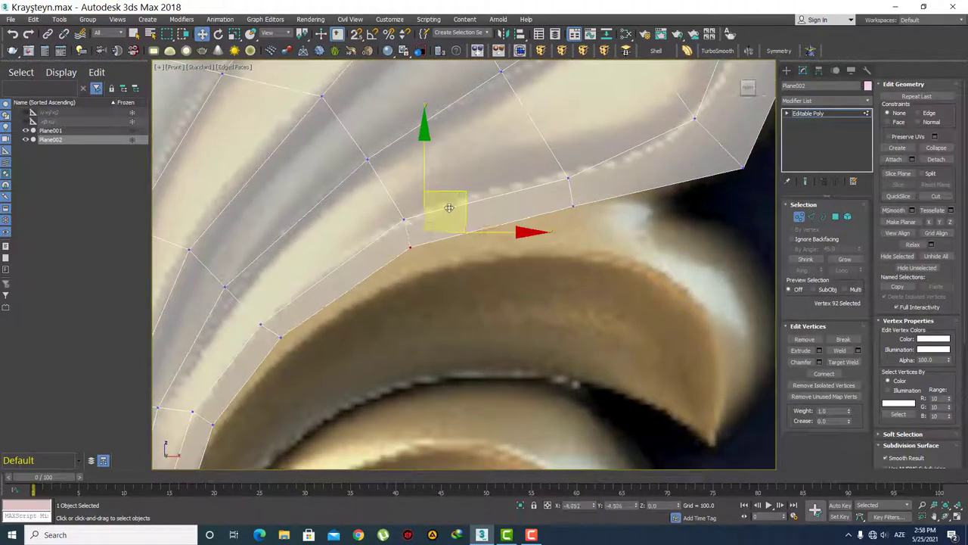
{"action": "scroll", "coordinate": [453, 257], "scroll_direction": "down", "scroll_amount": 2}
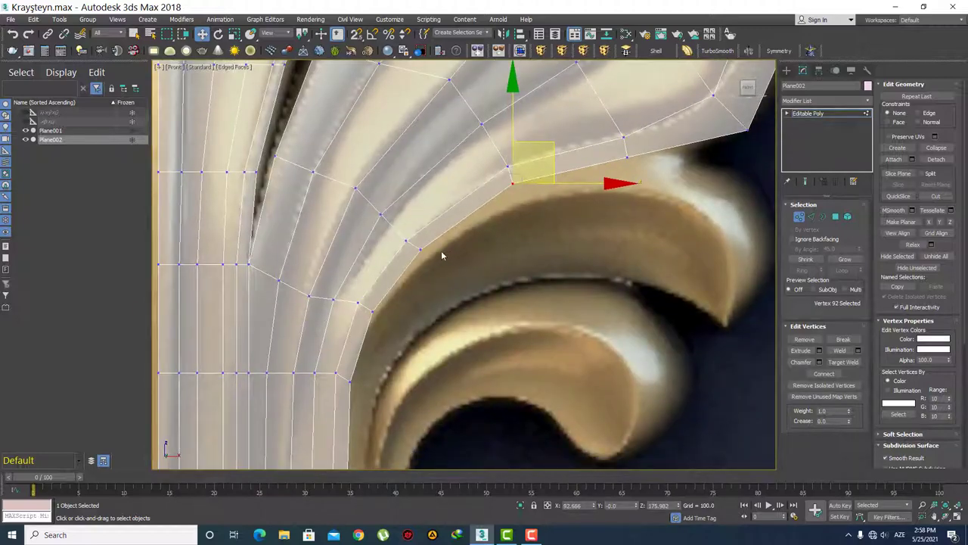
{"action": "left_click", "coordinate": [416, 244]}
{"action": "scroll", "coordinate": [416, 244], "scroll_direction": "up", "scroll_amount": 2}
{"action": "left_click_drag", "start_coordinate": [467, 218], "coordinate": [455, 217]}
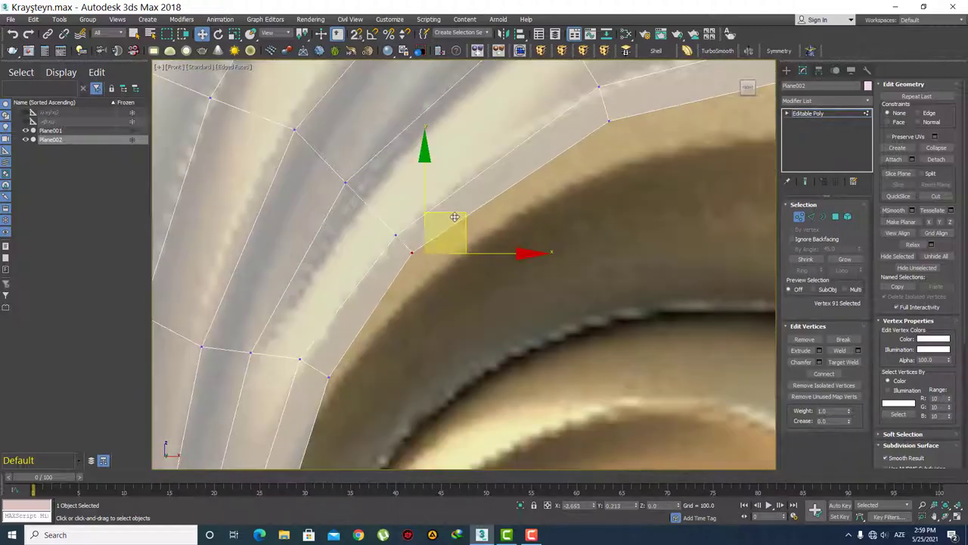
Step: Nudge the following two vertices along the curve toward the lower corner
{"action": "middle_click_drag", "start_coordinate": [347, 393], "coordinate": [422, 308]}
{"action": "left_click", "coordinate": [407, 291]}
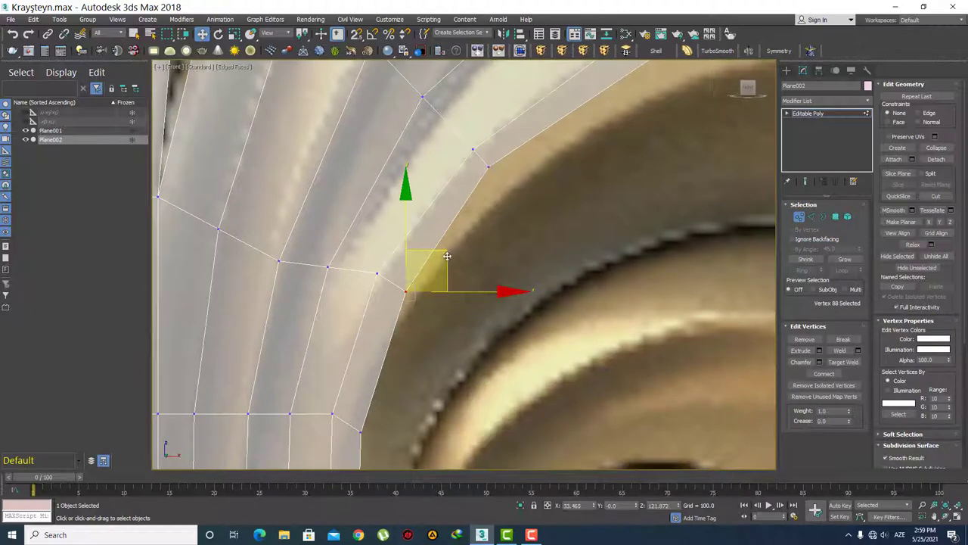
{"action": "left_click_drag", "start_coordinate": [447, 256], "coordinate": [436, 251]}
{"action": "middle_click_drag", "start_coordinate": [435, 251], "coordinate": [479, 214]}
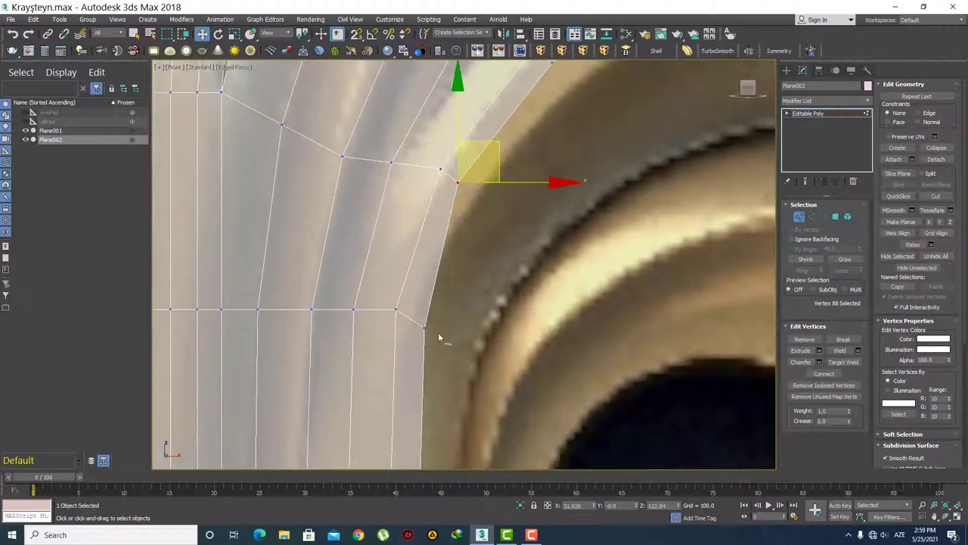
{"action": "left_click", "coordinate": [426, 327]}
{"action": "left_click_drag", "start_coordinate": [459, 288], "coordinate": [451, 274]}
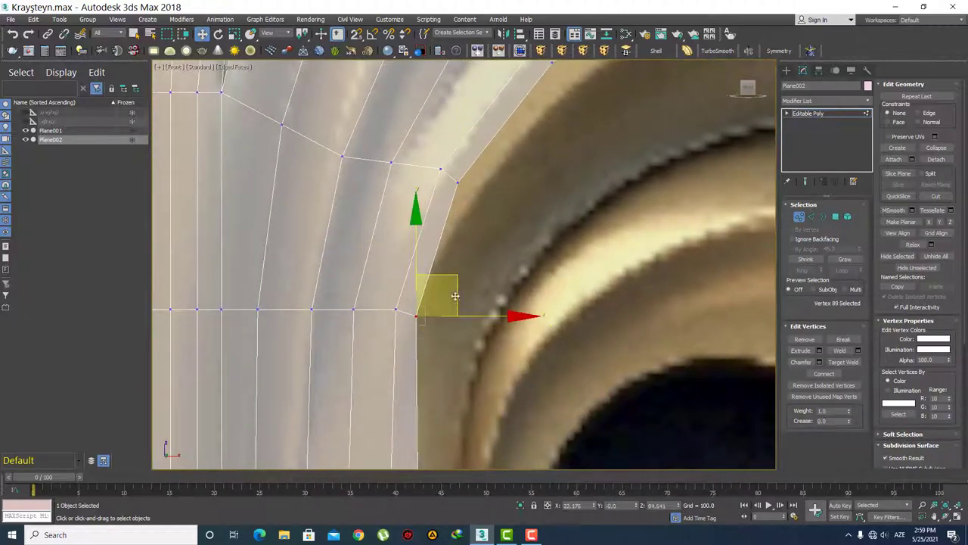
Step: Square up the bottom corner vertex, removing the diagonal edge, and inspect the result
{"action": "middle_click_drag", "start_coordinate": [447, 424], "coordinate": [485, 286]}
{"action": "left_click", "coordinate": [462, 327]}
{"action": "scroll", "coordinate": [463, 329], "scroll_direction": "up", "scroll_amount": 2}
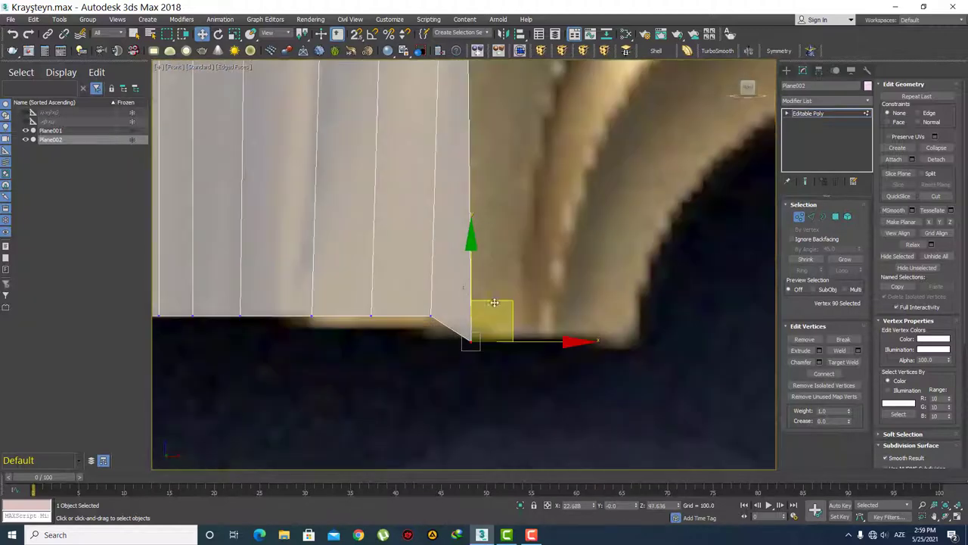
{"action": "left_click_drag", "start_coordinate": [504, 298], "coordinate": [490, 270]}
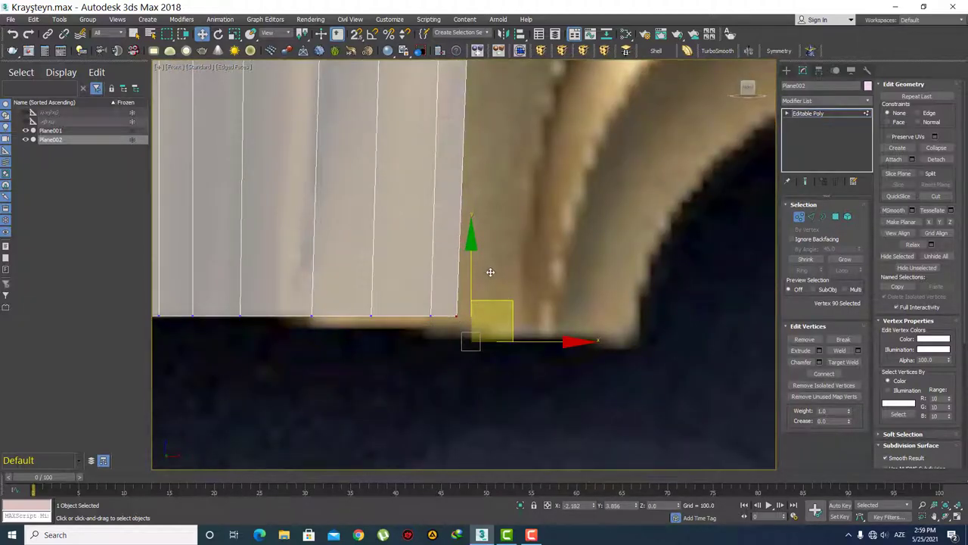
{"action": "scroll", "coordinate": [522, 272], "scroll_direction": "down", "scroll_amount": 3}
{"action": "left_click", "coordinate": [465, 326]}
{"action": "scroll", "coordinate": [465, 327], "scroll_direction": "up", "scroll_amount": 2}
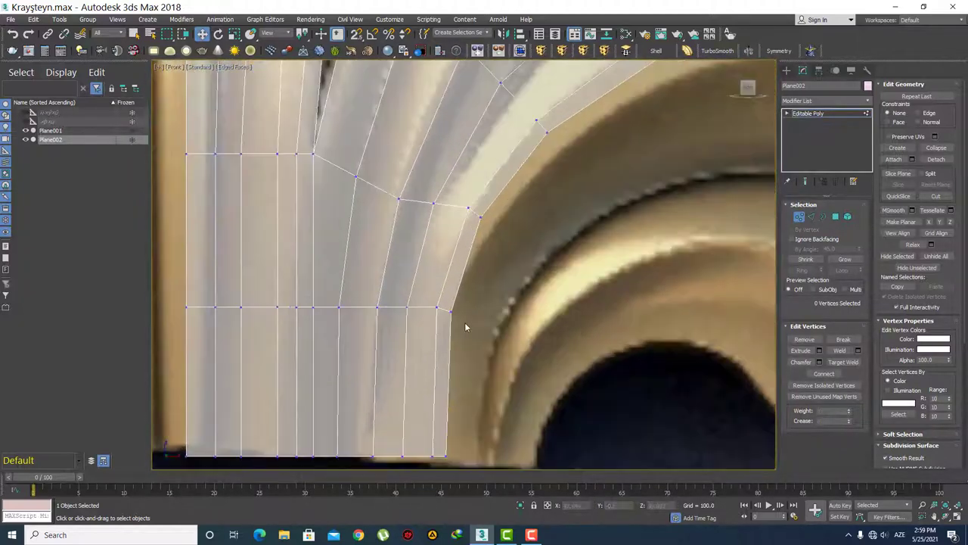
{"action": "left_click", "coordinate": [451, 311]}
{"action": "scroll", "coordinate": [451, 311], "scroll_direction": "up", "scroll_amount": 2}
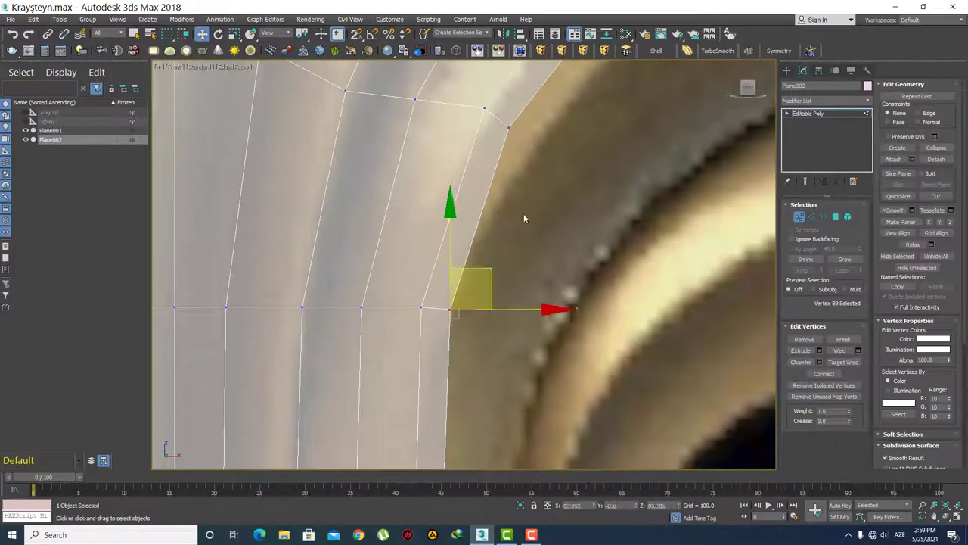
{"action": "left_click", "coordinate": [408, 262]}
{"action": "scroll", "coordinate": [408, 262], "scroll_direction": "down", "scroll_amount": 2}
{"action": "scroll", "coordinate": [454, 265], "scroll_direction": "down", "scroll_amount": 2}
{"action": "scroll", "coordinate": [488, 242], "scroll_direction": "up", "scroll_amount": 2}
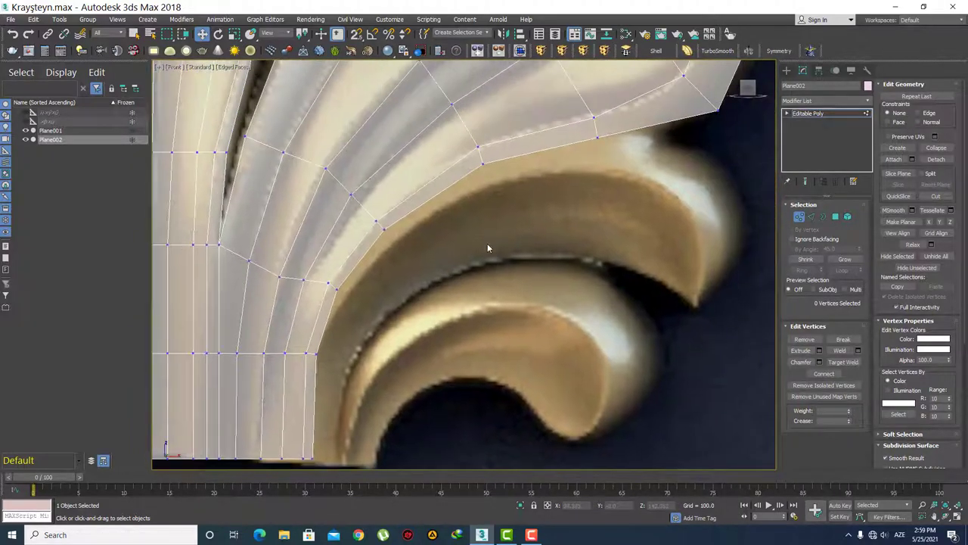
{"action": "scroll", "coordinate": [488, 242], "scroll_direction": "up", "scroll_amount": 1}
{"action": "scroll", "coordinate": [516, 244], "scroll_direction": "up", "scroll_amount": 1}
{"action": "scroll", "coordinate": [449, 257], "scroll_direction": "up", "scroll_amount": 1}
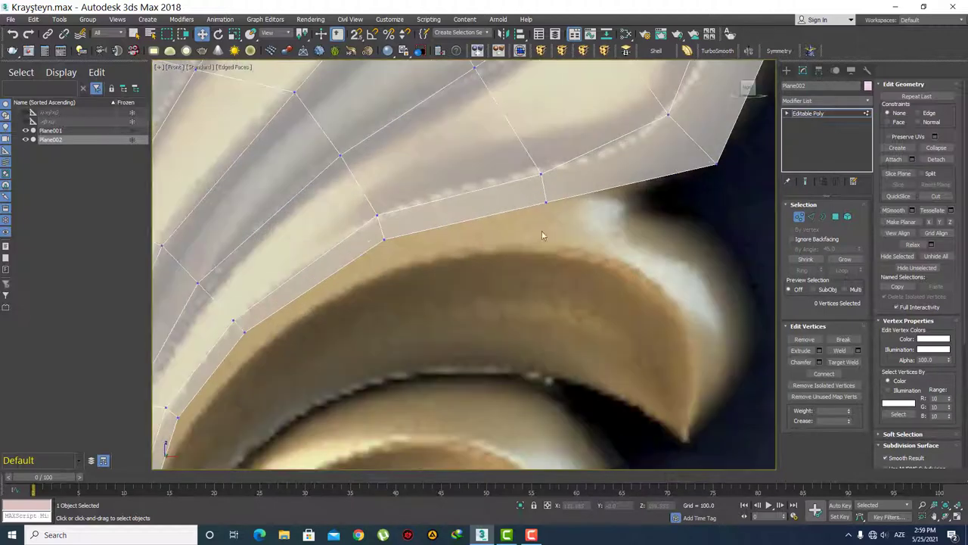
{"action": "scroll", "coordinate": [562, 214], "scroll_direction": "down", "scroll_amount": 1}
{"action": "scroll", "coordinate": [530, 284], "scroll_direction": "down", "scroll_amount": 1}
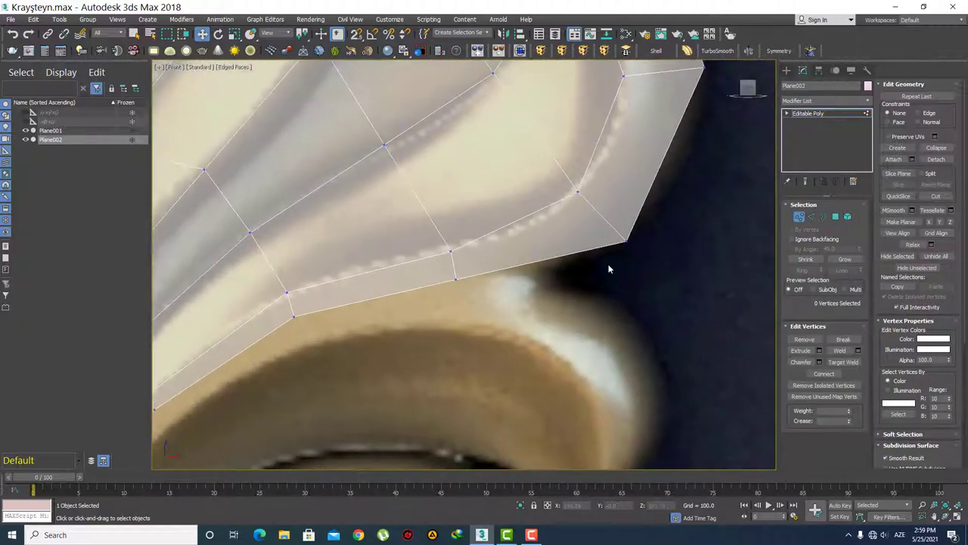
{"action": "scroll", "coordinate": [611, 267], "scroll_direction": "down", "scroll_amount": 1}
Step: Select the vertices at the leaf's right tip
{"action": "left_click", "coordinate": [628, 180]}
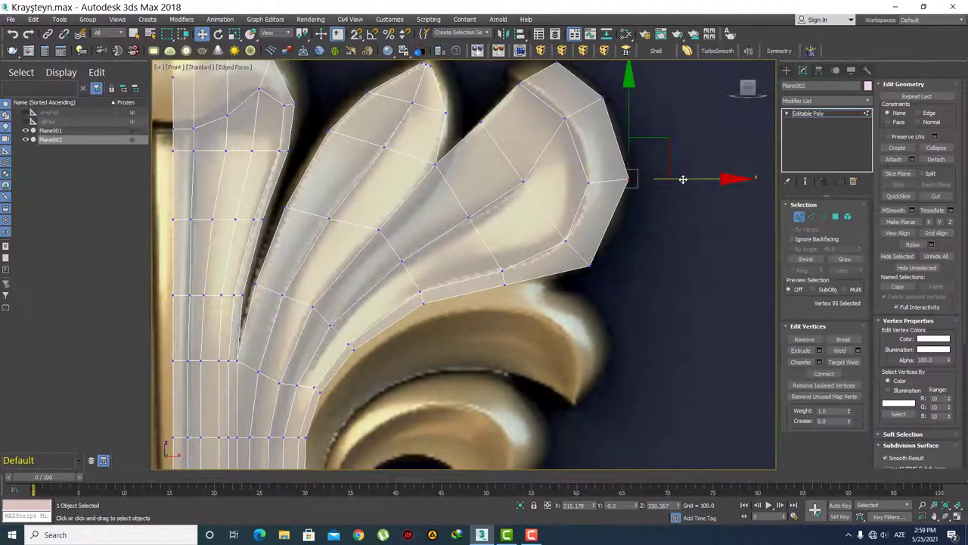
{"action": "middle_click_drag", "start_coordinate": [639, 199], "coordinate": [625, 305]}
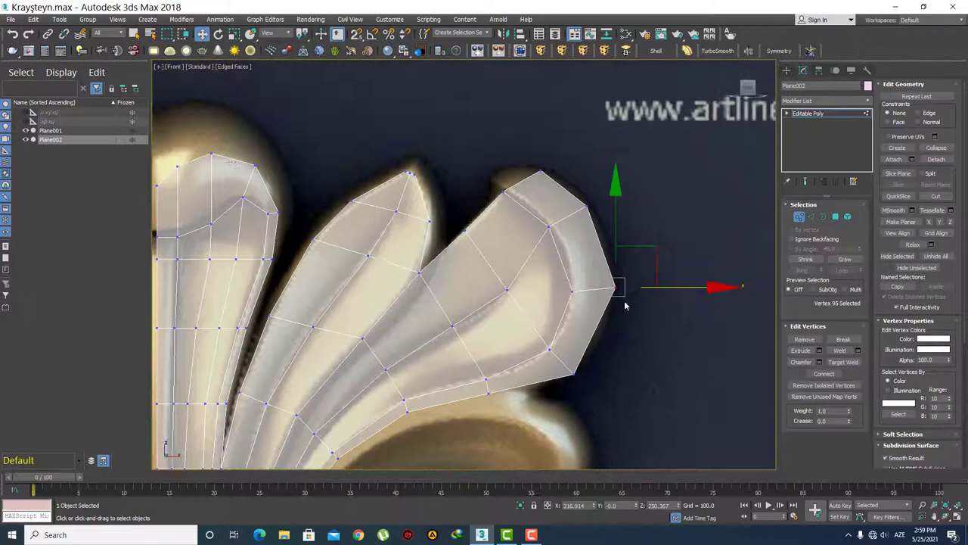
{"action": "left_click", "coordinate": [587, 205]}
{"action": "scroll", "coordinate": [621, 229], "scroll_direction": "up", "scroll_amount": 2}
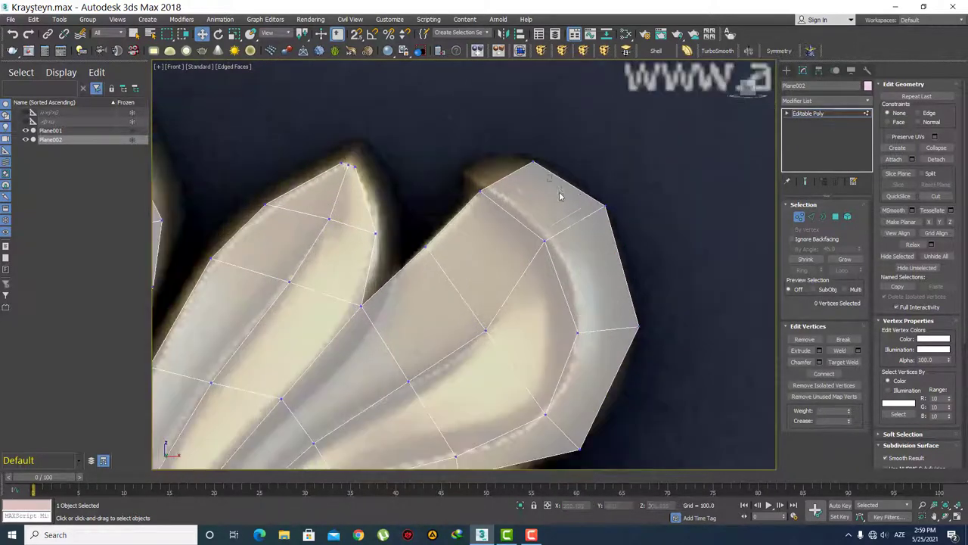
{"action": "left_click", "coordinate": [551, 180]}
{"action": "scroll", "coordinate": [596, 165], "scroll_direction": "down", "scroll_amount": 1}
{"action": "scroll", "coordinate": [558, 281], "scroll_direction": "down", "scroll_amount": 3}
Step: Lower the first two lobe-edge vertices onto the curl's top edge
{"action": "left_click", "coordinate": [558, 281]}
{"action": "scroll", "coordinate": [559, 264], "scroll_direction": "up", "scroll_amount": 4}
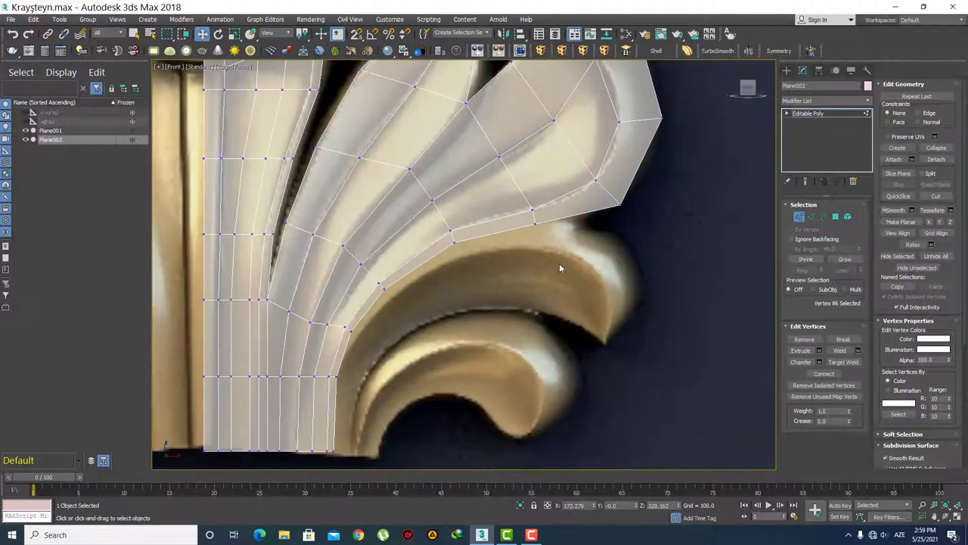
{"action": "mouse_move", "coordinate": [555, 289]}
{"action": "middle_mouse_down"}
{"action": "mouse_move", "coordinate": [628, 261]}
{"action": "mouse_move", "coordinate": [566, 303]}
{"action": "middle_mouse_up"}
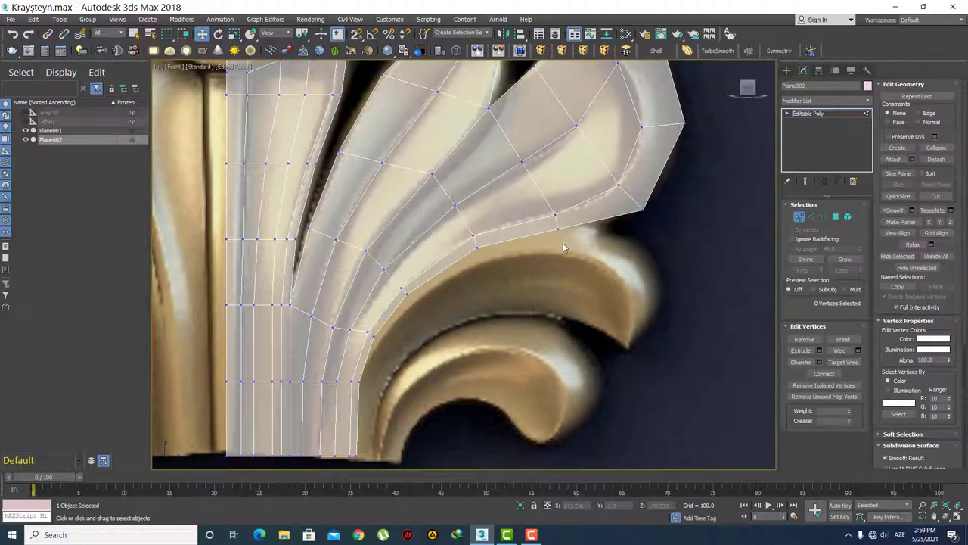
{"action": "scroll", "coordinate": [560, 235], "scroll_direction": "up", "scroll_amount": 2}
{"action": "left_click", "coordinate": [553, 221]}
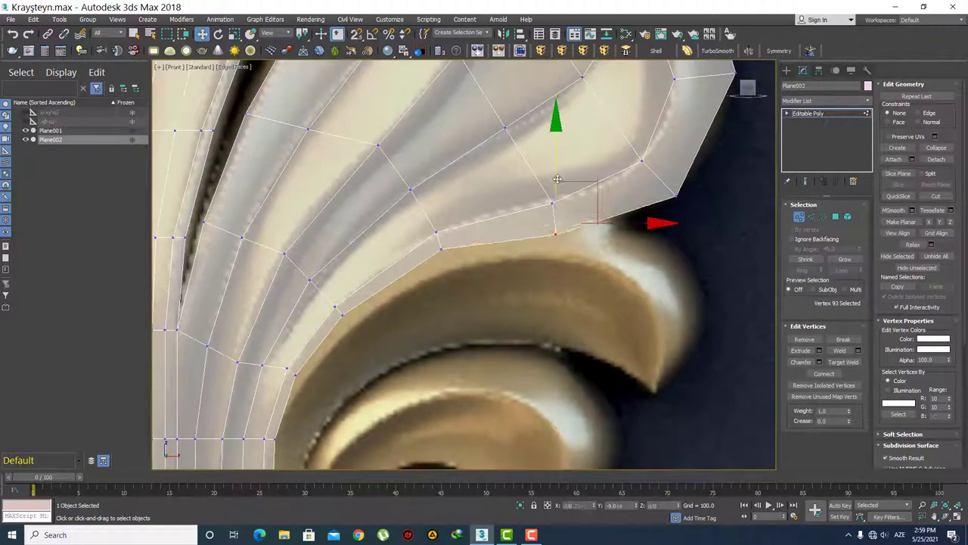
{"action": "left_click_drag", "start_coordinate": [551, 202], "coordinate": [535, 210]}
{"action": "left_click", "coordinate": [439, 248]}
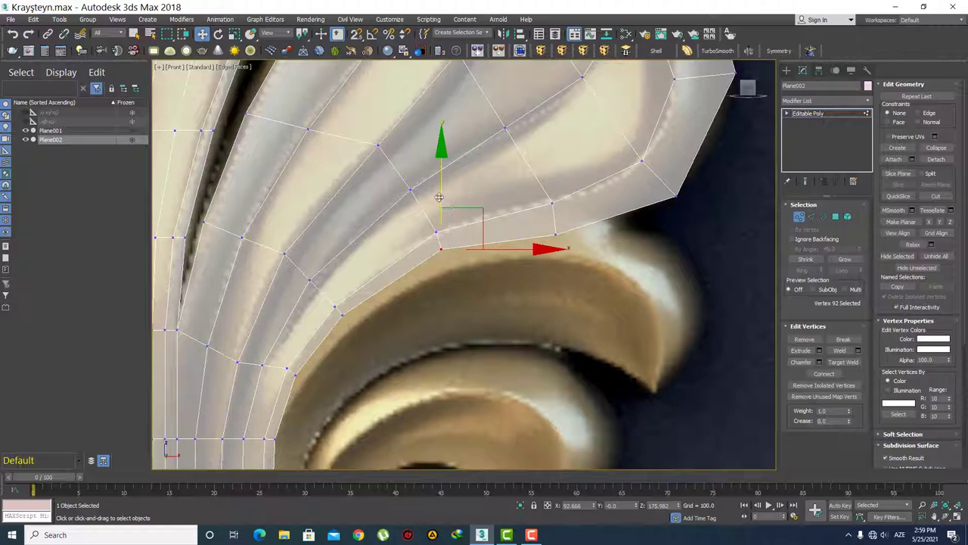
{"action": "left_click_drag", "start_coordinate": [439, 196], "coordinate": [440, 214]}
Step: Move the next vertex and the outermost edge vertex down onto the curl outline
{"action": "scroll", "coordinate": [494, 287], "scroll_direction": "up", "scroll_amount": 2}
{"action": "middle_click_drag", "start_coordinate": [495, 288], "coordinate": [458, 246]}
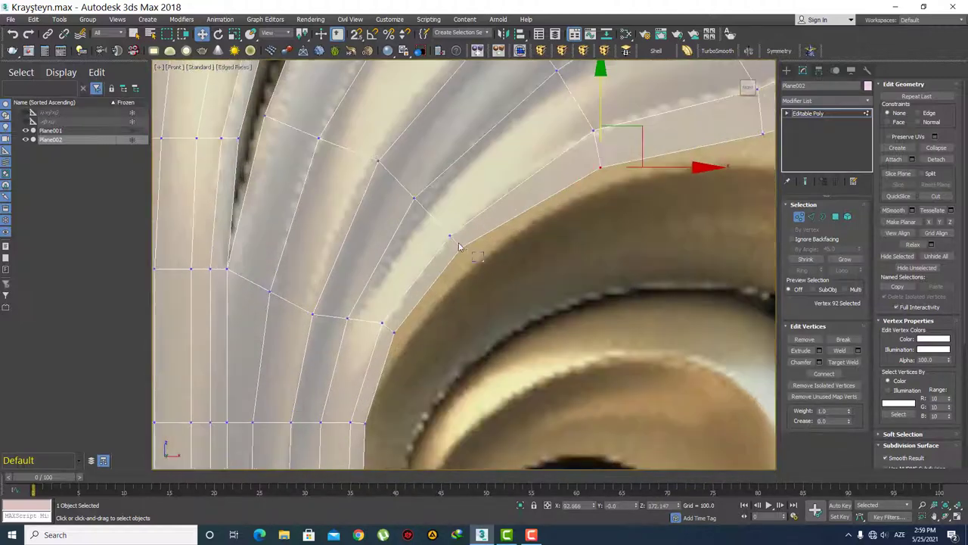
{"action": "left_click", "coordinate": [458, 245]}
{"action": "left_click_drag", "start_coordinate": [480, 225], "coordinate": [494, 242]}
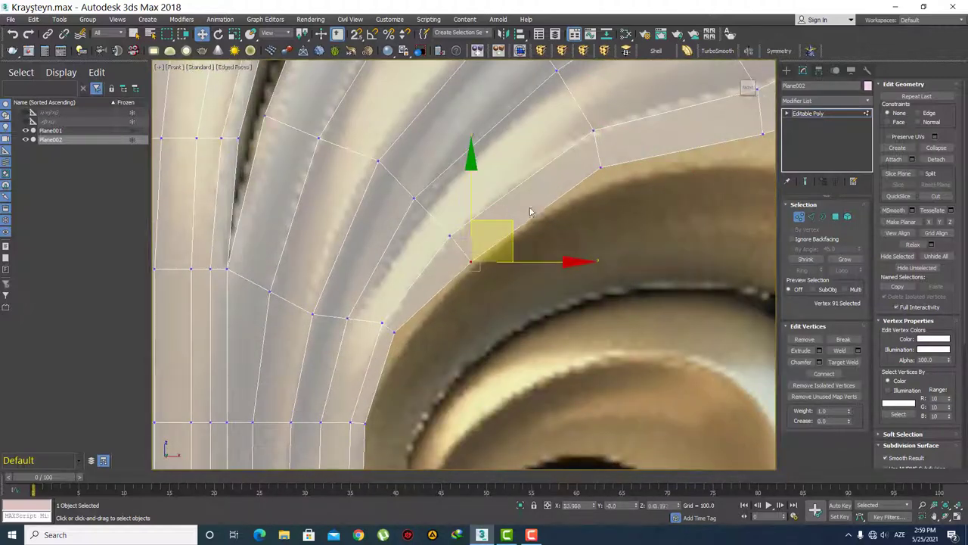
{"action": "mouse_move", "coordinate": [605, 186]}
{"action": "left_mouse_down"}
{"action": "mouse_move", "coordinate": [591, 155]}
{"action": "mouse_move", "coordinate": [611, 170]}
{"action": "left_mouse_up"}
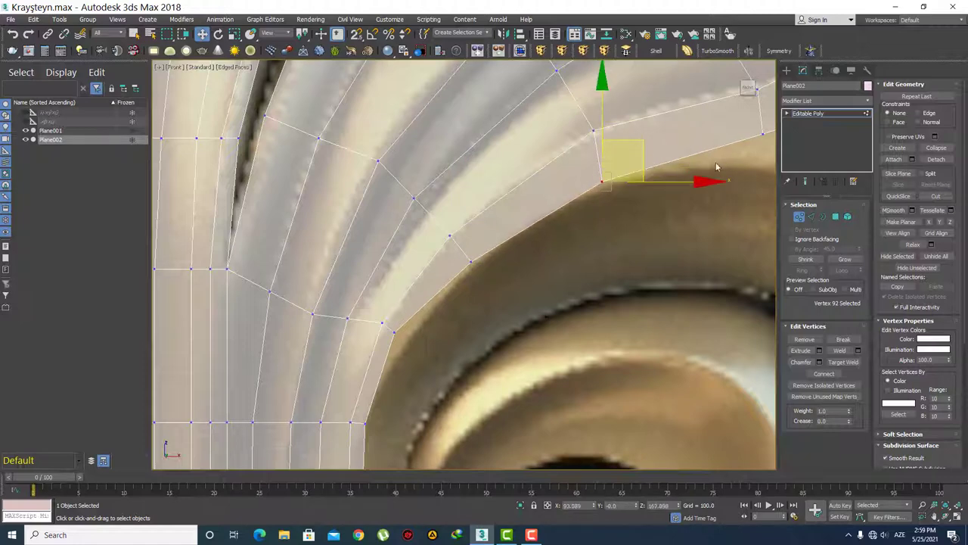
{"action": "scroll", "coordinate": [466, 196], "scroll_direction": "up", "scroll_amount": 3}
{"action": "left_click", "coordinate": [443, 174]}
{"action": "left_click_drag", "start_coordinate": [449, 126], "coordinate": [441, 151]}
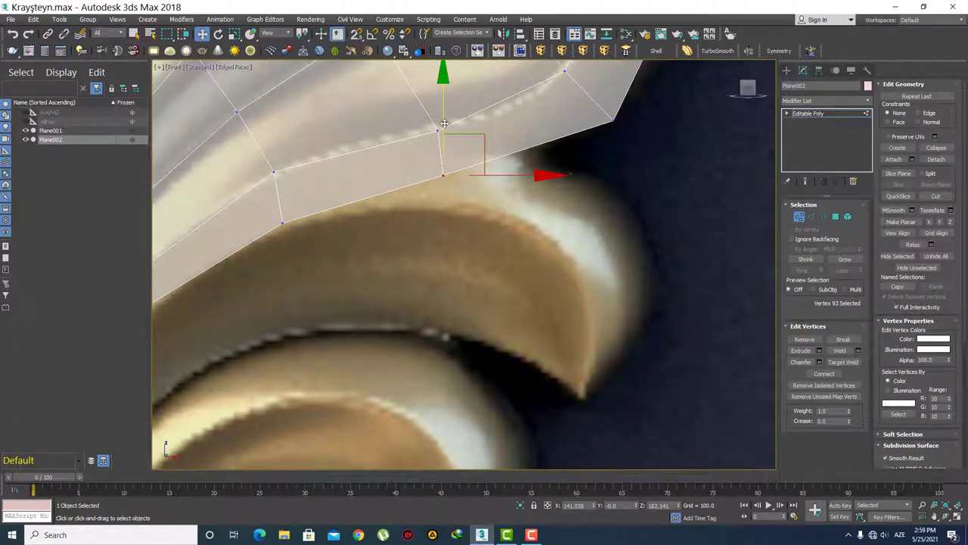
{"action": "scroll", "coordinate": [509, 238], "scroll_direction": "down", "scroll_amount": 2}
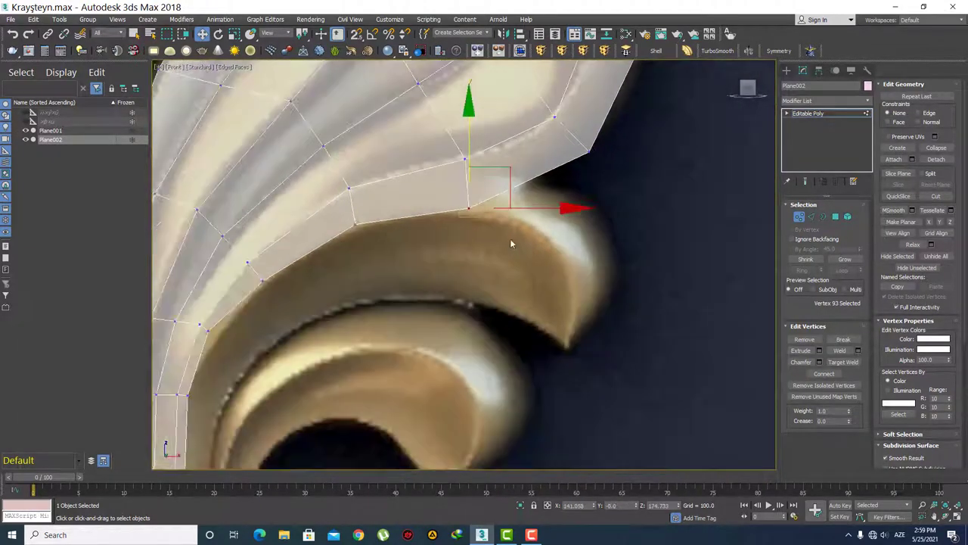
Step: Raise the outer and inner edge vertices slightly to sit on the outline
{"action": "middle_click_drag", "start_coordinate": [560, 269], "coordinate": [665, 318]}
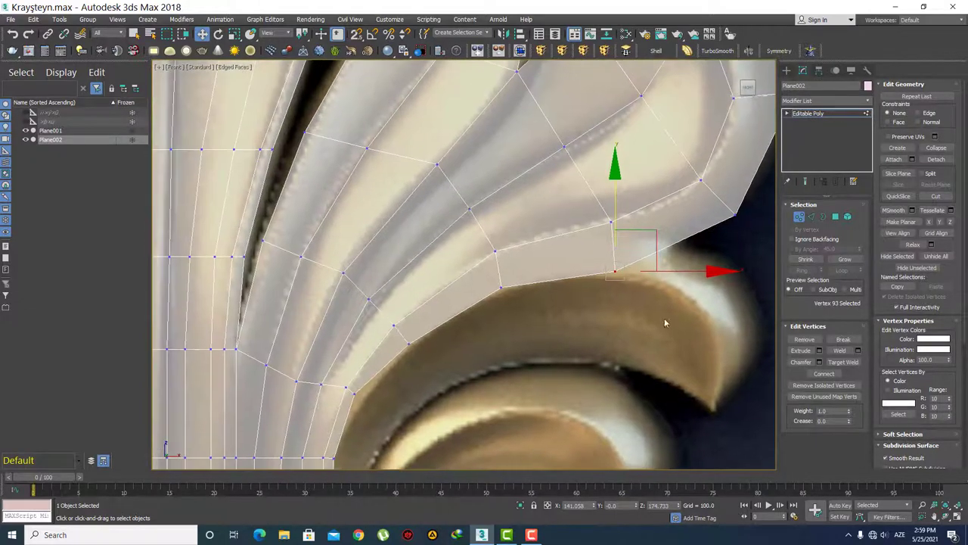
{"action": "left_click", "coordinate": [500, 277]}
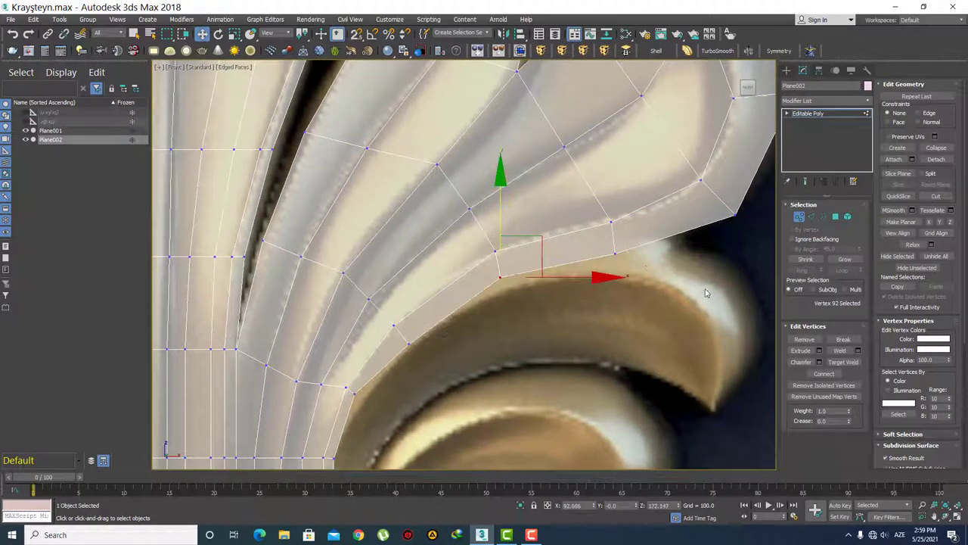
{"action": "scroll", "coordinate": [603, 242], "scroll_direction": "up", "scroll_amount": 2}
{"action": "left_click", "coordinate": [620, 257]}
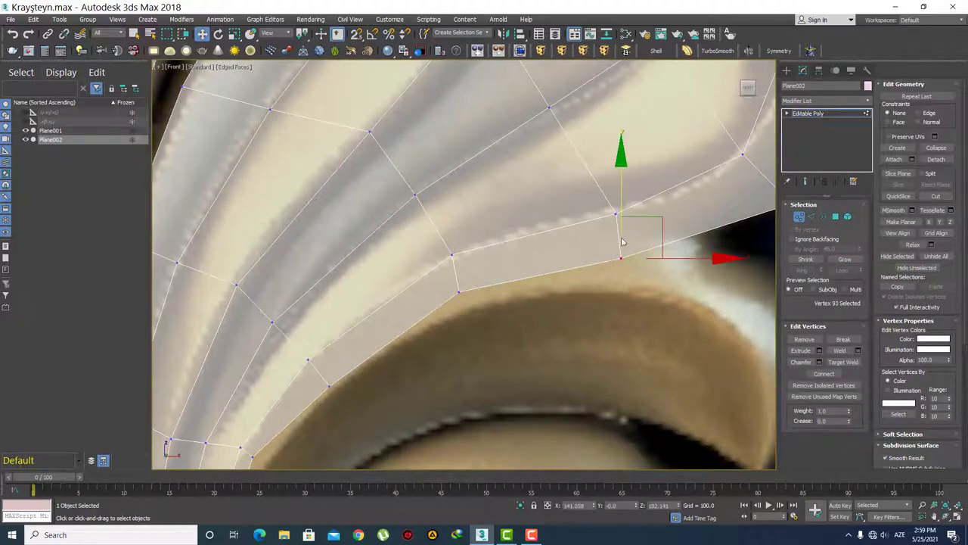
{"action": "left_click_drag", "start_coordinate": [622, 204], "coordinate": [623, 190]}
{"action": "middle_click_drag", "start_coordinate": [477, 324], "coordinate": [492, 268]}
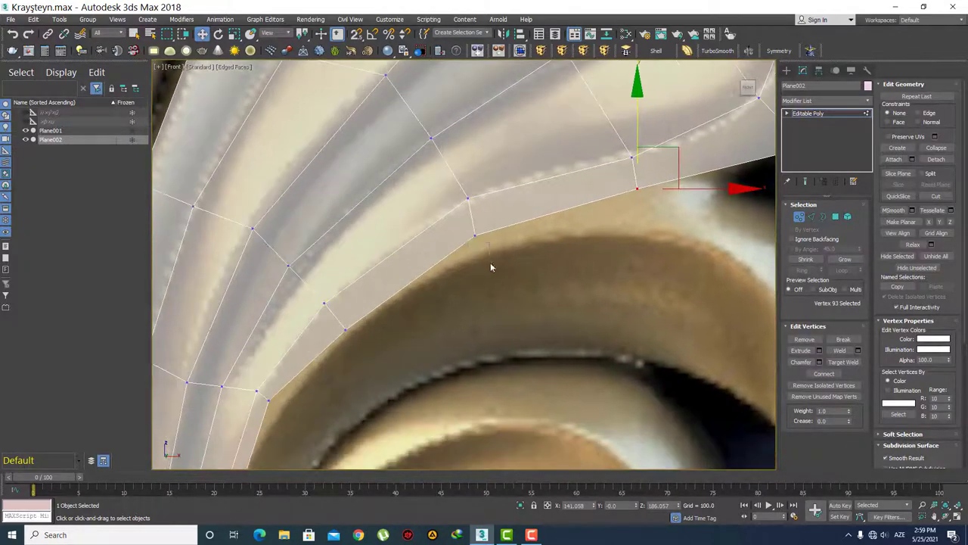
{"action": "left_click", "coordinate": [486, 251]}
{"action": "left_click", "coordinate": [476, 235]}
{"action": "left_click_drag", "start_coordinate": [475, 177], "coordinate": [475, 165]}
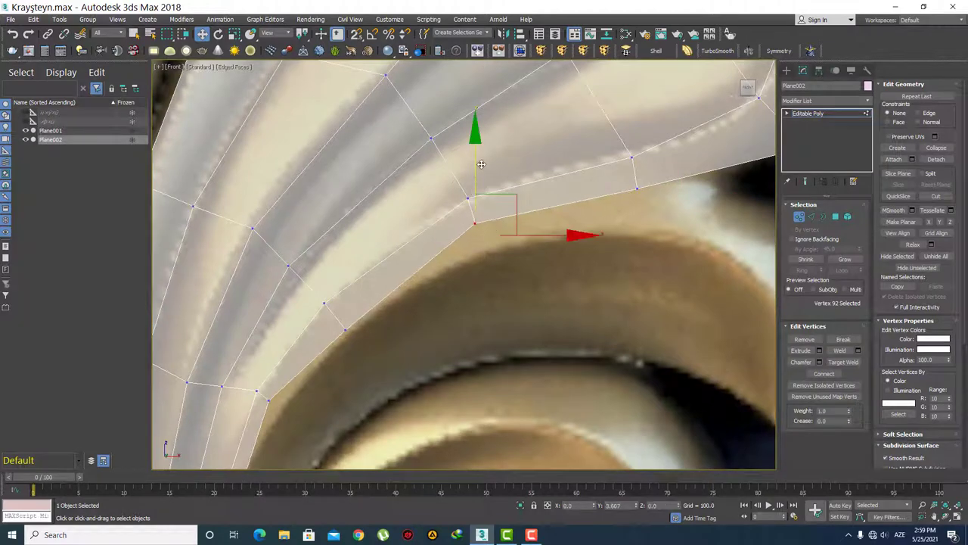
{"action": "middle_click_drag", "start_coordinate": [457, 281], "coordinate": [525, 210]}
{"action": "mouse_move", "coordinate": [484, 265]}
{"action": "left_mouse_down"}
{"action": "mouse_move", "coordinate": [404, 240]}
{"action": "mouse_move", "coordinate": [432, 220]}
{"action": "left_mouse_up"}
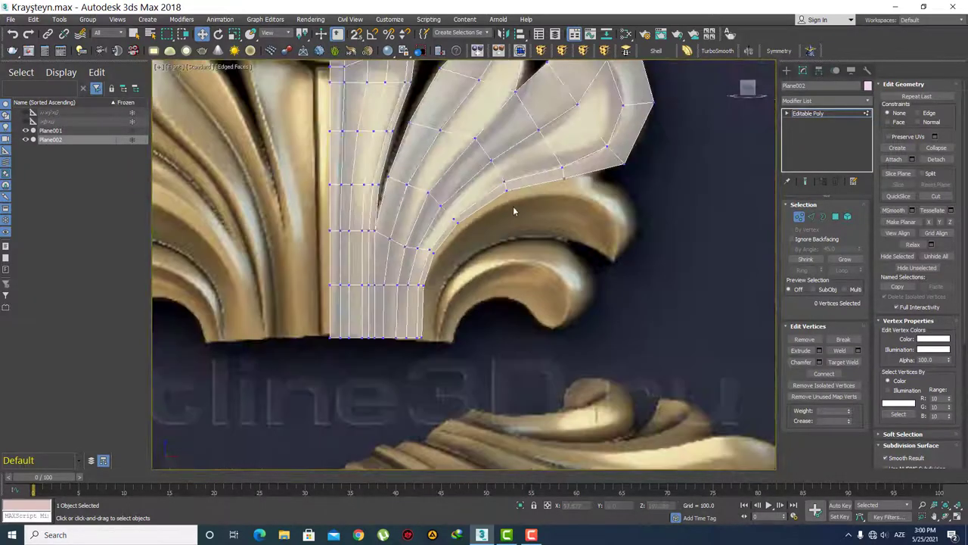
Step: Shift-drag the right lobe's top edge upward to extrude a new face, then select its top corner vertex
{"action": "scroll", "coordinate": [581, 267], "scroll_direction": "up", "scroll_amount": 3}
{"action": "scroll", "coordinate": [566, 199], "scroll_direction": "up", "scroll_amount": 3}
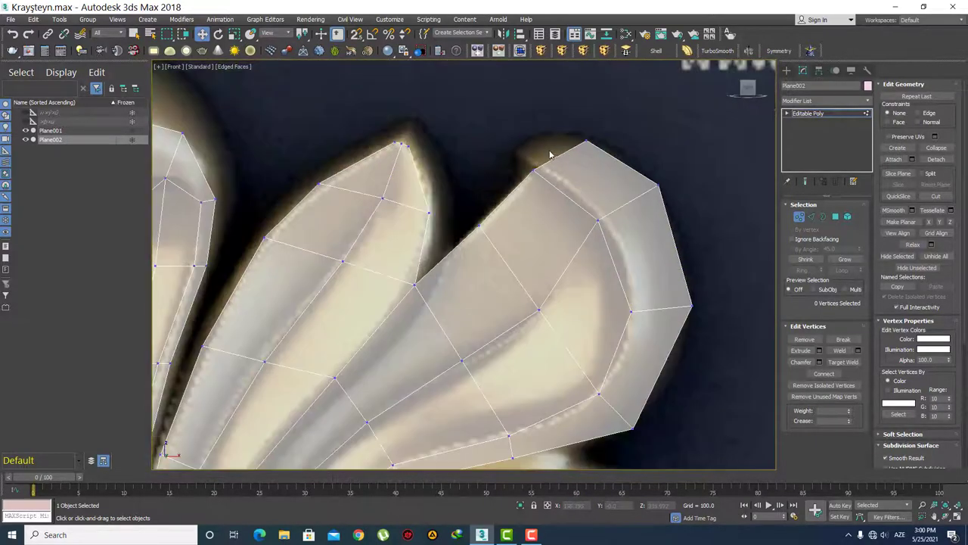
{"action": "scroll", "coordinate": [535, 168], "scroll_direction": "up", "scroll_amount": 2}
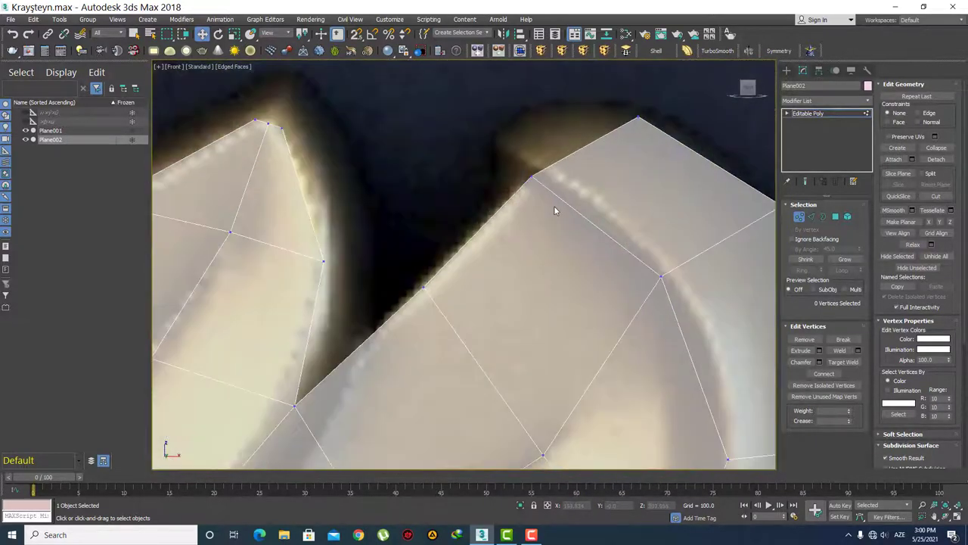
{"action": "scroll", "coordinate": [555, 210], "scroll_direction": "down", "scroll_amount": 3}
{"action": "middle_click_drag", "start_coordinate": [560, 155], "coordinate": [559, 187]}
{"action": "key", "text": "2"}
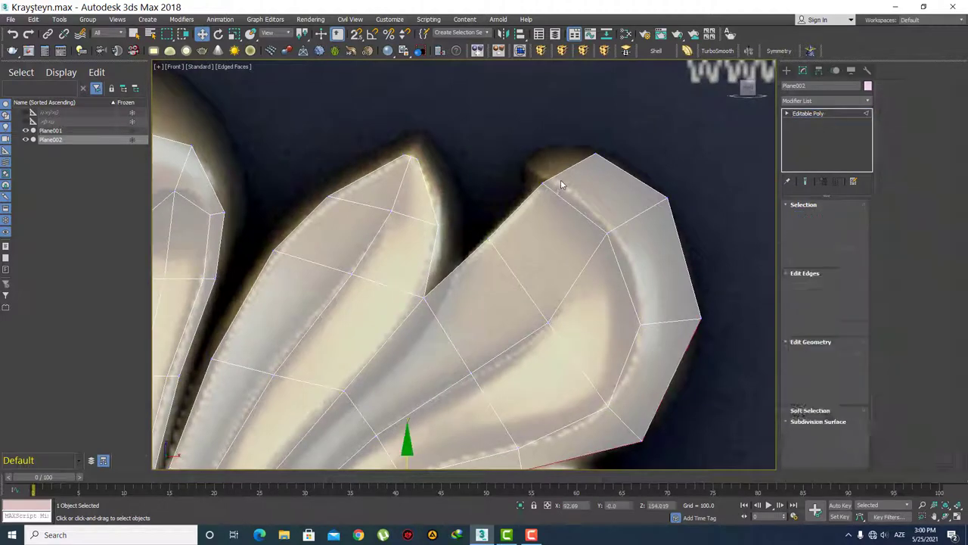
{"action": "left_click", "coordinate": [560, 175]}
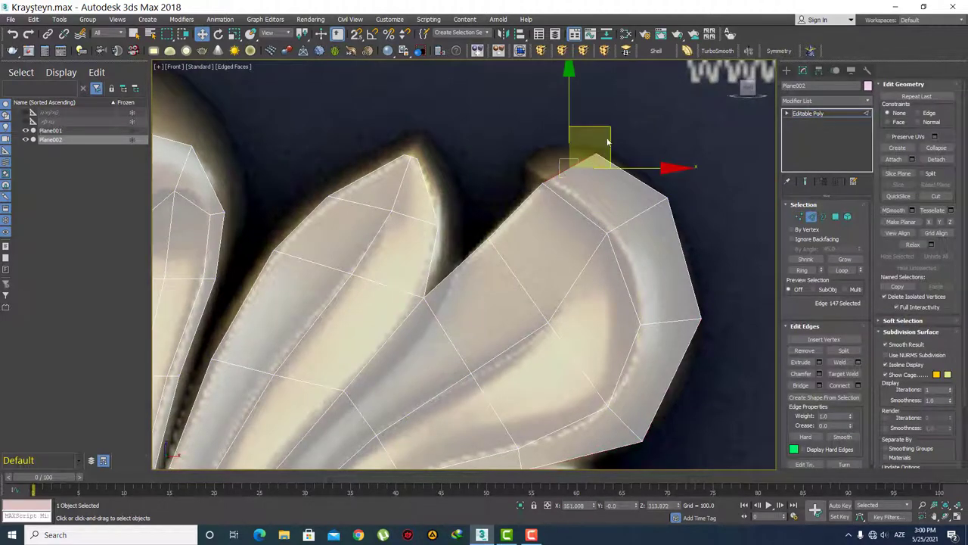
{"action": "left_click_drag", "start_coordinate": [607, 126], "coordinate": [580, 113]}
{"action": "scroll", "coordinate": [577, 176], "scroll_direction": "up", "scroll_amount": 3}
{"action": "key", "text": "1"}
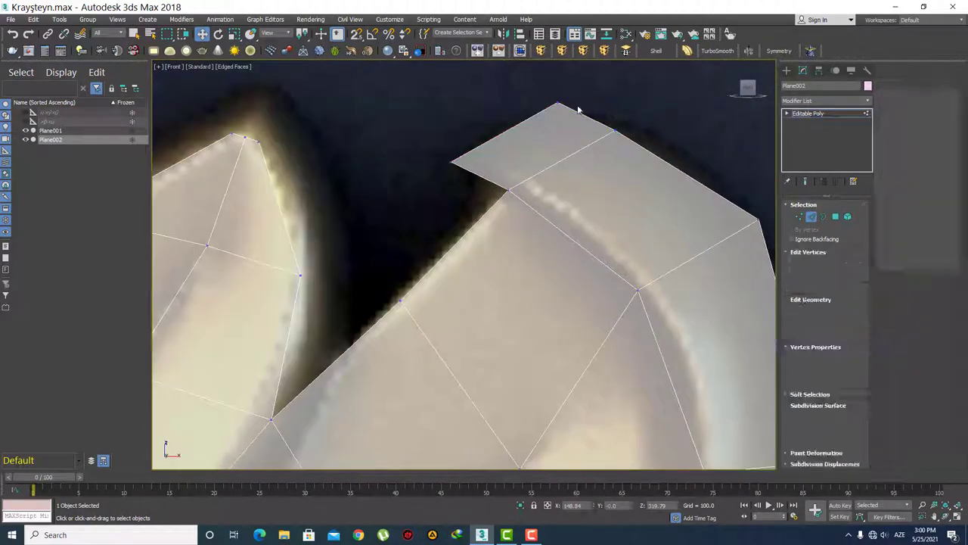
{"action": "left_click", "coordinate": [558, 104]}
Step: Pull the flap's lower corner vertices onto the right leaf's curled tip outline
{"action": "left_click_drag", "start_coordinate": [581, 75], "coordinate": [559, 85]}
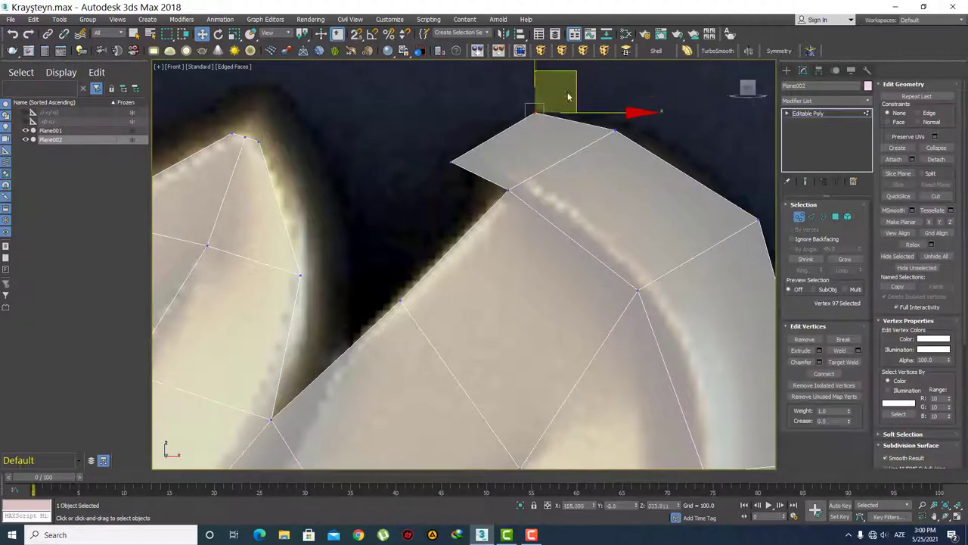
{"action": "left_click", "coordinate": [522, 164]}
{"action": "scroll", "coordinate": [523, 167], "scroll_direction": "down", "scroll_amount": 4}
{"action": "scroll", "coordinate": [559, 182], "scroll_direction": "down", "scroll_amount": 2}
{"action": "scroll", "coordinate": [556, 163], "scroll_direction": "up", "scroll_amount": 2}
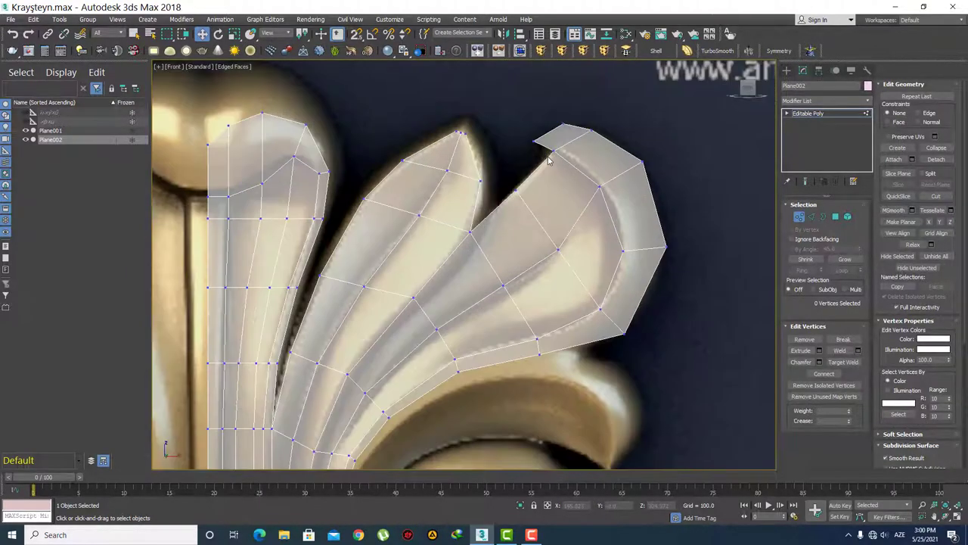
{"action": "scroll", "coordinate": [549, 170], "scroll_direction": "down", "scroll_amount": 2}
{"action": "scroll", "coordinate": [493, 146], "scroll_direction": "up", "scroll_amount": 3}
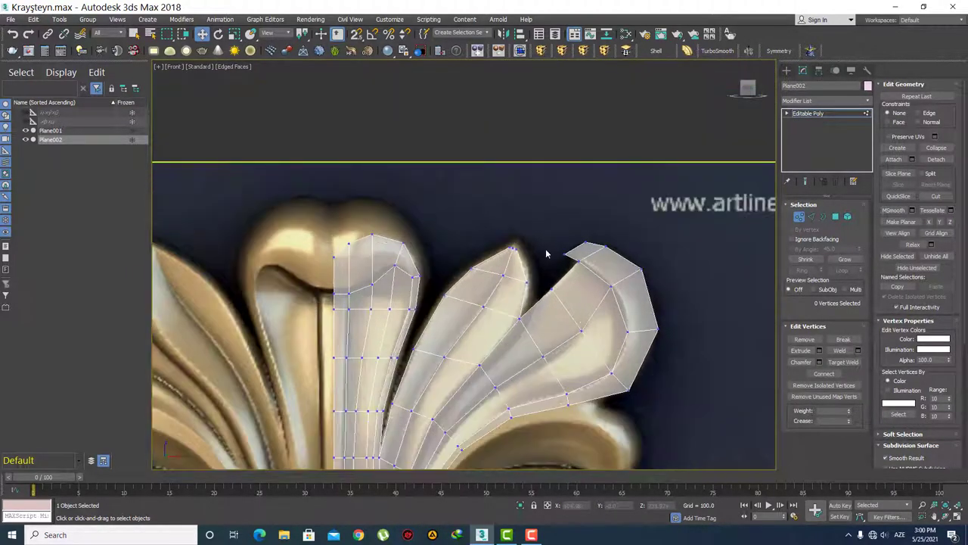
{"action": "scroll", "coordinate": [575, 255], "scroll_direction": "up", "scroll_amount": 3}
{"action": "left_click", "coordinate": [603, 269]}
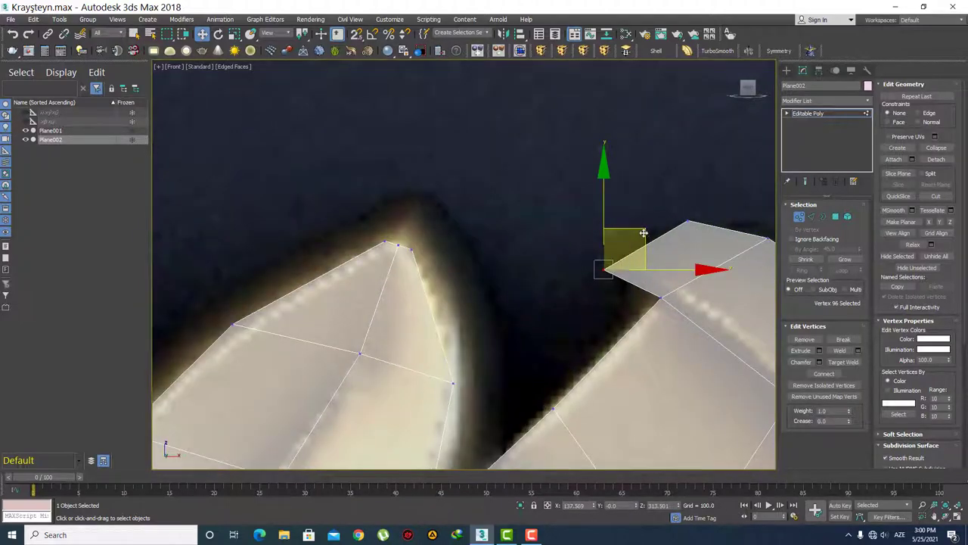
{"action": "left_click_drag", "start_coordinate": [644, 233], "coordinate": [660, 231]}
Step: Move the flap's upper corner down onto the leaf edge and slide its top-right vertex left
{"action": "middle_click_drag", "start_coordinate": [683, 226], "coordinate": [639, 210]}
{"action": "left_click", "coordinate": [643, 202]}
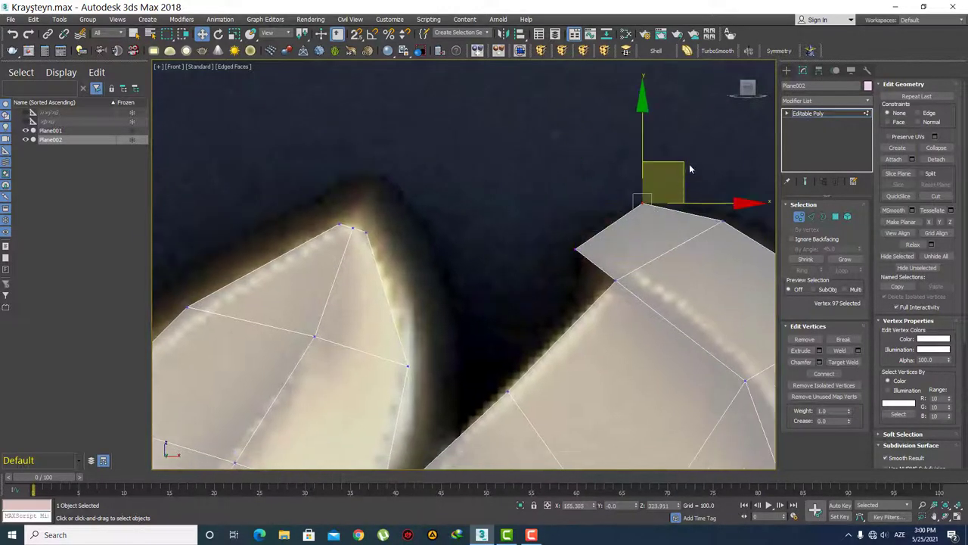
{"action": "left_click_drag", "start_coordinate": [690, 169], "coordinate": [683, 250]}
{"action": "scroll", "coordinate": [683, 251], "scroll_direction": "down", "scroll_amount": 2}
{"action": "left_click", "coordinate": [618, 224]}
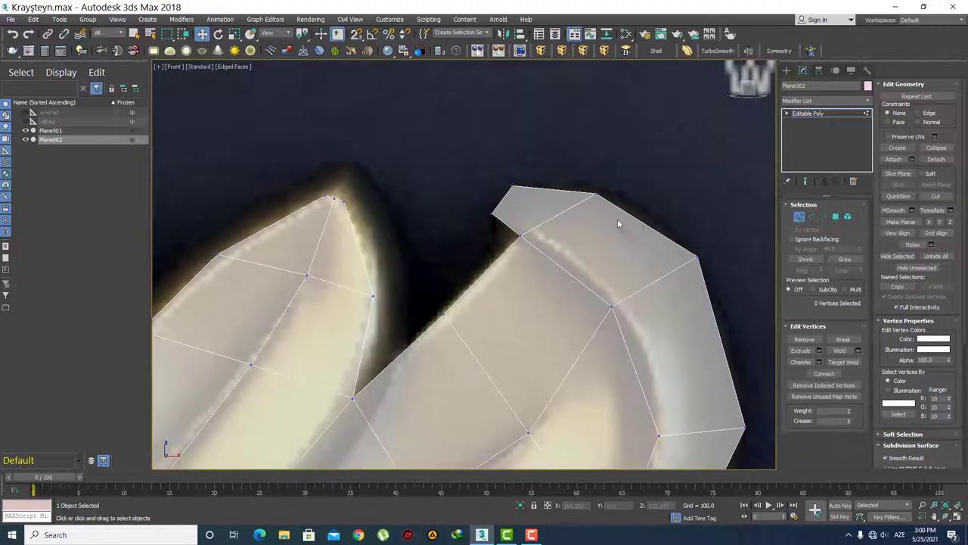
{"action": "left_click", "coordinate": [596, 192]}
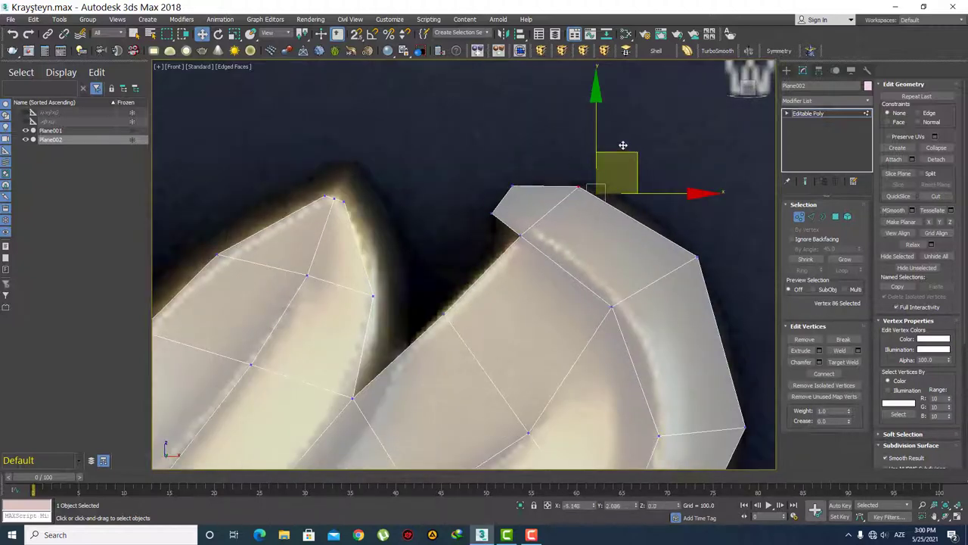
{"action": "left_click_drag", "start_coordinate": [640, 152], "coordinate": [625, 150]}
{"action": "left_click", "coordinate": [697, 257]}
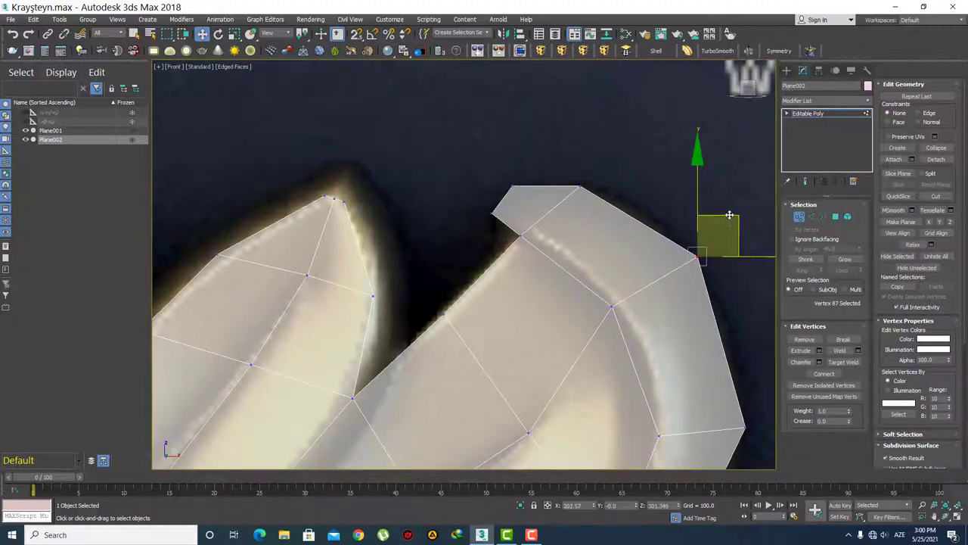
Step: Reframe the view to show the leaf lobe's outer side and the whole ornament
{"action": "left_click", "coordinate": [725, 191]}
{"action": "middle_click_drag", "start_coordinate": [725, 191], "coordinate": [580, 143]}
{"action": "scroll", "coordinate": [607, 271], "scroll_direction": "down", "scroll_amount": 2}
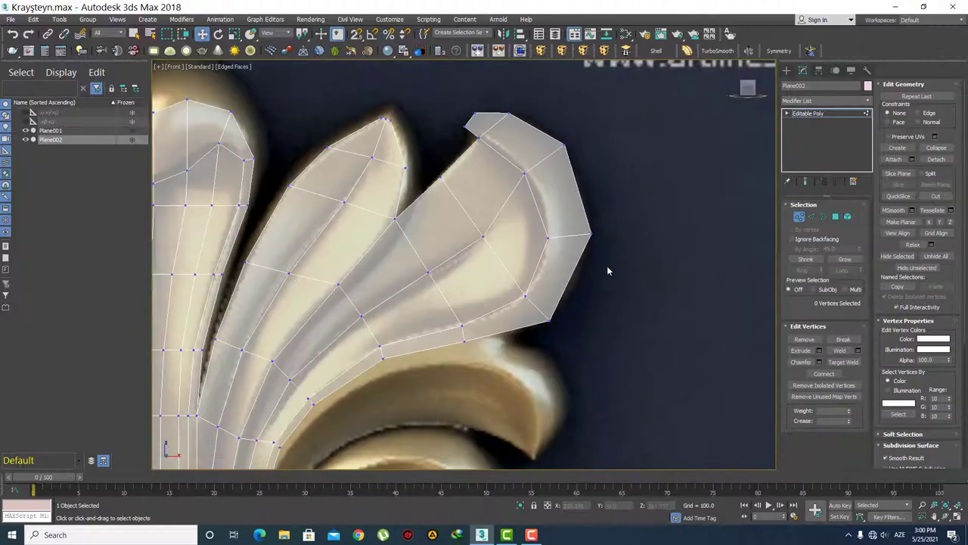
{"action": "middle_click_drag", "start_coordinate": [607, 271], "coordinate": [636, 223]}
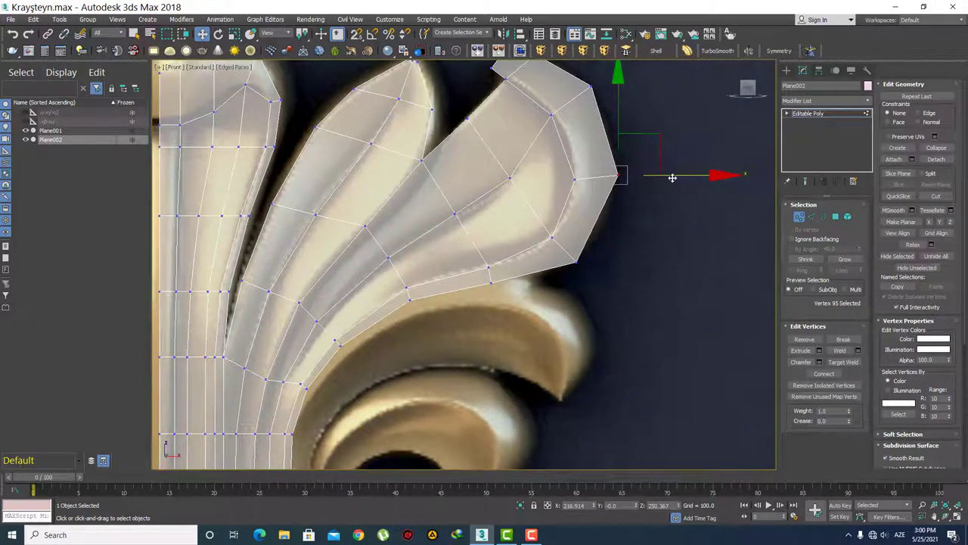
{"action": "left_click", "coordinate": [674, 180]}
{"action": "scroll", "coordinate": [640, 199], "scroll_direction": "down", "scroll_amount": 3}
{"action": "scroll", "coordinate": [575, 235], "scroll_direction": "down", "scroll_amount": 3}
{"action": "middle_click_drag", "start_coordinate": [561, 245], "coordinate": [531, 272]}
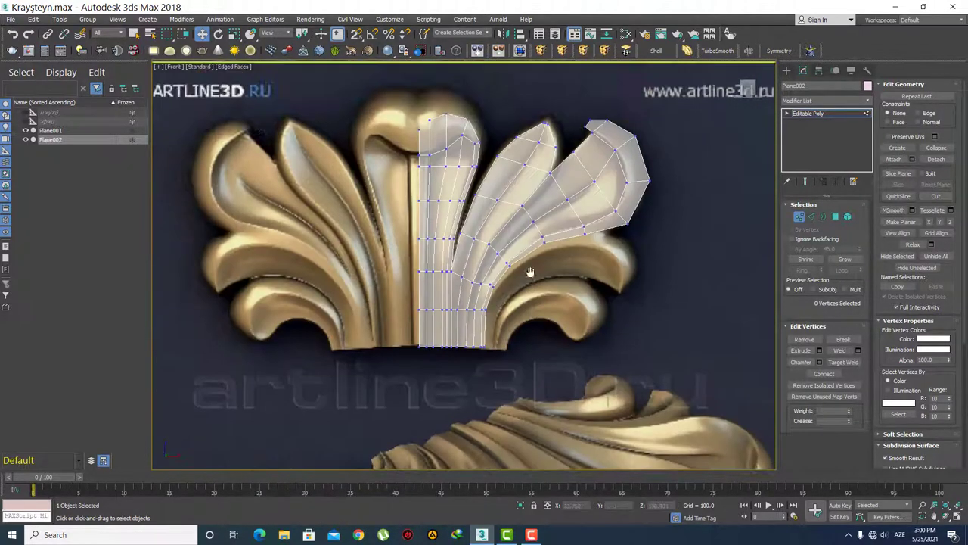
{"action": "scroll", "coordinate": [522, 244], "scroll_direction": "up", "scroll_amount": 4}
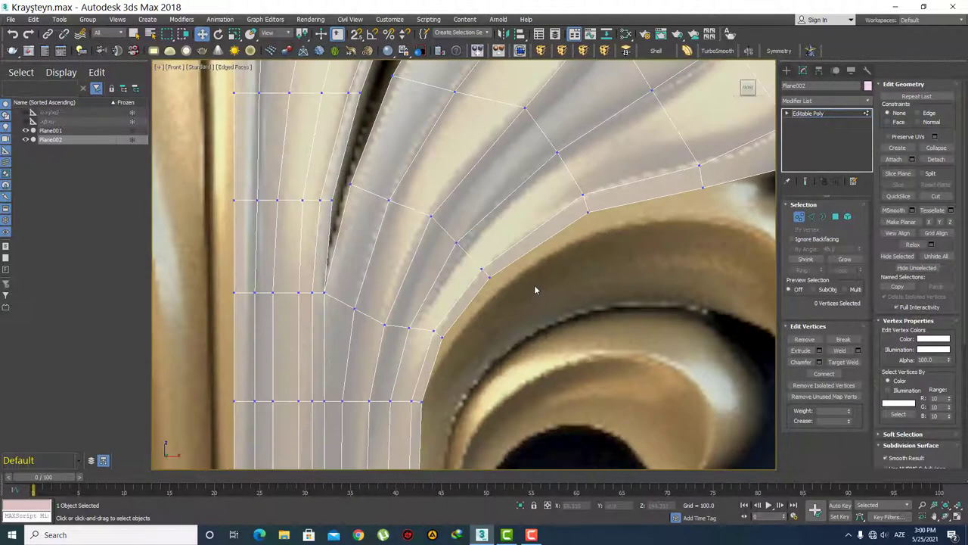
{"action": "scroll", "coordinate": [534, 285], "scroll_direction": "down", "scroll_amount": 2}
Step: Select the leaf's inner boundary edge loop, keeping only its five lower rim edges
{"action": "middle_click_drag", "start_coordinate": [512, 320], "coordinate": [497, 285]}
{"action": "key", "text": "2"}
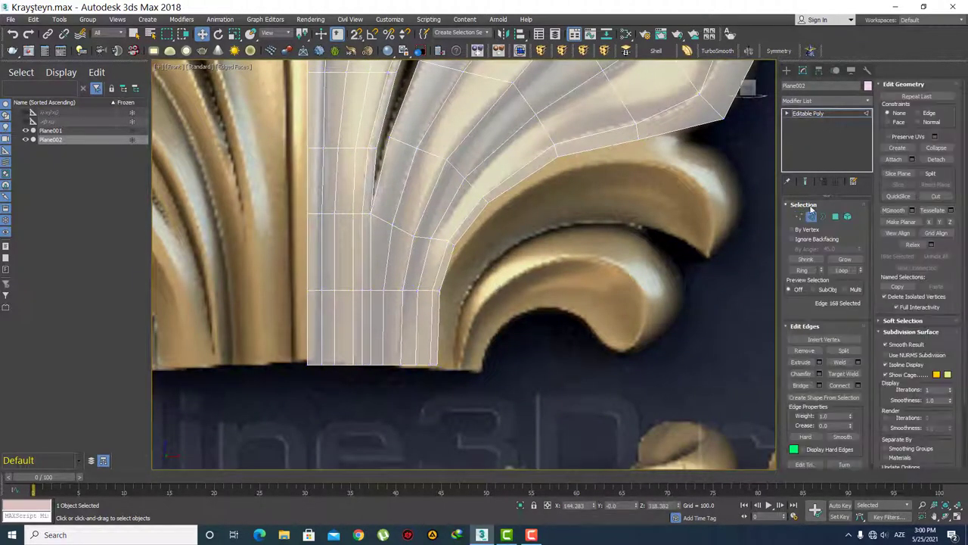
{"action": "left_click", "coordinate": [437, 324]}
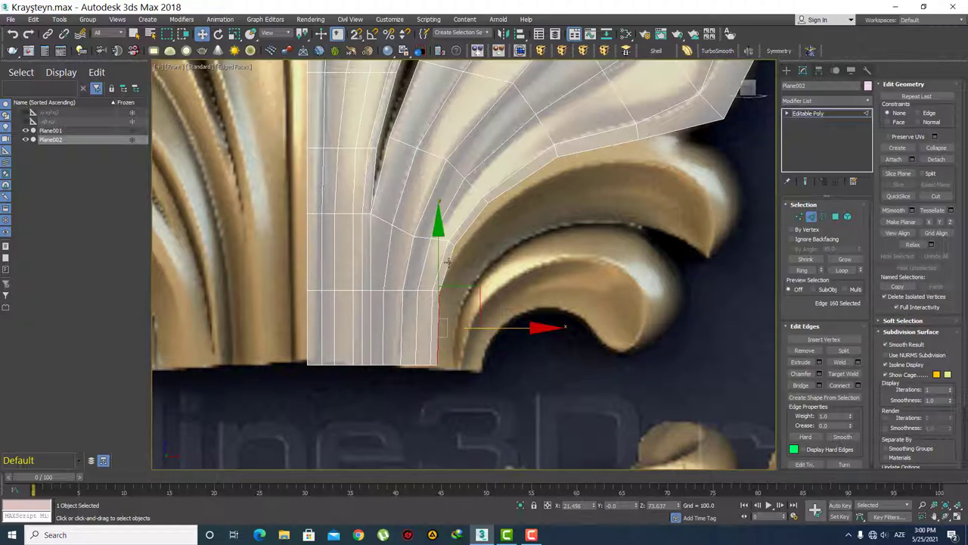
{"action": "double_click", "coordinate": [448, 261]}
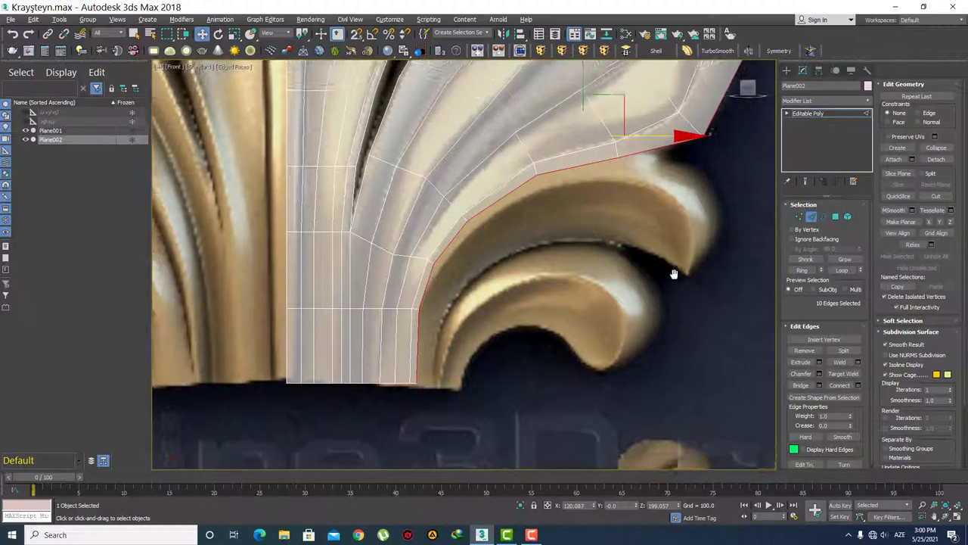
{"action": "middle_click_drag", "start_coordinate": [674, 271], "coordinate": [756, 265]}
{"action": "middle_click_drag", "start_coordinate": [703, 236], "coordinate": [616, 300]}
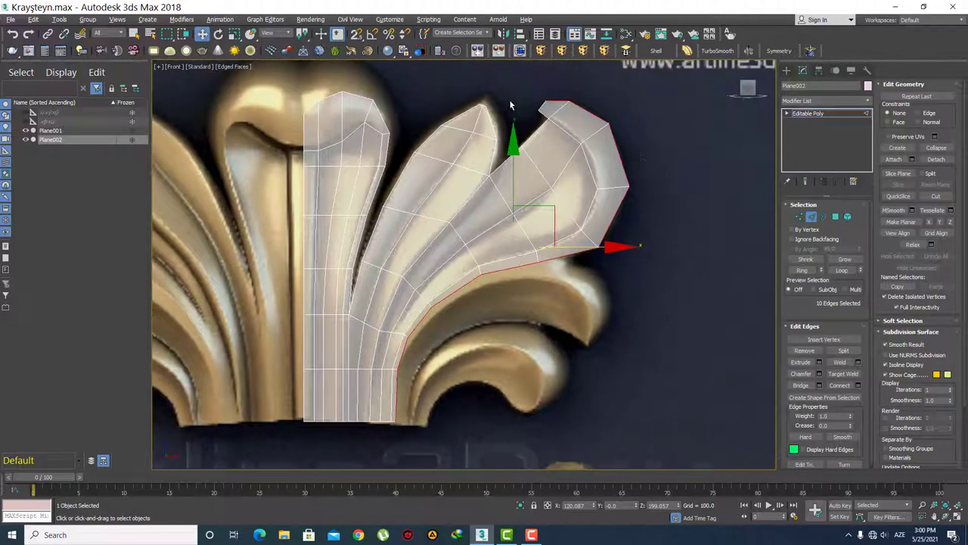
{"action": "left_click_drag", "start_coordinate": [667, 232], "coordinate": [667, 232], "text": "alt"}
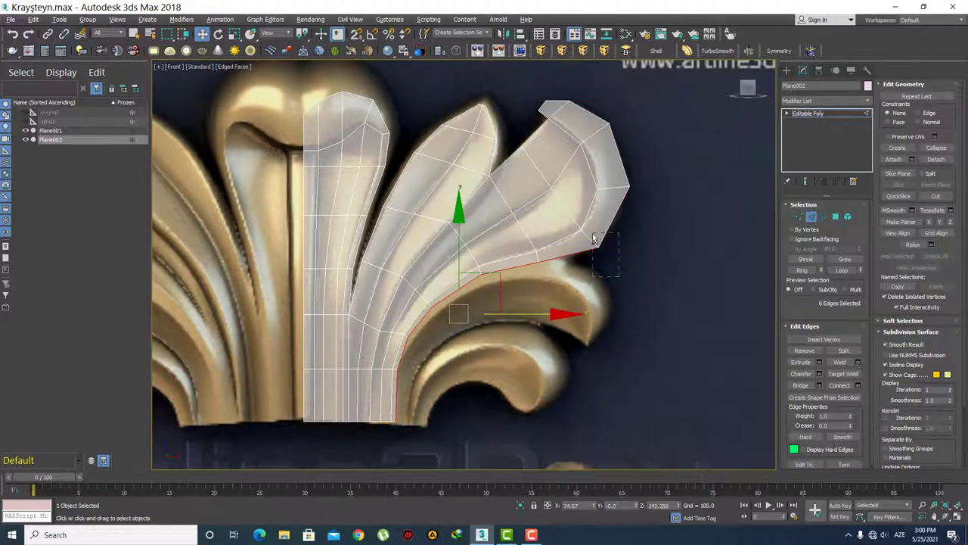
{"action": "left_click_drag", "start_coordinate": [594, 239], "coordinate": [589, 236], "text": "alt"}
{"action": "middle_click_drag", "start_coordinate": [553, 286], "coordinate": [577, 225]}
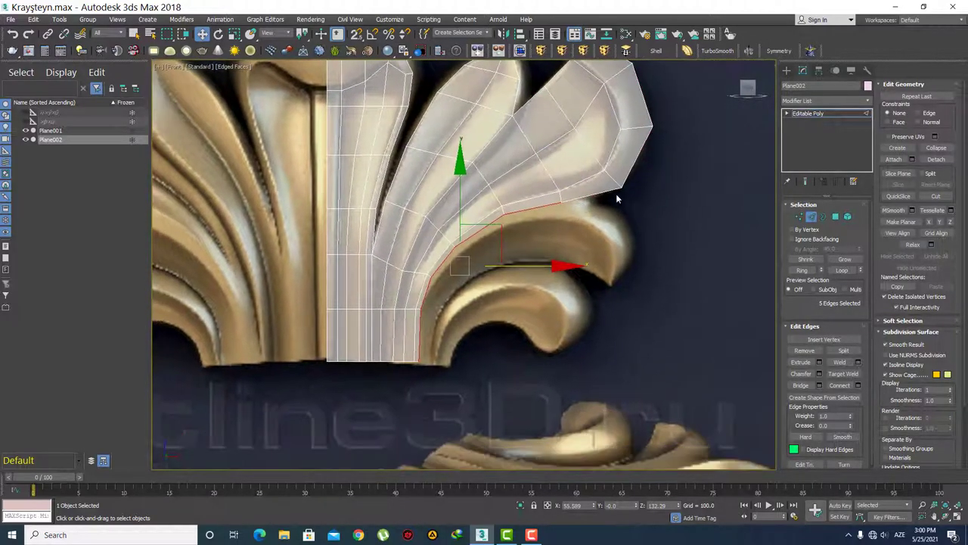
{"action": "scroll", "coordinate": [575, 214], "scroll_direction": "up", "scroll_amount": 2}
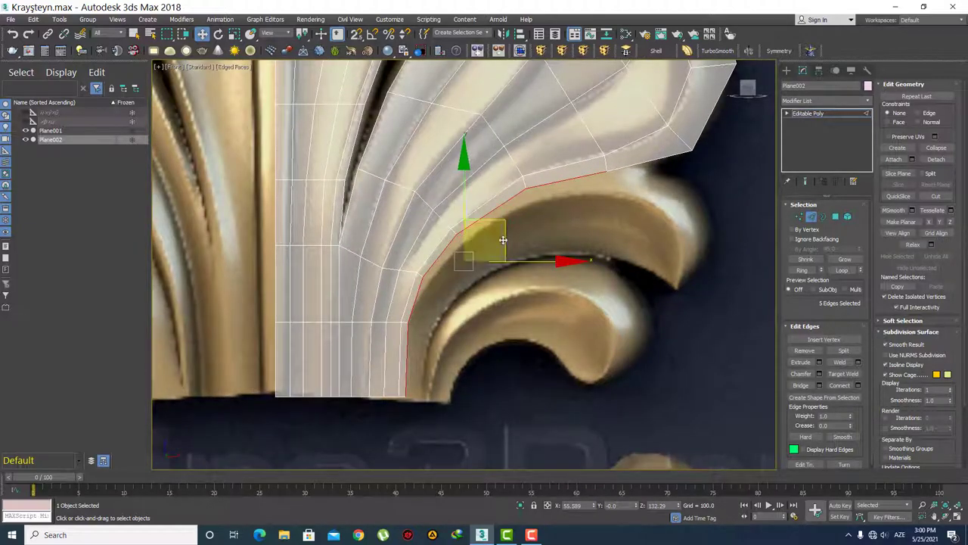
Step: Shift-extrude the lower rim edges rightward into a new strip over the scroll curl
{"action": "left_click_drag", "start_coordinate": [506, 226], "coordinate": [511, 245]}
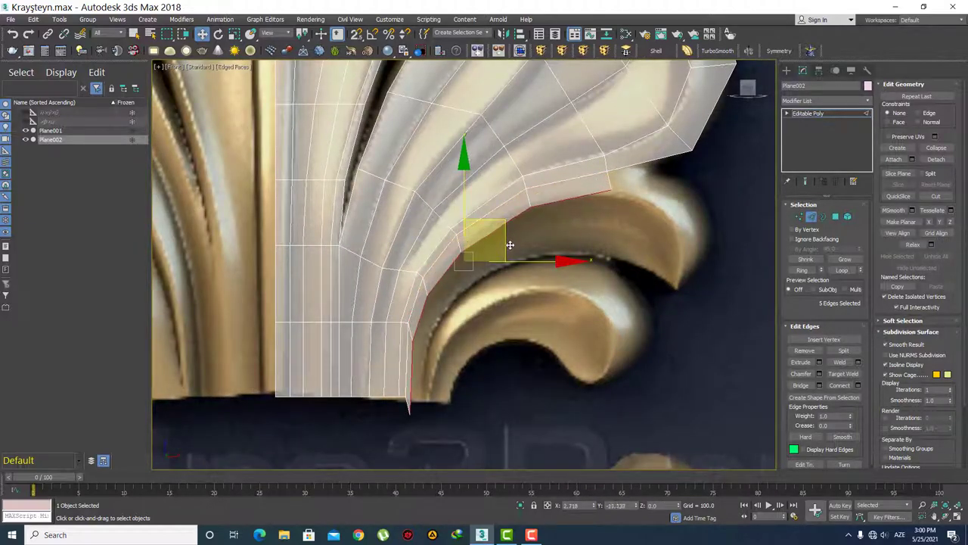
{"action": "right_click", "coordinate": [528, 283]}
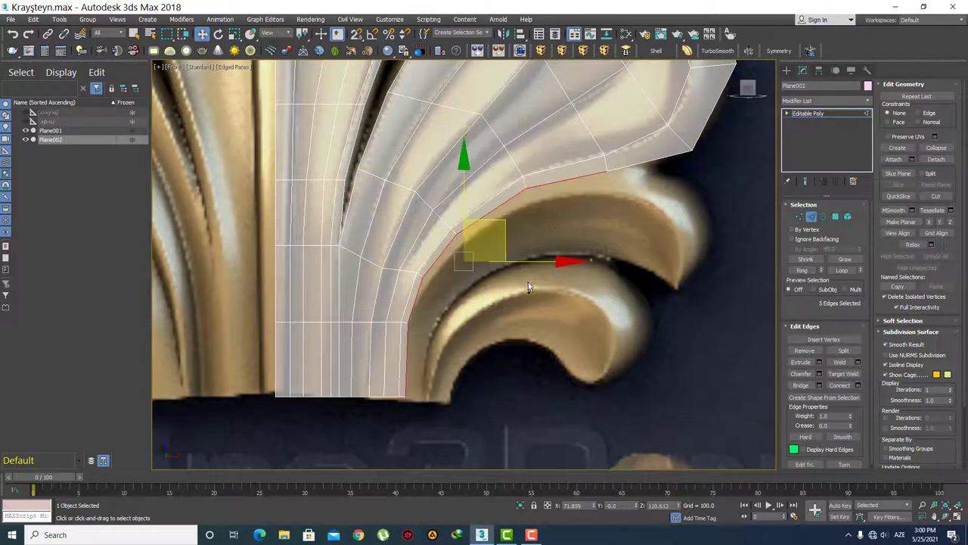
{"action": "mouse_move", "coordinate": [527, 262]}
{"action": "left_mouse_down"}
{"action": "mouse_move", "coordinate": [593, 275]}
{"action": "mouse_move", "coordinate": [553, 281]}
{"action": "left_mouse_up"}
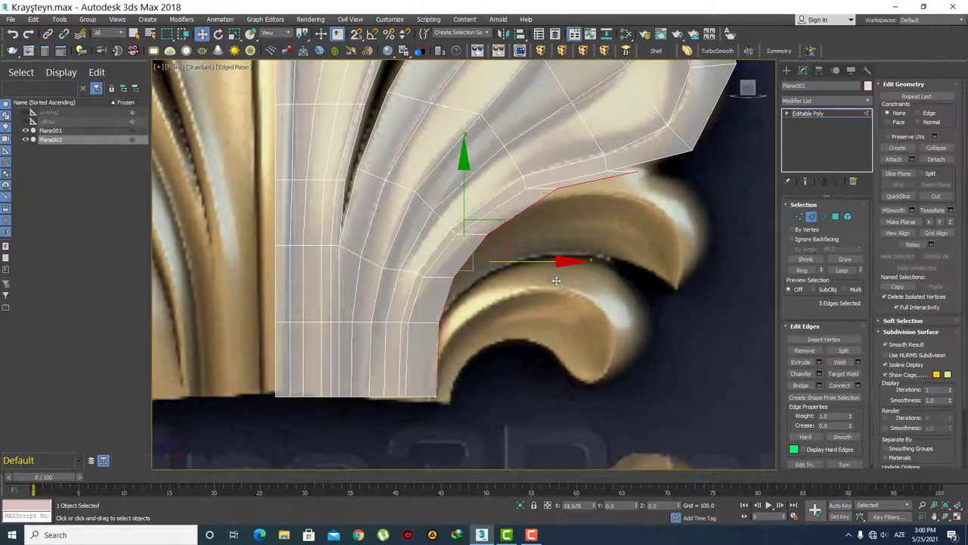
{"action": "left_click_drag", "start_coordinate": [553, 282], "coordinate": [575, 277]}
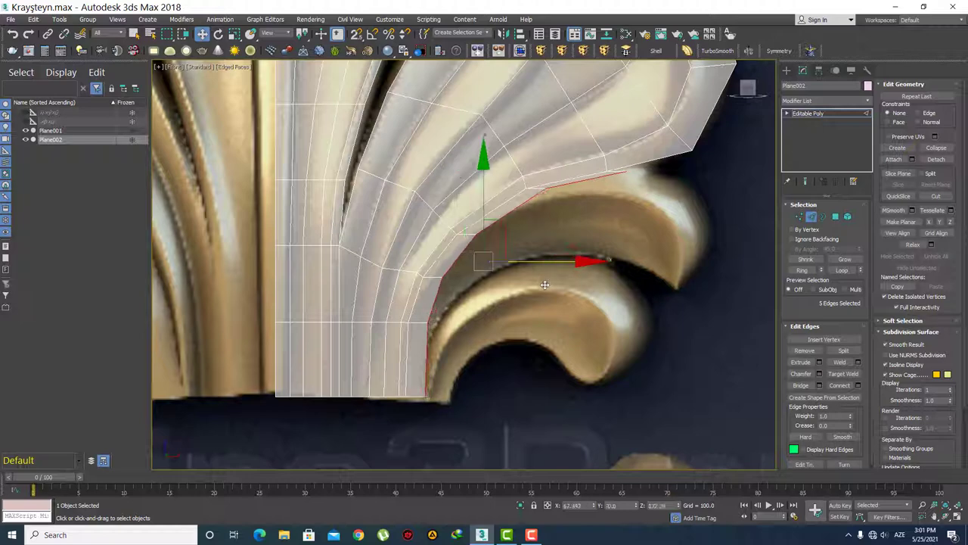
{"action": "scroll", "coordinate": [610, 233], "scroll_direction": "up", "scroll_amount": 2}
Step: Pull the strip's top end vertex and its spiking neighbour down onto the scroll curl
{"action": "key", "text": "1"}
{"action": "left_click", "coordinate": [641, 157]}
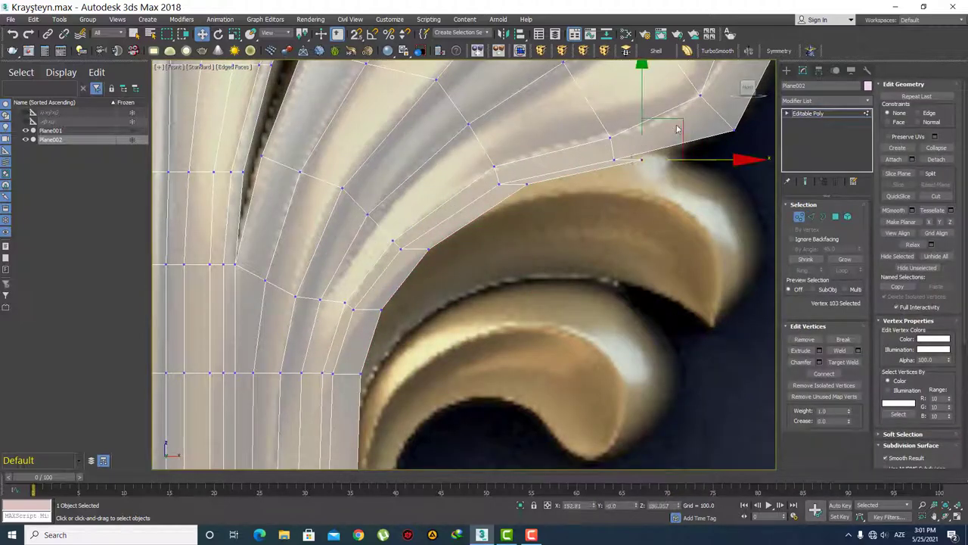
{"action": "left_click_drag", "start_coordinate": [677, 147], "coordinate": [630, 243]}
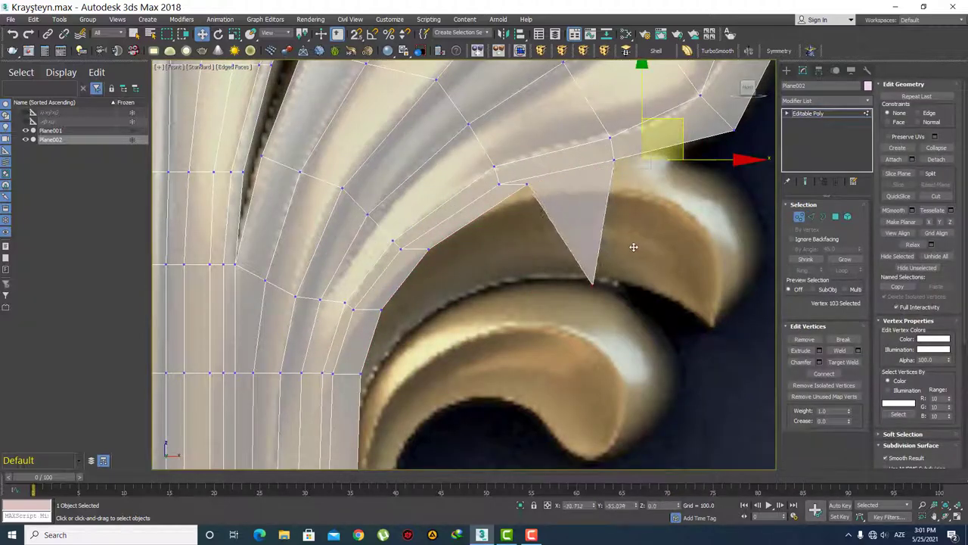
{"action": "left_click", "coordinate": [522, 183]}
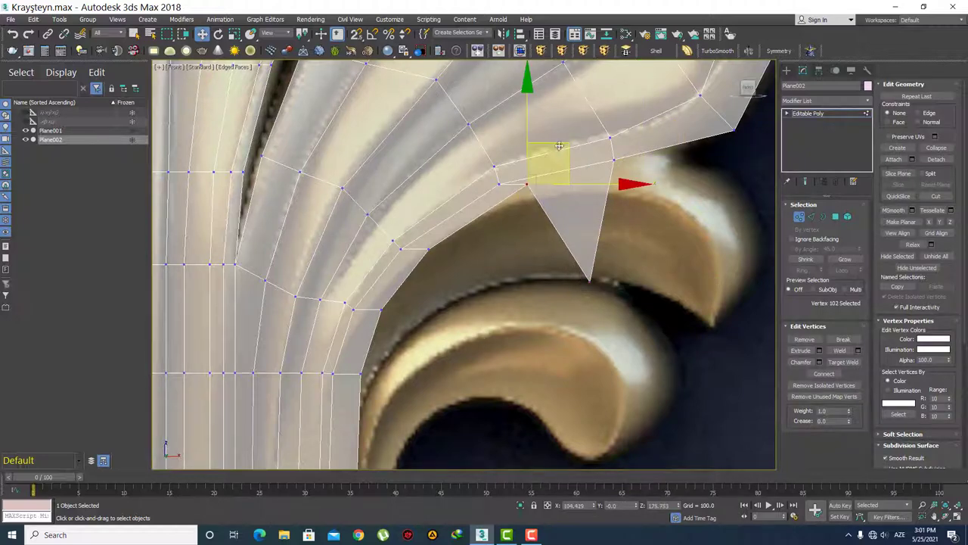
{"action": "left_click_drag", "start_coordinate": [562, 172], "coordinate": [552, 265]}
{"action": "scroll", "coordinate": [459, 320], "scroll_direction": "down", "scroll_amount": 2}
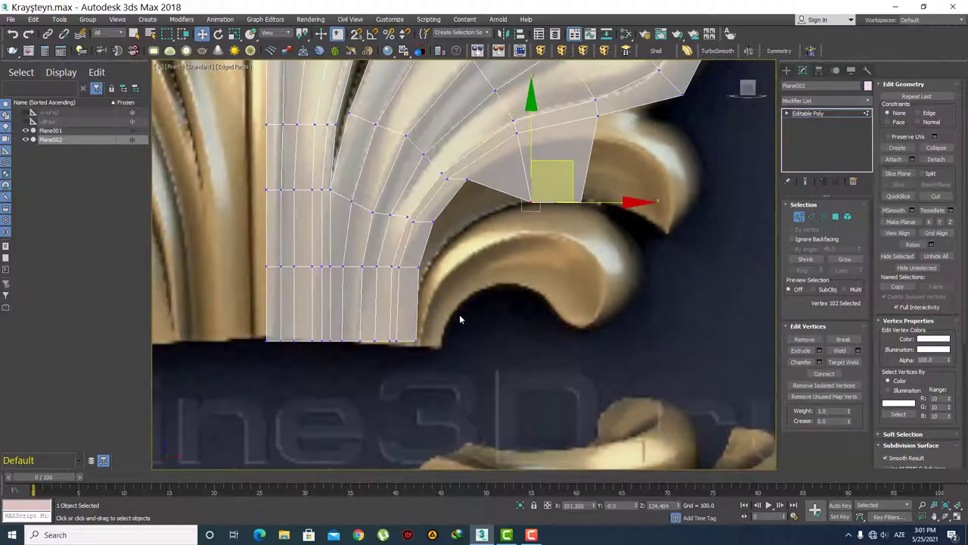
{"action": "scroll", "coordinate": [498, 206], "scroll_direction": "up", "scroll_amount": 2}
{"action": "left_click", "coordinate": [484, 176]}
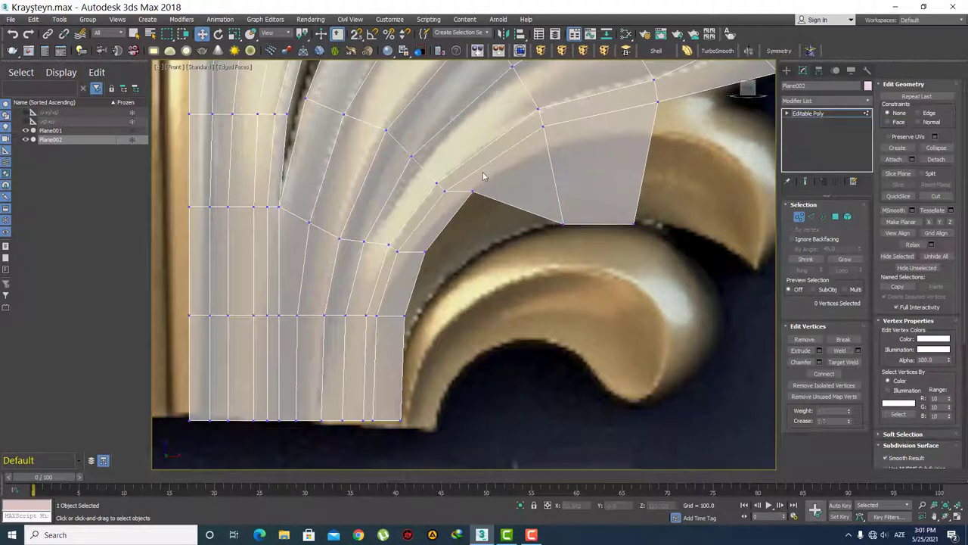
Step: Lower the strip's corner and inner lower-edge vertices onto the scroll's upper outline
{"action": "left_click_drag", "start_coordinate": [462, 160], "coordinate": [516, 209]}
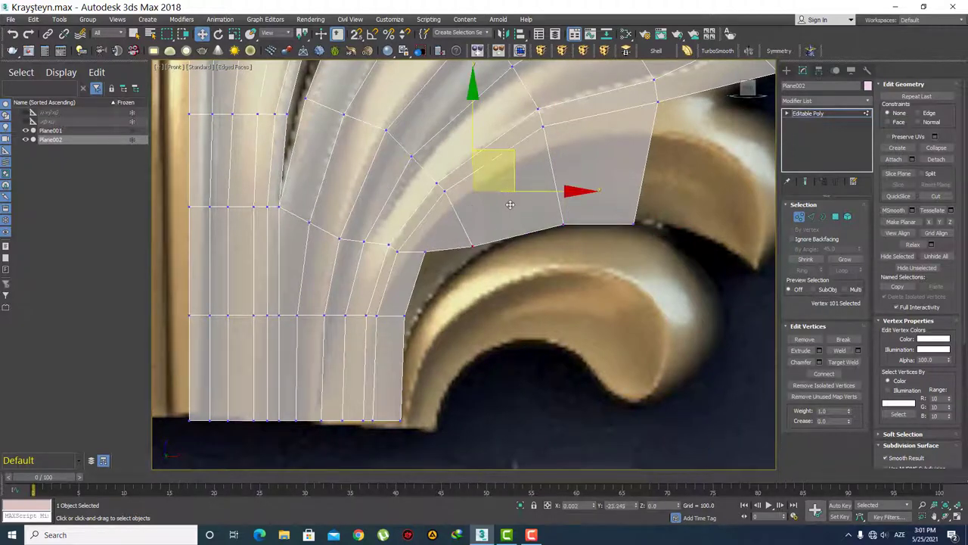
{"action": "left_click", "coordinate": [425, 248]}
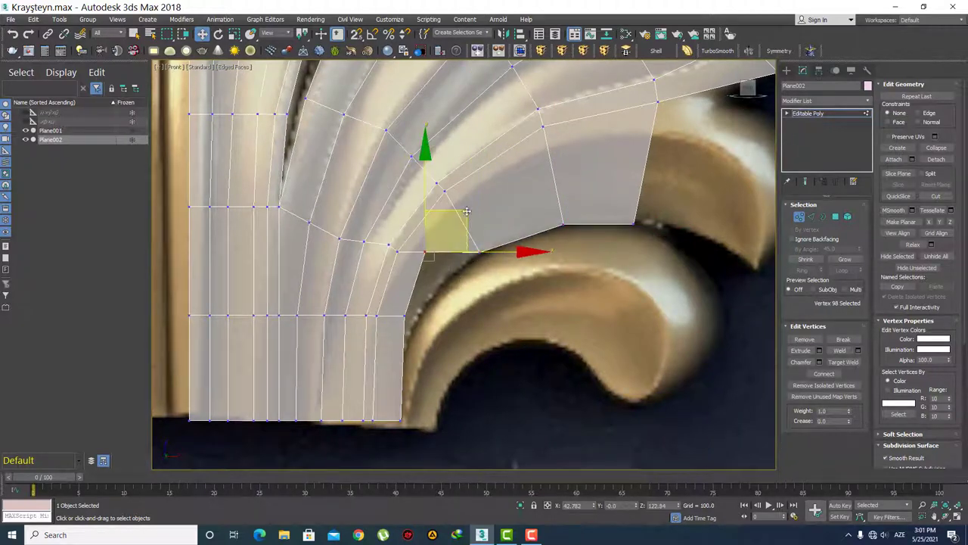
{"action": "left_click_drag", "start_coordinate": [467, 212], "coordinate": [478, 244]}
{"action": "middle_click_drag", "start_coordinate": [479, 243], "coordinate": [457, 280], "text": "alt"}
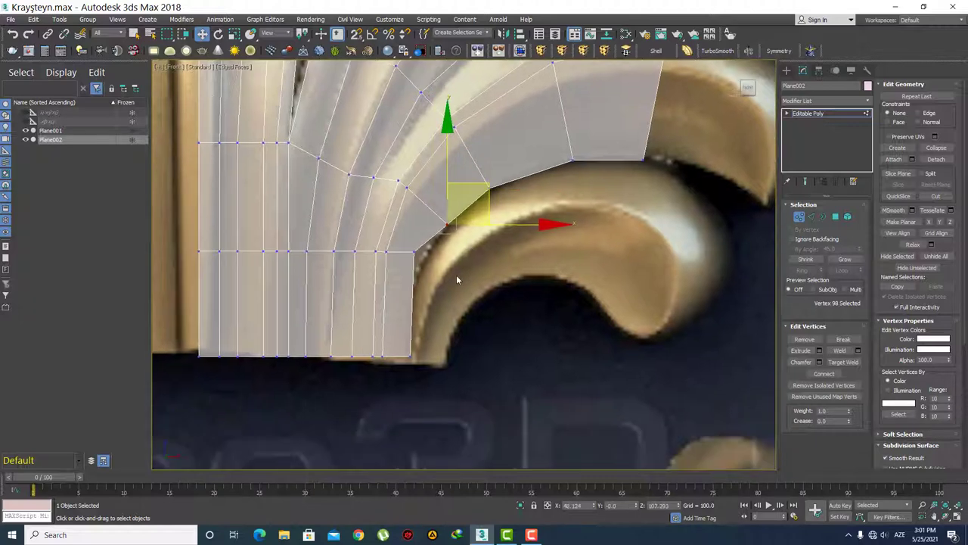
{"action": "left_click_drag", "start_coordinate": [416, 248], "coordinate": [415, 249]}
{"action": "left_click_drag", "start_coordinate": [461, 219], "coordinate": [455, 245]}
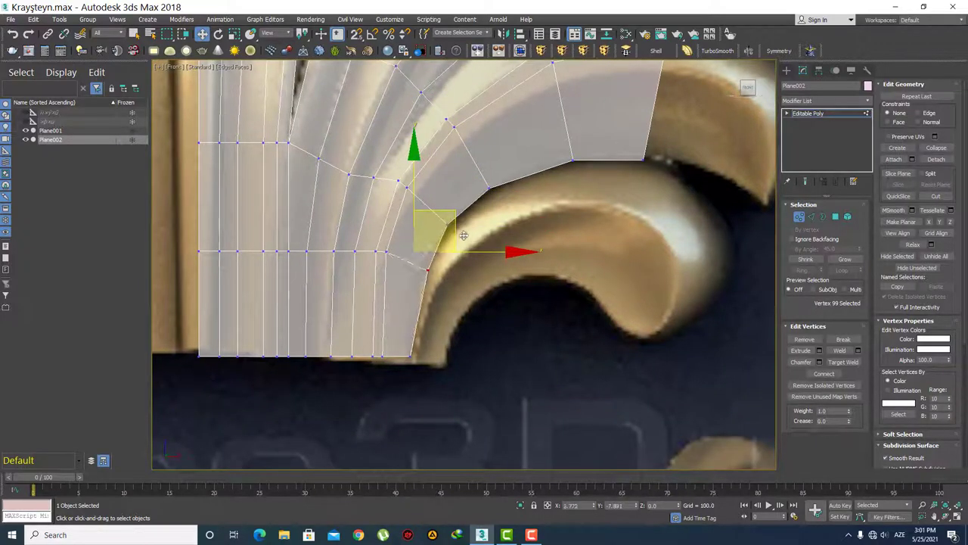
{"action": "left_click", "coordinate": [492, 224]}
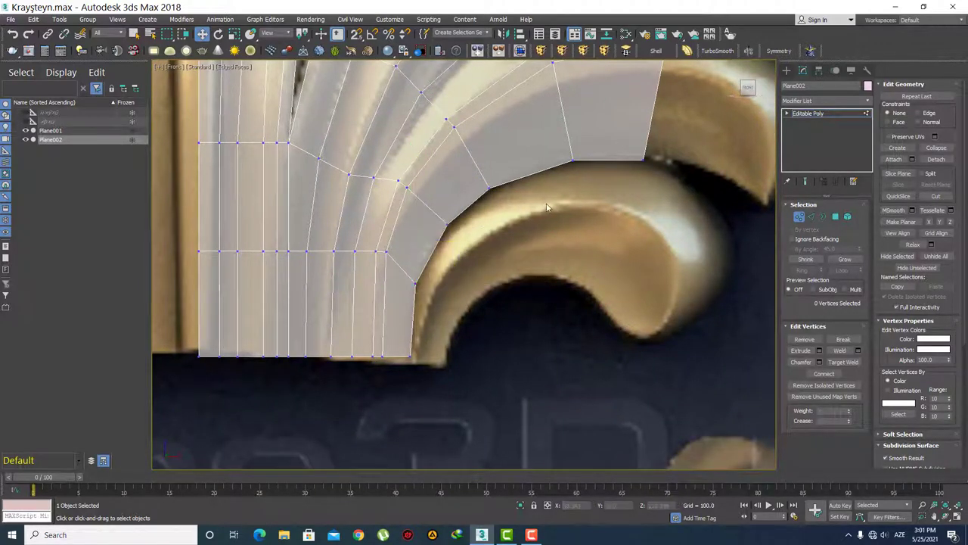
{"action": "scroll", "coordinate": [492, 224], "scroll_direction": "down", "scroll_amount": 3}
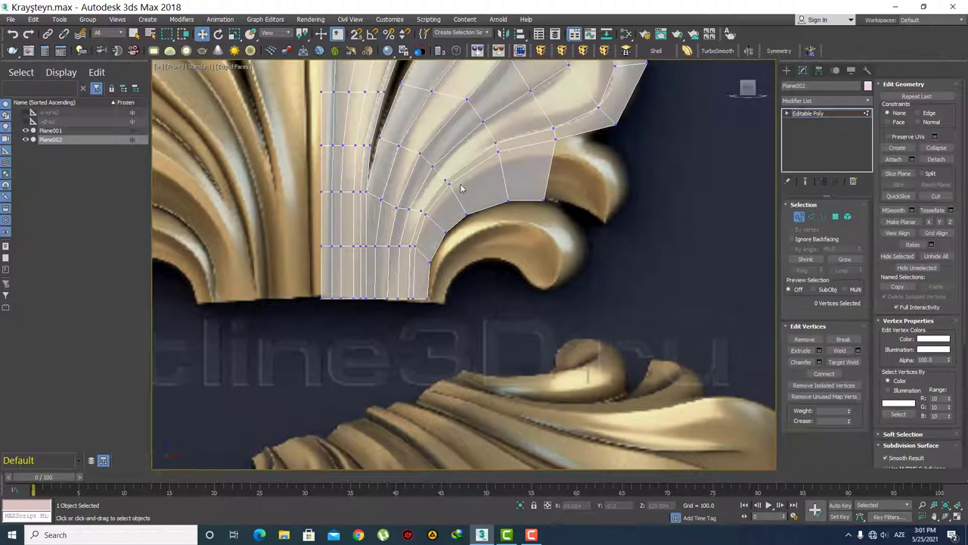
{"action": "scroll", "coordinate": [514, 168], "scroll_direction": "up", "scroll_amount": 2}
{"action": "middle_click_drag", "start_coordinate": [514, 168], "coordinate": [506, 228]}
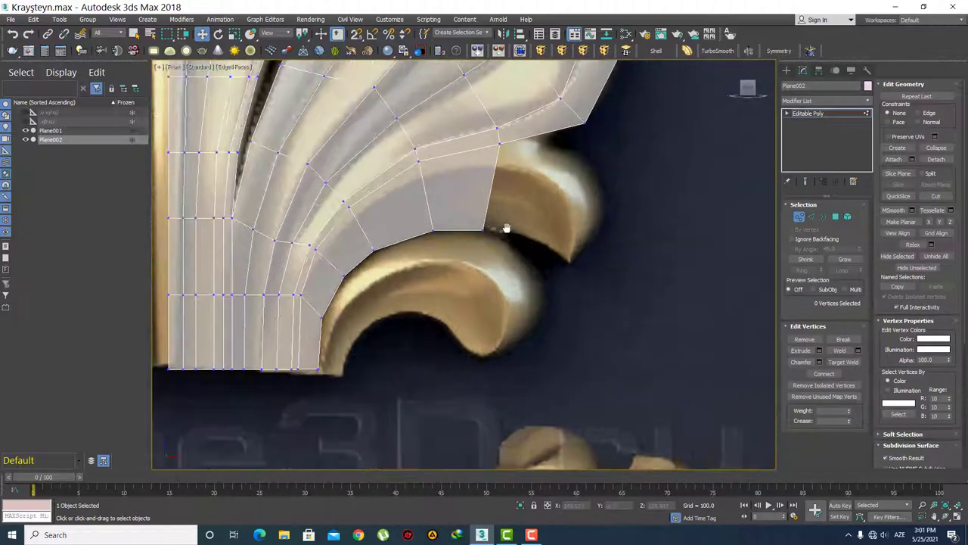
Step: Extrude a new face from the strip's end edge, stretching it over the lobe's end
{"action": "scroll", "coordinate": [497, 235], "scroll_direction": "up", "scroll_amount": 2}
{"action": "key", "text": "2"}
{"action": "left_click", "coordinate": [495, 227]}
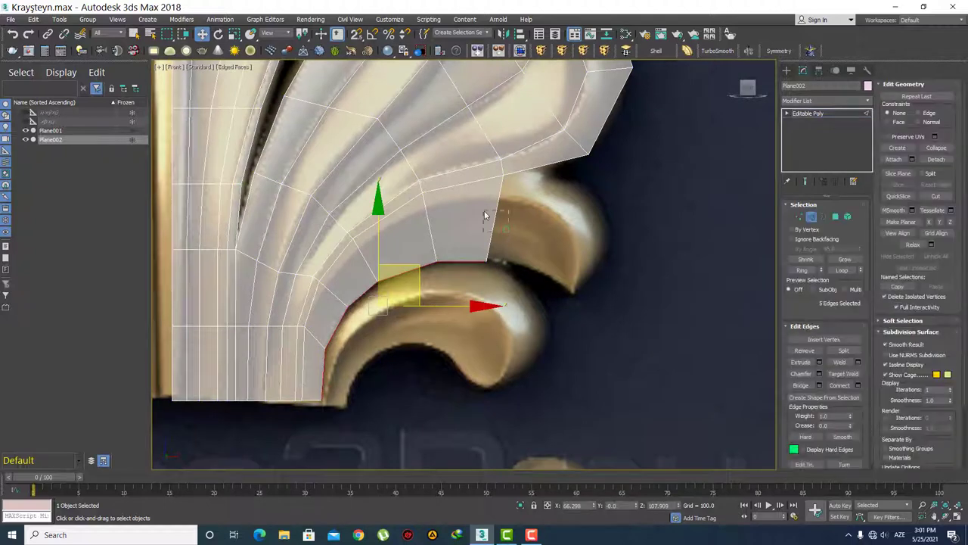
{"action": "left_click_drag", "start_coordinate": [537, 181], "coordinate": [593, 196], "text": "shift"}
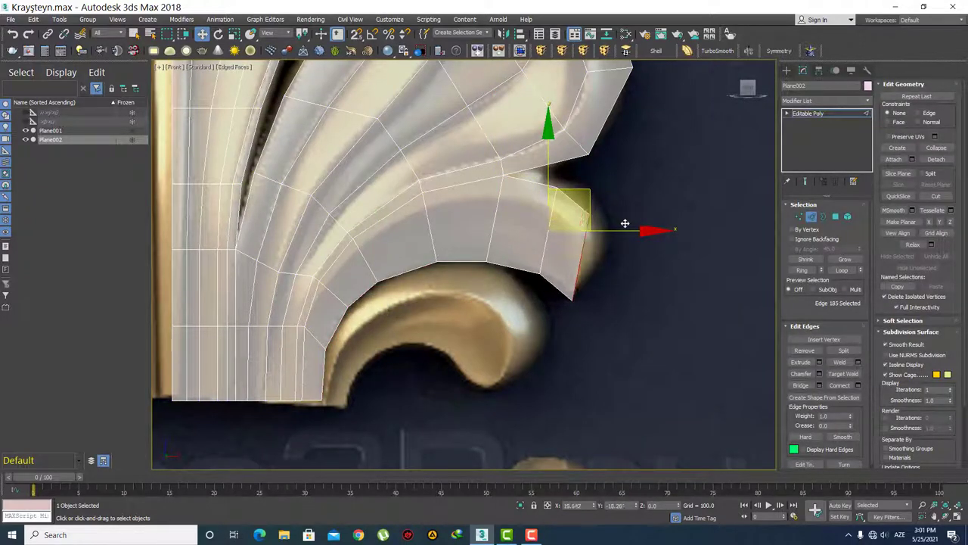
{"action": "left_click_drag", "start_coordinate": [592, 195], "coordinate": [625, 222], "text": "shift"}
Step: Move the new face's corner vertices to line up along the scroll lobe's right edge
{"action": "key", "text": "1"}
{"action": "scroll", "coordinate": [504, 267], "scroll_direction": "up", "scroll_amount": 3}
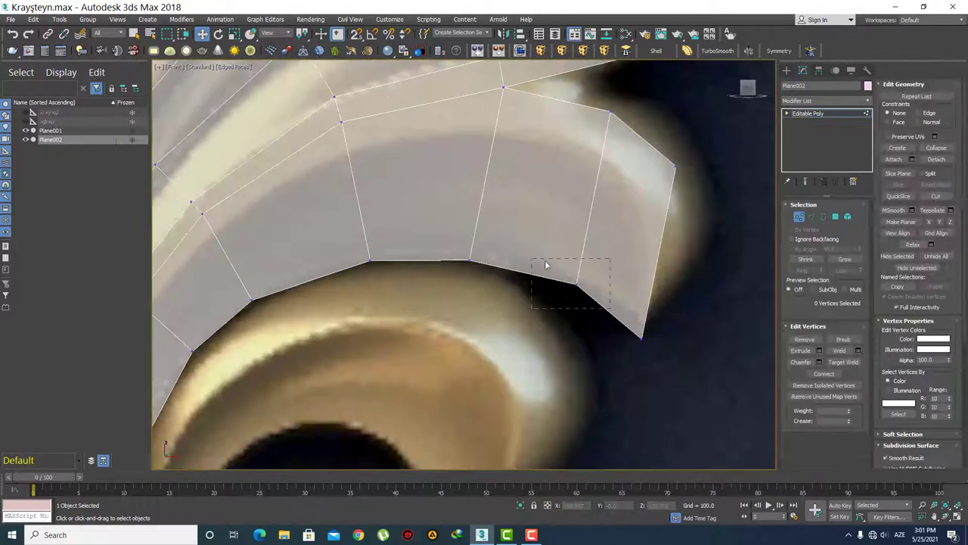
{"action": "left_click_drag", "start_coordinate": [546, 264], "coordinate": [582, 255]}
{"action": "left_click_drag", "start_coordinate": [644, 349], "coordinate": [612, 312]}
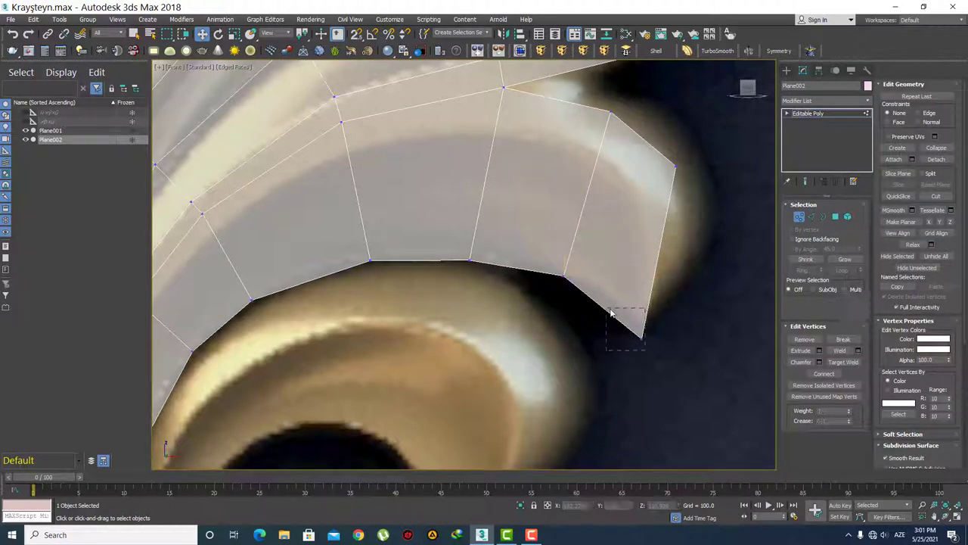
{"action": "mouse_move", "coordinate": [627, 233]}
{"action": "middle_mouse_down"}
{"action": "mouse_move", "coordinate": [586, 244]}
{"action": "mouse_move", "coordinate": [565, 223]}
{"action": "middle_mouse_up"}
{"action": "mouse_move", "coordinate": [590, 220]}
{"action": "left_mouse_down"}
{"action": "mouse_move", "coordinate": [644, 175]}
{"action": "mouse_move", "coordinate": [630, 277]}
{"action": "left_mouse_up"}
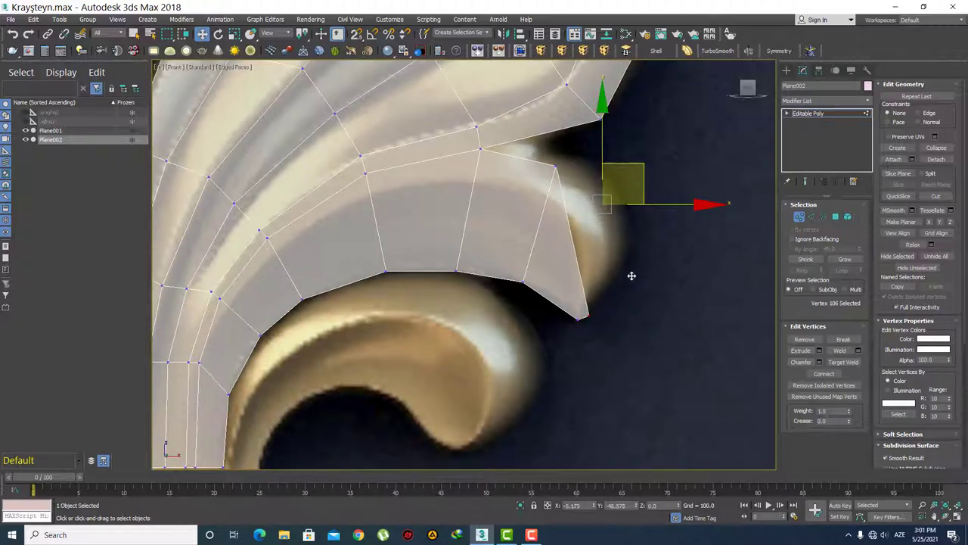
{"action": "left_click", "coordinate": [557, 166]}
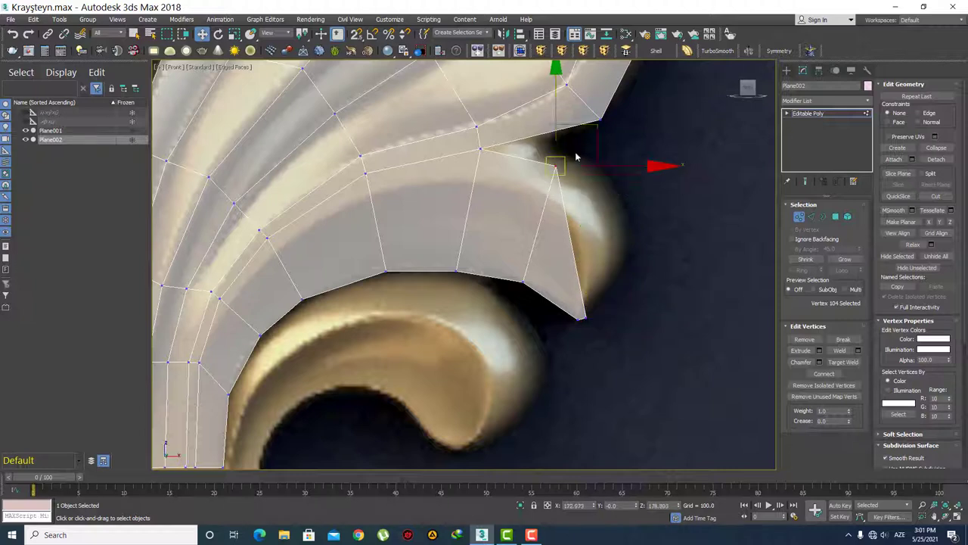
{"action": "mouse_move", "coordinate": [597, 129]}
{"action": "left_mouse_down"}
{"action": "mouse_move", "coordinate": [643, 142]}
{"action": "mouse_move", "coordinate": [631, 123]}
{"action": "left_mouse_up"}
{"action": "left_click", "coordinate": [640, 246]}
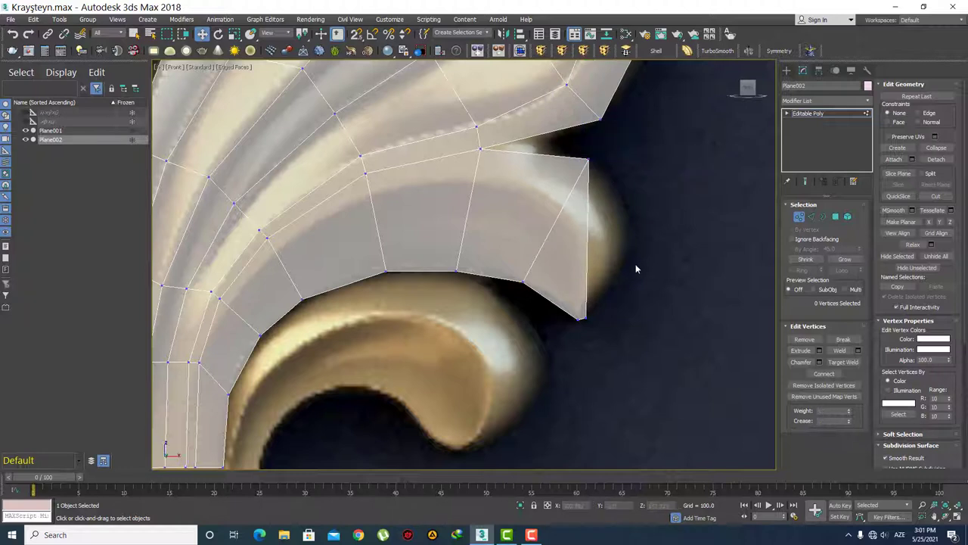
{"action": "key", "text": "2"}
{"action": "left_click", "coordinate": [593, 284]}
Step: Connect the strip's two end edges with a new edge across the end faces
{"action": "left_click", "coordinate": [590, 261], "text": "ctrl"}
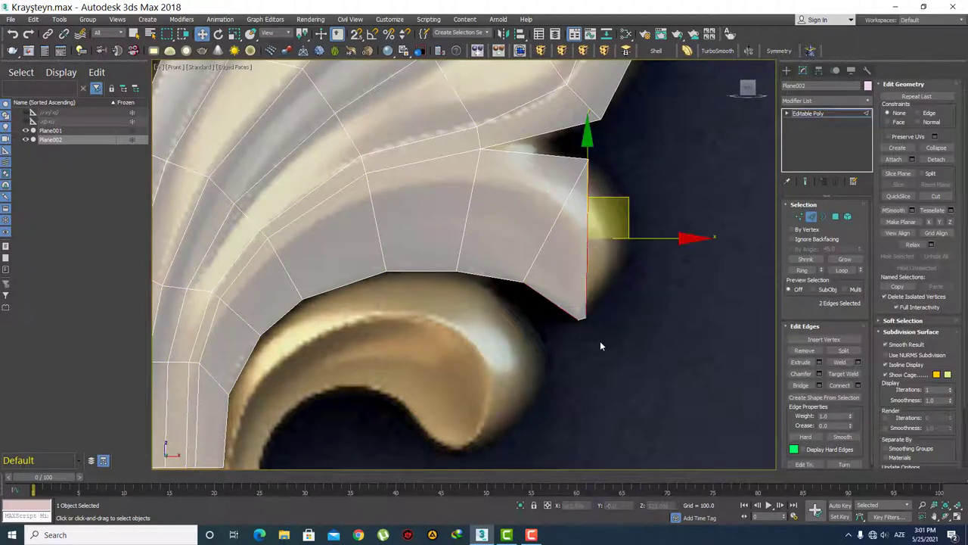
{"action": "left_click", "coordinate": [859, 387]}
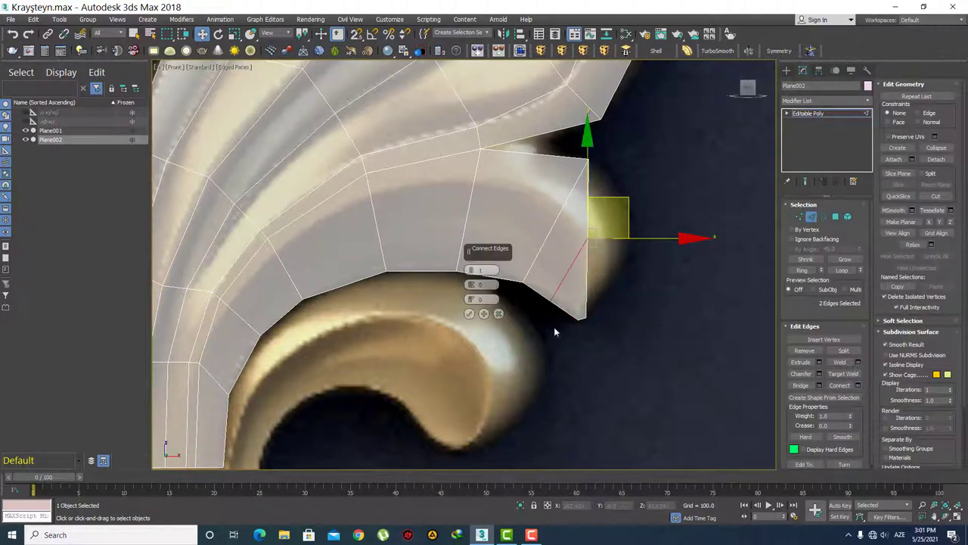
{"action": "left_click", "coordinate": [468, 314]}
{"action": "key", "text": "1"}
Step: Nudge the new lower-edge vertex so it follows the scroll curl
{"action": "left_click", "coordinate": [622, 220]}
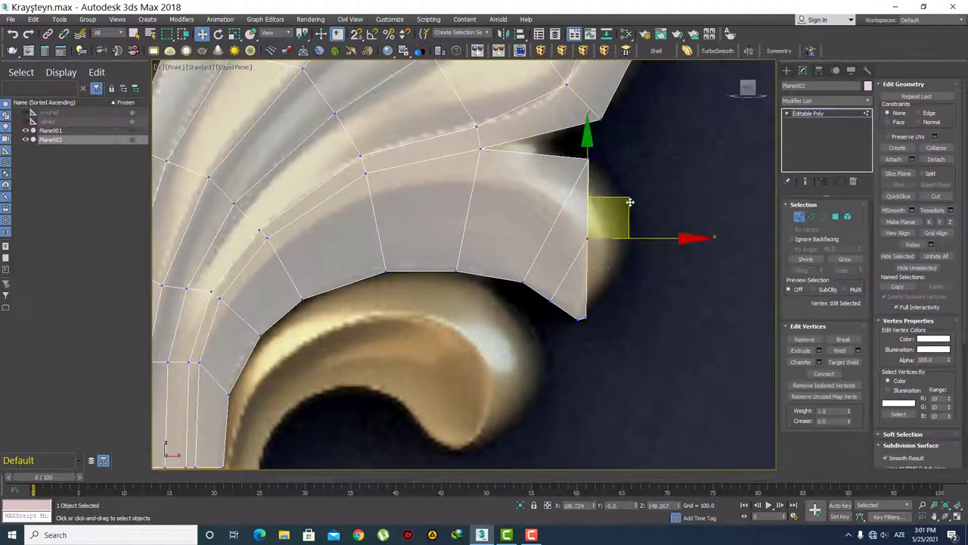
{"action": "left_click", "coordinate": [673, 245]}
{"action": "scroll", "coordinate": [584, 329], "scroll_direction": "up", "scroll_amount": 2}
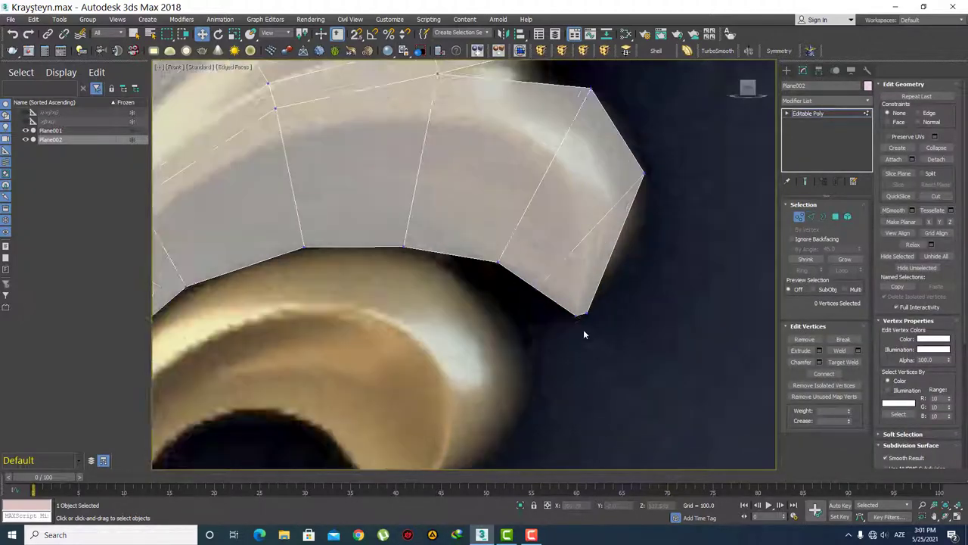
{"action": "scroll", "coordinate": [567, 303], "scroll_direction": "up", "scroll_amount": 3}
{"action": "scroll", "coordinate": [533, 307], "scroll_direction": "down", "scroll_amount": 1}
{"action": "left_click", "coordinate": [505, 279]}
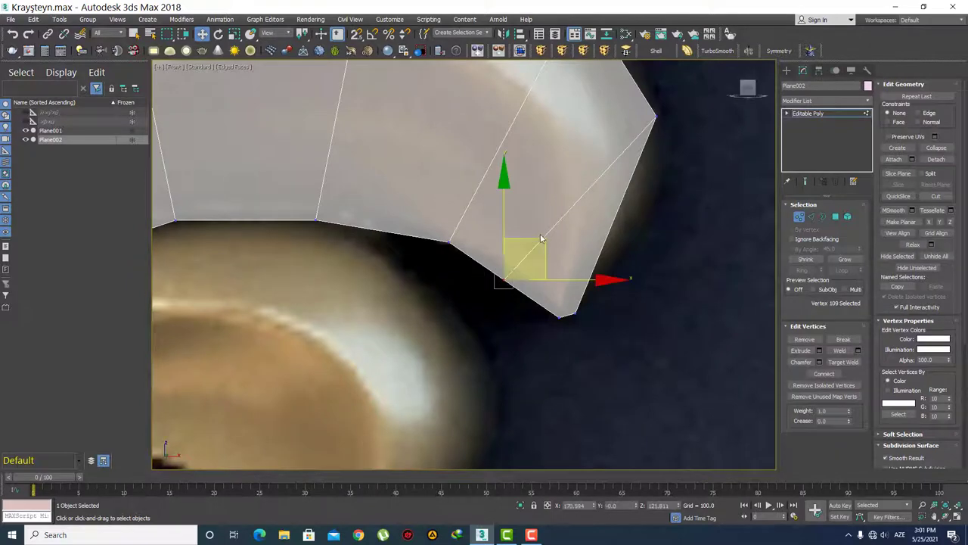
{"action": "left_click", "coordinate": [475, 320]}
{"action": "scroll", "coordinate": [475, 320], "scroll_direction": "down", "scroll_amount": 2}
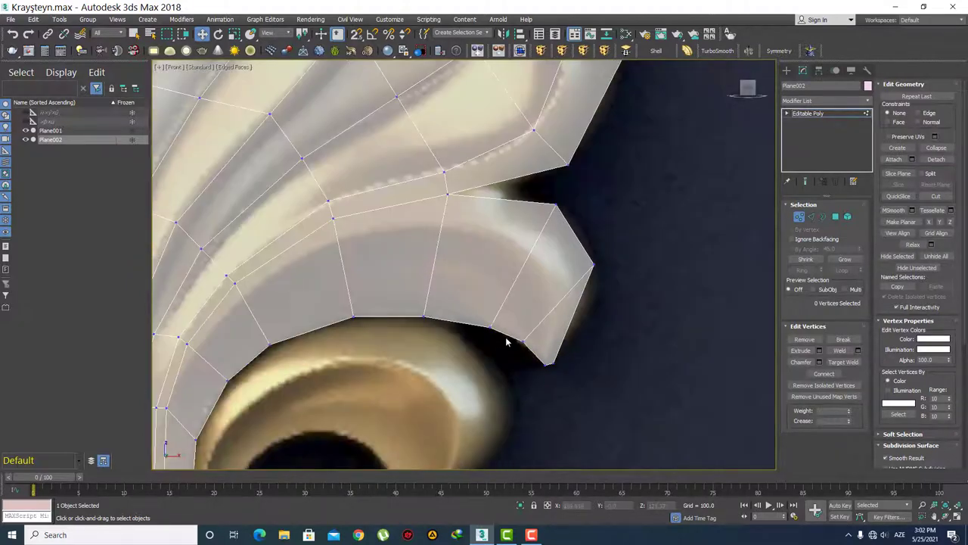
{"action": "left_click", "coordinate": [490, 327]}
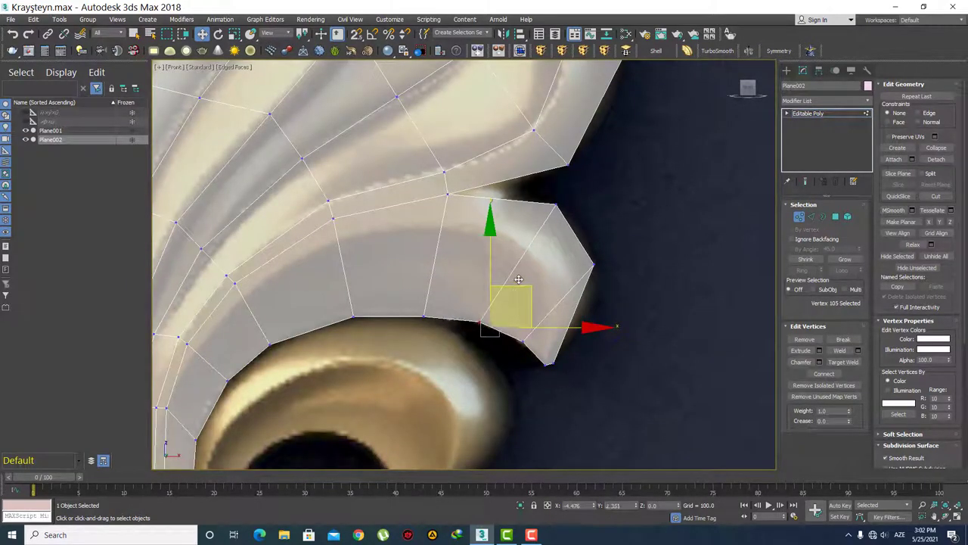
{"action": "left_click_drag", "start_coordinate": [529, 284], "coordinate": [518, 280]}
Step: Shift the end face's top vertex left and its outer corner onto the lobe's edge
{"action": "left_click_drag", "start_coordinate": [582, 227], "coordinate": [537, 200]}
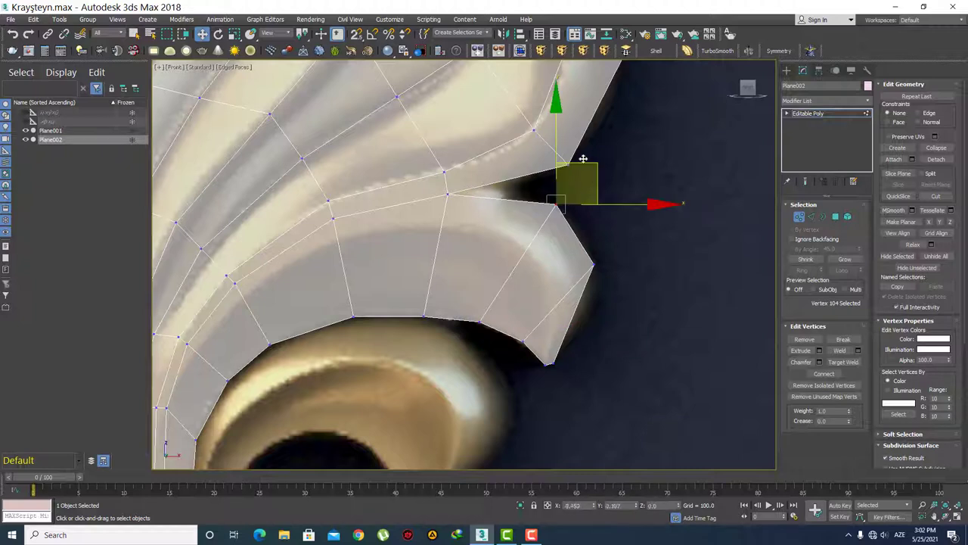
{"action": "left_click_drag", "start_coordinate": [582, 158], "coordinate": [560, 155]}
{"action": "left_click_drag", "start_coordinate": [638, 274], "coordinate": [578, 250]}
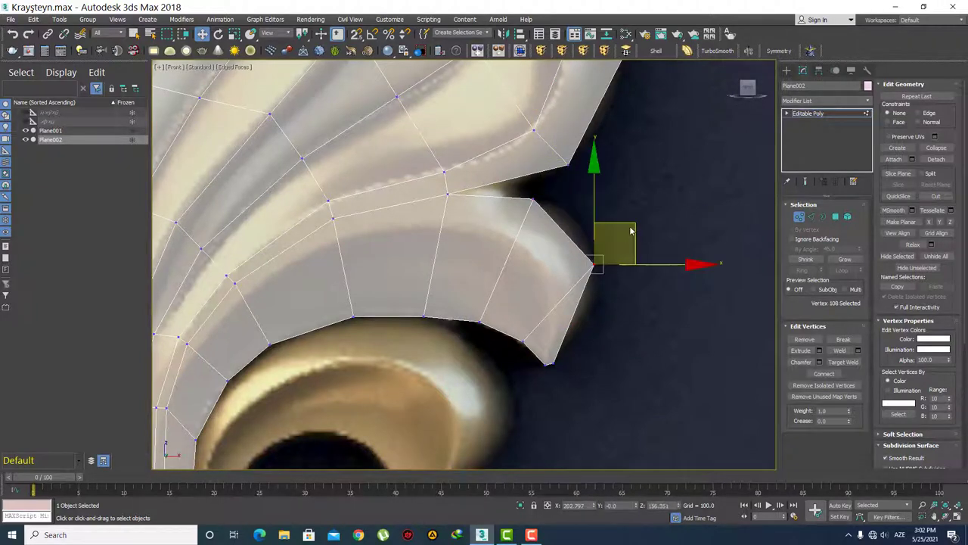
{"action": "left_click_drag", "start_coordinate": [632, 231], "coordinate": [622, 220]}
{"action": "left_click", "coordinate": [580, 355]}
Step: Readjust the end face's outer corner vertex after checking its lower and top corners
{"action": "scroll", "coordinate": [574, 363], "scroll_direction": "up", "scroll_amount": 2}
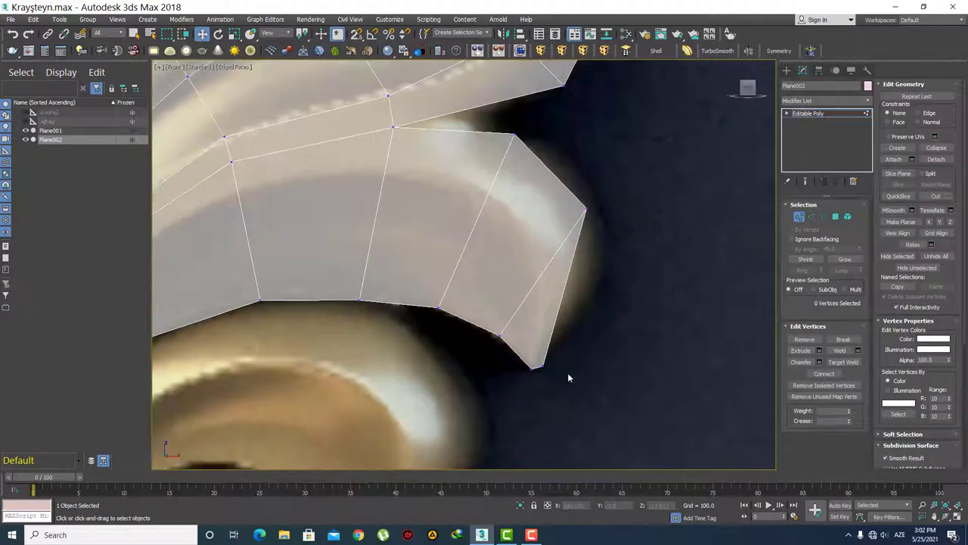
{"action": "left_click_drag", "start_coordinate": [569, 377], "coordinate": [530, 357]}
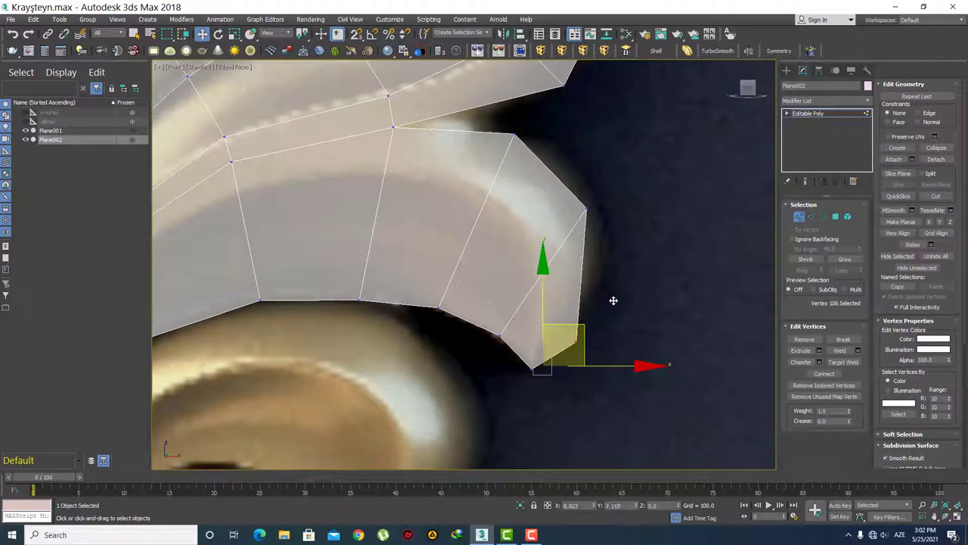
{"action": "left_click", "coordinate": [613, 301]}
{"action": "scroll", "coordinate": [607, 255], "scroll_direction": "down", "scroll_amount": 3}
{"action": "scroll", "coordinate": [560, 222], "scroll_direction": "up", "scroll_amount": 3}
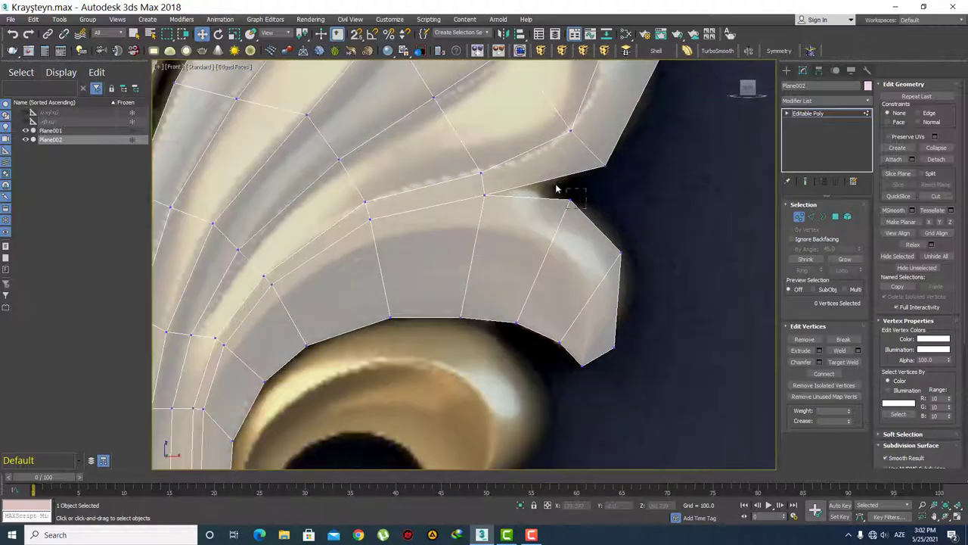
{"action": "left_click_drag", "start_coordinate": [557, 204], "coordinate": [619, 163]}
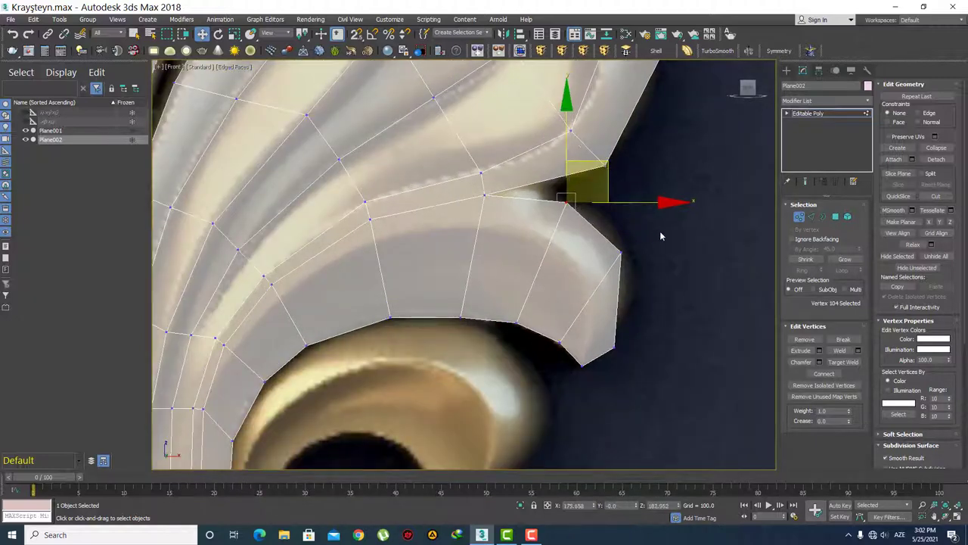
{"action": "left_click", "coordinate": [649, 280]}
{"action": "middle_click_drag", "start_coordinate": [647, 291], "coordinate": [636, 260]}
{"action": "left_click", "coordinate": [609, 221]}
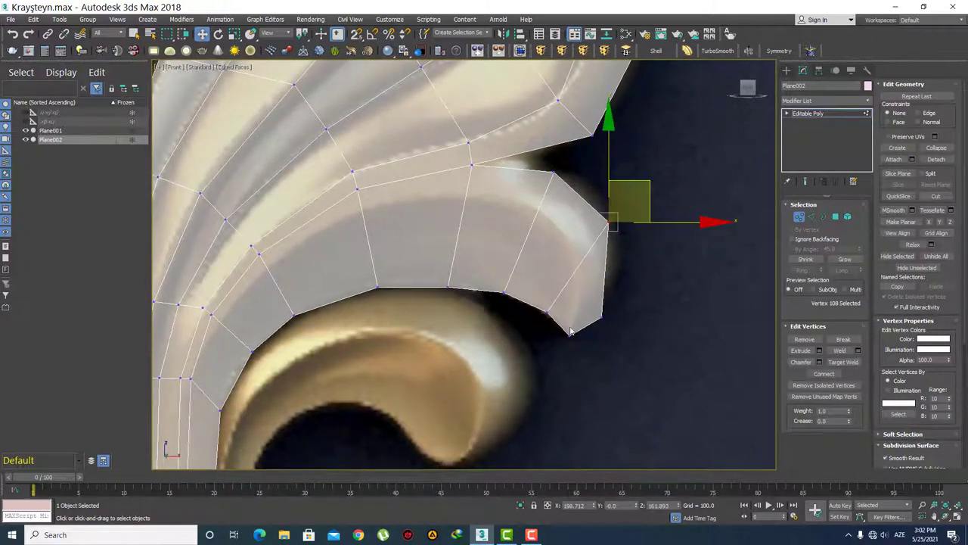
{"action": "middle_click_drag", "start_coordinate": [571, 330], "coordinate": [528, 351]}
Step: Add another connecting edge between two opposite edges of the end face
{"action": "key", "text": "2"}
{"action": "left_click", "coordinate": [540, 331]}
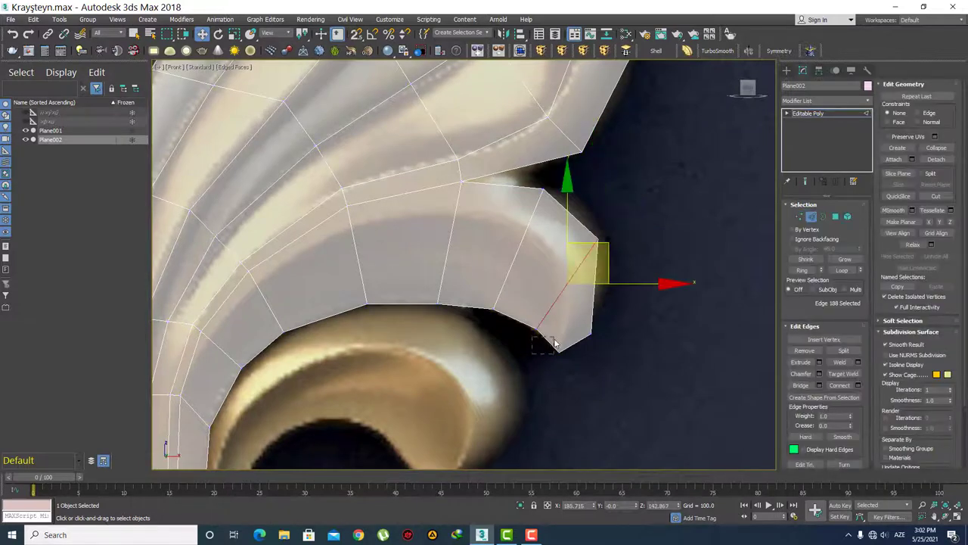
{"action": "key", "text": "q"}
{"action": "left_click", "coordinate": [565, 350]}
{"action": "left_click", "coordinate": [594, 310], "text": "ctrl"}
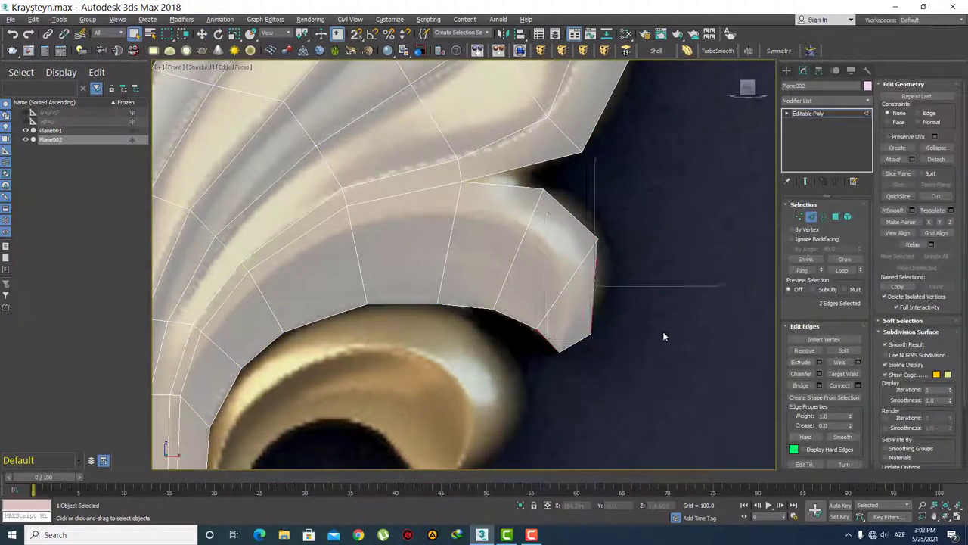
{"action": "left_click", "coordinate": [858, 385]}
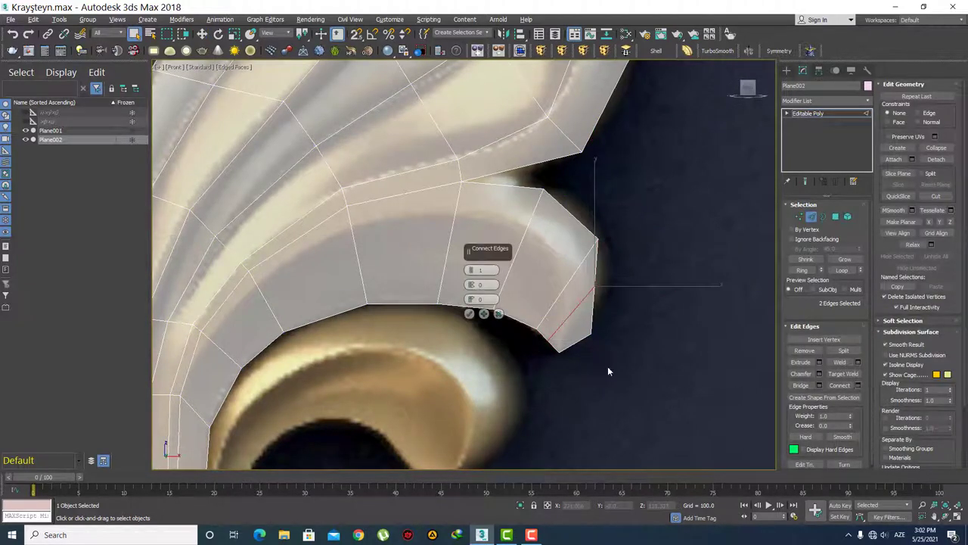
{"action": "left_click", "coordinate": [469, 316]}
{"action": "scroll", "coordinate": [540, 341], "scroll_direction": "up", "scroll_amount": 3}
Step: In vertex mode with Move, nudge a tip vertex and drag the right-edge vertex onto the leaf's outer edge
{"action": "key", "text": "1"}
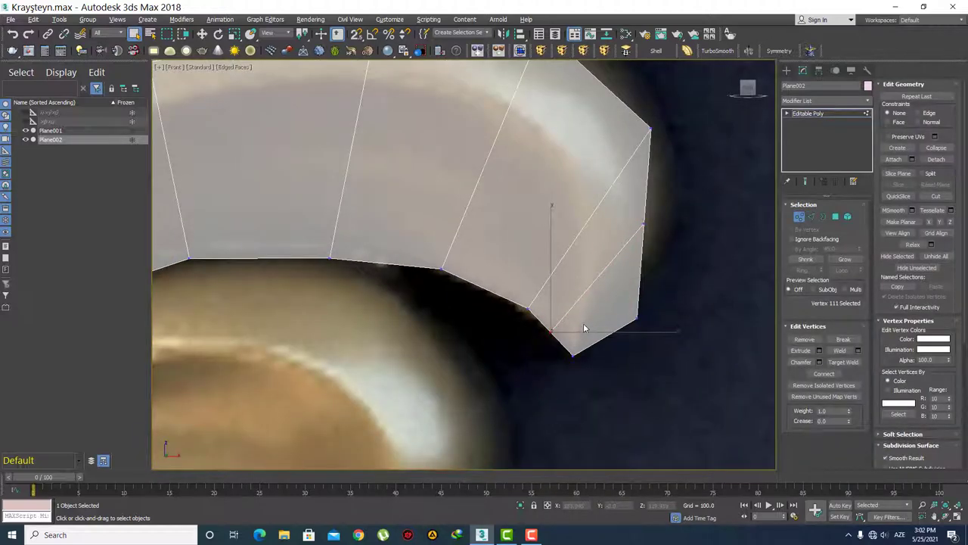
{"action": "middle_click_drag", "start_coordinate": [583, 329], "coordinate": [581, 351]}
{"action": "key", "text": "w"}
{"action": "left_click_drag", "start_coordinate": [587, 322], "coordinate": [600, 312]}
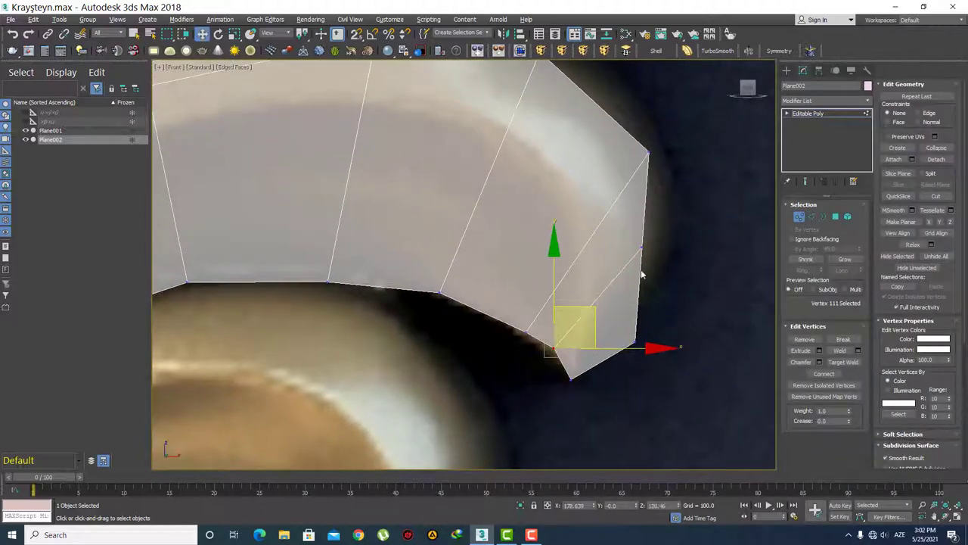
{"action": "left_click", "coordinate": [666, 263]}
{"action": "left_click", "coordinate": [642, 247]}
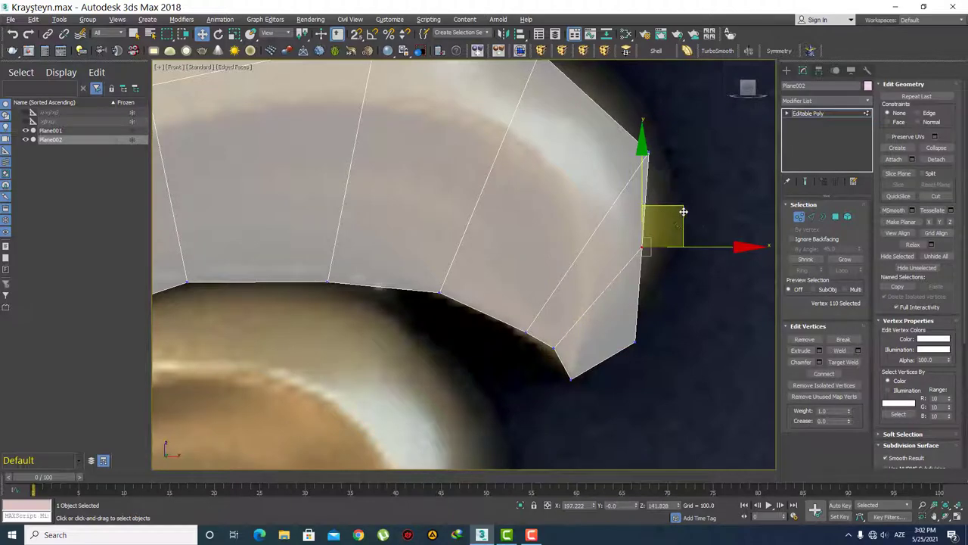
{"action": "left_click_drag", "start_coordinate": [683, 211], "coordinate": [702, 220]}
{"action": "left_click", "coordinate": [615, 283]}
Step: Pull a lower-edge vertex up-left and reposition the upper-right corner and top-of-lobe vertices
{"action": "scroll", "coordinate": [545, 311], "scroll_direction": "down", "scroll_amount": 2}
{"action": "scroll", "coordinate": [563, 283], "scroll_direction": "up", "scroll_amount": 2}
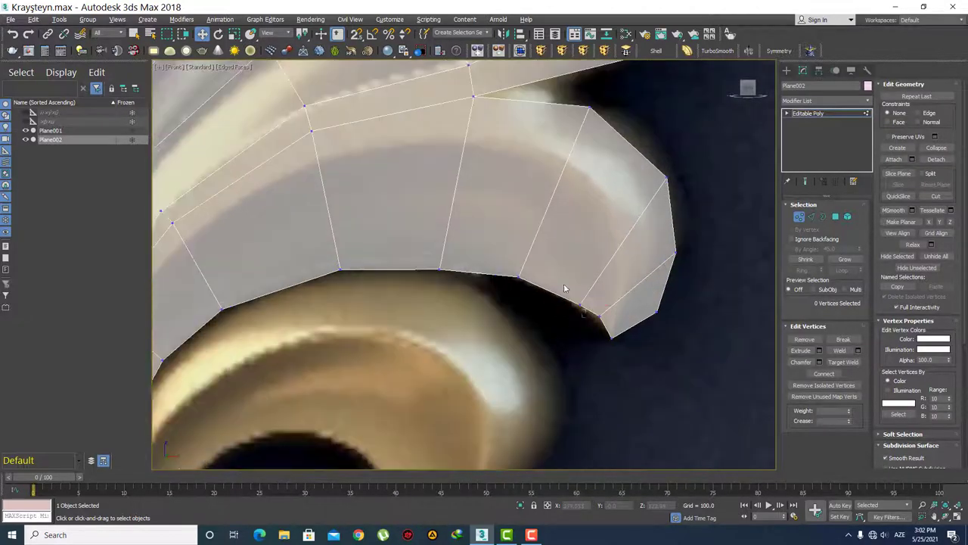
{"action": "left_click", "coordinate": [581, 306]}
{"action": "left_click_drag", "start_coordinate": [597, 286], "coordinate": [579, 273]}
{"action": "left_click", "coordinate": [580, 333]}
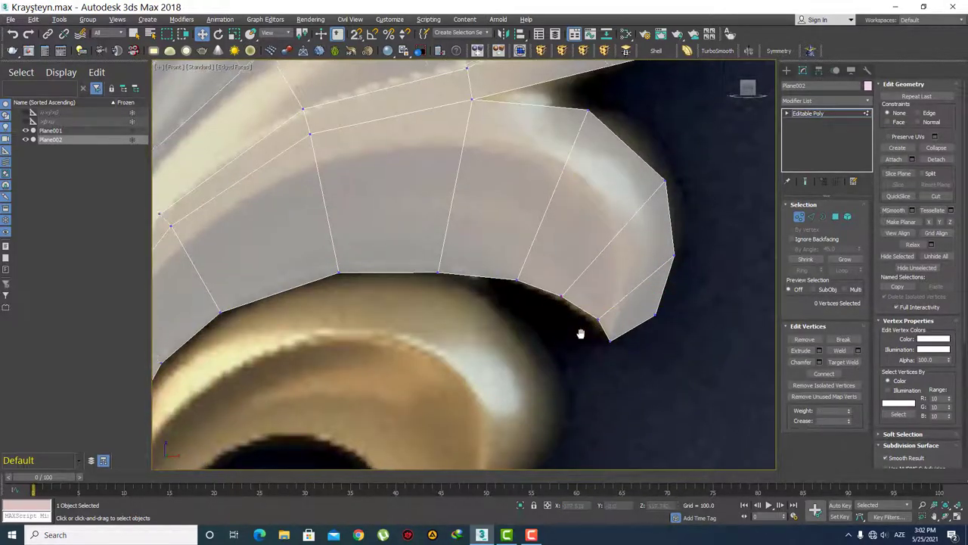
{"action": "middle_click_drag", "start_coordinate": [581, 333], "coordinate": [550, 344]}
{"action": "left_click", "coordinate": [634, 191]}
{"action": "left_click_drag", "start_coordinate": [672, 146], "coordinate": [667, 132]}
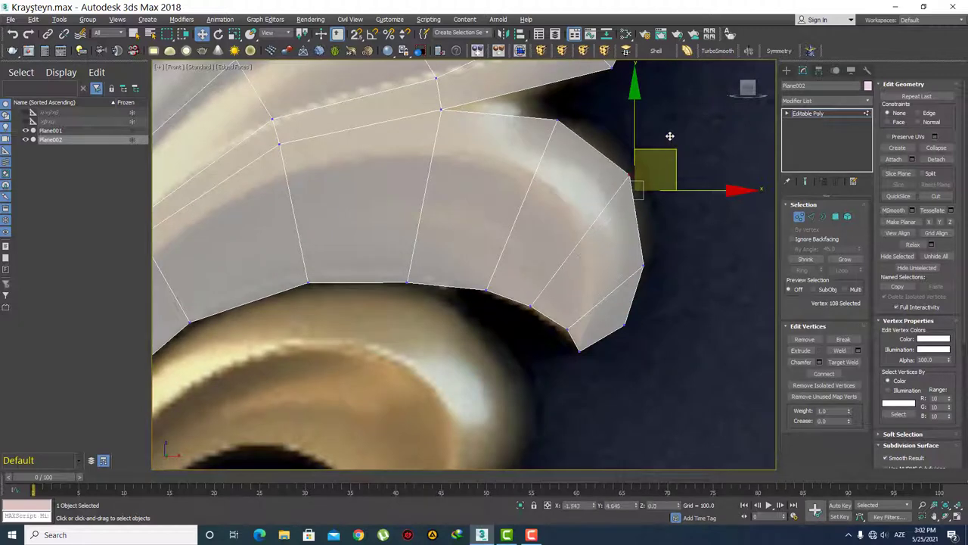
{"action": "left_click", "coordinate": [594, 131]}
{"action": "left_click_drag", "start_coordinate": [586, 127], "coordinate": [549, 113]}
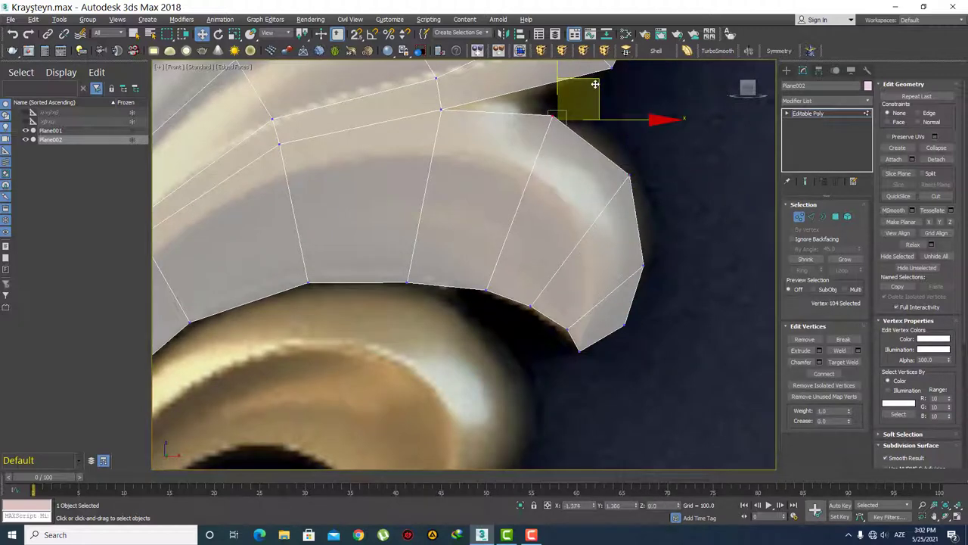
{"action": "left_click", "coordinate": [627, 210]}
Step: Adjust the next lower-edge vertex and shift right-edge vertices down and left along the outline
{"action": "scroll", "coordinate": [542, 165], "scroll_direction": "down", "scroll_amount": 3}
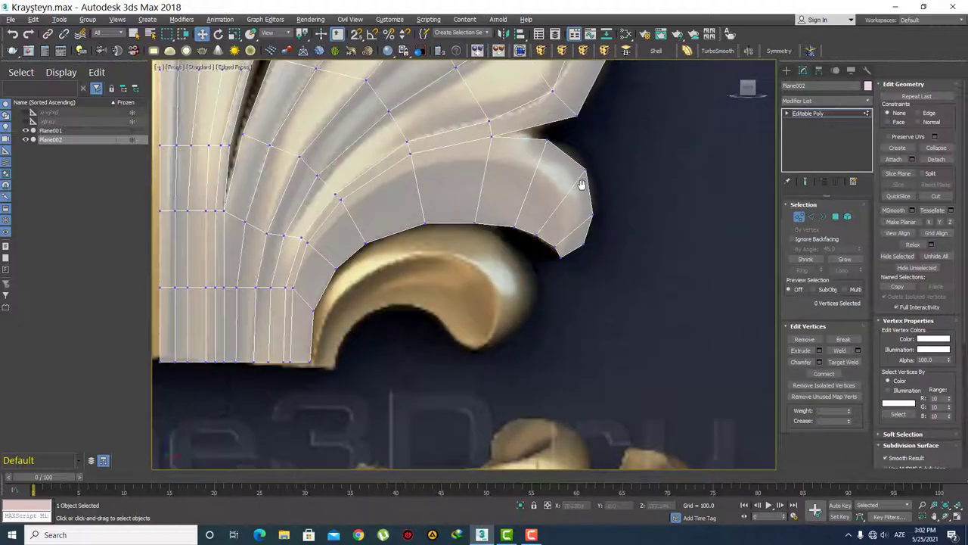
{"action": "scroll", "coordinate": [464, 233], "scroll_direction": "up", "scroll_amount": 3}
{"action": "left_click", "coordinate": [479, 221]}
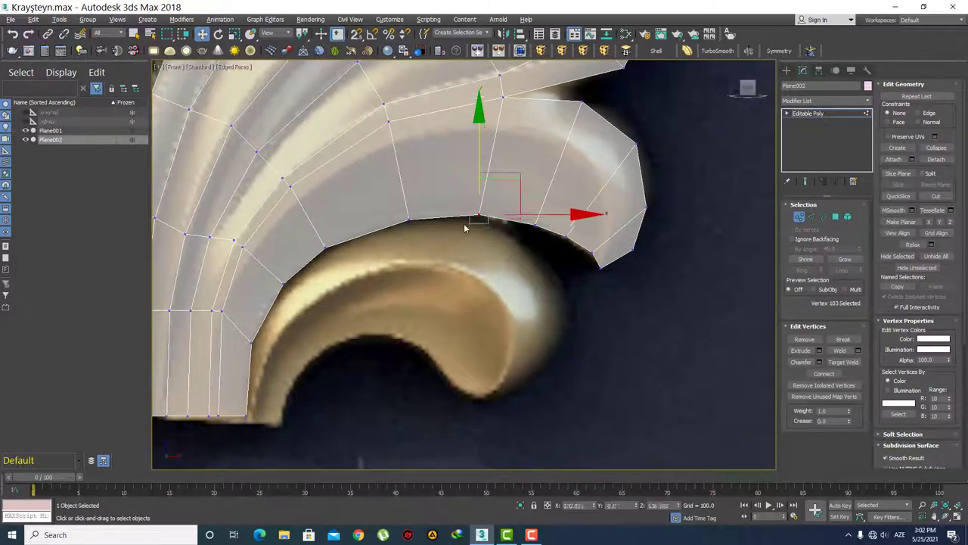
{"action": "left_click_drag", "start_coordinate": [465, 223], "coordinate": [385, 199]}
{"action": "left_click", "coordinate": [541, 260]}
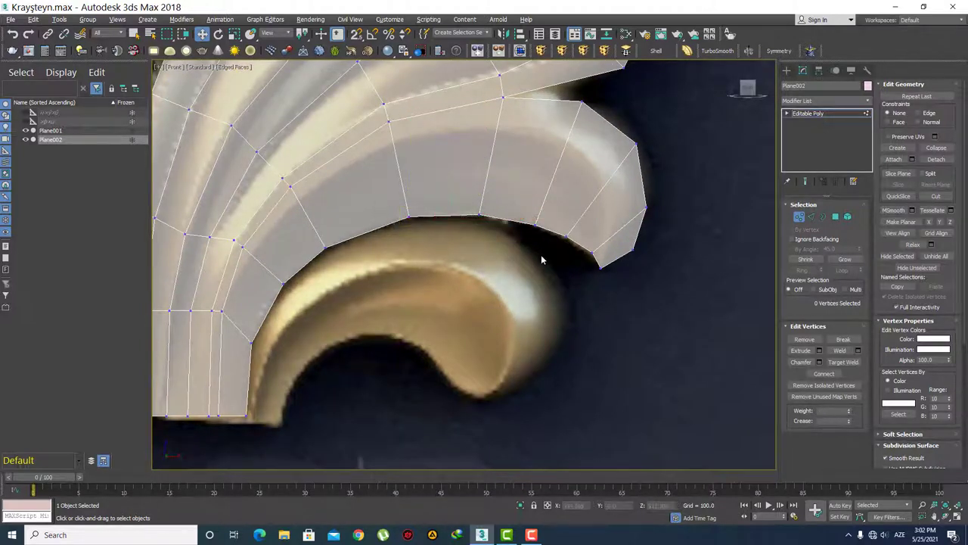
{"action": "left_click", "coordinate": [537, 225]}
{"action": "left_click", "coordinate": [534, 199]}
{"action": "scroll", "coordinate": [532, 225], "scroll_direction": "up", "scroll_amount": 3}
{"action": "mouse_move", "coordinate": [590, 259]}
{"action": "left_mouse_down"}
{"action": "mouse_move", "coordinate": [583, 268]}
{"action": "mouse_move", "coordinate": [671, 330]}
{"action": "left_mouse_up"}
{"action": "left_click", "coordinate": [655, 303]}
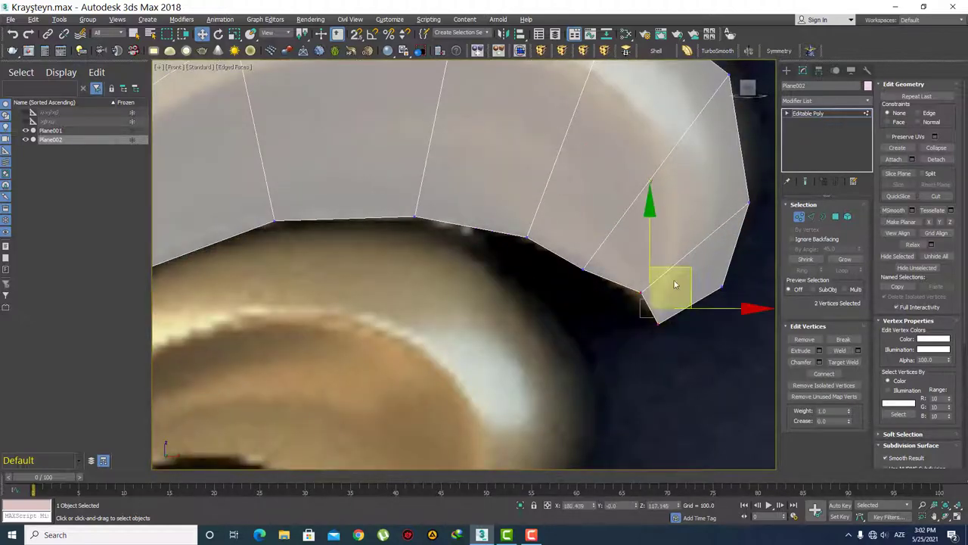
{"action": "mouse_move", "coordinate": [687, 269]}
{"action": "left_mouse_down"}
{"action": "mouse_move", "coordinate": [644, 303]}
{"action": "mouse_move", "coordinate": [588, 223]}
{"action": "mouse_move", "coordinate": [609, 204]}
{"action": "left_mouse_up"}
{"action": "left_click", "coordinate": [621, 318]}
Step: Refit the bottom tip vertex, the higher right-edge vertex and the top-right vertex onto the leaf edge
{"action": "scroll", "coordinate": [588, 290], "scroll_direction": "up", "scroll_amount": 2}
{"action": "left_click", "coordinate": [616, 302]}
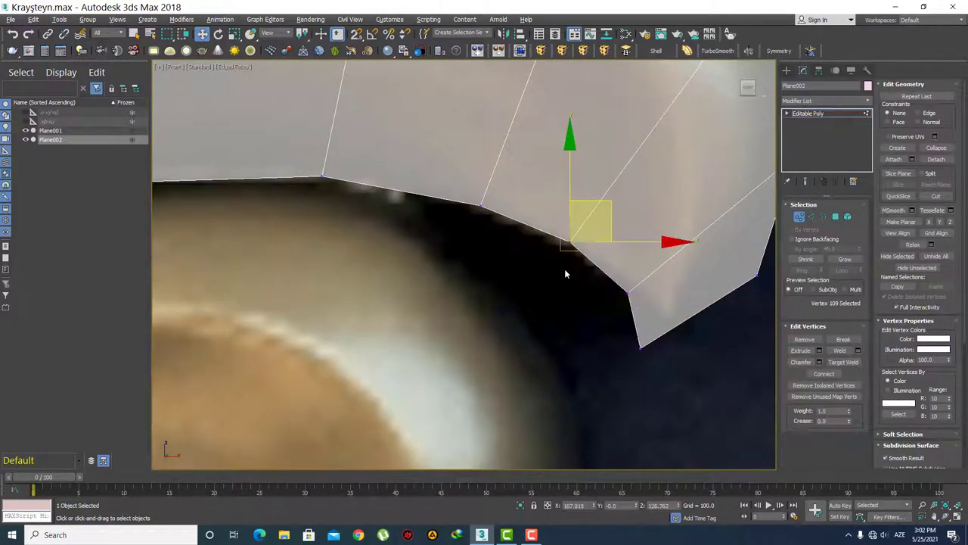
{"action": "left_click", "coordinate": [670, 368]}
{"action": "left_click", "coordinate": [641, 348]}
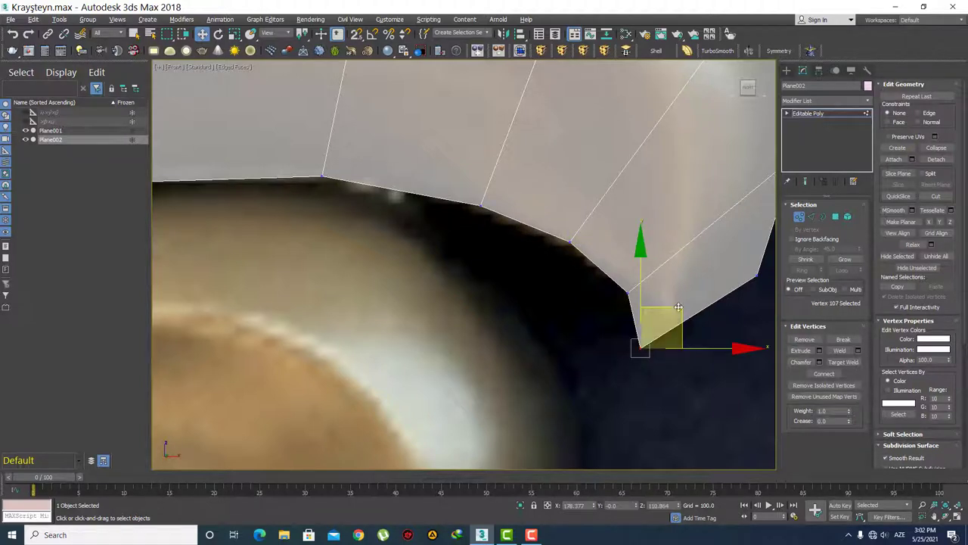
{"action": "mouse_move", "coordinate": [678, 306]}
{"action": "left_mouse_down"}
{"action": "mouse_move", "coordinate": [687, 299]}
{"action": "mouse_move", "coordinate": [620, 352]}
{"action": "left_mouse_up"}
{"action": "scroll", "coordinate": [698, 313], "scroll_direction": "down", "scroll_amount": 2}
{"action": "left_click", "coordinate": [659, 323]}
{"action": "left_click", "coordinate": [685, 238]}
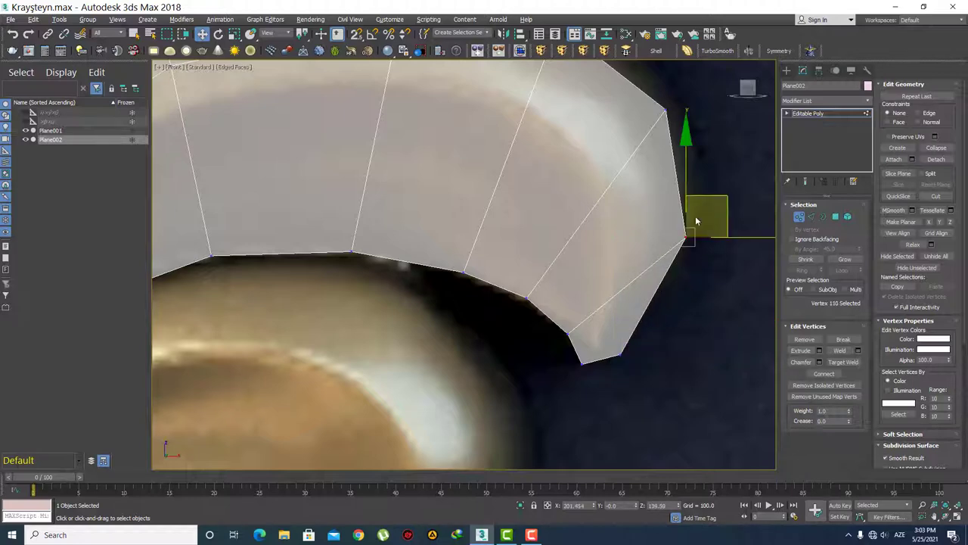
{"action": "left_click_drag", "start_coordinate": [725, 198], "coordinate": [691, 242]}
{"action": "middle_click_drag", "start_coordinate": [692, 244], "coordinate": [665, 244]}
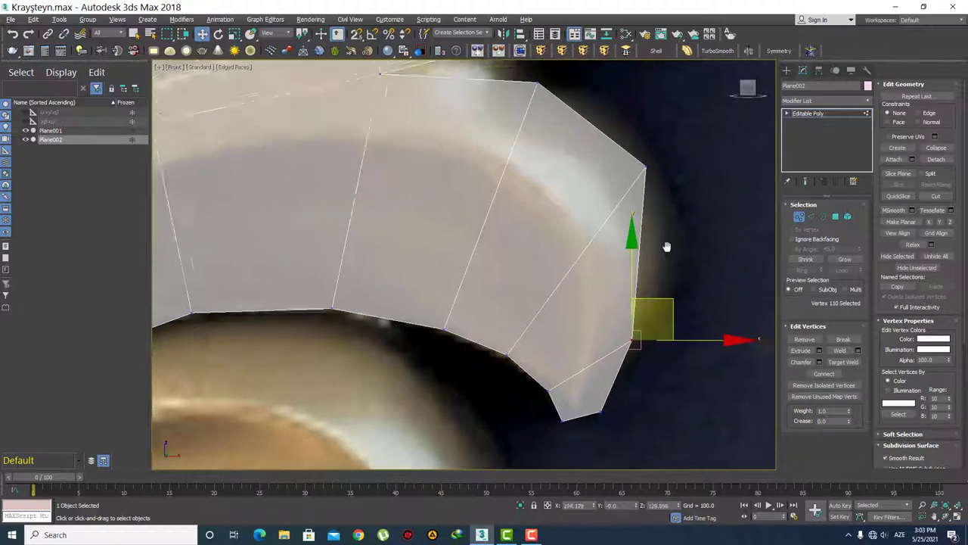
{"action": "left_click_drag", "start_coordinate": [630, 155], "coordinate": [662, 212]}
{"action": "left_click_drag", "start_coordinate": [661, 145], "coordinate": [670, 168]}
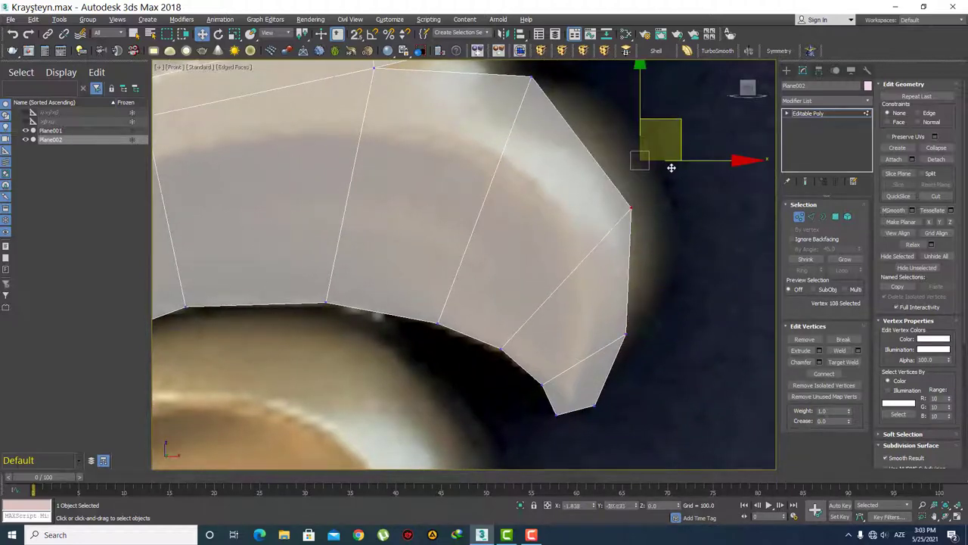
{"action": "left_click", "coordinate": [711, 217]}
Step: Move the top corner vertex down and right, then zoom out over the lobe
{"action": "middle_click_drag", "start_coordinate": [711, 216], "coordinate": [764, 231]}
{"action": "left_click", "coordinate": [621, 161]}
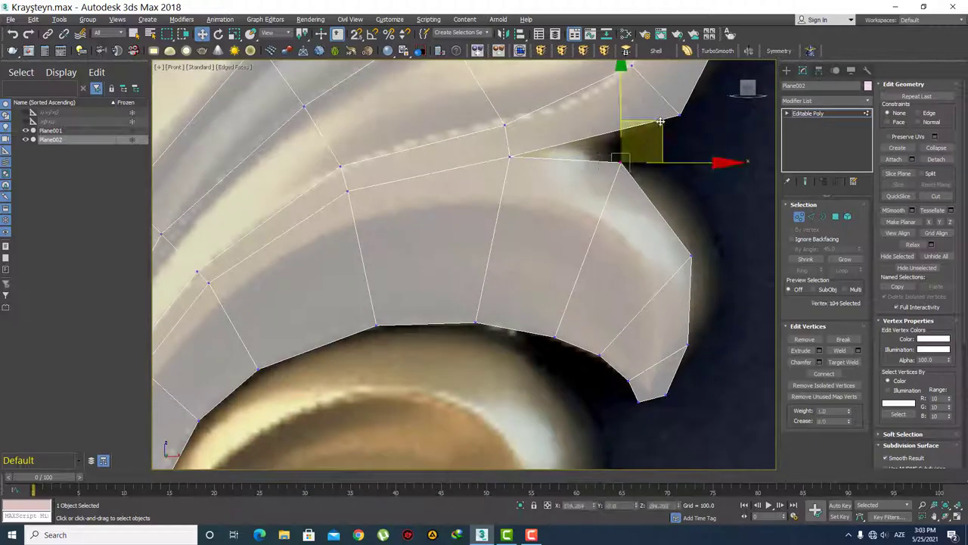
{"action": "left_click_drag", "start_coordinate": [661, 121], "coordinate": [665, 133]}
{"action": "left_click", "coordinate": [692, 270]}
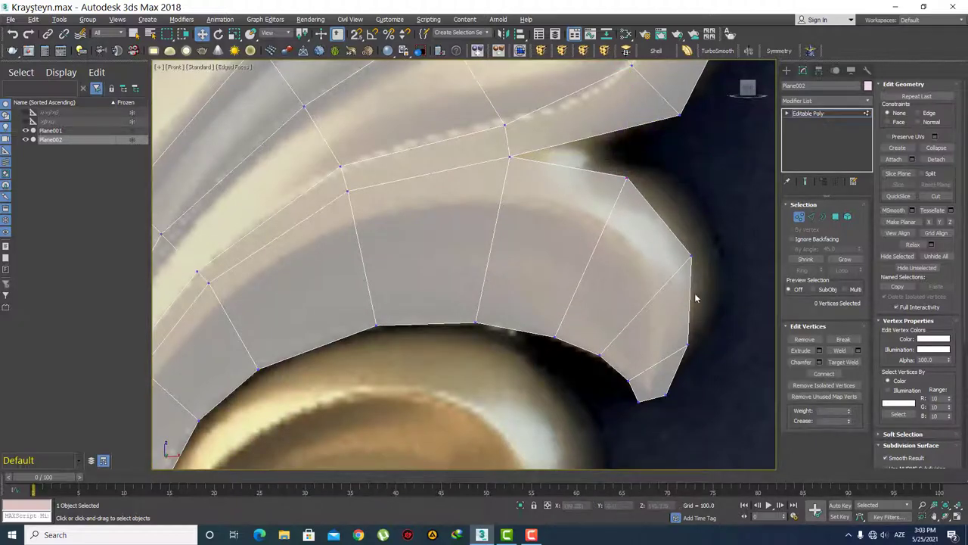
{"action": "scroll", "coordinate": [691, 270], "scroll_direction": "down", "scroll_amount": 2}
{"action": "middle_click_drag", "start_coordinate": [603, 264], "coordinate": [669, 237]}
{"action": "scroll", "coordinate": [669, 238], "scroll_direction": "down", "scroll_amount": 2}
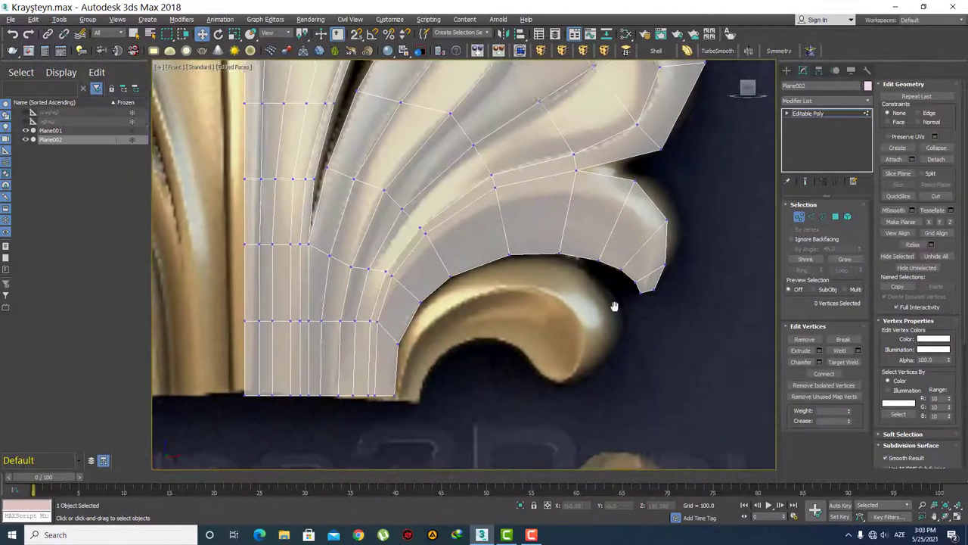
Step: Select the two vertices where the vertical and lobe strips meet and lower them slightly
{"action": "middle_click_drag", "start_coordinate": [616, 304], "coordinate": [629, 313]}
{"action": "middle_click_drag", "start_coordinate": [595, 286], "coordinate": [583, 254]}
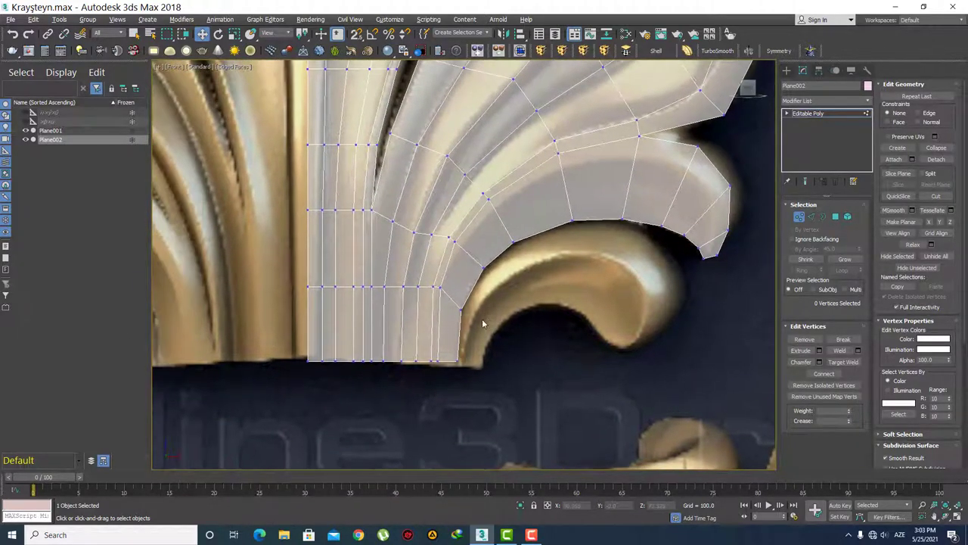
{"action": "scroll", "coordinate": [482, 318], "scroll_direction": "up", "scroll_amount": 3}
{"action": "left_click", "coordinate": [443, 285]}
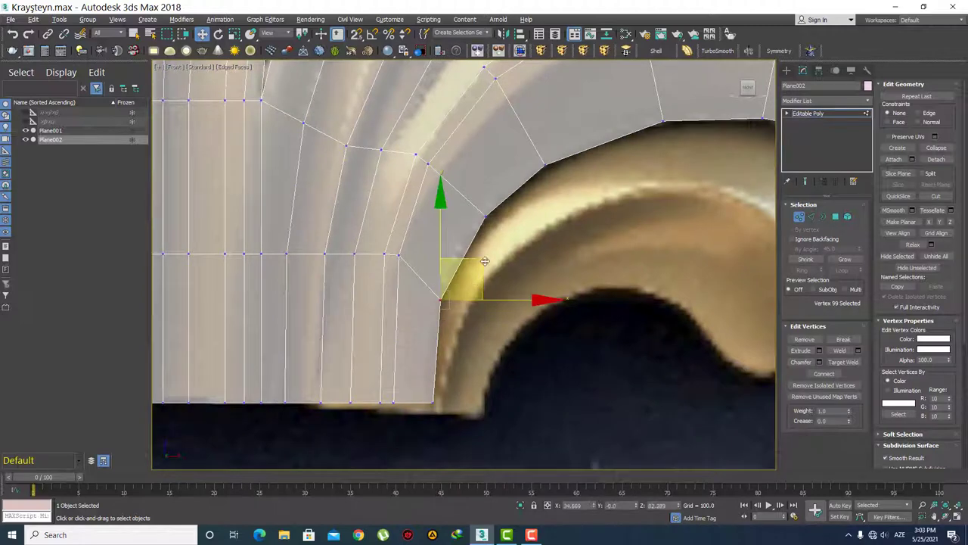
{"action": "left_click", "coordinate": [489, 243]}
{"action": "scroll", "coordinate": [500, 304], "scroll_direction": "down", "scroll_amount": 2}
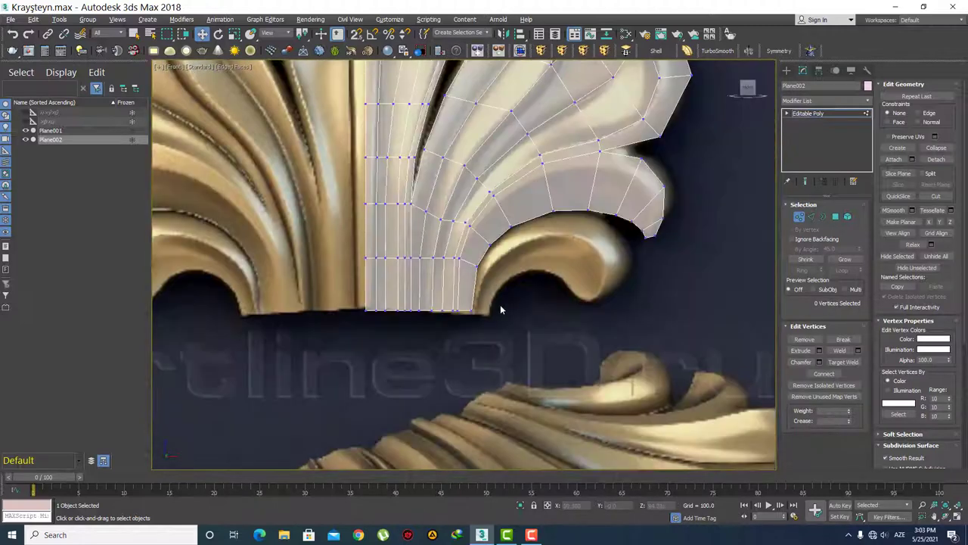
{"action": "left_click_drag", "start_coordinate": [443, 251], "coordinate": [443, 253]}
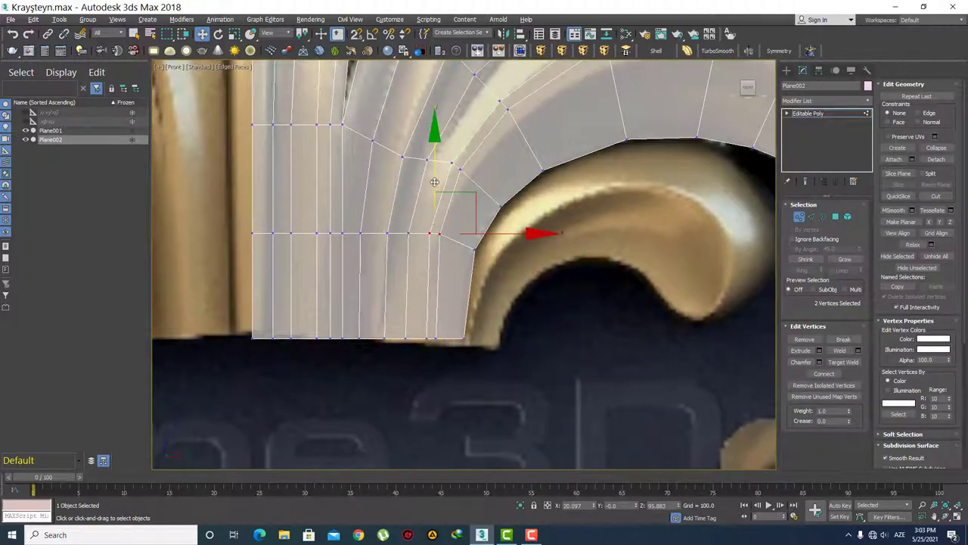
{"action": "left_click", "coordinate": [439, 233]}
{"action": "scroll", "coordinate": [446, 219], "scroll_direction": "up", "scroll_amount": 1}
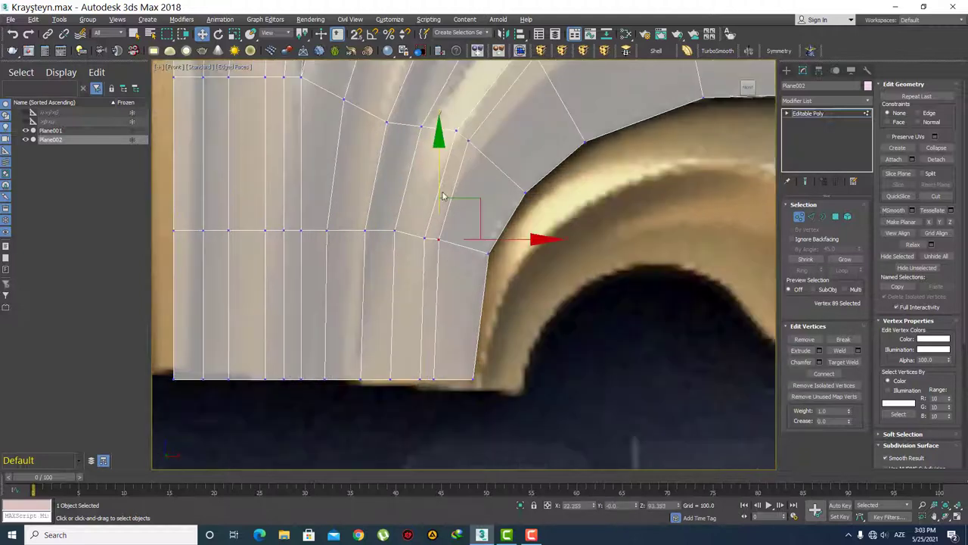
{"action": "left_click", "coordinate": [469, 242]}
{"action": "left_click_drag", "start_coordinate": [432, 224], "coordinate": [432, 224]}
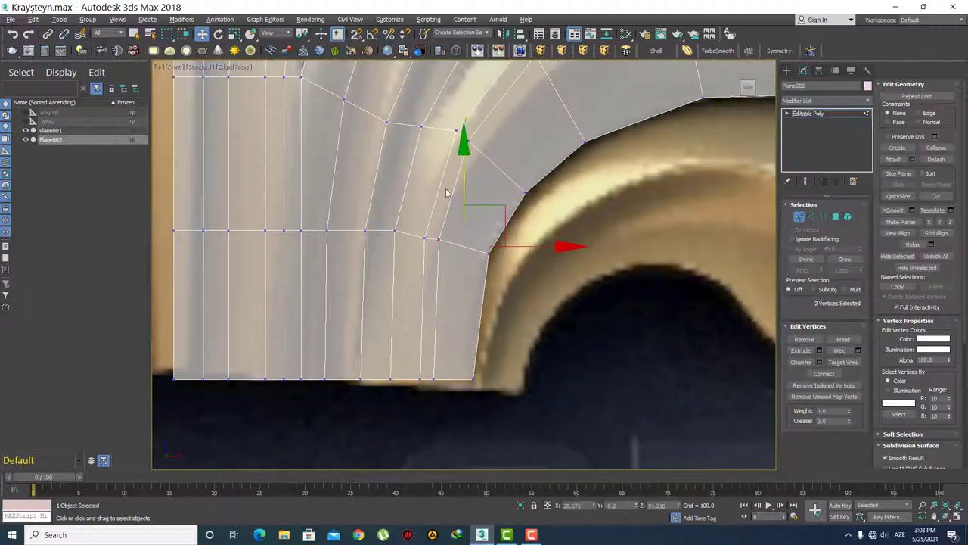
{"action": "left_click_drag", "start_coordinate": [465, 170], "coordinate": [464, 178]}
{"action": "left_click", "coordinate": [467, 181]}
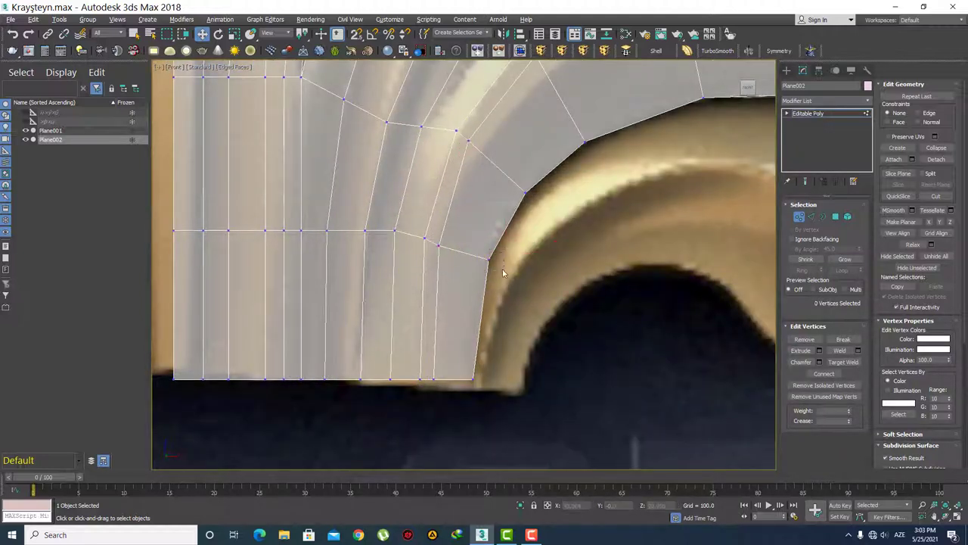
Step: Move the curl's inner-corner vertex and the curl-edge vertex to fit, then return to the Select tool
{"action": "left_click", "coordinate": [488, 259]}
{"action": "left_click_drag", "start_coordinate": [525, 219], "coordinate": [518, 232]}
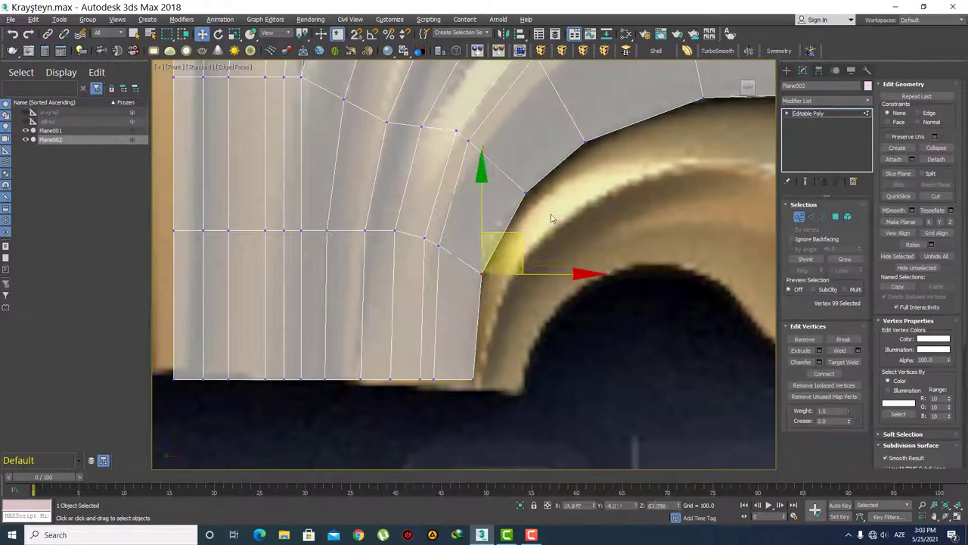
{"action": "left_click", "coordinate": [512, 189]}
{"action": "middle_click_drag", "start_coordinate": [512, 188], "coordinate": [502, 229]}
{"action": "left_click", "coordinate": [513, 233]}
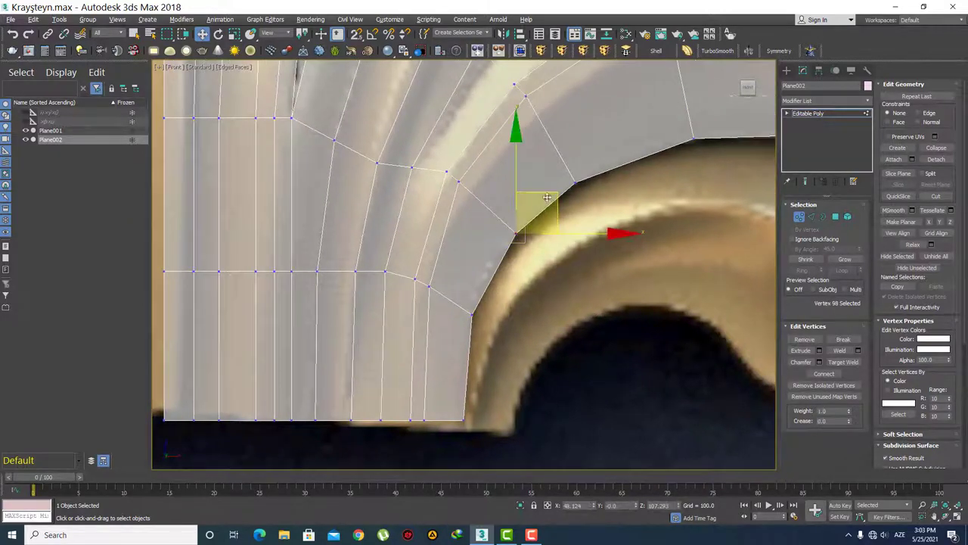
{"action": "left_click_drag", "start_coordinate": [547, 197], "coordinate": [539, 202]}
{"action": "scroll", "coordinate": [537, 304], "scroll_direction": "down", "scroll_amount": 3}
{"action": "key", "text": "q"}
{"action": "middle_click_drag", "start_coordinate": [538, 304], "coordinate": [405, 297]}
Step: Select the lower boundary edge loop minus its right part and slide it right over the curl
{"action": "key", "text": "2"}
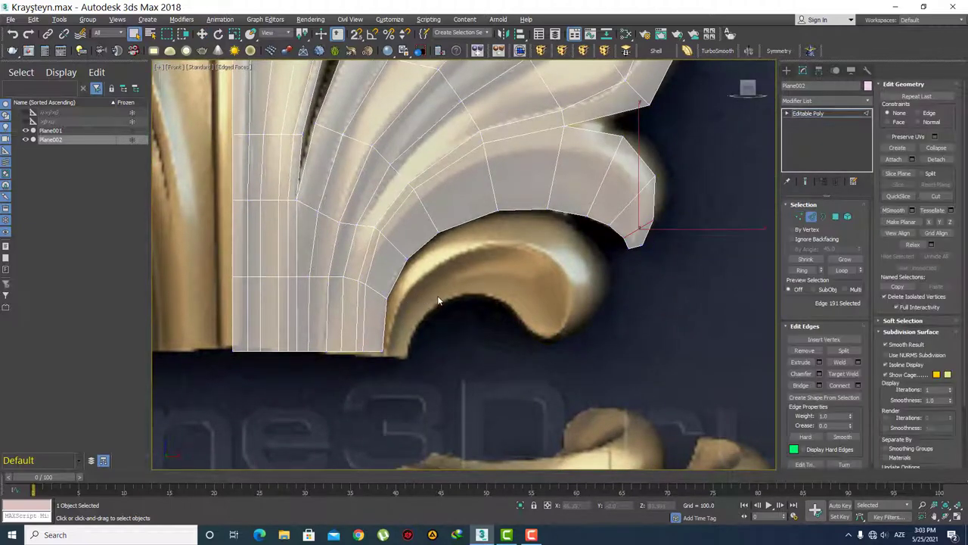
{"action": "left_click", "coordinate": [383, 326]}
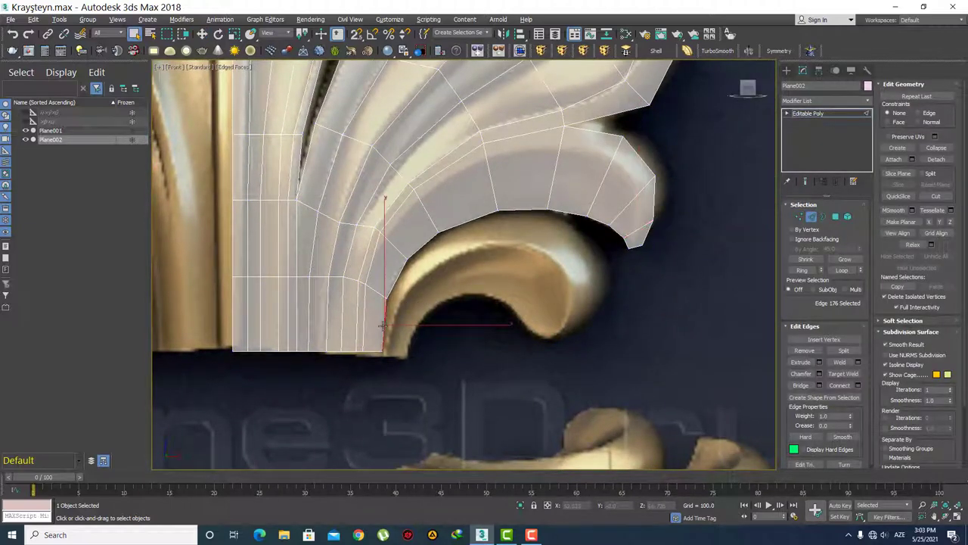
{"action": "double_click", "coordinate": [383, 326]}
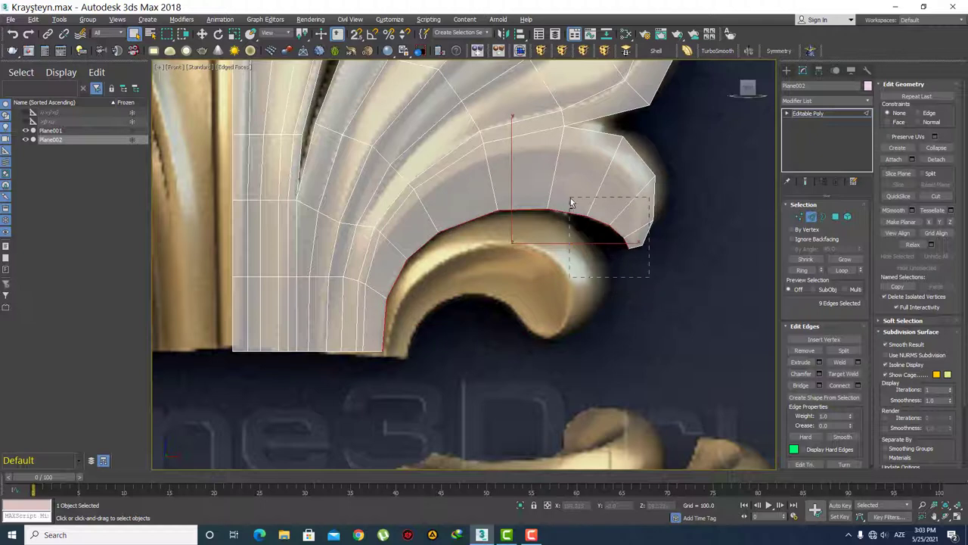
{"action": "left_click_drag", "start_coordinate": [571, 202], "coordinate": [571, 202], "text": "alt"}
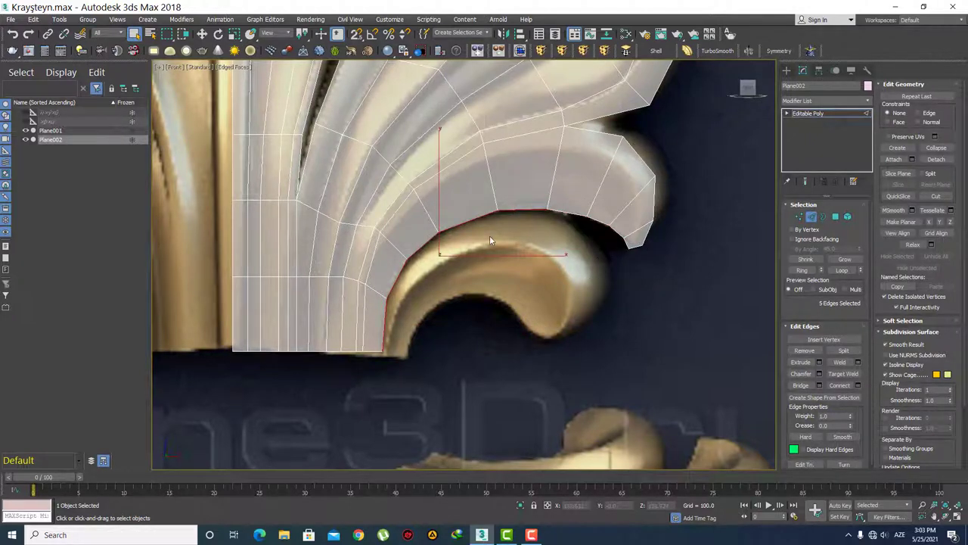
{"action": "middle_click_drag", "start_coordinate": [489, 241], "coordinate": [518, 236]}
{"action": "key", "text": "w"}
{"action": "left_click_drag", "start_coordinate": [534, 255], "coordinate": [561, 256]}
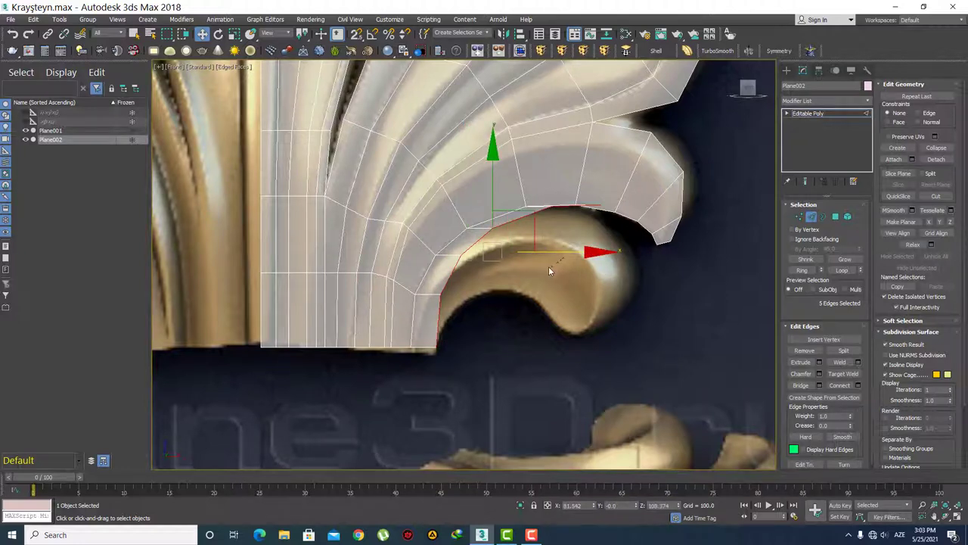
{"action": "middle_click_drag", "start_coordinate": [538, 271], "coordinate": [538, 321]}
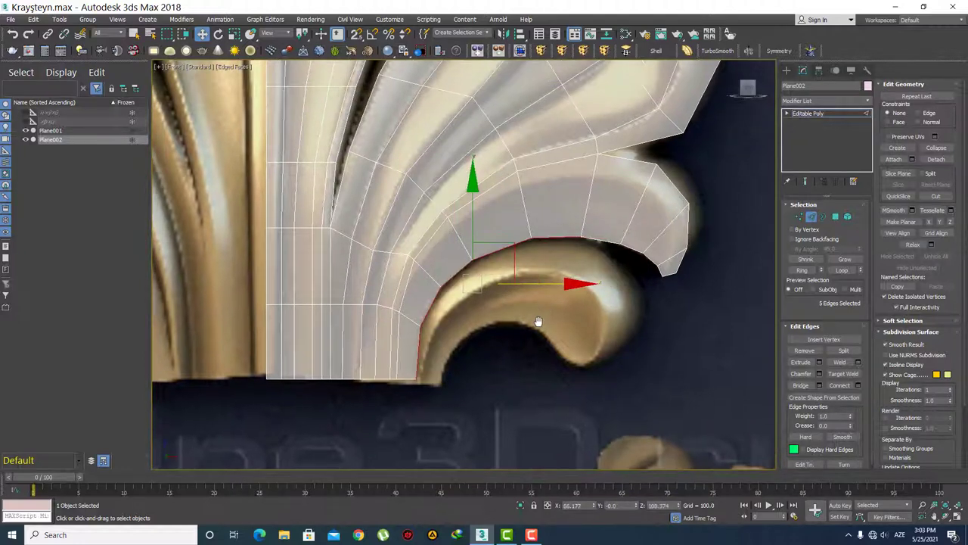
{"action": "key", "text": "q"}
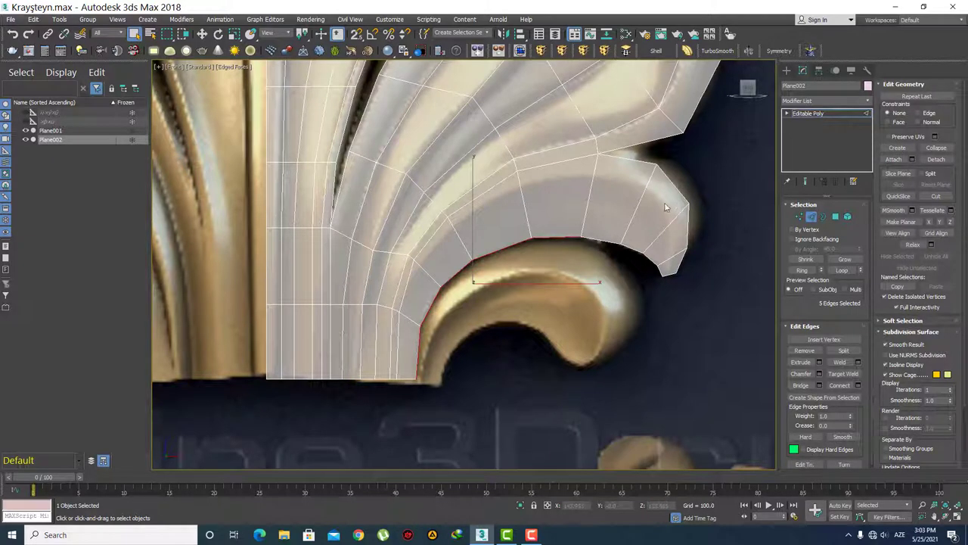
Step: Ring-select the edges crossing the outer strip
{"action": "middle_click_drag", "start_coordinate": [480, 285], "coordinate": [503, 311]}
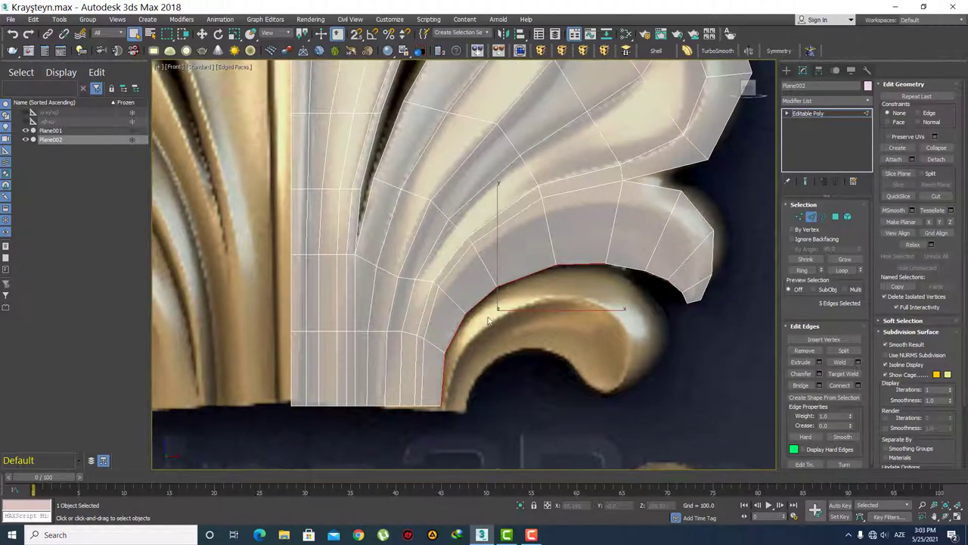
{"action": "left_click", "coordinate": [479, 266]}
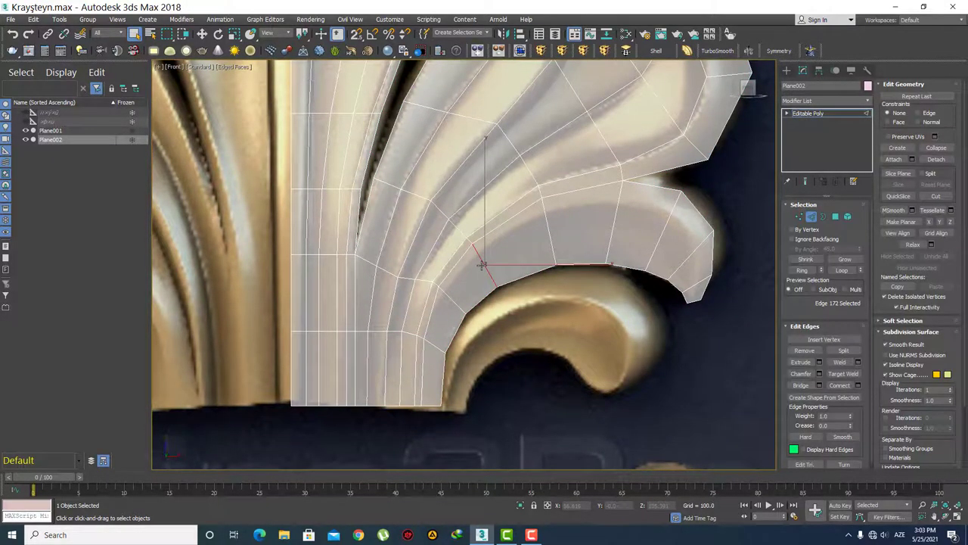
{"action": "key", "text": "alt+r"}
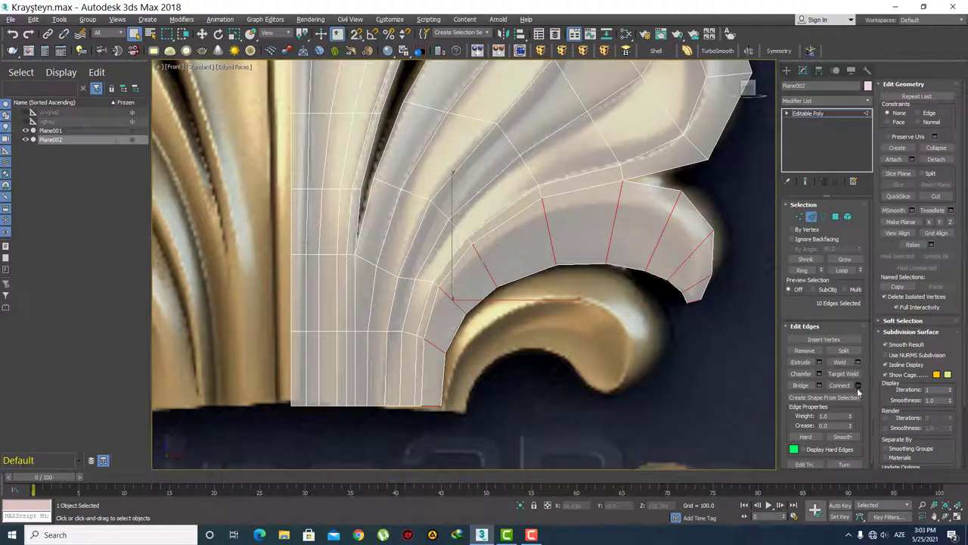
Step: Connect the edge ring with Slide -3 to add a lengthwise edge loop
{"action": "left_click", "coordinate": [857, 386]}
{"action": "left_click_drag", "start_coordinate": [470, 300], "coordinate": [479, 401]}
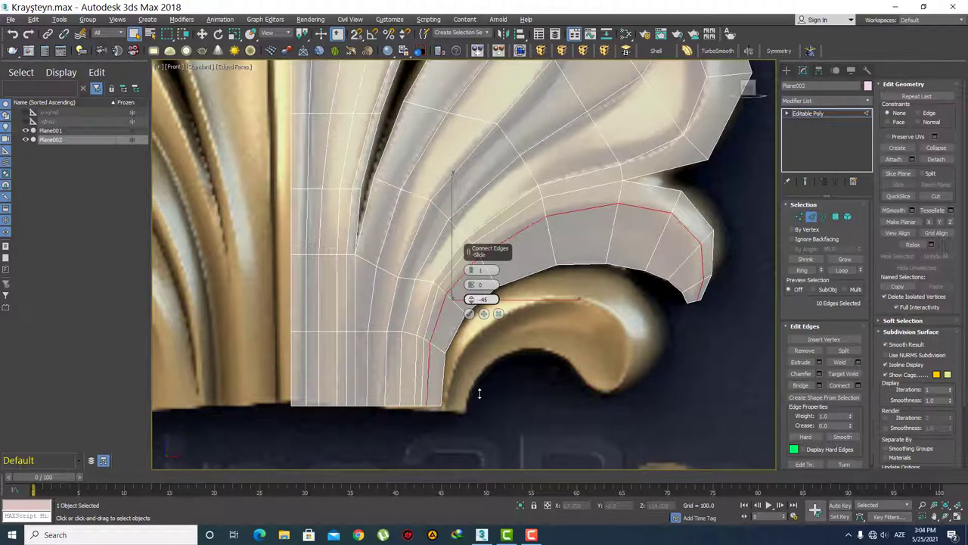
{"action": "left_click", "coordinate": [469, 313]}
{"action": "scroll", "coordinate": [592, 360], "scroll_direction": "up", "scroll_amount": 4}
Step: Move the strip's right-tip vertices left to tighten the corner onto the lobe outline
{"action": "key", "text": "1"}
{"action": "scroll", "coordinate": [675, 344], "scroll_direction": "up", "scroll_amount": 3}
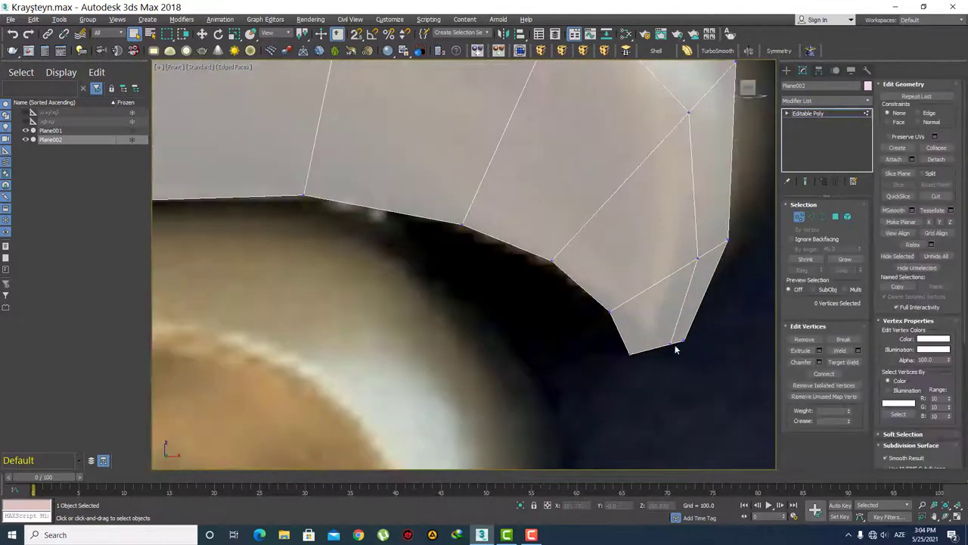
{"action": "key", "text": "w"}
{"action": "left_click", "coordinate": [670, 345]}
{"action": "left_click_drag", "start_coordinate": [712, 343], "coordinate": [687, 320]}
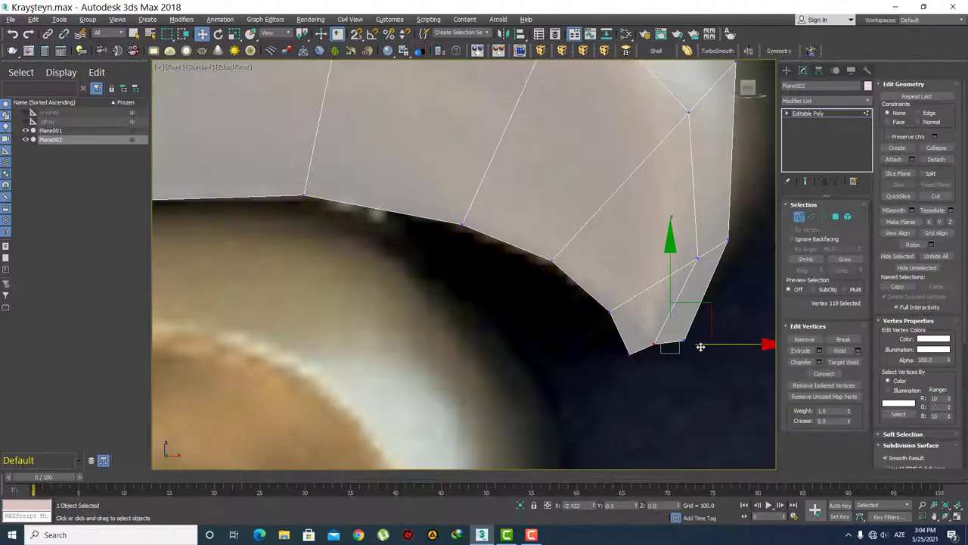
{"action": "left_click_drag", "start_coordinate": [630, 354], "coordinate": [634, 344]}
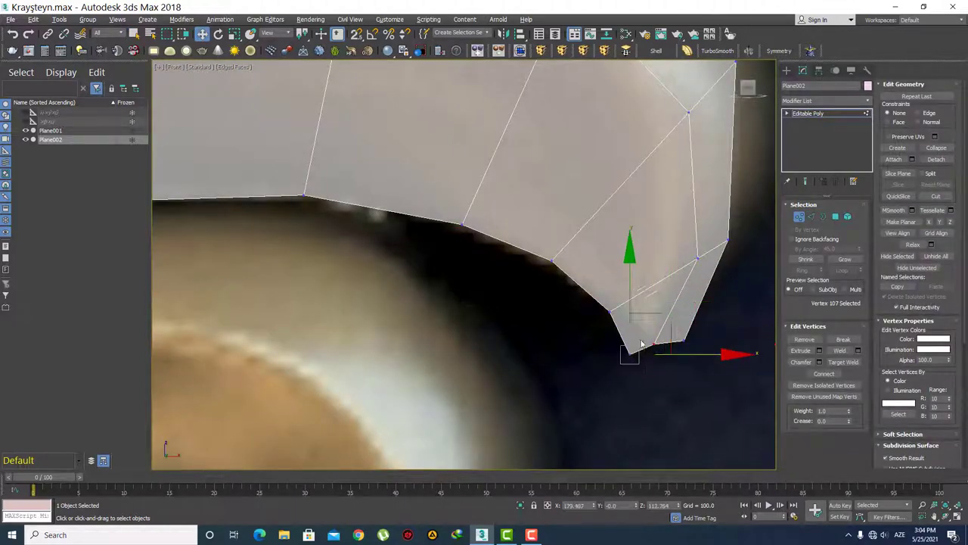
{"action": "left_click", "coordinate": [697, 258]}
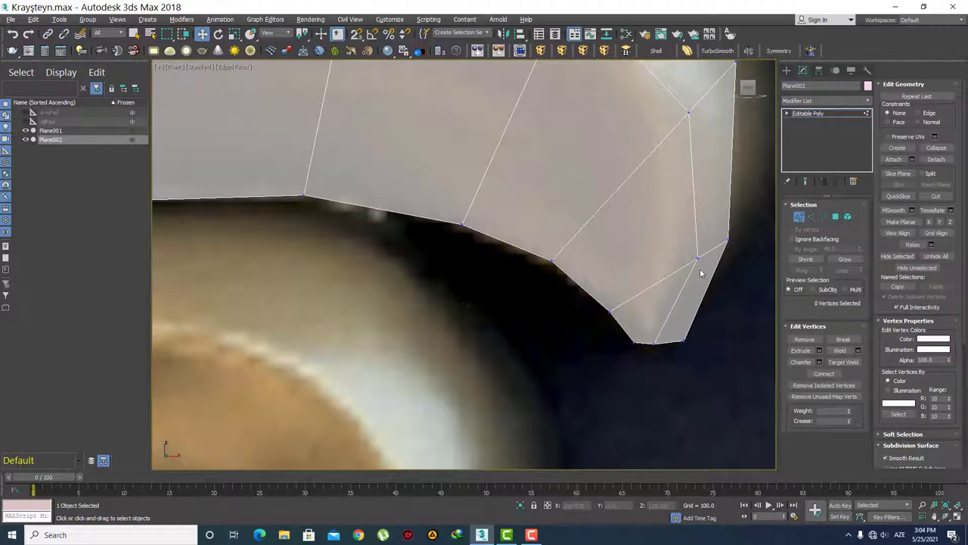
{"action": "left_click_drag", "start_coordinate": [752, 255], "coordinate": [731, 258]}
{"action": "middle_click_drag", "start_coordinate": [731, 258], "coordinate": [713, 393]}
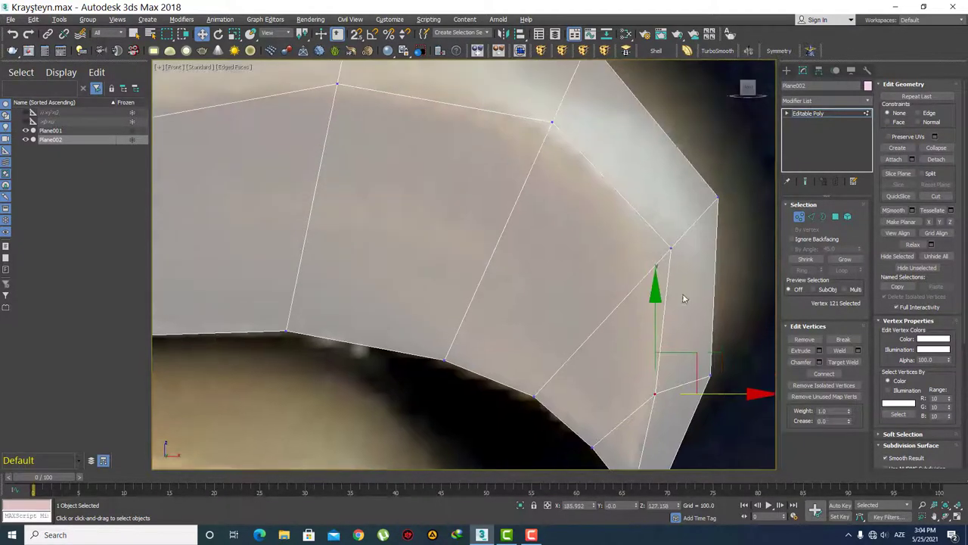
Step: Select vertices further up the strip's right side toward its upper bend
{"action": "left_click", "coordinate": [663, 251]}
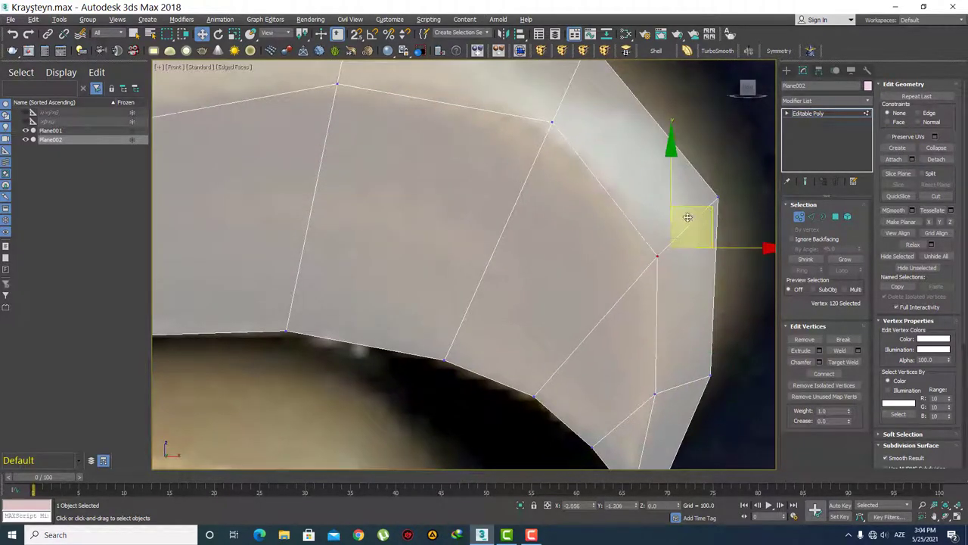
{"action": "middle_click_drag", "start_coordinate": [583, 160], "coordinate": [588, 219]}
{"action": "left_click", "coordinate": [563, 175]}
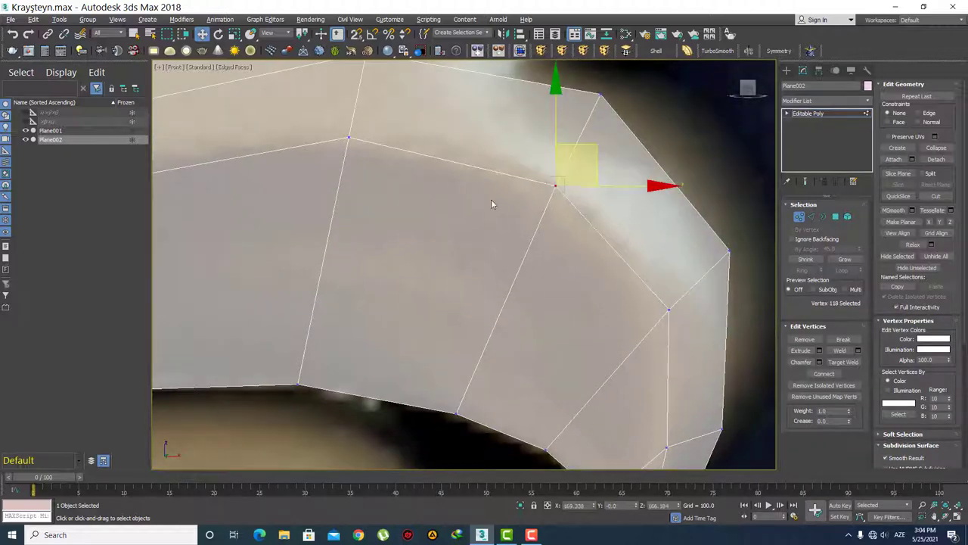
{"action": "scroll", "coordinate": [491, 198], "scroll_direction": "down", "scroll_amount": 2}
{"action": "scroll", "coordinate": [403, 224], "scroll_direction": "down", "scroll_amount": 2}
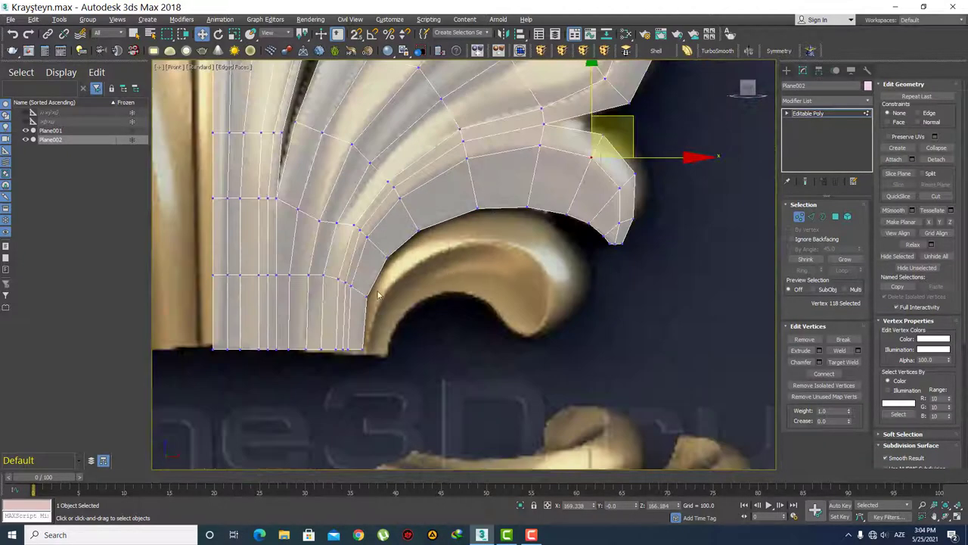
{"action": "scroll", "coordinate": [524, 273], "scroll_direction": "up", "scroll_amount": 1}
{"action": "scroll", "coordinate": [514, 277], "scroll_direction": "up", "scroll_amount": 1}
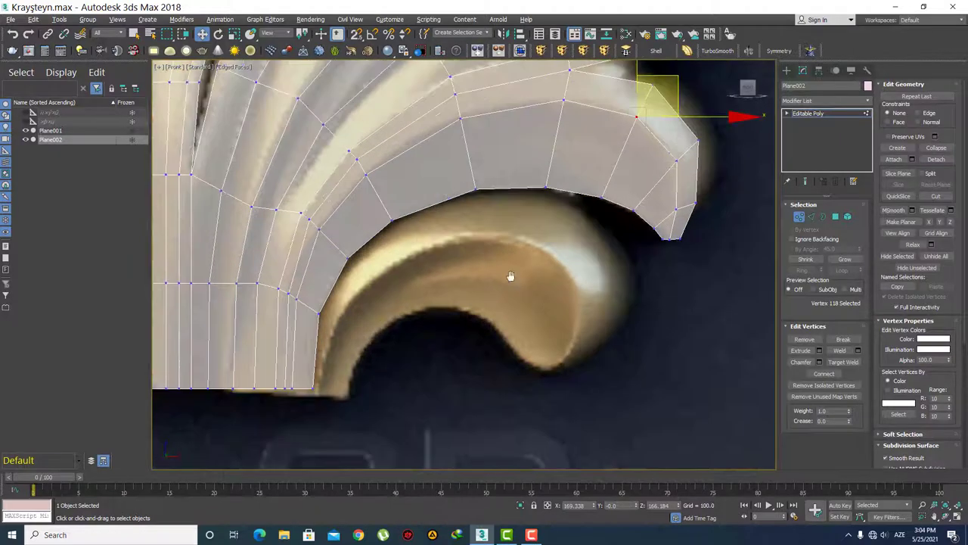
{"action": "scroll", "coordinate": [507, 269], "scroll_direction": "up", "scroll_amount": 1}
Step: Select the lower edge loop under the arch, excluding its right part, and shift it right over the curl
{"action": "key", "text": "2"}
{"action": "key", "text": "q"}
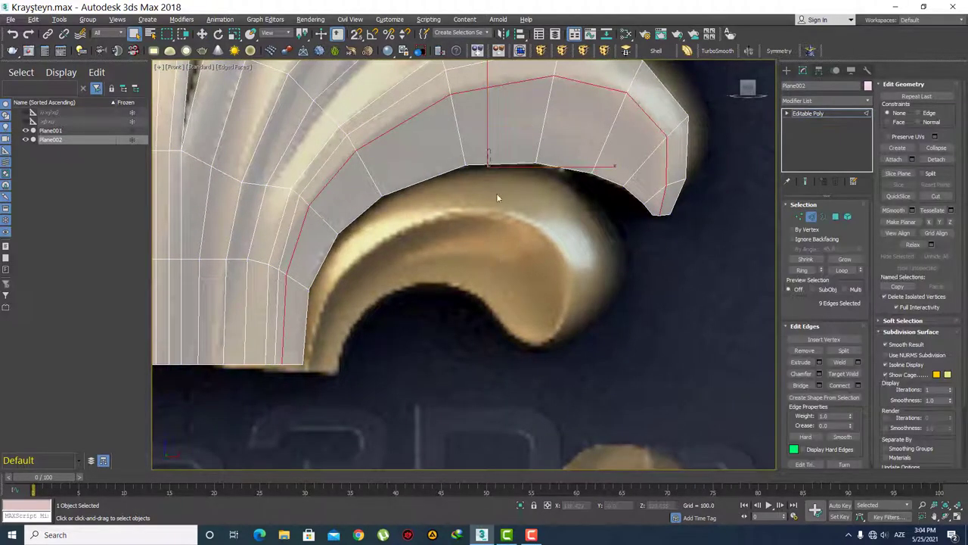
{"action": "left_click", "coordinate": [496, 193]}
{"action": "double_click", "coordinate": [497, 195]}
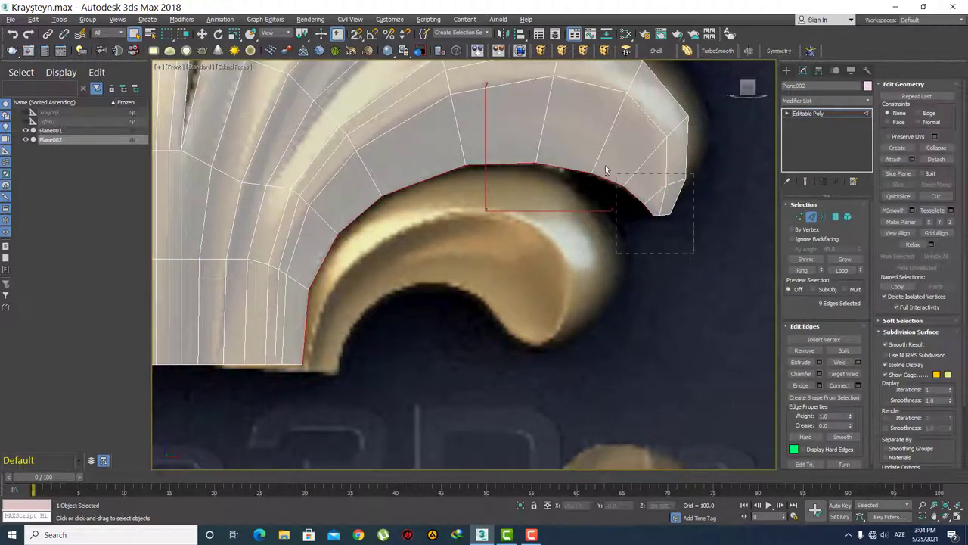
{"action": "left_click_drag", "start_coordinate": [605, 170], "coordinate": [567, 173], "text": "alt"}
{"action": "middle_click_drag", "start_coordinate": [389, 222], "coordinate": [413, 227]}
{"action": "key", "text": "w"}
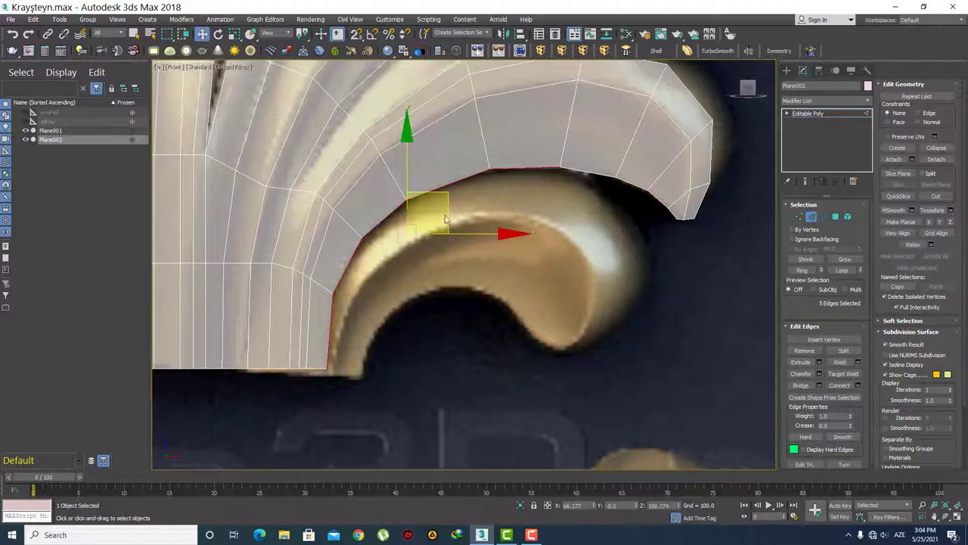
{"action": "left_click_drag", "start_coordinate": [464, 232], "coordinate": [543, 240]}
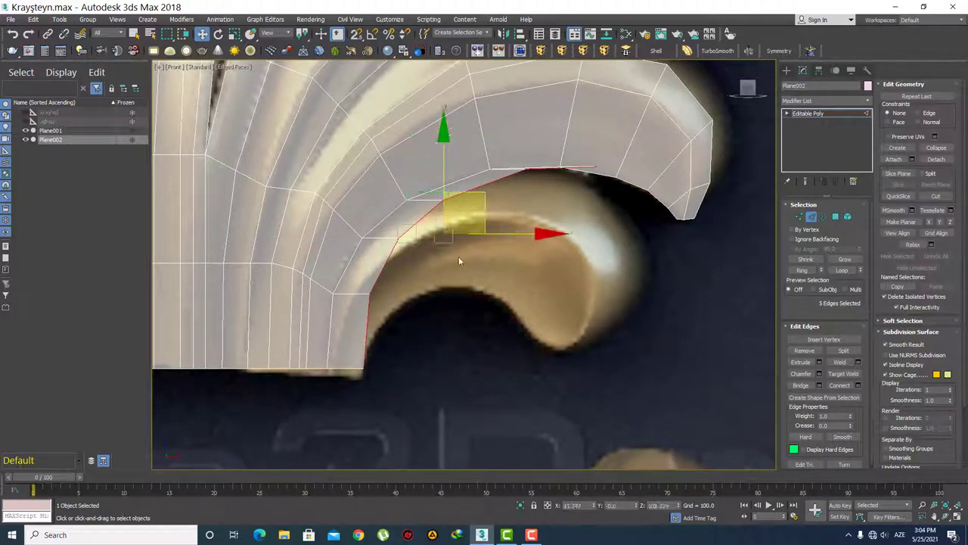
Step: Drop the lowest edge, move the remaining edges down onto the curl, then pick the lower inner-corner vertex
{"action": "left_click", "coordinate": [369, 354], "text": "alt"}
{"action": "left_click_drag", "start_coordinate": [502, 179], "coordinate": [452, 281]}
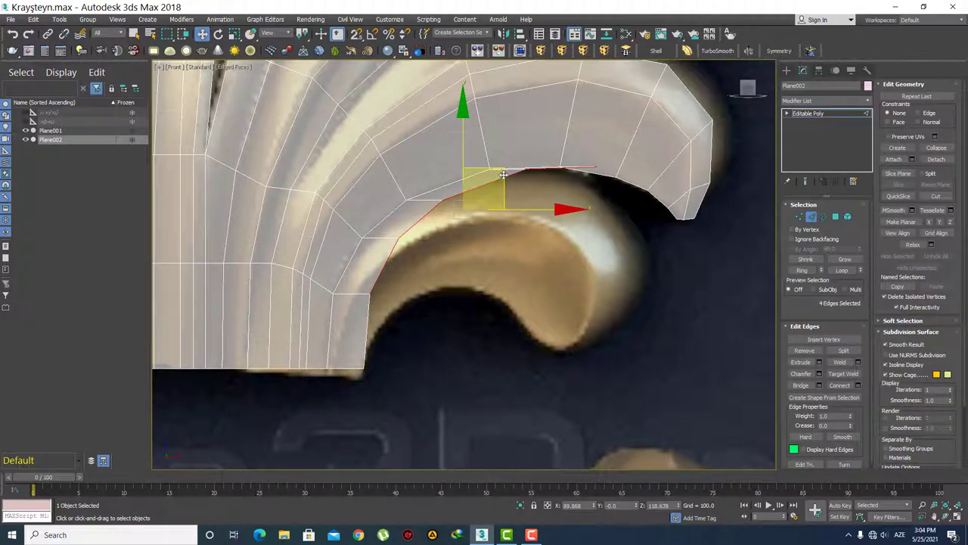
{"action": "scroll", "coordinate": [461, 318], "scroll_direction": "up", "scroll_amount": 2}
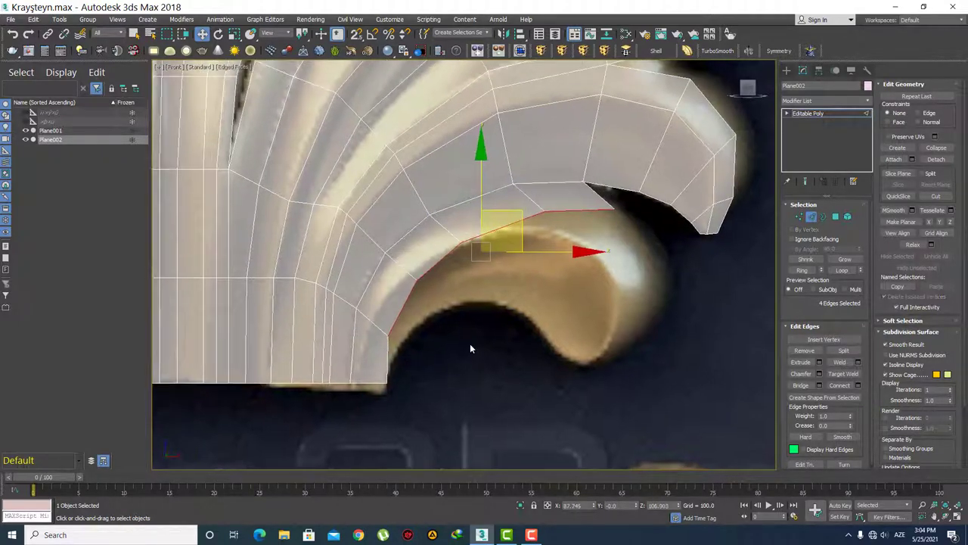
{"action": "key", "text": "1"}
{"action": "scroll", "coordinate": [424, 355], "scroll_direction": "up", "scroll_amount": 2}
{"action": "left_click", "coordinate": [392, 310]}
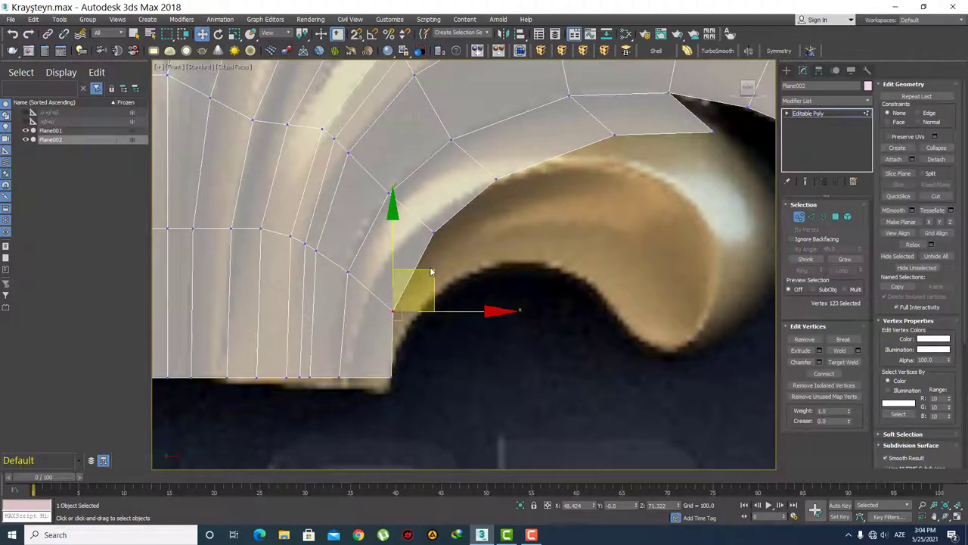
Step: Pull the strip's corner and top-edge vertices down onto the gold scroll curl
{"action": "left_click_drag", "start_coordinate": [424, 270], "coordinate": [446, 278]}
{"action": "left_click", "coordinate": [433, 230]}
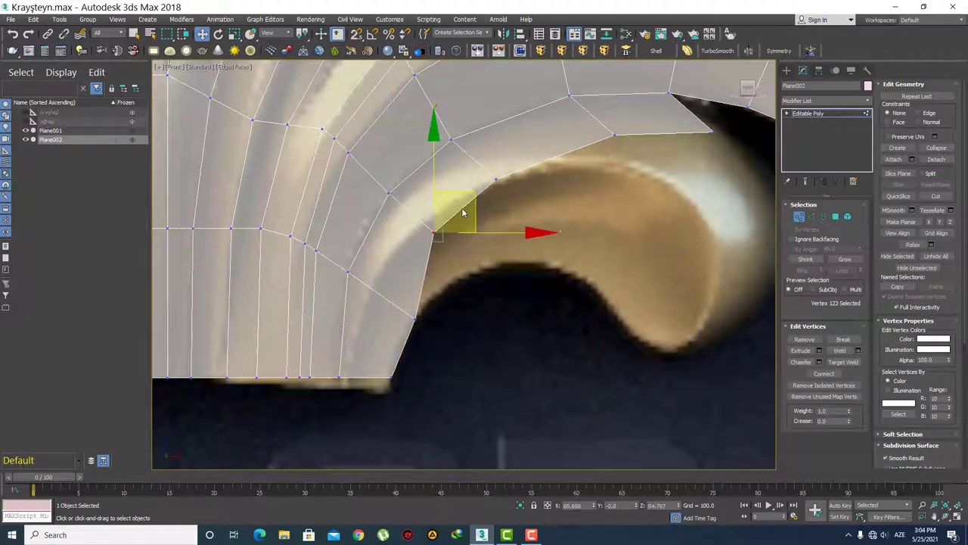
{"action": "left_click_drag", "start_coordinate": [469, 189], "coordinate": [493, 233]}
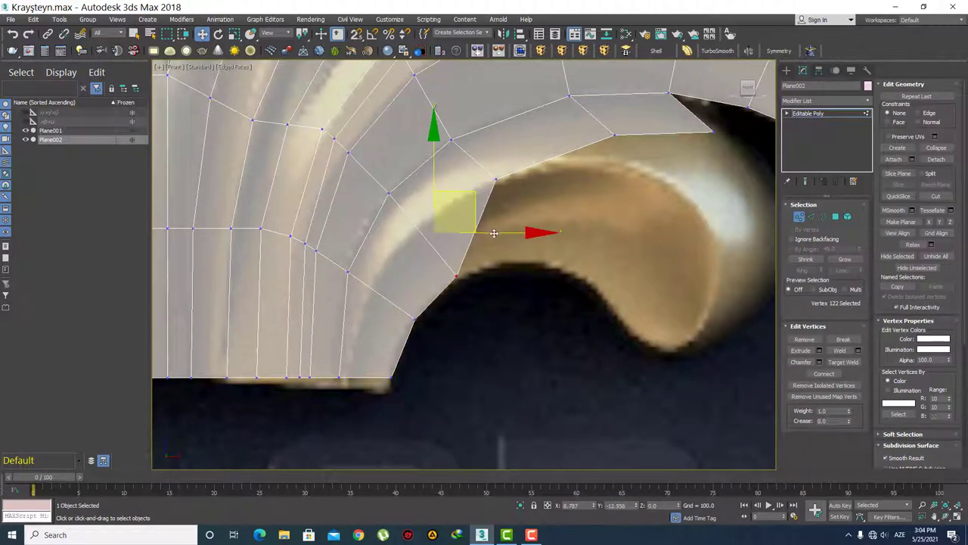
{"action": "left_click", "coordinate": [495, 179]}
{"action": "left_click_drag", "start_coordinate": [535, 140], "coordinate": [563, 225]}
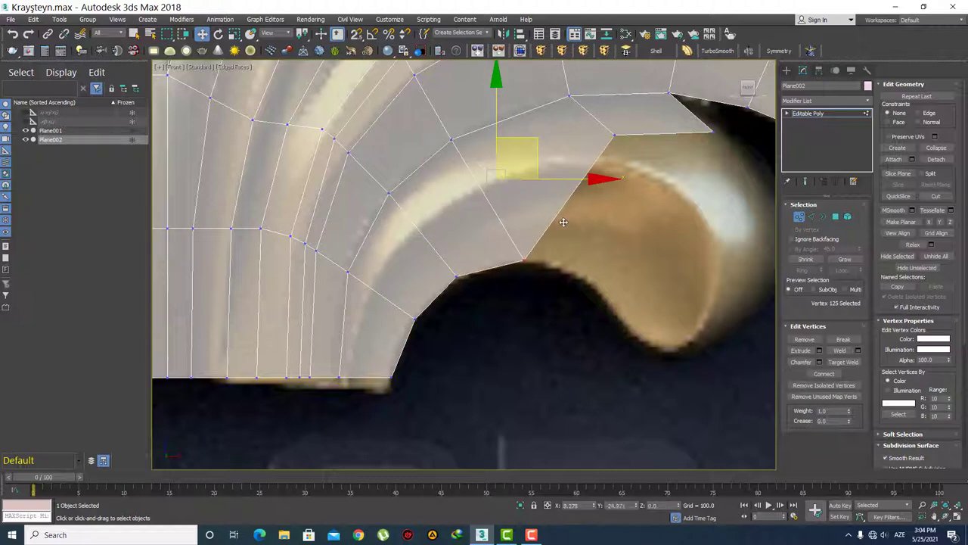
{"action": "middle_click_drag", "start_coordinate": [617, 200], "coordinate": [540, 229]}
{"action": "left_click", "coordinate": [537, 162]}
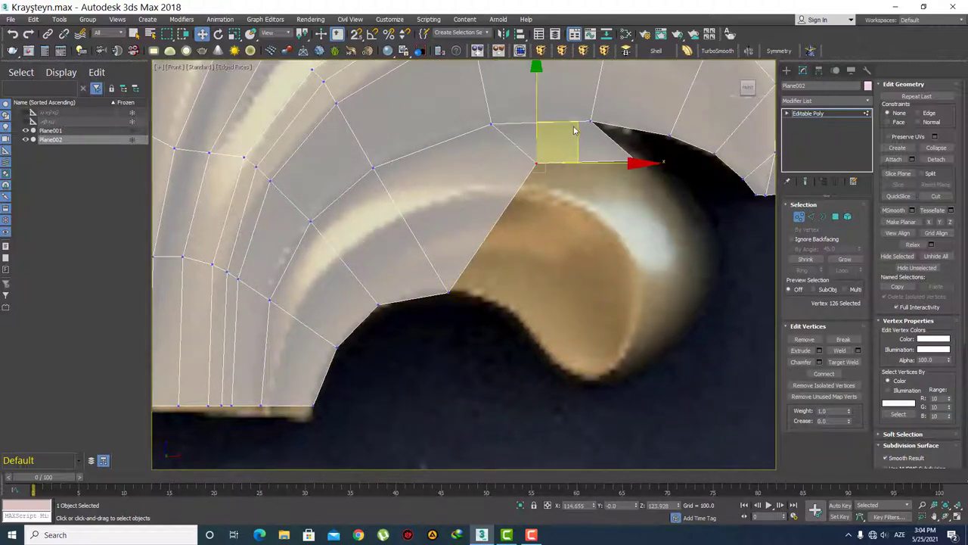
{"action": "mouse_move", "coordinate": [577, 122]}
{"action": "left_mouse_down"}
{"action": "mouse_move", "coordinate": [572, 252]}
{"action": "mouse_move", "coordinate": [552, 267]}
{"action": "left_mouse_up"}
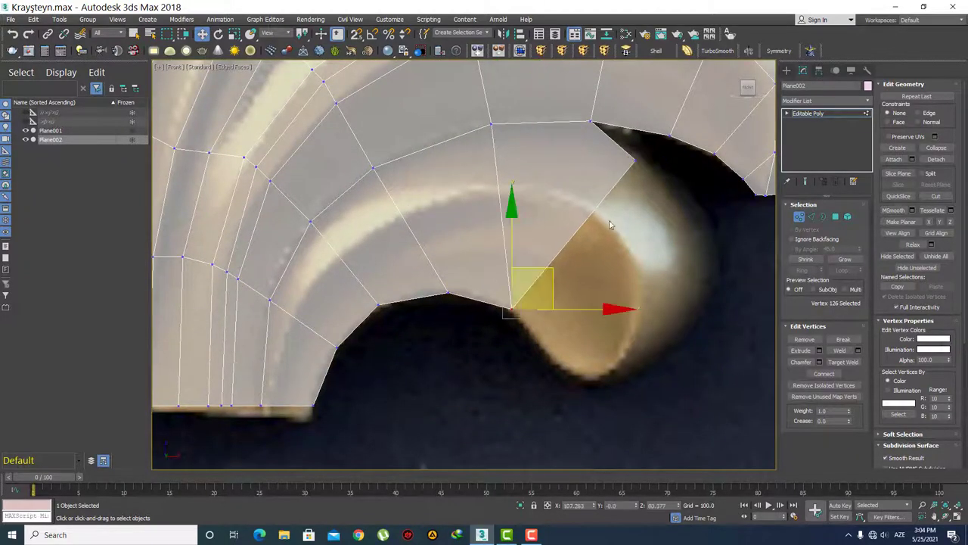
{"action": "left_click", "coordinate": [635, 159]}
{"action": "left_click_drag", "start_coordinate": [677, 126], "coordinate": [563, 286]}
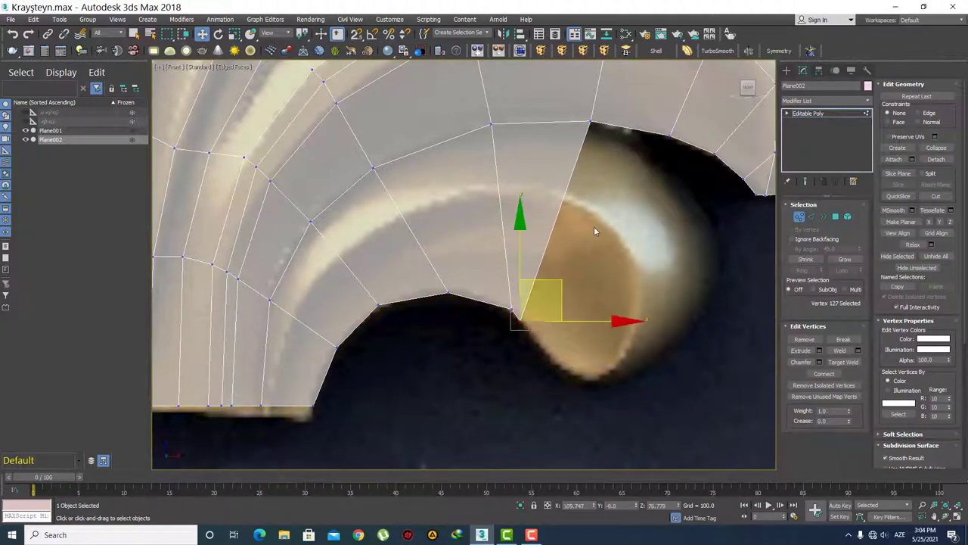
Step: Slide the lower-edge vertices left along the lobe outline and fit the corner vertex to the scroll edge
{"action": "left_click", "coordinate": [464, 340]}
{"action": "left_click", "coordinate": [447, 294]}
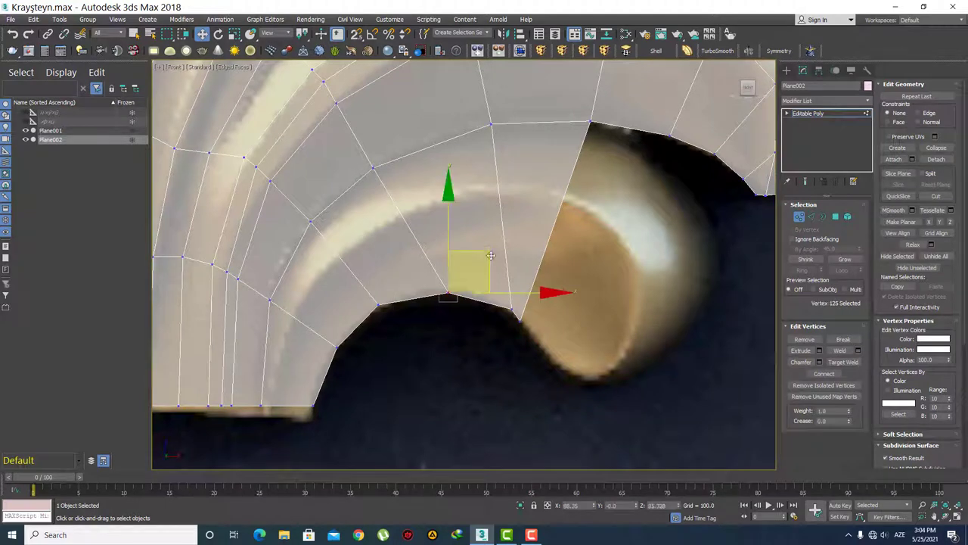
{"action": "left_click_drag", "start_coordinate": [489, 250], "coordinate": [404, 269]}
{"action": "left_click", "coordinate": [378, 307]}
{"action": "left_click", "coordinate": [459, 345]}
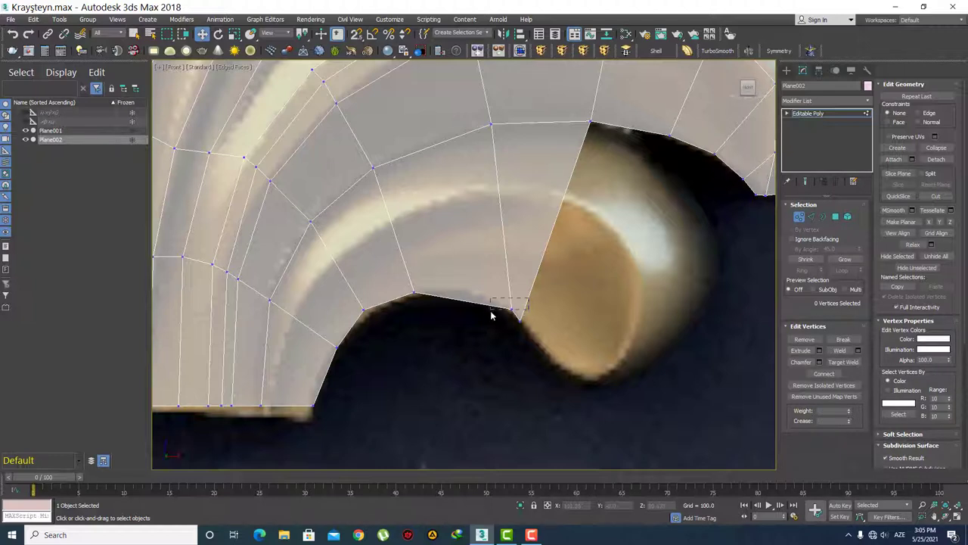
{"action": "left_click_drag", "start_coordinate": [491, 311], "coordinate": [492, 310]}
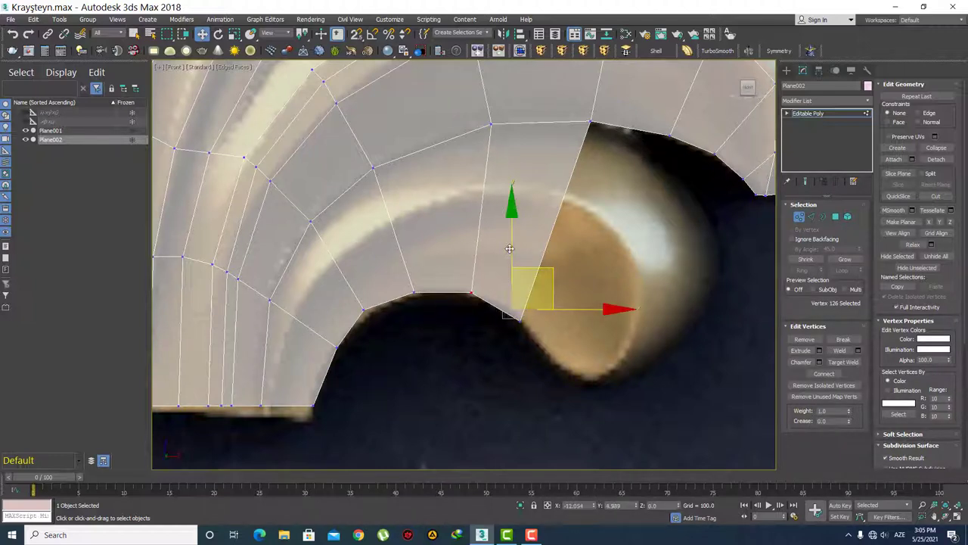
{"action": "left_click_drag", "start_coordinate": [512, 252], "coordinate": [472, 234]}
{"action": "left_click", "coordinate": [458, 348]}
Step: Tighten the remaining lower lobe-edge vertices onto the lobe outline
{"action": "middle_click_drag", "start_coordinate": [379, 346], "coordinate": [392, 305]}
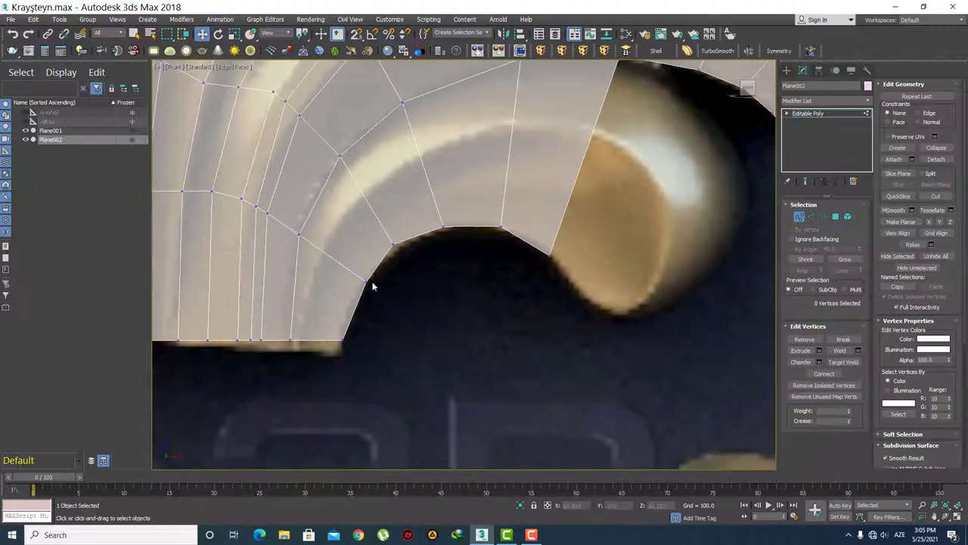
{"action": "left_click", "coordinate": [372, 283]}
{"action": "mouse_move", "coordinate": [401, 242]}
{"action": "left_mouse_down"}
{"action": "mouse_move", "coordinate": [388, 253]}
{"action": "mouse_move", "coordinate": [392, 242]}
{"action": "left_mouse_up"}
{"action": "left_click", "coordinate": [396, 260]}
{"action": "left_click", "coordinate": [499, 278]}
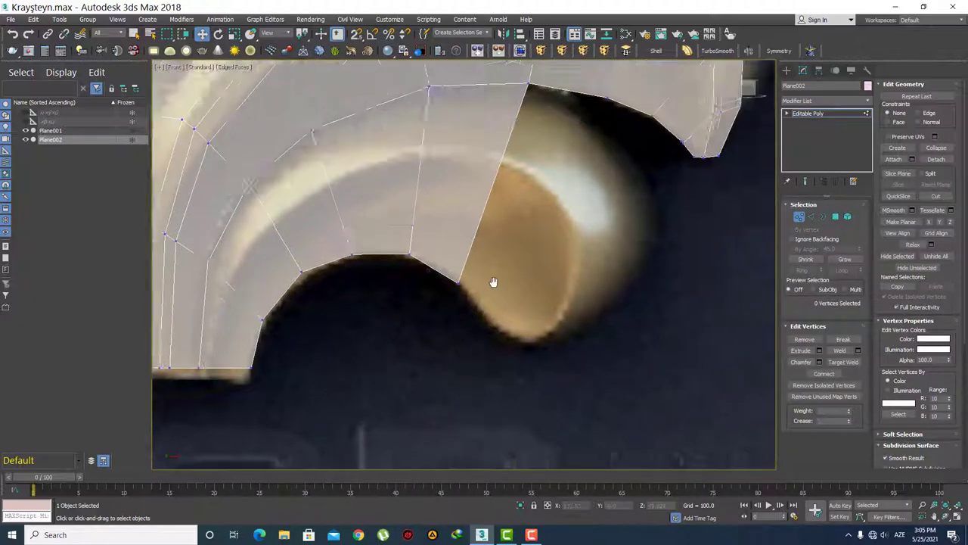
{"action": "scroll", "coordinate": [500, 284], "scroll_direction": "down", "scroll_amount": 2}
{"action": "scroll", "coordinate": [486, 278], "scroll_direction": "up", "scroll_amount": 1}
{"action": "middle_click_drag", "start_coordinate": [497, 311], "coordinate": [506, 337]}
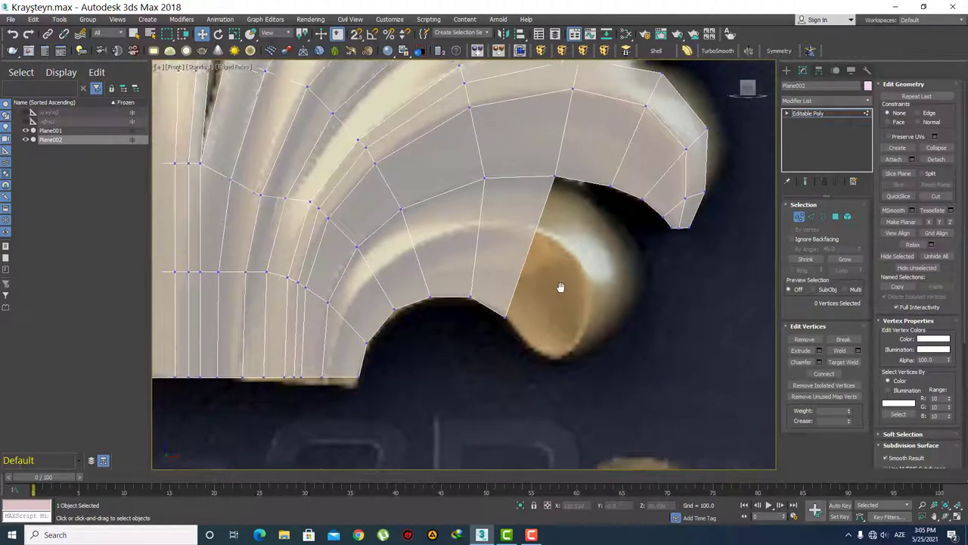
Step: Extrude a new face from the diagonal edge beside the scroll and fit its vertices to the curl
{"action": "key", "text": "2"}
{"action": "left_click", "coordinate": [528, 244]}
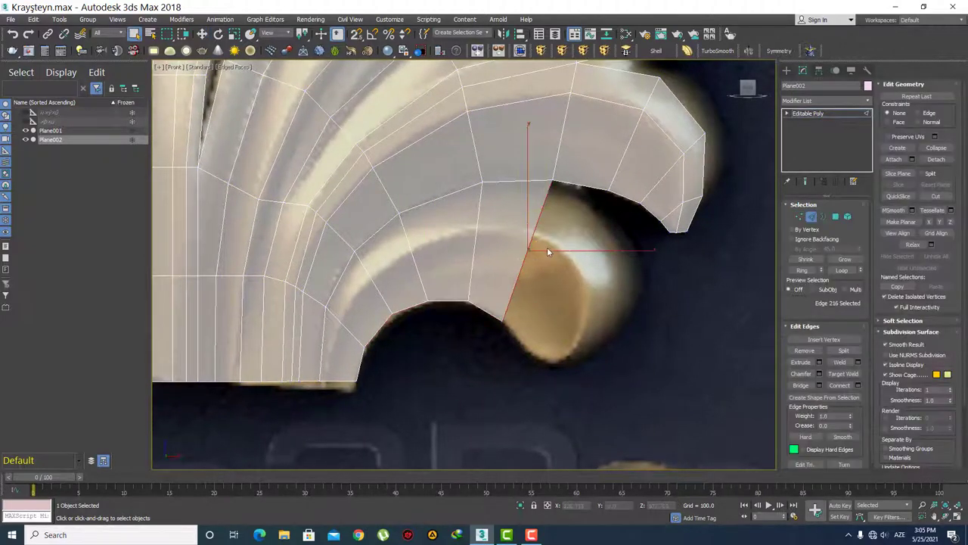
{"action": "scroll", "coordinate": [559, 247], "scroll_direction": "up", "scroll_amount": 2}
{"action": "left_click_drag", "start_coordinate": [559, 215], "coordinate": [591, 250], "text": "shift"}
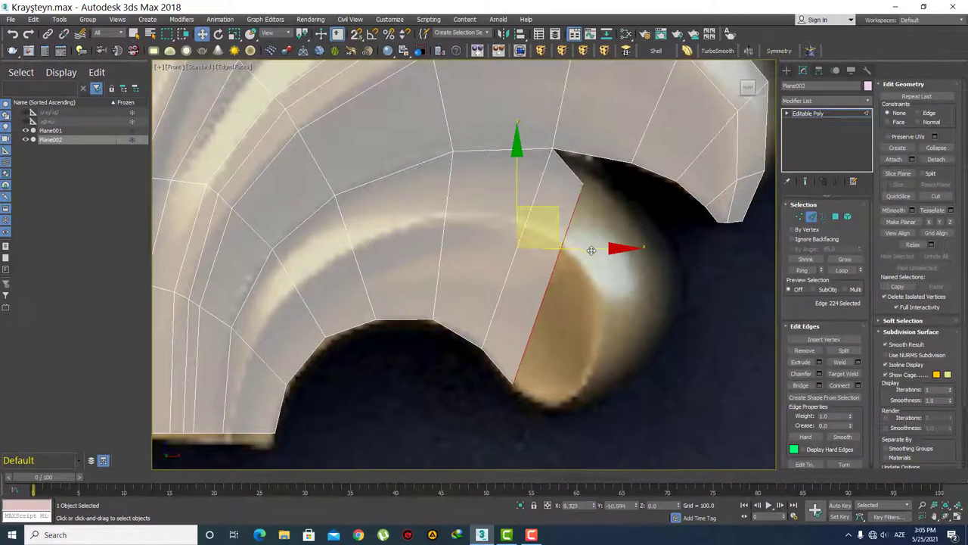
{"action": "key", "text": "1"}
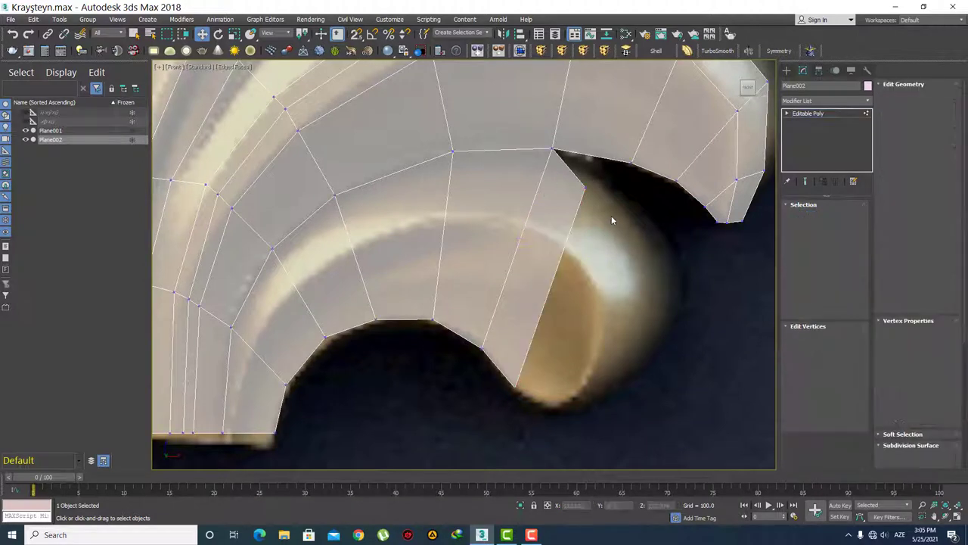
{"action": "left_click_drag", "start_coordinate": [627, 154], "coordinate": [617, 248]}
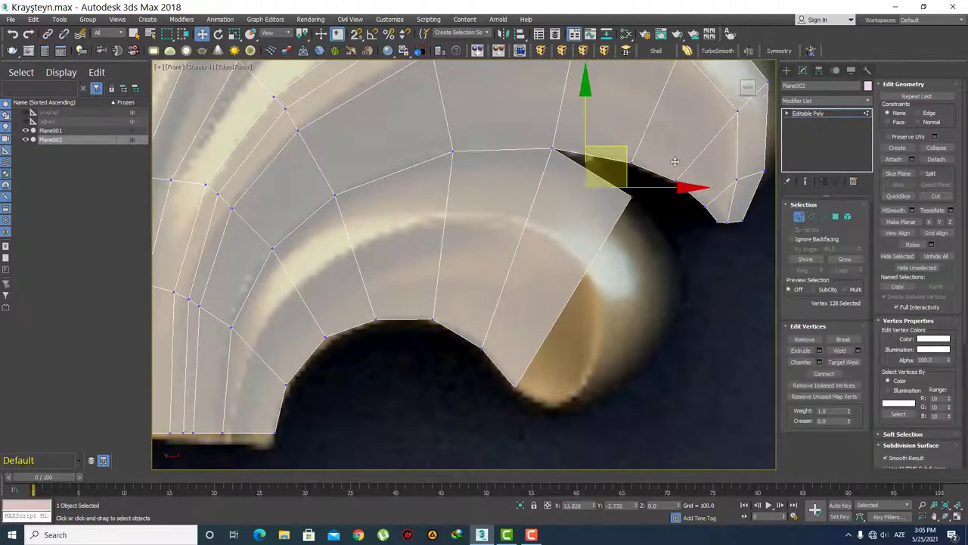
{"action": "left_click", "coordinate": [514, 384]}
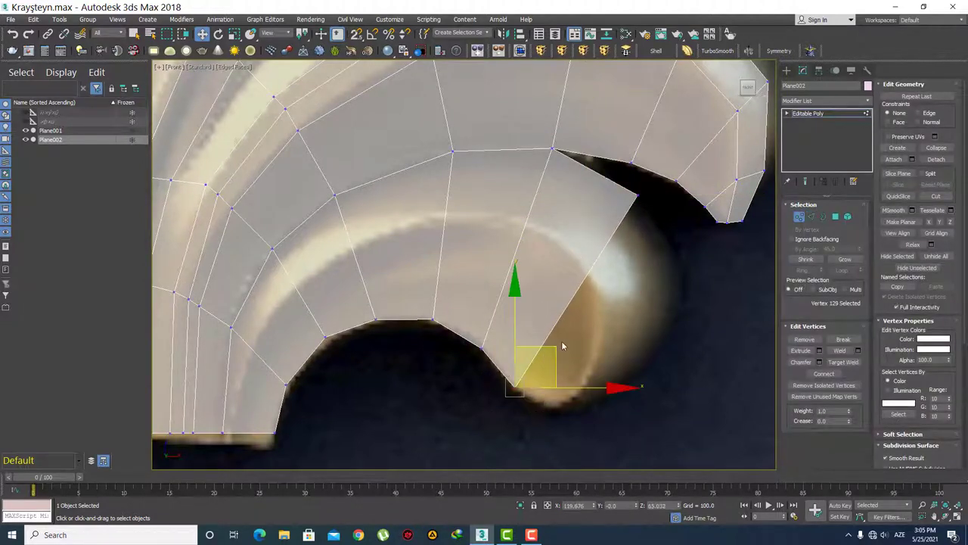
{"action": "left_click", "coordinate": [481, 346]}
{"action": "left_click_drag", "start_coordinate": [511, 303], "coordinate": [505, 294]}
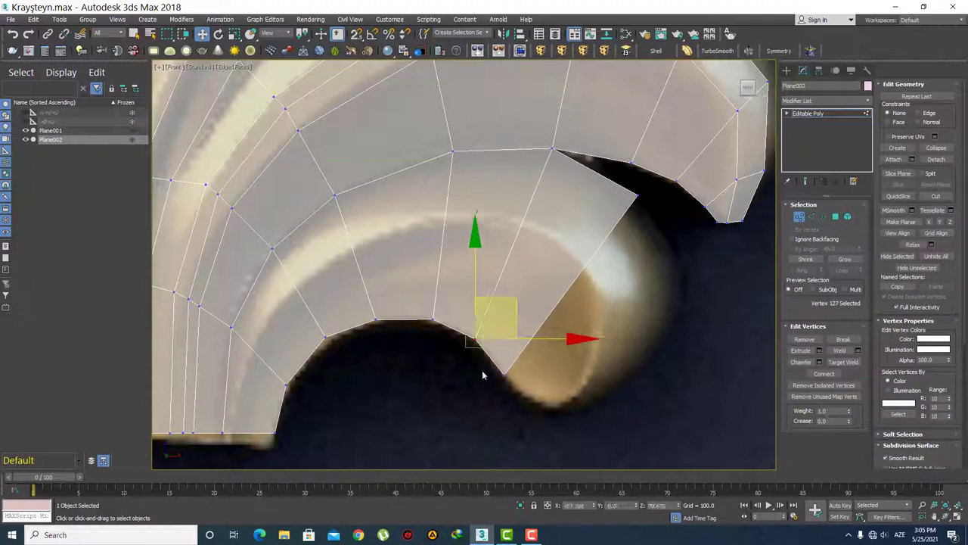
{"action": "left_click", "coordinate": [596, 346]}
{"action": "middle_click_drag", "start_coordinate": [607, 306], "coordinate": [585, 295]}
Step: Extrude a second strip from the outer diagonal edge and pull its corner vertex against the scroll's curve
{"action": "key", "text": "2"}
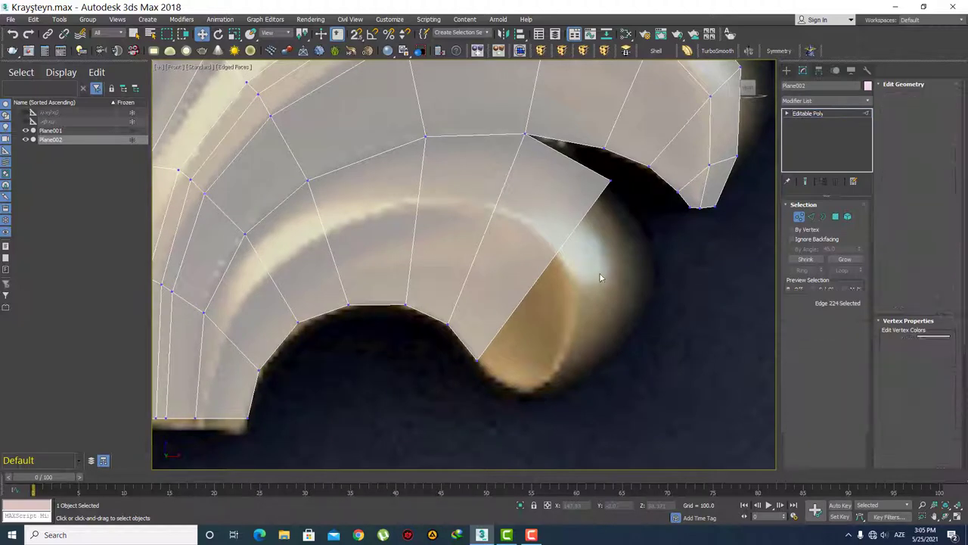
{"action": "left_click", "coordinate": [602, 231]}
{"action": "left_click_drag", "start_coordinate": [590, 238], "coordinate": [648, 238], "text": "shift"}
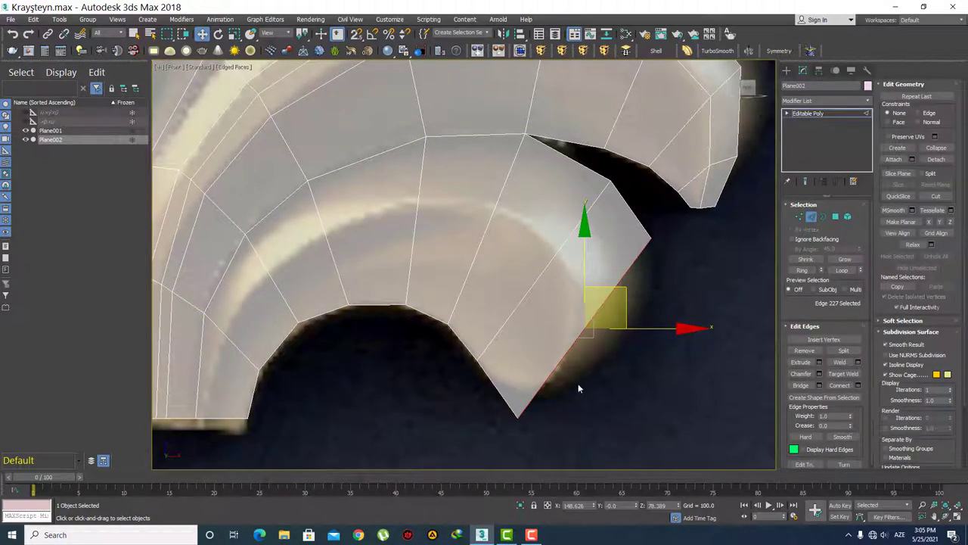
{"action": "key", "text": "1"}
{"action": "left_click", "coordinate": [518, 416]}
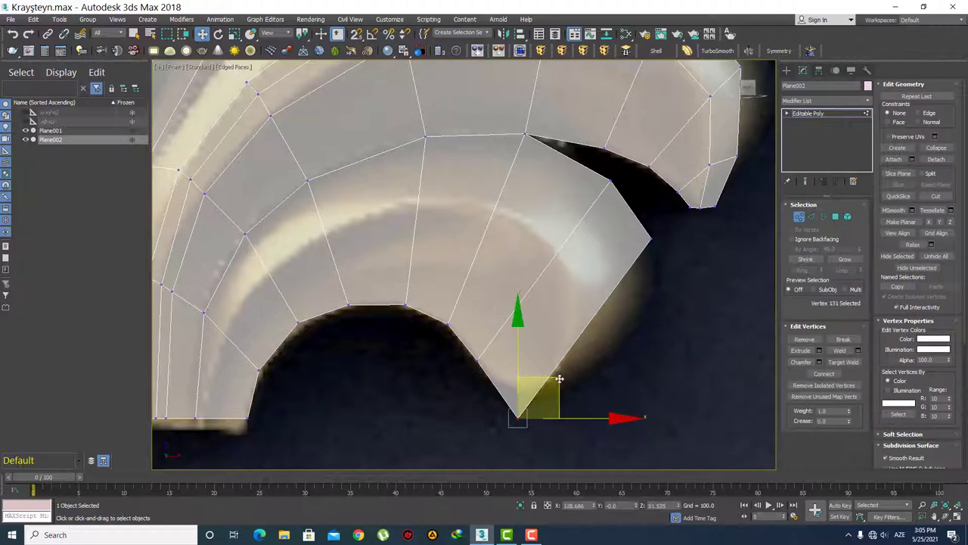
{"action": "mouse_move", "coordinate": [559, 378]}
{"action": "left_mouse_down"}
{"action": "mouse_move", "coordinate": [666, 225]}
{"action": "mouse_move", "coordinate": [696, 235]}
{"action": "left_mouse_up"}
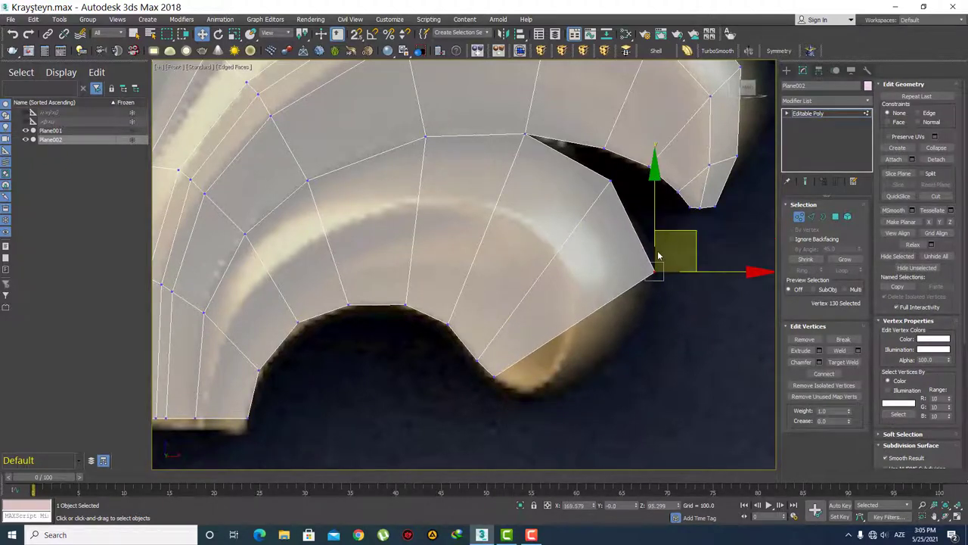
{"action": "scroll", "coordinate": [553, 392], "scroll_direction": "up", "scroll_amount": 2}
{"action": "scroll", "coordinate": [553, 393], "scroll_direction": "down", "scroll_amount": 4}
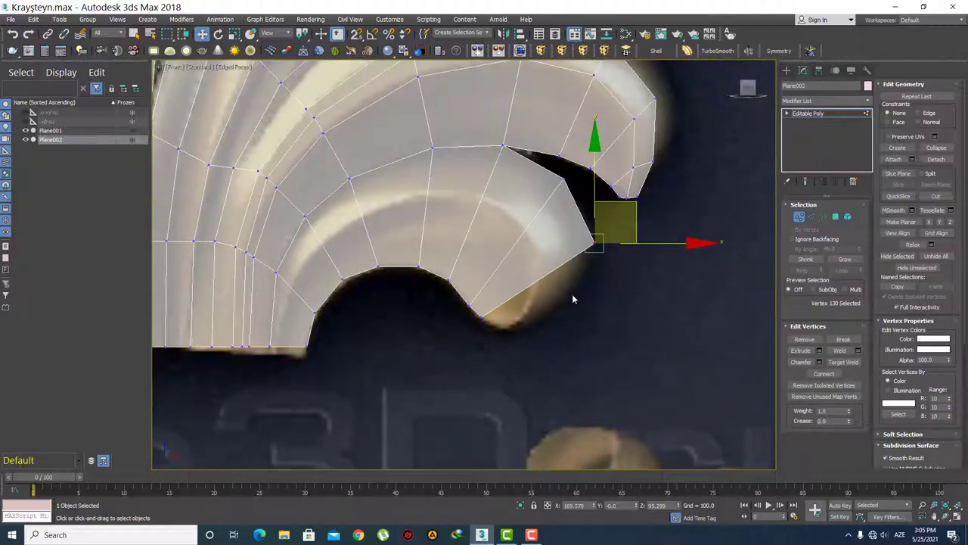
{"action": "scroll", "coordinate": [570, 303], "scroll_direction": "up", "scroll_amount": 2}
Step: Extrude a third strip down-left around the curl and fit its bottom and right corner vertices
{"action": "key", "text": "2"}
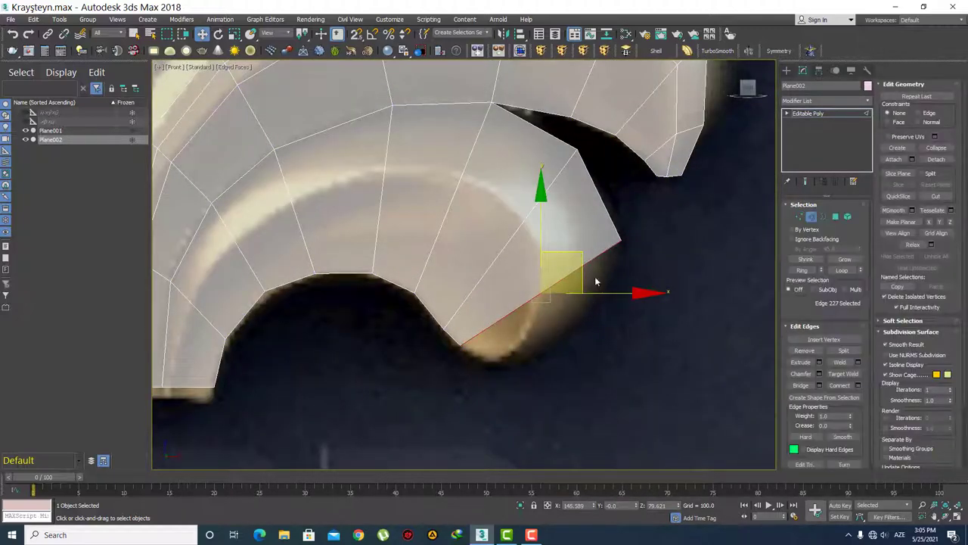
{"action": "left_click_drag", "start_coordinate": [581, 259], "coordinate": [491, 404], "text": "shift"}
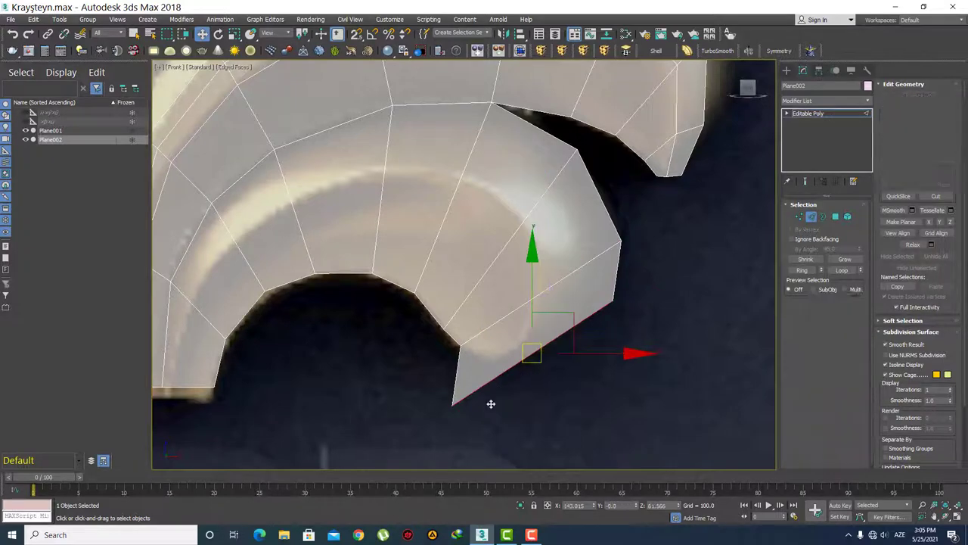
{"action": "key", "text": "1"}
{"action": "left_click", "coordinate": [454, 406]}
{"action": "scroll", "coordinate": [484, 393], "scroll_direction": "up", "scroll_amount": 2}
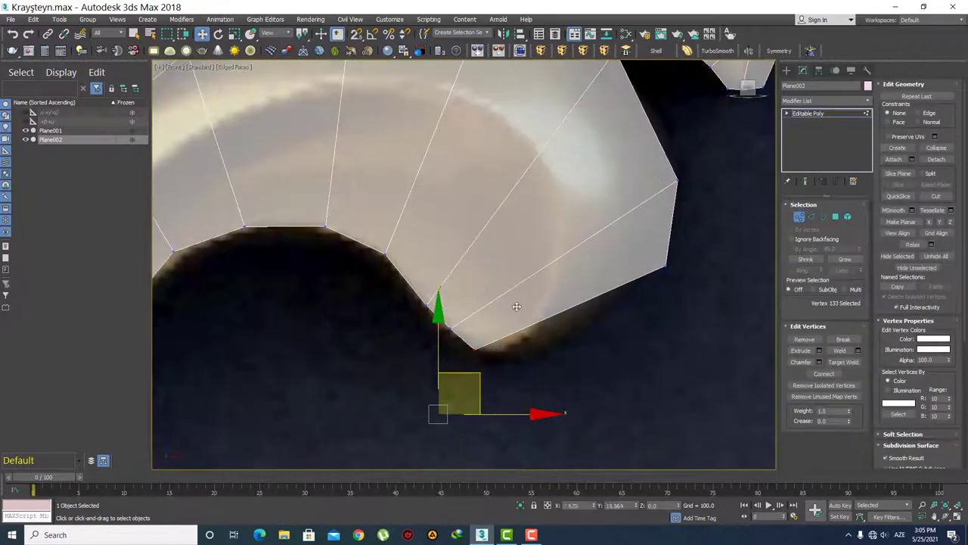
{"action": "left_click_drag", "start_coordinate": [479, 374], "coordinate": [515, 306]}
{"action": "left_click", "coordinate": [666, 266]}
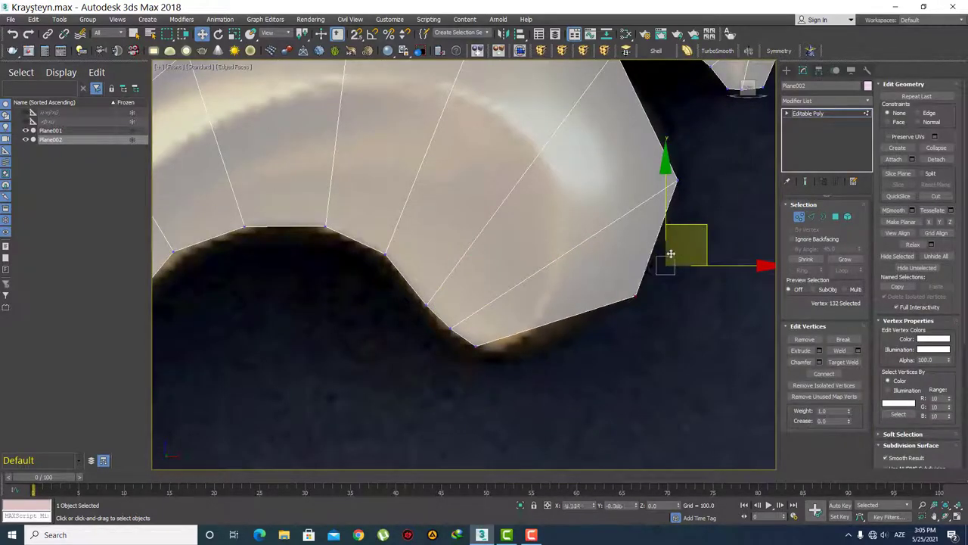
{"action": "left_click_drag", "start_coordinate": [665, 266], "coordinate": [593, 320]}
{"action": "left_click", "coordinate": [676, 198]}
{"action": "middle_click_drag", "start_coordinate": [676, 198], "coordinate": [664, 290]}
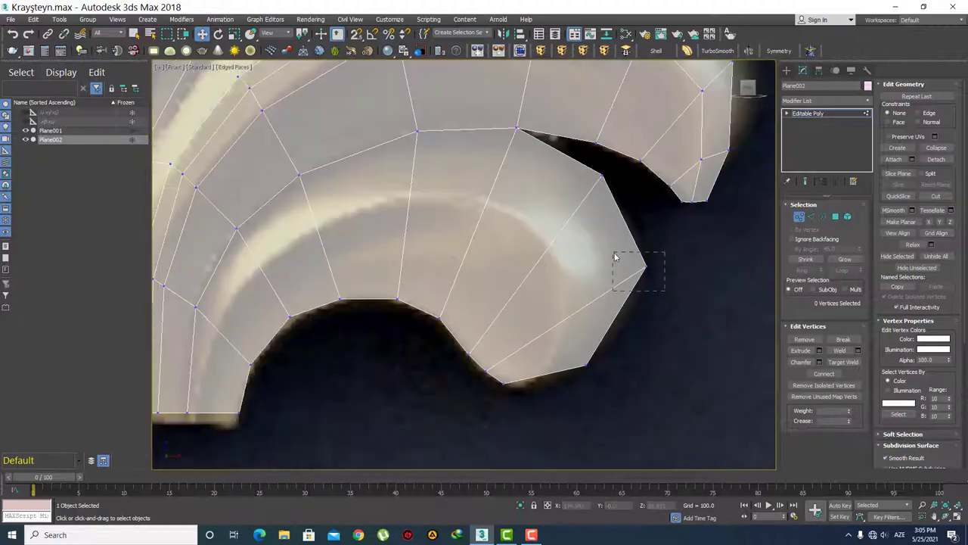
{"action": "left_click_drag", "start_coordinate": [615, 258], "coordinate": [615, 254]}
{"action": "left_click_drag", "start_coordinate": [700, 266], "coordinate": [687, 299]}
{"action": "left_click", "coordinate": [606, 272]}
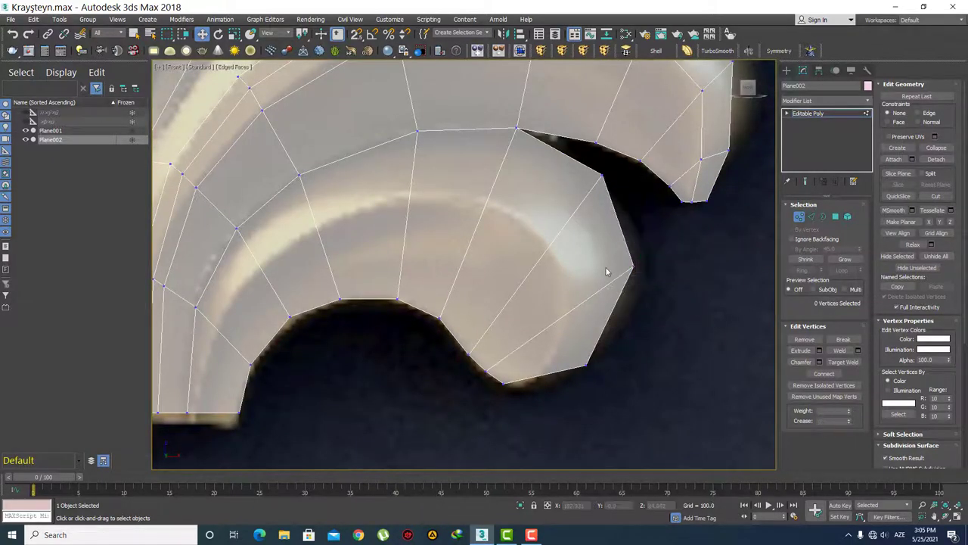
{"action": "key", "text": "2"}
{"action": "left_click", "coordinate": [589, 297]}
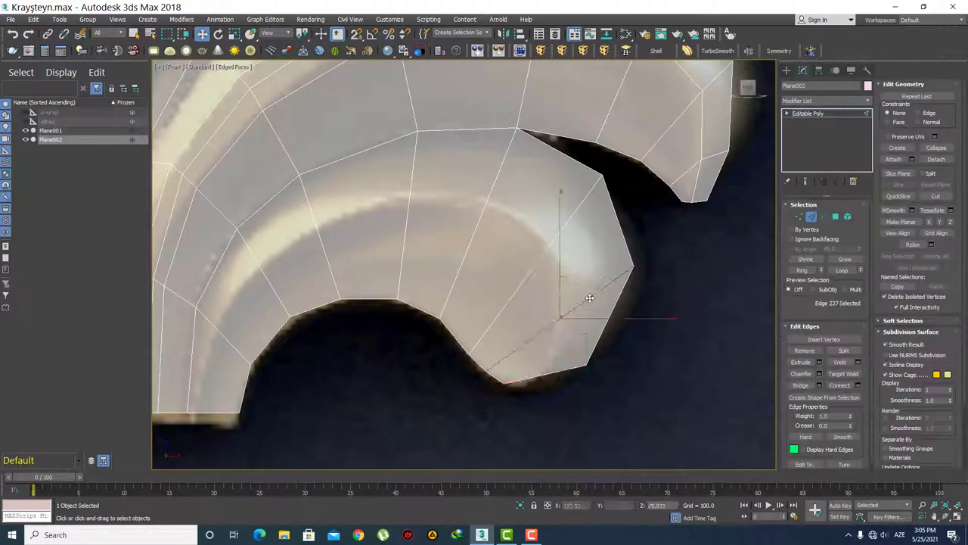
Step: Connect the ring of nine radial edges with a lengthwise loop centred at slide 0
{"action": "key", "text": "q"}
{"action": "key", "text": "alt+r"}
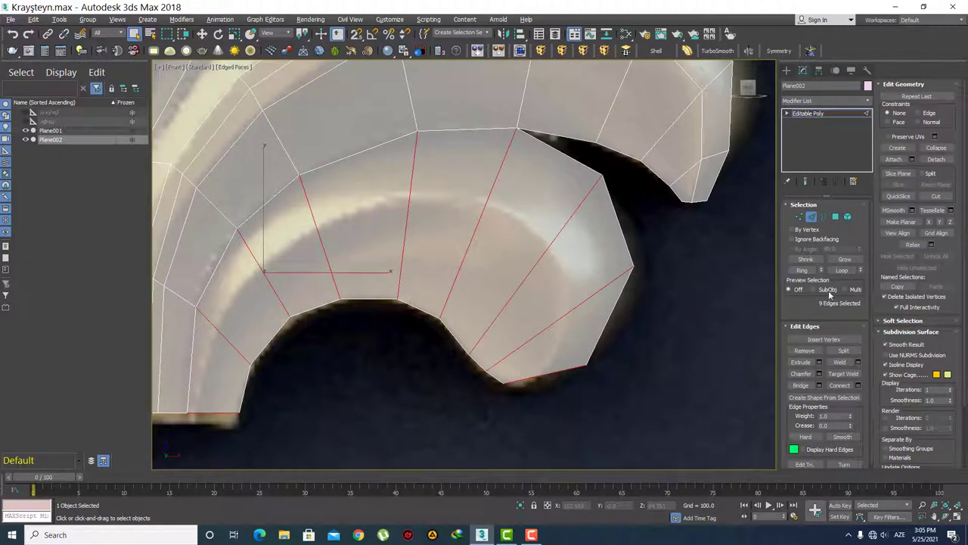
{"action": "left_click", "coordinate": [858, 385]}
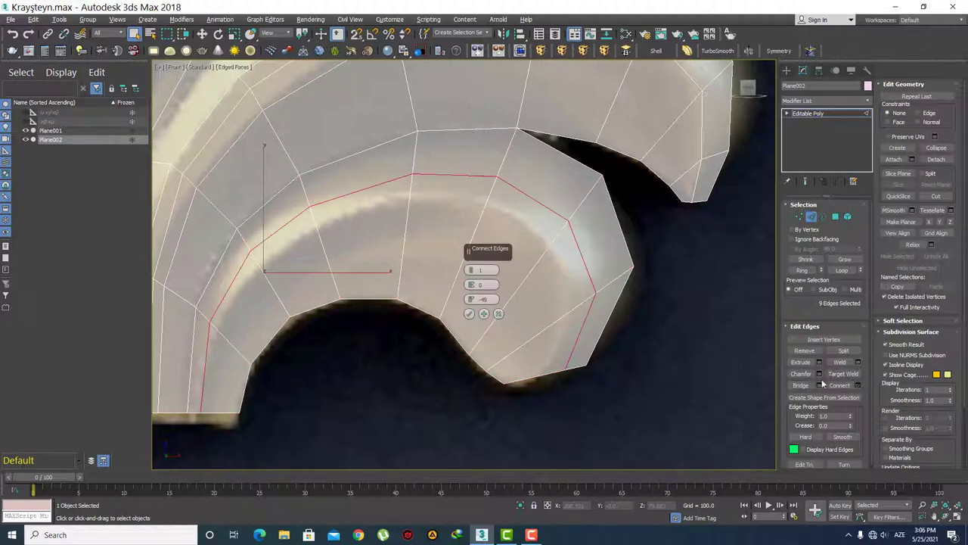
{"action": "right_click", "coordinate": [469, 301]}
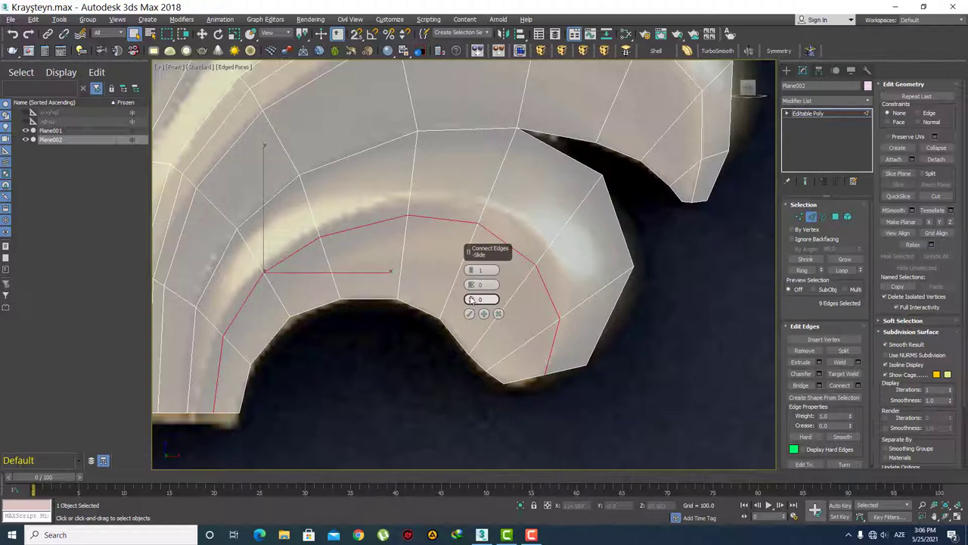
Step: Slide the new edge loop across the curled lobe to -21 and confirm it
{"action": "left_click_drag", "start_coordinate": [473, 274], "coordinate": [479, 341]}
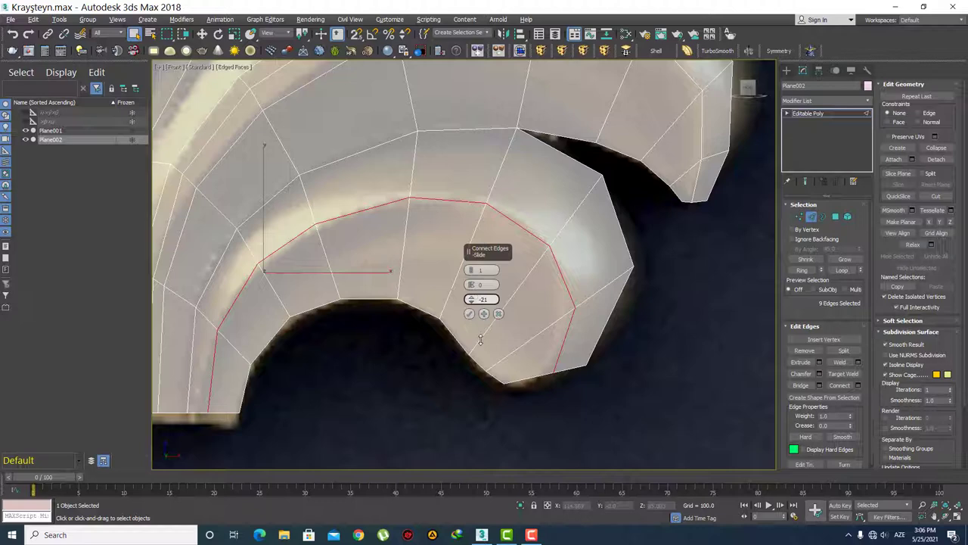
{"action": "left_click", "coordinate": [469, 313]}
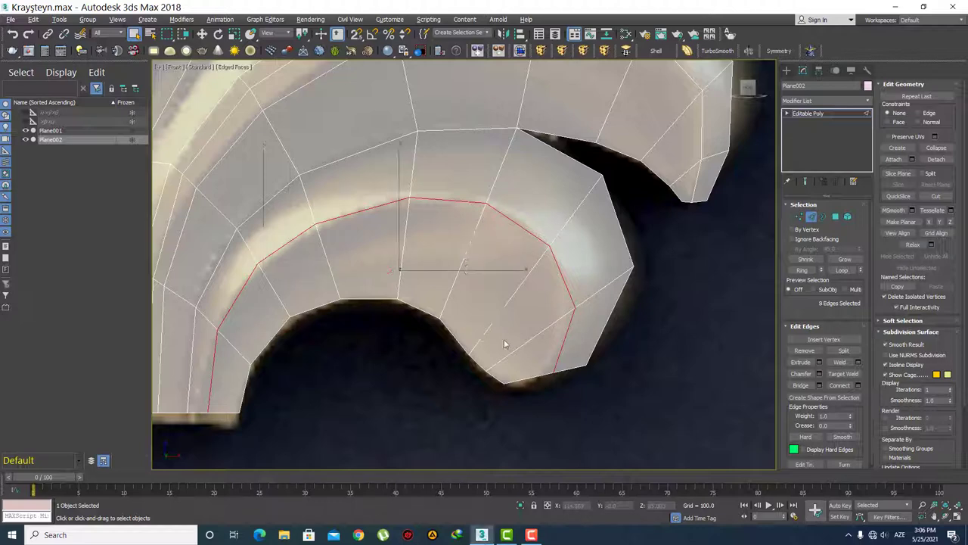
{"action": "middle_click_drag", "start_coordinate": [546, 371], "coordinate": [558, 369]}
{"action": "scroll", "coordinate": [560, 370], "scroll_direction": "up", "scroll_amount": 2}
Step: Move two vertices on the curl's lower rim to match the reference outline
{"action": "key", "text": "1"}
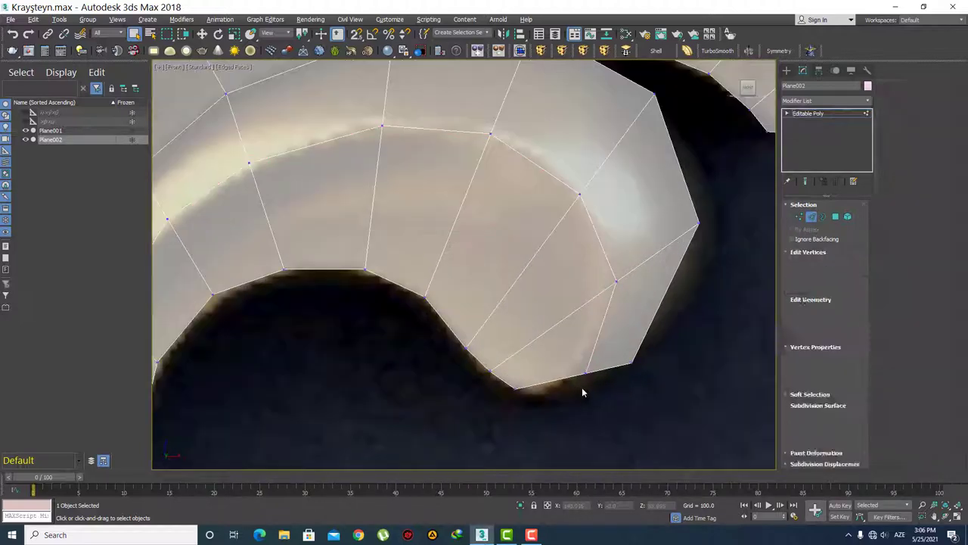
{"action": "key", "text": "w"}
{"action": "left_click", "coordinate": [585, 374]}
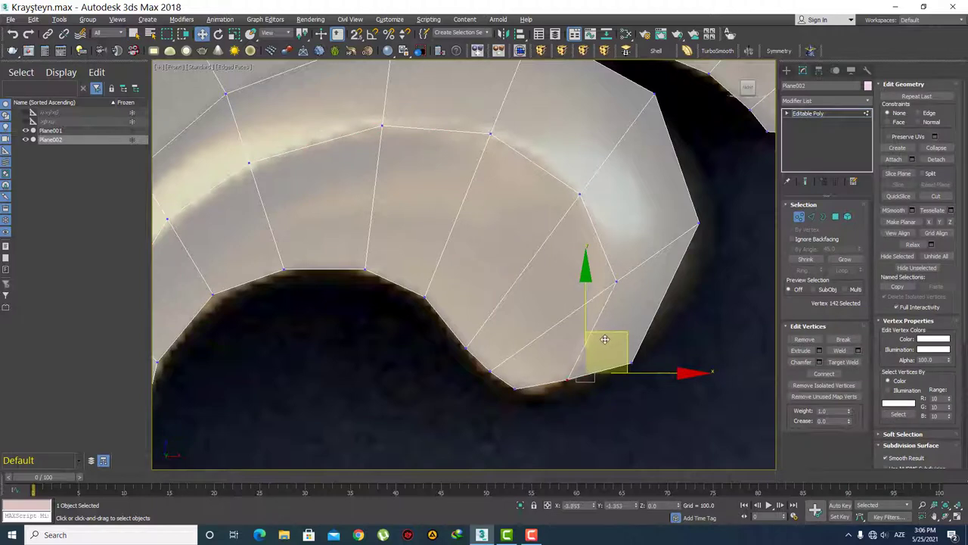
{"action": "left_click_drag", "start_coordinate": [609, 345], "coordinate": [591, 349]}
{"action": "left_click", "coordinate": [533, 404]}
{"action": "left_click", "coordinate": [515, 388]}
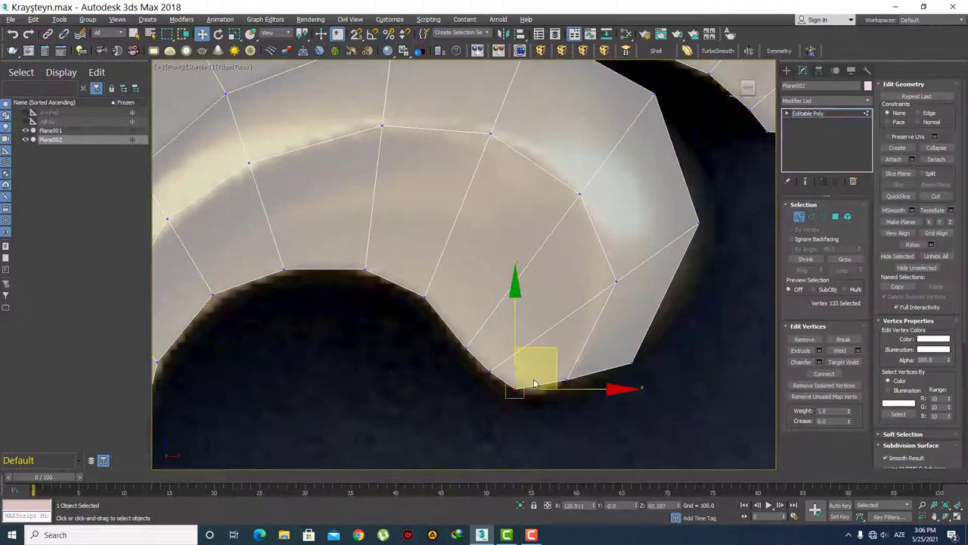
{"action": "left_click_drag", "start_coordinate": [564, 355], "coordinate": [581, 356]}
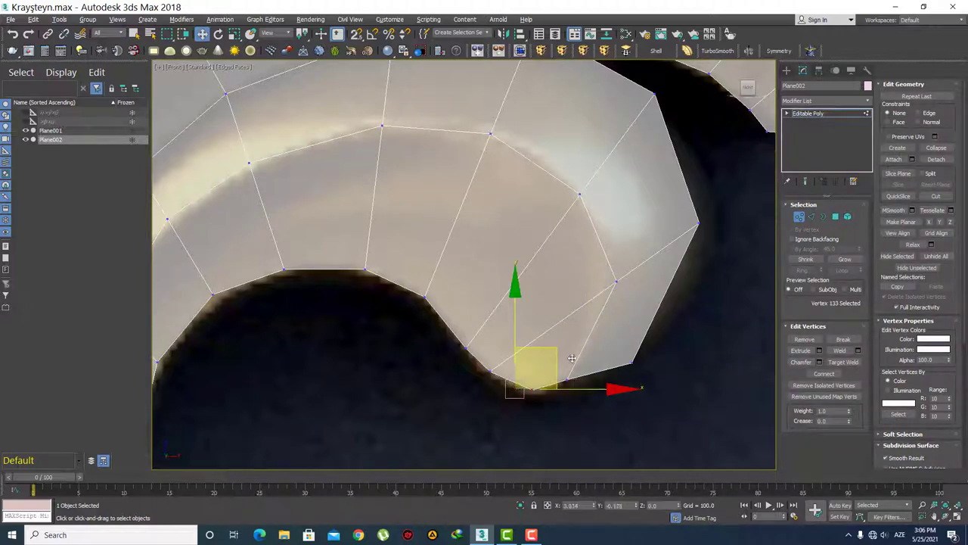
{"action": "left_click", "coordinate": [585, 409]}
Step: Shift a vertex on the curl's outer edge slightly left, then clear the selection
{"action": "middle_click_drag", "start_coordinate": [611, 353], "coordinate": [577, 371]}
{"action": "left_click", "coordinate": [584, 299]}
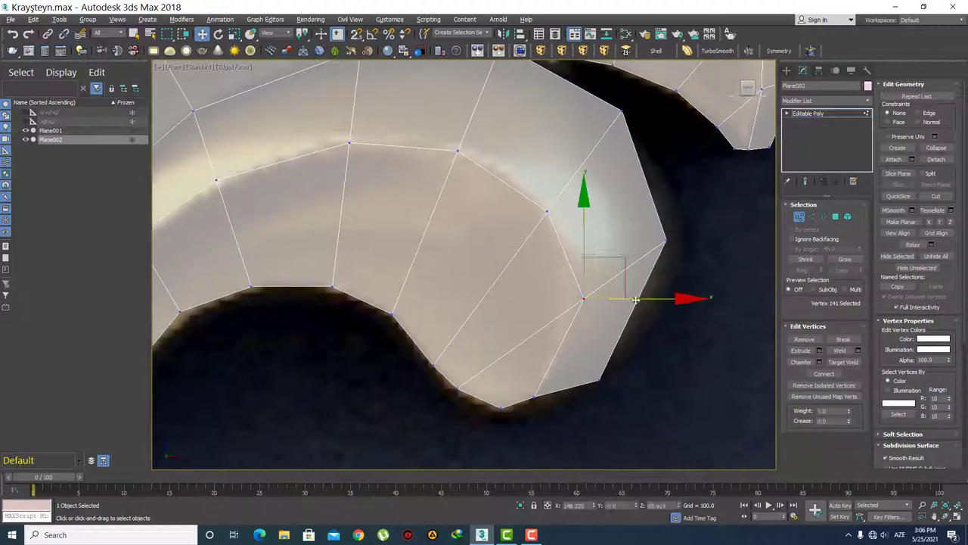
{"action": "left_click_drag", "start_coordinate": [638, 299], "coordinate": [626, 299]}
{"action": "left_click", "coordinate": [679, 270]}
{"action": "left_click", "coordinate": [666, 241]}
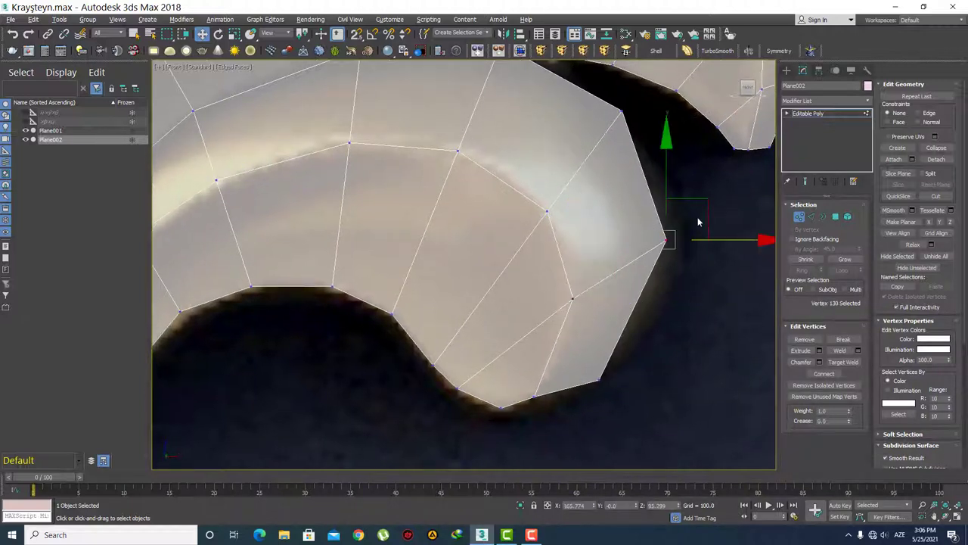
{"action": "left_click", "coordinate": [685, 250]}
Step: Zoom out to the whole leaf, switch to Perspective, and compare with the reference photo
{"action": "scroll", "coordinate": [648, 222], "scroll_direction": "down", "scroll_amount": 2}
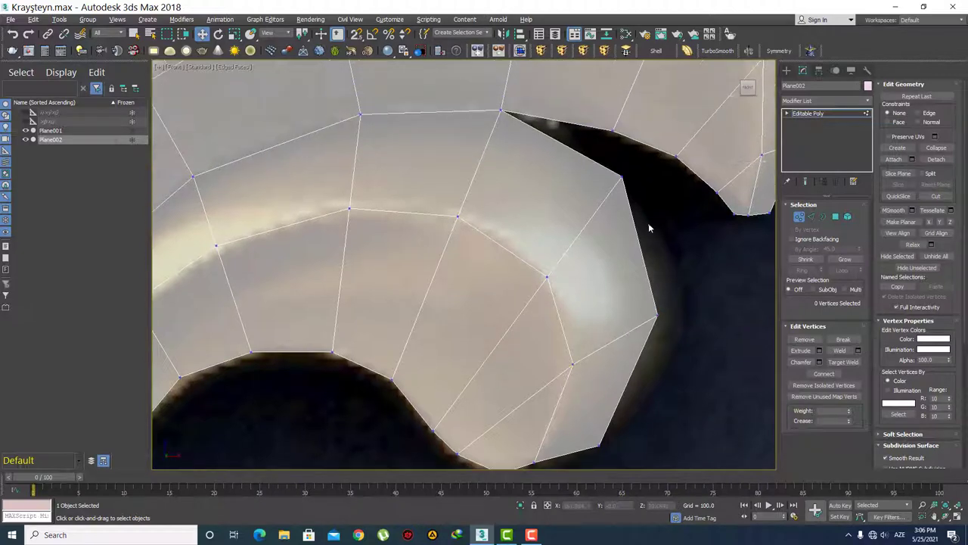
{"action": "scroll", "coordinate": [654, 199], "scroll_direction": "down", "scroll_amount": 2}
{"action": "scroll", "coordinate": [649, 290], "scroll_direction": "down", "scroll_amount": 3}
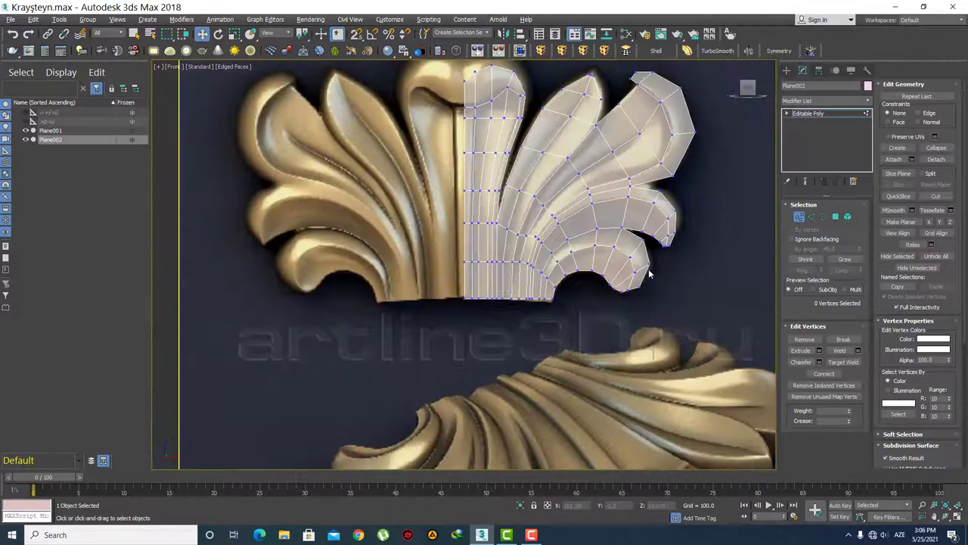
{"action": "middle_click_drag", "start_coordinate": [581, 144], "coordinate": [588, 198]}
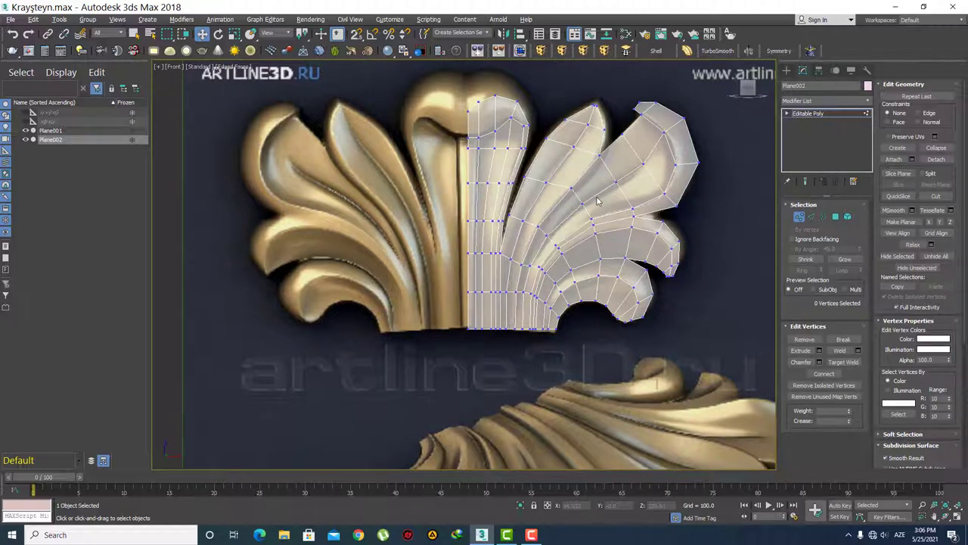
{"action": "mouse_move", "coordinate": [598, 201]}
{"action": "middle_mouse_down"}
{"action": "mouse_move", "coordinate": [594, 244]}
{"action": "mouse_move", "coordinate": [478, 295]}
{"action": "middle_mouse_up"}
{"action": "key", "text": "p"}
{"action": "scroll", "coordinate": [587, 243], "scroll_direction": "down", "scroll_amount": 5}
{"action": "scroll", "coordinate": [491, 252], "scroll_direction": "up", "scroll_amount": 5}
{"action": "middle_click_drag", "start_coordinate": [492, 252], "coordinate": [502, 285], "text": "alt"}
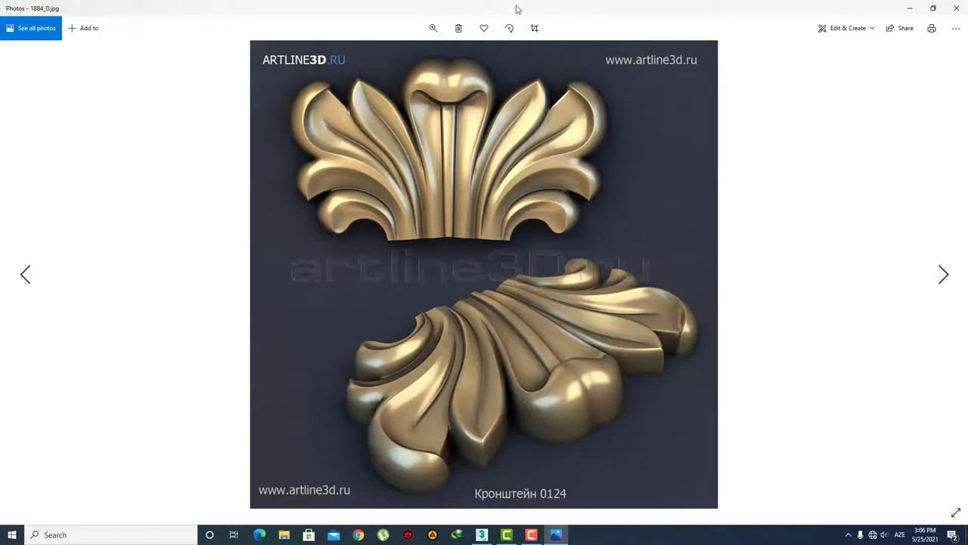
{"action": "key", "text": "alt+Tab"}
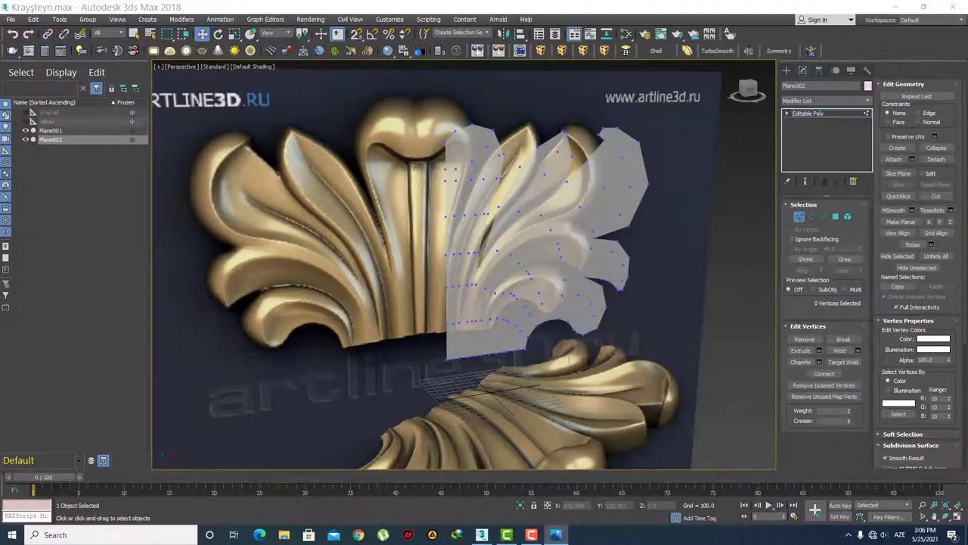
Step: Isolate Plane002 (Alt+Q) with Edged Faces on, and orbit until the leaf faces the camera
{"action": "middle_click_drag", "start_coordinate": [572, 301], "coordinate": [747, 187], "text": "alt"}
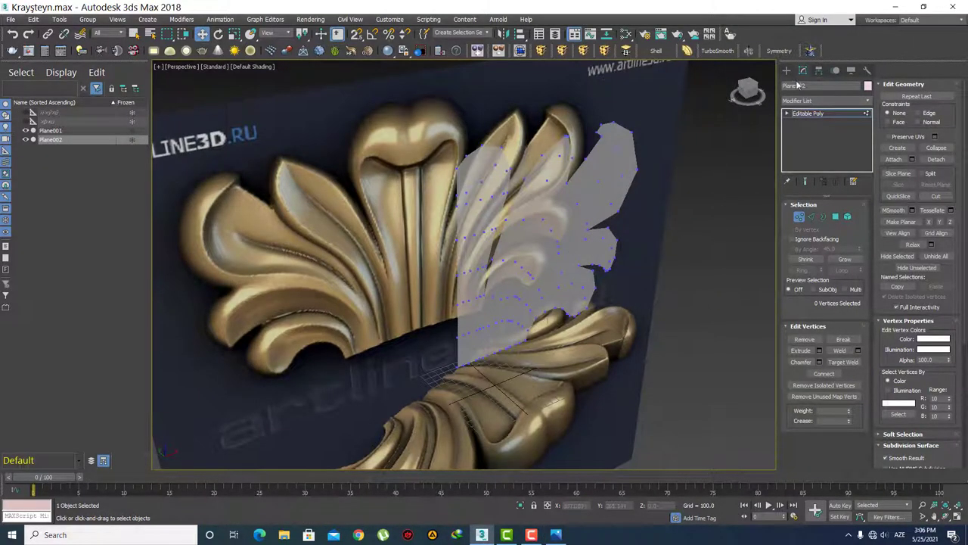
{"action": "left_click", "coordinate": [786, 71]}
{"action": "key", "text": "alt+q"}
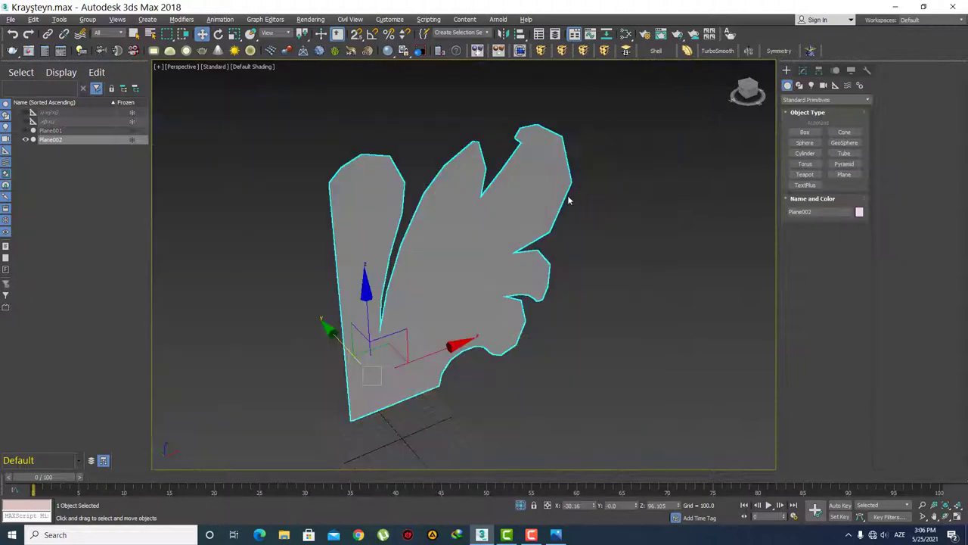
{"action": "key", "text": "F4"}
{"action": "scroll", "coordinate": [333, 96], "scroll_direction": "up", "scroll_amount": 3}
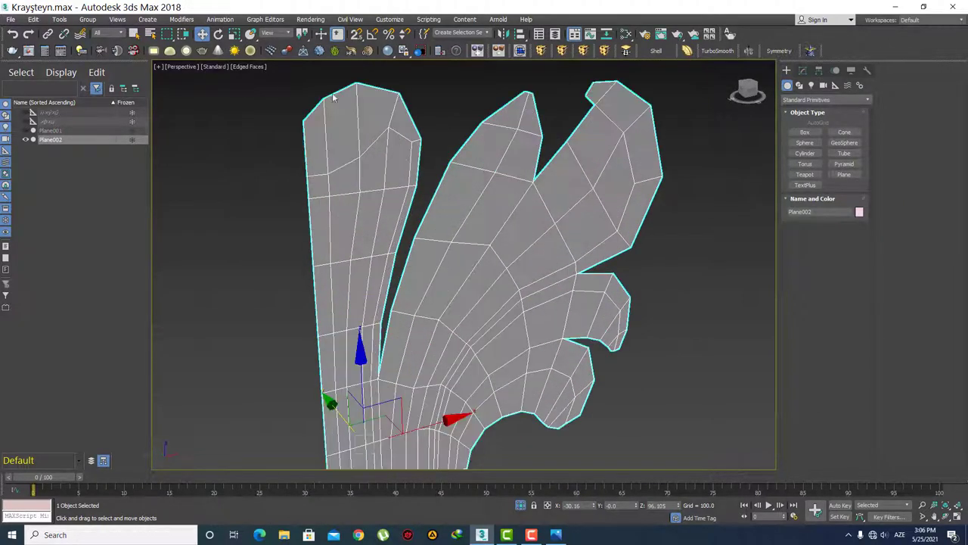
{"action": "key", "text": "q"}
{"action": "middle_click_drag", "start_coordinate": [637, 297], "coordinate": [487, 267]}
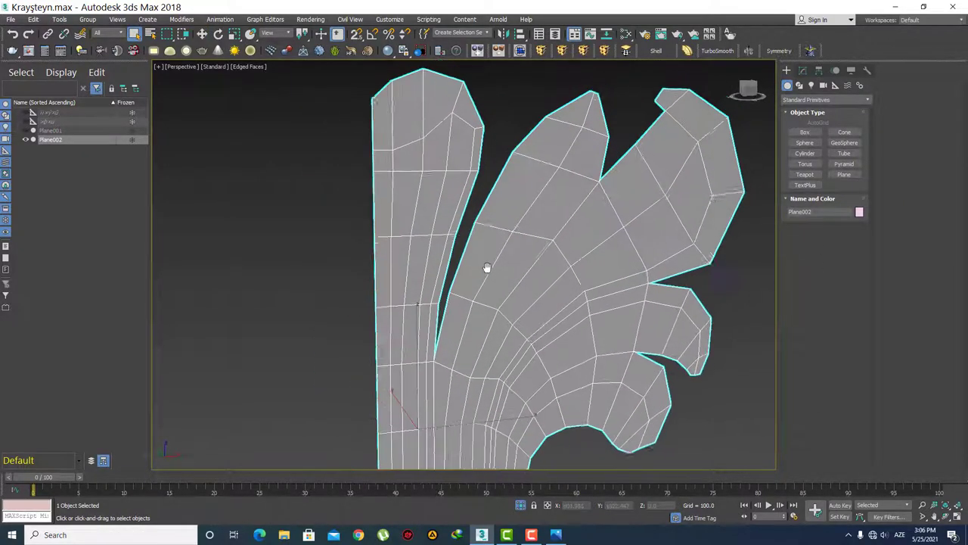
{"action": "scroll", "coordinate": [489, 237], "scroll_direction": "down", "scroll_amount": 4}
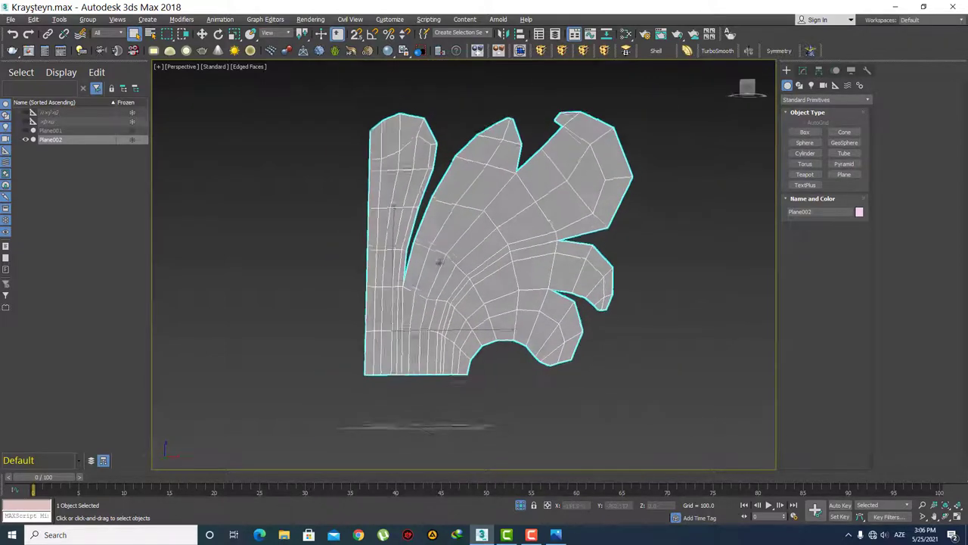
{"action": "middle_click_drag", "start_coordinate": [439, 262], "coordinate": [700, 290], "text": "alt"}
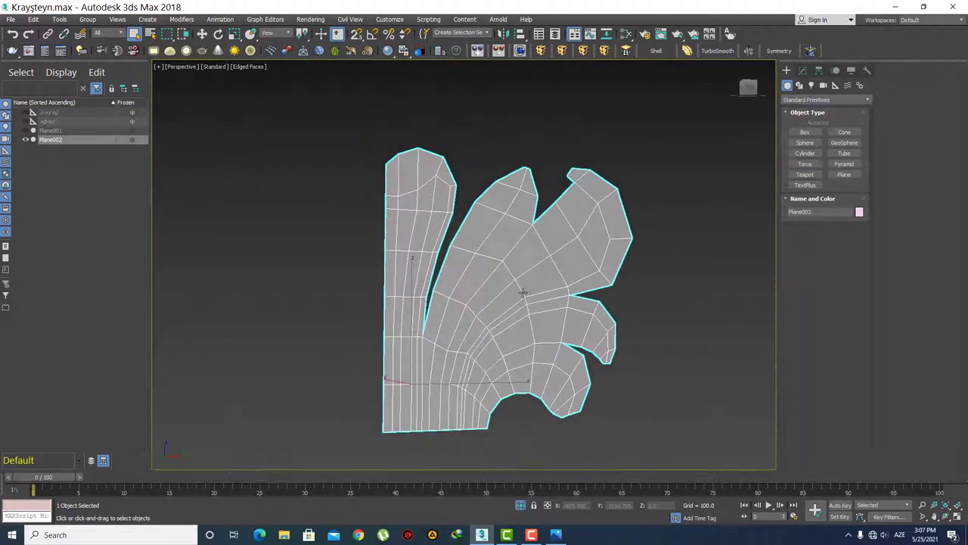
{"action": "middle_click_drag", "start_coordinate": [556, 248], "coordinate": [479, 285], "text": "alt"}
Step: Select the edge loops along the middle fold and the upper-right lobe, 15 edges
{"action": "key", "text": "1"}
{"action": "left_click", "coordinate": [507, 225]}
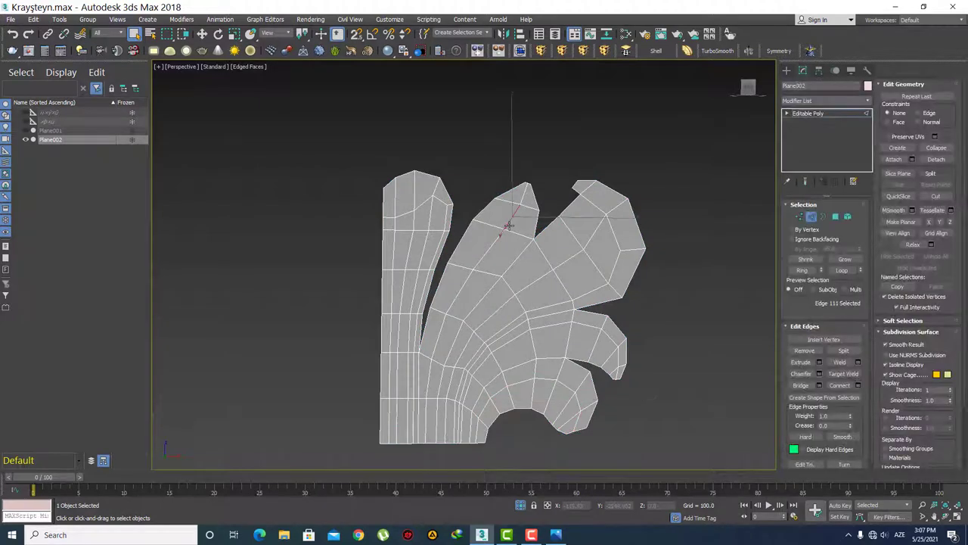
{"action": "double_click", "coordinate": [509, 226]}
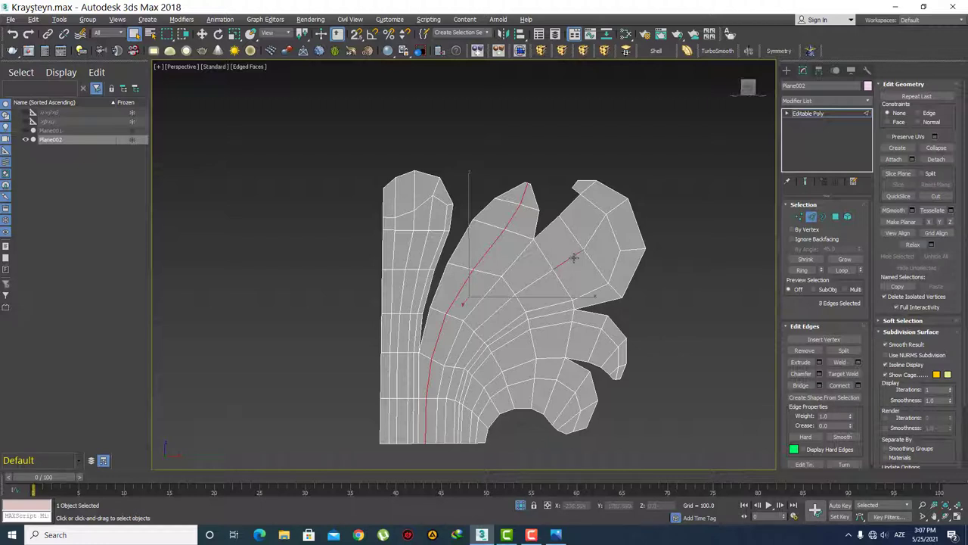
{"action": "double_click", "coordinate": [574, 258], "text": "ctrl"}
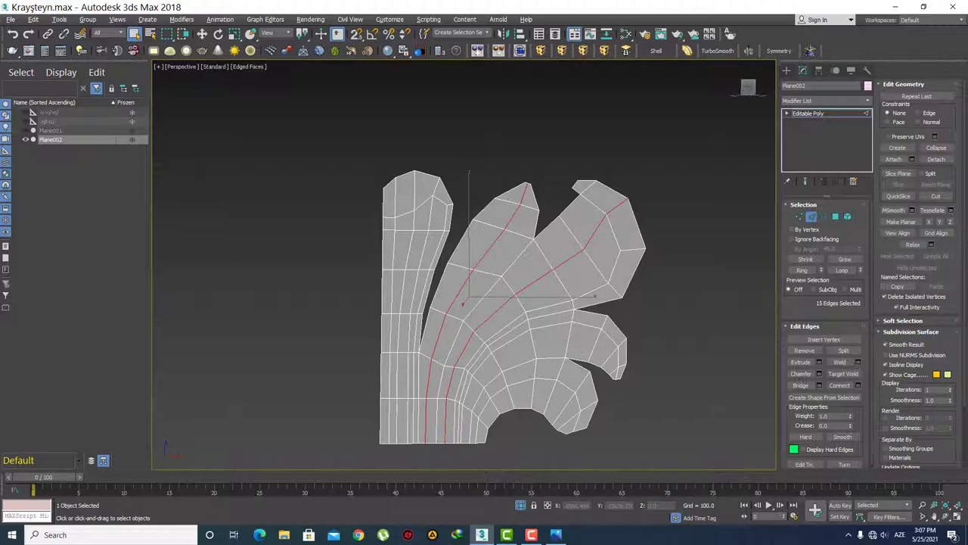
{"action": "scroll", "coordinate": [580, 396], "scroll_direction": "up", "scroll_amount": 5}
{"action": "scroll", "coordinate": [540, 318], "scroll_direction": "down", "scroll_amount": 6}
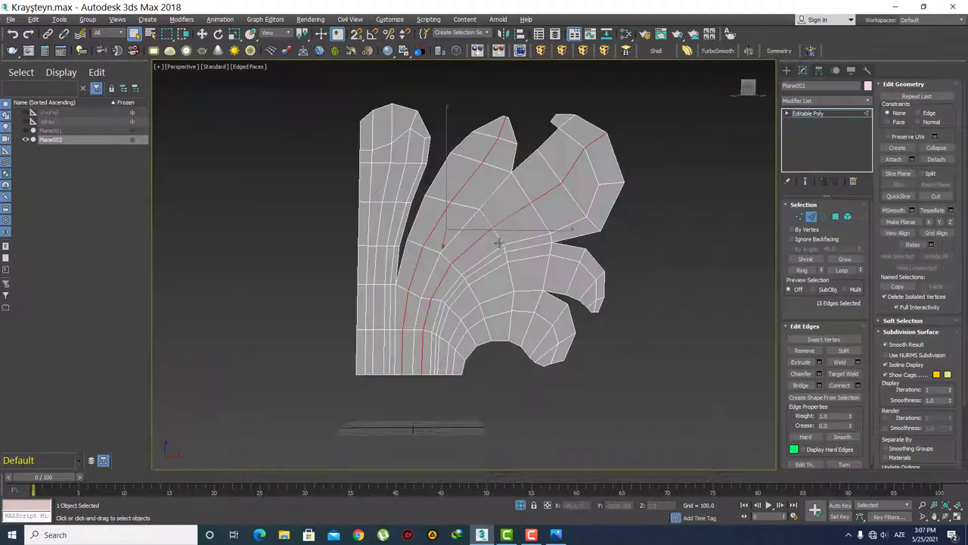
Step: Unhide All to bring back the reference carving and zoom into the lower lobe
{"action": "right_click", "coordinate": [496, 241]}
{"action": "left_click", "coordinate": [515, 190]}
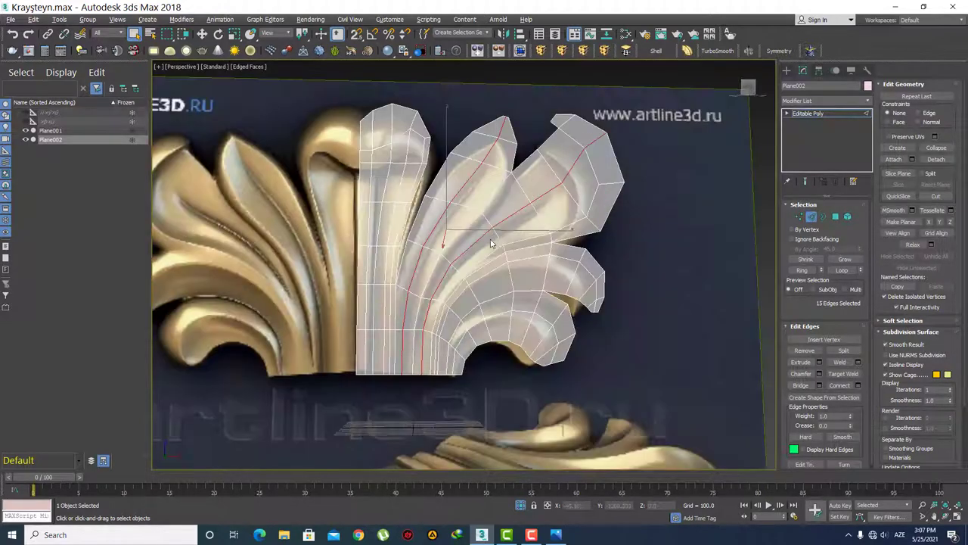
{"action": "scroll", "coordinate": [488, 271], "scroll_direction": "down", "scroll_amount": 2}
{"action": "scroll", "coordinate": [604, 347], "scroll_direction": "up", "scroll_amount": 2}
{"action": "scroll", "coordinate": [575, 323], "scroll_direction": "up", "scroll_amount": 3}
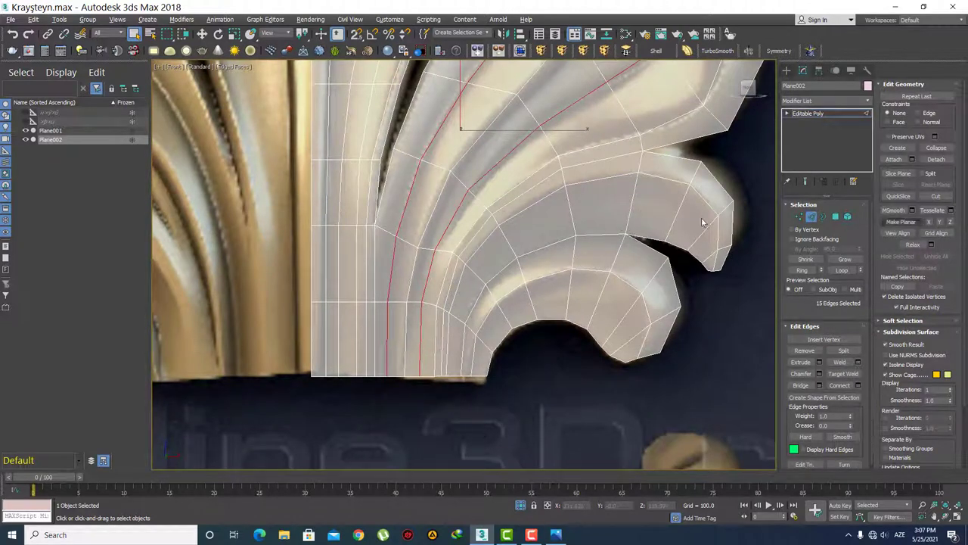
{"action": "scroll", "coordinate": [702, 218], "scroll_direction": "up", "scroll_amount": 2}
{"action": "scroll", "coordinate": [540, 216], "scroll_direction": "down", "scroll_amount": 2}
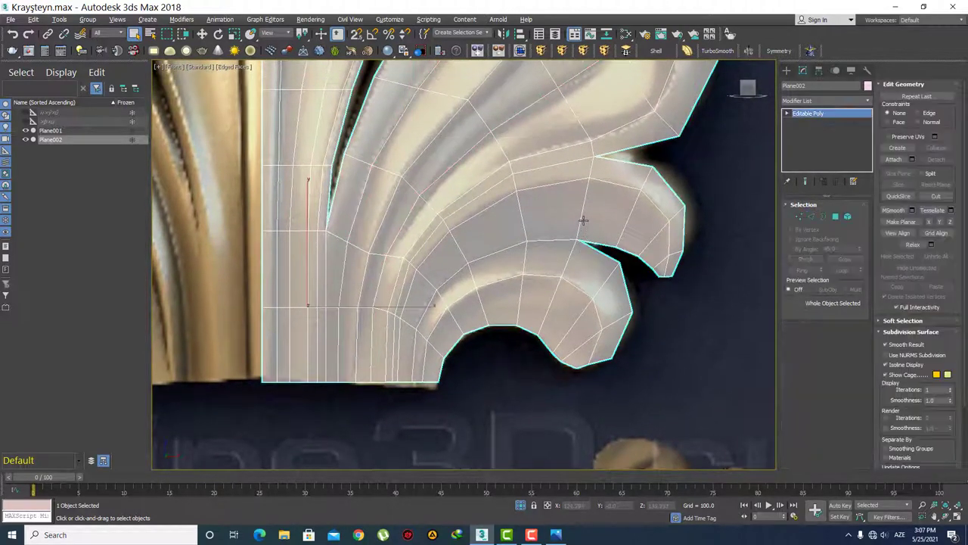
Step: Connect the edge ring across the lower curl's strip with a new loop
{"action": "left_click", "coordinate": [582, 219]}
{"action": "key", "text": "alt+r"}
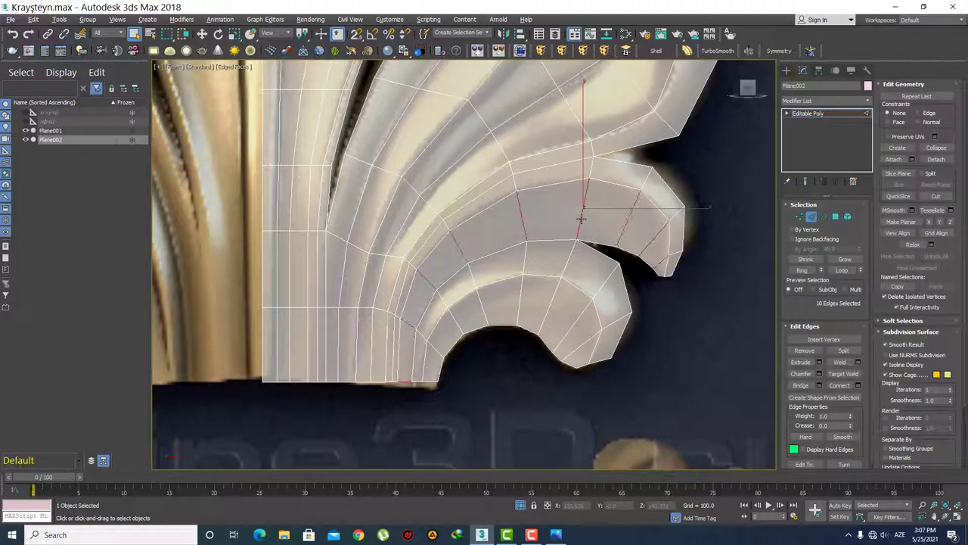
{"action": "left_click", "coordinate": [857, 386]}
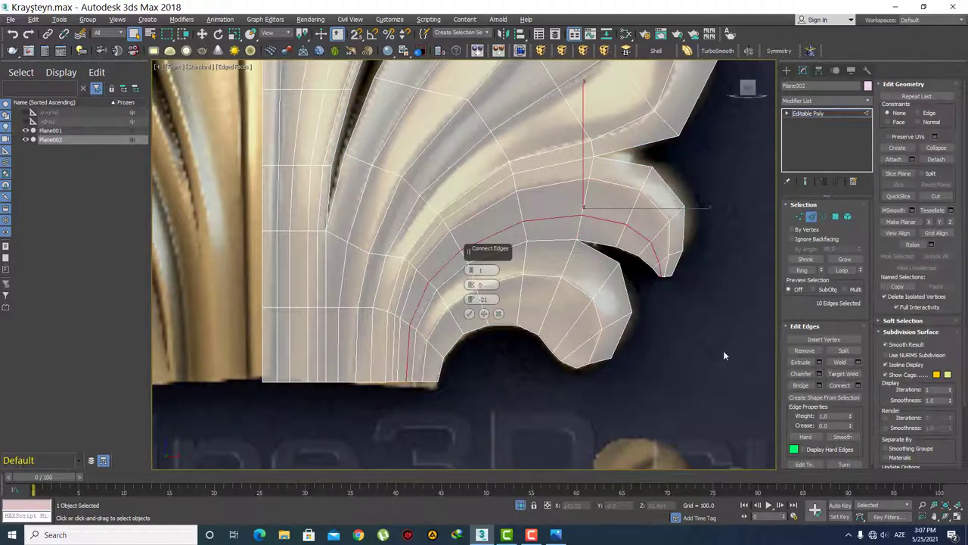
{"action": "left_click", "coordinate": [469, 313]}
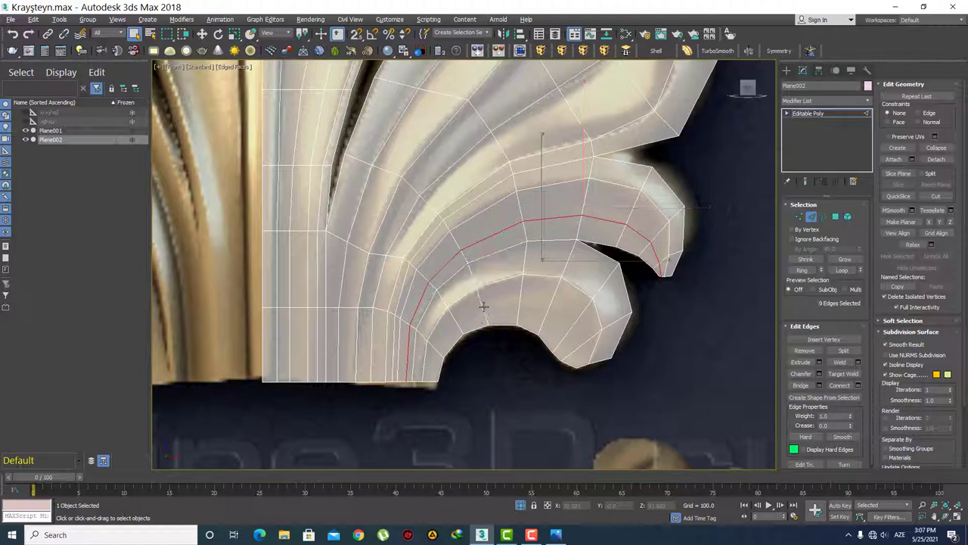
Step: Add a second loop across the lower lobe by connecting its edge ring with slide 0
{"action": "left_click", "coordinate": [482, 306]}
{"action": "left_click", "coordinate": [482, 307], "text": "shift"}
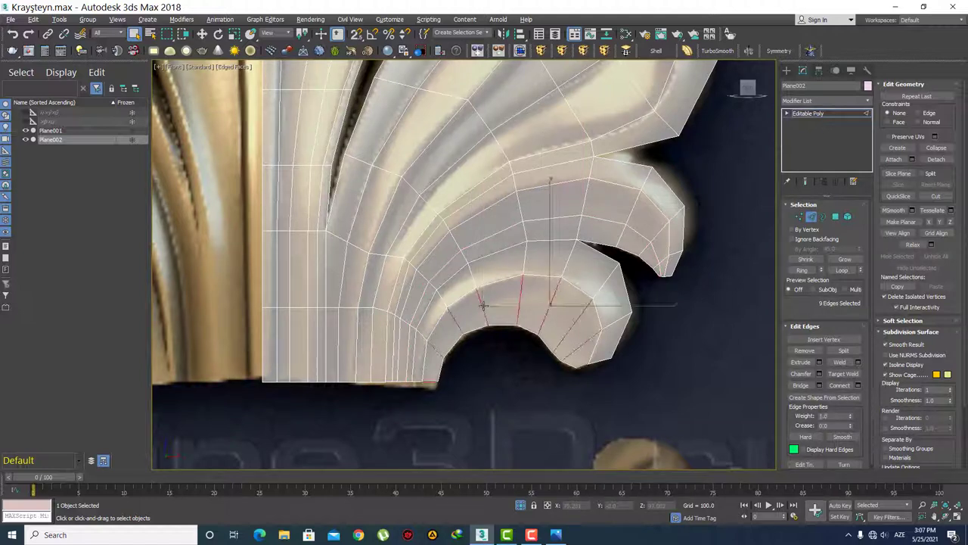
{"action": "left_click", "coordinate": [859, 386]}
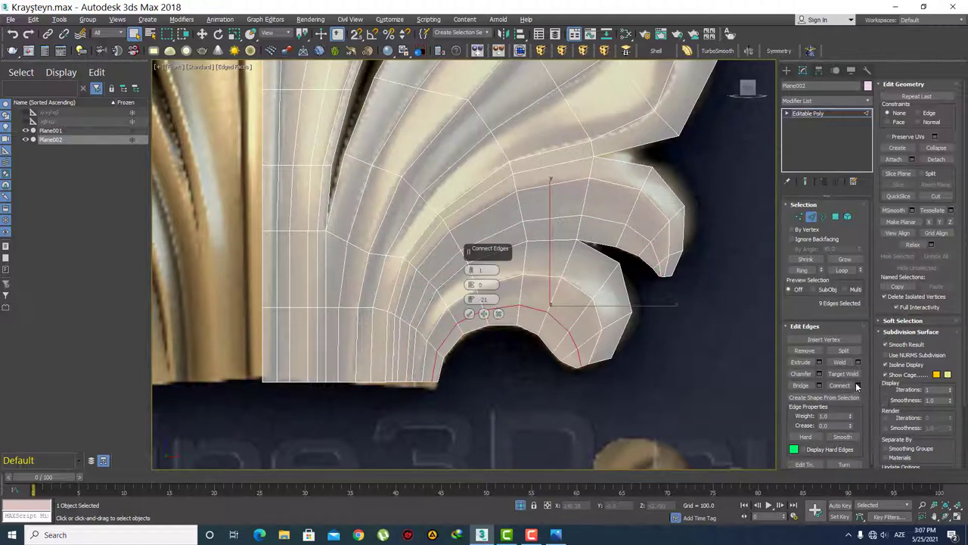
{"action": "left_click", "coordinate": [469, 313]}
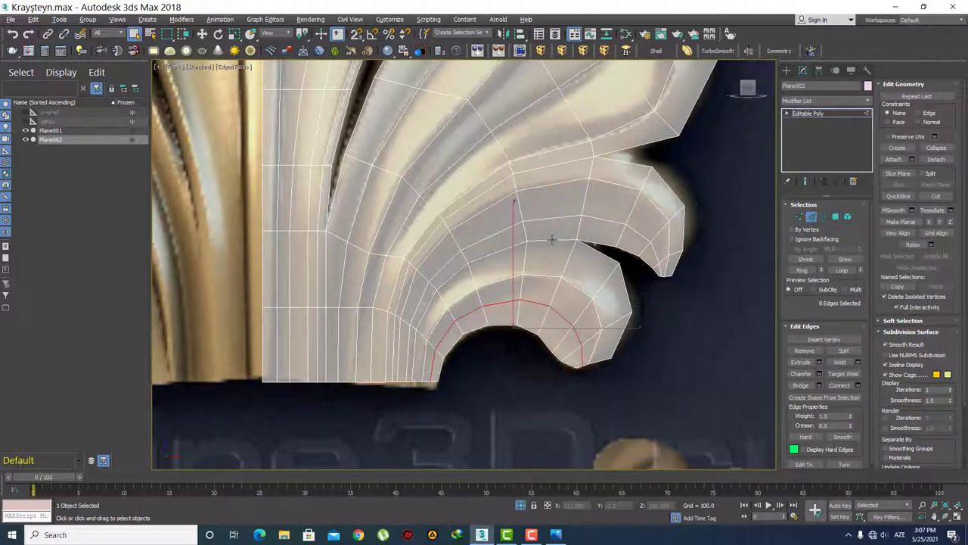
{"action": "scroll", "coordinate": [563, 254], "scroll_direction": "down", "scroll_amount": 5}
{"action": "scroll", "coordinate": [583, 220], "scroll_direction": "up", "scroll_amount": 4}
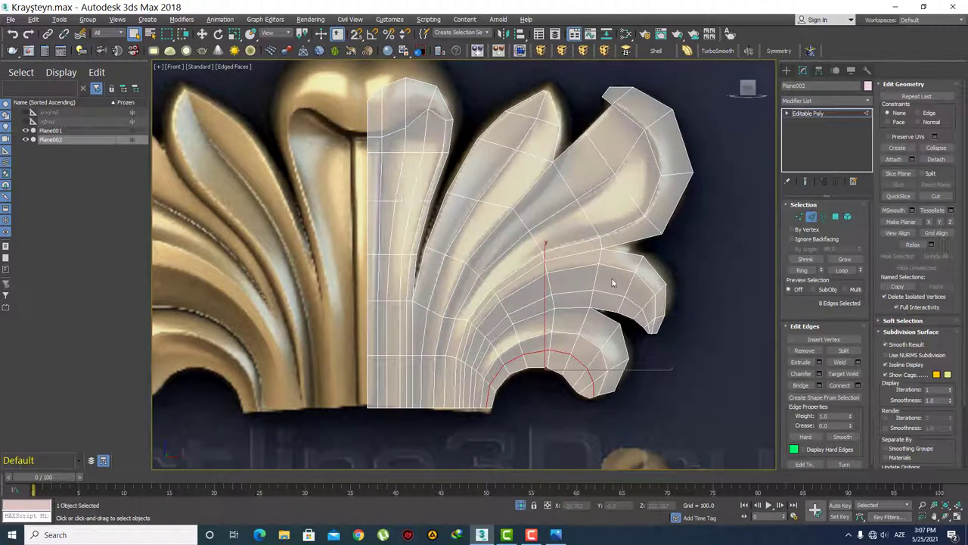
Step: Select loops along two upper leaf folds plus the lower lobe and lower curl
{"action": "key", "text": "2"}
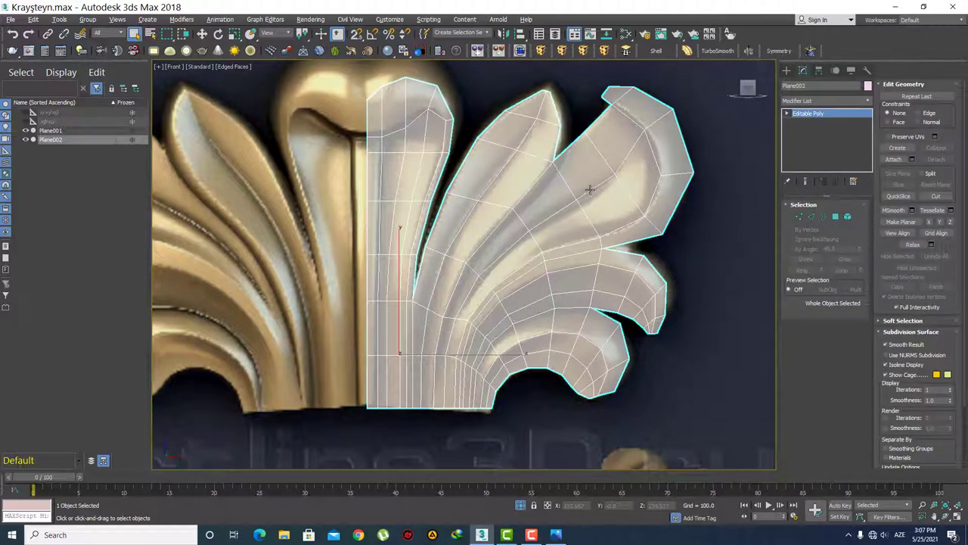
{"action": "key", "text": "2"}
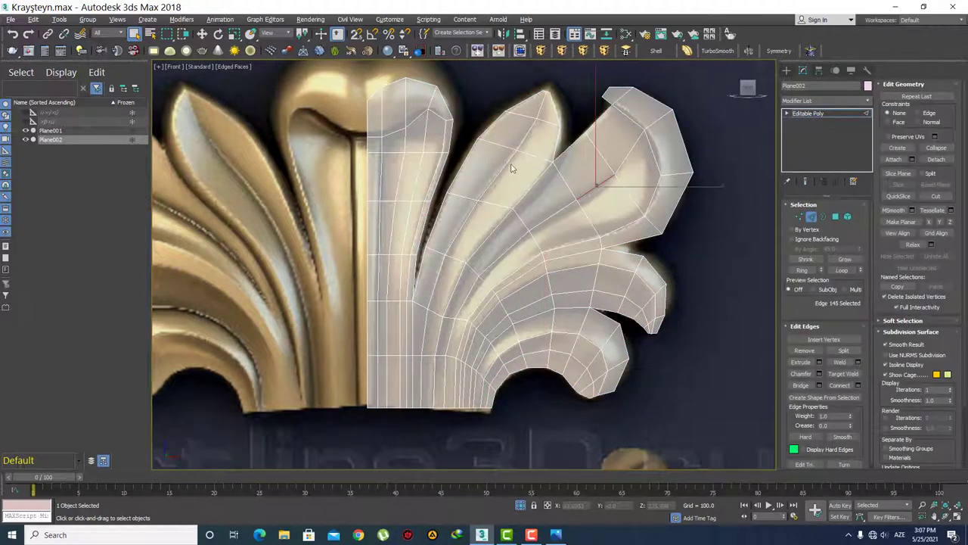
{"action": "left_click", "coordinate": [540, 176], "text": "ctrl"}
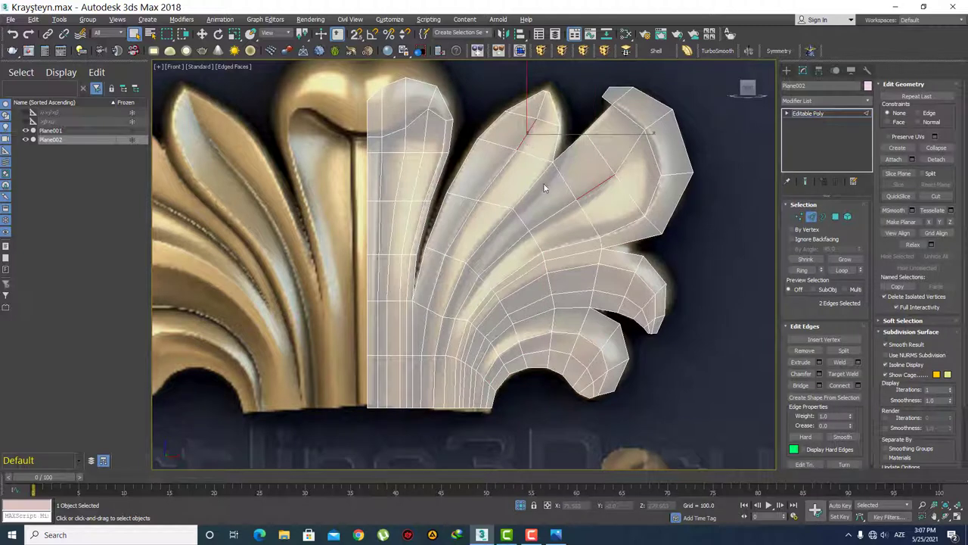
{"action": "key", "text": "alt+l"}
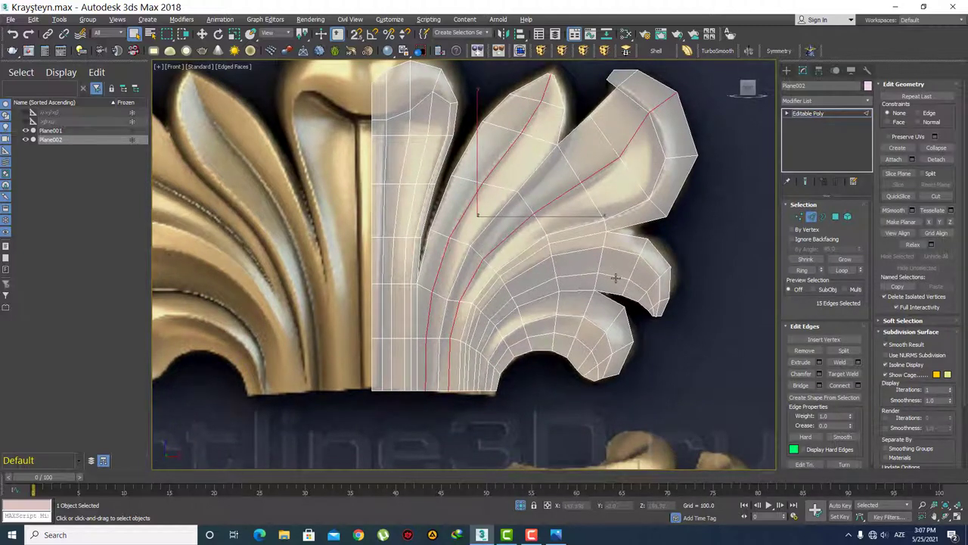
{"action": "double_click", "coordinate": [615, 278], "text": "ctrl"}
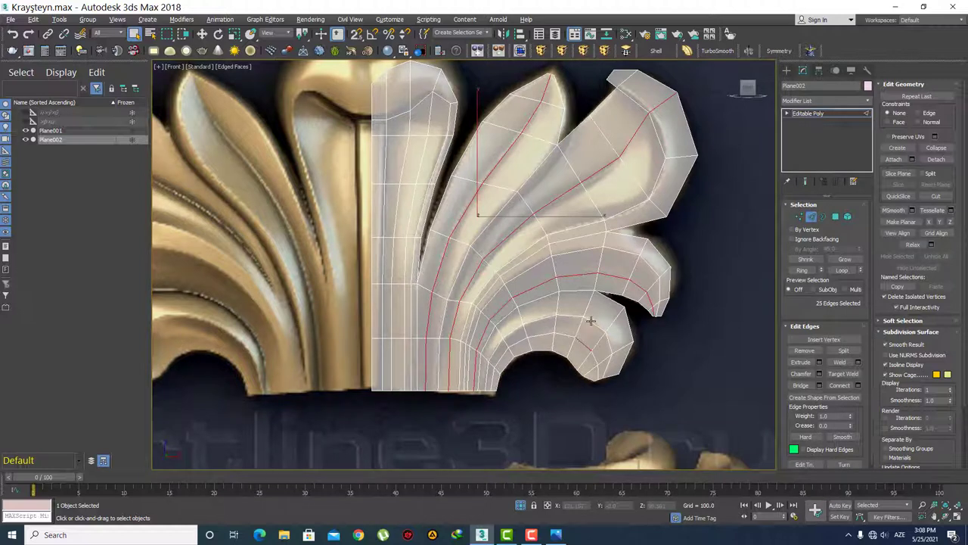
{"action": "double_click", "coordinate": [592, 332], "text": "ctrl"}
Step: Deselect stray edge segments in the top lobe and at the first curl ends
{"action": "middle_click_drag", "start_coordinate": [614, 144], "coordinate": [562, 168]}
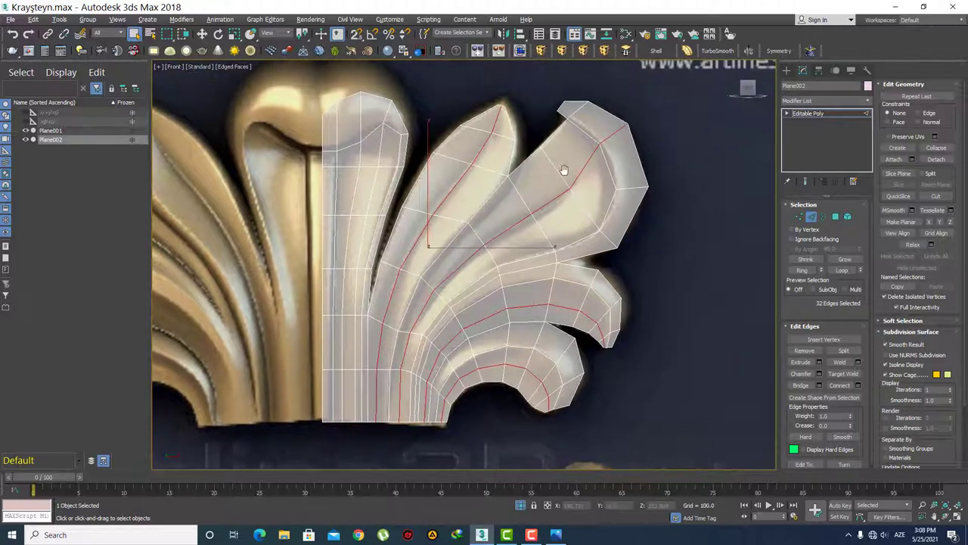
{"action": "left_click", "coordinate": [603, 155], "text": "alt"}
{"action": "scroll", "coordinate": [508, 115], "scroll_direction": "up", "scroll_amount": 2}
{"action": "left_click", "coordinate": [491, 121], "text": "alt"}
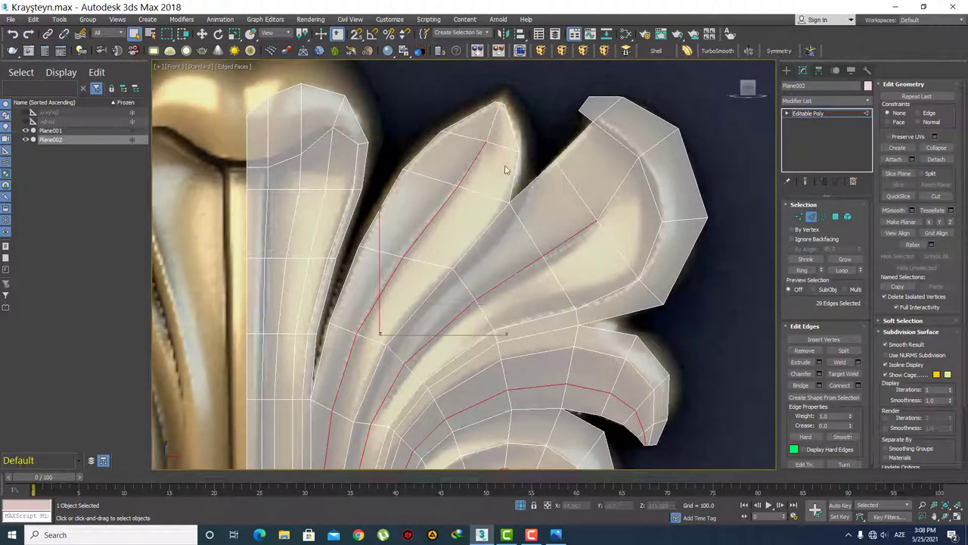
{"action": "middle_click_drag", "start_coordinate": [469, 238], "coordinate": [495, 169]}
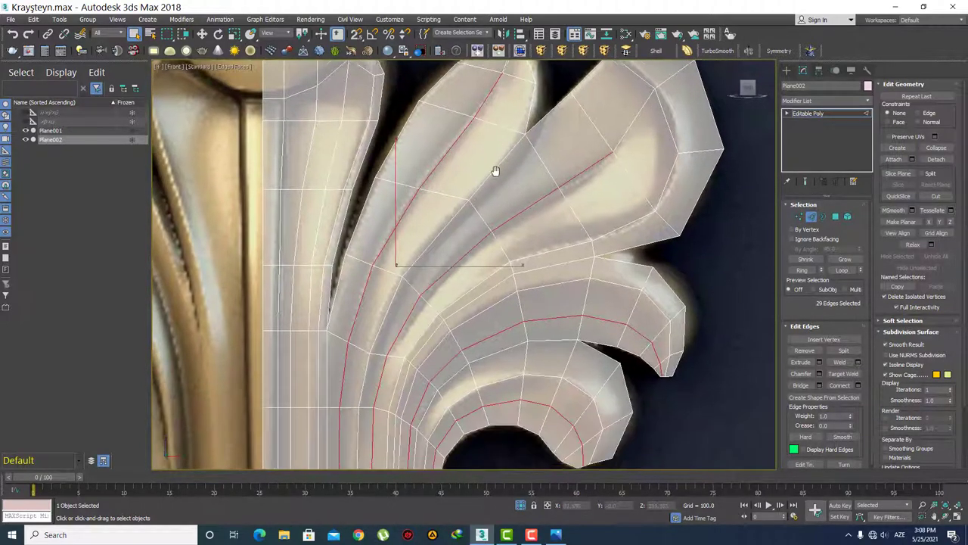
{"action": "middle_click_drag", "start_coordinate": [469, 303], "coordinate": [467, 224]}
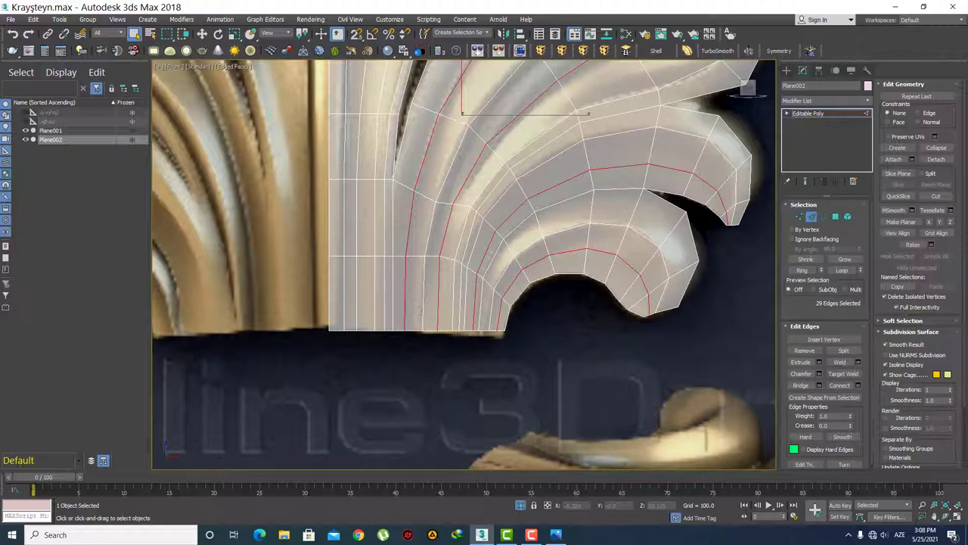
{"action": "middle_click_drag", "start_coordinate": [545, 231], "coordinate": [556, 292]}
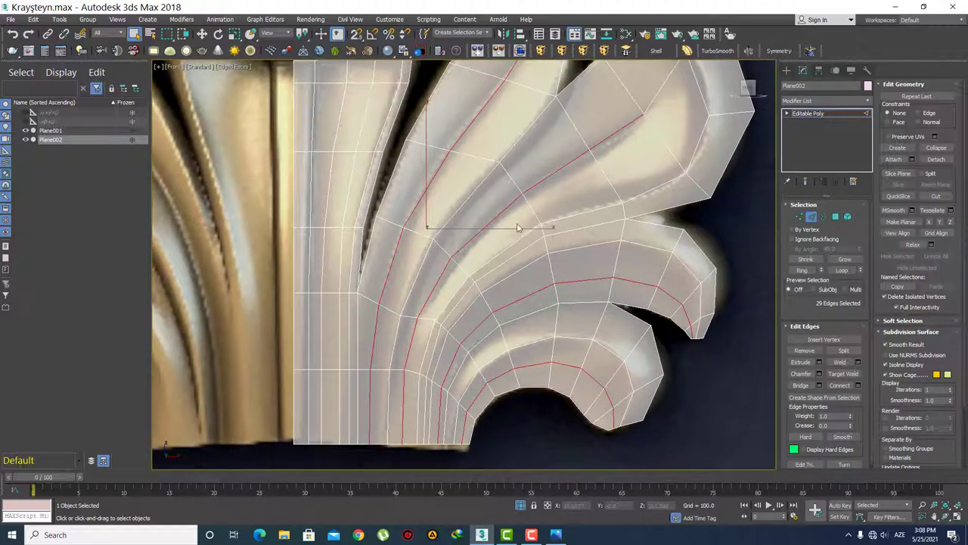
{"action": "middle_click_drag", "start_coordinate": [446, 296], "coordinate": [476, 209]}
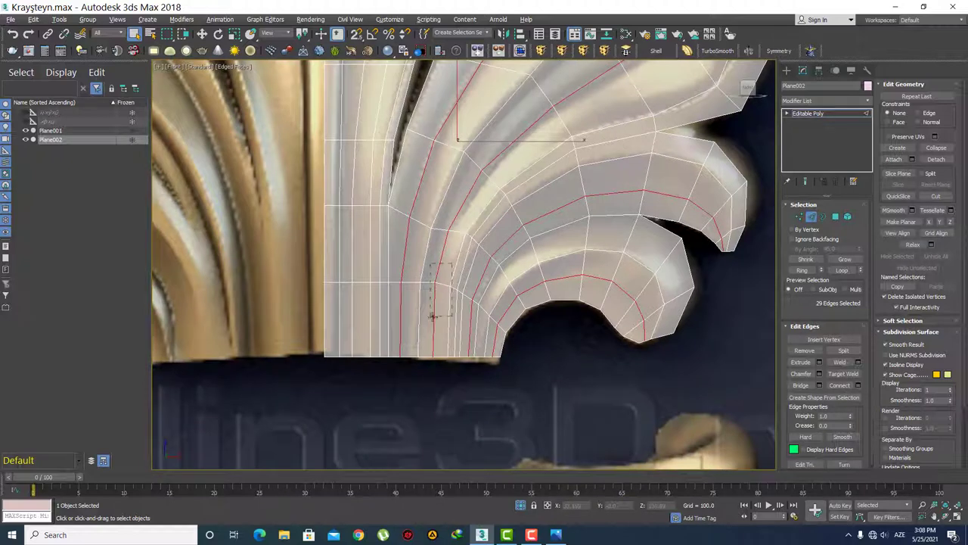
{"action": "left_click_drag", "start_coordinate": [452, 264], "coordinate": [433, 317], "text": "alt"}
Step: Remove the remaining stray edges at the lower curls, leaving 24 edges selected
{"action": "middle_click_drag", "start_coordinate": [476, 307], "coordinate": [474, 296]}
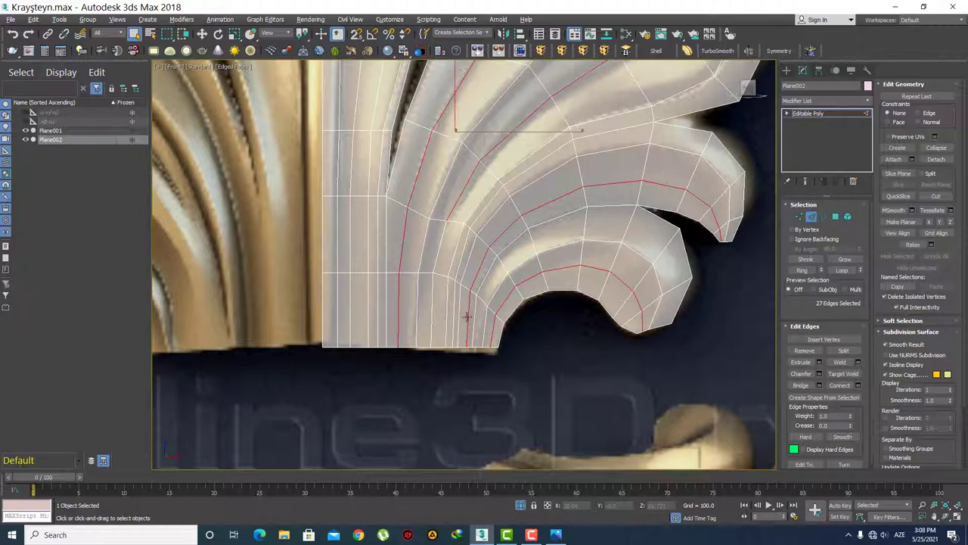
{"action": "left_click_drag", "start_coordinate": [466, 318], "coordinate": [469, 324], "text": "alt"}
{"action": "scroll", "coordinate": [493, 295], "scroll_direction": "down", "scroll_amount": 5}
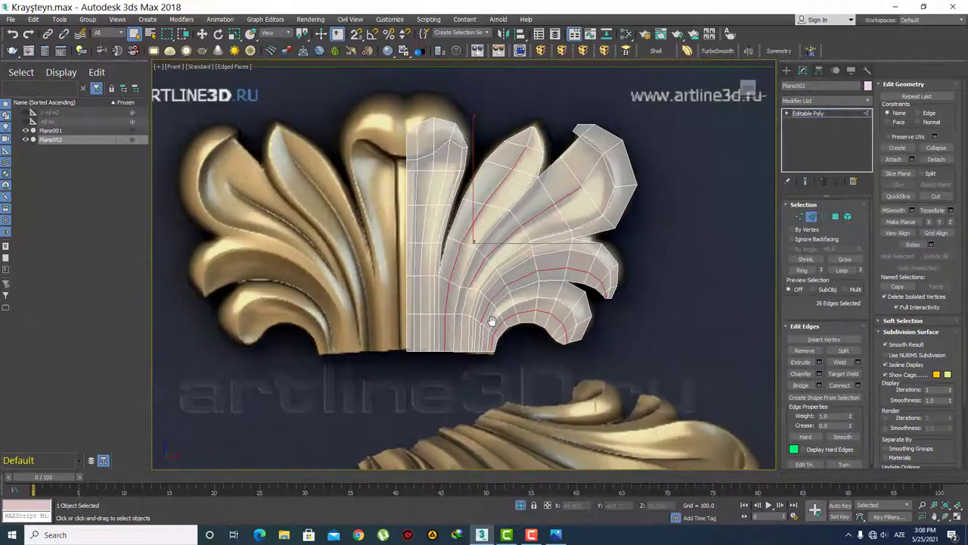
{"action": "scroll", "coordinate": [565, 348], "scroll_direction": "up", "scroll_amount": 6}
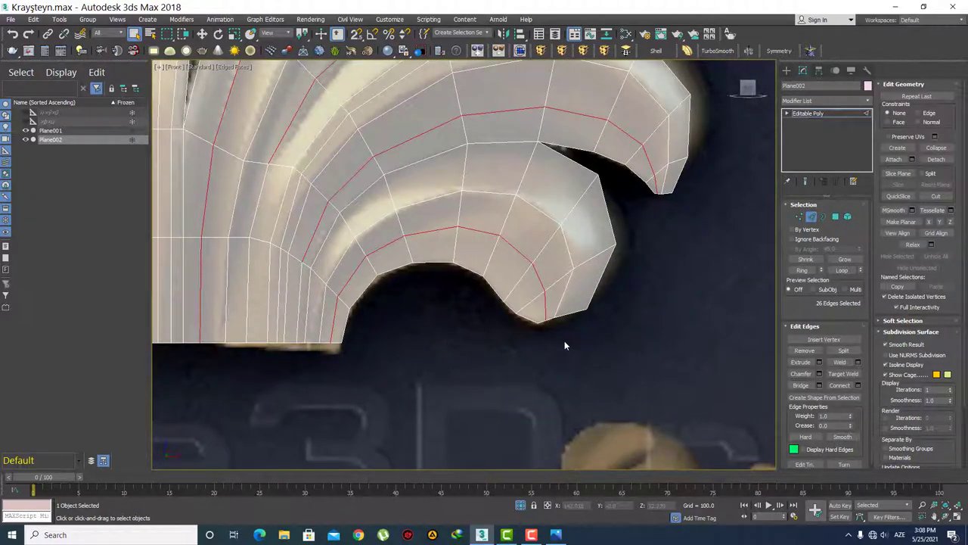
{"action": "left_click", "coordinate": [542, 318], "text": "alt"}
{"action": "scroll", "coordinate": [543, 195], "scroll_direction": "down", "scroll_amount": 5}
{"action": "scroll", "coordinate": [597, 227], "scroll_direction": "up", "scroll_amount": 5}
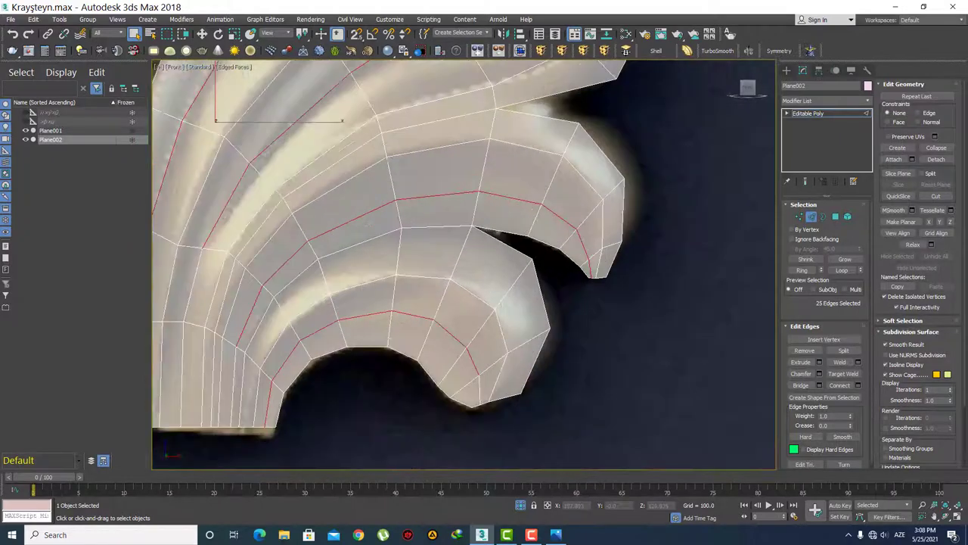
{"action": "scroll", "coordinate": [624, 298], "scroll_direction": "up", "scroll_amount": 2}
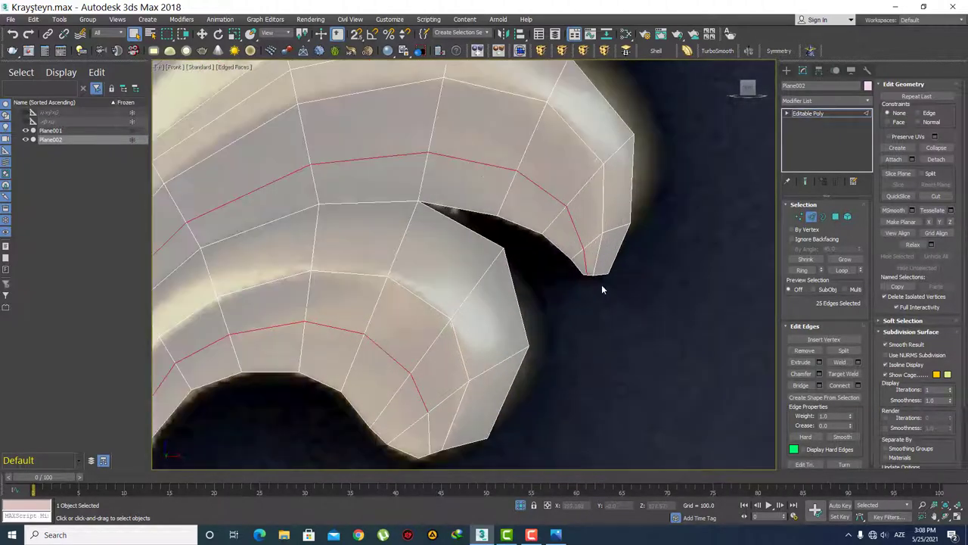
{"action": "left_click", "coordinate": [585, 257], "text": "alt"}
{"action": "scroll", "coordinate": [565, 294], "scroll_direction": "down", "scroll_amount": 4}
{"action": "middle_click_drag", "start_coordinate": [494, 304], "coordinate": [497, 317]}
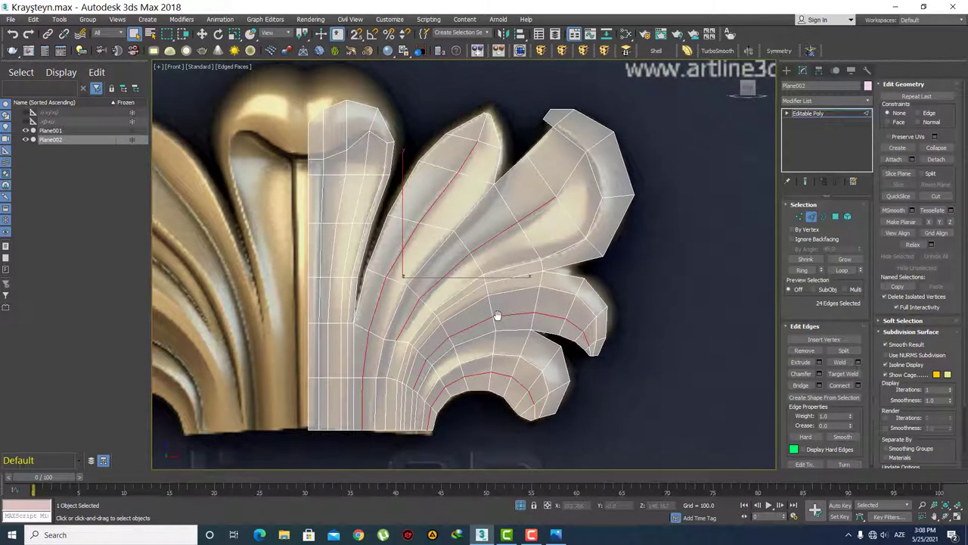
{"action": "scroll", "coordinate": [376, 208], "scroll_direction": "down", "scroll_amount": 2}
Step: In Perspective, move the selected fold edges slightly along Y
{"action": "key", "text": "p"}
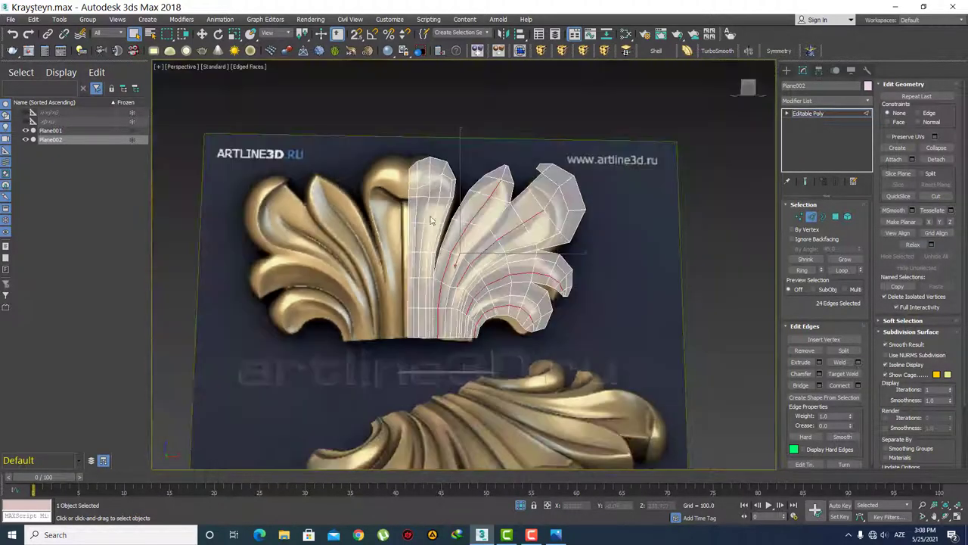
{"action": "mouse_move", "coordinate": [476, 240]}
{"action": "middle_mouse_down", "text": "alt"}
{"action": "mouse_move", "coordinate": [492, 247]}
{"action": "mouse_move", "coordinate": [495, 281]}
{"action": "mouse_move", "coordinate": [525, 277]}
{"action": "mouse_move", "coordinate": [536, 291]}
{"action": "middle_mouse_up", "text": "alt"}
{"action": "key", "text": "w"}
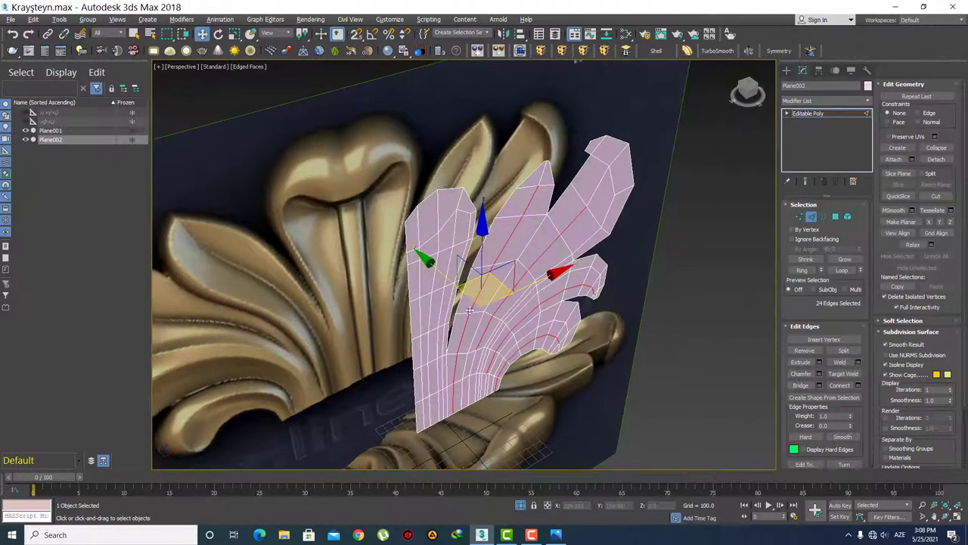
{"action": "scroll", "coordinate": [463, 312], "scroll_direction": "up", "scroll_amount": 2}
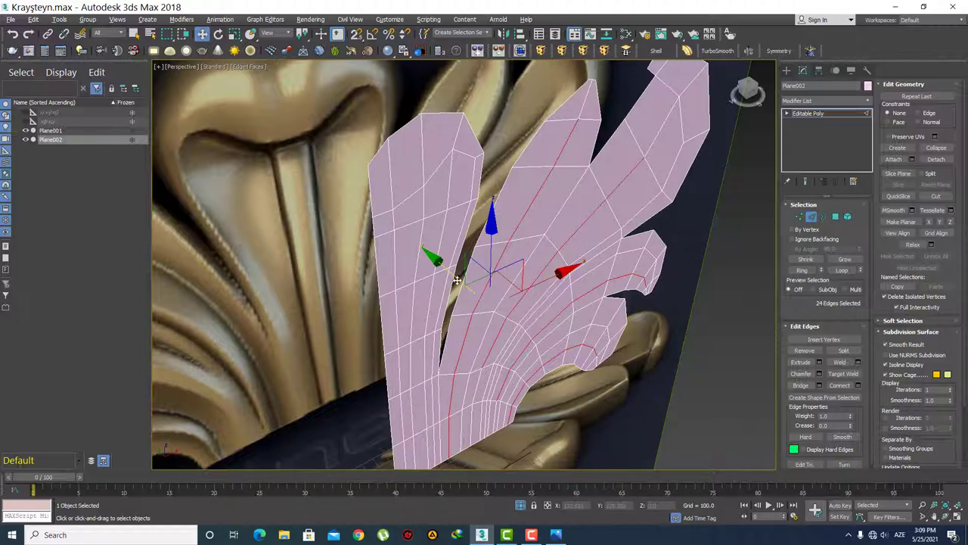
{"action": "left_click_drag", "start_coordinate": [455, 282], "coordinate": [424, 274]}
{"action": "mouse_move", "coordinate": [423, 274]}
{"action": "middle_mouse_down", "text": "alt"}
{"action": "mouse_move", "coordinate": [530, 245]}
{"action": "mouse_move", "coordinate": [508, 185]}
{"action": "mouse_move", "coordinate": [556, 271]}
{"action": "mouse_move", "coordinate": [442, 269]}
{"action": "mouse_move", "coordinate": [498, 228]}
{"action": "mouse_move", "coordinate": [558, 265]}
{"action": "mouse_move", "coordinate": [536, 295]}
{"action": "mouse_move", "coordinate": [439, 257]}
{"action": "middle_mouse_up", "text": "alt"}
Step: Check the leaf in Front and Perspective views, then isolate the leaf mesh again
{"action": "key", "text": "f"}
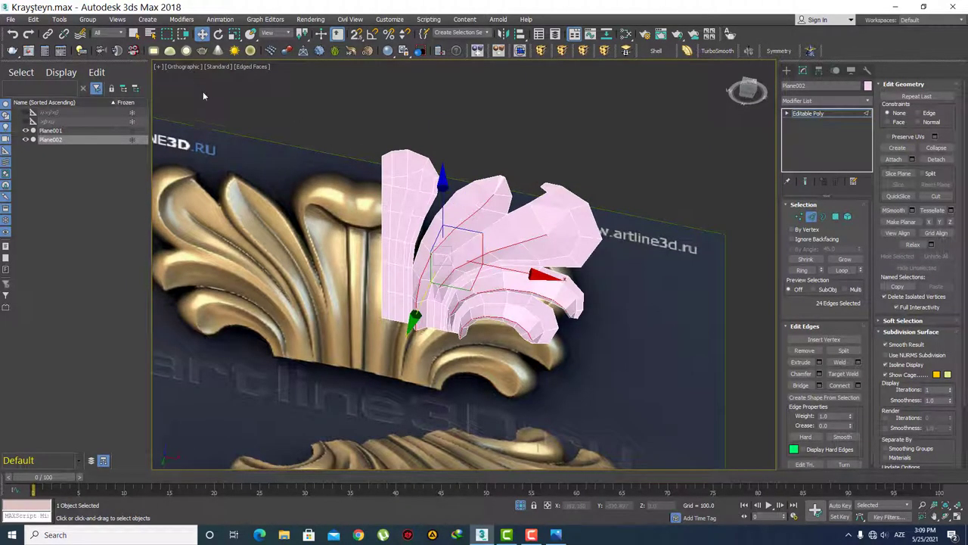
{"action": "key", "text": "p"}
{"action": "scroll", "coordinate": [409, 220], "scroll_direction": "down", "scroll_amount": 2}
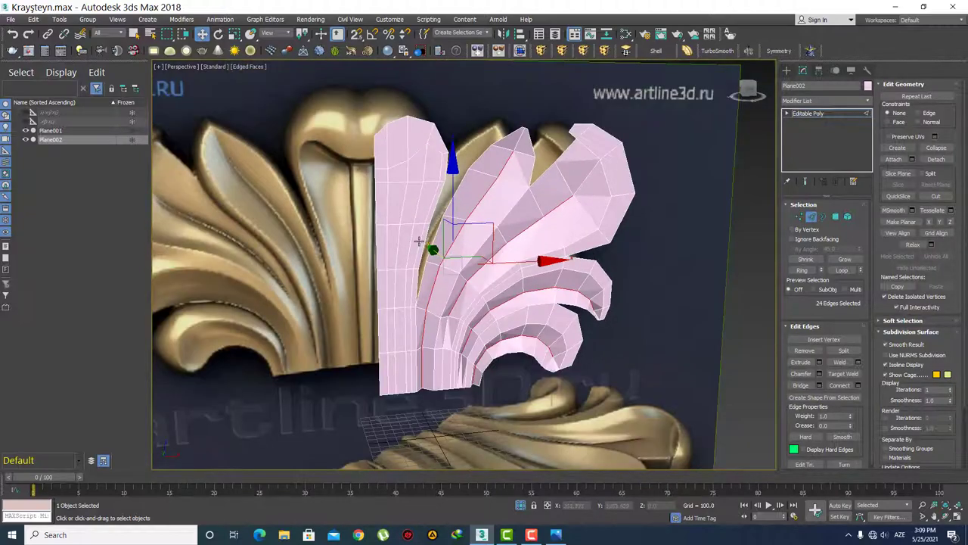
{"action": "key", "text": "f"}
{"action": "mouse_move", "coordinate": [466, 402]}
{"action": "middle_mouse_down"}
{"action": "mouse_move", "coordinate": [465, 350]}
{"action": "mouse_move", "coordinate": [517, 340]}
{"action": "middle_mouse_up"}
{"action": "scroll", "coordinate": [465, 350], "scroll_direction": "down", "scroll_amount": 3}
{"action": "key", "text": "p"}
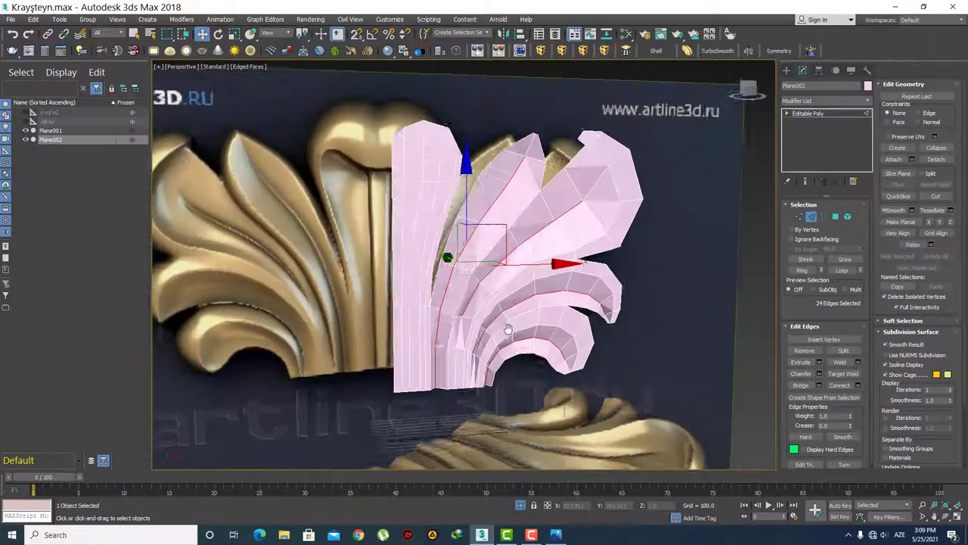
{"action": "key", "text": "alt+q"}
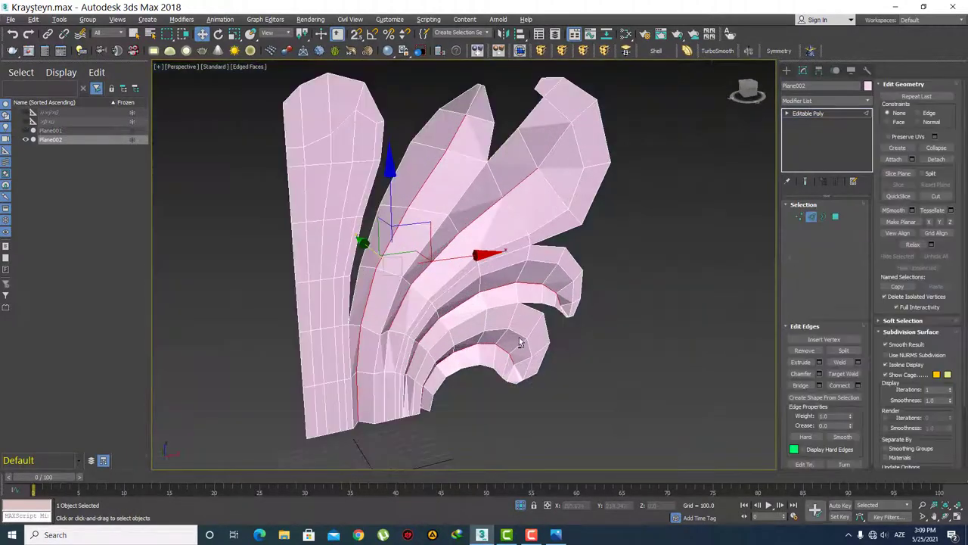
{"action": "middle_click_drag", "start_coordinate": [494, 307], "coordinate": [531, 309], "text": "alt"}
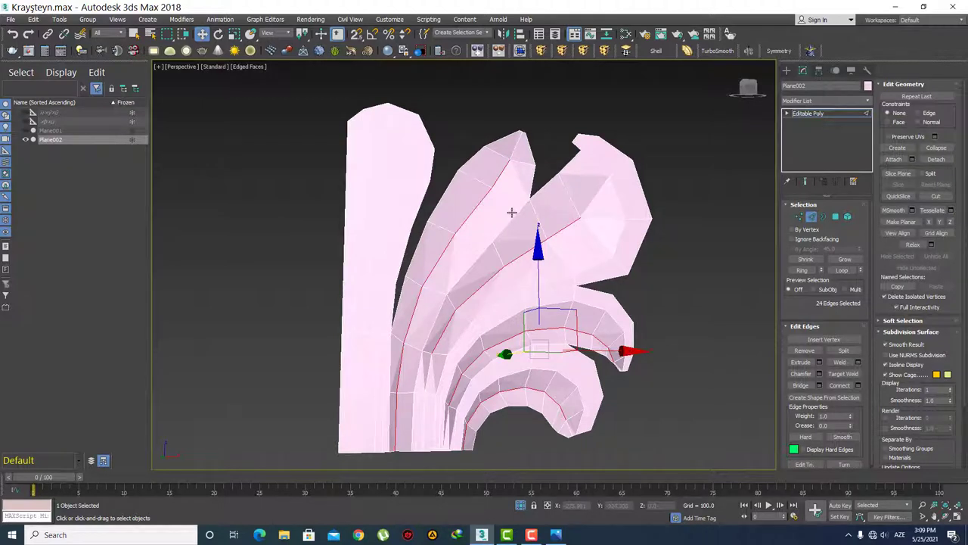
Step: Briefly unhide the golden reference carving, re-isolate Plane002, and orbit to a near side view
{"action": "right_click", "coordinate": [299, 209]}
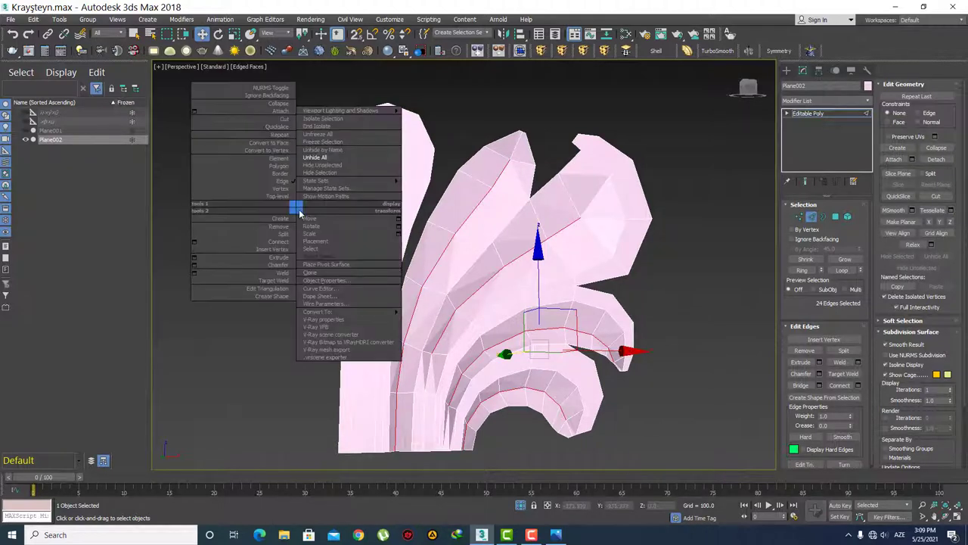
{"action": "left_click", "coordinate": [322, 161]}
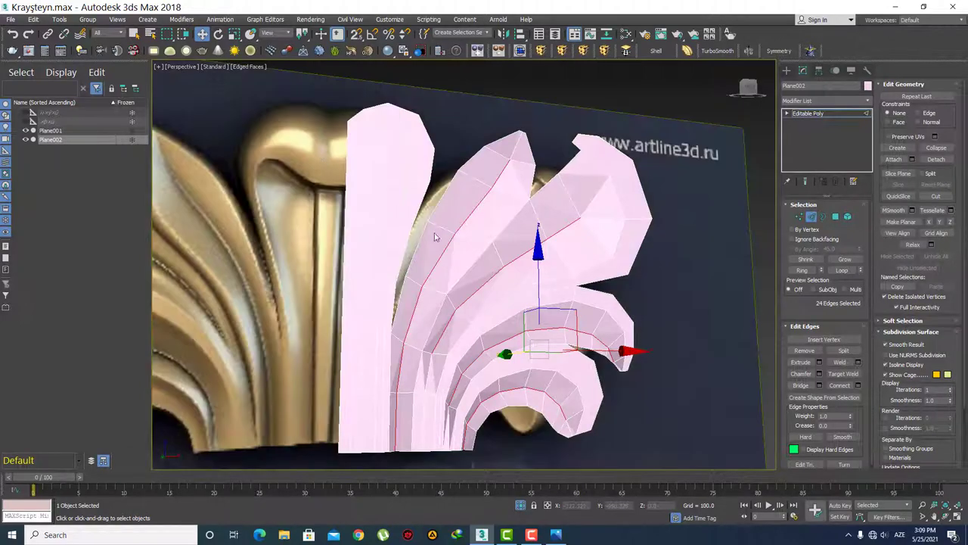
{"action": "mouse_move", "coordinate": [435, 234]}
{"action": "middle_mouse_down", "text": "alt"}
{"action": "mouse_move", "coordinate": [533, 286]}
{"action": "mouse_move", "coordinate": [490, 174]}
{"action": "mouse_move", "coordinate": [525, 120]}
{"action": "mouse_move", "coordinate": [545, 190]}
{"action": "middle_mouse_up", "text": "alt"}
{"action": "key", "text": "alt+q"}
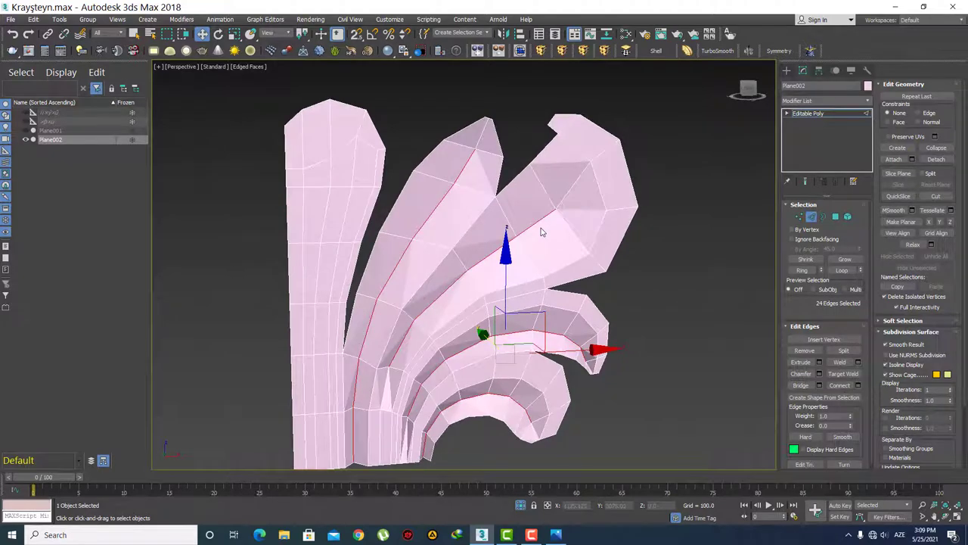
{"action": "mouse_move", "coordinate": [528, 252]}
{"action": "middle_mouse_down", "text": "alt"}
{"action": "mouse_move", "coordinate": [522, 181]}
{"action": "mouse_move", "coordinate": [510, 167]}
{"action": "middle_mouse_up", "text": "alt"}
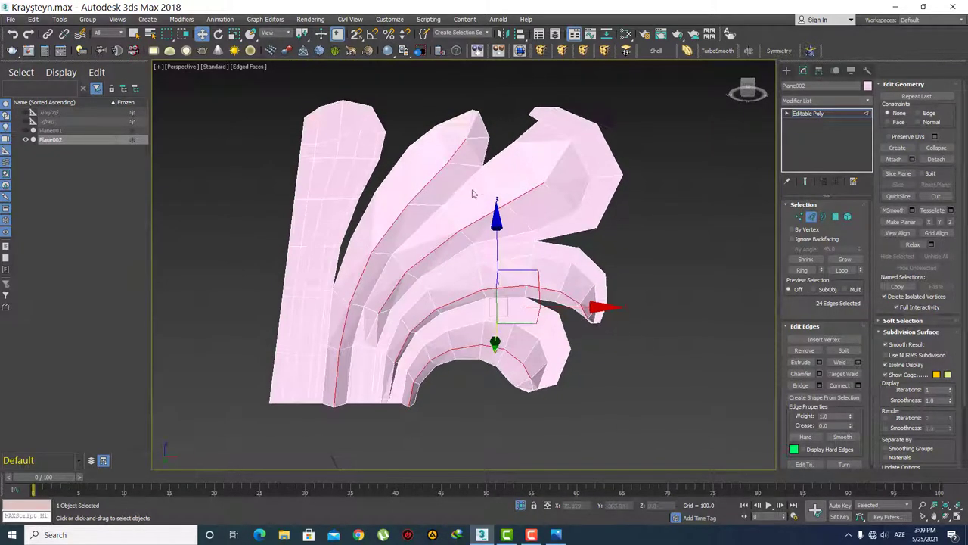
{"action": "mouse_move", "coordinate": [473, 194]}
{"action": "middle_mouse_down", "text": "alt"}
{"action": "mouse_move", "coordinate": [551, 253]}
{"action": "mouse_move", "coordinate": [517, 236]}
{"action": "mouse_move", "coordinate": [510, 255]}
{"action": "mouse_move", "coordinate": [497, 242]}
{"action": "mouse_move", "coordinate": [508, 241]}
{"action": "middle_mouse_up", "text": "alt"}
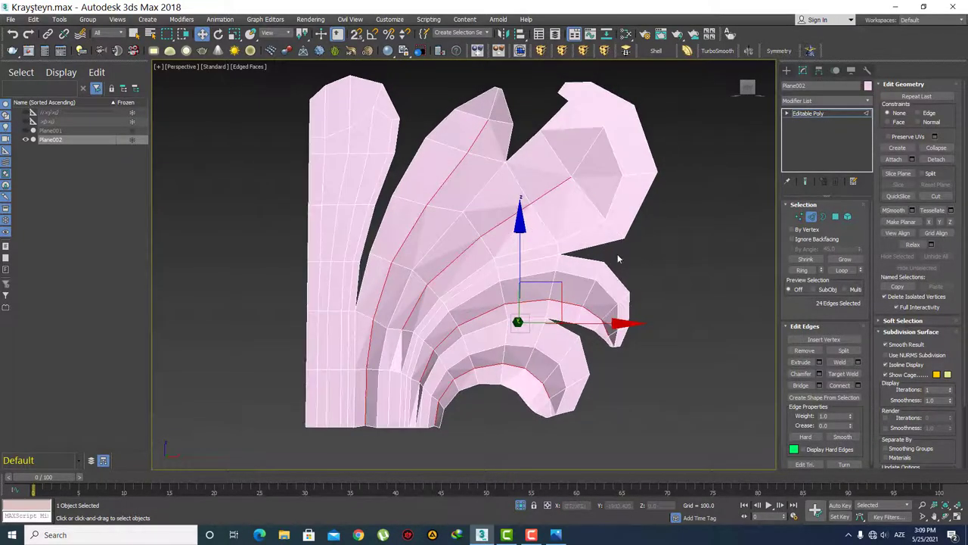
{"action": "mouse_move", "coordinate": [618, 259]}
{"action": "middle_mouse_down", "text": "alt"}
{"action": "mouse_move", "coordinate": [534, 262]}
{"action": "mouse_move", "coordinate": [582, 250]}
{"action": "mouse_move", "coordinate": [579, 270]}
{"action": "middle_mouse_up", "text": "alt"}
{"action": "scroll", "coordinate": [564, 268], "scroll_direction": "up", "scroll_amount": 3}
{"action": "scroll", "coordinate": [582, 251], "scroll_direction": "down", "scroll_amount": 3}
Step: Select the edge loops along the middle curl and the lower curl
{"action": "key", "text": "2"}
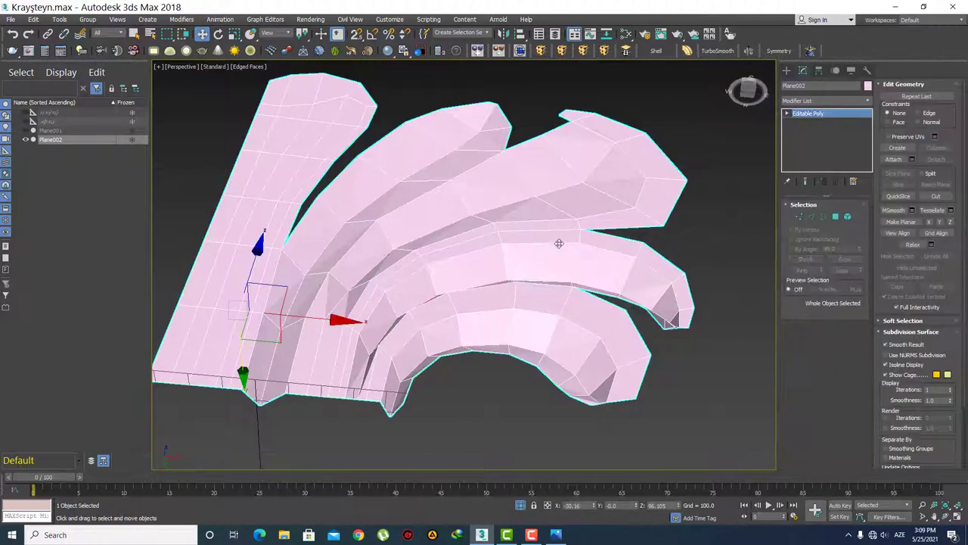
{"action": "key", "text": "2"}
{"action": "left_click", "coordinate": [552, 243]}
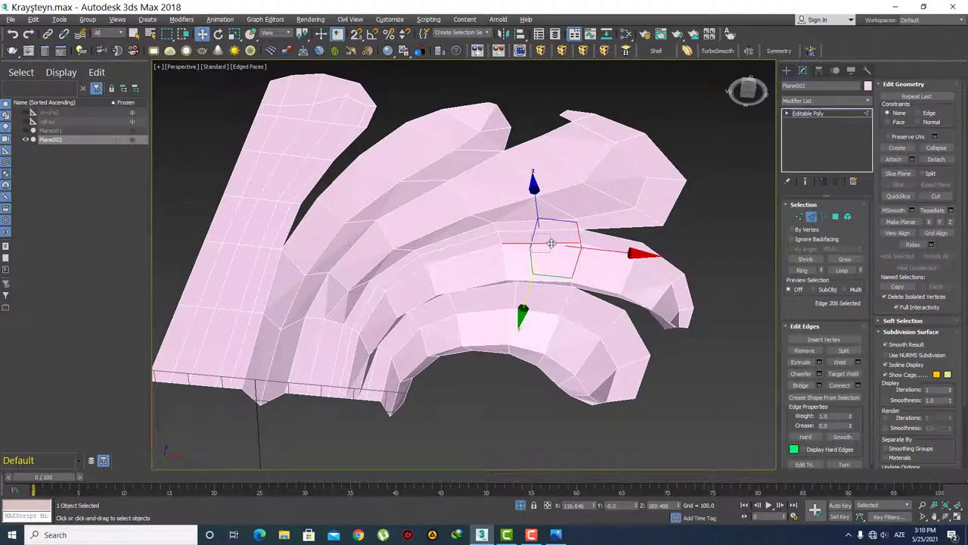
{"action": "double_click", "coordinate": [556, 243]}
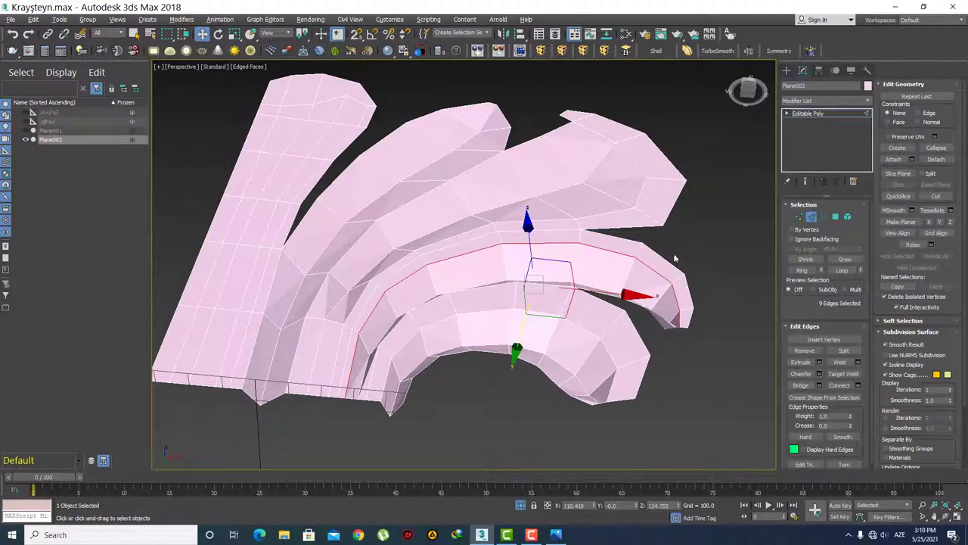
{"action": "middle_click_drag", "start_coordinate": [675, 258], "coordinate": [649, 276], "text": "alt"}
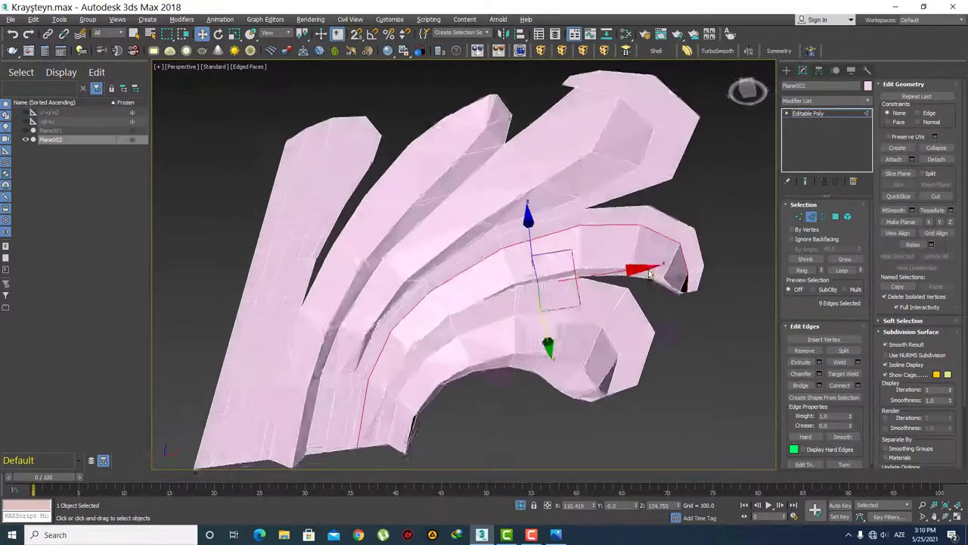
{"action": "double_click", "coordinate": [608, 346], "text": "ctrl"}
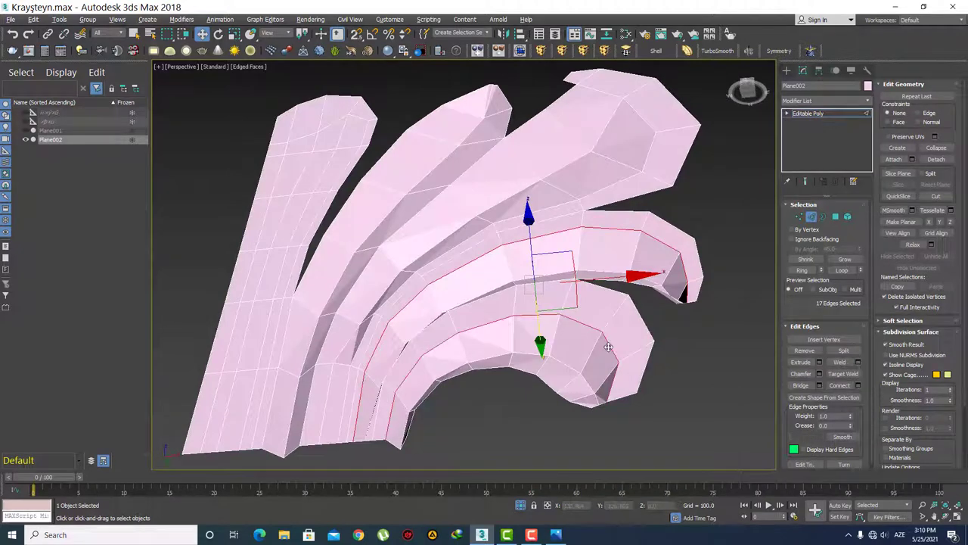
{"action": "mouse_move", "coordinate": [588, 352]}
{"action": "middle_mouse_down", "text": "alt"}
{"action": "mouse_move", "coordinate": [617, 262]}
{"action": "mouse_move", "coordinate": [476, 309]}
{"action": "mouse_move", "coordinate": [562, 277]}
{"action": "middle_mouse_up", "text": "alt"}
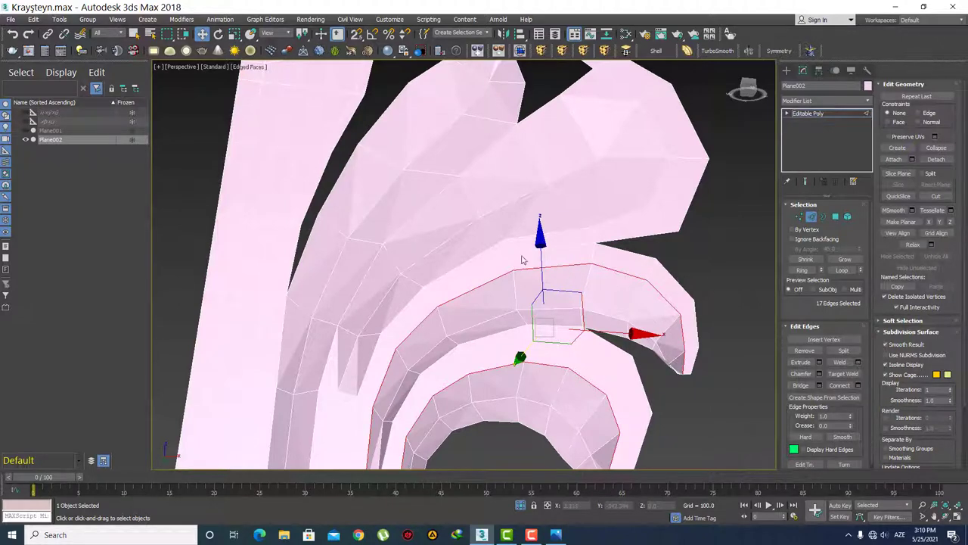
{"action": "scroll", "coordinate": [524, 260], "scroll_direction": "down", "scroll_amount": 5}
{"action": "scroll", "coordinate": [514, 264], "scroll_direction": "up", "scroll_amount": 2}
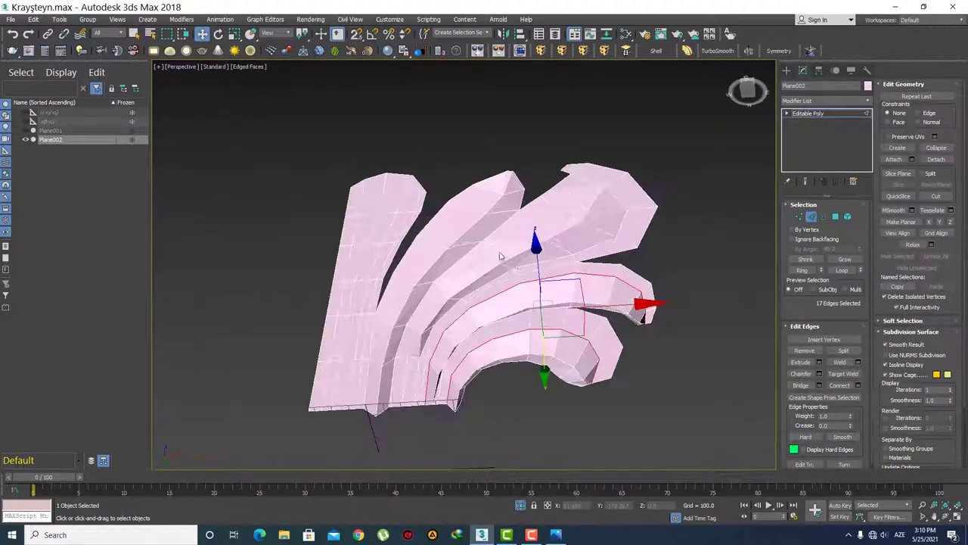
Step: Add the upper finger's edge loop and pick the vertex near its tip
{"action": "left_click", "coordinate": [601, 246], "text": "ctrl"}
{"action": "double_click", "coordinate": [602, 244], "text": "ctrl"}
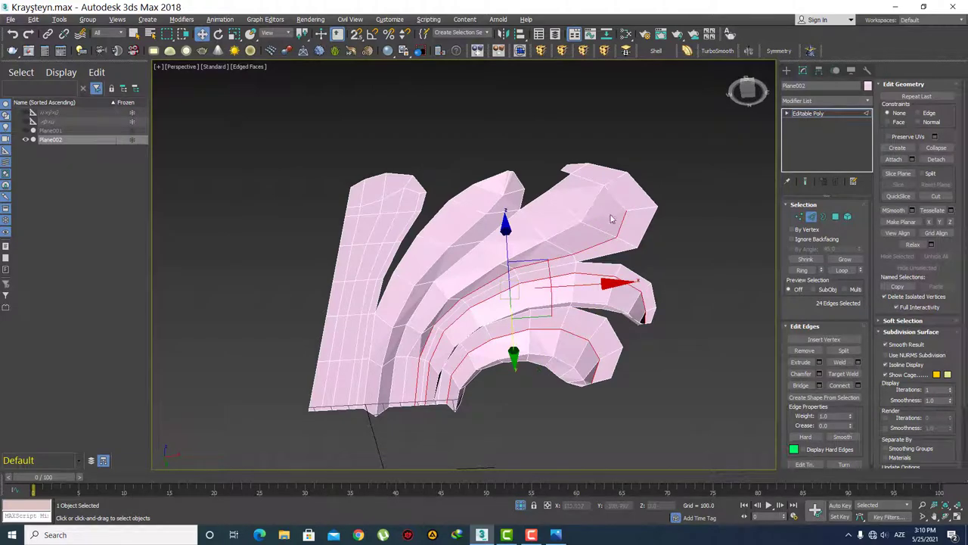
{"action": "scroll", "coordinate": [633, 214], "scroll_direction": "up", "scroll_amount": 6}
{"action": "key", "text": "1"}
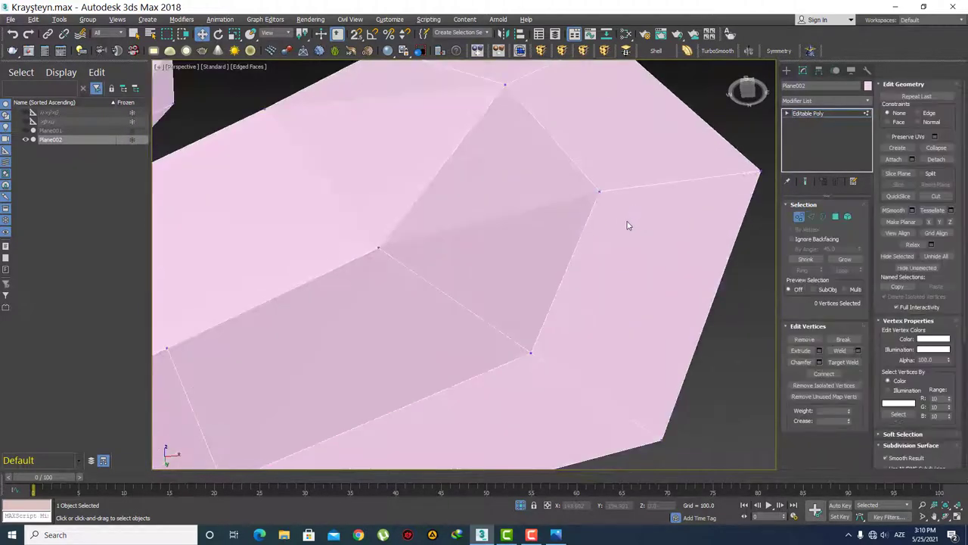
{"action": "left_click_drag", "start_coordinate": [627, 220], "coordinate": [583, 182]}
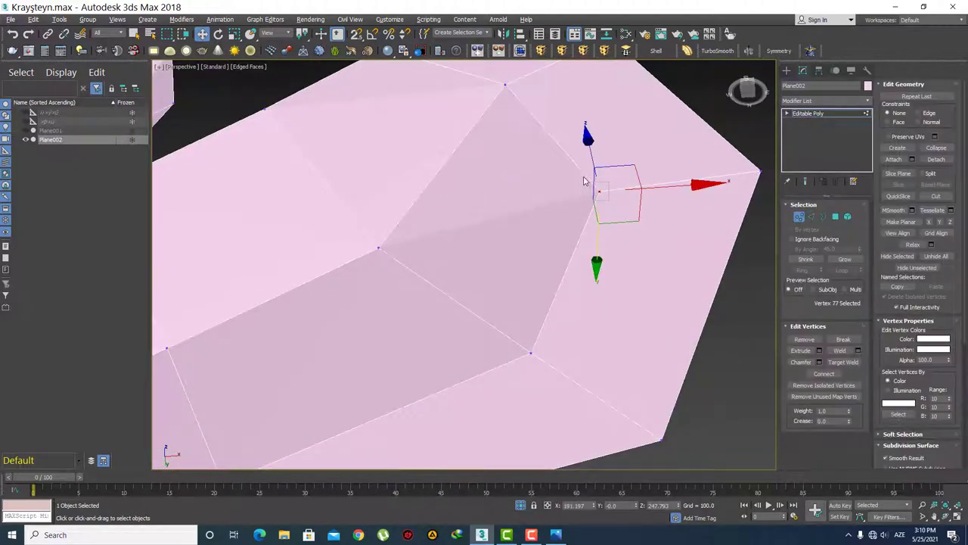
{"action": "scroll", "coordinate": [592, 221], "scroll_direction": "down", "scroll_amount": 3}
{"action": "scroll", "coordinate": [606, 227], "scroll_direction": "down", "scroll_amount": 2}
Step: Add two more edges along the finger tip, bringing the selection to 26 edges
{"action": "key", "text": "2"}
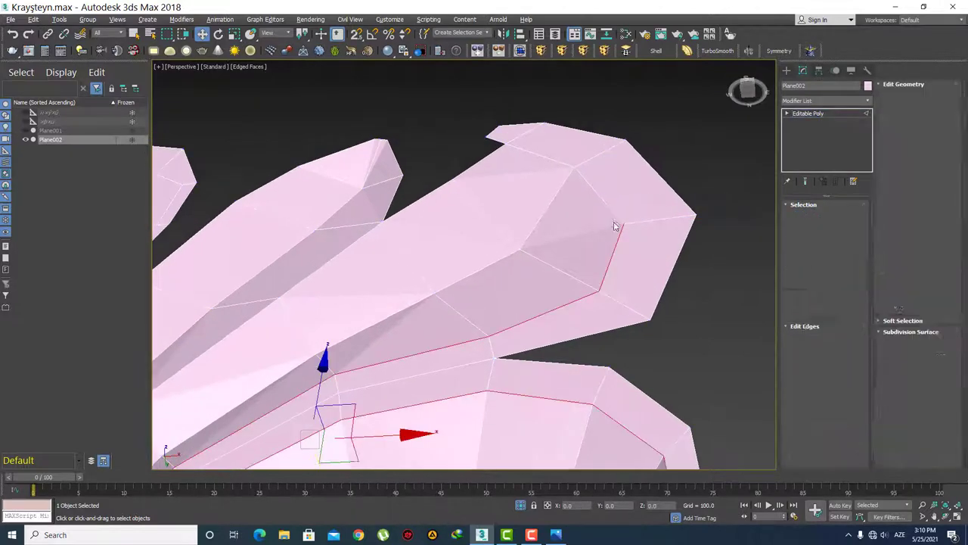
{"action": "left_click", "coordinate": [598, 195], "text": "ctrl"}
{"action": "left_click", "coordinate": [531, 161], "text": "ctrl"}
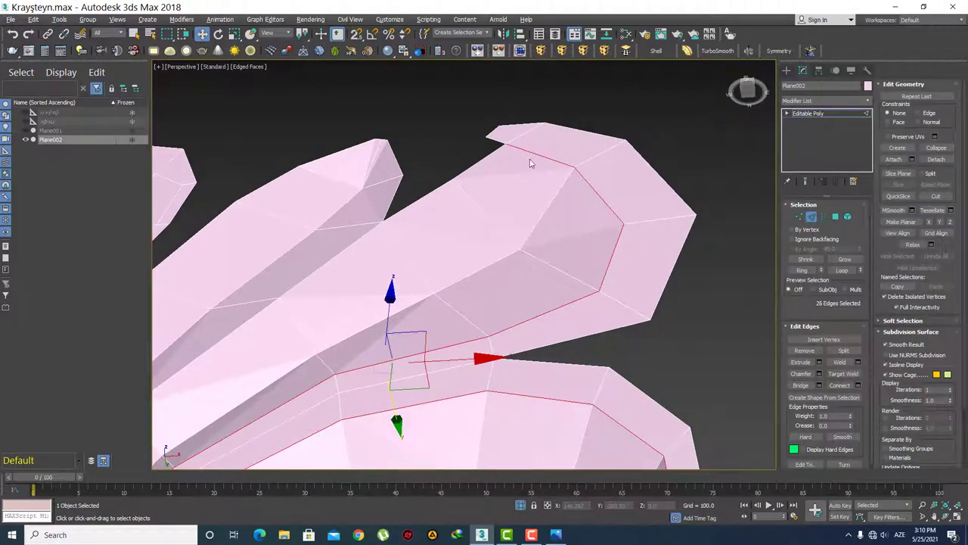
{"action": "scroll", "coordinate": [531, 161], "scroll_direction": "down", "scroll_amount": 5}
{"action": "mouse_move", "coordinate": [484, 227]}
{"action": "middle_mouse_down", "text": "alt"}
{"action": "mouse_move", "coordinate": [569, 283]}
{"action": "mouse_move", "coordinate": [563, 205]}
{"action": "middle_mouse_up", "text": "alt"}
{"action": "middle_click_drag", "start_coordinate": [566, 164], "coordinate": [563, 242], "text": "alt"}
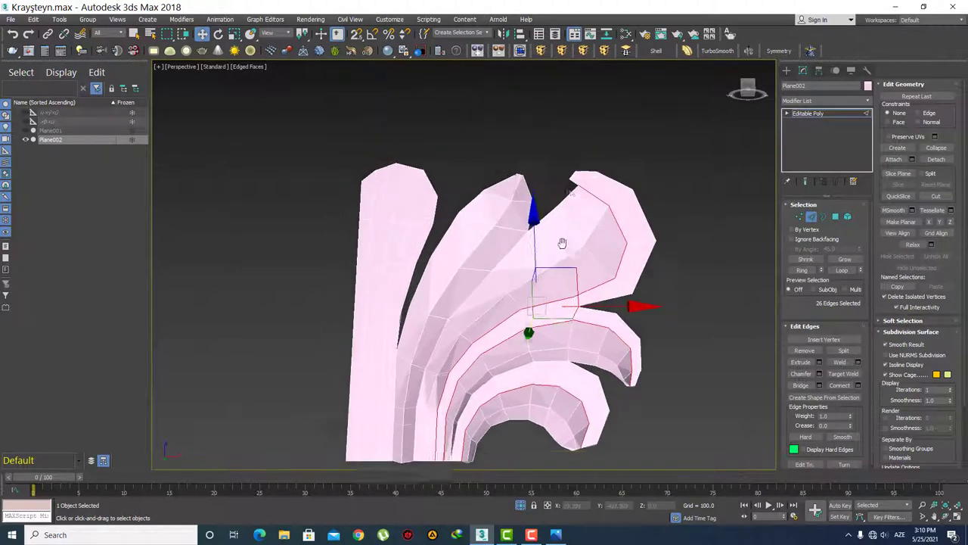
{"action": "scroll", "coordinate": [567, 227], "scroll_direction": "up", "scroll_amount": 5}
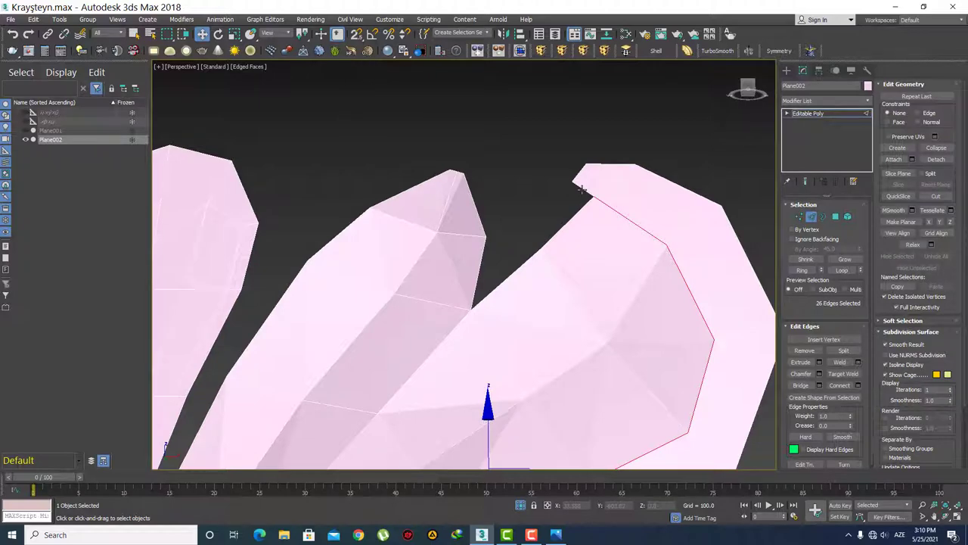
Step: Deselect the extra edges near the base, leaving 21 fold-edge loops selected
{"action": "key", "text": "z"}
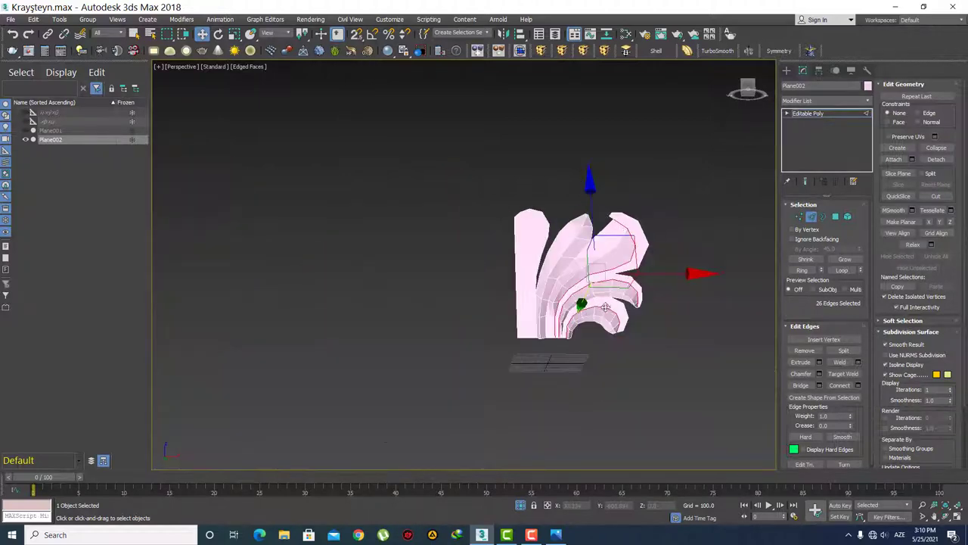
{"action": "scroll", "coordinate": [605, 264], "scroll_direction": "up", "scroll_amount": 5}
{"action": "middle_click_drag", "start_coordinate": [605, 265], "coordinate": [650, 318], "text": "alt"}
{"action": "scroll", "coordinate": [681, 365], "scroll_direction": "up", "scroll_amount": 3}
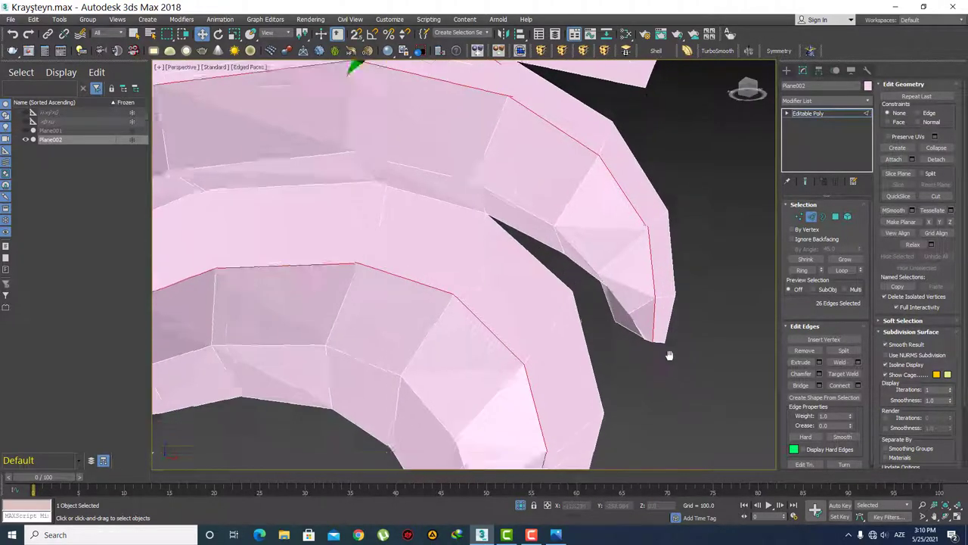
{"action": "middle_click_drag", "start_coordinate": [680, 364], "coordinate": [655, 345], "text": "alt"}
{"action": "mouse_move", "coordinate": [594, 274]}
{"action": "middle_mouse_down", "text": "alt"}
{"action": "mouse_move", "coordinate": [595, 255]}
{"action": "mouse_move", "coordinate": [450, 223]}
{"action": "mouse_move", "coordinate": [566, 307]}
{"action": "mouse_move", "coordinate": [440, 278]}
{"action": "mouse_move", "coordinate": [473, 362]}
{"action": "middle_mouse_up", "text": "alt"}
{"action": "scroll", "coordinate": [440, 277], "scroll_direction": "up", "scroll_amount": 3}
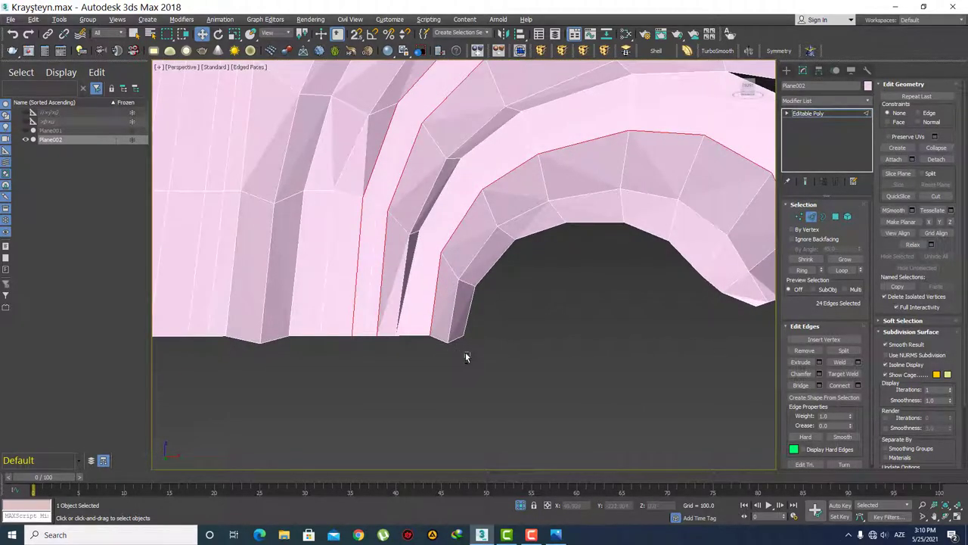
{"action": "left_click_drag", "start_coordinate": [452, 355], "coordinate": [335, 305], "text": "alt"}
Step: Nudge the 21 fold loops slightly along Y, then check the result in Top view
{"action": "mouse_move", "coordinate": [335, 305]}
{"action": "middle_mouse_down", "text": "alt"}
{"action": "mouse_move", "coordinate": [401, 363]}
{"action": "mouse_move", "coordinate": [427, 281]}
{"action": "mouse_move", "coordinate": [488, 250]}
{"action": "middle_mouse_up", "text": "alt"}
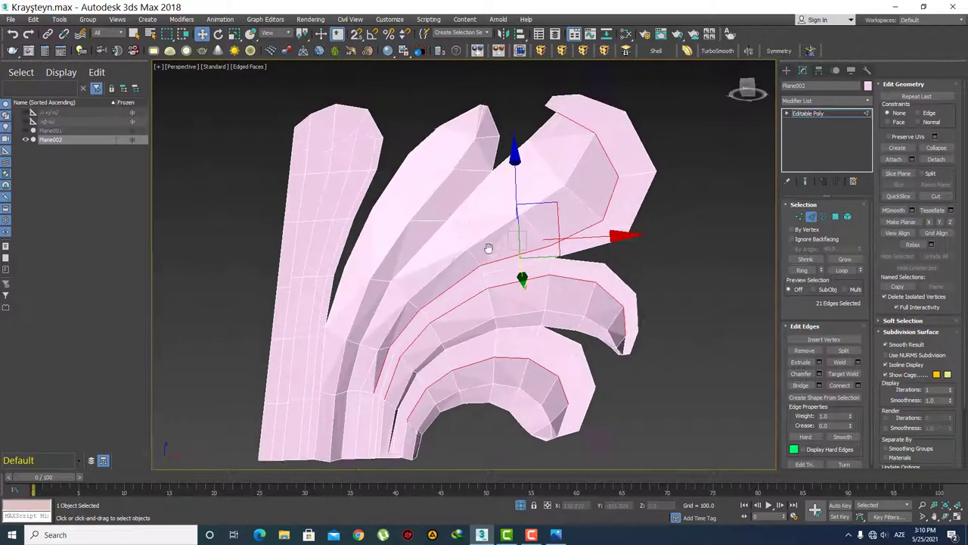
{"action": "scroll", "coordinate": [519, 258], "scroll_direction": "up", "scroll_amount": 2}
{"action": "scroll", "coordinate": [552, 305], "scroll_direction": "up", "scroll_amount": 2}
{"action": "scroll", "coordinate": [552, 305], "scroll_direction": "down", "scroll_amount": 3}
{"action": "mouse_move", "coordinate": [541, 307]}
{"action": "middle_mouse_down", "text": "alt"}
{"action": "mouse_move", "coordinate": [510, 249]}
{"action": "mouse_move", "coordinate": [526, 225]}
{"action": "middle_mouse_up", "text": "alt"}
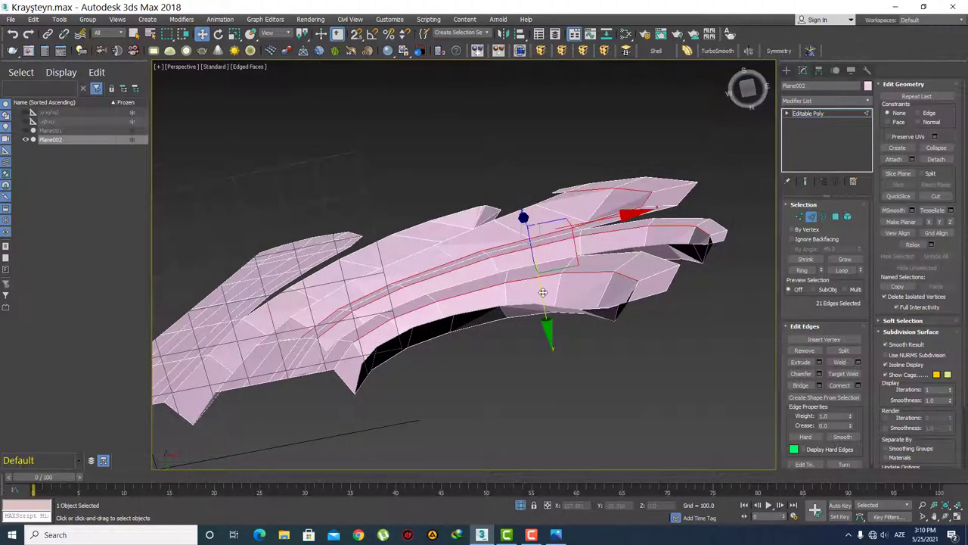
{"action": "left_click_drag", "start_coordinate": [541, 291], "coordinate": [540, 281]}
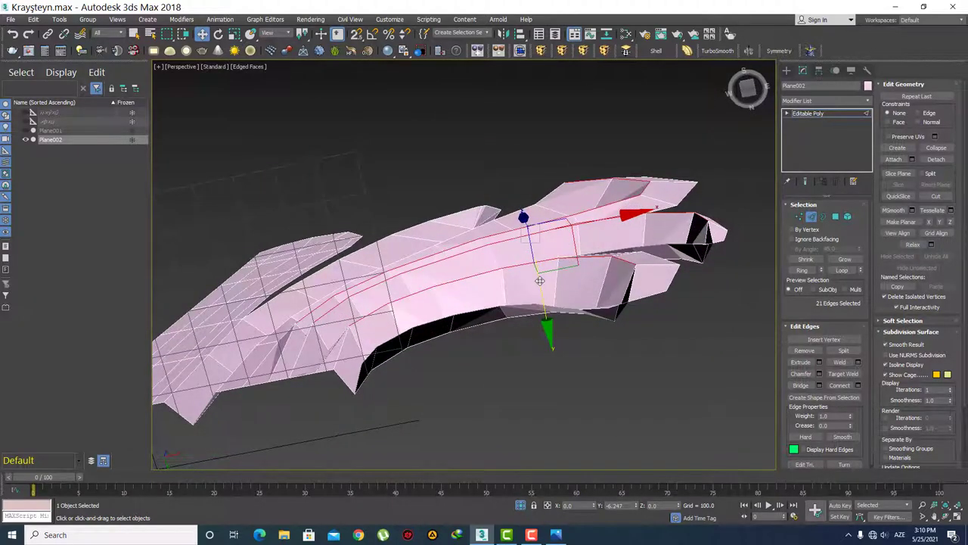
{"action": "middle_click_drag", "start_coordinate": [539, 281], "coordinate": [553, 362], "text": "alt"}
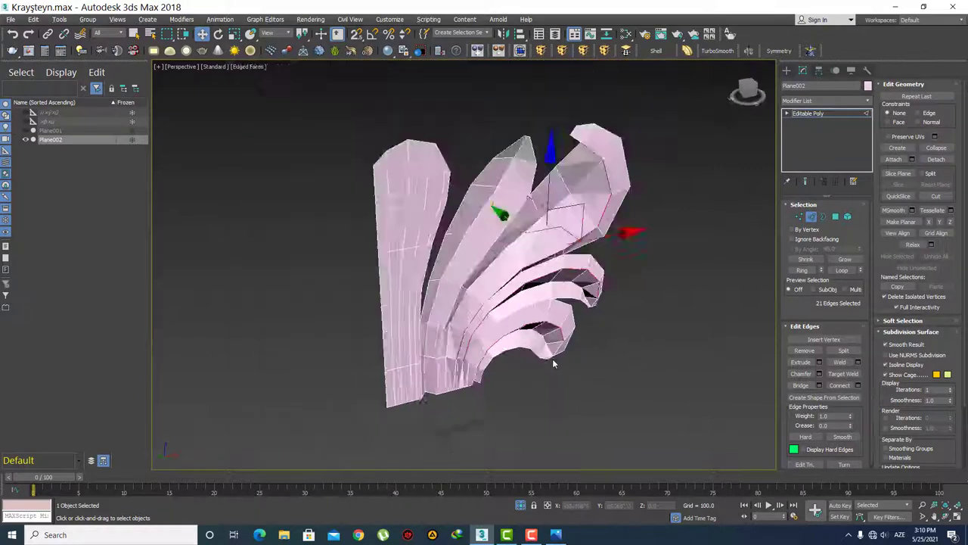
{"action": "key", "text": "t"}
{"action": "mouse_move", "coordinate": [555, 320]}
{"action": "middle_mouse_down"}
{"action": "mouse_move", "coordinate": [659, 320]}
{"action": "mouse_move", "coordinate": [606, 320]}
{"action": "middle_mouse_up"}
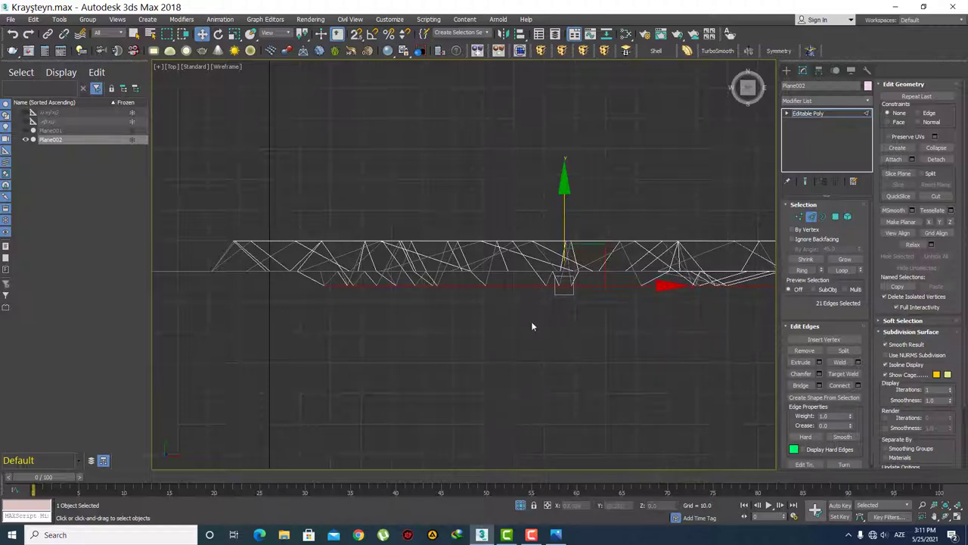
Step: Return to the shaded Perspective view in Select mode and pan to the left stalk's top
{"action": "mouse_move", "coordinate": [533, 327]}
{"action": "middle_mouse_down"}
{"action": "mouse_move", "coordinate": [509, 365]}
{"action": "mouse_move", "coordinate": [538, 298]}
{"action": "mouse_move", "coordinate": [569, 277]}
{"action": "mouse_move", "coordinate": [580, 238]}
{"action": "mouse_move", "coordinate": [530, 189]}
{"action": "mouse_move", "coordinate": [497, 190]}
{"action": "mouse_move", "coordinate": [519, 252]}
{"action": "mouse_move", "coordinate": [507, 256]}
{"action": "middle_mouse_up"}
{"action": "key", "text": "p"}
{"action": "key", "text": "q"}
{"action": "scroll", "coordinate": [569, 278], "scroll_direction": "up", "scroll_amount": 5}
{"action": "scroll", "coordinate": [587, 262], "scroll_direction": "down", "scroll_amount": 5}
{"action": "scroll", "coordinate": [484, 190], "scroll_direction": "up", "scroll_amount": 4}
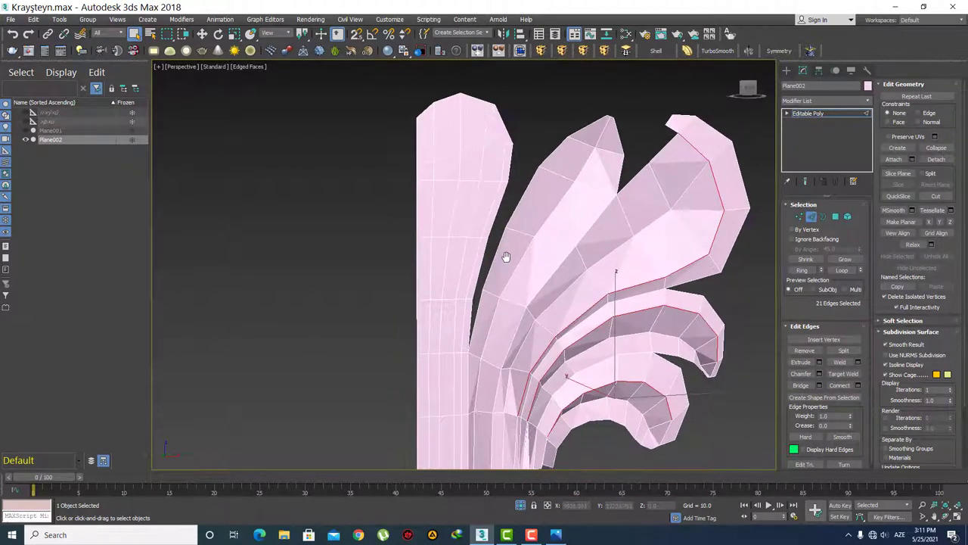
{"action": "scroll", "coordinate": [510, 220], "scroll_direction": "up", "scroll_amount": 3}
{"action": "scroll", "coordinate": [518, 220], "scroll_direction": "up", "scroll_amount": 3}
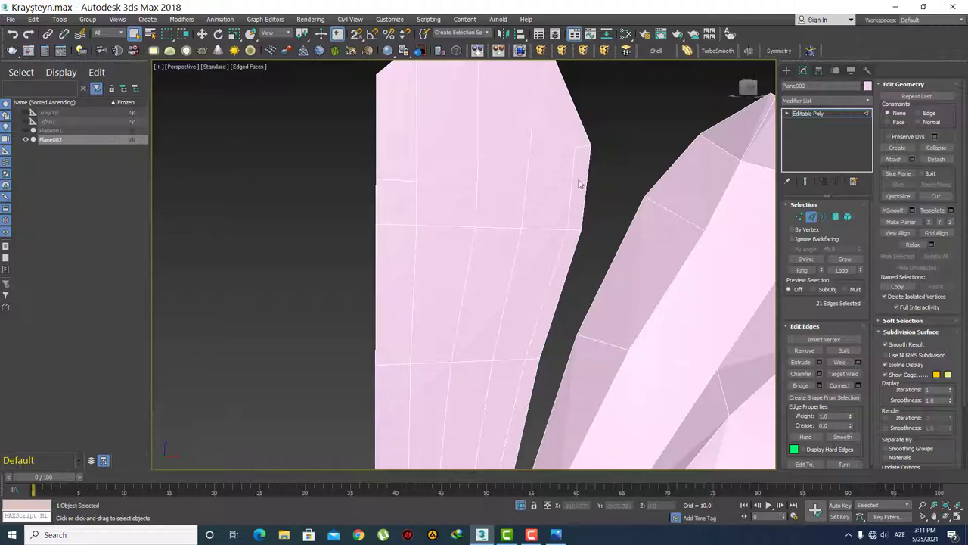
{"action": "middle_click_drag", "start_coordinate": [579, 184], "coordinate": [497, 273]}
Step: At Polygon level, select six polygons across the stalk's hooked top and inner side
{"action": "key", "text": "4"}
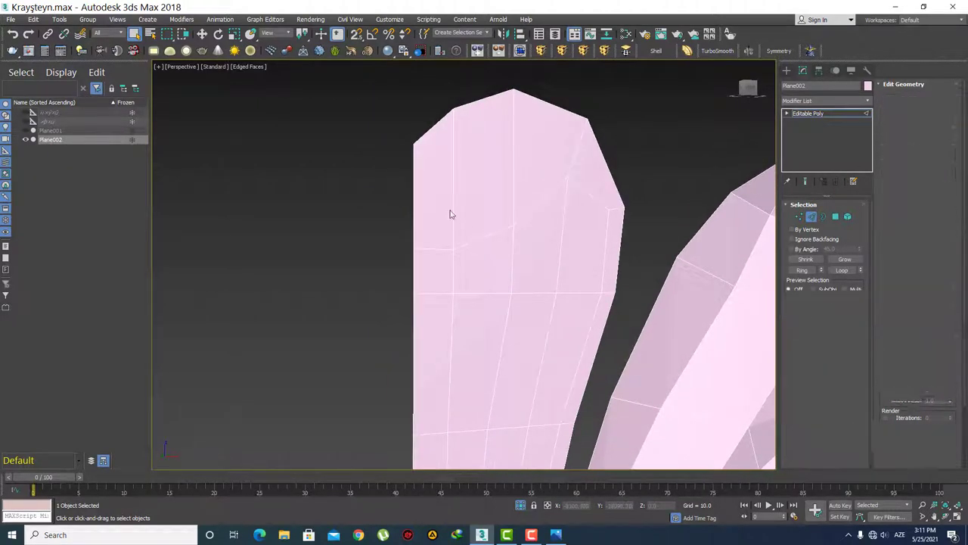
{"action": "left_click", "coordinate": [446, 203]}
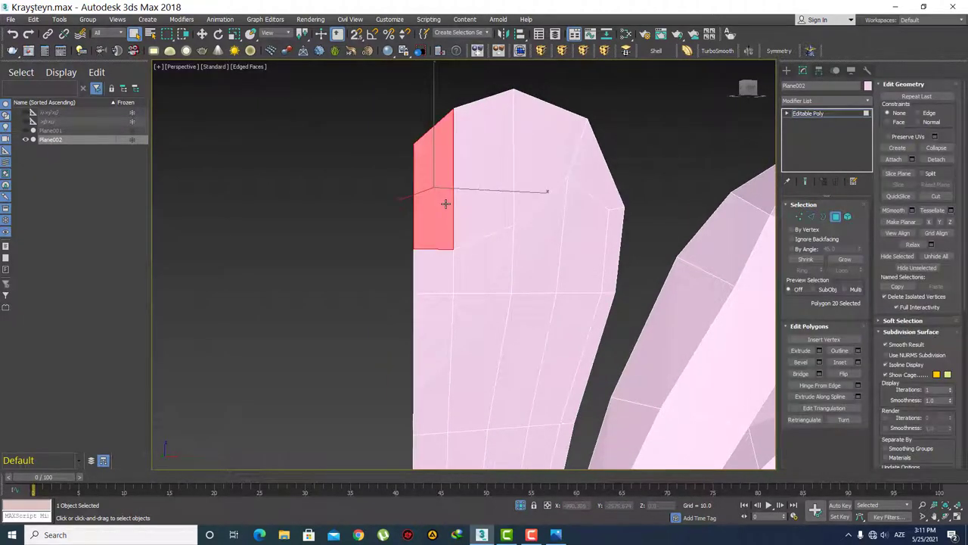
{"action": "left_click", "coordinate": [501, 171], "text": "ctrl"}
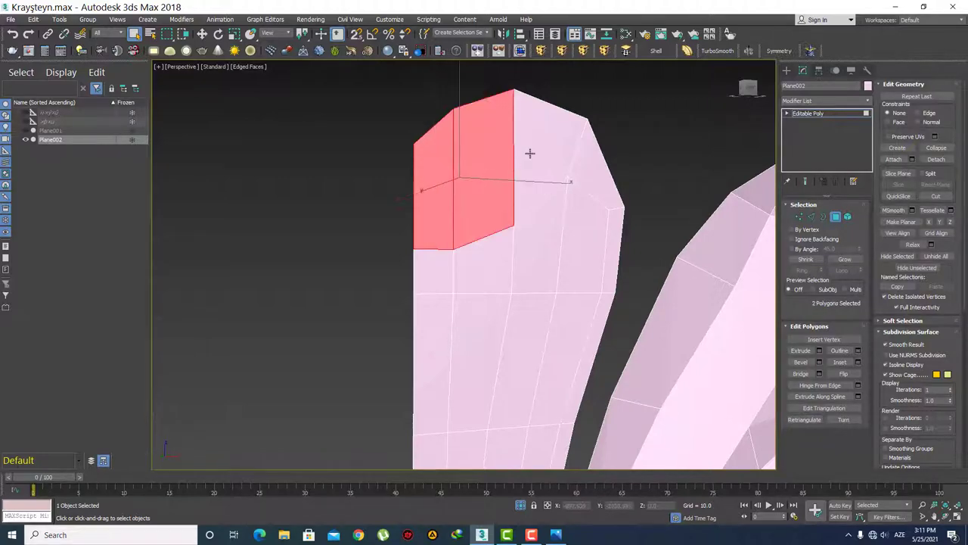
{"action": "left_click", "coordinate": [582, 163], "text": "ctrl"}
{"action": "left_click", "coordinate": [594, 186], "text": "ctrl"}
{"action": "left_click", "coordinate": [610, 231], "text": "ctrl"}
{"action": "scroll", "coordinate": [625, 357], "scroll_direction": "down", "scroll_amount": 5}
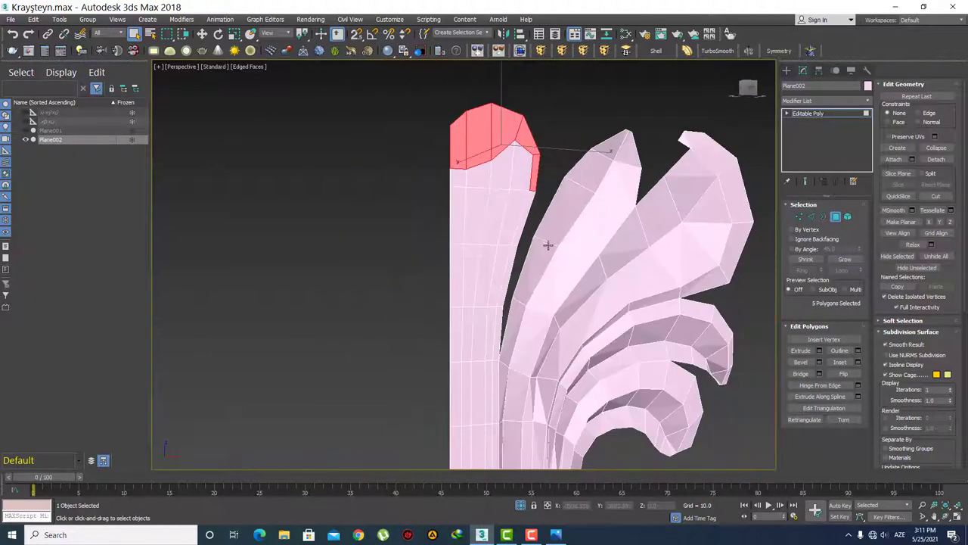
{"action": "left_click", "coordinate": [525, 214], "text": "ctrl"}
{"action": "middle_click_drag", "start_coordinate": [540, 270], "coordinate": [545, 224]}
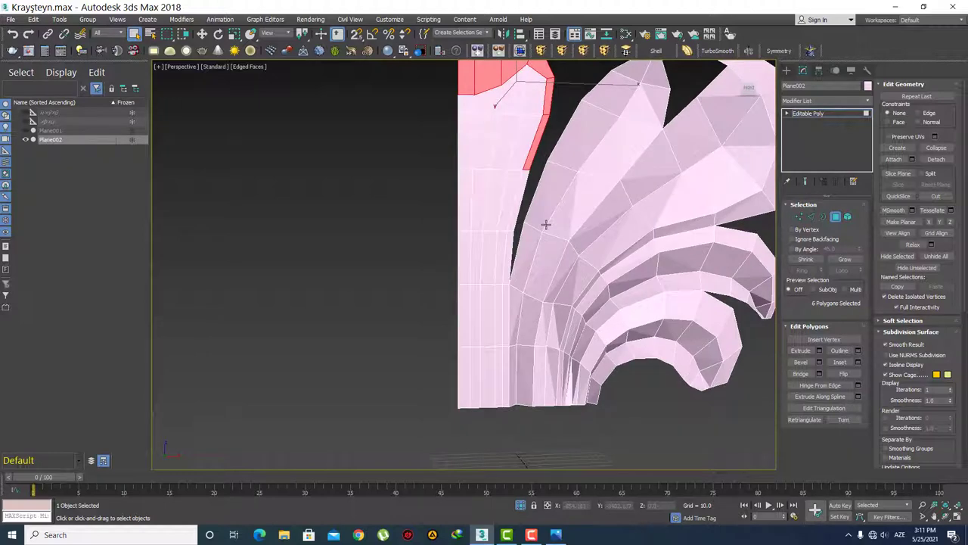
Step: In Front view, extend the polygon strip down the stalk's inner edge, dropping the lowest face
{"action": "key", "text": "f"}
{"action": "middle_click_drag", "start_coordinate": [473, 212], "coordinate": [519, 292]}
{"action": "scroll", "coordinate": [519, 292], "scroll_direction": "up", "scroll_amount": 2}
{"action": "scroll", "coordinate": [493, 240], "scroll_direction": "up", "scroll_amount": 2}
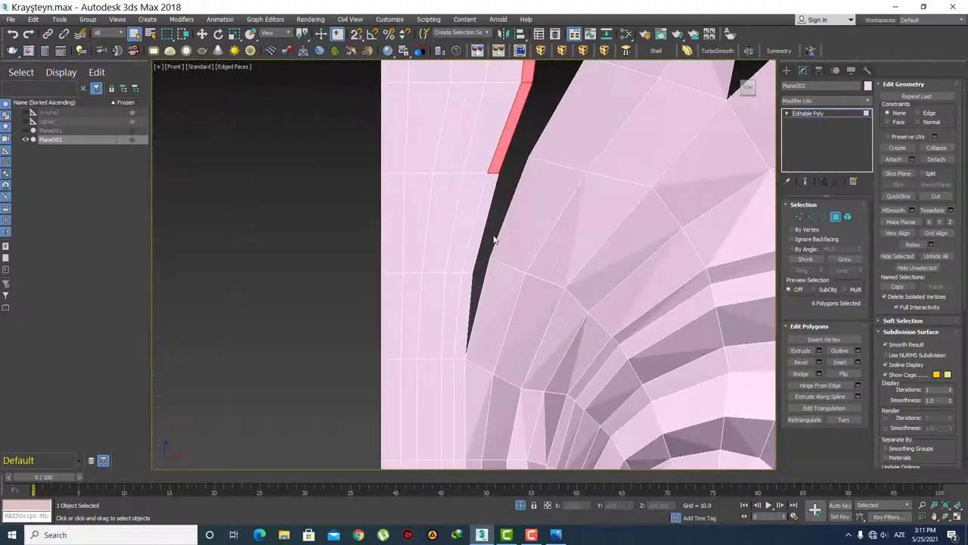
{"action": "left_click", "coordinate": [482, 221], "text": "ctrl"}
{"action": "scroll", "coordinate": [458, 223], "scroll_direction": "down", "scroll_amount": 2}
{"action": "left_click", "coordinate": [440, 219], "text": "ctrl"}
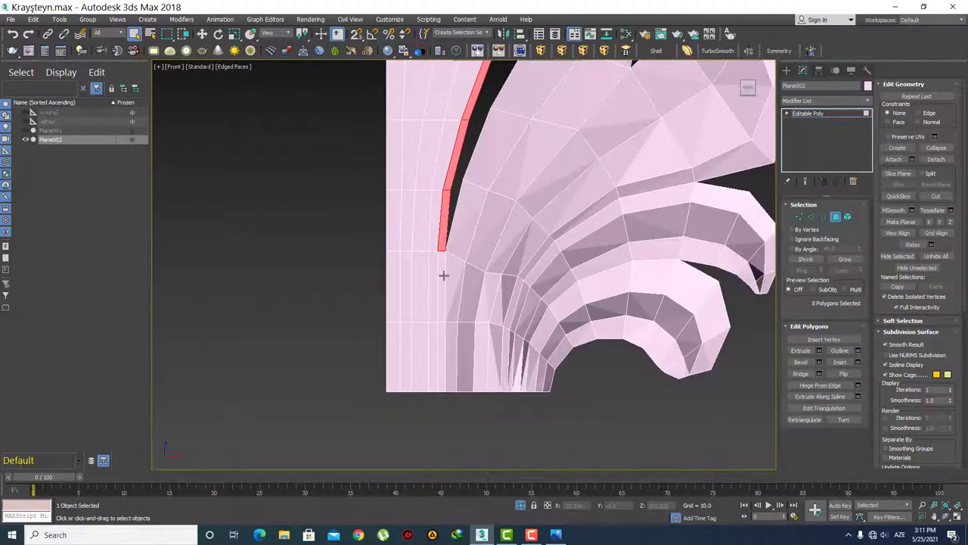
{"action": "left_click", "coordinate": [439, 277], "text": "ctrl"}
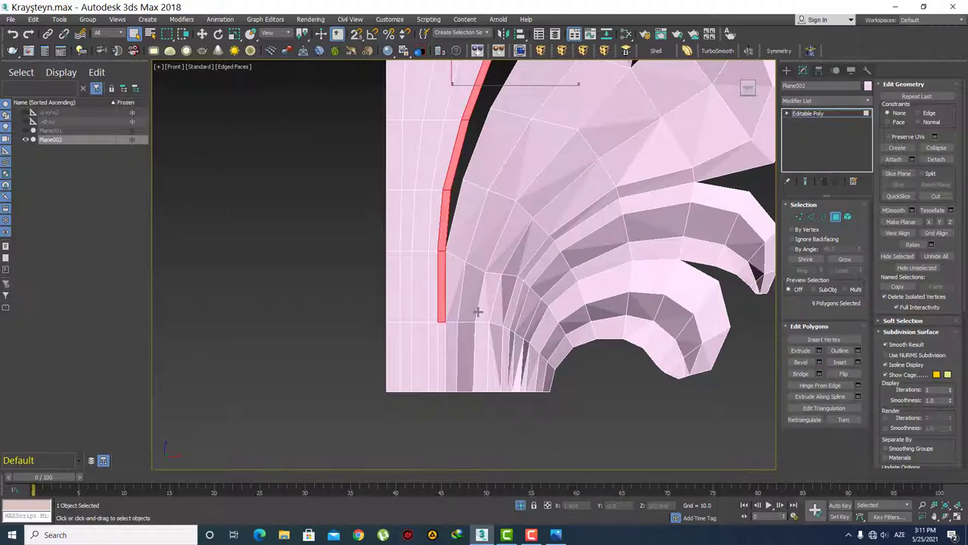
{"action": "left_click", "coordinate": [443, 295], "text": "alt"}
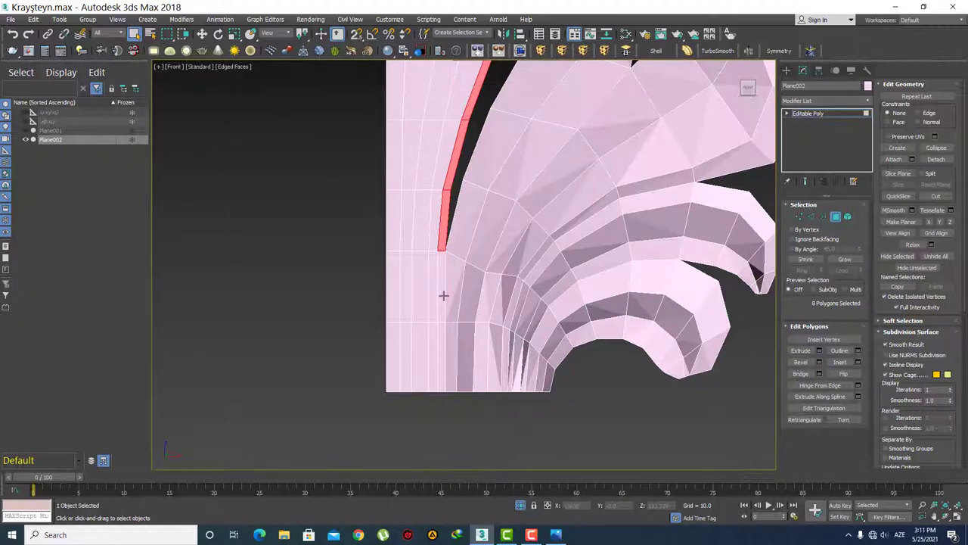
{"action": "mouse_move", "coordinate": [443, 295]}
{"action": "middle_mouse_down"}
{"action": "mouse_move", "coordinate": [443, 339]}
{"action": "mouse_move", "coordinate": [432, 287]}
{"action": "mouse_move", "coordinate": [498, 320]}
{"action": "mouse_move", "coordinate": [471, 310]}
{"action": "mouse_move", "coordinate": [446, 273]}
{"action": "mouse_move", "coordinate": [421, 260]}
{"action": "mouse_move", "coordinate": [432, 231]}
{"action": "mouse_move", "coordinate": [456, 255]}
{"action": "mouse_move", "coordinate": [452, 359]}
{"action": "mouse_move", "coordinate": [436, 287]}
{"action": "middle_mouse_up"}
{"action": "key", "text": "p"}
Step: Add two lower polygons to complete the ten-polygon strip and nudge it slightly sideways
{"action": "left_click", "coordinate": [433, 295], "text": "ctrl"}
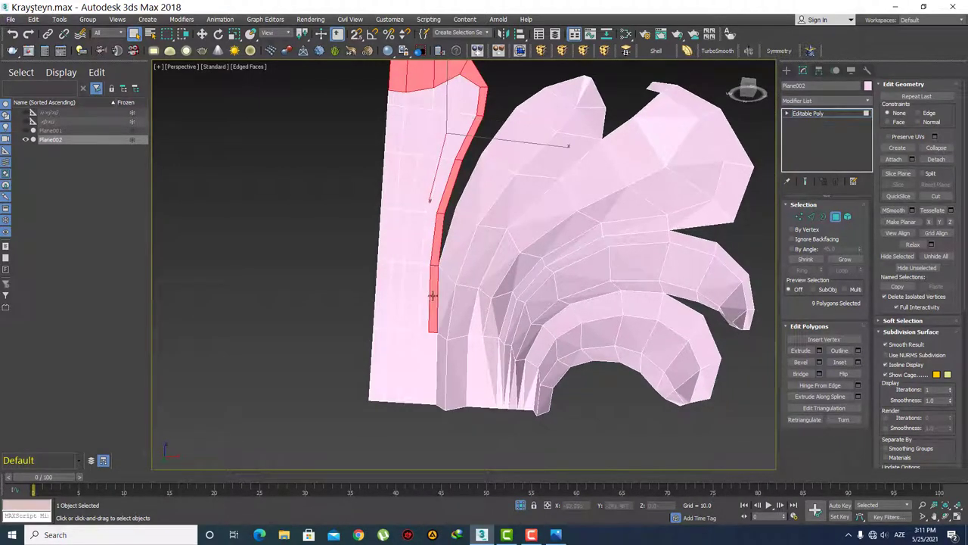
{"action": "left_click", "coordinate": [430, 359], "text": "ctrl"}
{"action": "mouse_move", "coordinate": [430, 360]}
{"action": "middle_mouse_down", "text": "alt"}
{"action": "mouse_move", "coordinate": [444, 307]}
{"action": "mouse_move", "coordinate": [467, 307]}
{"action": "middle_mouse_up", "text": "alt"}
{"action": "key", "text": "w"}
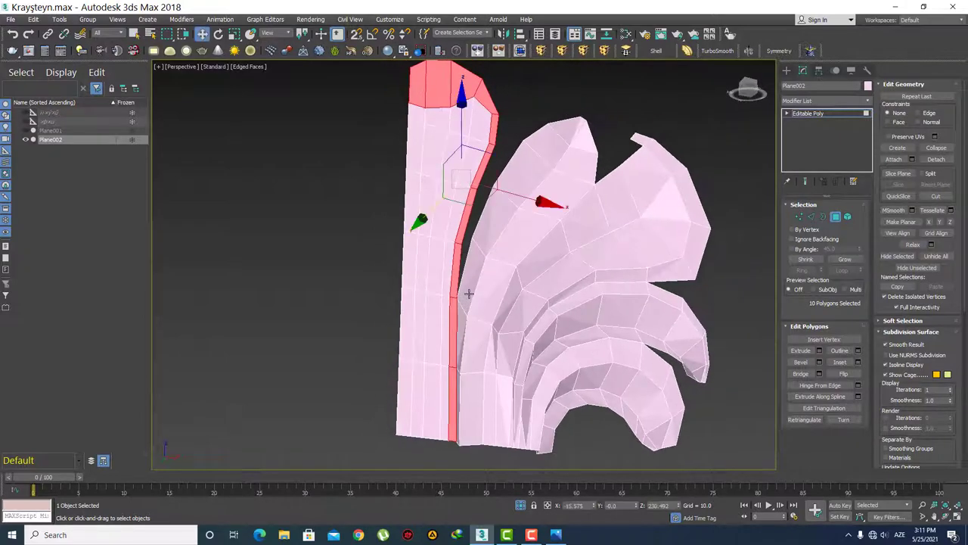
{"action": "left_click_drag", "start_coordinate": [421, 219], "coordinate": [426, 216]}
{"action": "middle_click_drag", "start_coordinate": [427, 216], "coordinate": [508, 327], "text": "alt"}
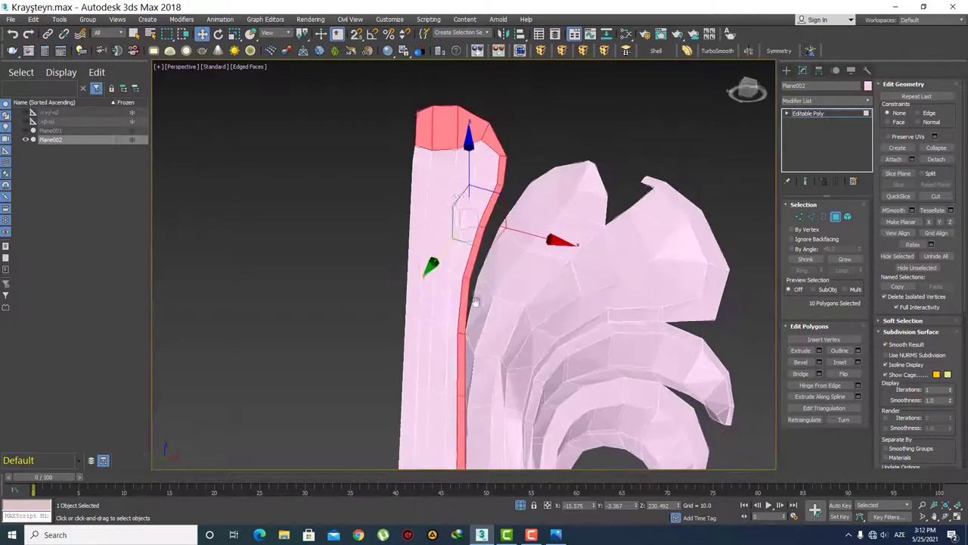
Step: Cancel a trial extrude and remove the two lowest polygons from the strip
{"action": "left_click", "coordinate": [819, 352]}
{"action": "mouse_move", "coordinate": [761, 356]}
{"action": "middle_mouse_down", "text": "alt"}
{"action": "mouse_move", "coordinate": [482, 355]}
{"action": "mouse_move", "coordinate": [471, 338]}
{"action": "mouse_move", "coordinate": [494, 332]}
{"action": "mouse_move", "coordinate": [506, 344]}
{"action": "mouse_move", "coordinate": [504, 298]}
{"action": "middle_mouse_up", "text": "alt"}
{"action": "scroll", "coordinate": [507, 345], "scroll_direction": "up", "scroll_amount": 3}
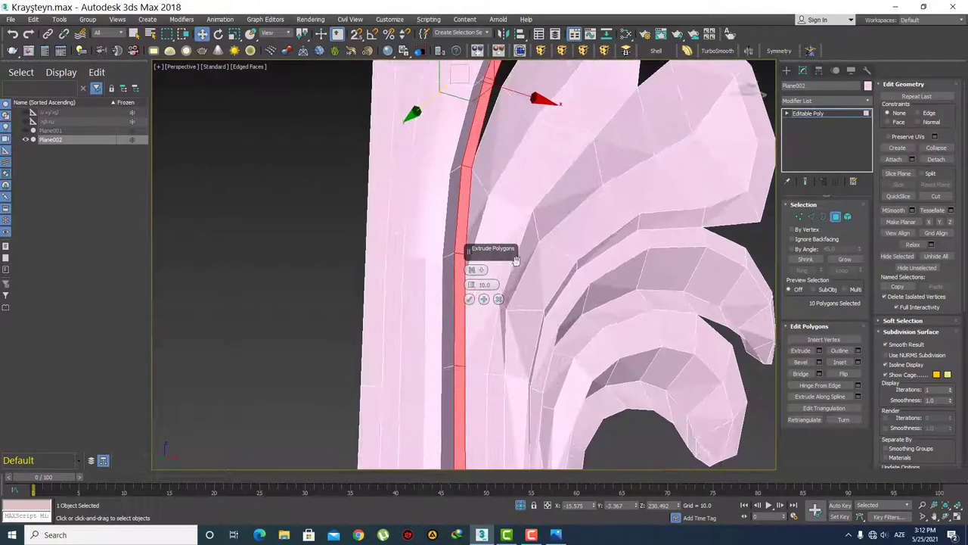
{"action": "left_click", "coordinate": [498, 300]}
{"action": "scroll", "coordinate": [464, 303], "scroll_direction": "down", "scroll_amount": 2}
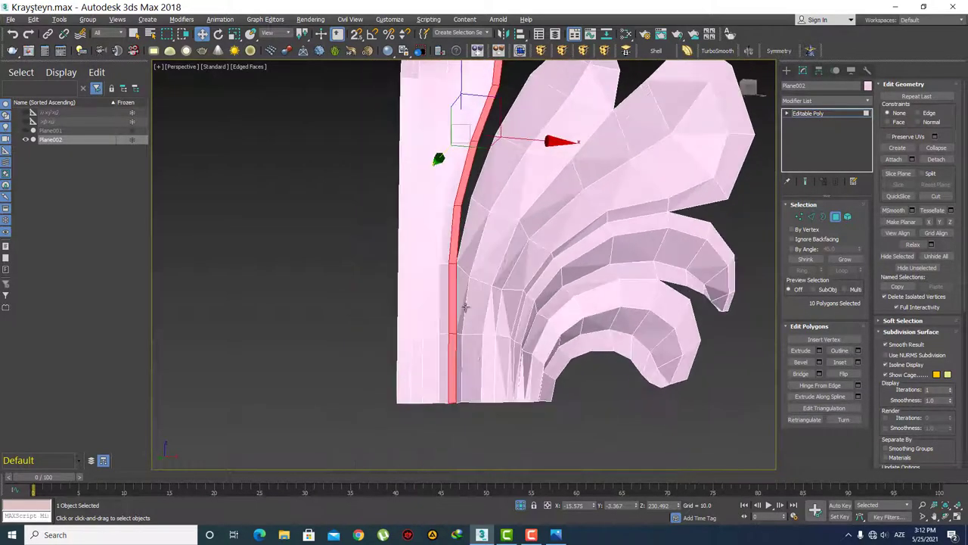
{"action": "scroll", "coordinate": [470, 291], "scroll_direction": "down", "scroll_amount": 2}
{"action": "left_click_drag", "start_coordinate": [428, 277], "coordinate": [423, 265], "text": "alt"}
{"action": "mouse_move", "coordinate": [408, 227]}
{"action": "middle_mouse_down", "text": "alt"}
{"action": "mouse_move", "coordinate": [507, 359]}
{"action": "mouse_move", "coordinate": [532, 279]}
{"action": "mouse_move", "coordinate": [540, 319]}
{"action": "middle_mouse_up", "text": "alt"}
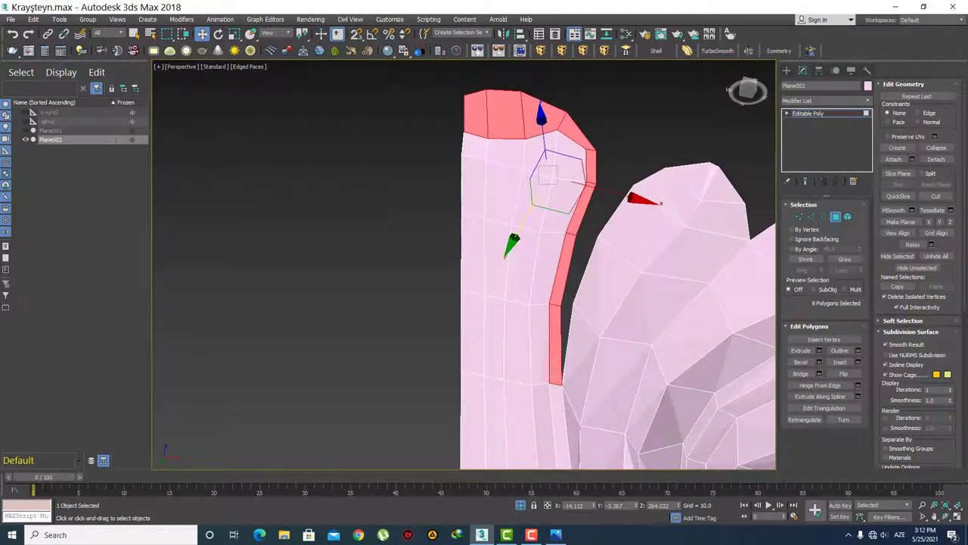
Step: Extrude the remaining eight polygons by 10.0 to form the rim, then go to Vertex level
{"action": "left_click", "coordinate": [819, 350]}
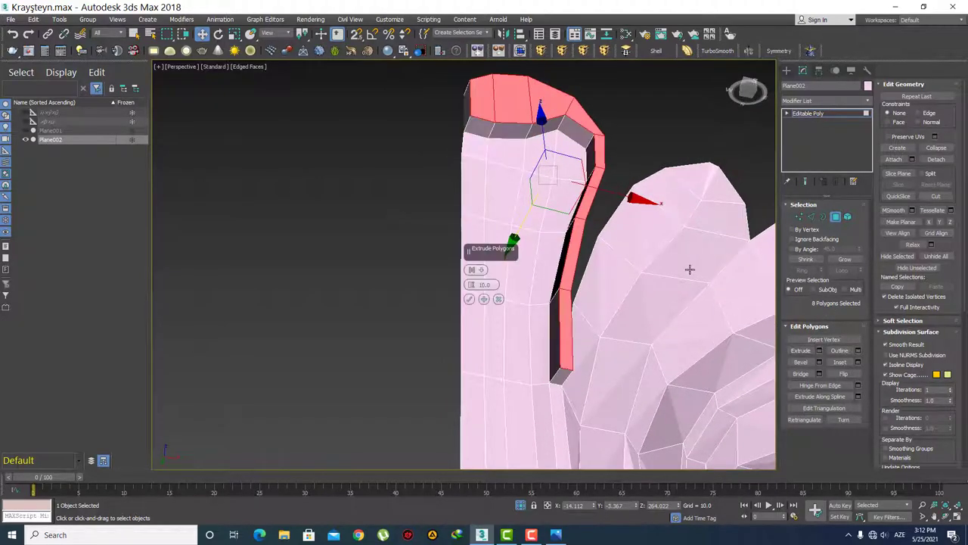
{"action": "mouse_move", "coordinate": [689, 268]}
{"action": "middle_mouse_down", "text": "alt"}
{"action": "mouse_move", "coordinate": [681, 243]}
{"action": "mouse_move", "coordinate": [668, 285]}
{"action": "middle_mouse_up", "text": "alt"}
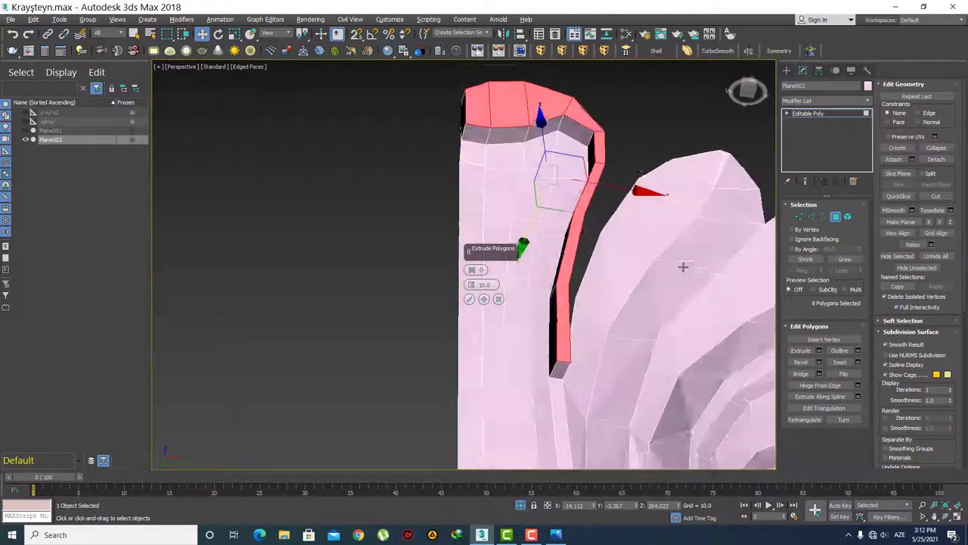
{"action": "left_click", "coordinate": [469, 299]}
{"action": "middle_click_drag", "start_coordinate": [561, 334], "coordinate": [519, 267], "text": "alt"}
{"action": "scroll", "coordinate": [484, 303], "scroll_direction": "up", "scroll_amount": 2}
{"action": "key", "text": "1"}
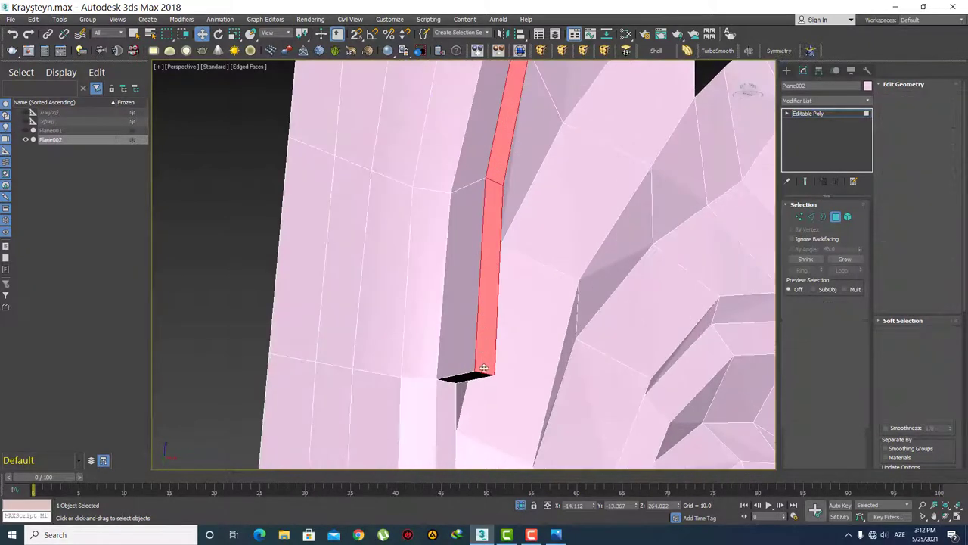
{"action": "mouse_move", "coordinate": [484, 303]}
{"action": "middle_mouse_down", "text": "alt"}
{"action": "mouse_move", "coordinate": [566, 290]}
{"action": "mouse_move", "coordinate": [495, 315]}
{"action": "mouse_move", "coordinate": [601, 287]}
{"action": "middle_mouse_up", "text": "alt"}
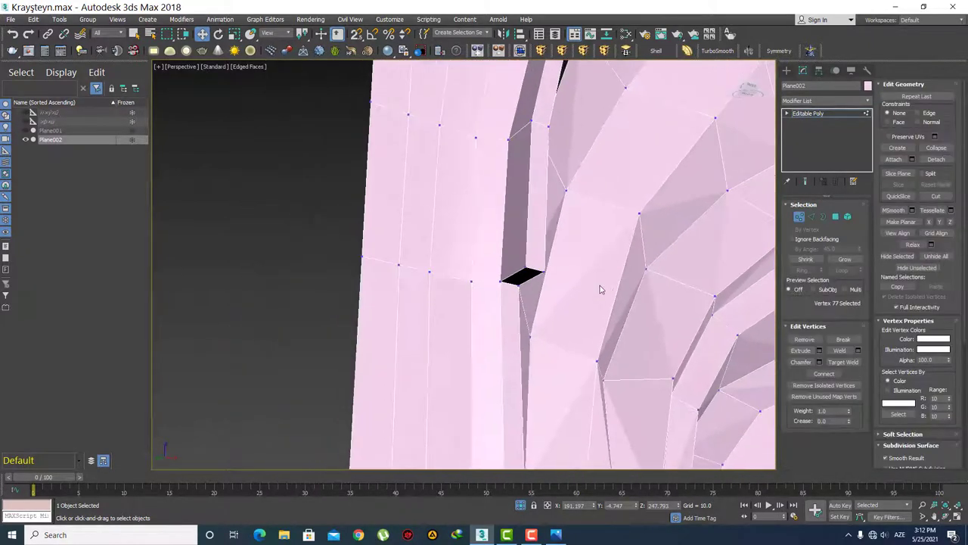
Step: Target Weld the loose vertex at the strip's bottom onto its neighbour to close the hole
{"action": "left_click", "coordinate": [840, 364]}
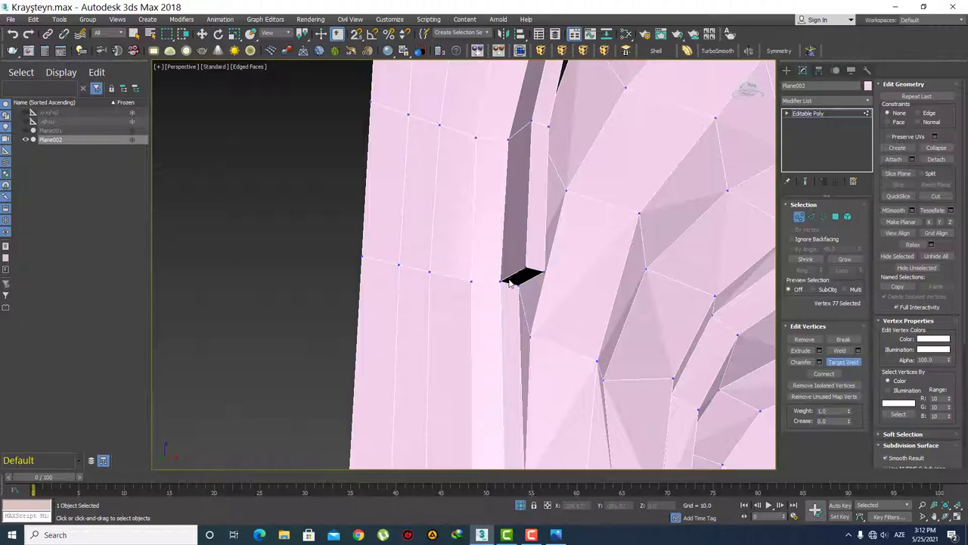
{"action": "left_click", "coordinate": [500, 282]}
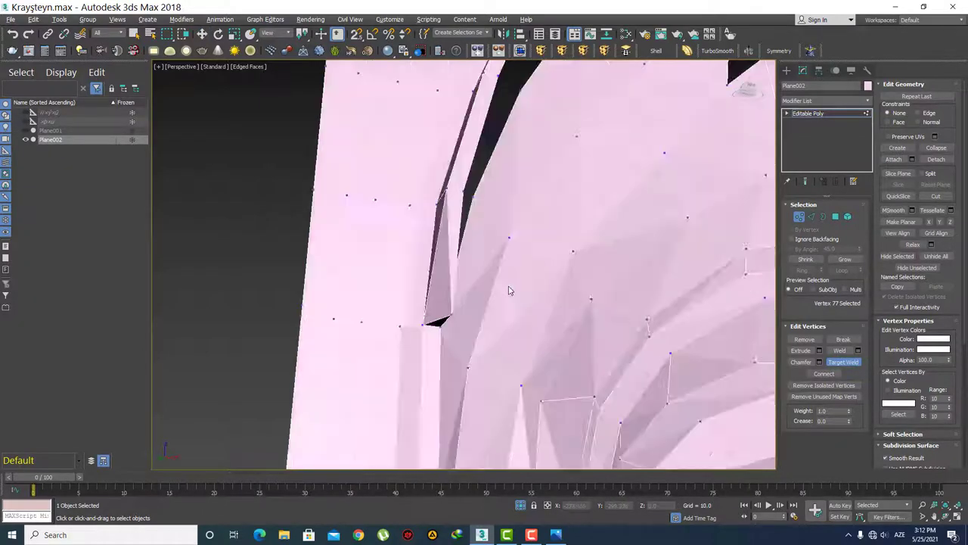
{"action": "mouse_move", "coordinate": [507, 287]}
{"action": "middle_mouse_down", "text": "alt"}
{"action": "mouse_move", "coordinate": [454, 277]}
{"action": "mouse_move", "coordinate": [426, 189]}
{"action": "middle_mouse_up", "text": "alt"}
{"action": "scroll", "coordinate": [443, 276], "scroll_direction": "up", "scroll_amount": 3}
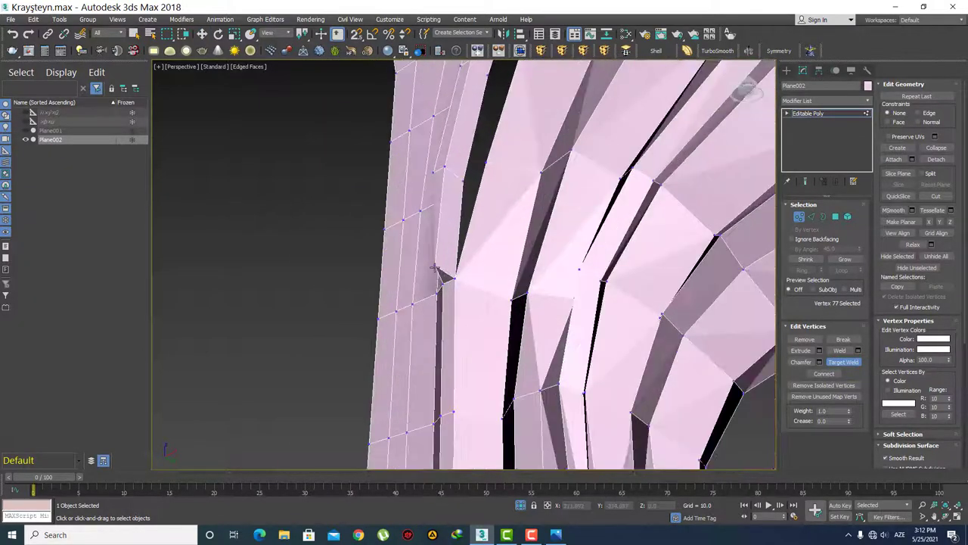
{"action": "scroll", "coordinate": [446, 278], "scroll_direction": "down", "scroll_amount": 5}
{"action": "mouse_move", "coordinate": [446, 277]}
{"action": "middle_mouse_down", "text": "alt"}
{"action": "mouse_move", "coordinate": [761, 340]}
{"action": "mouse_move", "coordinate": [447, 298]}
{"action": "middle_mouse_up", "text": "alt"}
{"action": "scroll", "coordinate": [519, 286], "scroll_direction": "down", "scroll_amount": 3}
{"action": "scroll", "coordinate": [480, 284], "scroll_direction": "up", "scroll_amount": 4}
{"action": "right_click", "coordinate": [483, 282]}
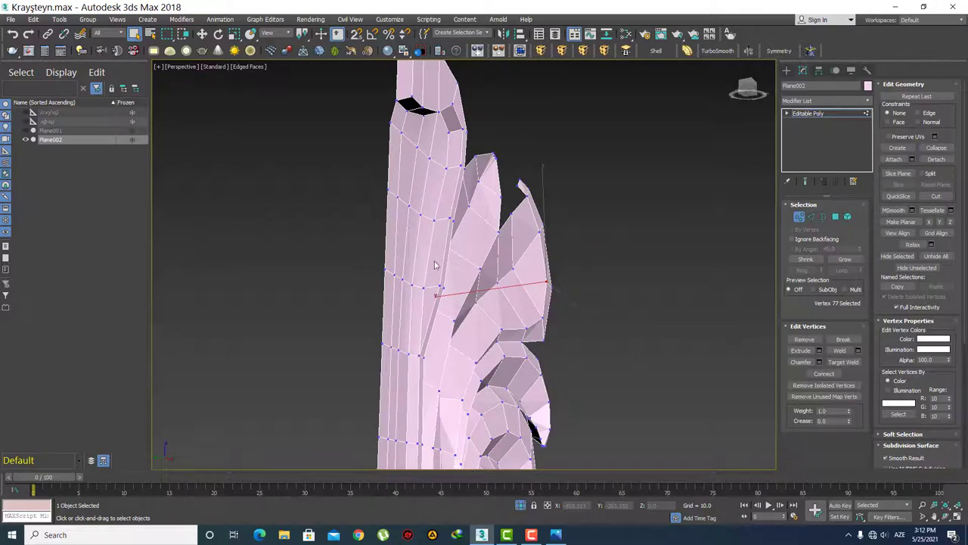
Step: Orbit and zoom around the stalk to check that the hole is closed
{"action": "middle_click_drag", "start_coordinate": [435, 265], "coordinate": [389, 274], "text": "alt"}
{"action": "scroll", "coordinate": [384, 384], "scroll_direction": "down", "scroll_amount": 3}
{"action": "scroll", "coordinate": [454, 292], "scroll_direction": "up", "scroll_amount": 5}
{"action": "middle_click_drag", "start_coordinate": [454, 292], "coordinate": [543, 341]}
{"action": "scroll", "coordinate": [508, 321], "scroll_direction": "down", "scroll_amount": 3}
{"action": "scroll", "coordinate": [532, 343], "scroll_direction": "down", "scroll_amount": 2}
{"action": "scroll", "coordinate": [543, 341], "scroll_direction": "up", "scroll_amount": 2}
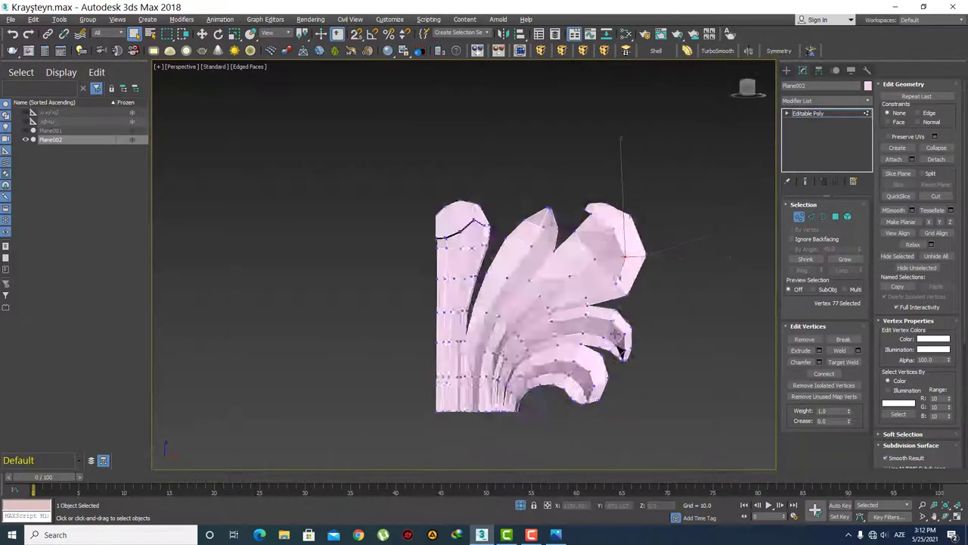
{"action": "scroll", "coordinate": [469, 333], "scroll_direction": "up", "scroll_amount": 3}
{"action": "scroll", "coordinate": [408, 333], "scroll_direction": "up", "scroll_amount": 2}
{"action": "scroll", "coordinate": [449, 326], "scroll_direction": "up", "scroll_amount": 2}
Step: At Edge level, select the horizontal edge beside the stalk groove and raise it slightly along Y
{"action": "scroll", "coordinate": [525, 248], "scroll_direction": "up", "scroll_amount": 1}
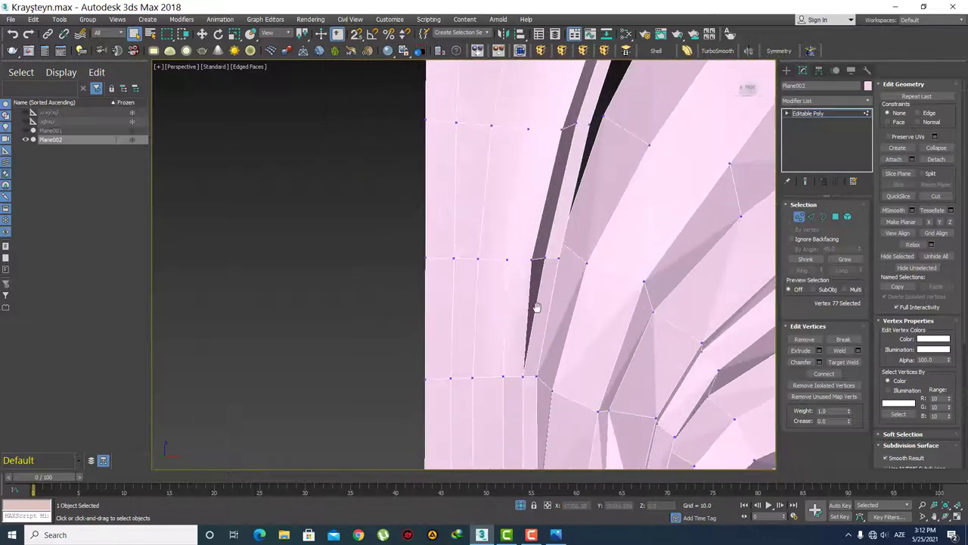
{"action": "key", "text": "2"}
{"action": "scroll", "coordinate": [549, 258], "scroll_direction": "down", "scroll_amount": 4}
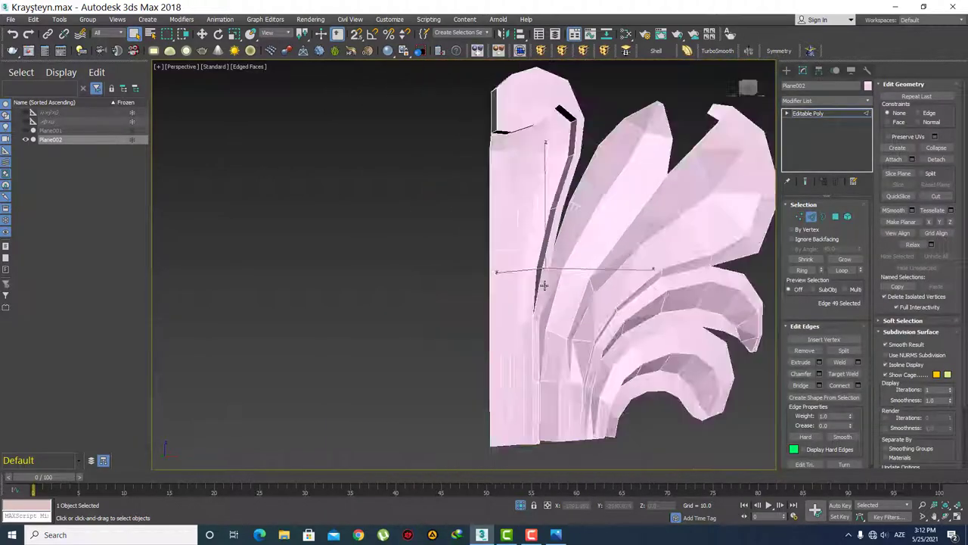
{"action": "middle_click_drag", "start_coordinate": [543, 285], "coordinate": [569, 282], "text": "alt"}
{"action": "scroll", "coordinate": [423, 250], "scroll_direction": "up", "scroll_amount": 3}
{"action": "scroll", "coordinate": [399, 259], "scroll_direction": "down", "scroll_amount": 1}
{"action": "scroll", "coordinate": [406, 263], "scroll_direction": "up", "scroll_amount": 1}
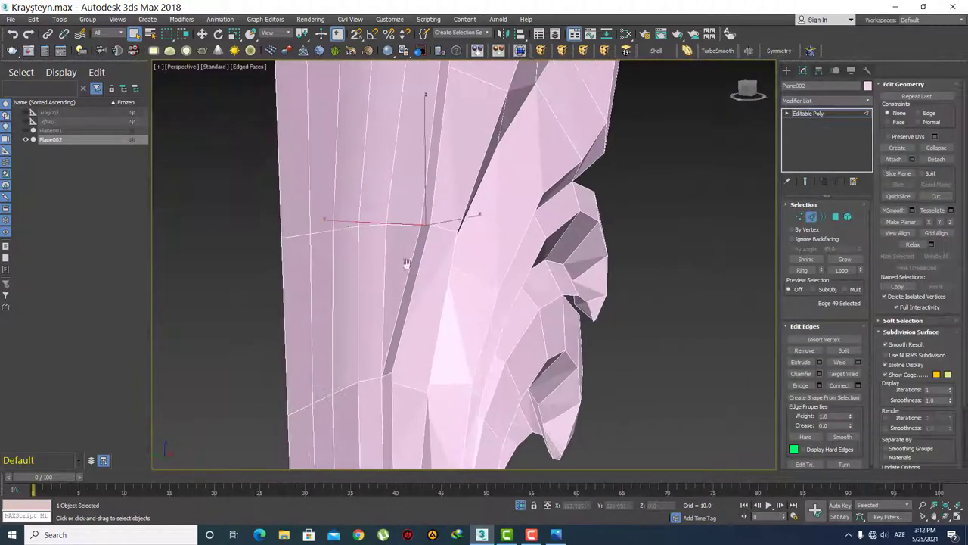
{"action": "key", "text": "w"}
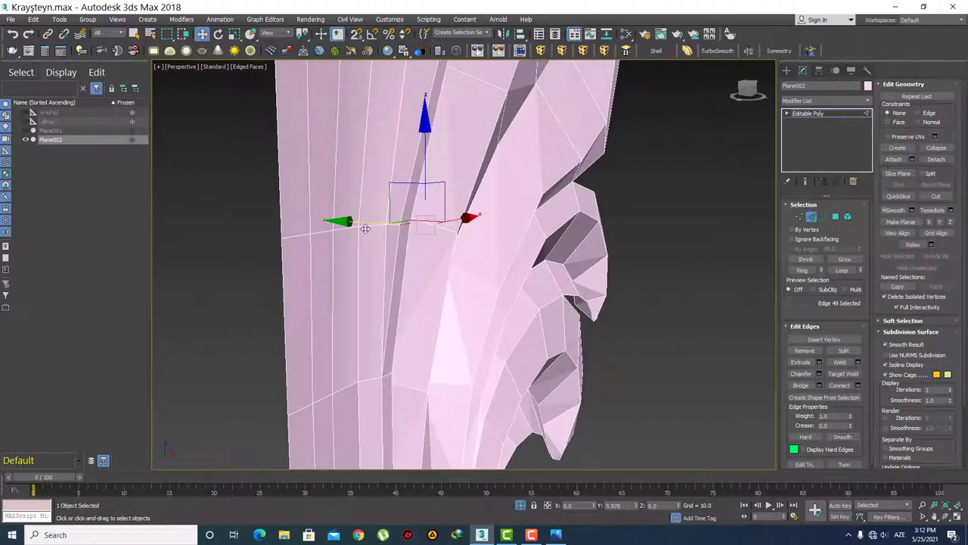
{"action": "mouse_move", "coordinate": [365, 229]}
{"action": "middle_mouse_down", "text": "alt"}
{"action": "mouse_move", "coordinate": [435, 253]}
{"action": "mouse_move", "coordinate": [483, 216]}
{"action": "middle_mouse_up", "text": "alt"}
{"action": "left_click", "coordinate": [469, 180]}
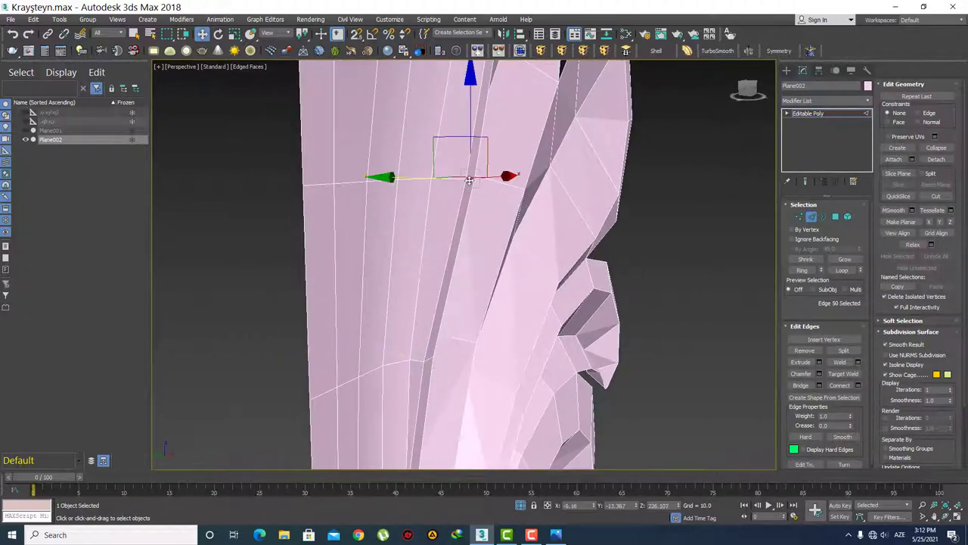
{"action": "left_click_drag", "start_coordinate": [416, 179], "coordinate": [400, 182]}
{"action": "middle_click_drag", "start_coordinate": [399, 182], "coordinate": [439, 360]}
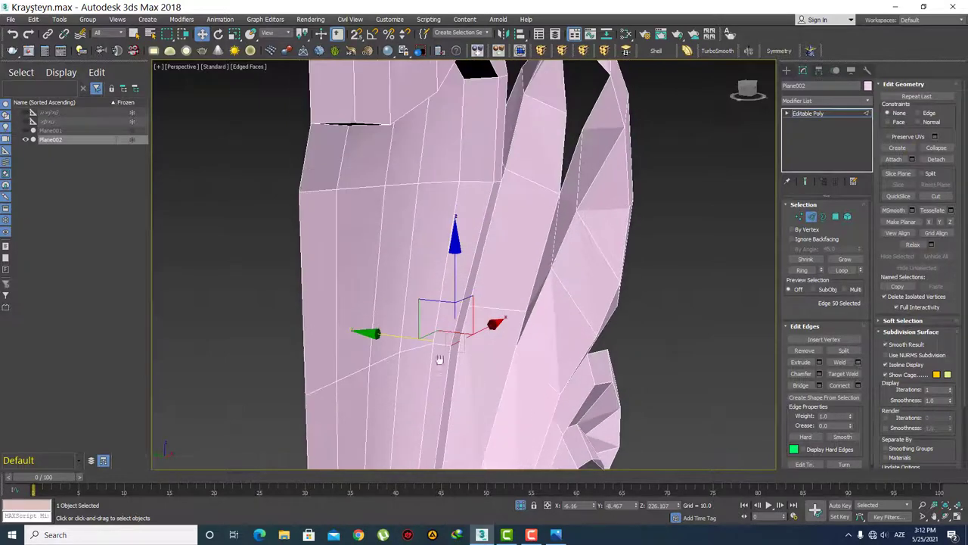
Step: Switch to Polygon level, clear the polygon selection, and orbit around the bracket
{"action": "mouse_move", "coordinate": [497, 180]}
{"action": "middle_mouse_down"}
{"action": "mouse_move", "coordinate": [442, 190]}
{"action": "mouse_move", "coordinate": [525, 304]}
{"action": "mouse_move", "coordinate": [454, 242]}
{"action": "mouse_move", "coordinate": [473, 232]}
{"action": "mouse_move", "coordinate": [491, 239]}
{"action": "mouse_move", "coordinate": [530, 205]}
{"action": "middle_mouse_up"}
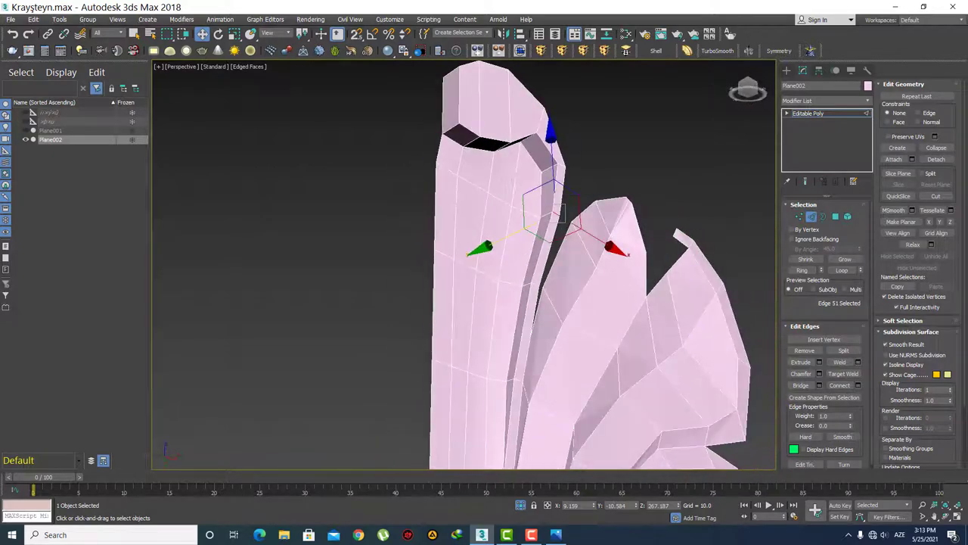
{"action": "mouse_move", "coordinate": [470, 152]}
{"action": "middle_mouse_down", "text": "alt"}
{"action": "mouse_move", "coordinate": [479, 208]}
{"action": "mouse_move", "coordinate": [470, 187]}
{"action": "middle_mouse_up", "text": "alt"}
{"action": "key", "text": "4"}
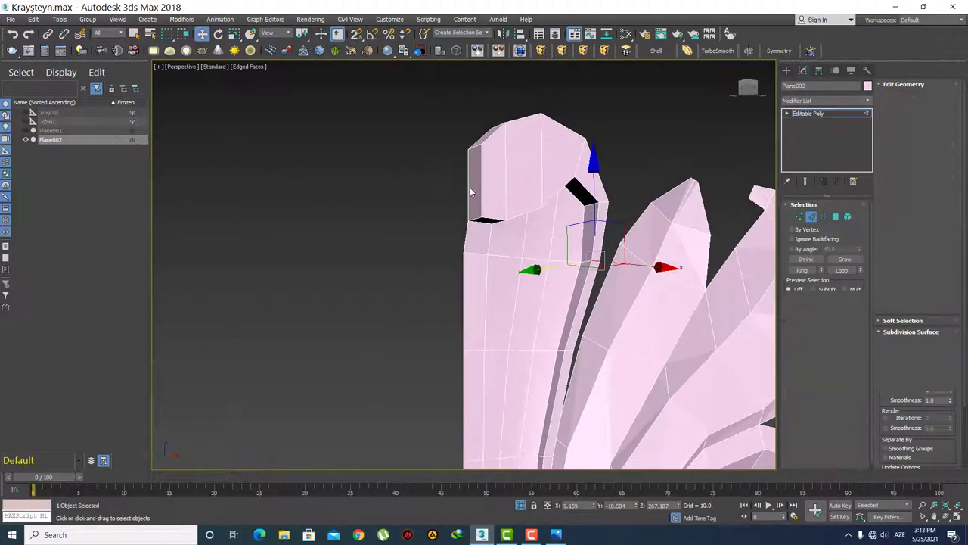
{"action": "left_click", "coordinate": [470, 187]}
{"action": "scroll", "coordinate": [469, 187], "scroll_direction": "down", "scroll_amount": 2}
{"action": "scroll", "coordinate": [477, 189], "scroll_direction": "down", "scroll_amount": 5}
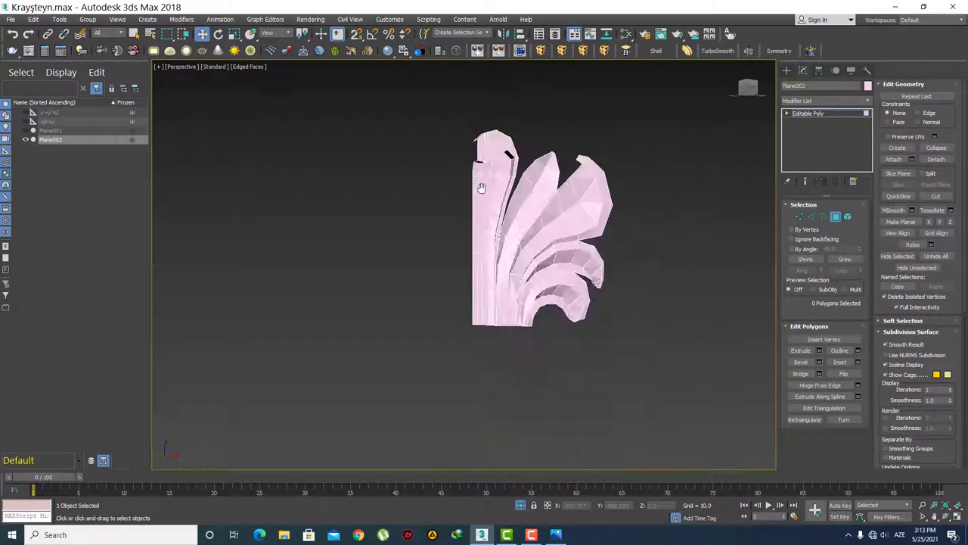
{"action": "mouse_move", "coordinate": [480, 190]}
{"action": "middle_mouse_down", "text": "alt"}
{"action": "mouse_move", "coordinate": [492, 205]}
{"action": "mouse_move", "coordinate": [479, 172]}
{"action": "middle_mouse_up", "text": "alt"}
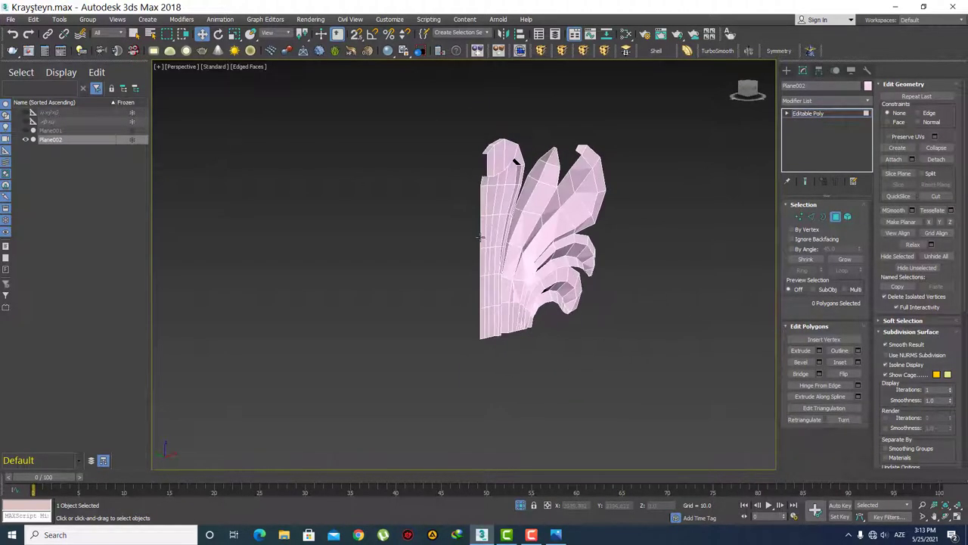
{"action": "middle_click_drag", "start_coordinate": [481, 209], "coordinate": [473, 134], "text": "alt"}
{"action": "scroll", "coordinate": [474, 134], "scroll_direction": "up", "scroll_amount": 4}
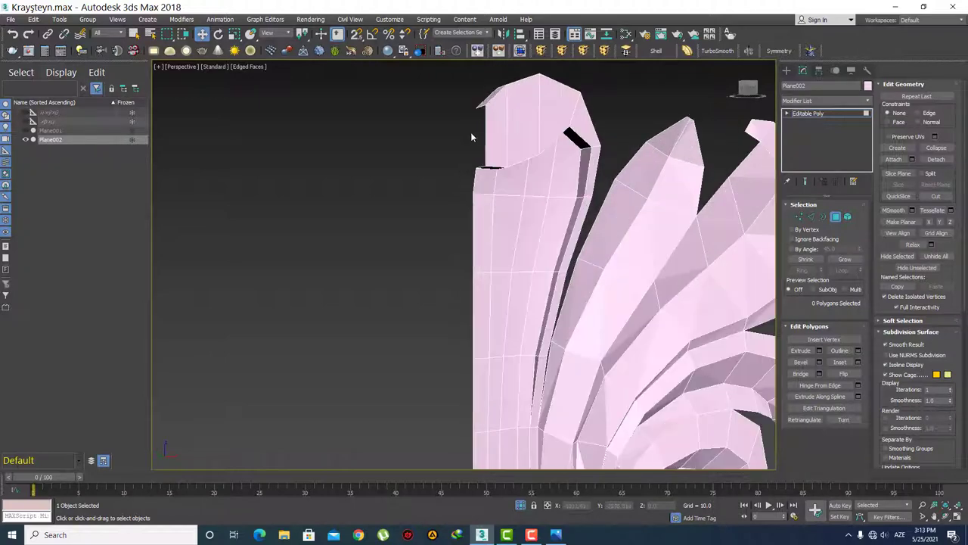
{"action": "scroll", "coordinate": [484, 189], "scroll_direction": "down", "scroll_amount": 3}
{"action": "mouse_move", "coordinate": [472, 208]}
{"action": "middle_mouse_down", "text": "alt"}
{"action": "mouse_move", "coordinate": [510, 234]}
{"action": "mouse_move", "coordinate": [486, 232]}
{"action": "middle_mouse_up", "text": "alt"}
{"action": "scroll", "coordinate": [491, 225], "scroll_direction": "up", "scroll_amount": 2}
{"action": "scroll", "coordinate": [487, 232], "scroll_direction": "up", "scroll_amount": 4}
{"action": "scroll", "coordinate": [487, 232], "scroll_direction": "up", "scroll_amount": 2}
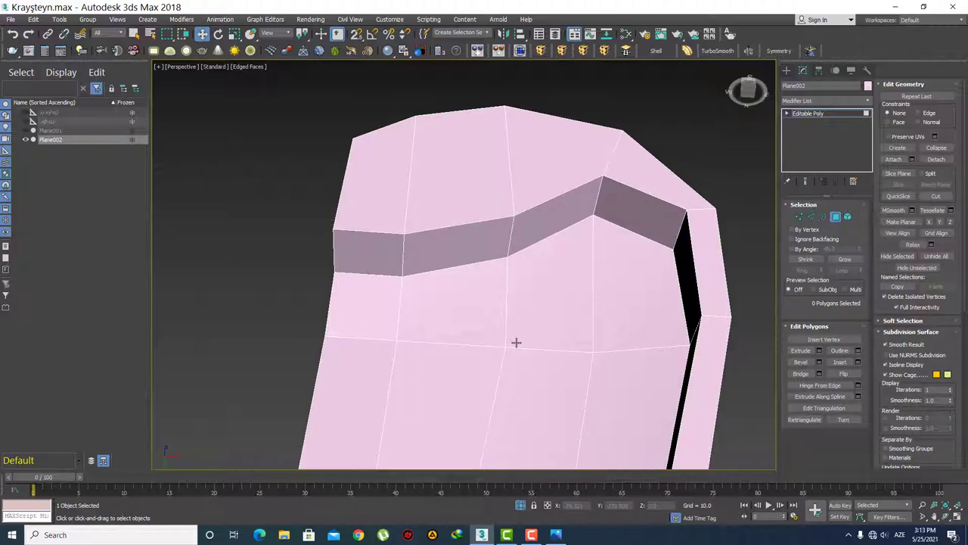
Step: Back at Edge level, select an edge on the stalk's top to start the ring
{"action": "scroll", "coordinate": [515, 333], "scroll_direction": "down", "scroll_amount": 3}
{"action": "mouse_move", "coordinate": [514, 320]}
{"action": "middle_mouse_down", "text": "alt"}
{"action": "mouse_move", "coordinate": [549, 371]}
{"action": "mouse_move", "coordinate": [435, 218]}
{"action": "mouse_move", "coordinate": [423, 149]}
{"action": "mouse_move", "coordinate": [436, 203]}
{"action": "middle_mouse_up", "text": "alt"}
{"action": "scroll", "coordinate": [436, 203], "scroll_direction": "up", "scroll_amount": 2}
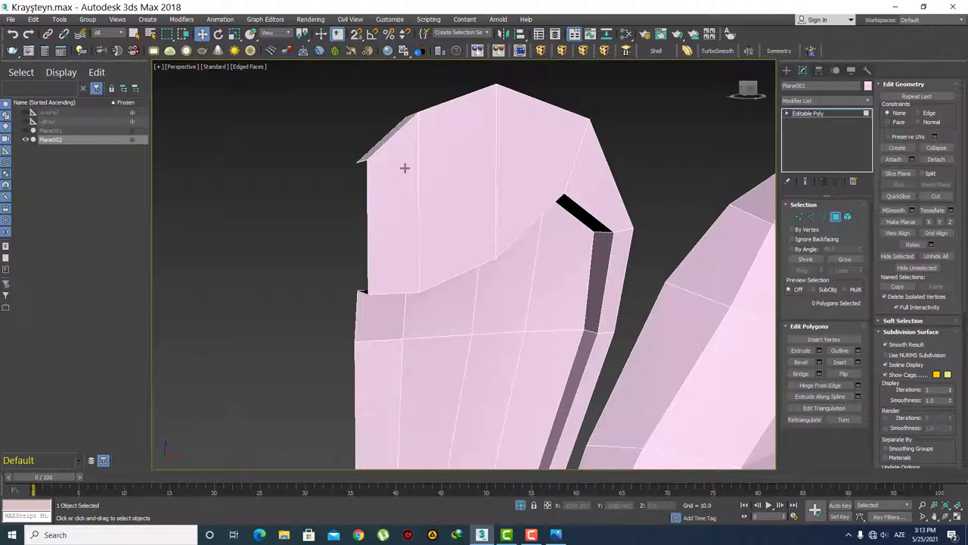
{"action": "middle_click_drag", "start_coordinate": [405, 168], "coordinate": [407, 198], "text": "alt"}
{"action": "key", "text": "2"}
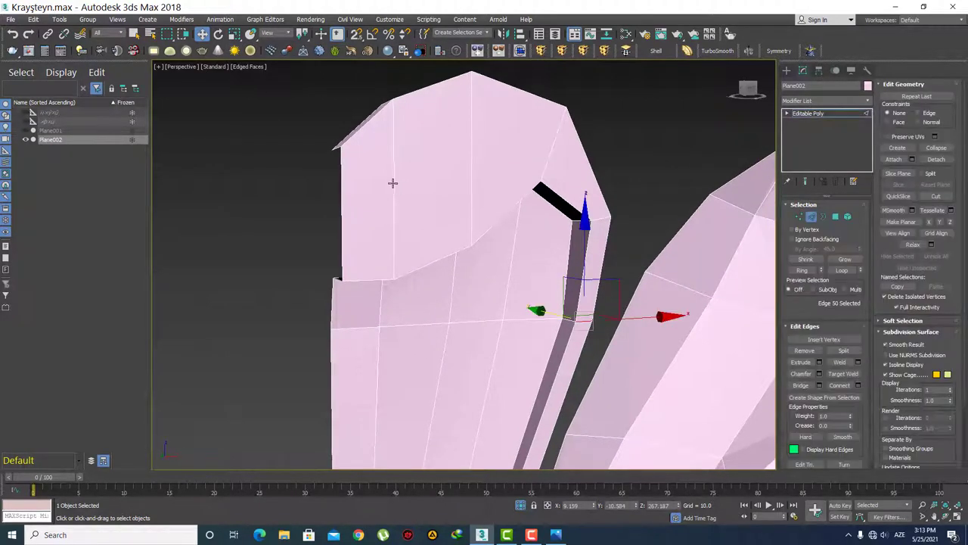
{"action": "left_click", "coordinate": [393, 185]}
Step: Connect a new edge loop through the stalk's edge ring beside the groove and slide it slightly along Y
{"action": "key", "text": "q"}
{"action": "key", "text": "alt+r"}
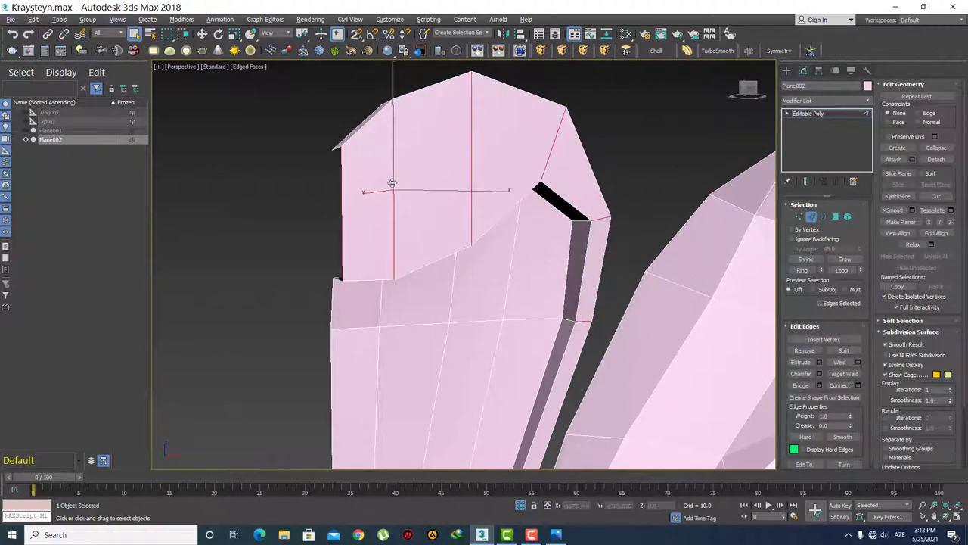
{"action": "scroll", "coordinate": [472, 229], "scroll_direction": "down", "scroll_amount": 4}
{"action": "scroll", "coordinate": [486, 239], "scroll_direction": "down", "scroll_amount": 3}
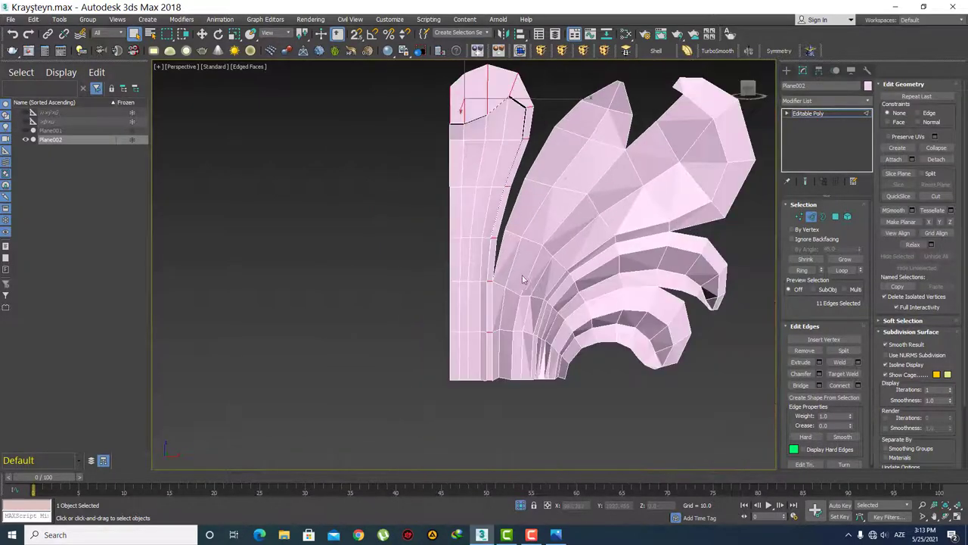
{"action": "scroll", "coordinate": [485, 238], "scroll_direction": "down", "scroll_amount": 1}
{"action": "left_click", "coordinate": [859, 385]}
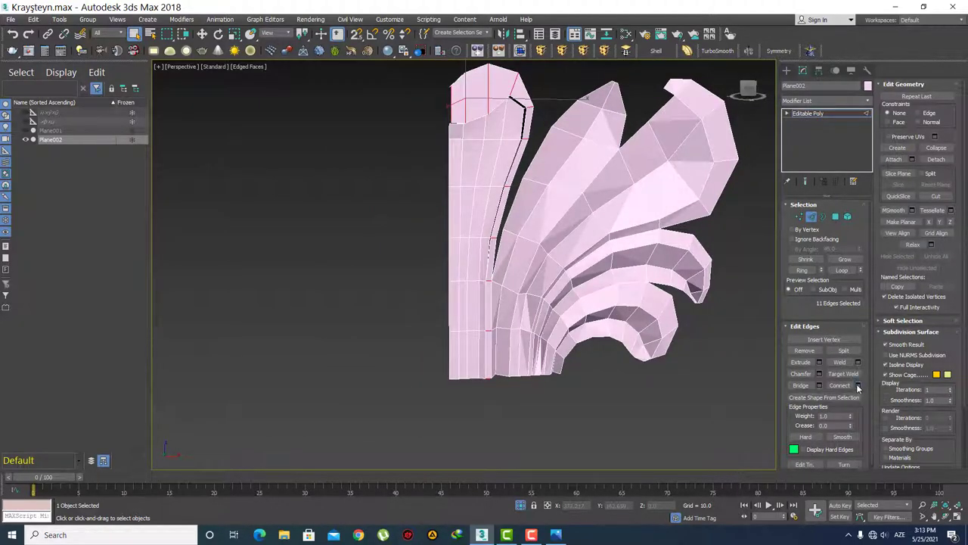
{"action": "left_click", "coordinate": [469, 313]}
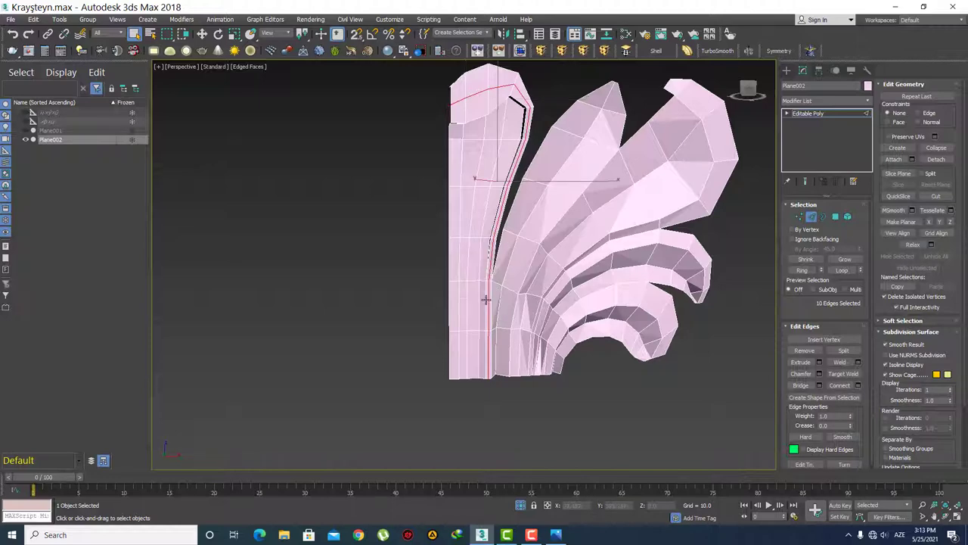
{"action": "middle_click_drag", "start_coordinate": [469, 313], "coordinate": [497, 252], "text": "alt"}
{"action": "key", "text": "w"}
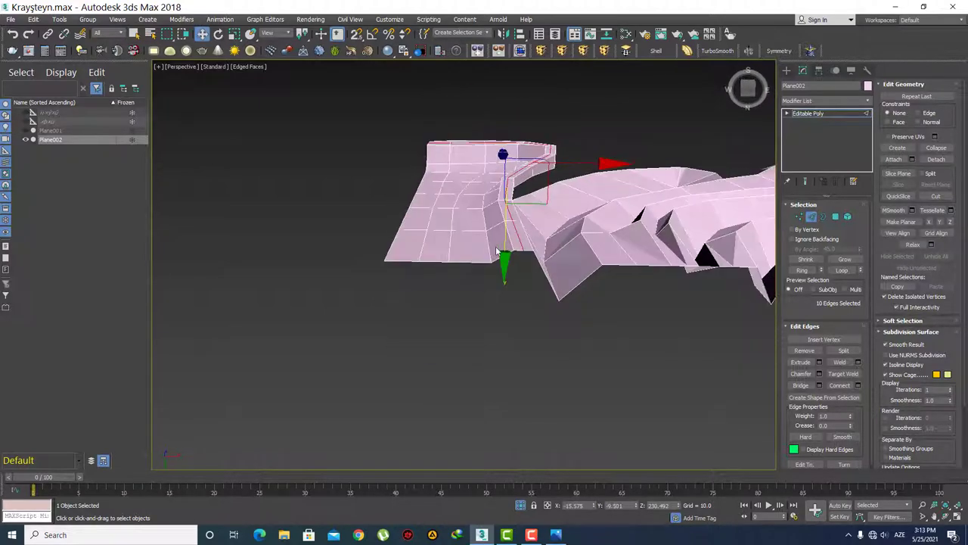
{"action": "left_click_drag", "start_coordinate": [504, 240], "coordinate": [505, 239]}
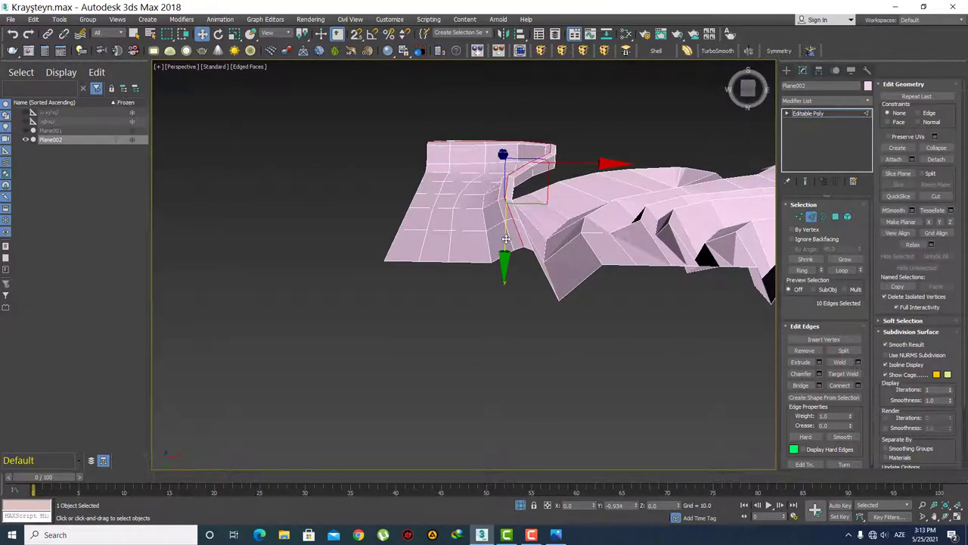
Step: Reshape the stalk tip by shifting its front edges and pulling two of them up and left
{"action": "mouse_move", "coordinate": [505, 239]}
{"action": "middle_mouse_down", "text": "alt"}
{"action": "mouse_move", "coordinate": [465, 243]}
{"action": "mouse_move", "coordinate": [453, 208]}
{"action": "middle_mouse_up", "text": "alt"}
{"action": "left_click", "coordinate": [436, 190]}
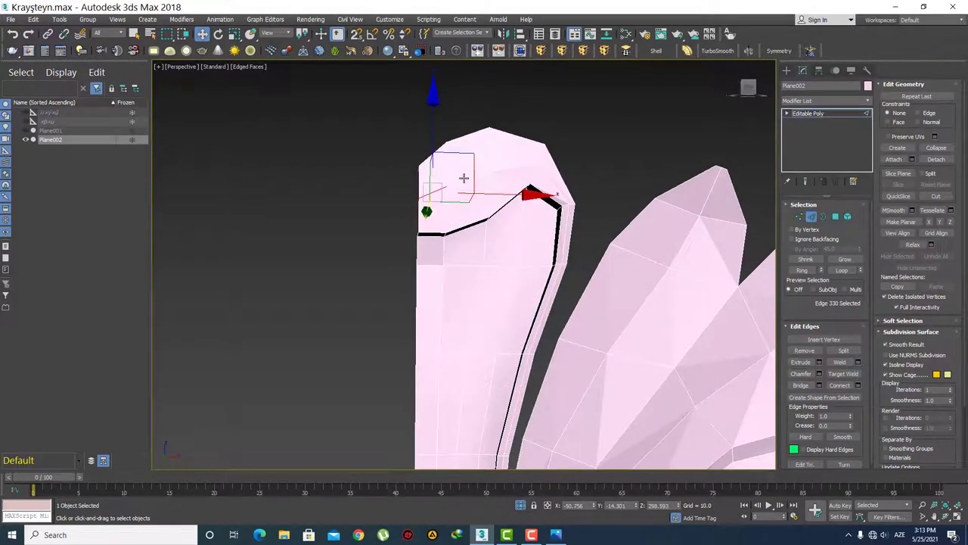
{"action": "left_click", "coordinate": [503, 166], "text": "ctrl"}
{"action": "middle_click_drag", "start_coordinate": [566, 205], "coordinate": [543, 238], "text": "alt"}
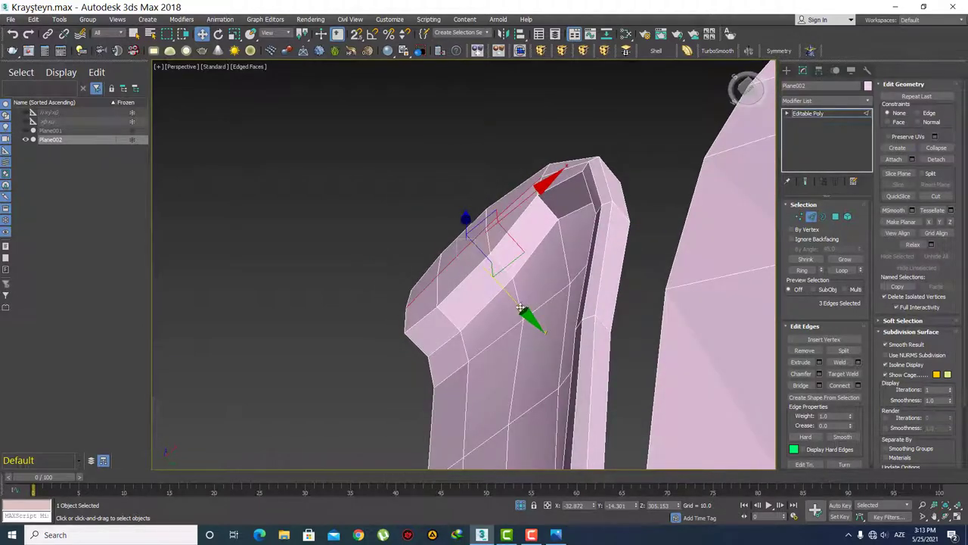
{"action": "left_click_drag", "start_coordinate": [521, 307], "coordinate": [515, 306]}
{"action": "left_click", "coordinate": [527, 187], "text": "alt"}
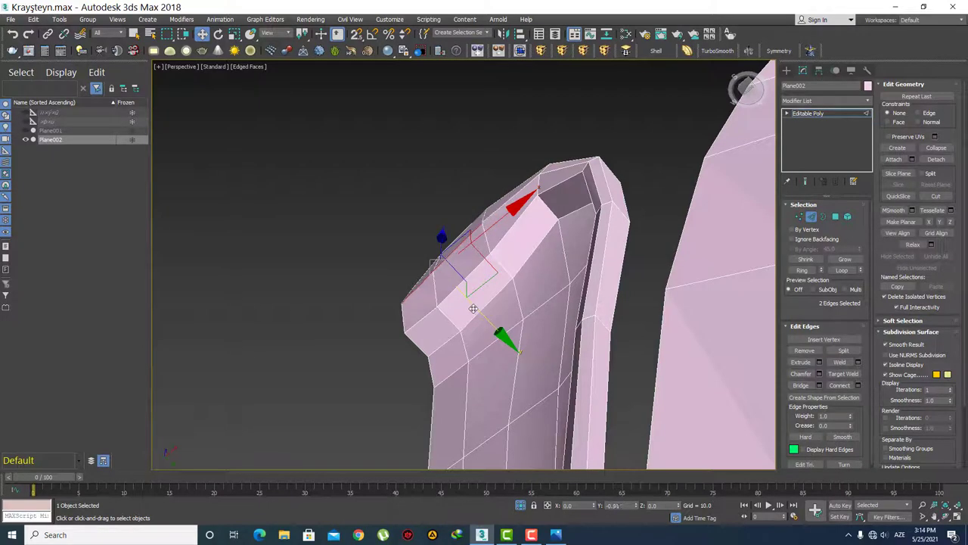
{"action": "left_click_drag", "start_coordinate": [476, 310], "coordinate": [427, 274]}
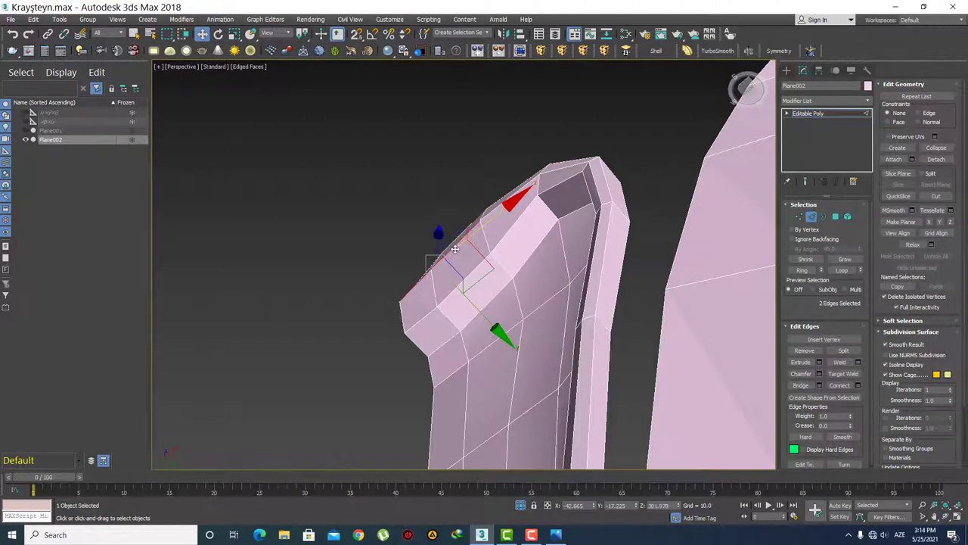
Step: Clear the edge selection and orbit in toward the top of the stalk among the leaves
{"action": "left_click", "coordinate": [379, 292]}
{"action": "scroll", "coordinate": [423, 287], "scroll_direction": "up", "scroll_amount": 5}
{"action": "scroll", "coordinate": [494, 287], "scroll_direction": "up", "scroll_amount": 3}
{"action": "scroll", "coordinate": [494, 286], "scroll_direction": "down", "scroll_amount": 10}
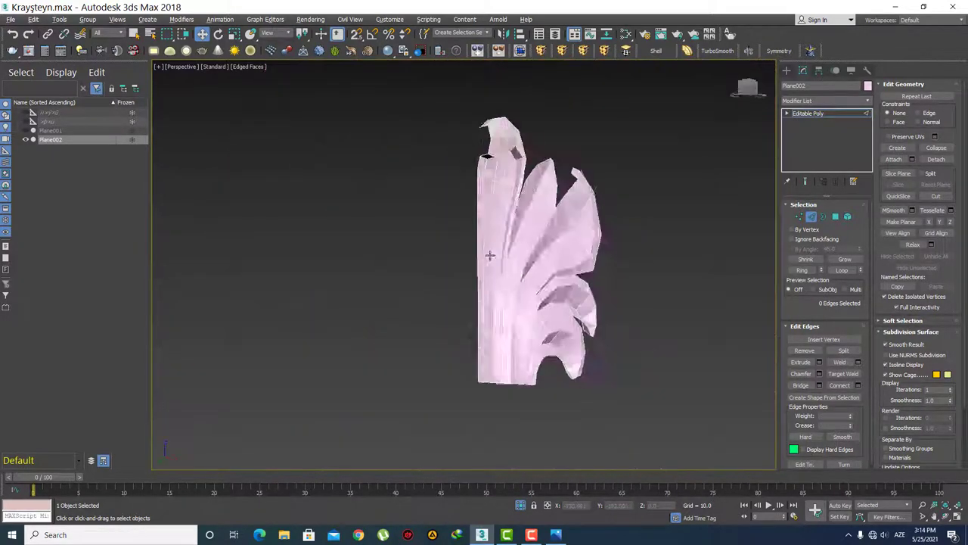
{"action": "scroll", "coordinate": [514, 227], "scroll_direction": "up", "scroll_amount": 5}
{"action": "middle_click_drag", "start_coordinate": [528, 143], "coordinate": [489, 153], "text": "alt"}
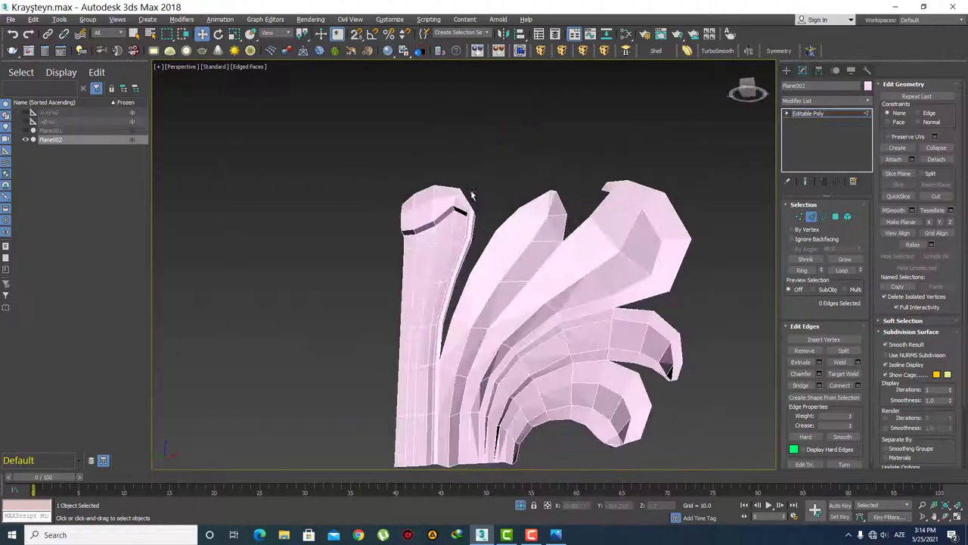
{"action": "scroll", "coordinate": [492, 218], "scroll_direction": "down", "scroll_amount": 8}
{"action": "mouse_move", "coordinate": [492, 218]}
{"action": "middle_mouse_down", "text": "alt"}
{"action": "mouse_move", "coordinate": [465, 182]}
{"action": "mouse_move", "coordinate": [512, 233]}
{"action": "mouse_move", "coordinate": [504, 189]}
{"action": "mouse_move", "coordinate": [489, 193]}
{"action": "mouse_move", "coordinate": [557, 320]}
{"action": "mouse_move", "coordinate": [525, 320]}
{"action": "mouse_move", "coordinate": [636, 296]}
{"action": "middle_mouse_up", "text": "alt"}
{"action": "scroll", "coordinate": [465, 181], "scroll_direction": "up", "scroll_amount": 3}
{"action": "scroll", "coordinate": [464, 181], "scroll_direction": "up", "scroll_amount": 3}
{"action": "scroll", "coordinate": [464, 182], "scroll_direction": "down", "scroll_amount": 5}
{"action": "scroll", "coordinate": [512, 233], "scroll_direction": "up", "scroll_amount": 5}
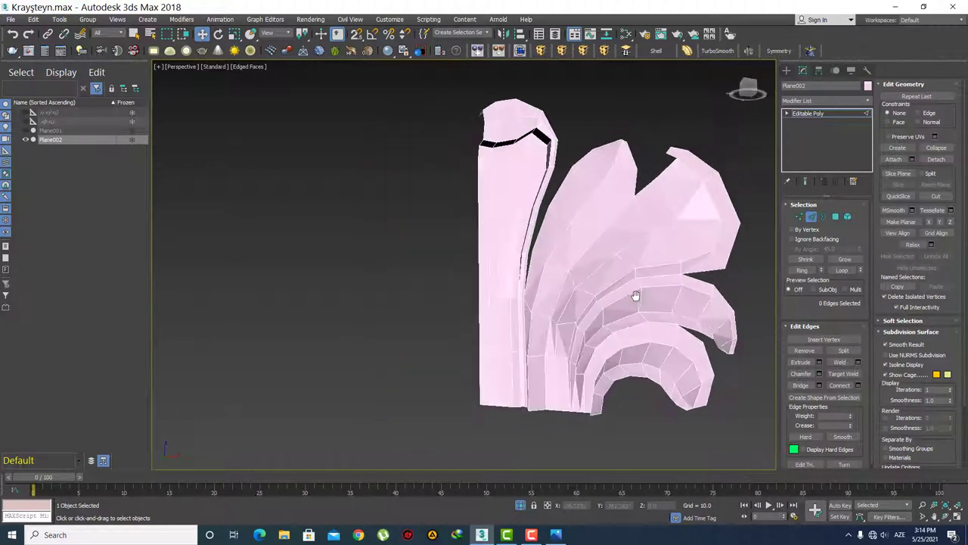
{"action": "mouse_move", "coordinate": [563, 278]}
{"action": "middle_mouse_down", "text": "alt"}
{"action": "mouse_move", "coordinate": [475, 264]}
{"action": "mouse_move", "coordinate": [477, 147]}
{"action": "middle_mouse_up", "text": "alt"}
{"action": "scroll", "coordinate": [454, 235], "scroll_direction": "up", "scroll_amount": 3}
{"action": "mouse_move", "coordinate": [492, 339]}
{"action": "middle_mouse_down", "text": "alt"}
{"action": "mouse_move", "coordinate": [477, 201]}
{"action": "mouse_move", "coordinate": [504, 255]}
{"action": "mouse_move", "coordinate": [492, 248]}
{"action": "mouse_move", "coordinate": [508, 235]}
{"action": "middle_mouse_up", "text": "alt"}
{"action": "scroll", "coordinate": [477, 201], "scroll_direction": "up", "scroll_amount": 3}
{"action": "scroll", "coordinate": [501, 204], "scroll_direction": "up", "scroll_amount": 2}
{"action": "scroll", "coordinate": [507, 235], "scroll_direction": "up", "scroll_amount": 2}
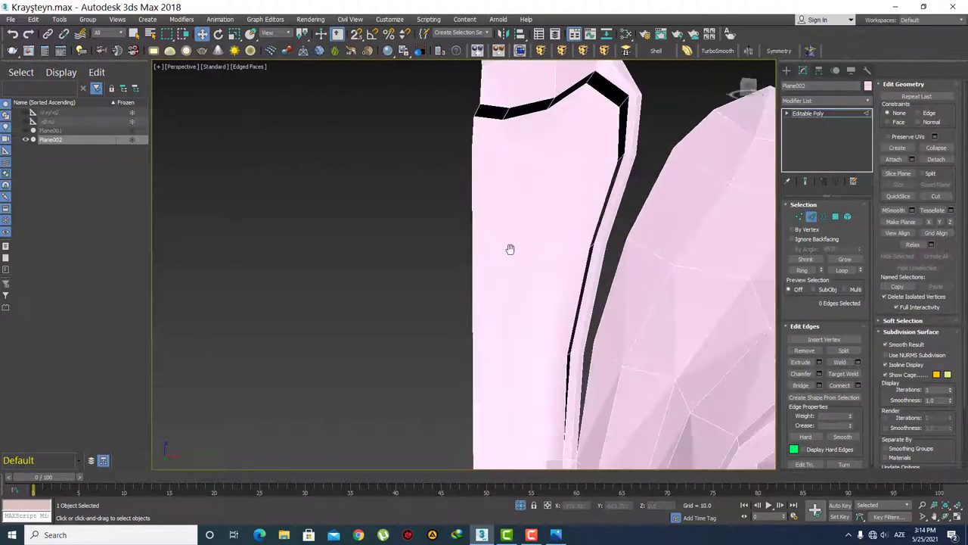
Step: Select the strip of six polygons along the stalk's outer side
{"action": "key", "text": "4"}
{"action": "left_click", "coordinate": [486, 138]}
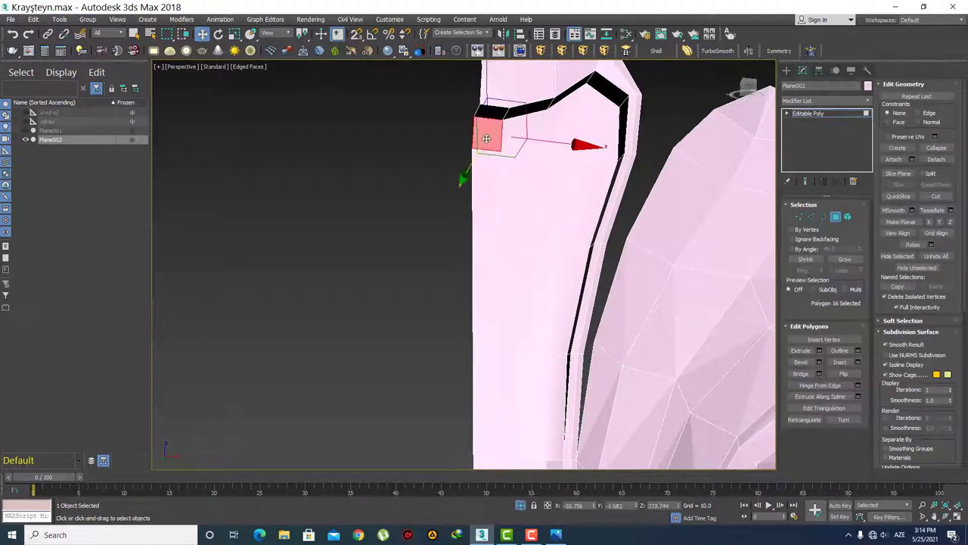
{"action": "key", "text": "q"}
{"action": "scroll", "coordinate": [486, 220], "scroll_direction": "down", "scroll_amount": 2}
{"action": "middle_click_drag", "start_coordinate": [487, 220], "coordinate": [470, 236], "text": "alt"}
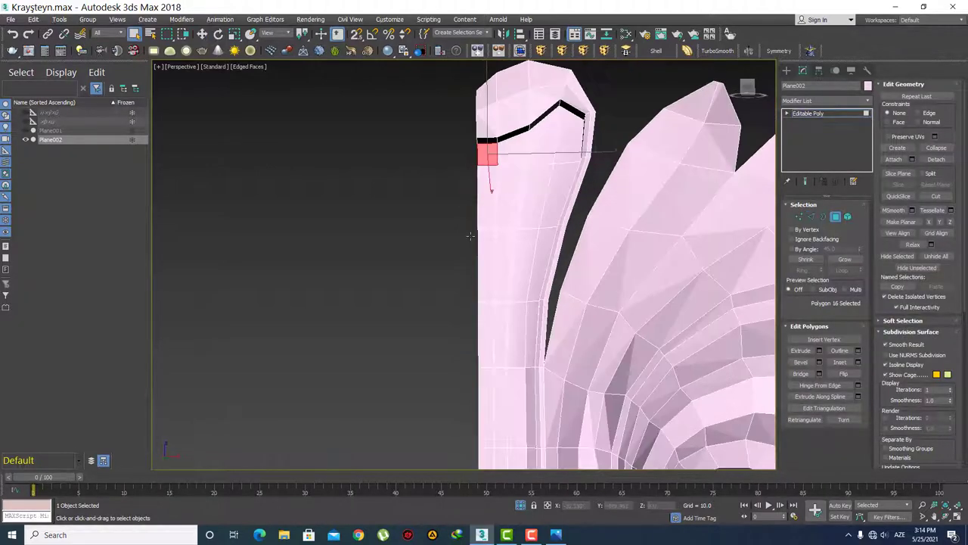
{"action": "left_click", "coordinate": [488, 202], "text": "ctrl"}
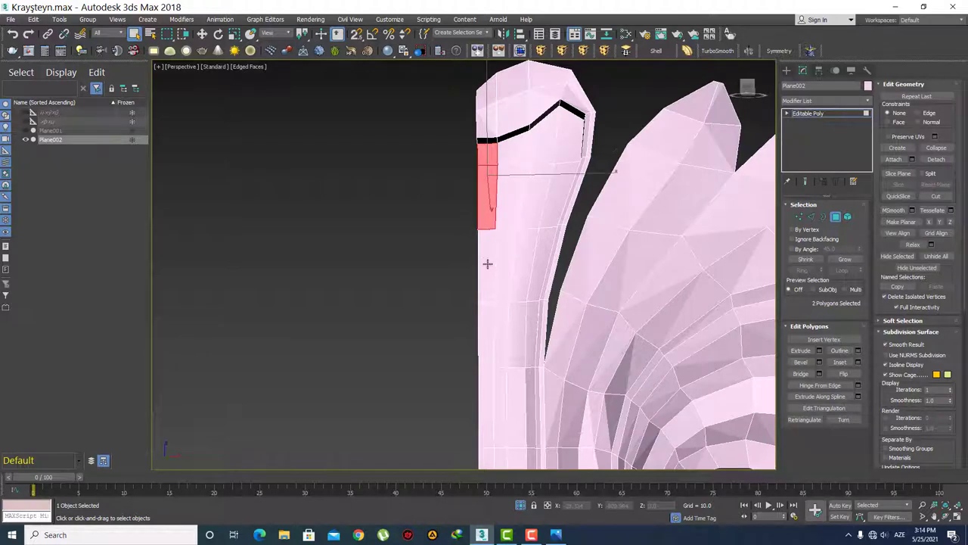
{"action": "left_click", "coordinate": [489, 264], "text": "ctrl"}
{"action": "middle_click_drag", "start_coordinate": [497, 259], "coordinate": [489, 220]}
{"action": "left_click", "coordinate": [489, 246], "text": "ctrl"}
{"action": "left_click", "coordinate": [485, 314], "text": "ctrl"}
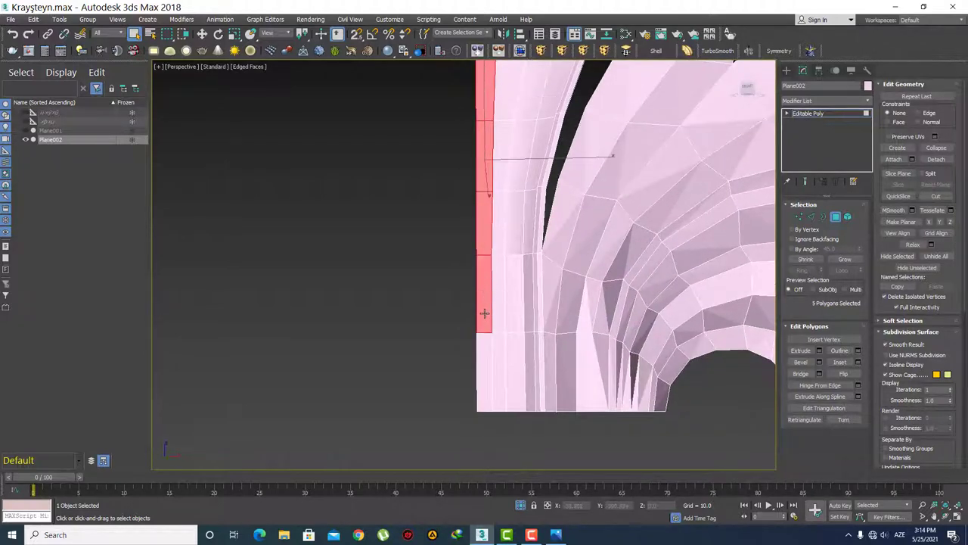
{"action": "left_click", "coordinate": [487, 367], "text": "ctrl"}
{"action": "mouse_move", "coordinate": [486, 340]}
{"action": "middle_mouse_down", "text": "alt"}
{"action": "mouse_move", "coordinate": [488, 119]}
{"action": "mouse_move", "coordinate": [561, 290]}
{"action": "mouse_move", "coordinate": [561, 250]}
{"action": "middle_mouse_up", "text": "alt"}
{"action": "scroll", "coordinate": [488, 150], "scroll_direction": "up", "scroll_amount": 2}
Step: Move the selected stalk strip slightly outward along Y and nudge it upward
{"action": "key", "text": "w"}
{"action": "left_click_drag", "start_coordinate": [560, 232], "coordinate": [556, 235]}
{"action": "mouse_move", "coordinate": [462, 303]}
{"action": "middle_mouse_down", "text": "alt"}
{"action": "mouse_move", "coordinate": [550, 267]}
{"action": "mouse_move", "coordinate": [542, 244]}
{"action": "middle_mouse_up", "text": "alt"}
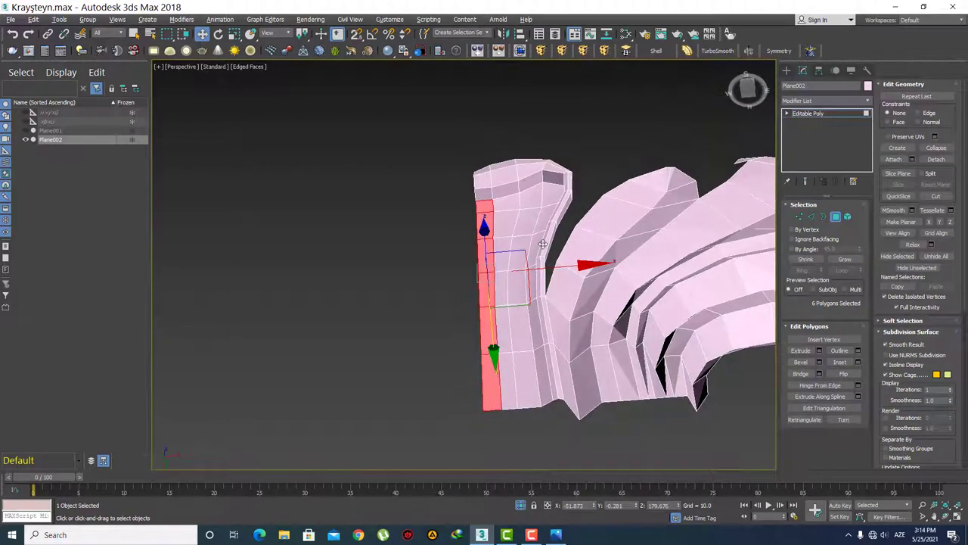
{"action": "left_click_drag", "start_coordinate": [491, 335], "coordinate": [493, 329]}
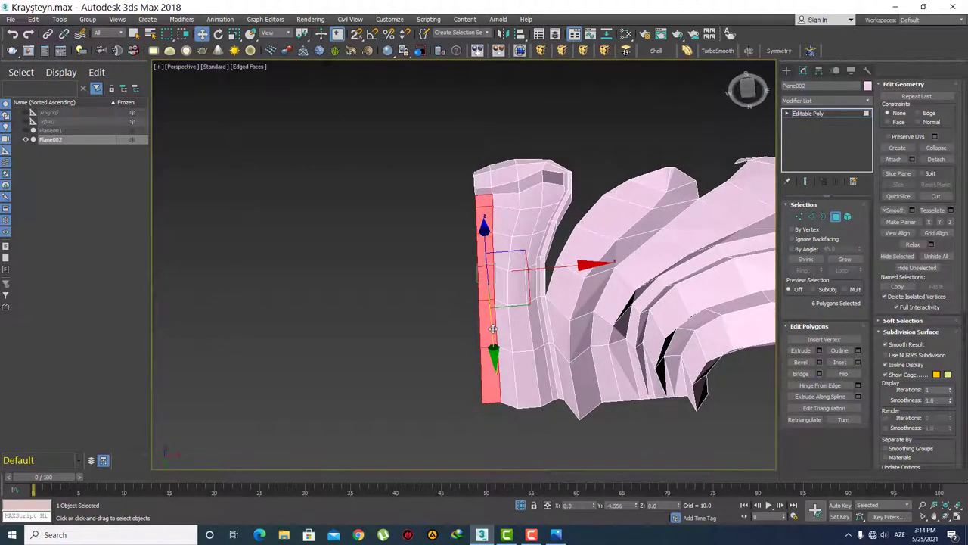
{"action": "middle_click_drag", "start_coordinate": [492, 329], "coordinate": [560, 310], "text": "alt"}
Step: Extrude the six-polygon strip with a height of 5
{"action": "left_click", "coordinate": [819, 351]}
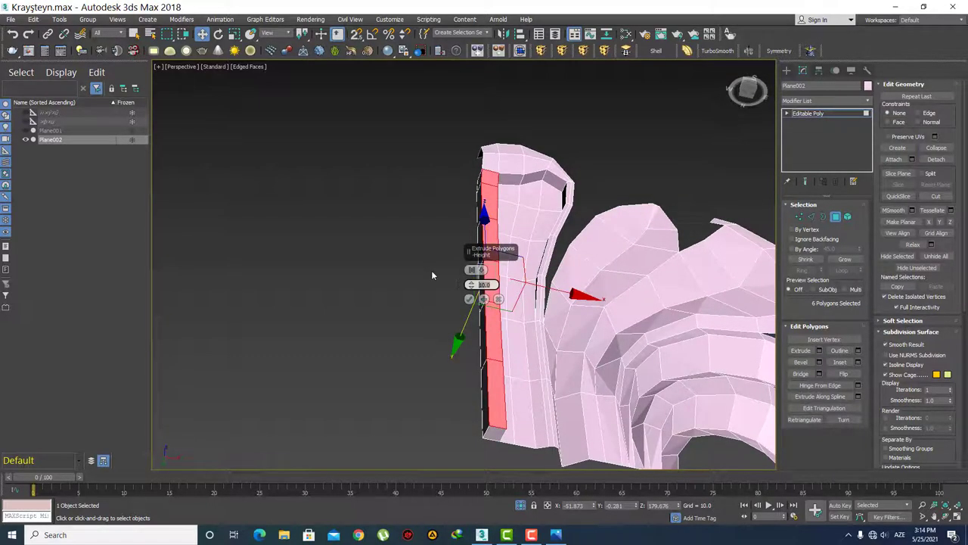
{"action": "type", "text": "5"}
{"action": "key", "text": "Return"}
{"action": "mouse_move", "coordinate": [472, 395]}
{"action": "middle_mouse_down", "text": "alt"}
{"action": "mouse_move", "coordinate": [428, 386]}
{"action": "mouse_move", "coordinate": [404, 323]}
{"action": "middle_mouse_up", "text": "alt"}
{"action": "scroll", "coordinate": [471, 204], "scroll_direction": "up", "scroll_amount": 3}
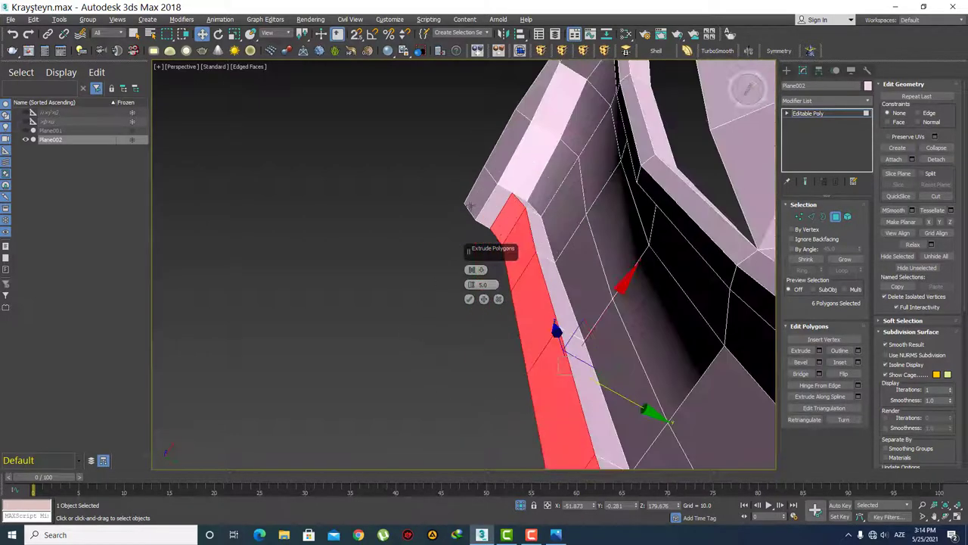
Step: Confirm the extrusion, then delete the extruded strip's top cap polygon in wireframe view
{"action": "left_click", "coordinate": [469, 300]}
{"action": "scroll", "coordinate": [470, 334], "scroll_direction": "down", "scroll_amount": 5}
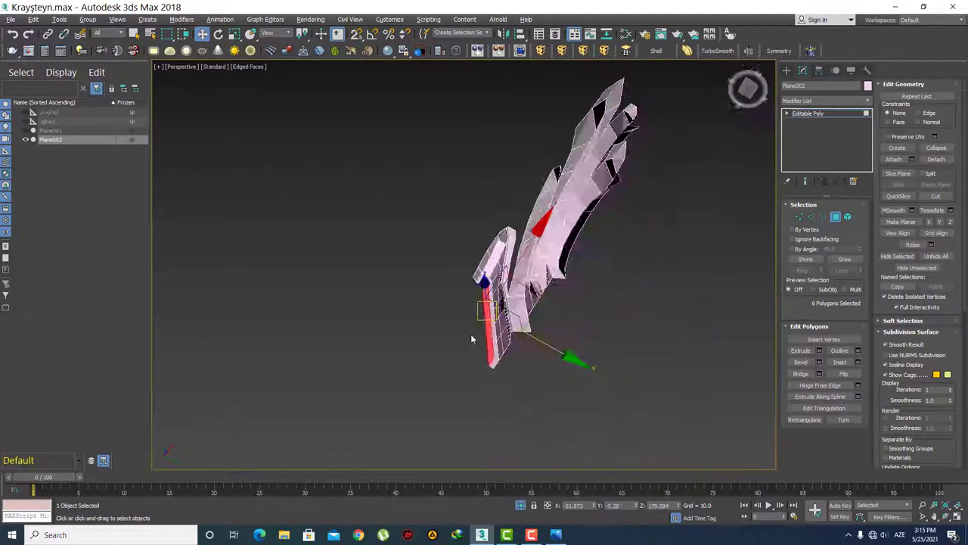
{"action": "mouse_move", "coordinate": [470, 333]}
{"action": "middle_mouse_down", "text": "alt"}
{"action": "mouse_move", "coordinate": [484, 227]}
{"action": "mouse_move", "coordinate": [558, 262]}
{"action": "mouse_move", "coordinate": [526, 230]}
{"action": "mouse_move", "coordinate": [441, 255]}
{"action": "middle_mouse_up", "text": "alt"}
{"action": "scroll", "coordinate": [484, 189], "scroll_direction": "up", "scroll_amount": 3}
{"action": "scroll", "coordinate": [484, 166], "scroll_direction": "up", "scroll_amount": 3}
{"action": "scroll", "coordinate": [484, 166], "scroll_direction": "up", "scroll_amount": 2}
{"action": "scroll", "coordinate": [544, 255], "scroll_direction": "down", "scroll_amount": 2}
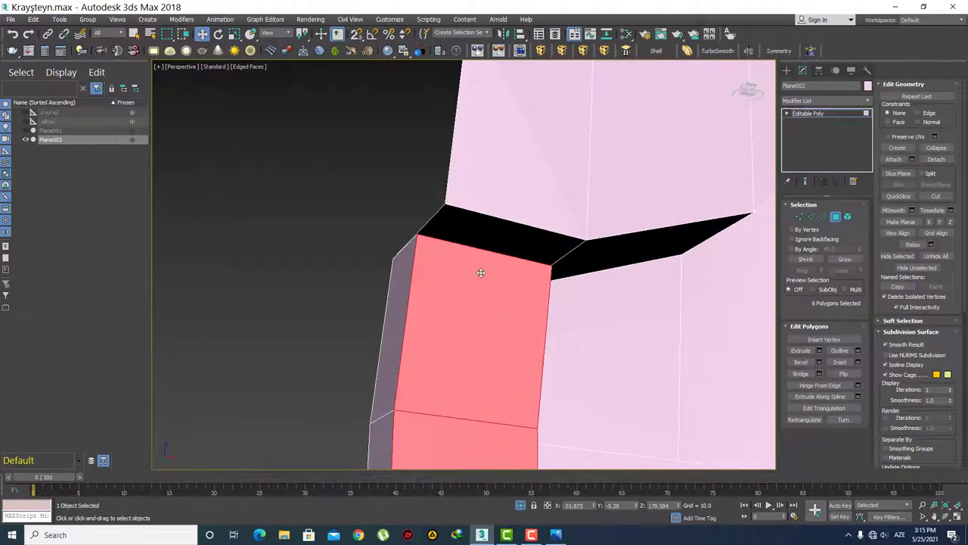
{"action": "key", "text": "F3"}
{"action": "left_click", "coordinate": [406, 256]}
{"action": "left_click", "coordinate": [406, 255]}
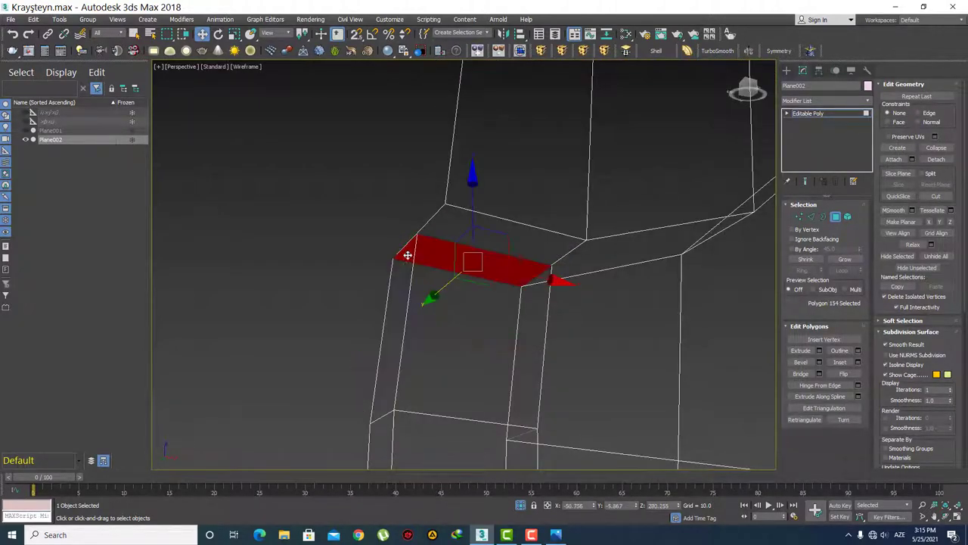
{"action": "key", "text": "Delete"}
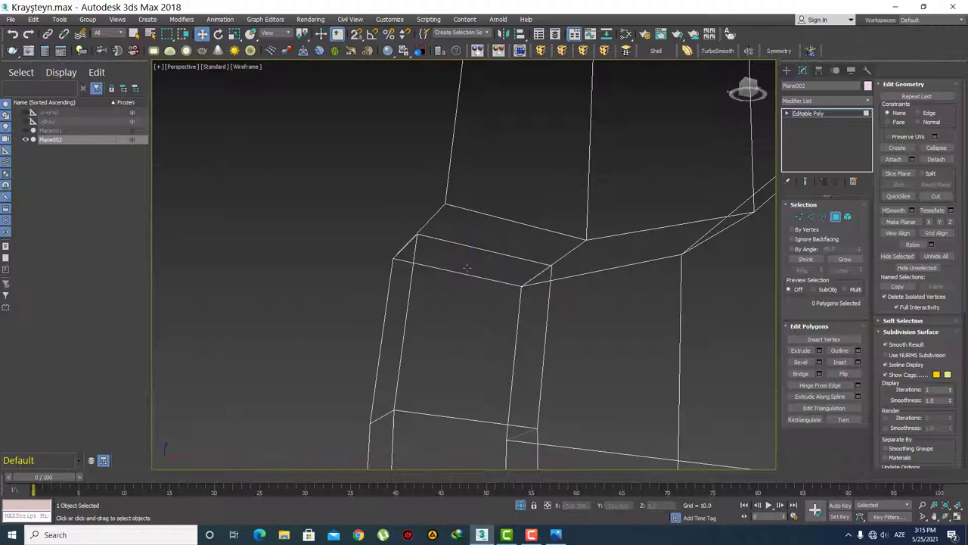
{"action": "key", "text": "F3"}
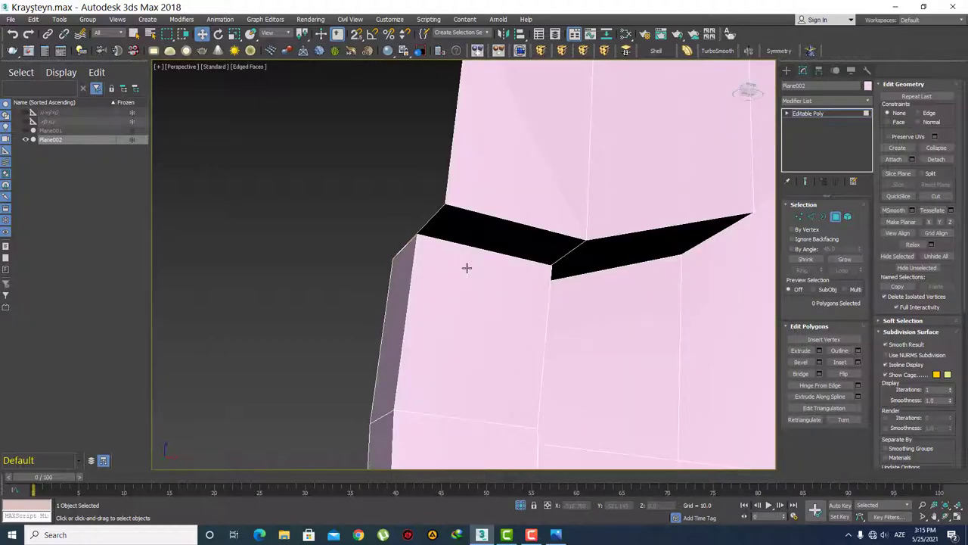
Step: Select the edge loop around the stalk's top band and connect a new lengthwise edge loop through it
{"action": "mouse_move", "coordinate": [467, 267]}
{"action": "middle_mouse_down", "text": "alt"}
{"action": "mouse_move", "coordinate": [484, 260]}
{"action": "mouse_move", "coordinate": [478, 264]}
{"action": "mouse_move", "coordinate": [495, 198]}
{"action": "middle_mouse_up", "text": "alt"}
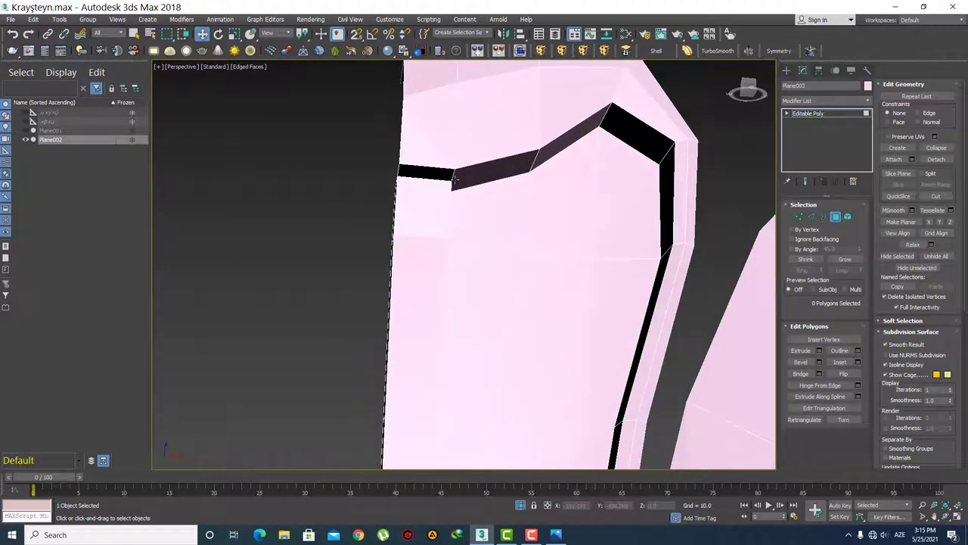
{"action": "scroll", "coordinate": [455, 179], "scroll_direction": "up", "scroll_amount": 2}
{"action": "key", "text": "2"}
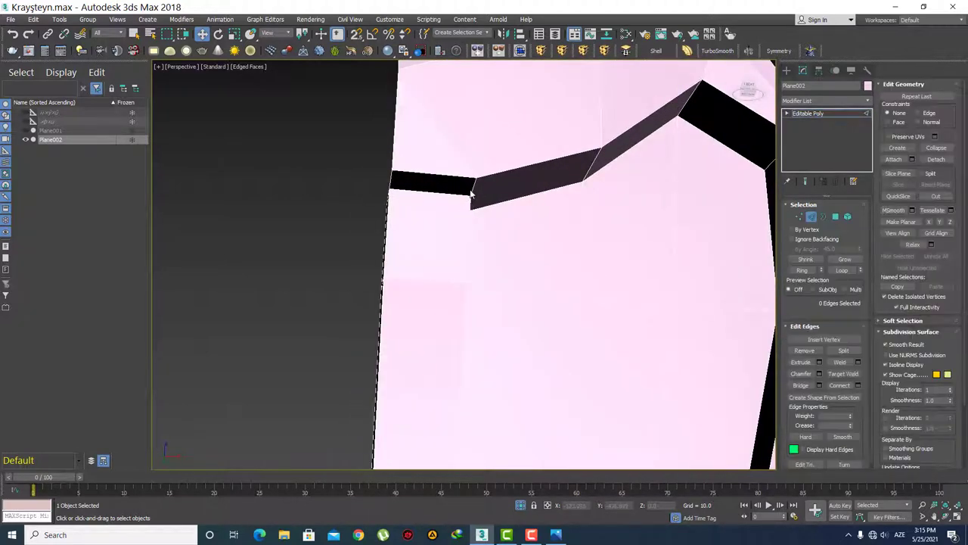
{"action": "left_click", "coordinate": [472, 192]}
{"action": "double_click", "coordinate": [472, 198]}
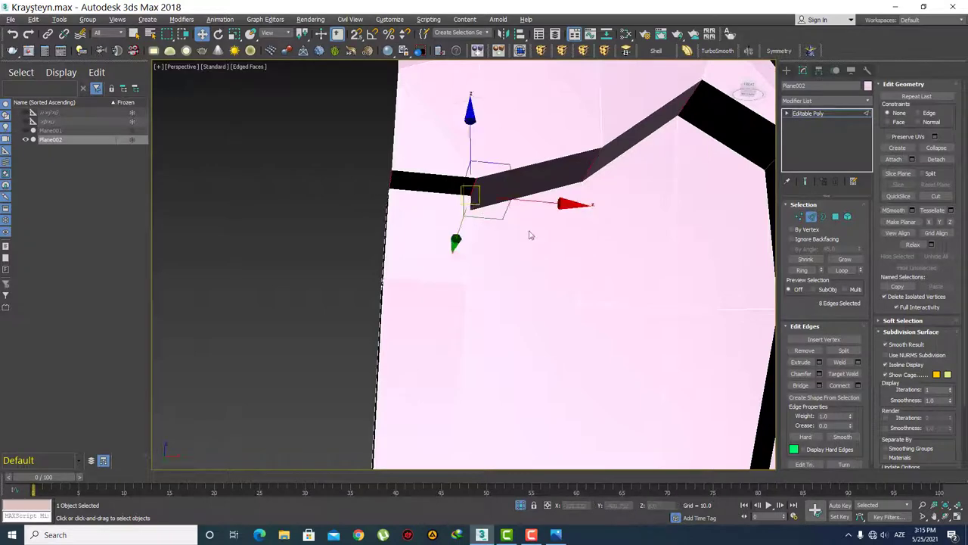
{"action": "middle_click_drag", "start_coordinate": [471, 198], "coordinate": [472, 230], "text": "alt"}
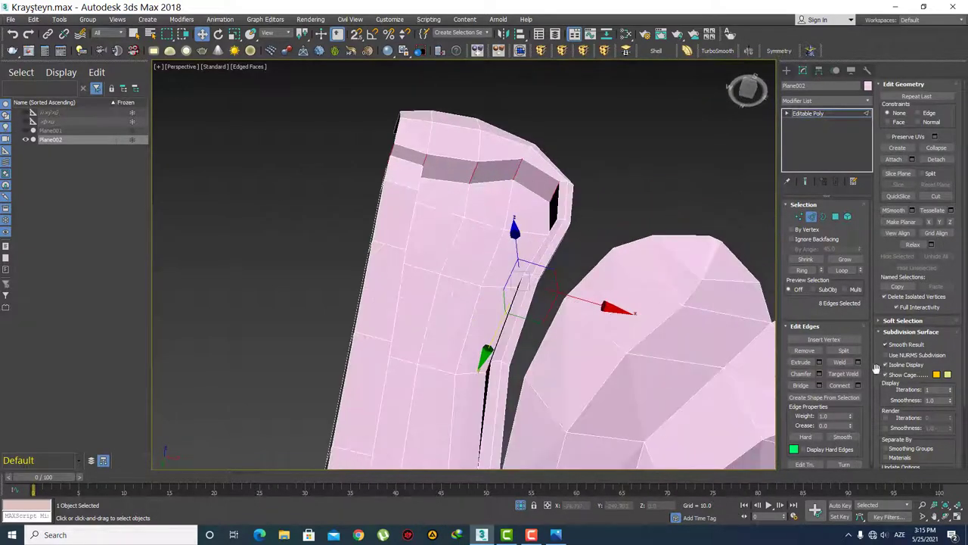
{"action": "left_click", "coordinate": [857, 385]}
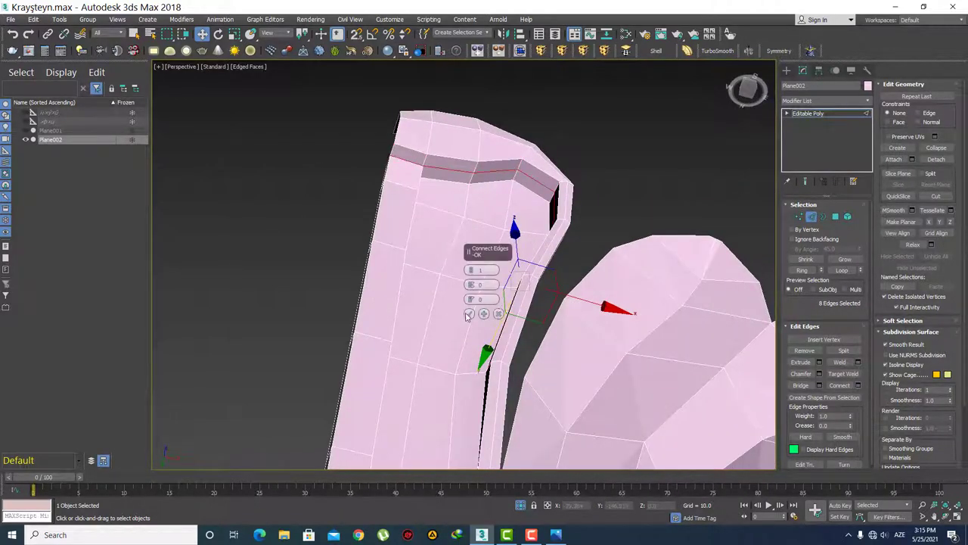
{"action": "left_click", "coordinate": [468, 314]}
{"action": "scroll", "coordinate": [471, 313], "scroll_direction": "up", "scroll_amount": 2}
{"action": "scroll", "coordinate": [487, 320], "scroll_direction": "up", "scroll_amount": 2}
{"action": "scroll", "coordinate": [477, 301], "scroll_direction": "up", "scroll_amount": 2}
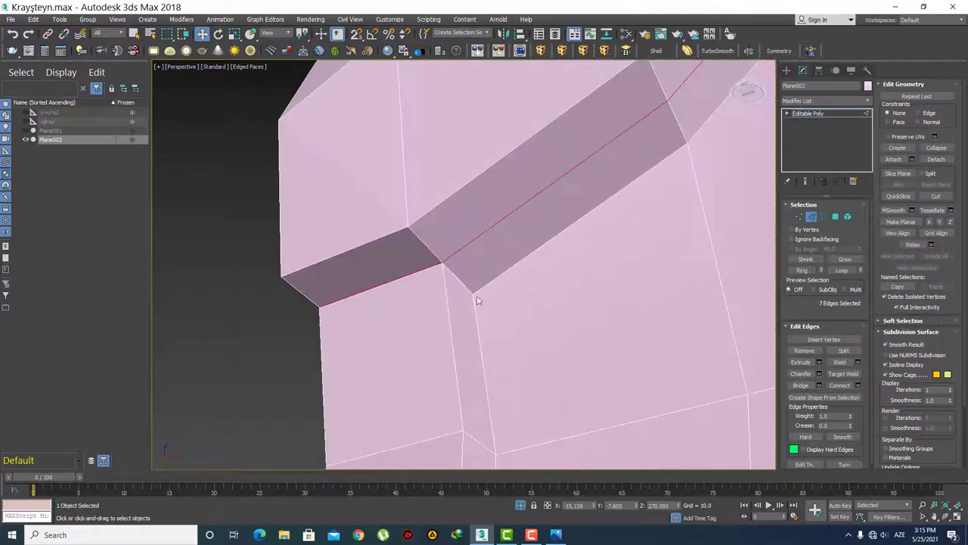
{"action": "scroll", "coordinate": [465, 276], "scroll_direction": "down", "scroll_amount": 2}
{"action": "mouse_move", "coordinate": [453, 253]}
{"action": "middle_mouse_down", "text": "alt"}
{"action": "mouse_move", "coordinate": [506, 270]}
{"action": "mouse_move", "coordinate": [459, 249]}
{"action": "mouse_move", "coordinate": [520, 180]}
{"action": "mouse_move", "coordinate": [480, 212]}
{"action": "mouse_move", "coordinate": [530, 345]}
{"action": "mouse_move", "coordinate": [522, 303]}
{"action": "mouse_move", "coordinate": [529, 281]}
{"action": "mouse_move", "coordinate": [547, 270]}
{"action": "mouse_move", "coordinate": [551, 288]}
{"action": "middle_mouse_up", "text": "alt"}
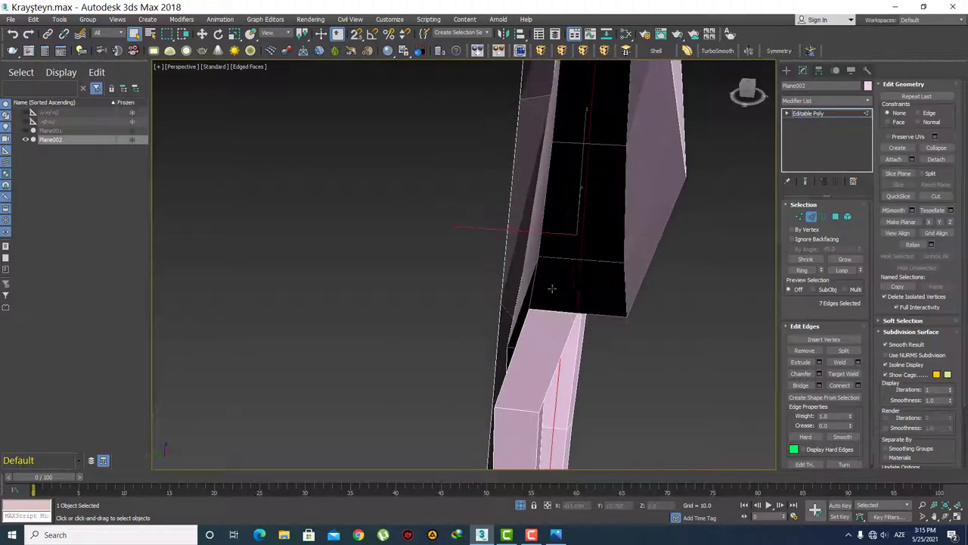
Step: Clear the polygon selection and zoom in on the groove corner of the stalk
{"action": "key", "text": "3"}
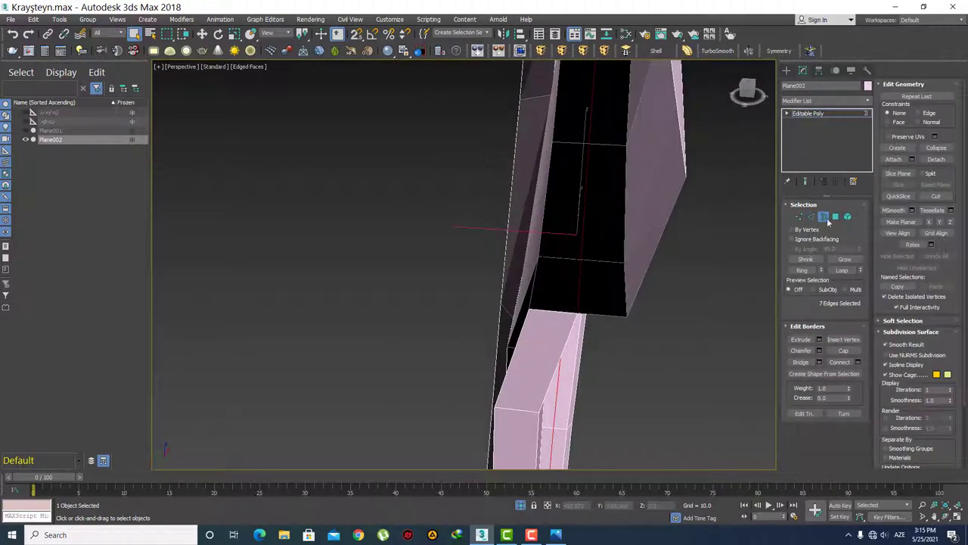
{"action": "key", "text": "4"}
{"action": "left_click", "coordinate": [566, 286]}
{"action": "key", "text": "Delete"}
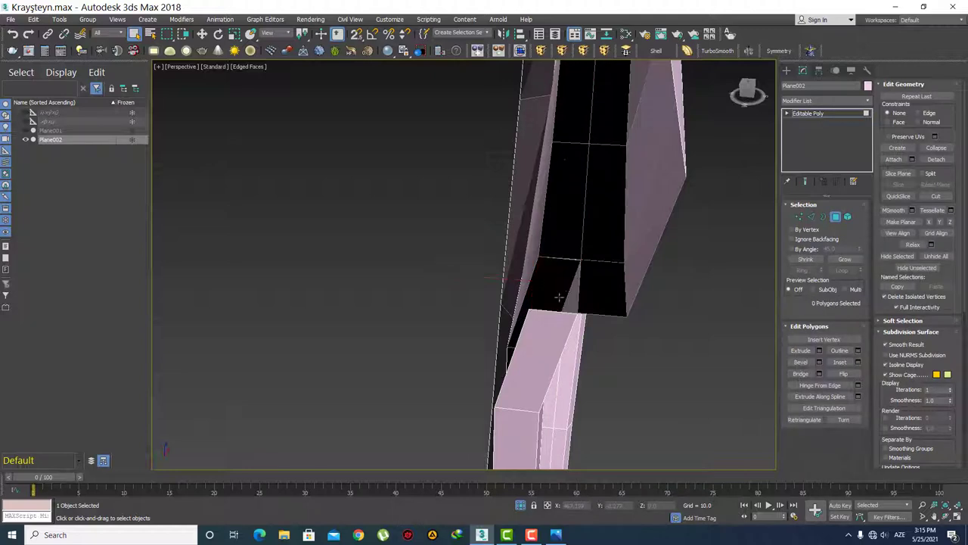
{"action": "mouse_move", "coordinate": [566, 286]}
{"action": "middle_mouse_down", "text": "alt"}
{"action": "mouse_move", "coordinate": [573, 318]}
{"action": "mouse_move", "coordinate": [494, 277]}
{"action": "mouse_move", "coordinate": [388, 186]}
{"action": "middle_mouse_up", "text": "alt"}
{"action": "scroll", "coordinate": [573, 318], "scroll_direction": "up", "scroll_amount": 5}
{"action": "scroll", "coordinate": [553, 313], "scroll_direction": "down", "scroll_amount": 5}
{"action": "scroll", "coordinate": [388, 186], "scroll_direction": "up", "scroll_amount": 5}
{"action": "scroll", "coordinate": [460, 194], "scroll_direction": "up", "scroll_amount": 5}
{"action": "scroll", "coordinate": [473, 222], "scroll_direction": "up", "scroll_amount": 1}
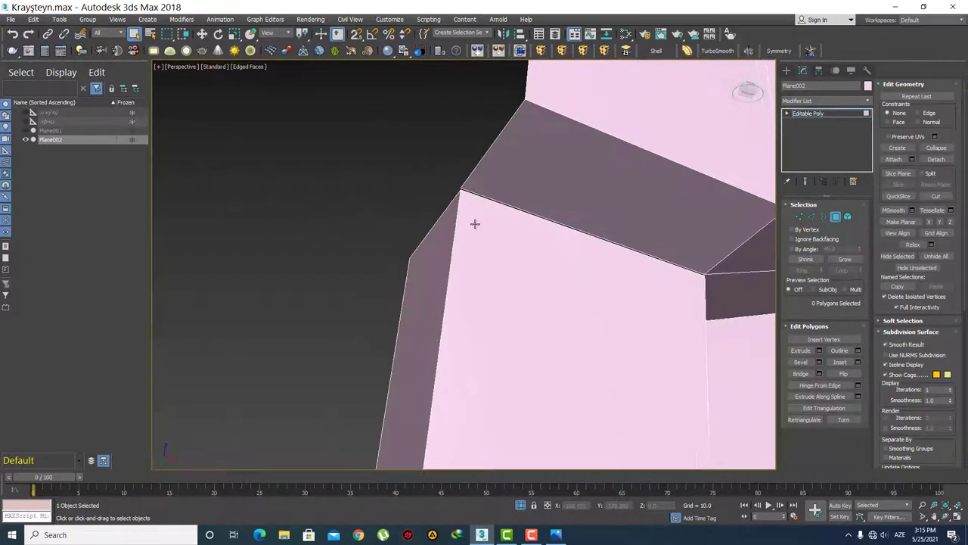
Step: Collapse both pairs of corner vertices at the groove into single vertices
{"action": "key", "text": "2"}
{"action": "left_click_drag", "start_coordinate": [447, 172], "coordinate": [477, 221]}
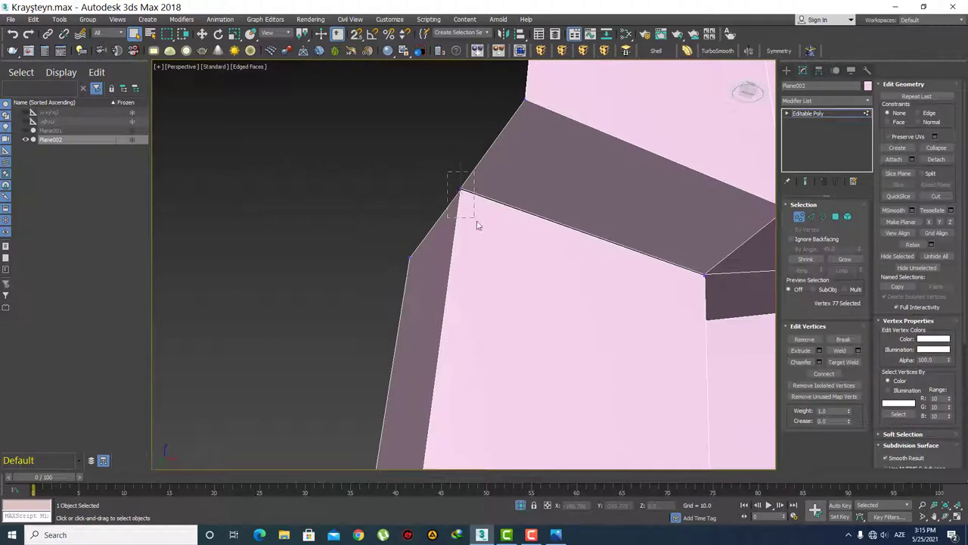
{"action": "left_click", "coordinate": [943, 151]}
{"action": "middle_click_drag", "start_coordinate": [641, 277], "coordinate": [527, 232]}
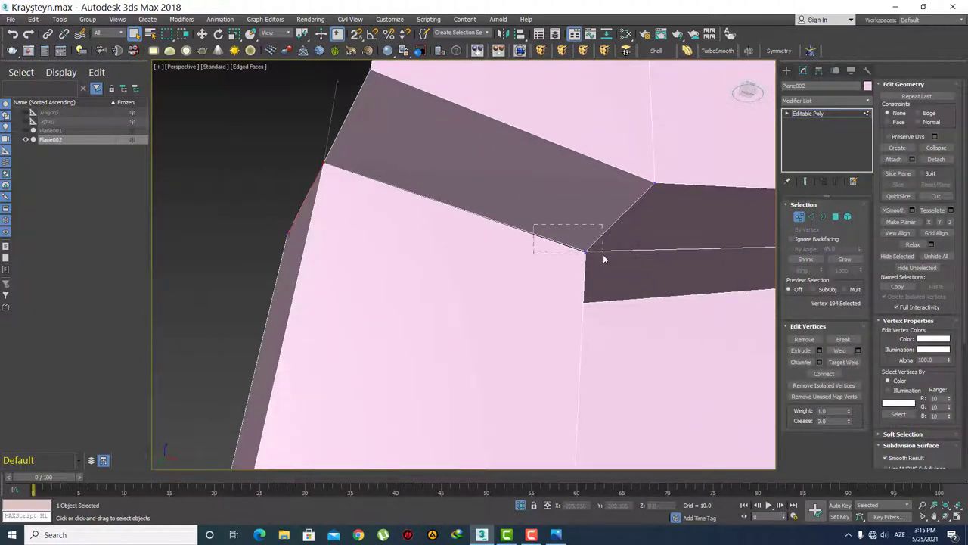
{"action": "left_click_drag", "start_coordinate": [603, 254], "coordinate": [603, 254]}
{"action": "left_click", "coordinate": [943, 149]}
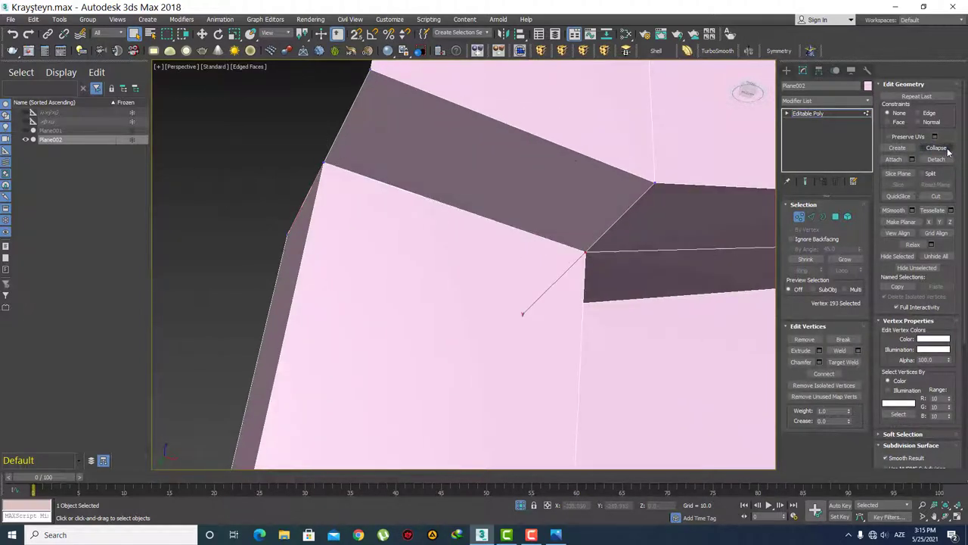
Step: Orbit around the stalk to inspect the merged corner and test-select a polygon near the groove top
{"action": "mouse_move", "coordinate": [400, 225]}
{"action": "middle_mouse_down", "text": "alt"}
{"action": "mouse_move", "coordinate": [528, 301]}
{"action": "mouse_move", "coordinate": [356, 225]}
{"action": "middle_mouse_up", "text": "alt"}
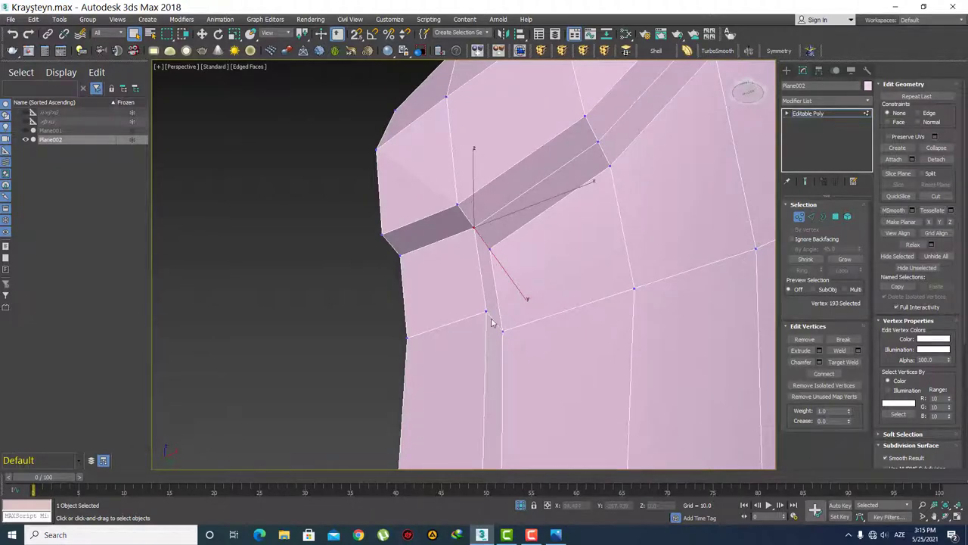
{"action": "mouse_move", "coordinate": [475, 324]}
{"action": "middle_mouse_down", "text": "alt"}
{"action": "mouse_move", "coordinate": [572, 346]}
{"action": "mouse_move", "coordinate": [520, 360]}
{"action": "middle_mouse_up", "text": "alt"}
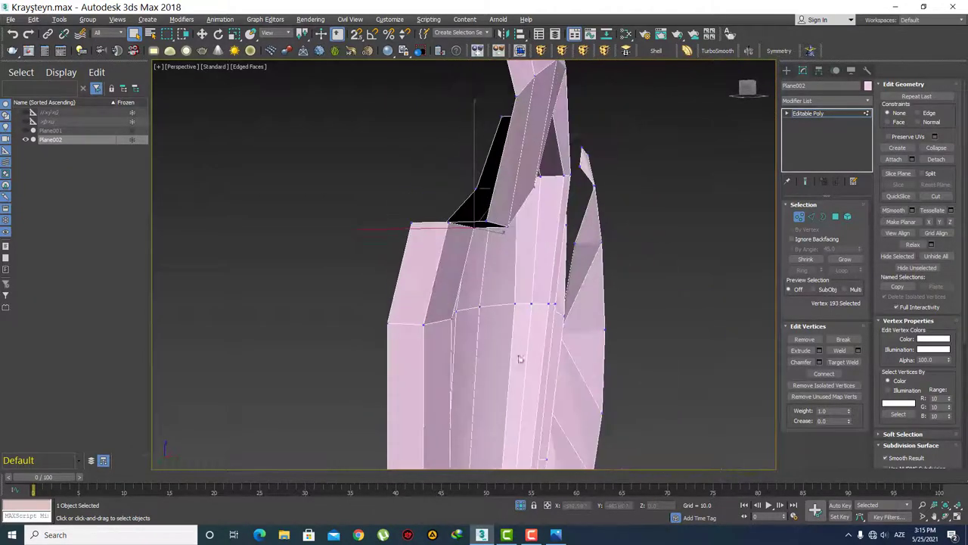
{"action": "mouse_move", "coordinate": [455, 265]}
{"action": "middle_mouse_down", "text": "alt"}
{"action": "mouse_move", "coordinate": [435, 259]}
{"action": "mouse_move", "coordinate": [385, 167]}
{"action": "middle_mouse_up", "text": "alt"}
{"action": "mouse_move", "coordinate": [474, 152]}
{"action": "middle_mouse_down", "text": "alt"}
{"action": "mouse_move", "coordinate": [447, 218]}
{"action": "mouse_move", "coordinate": [497, 309]}
{"action": "mouse_move", "coordinate": [459, 281]}
{"action": "mouse_move", "coordinate": [569, 307]}
{"action": "middle_mouse_up", "text": "alt"}
{"action": "scroll", "coordinate": [525, 287], "scroll_direction": "up", "scroll_amount": 5}
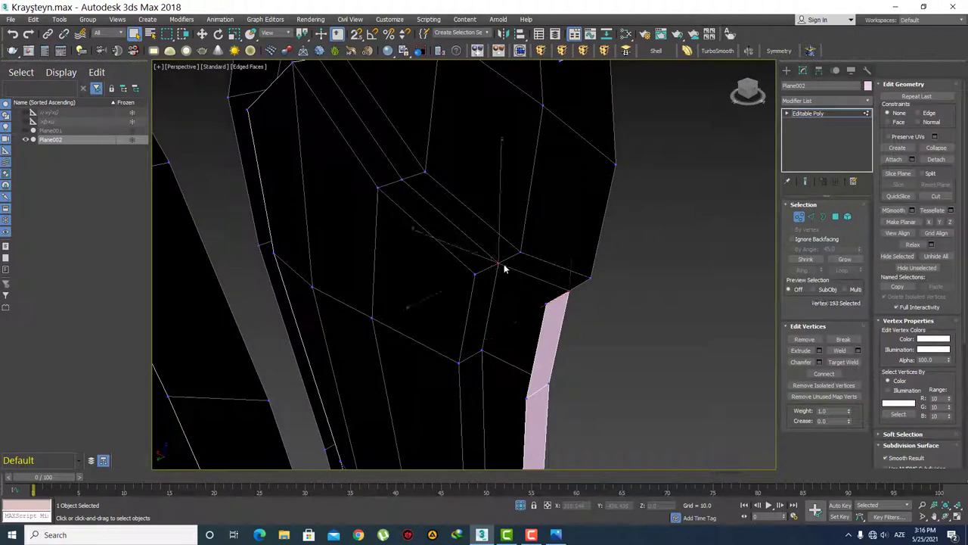
{"action": "middle_click_drag", "start_coordinate": [617, 297], "coordinate": [496, 274], "text": "alt"}
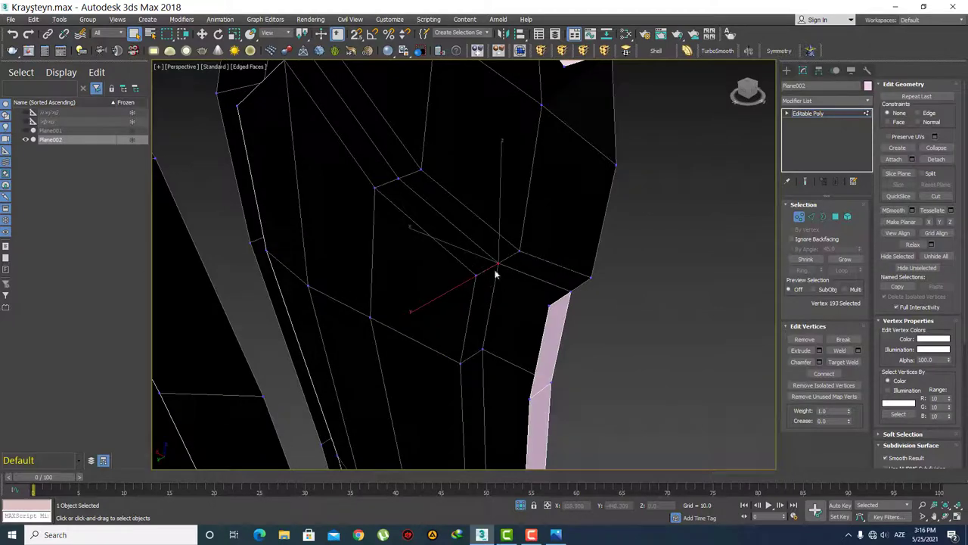
{"action": "middle_click_drag", "start_coordinate": [543, 298], "coordinate": [431, 254], "text": "alt"}
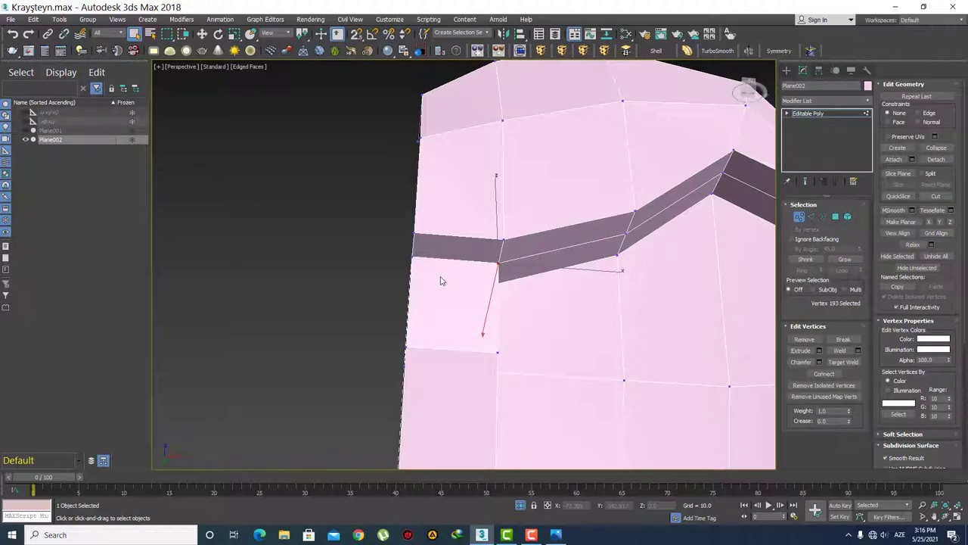
{"action": "scroll", "coordinate": [562, 295], "scroll_direction": "down", "scroll_amount": 5}
{"action": "mouse_move", "coordinate": [562, 325]}
{"action": "middle_mouse_down", "text": "alt"}
{"action": "mouse_move", "coordinate": [626, 308]}
{"action": "mouse_move", "coordinate": [573, 279]}
{"action": "mouse_move", "coordinate": [483, 257]}
{"action": "middle_mouse_up", "text": "alt"}
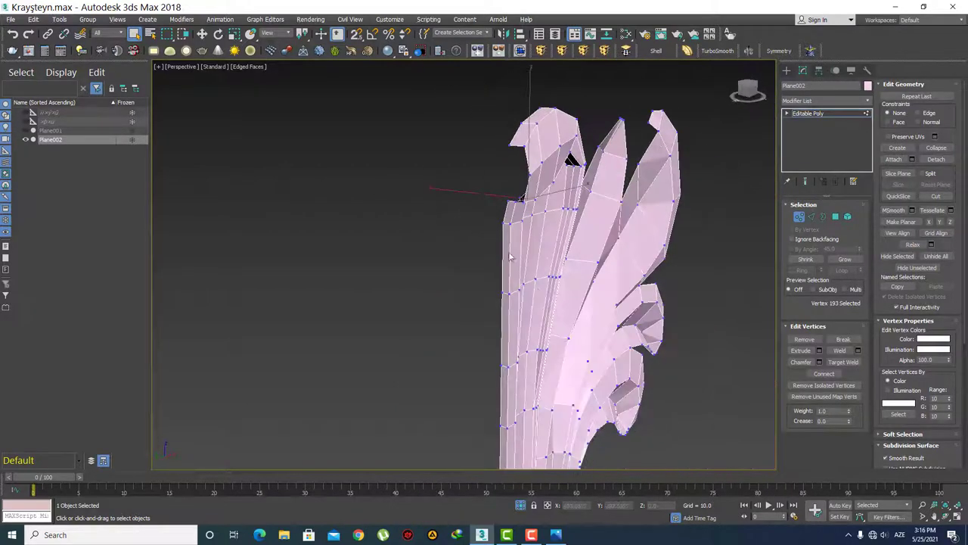
{"action": "middle_click_drag", "start_coordinate": [497, 299], "coordinate": [514, 250], "text": "alt"}
{"action": "key", "text": "4"}
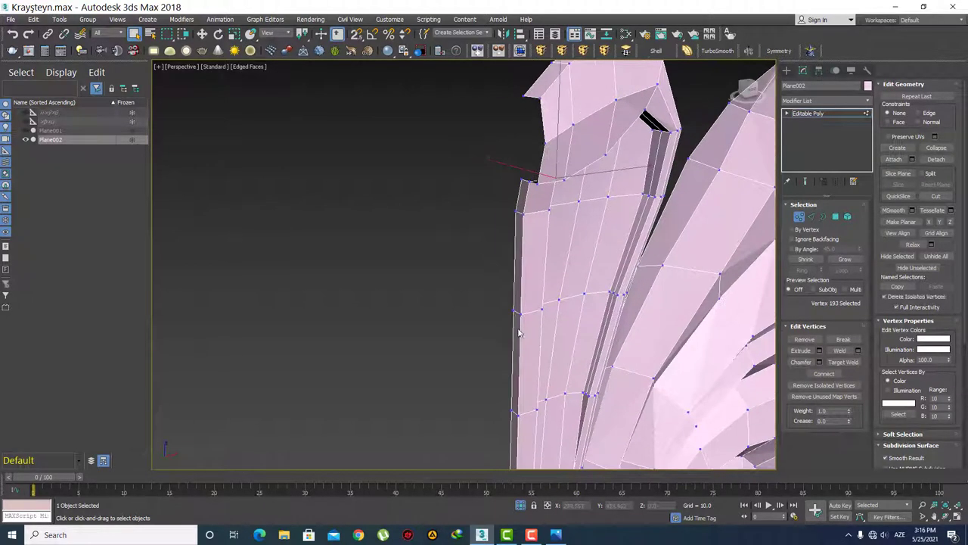
{"action": "left_click", "coordinate": [521, 197]}
{"action": "left_click", "coordinate": [514, 249]}
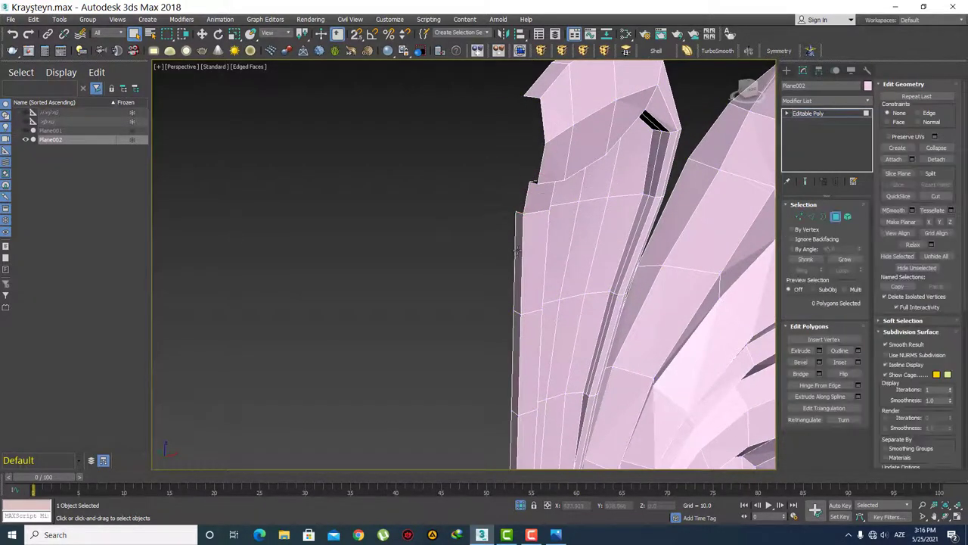
Step: Orbit closer to the stalk column, try selecting its side polygons, then clear them
{"action": "middle_click_drag", "start_coordinate": [513, 249], "coordinate": [515, 277], "text": "alt"}
{"action": "left_click", "coordinate": [515, 277]}
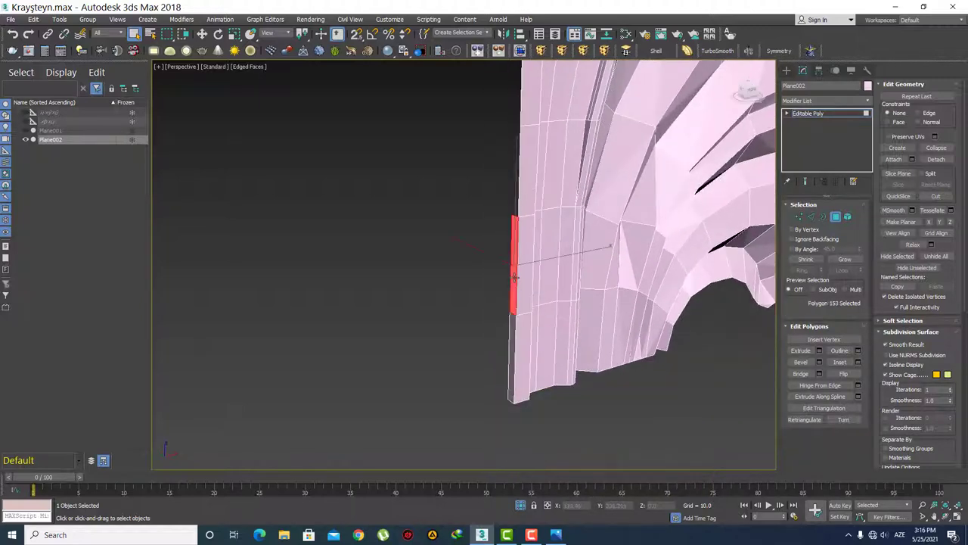
{"action": "left_click", "coordinate": [507, 361]}
{"action": "left_click", "coordinate": [520, 393]}
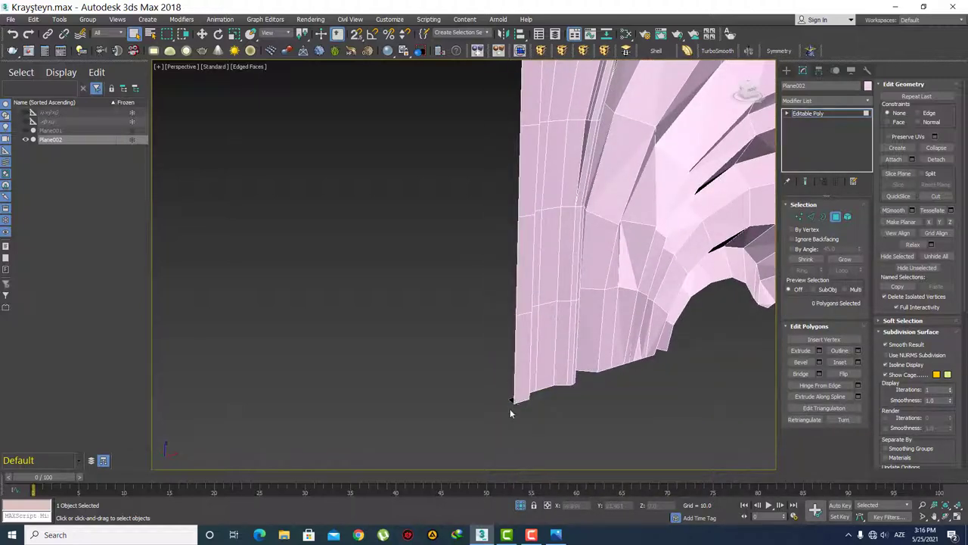
{"action": "mouse_move", "coordinate": [509, 408]}
{"action": "middle_mouse_down", "text": "alt"}
{"action": "mouse_move", "coordinate": [519, 384]}
{"action": "mouse_move", "coordinate": [559, 376]}
{"action": "mouse_move", "coordinate": [480, 341]}
{"action": "mouse_move", "coordinate": [560, 276]}
{"action": "middle_mouse_up", "text": "alt"}
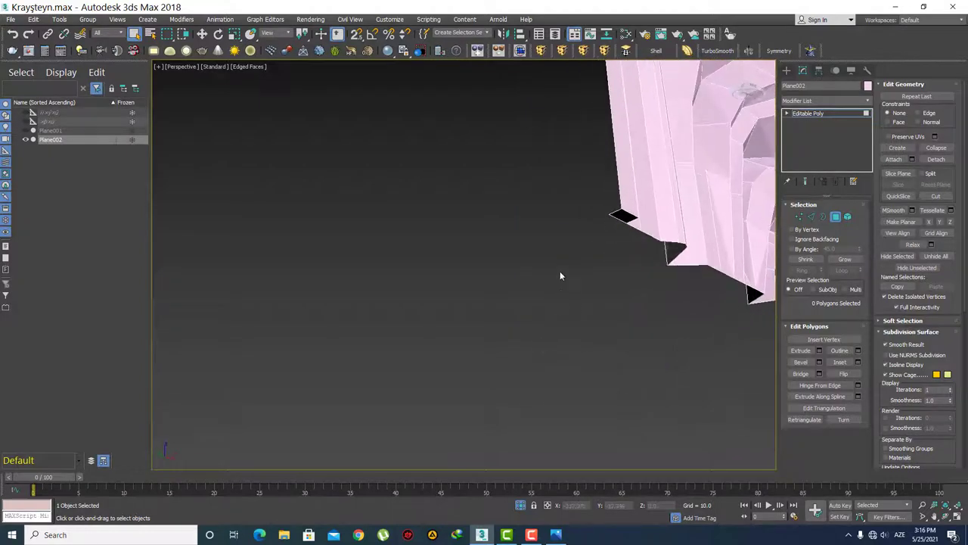
{"action": "left_click", "coordinate": [619, 216]}
Step: Orbit, pan and zoom to an edge-on side view of the leaf's stalk
{"action": "mouse_move", "coordinate": [611, 242]}
{"action": "middle_mouse_down", "text": "alt"}
{"action": "mouse_move", "coordinate": [514, 285]}
{"action": "mouse_move", "coordinate": [545, 263]}
{"action": "mouse_move", "coordinate": [605, 253]}
{"action": "mouse_move", "coordinate": [459, 252]}
{"action": "mouse_move", "coordinate": [554, 223]}
{"action": "mouse_move", "coordinate": [613, 238]}
{"action": "mouse_move", "coordinate": [497, 234]}
{"action": "mouse_move", "coordinate": [465, 166]}
{"action": "middle_mouse_up", "text": "alt"}
{"action": "scroll", "coordinate": [458, 199], "scroll_direction": "up", "scroll_amount": 5}
{"action": "middle_click_drag", "start_coordinate": [458, 199], "coordinate": [411, 184], "text": "alt"}
{"action": "scroll", "coordinate": [450, 267], "scroll_direction": "up", "scroll_amount": 5}
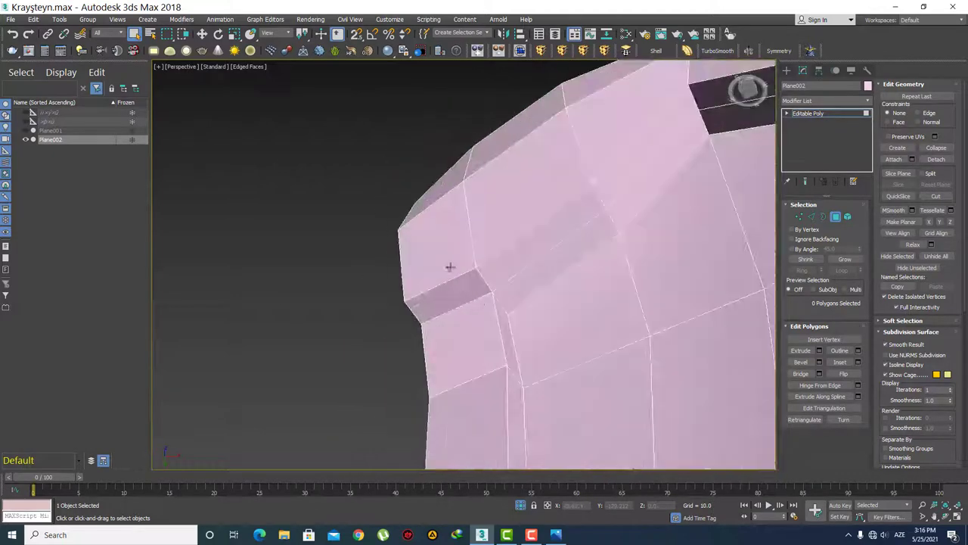
{"action": "middle_click_drag", "start_coordinate": [627, 182], "coordinate": [441, 313], "text": "alt"}
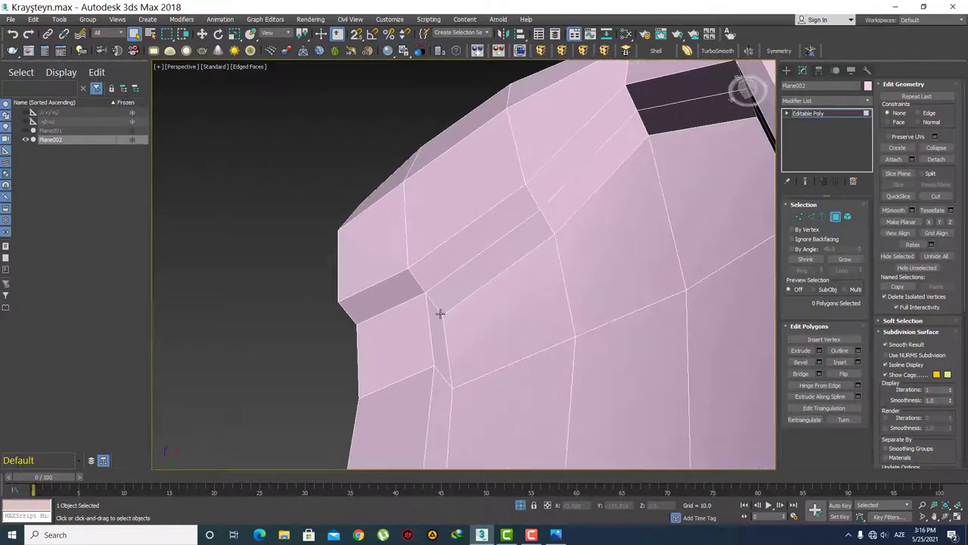
{"action": "mouse_move", "coordinate": [537, 252]}
{"action": "middle_mouse_down", "text": "alt"}
{"action": "mouse_move", "coordinate": [460, 242]}
{"action": "mouse_move", "coordinate": [506, 207]}
{"action": "mouse_move", "coordinate": [471, 253]}
{"action": "mouse_move", "coordinate": [429, 260]}
{"action": "mouse_move", "coordinate": [496, 298]}
{"action": "mouse_move", "coordinate": [462, 254]}
{"action": "middle_mouse_up", "text": "alt"}
{"action": "scroll", "coordinate": [430, 260], "scroll_direction": "down", "scroll_amount": 5}
{"action": "scroll", "coordinate": [454, 273], "scroll_direction": "down", "scroll_amount": 3}
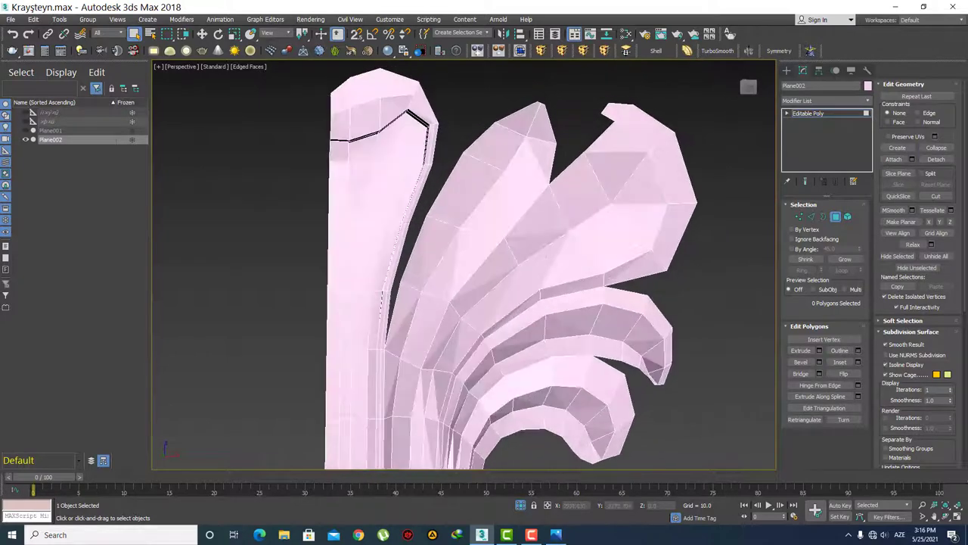
{"action": "mouse_move", "coordinate": [376, 319]}
{"action": "middle_mouse_down", "text": "alt"}
{"action": "mouse_move", "coordinate": [491, 242]}
{"action": "mouse_move", "coordinate": [476, 292]}
{"action": "mouse_move", "coordinate": [462, 282]}
{"action": "middle_mouse_up", "text": "alt"}
Step: In Edge mode, select a stalk edge loop and box-trim it to five edges
{"action": "key", "text": "2"}
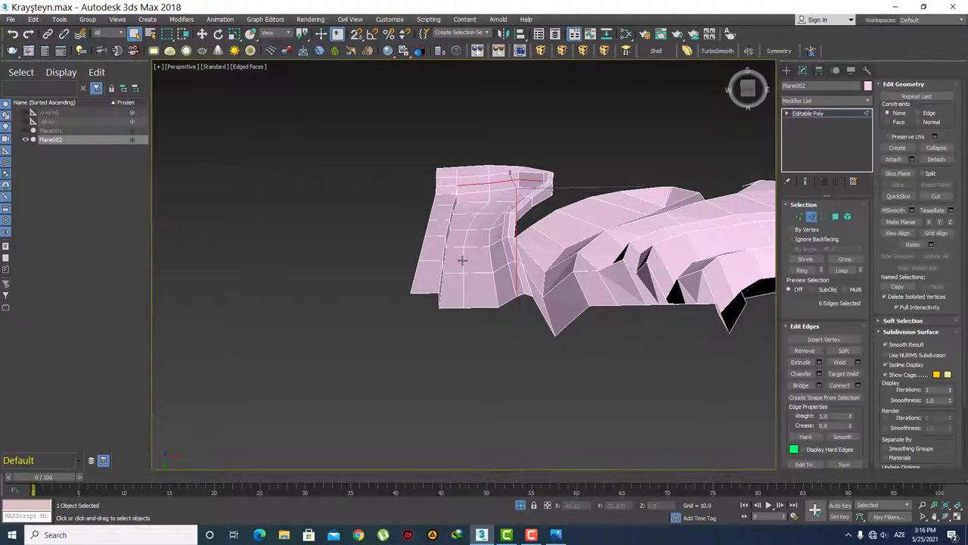
{"action": "left_click", "coordinate": [463, 260]}
{"action": "double_click", "coordinate": [462, 261]}
{"action": "scroll", "coordinate": [462, 260], "scroll_direction": "up", "scroll_amount": 3}
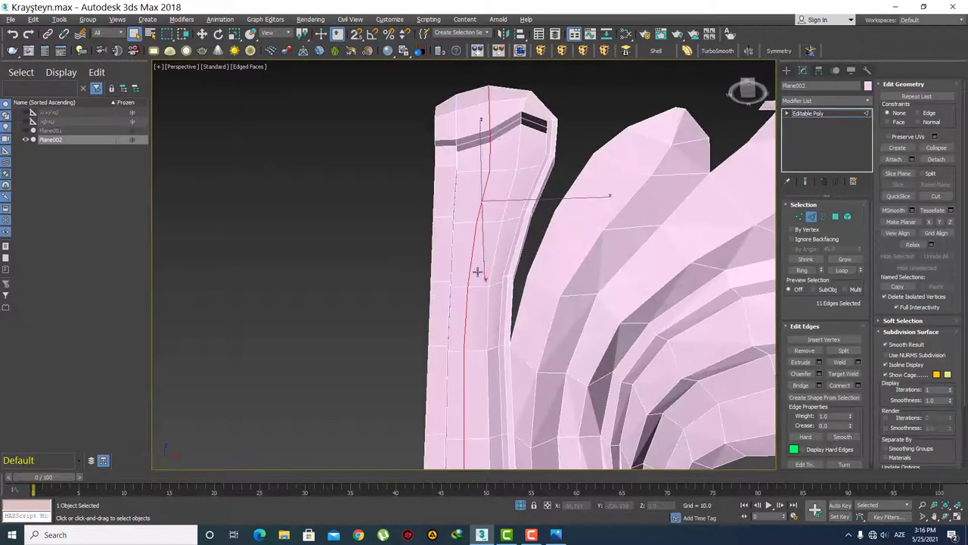
{"action": "scroll", "coordinate": [478, 272], "scroll_direction": "up", "scroll_amount": 2}
{"action": "scroll", "coordinate": [455, 295], "scroll_direction": "down", "scroll_amount": 2}
{"action": "scroll", "coordinate": [455, 295], "scroll_direction": "down", "scroll_amount": 2}
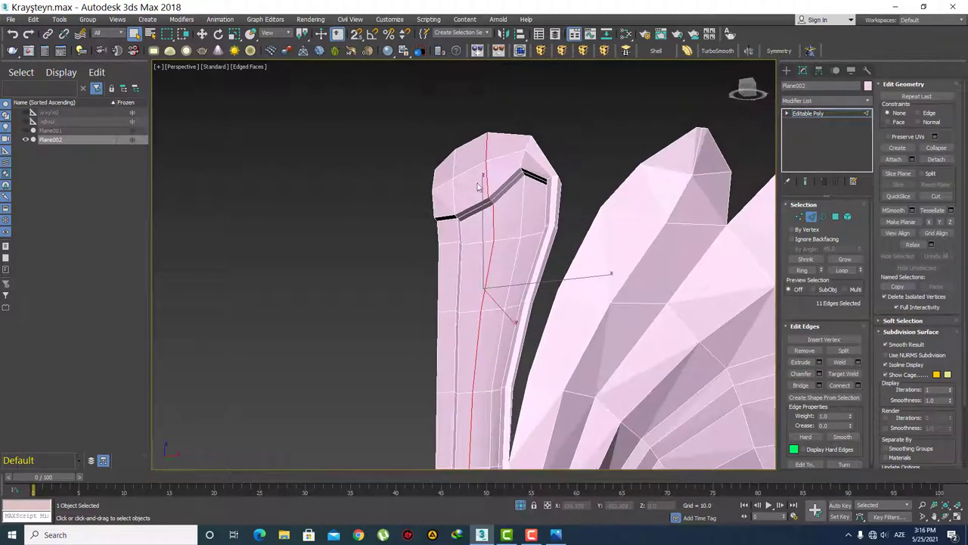
{"action": "left_click_drag", "start_coordinate": [451, 105], "coordinate": [511, 208]}
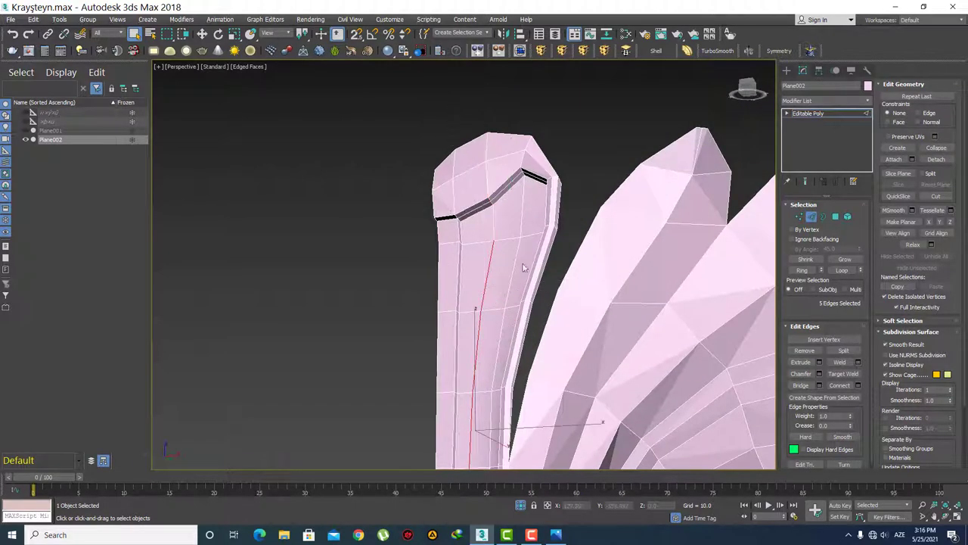
{"action": "middle_click_drag", "start_coordinate": [522, 265], "coordinate": [545, 316], "text": "alt"}
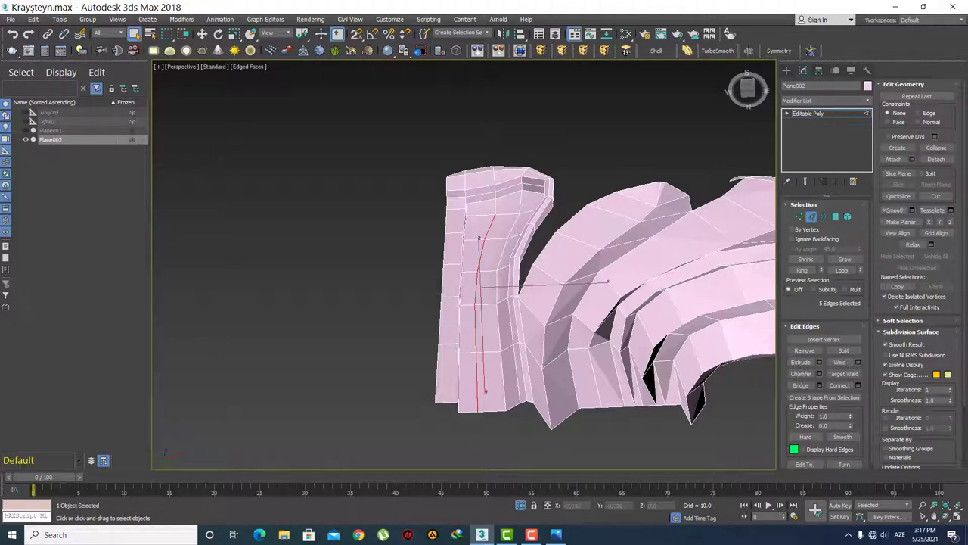
Step: Nudge the selected stalk edges slightly along Y, undoing the last downward shift
{"action": "middle_click_drag", "start_coordinate": [477, 352], "coordinate": [497, 331], "text": "alt"}
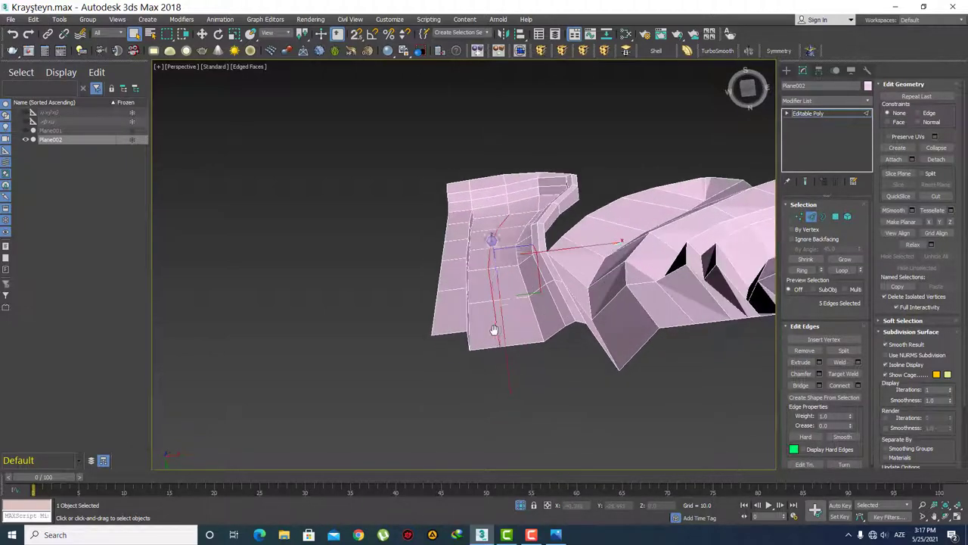
{"action": "key", "text": "w"}
{"action": "left_click_drag", "start_coordinate": [505, 343], "coordinate": [508, 356]}
{"action": "mouse_move", "coordinate": [510, 340]}
{"action": "middle_mouse_down", "text": "alt"}
{"action": "mouse_move", "coordinate": [494, 310]}
{"action": "mouse_move", "coordinate": [514, 315]}
{"action": "middle_mouse_up", "text": "alt"}
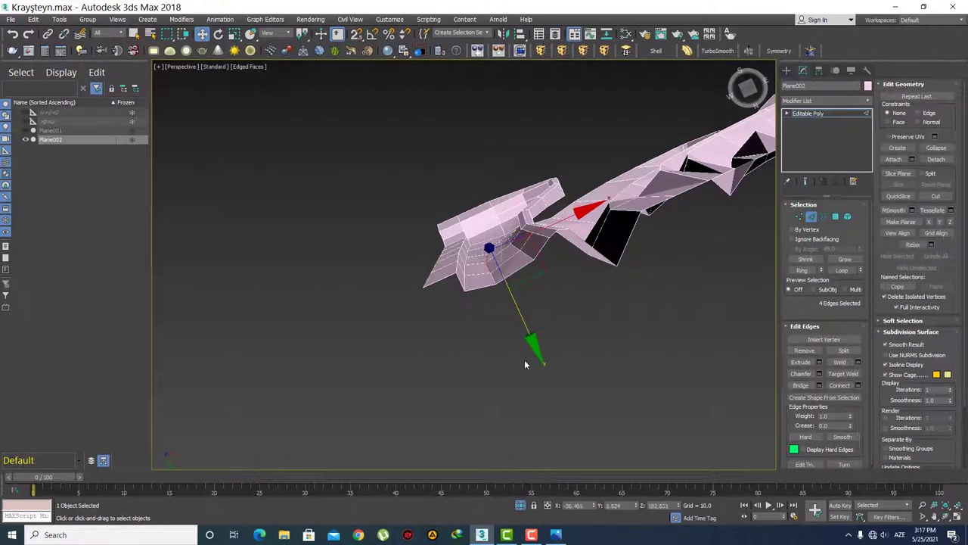
{"action": "middle_click_drag", "start_coordinate": [522, 356], "coordinate": [509, 360], "text": "alt"}
{"action": "left_click_drag", "start_coordinate": [460, 322], "coordinate": [459, 320]}
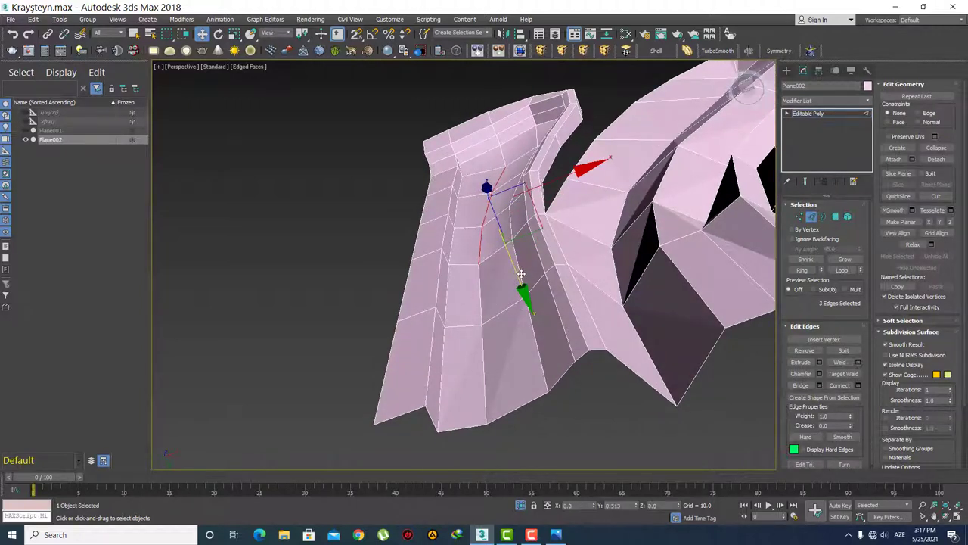
{"action": "mouse_move", "coordinate": [518, 274]}
{"action": "left_mouse_down"}
{"action": "mouse_move", "coordinate": [496, 311]}
{"action": "mouse_move", "coordinate": [468, 256]}
{"action": "left_mouse_up"}
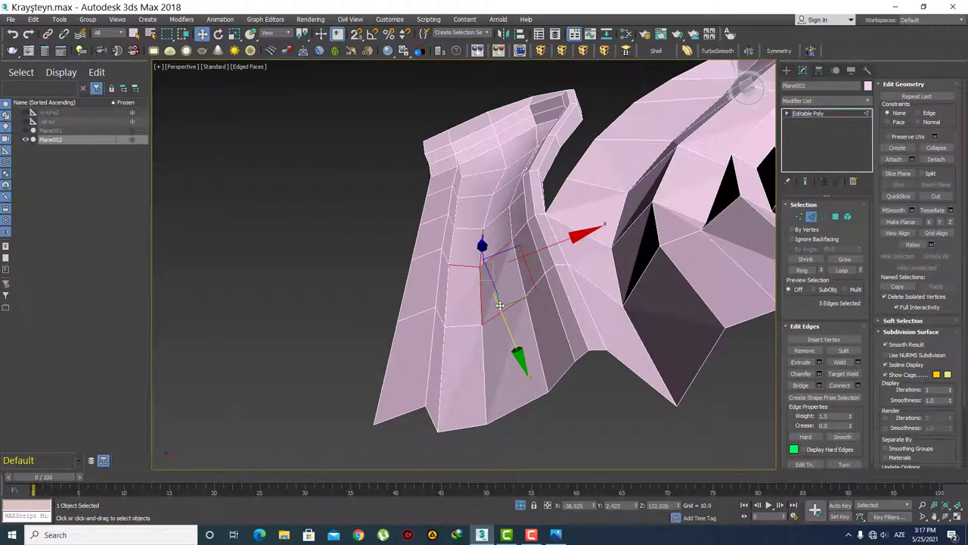
{"action": "key", "text": "ctrl+z"}
{"action": "key", "text": "ctrl+z"}
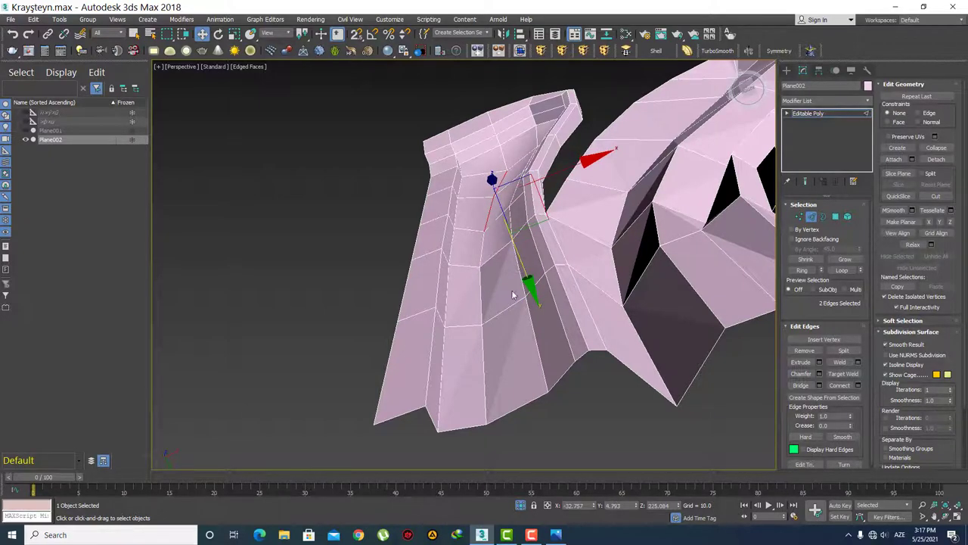
Step: Orbit and zoom out to see the whole leaf
{"action": "mouse_move", "coordinate": [520, 281]}
{"action": "middle_mouse_down", "text": "alt"}
{"action": "mouse_move", "coordinate": [552, 345]}
{"action": "mouse_move", "coordinate": [530, 272]}
{"action": "middle_mouse_up", "text": "alt"}
{"action": "scroll", "coordinate": [562, 317], "scroll_direction": "down", "scroll_amount": 3}
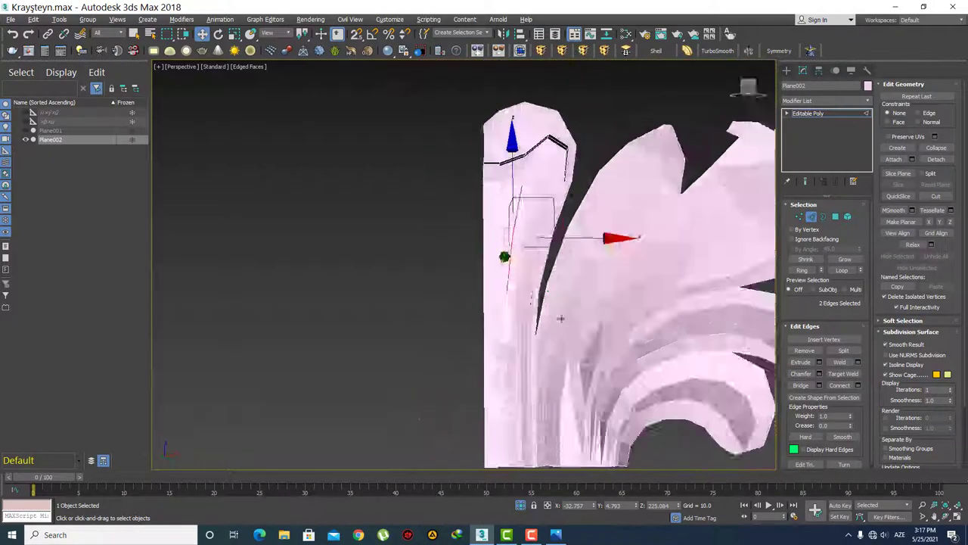
{"action": "middle_click_drag", "start_coordinate": [562, 318], "coordinate": [582, 327], "text": "alt"}
{"action": "middle_click_drag", "start_coordinate": [433, 235], "coordinate": [484, 249], "text": "alt"}
{"action": "scroll", "coordinate": [454, 242], "scroll_direction": "down", "scroll_amount": 2}
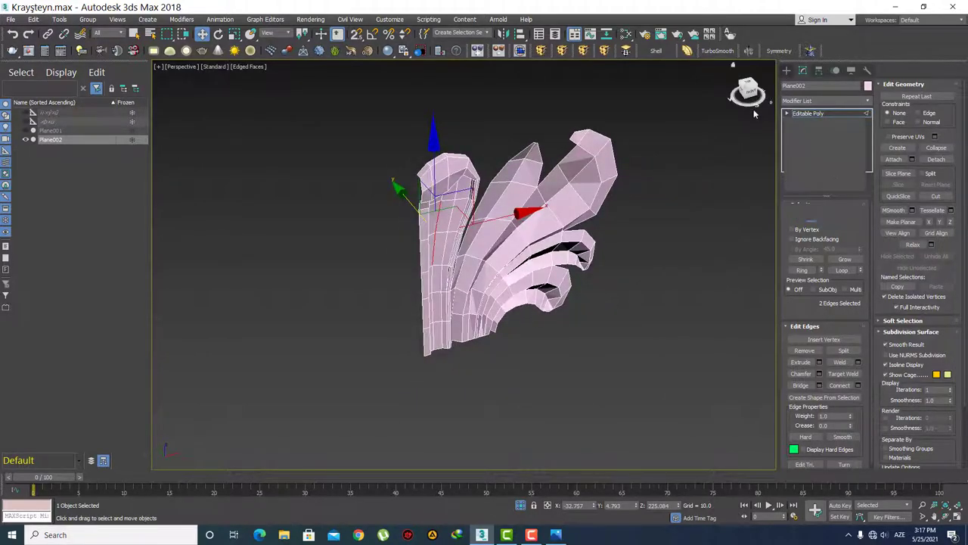
Step: Return to plain selection mode and orbit to a near-front view of the leaf
{"action": "left_click", "coordinate": [786, 71]}
{"action": "key", "text": "q"}
{"action": "scroll", "coordinate": [666, 197], "scroll_direction": "up", "scroll_amount": 2}
{"action": "scroll", "coordinate": [590, 340], "scroll_direction": "up", "scroll_amount": 2}
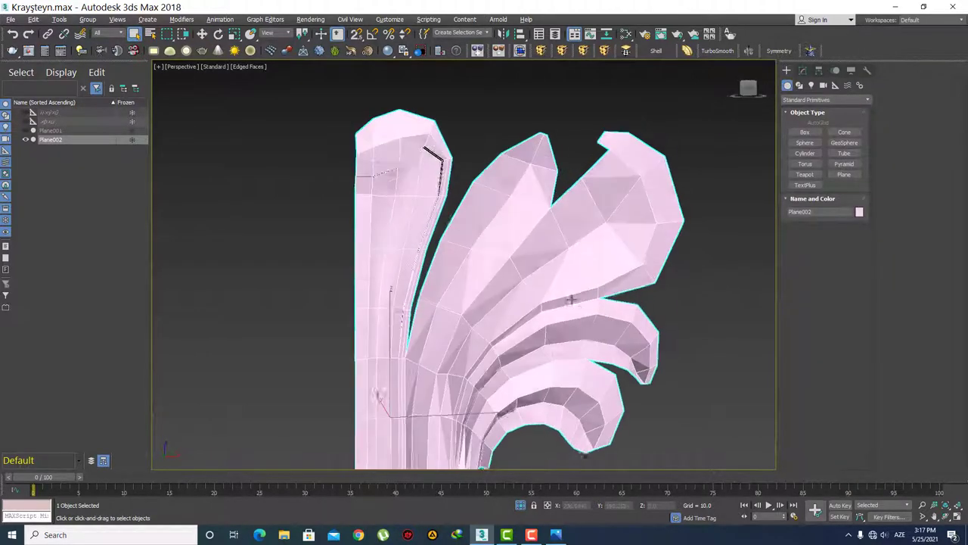
{"action": "mouse_move", "coordinate": [590, 340]}
{"action": "middle_mouse_down", "text": "alt"}
{"action": "mouse_move", "coordinate": [567, 286]}
{"action": "mouse_move", "coordinate": [523, 268]}
{"action": "mouse_move", "coordinate": [537, 277]}
{"action": "mouse_move", "coordinate": [527, 290]}
{"action": "middle_mouse_up", "text": "alt"}
{"action": "scroll", "coordinate": [530, 258], "scroll_direction": "up", "scroll_amount": 3}
{"action": "scroll", "coordinate": [533, 231], "scroll_direction": "up", "scroll_amount": 2}
{"action": "scroll", "coordinate": [547, 169], "scroll_direction": "up", "scroll_amount": 2}
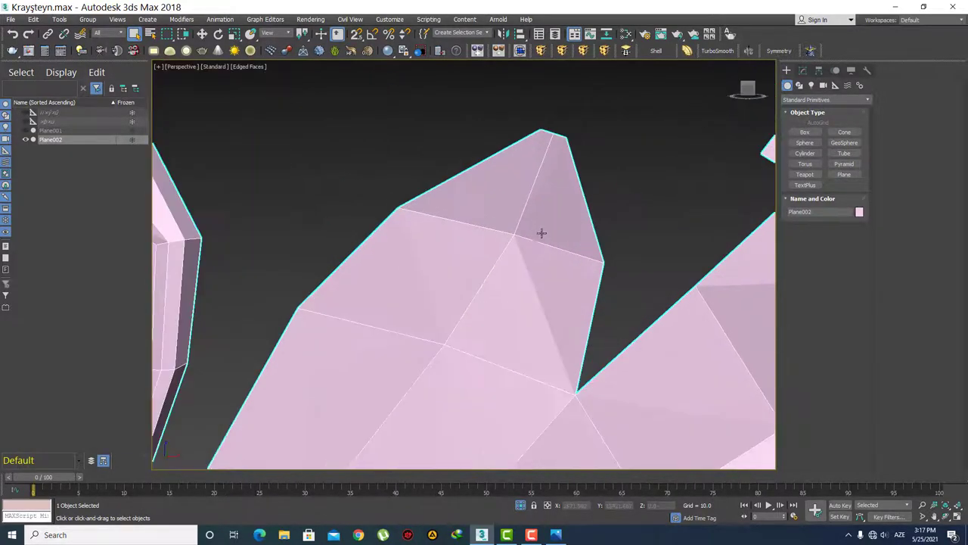
{"action": "scroll", "coordinate": [540, 231], "scroll_direction": "down", "scroll_amount": 4}
{"action": "scroll", "coordinate": [512, 212], "scroll_direction": "up", "scroll_amount": 1}
{"action": "scroll", "coordinate": [516, 211], "scroll_direction": "down", "scroll_amount": 1}
{"action": "scroll", "coordinate": [525, 260], "scroll_direction": "up", "scroll_amount": 1}
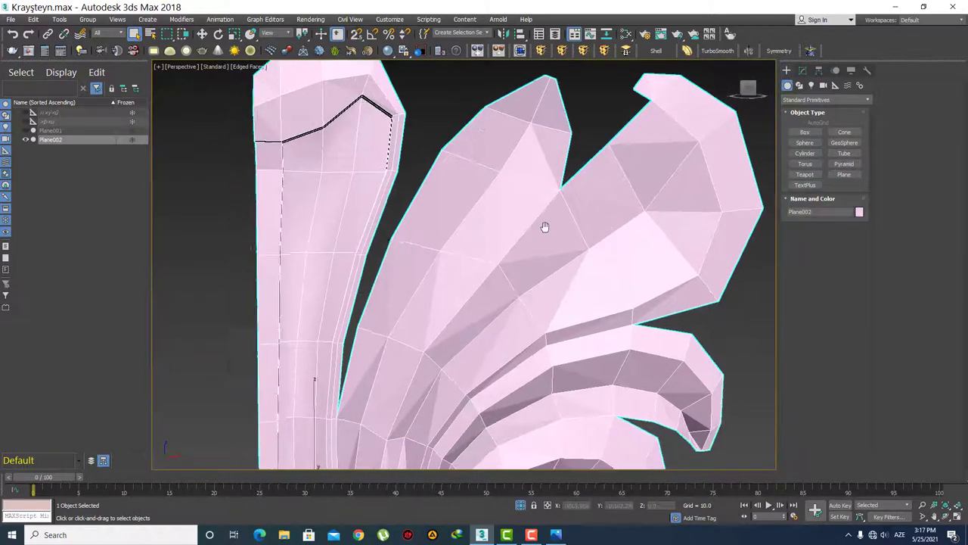
{"action": "scroll", "coordinate": [545, 225], "scroll_direction": "down", "scroll_amount": 4}
{"action": "scroll", "coordinate": [528, 255], "scroll_direction": "down", "scroll_amount": 1}
Step: Pick an edge on the middle leaf, then select the full 79-edge open border in Border mode
{"action": "key", "text": "2"}
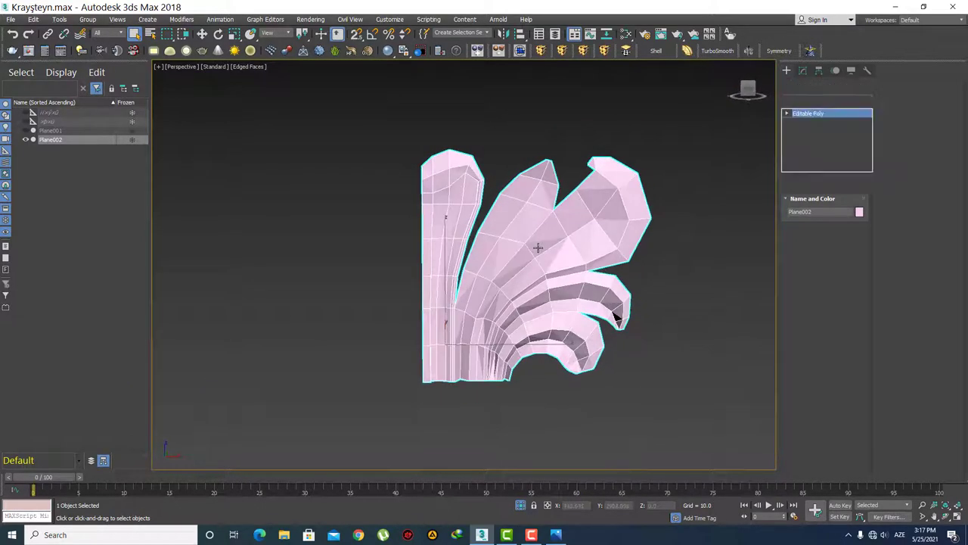
{"action": "scroll", "coordinate": [542, 199], "scroll_direction": "up", "scroll_amount": 2}
{"action": "left_click", "coordinate": [531, 188]}
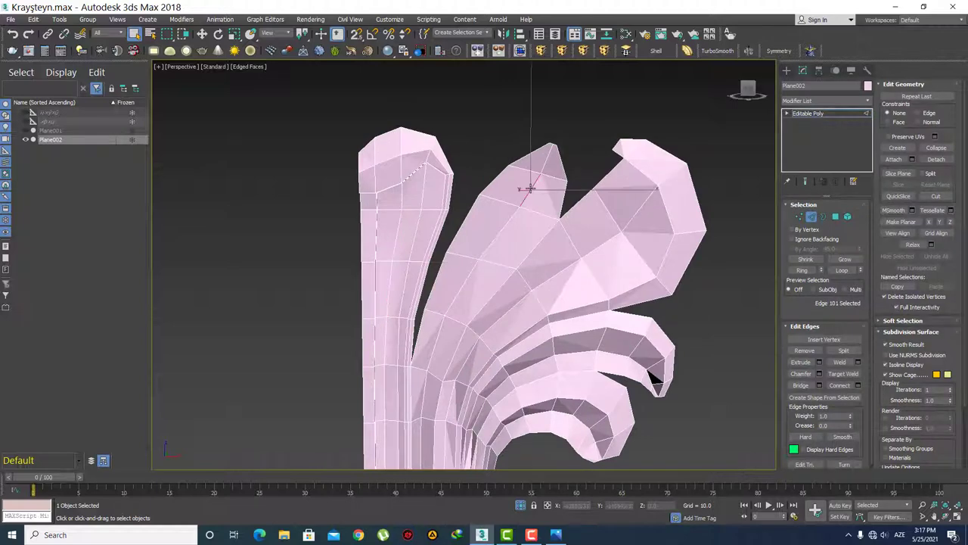
{"action": "middle_click_drag", "start_coordinate": [531, 187], "coordinate": [523, 211], "text": "alt"}
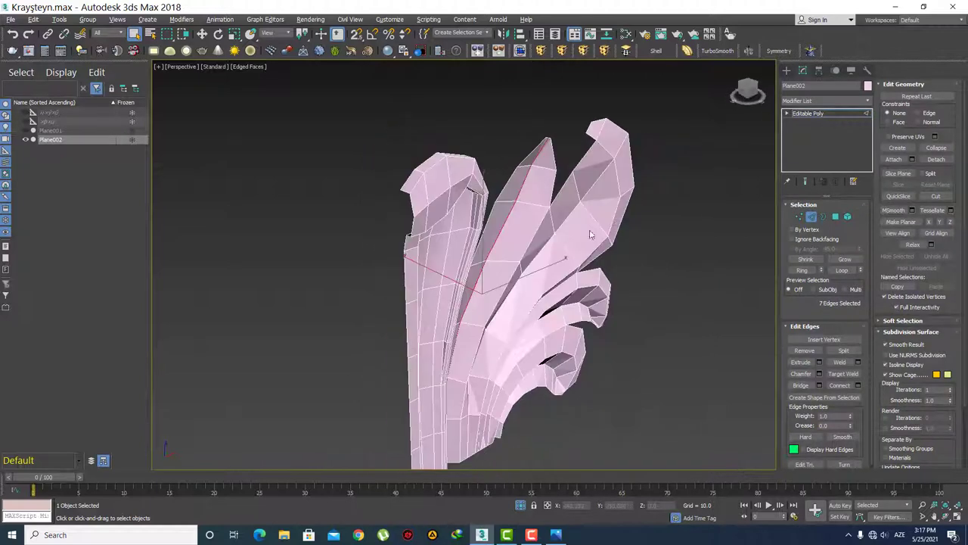
{"action": "key", "text": "3"}
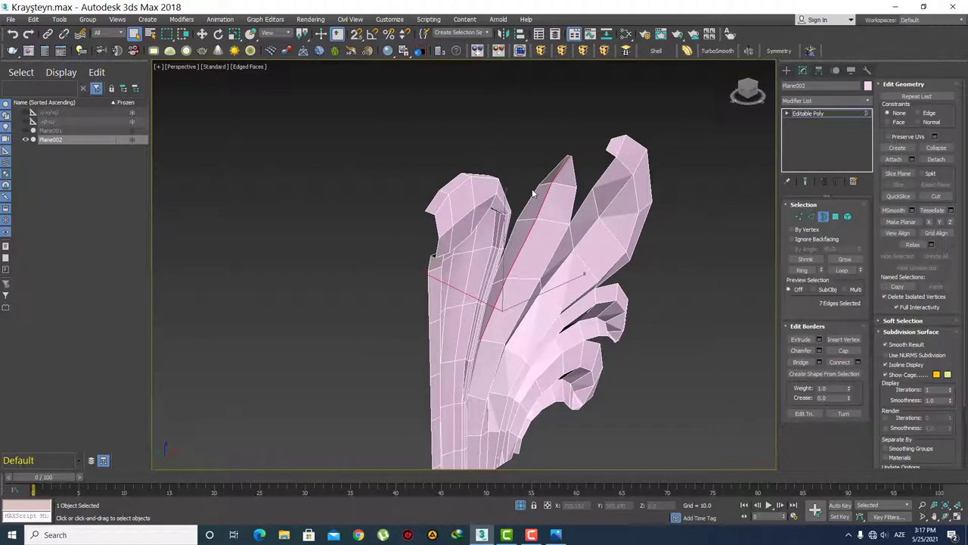
{"action": "left_click", "coordinate": [533, 195]}
Step: Activate the Move tool and switch to the Front view, zooming in on the leaf
{"action": "key", "text": "w"}
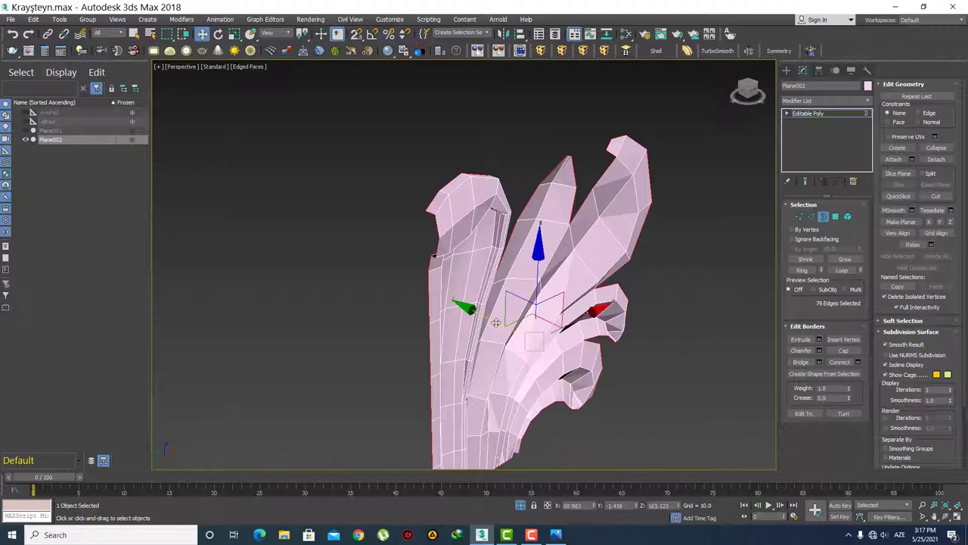
{"action": "mouse_move", "coordinate": [499, 324]}
{"action": "middle_mouse_down", "text": "alt"}
{"action": "mouse_move", "coordinate": [451, 295]}
{"action": "mouse_move", "coordinate": [446, 306]}
{"action": "mouse_move", "coordinate": [515, 321]}
{"action": "mouse_move", "coordinate": [530, 310]}
{"action": "middle_mouse_up", "text": "alt"}
{"action": "key", "text": "f"}
{"action": "scroll", "coordinate": [504, 227], "scroll_direction": "up", "scroll_amount": 2}
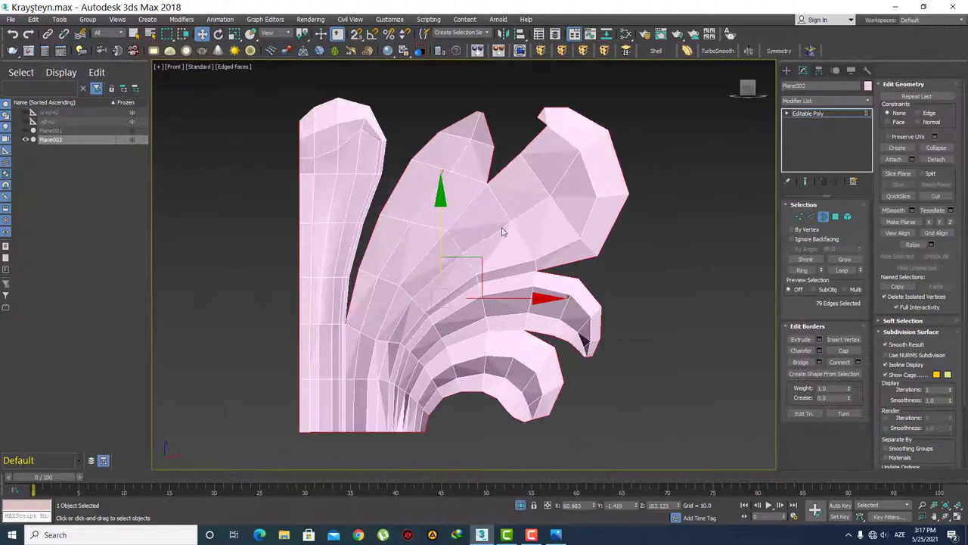
{"action": "scroll", "coordinate": [522, 242], "scroll_direction": "up", "scroll_amount": 3}
Step: In Edge mode, select tip-to-base edge loops on the first two leaf folds with Alt+L
{"action": "key", "text": "q"}
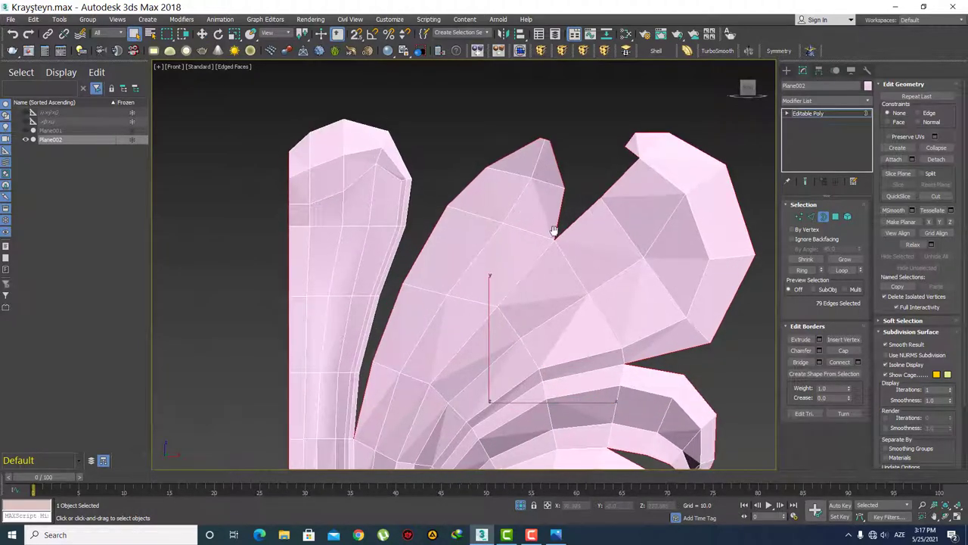
{"action": "middle_click_drag", "start_coordinate": [553, 227], "coordinate": [553, 252]}
{"action": "key", "text": "2"}
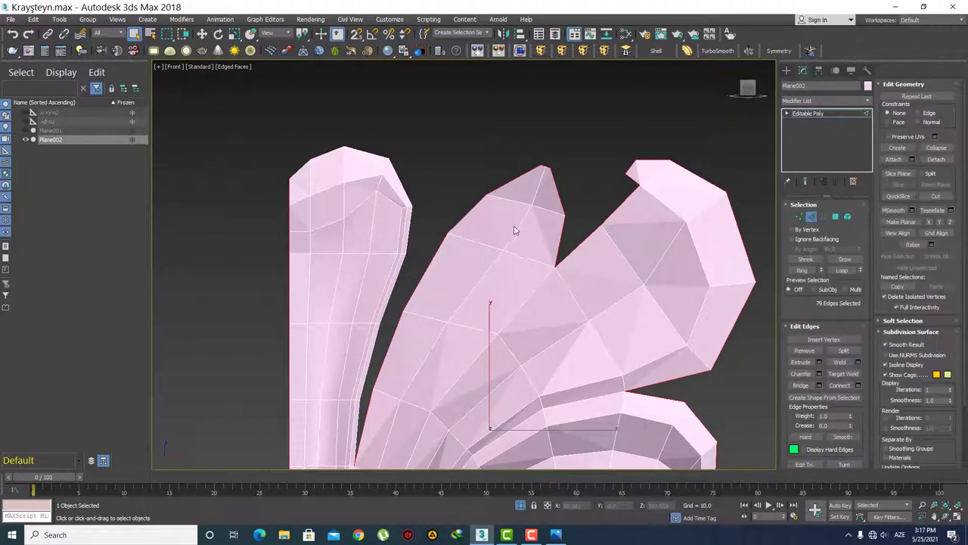
{"action": "left_click", "coordinate": [519, 230]}
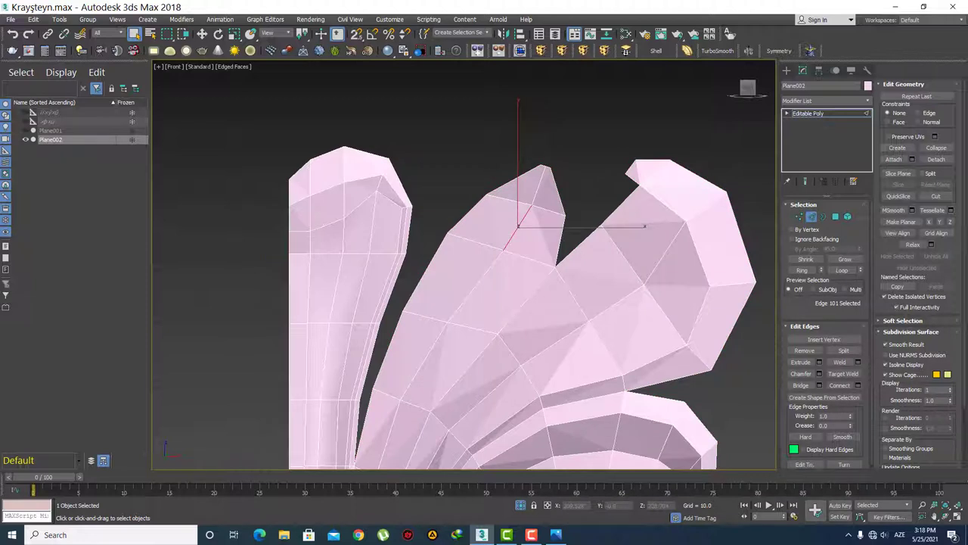
{"action": "scroll", "coordinate": [597, 314], "scroll_direction": "down", "scroll_amount": 2}
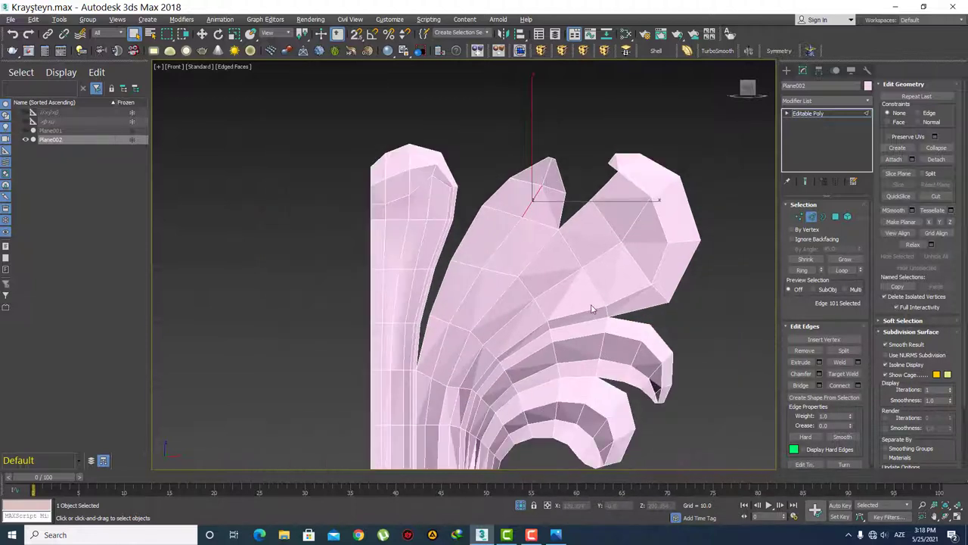
{"action": "key", "text": "alt+l"}
{"action": "middle_click_drag", "start_coordinate": [589, 309], "coordinate": [581, 270]}
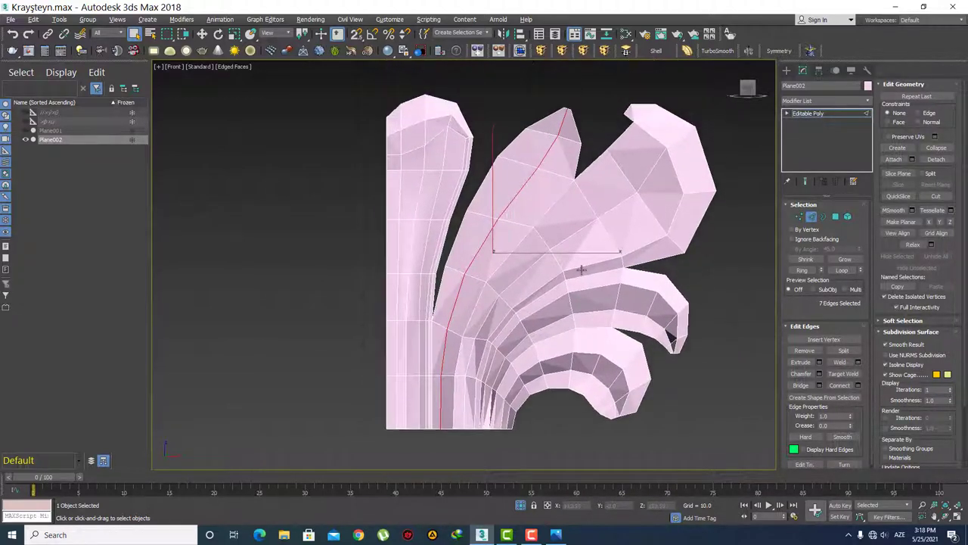
{"action": "left_click", "coordinate": [606, 214], "text": "ctrl"}
{"action": "key", "text": "alt+l"}
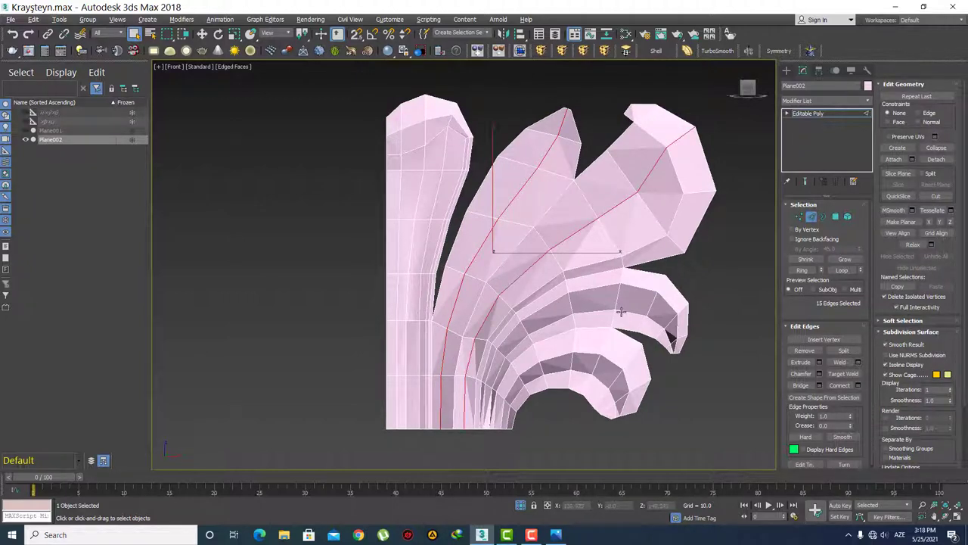
Step: Add edges on the upper and lower curls and extend them into loops
{"action": "left_click", "coordinate": [622, 314], "text": "ctrl"}
{"action": "left_click", "coordinate": [613, 360], "text": "ctrl"}
{"action": "left_click", "coordinate": [665, 296], "text": "ctrl"}
{"action": "left_click", "coordinate": [631, 285], "text": "ctrl"}
{"action": "key", "text": "alt+l"}
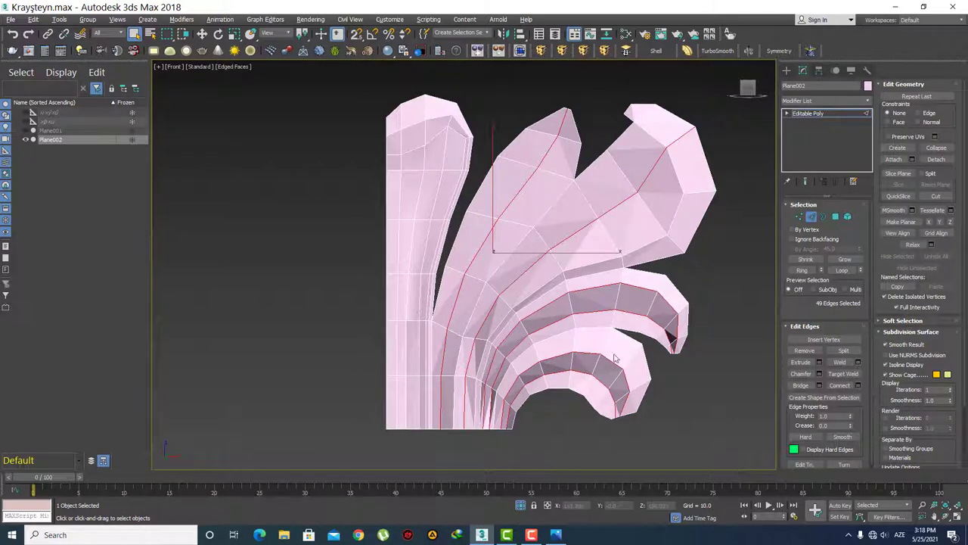
Step: Add edges along the curl and near the upper-right leaf tip to the selection
{"action": "left_click", "coordinate": [678, 206], "text": "ctrl"}
{"action": "left_click", "coordinate": [666, 159], "text": "ctrl"}
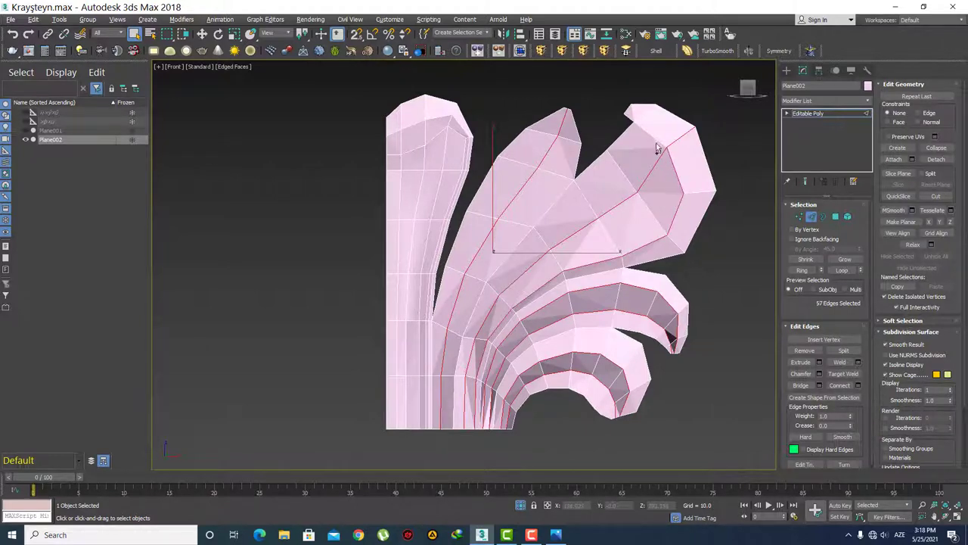
{"action": "scroll", "coordinate": [637, 121], "scroll_direction": "up", "scroll_amount": 5}
{"action": "scroll", "coordinate": [632, 125], "scroll_direction": "down", "scroll_amount": 3}
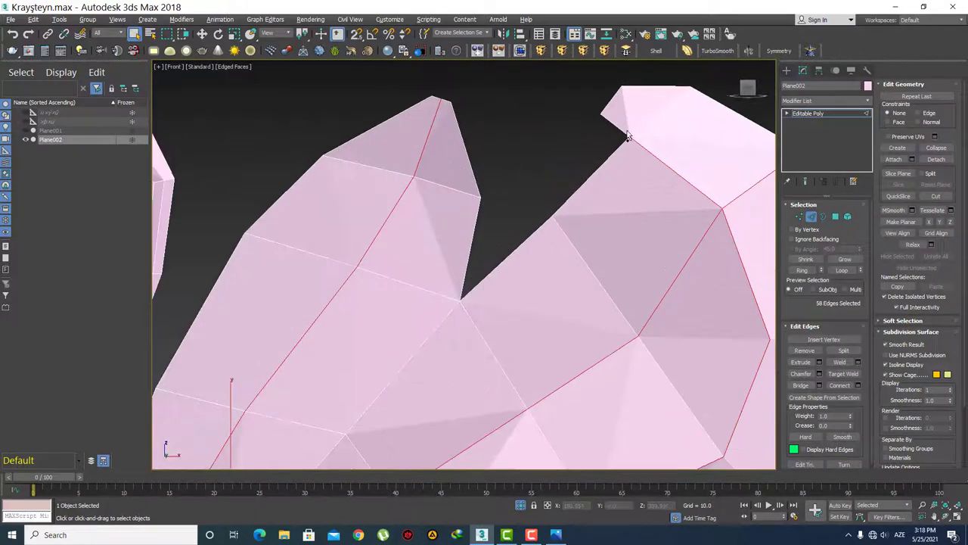
{"action": "scroll", "coordinate": [691, 162], "scroll_direction": "down", "scroll_amount": 2}
{"action": "left_click", "coordinate": [584, 171], "text": "ctrl"}
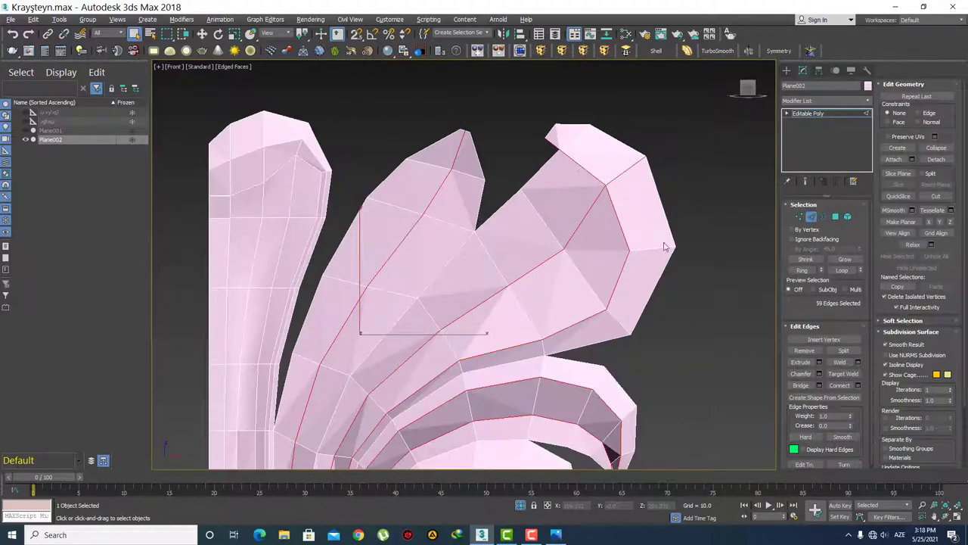
{"action": "scroll", "coordinate": [673, 263], "scroll_direction": "down", "scroll_amount": 3}
{"action": "scroll", "coordinate": [554, 248], "scroll_direction": "up", "scroll_amount": 2}
{"action": "middle_click_drag", "start_coordinate": [554, 248], "coordinate": [549, 253]}
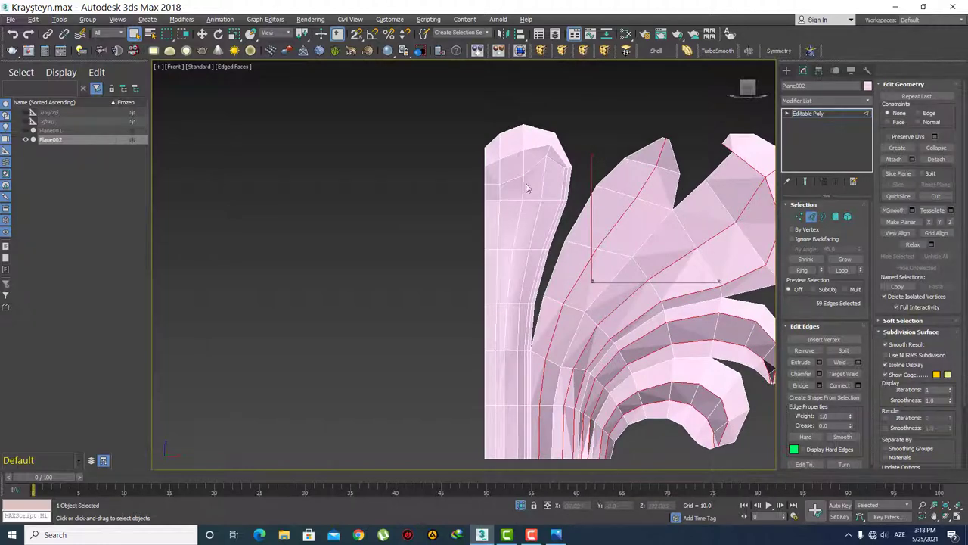
{"action": "scroll", "coordinate": [525, 183], "scroll_direction": "up", "scroll_amount": 2}
{"action": "mouse_move", "coordinate": [484, 201]}
{"action": "middle_mouse_down", "text": "alt"}
{"action": "mouse_move", "coordinate": [494, 202]}
{"action": "mouse_move", "coordinate": [499, 256]}
{"action": "middle_mouse_up", "text": "alt"}
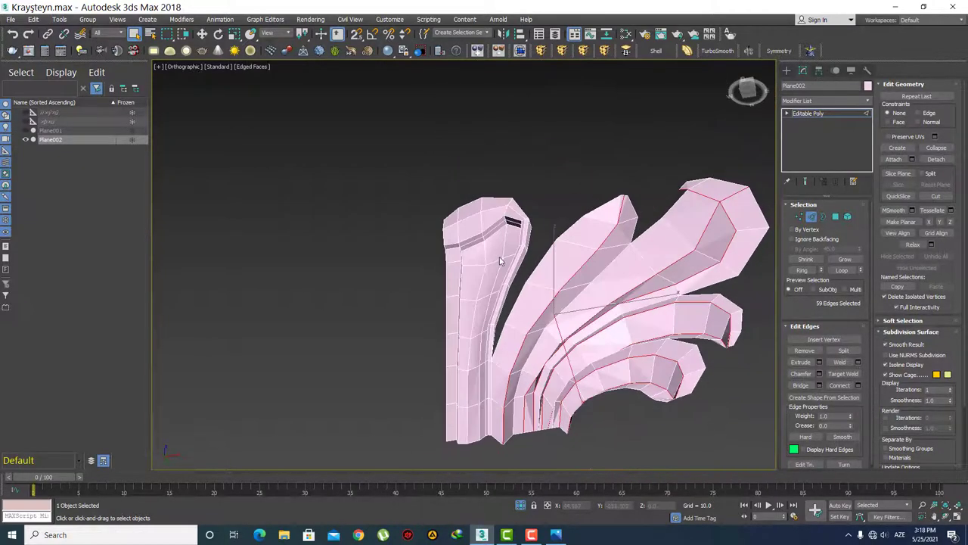
Step: Add the stem's edge loop and several edges at the top of the stalk groove
{"action": "scroll", "coordinate": [443, 210], "scroll_direction": "up", "scroll_amount": 4}
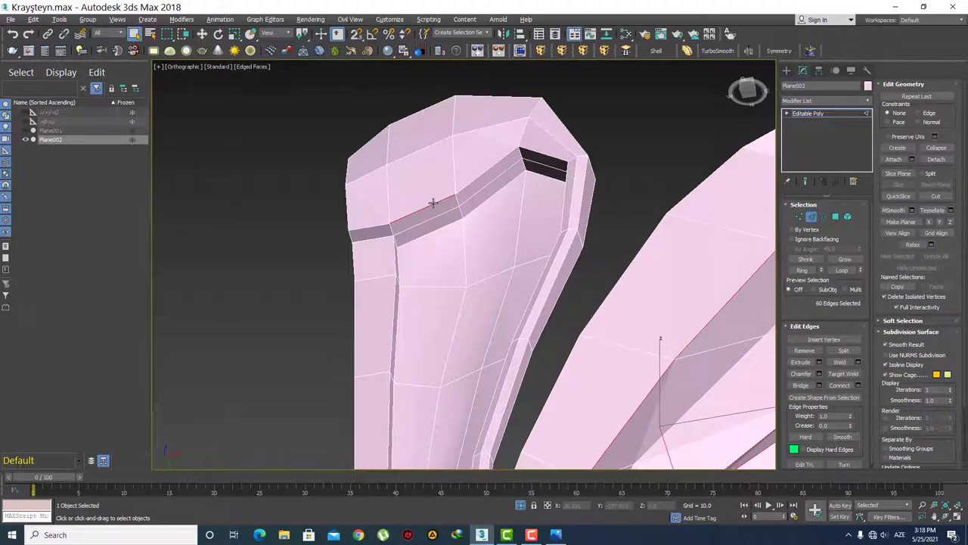
{"action": "double_click", "coordinate": [433, 202], "text": "ctrl"}
{"action": "mouse_move", "coordinate": [456, 223]}
{"action": "middle_mouse_down", "text": "alt"}
{"action": "mouse_move", "coordinate": [534, 182]}
{"action": "mouse_move", "coordinate": [551, 231]}
{"action": "mouse_move", "coordinate": [518, 162]}
{"action": "middle_mouse_up", "text": "alt"}
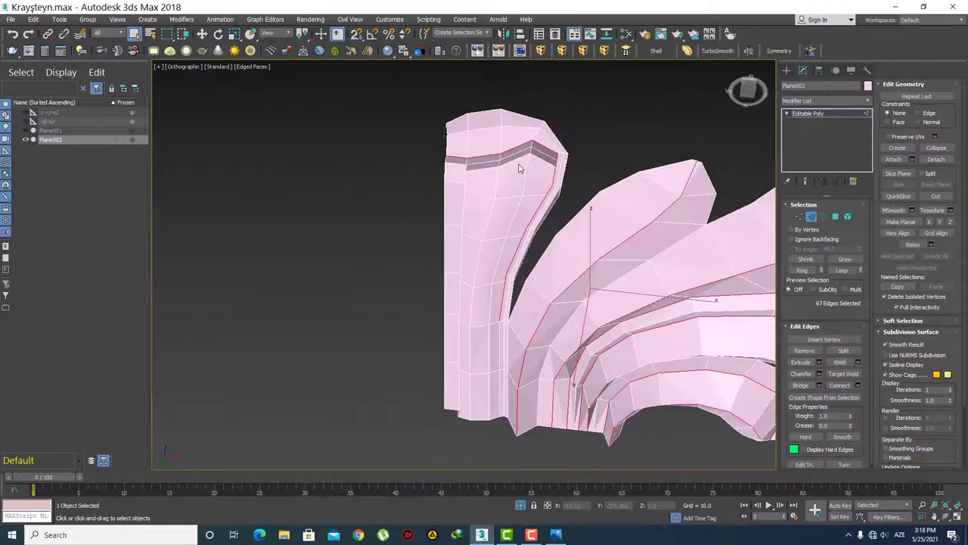
{"action": "scroll", "coordinate": [498, 161], "scroll_direction": "up", "scroll_amount": 3}
{"action": "left_click", "coordinate": [498, 159], "text": "ctrl"}
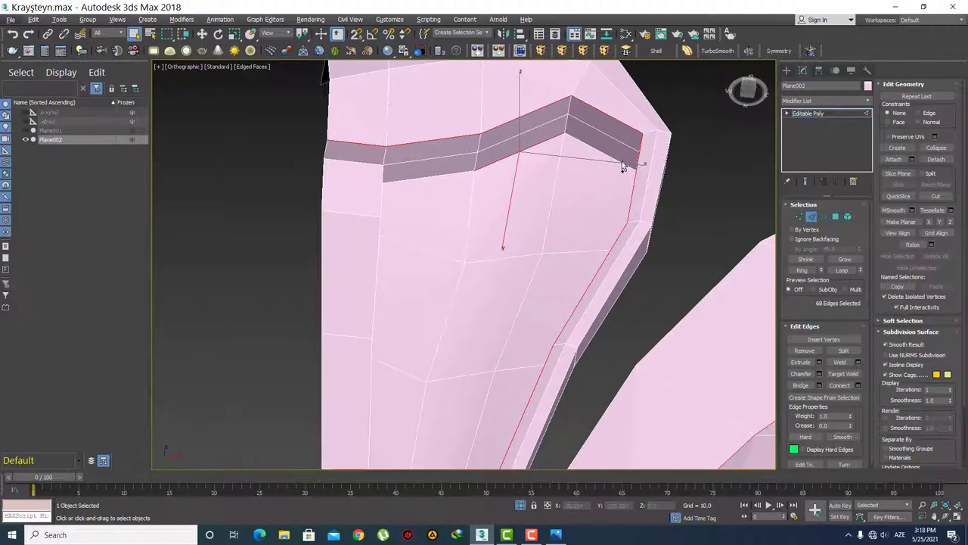
{"action": "left_click", "coordinate": [621, 161], "text": "ctrl"}
{"action": "scroll", "coordinate": [621, 161], "scroll_direction": "up", "scroll_amount": 3}
{"action": "scroll", "coordinate": [627, 212], "scroll_direction": "down", "scroll_amount": 2}
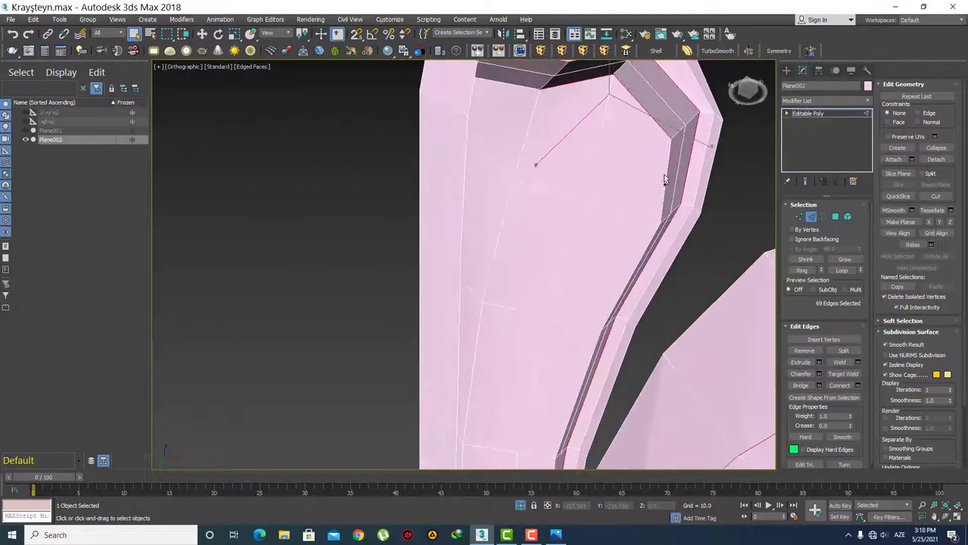
{"action": "left_click", "coordinate": [667, 173], "text": "ctrl"}
{"action": "scroll", "coordinate": [666, 174], "scroll_direction": "down", "scroll_amount": 2}
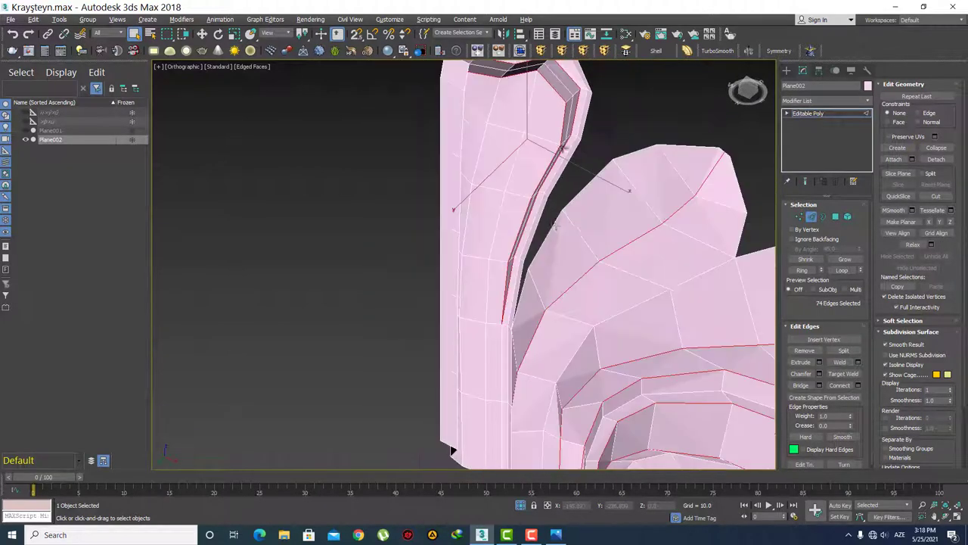
{"action": "scroll", "coordinate": [551, 231], "scroll_direction": "up", "scroll_amount": 3}
Step: Add the edges along the groove strip, viewing it from another angle
{"action": "left_click", "coordinate": [549, 236], "text": "ctrl"}
{"action": "scroll", "coordinate": [549, 236], "scroll_direction": "up", "scroll_amount": 1}
{"action": "scroll", "coordinate": [546, 257], "scroll_direction": "up", "scroll_amount": 2}
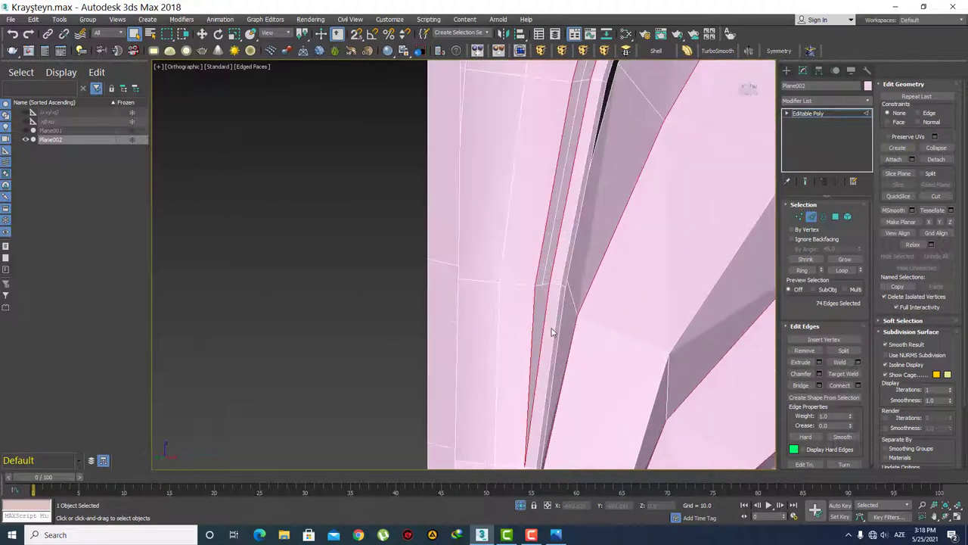
{"action": "scroll", "coordinate": [542, 274], "scroll_direction": "up", "scroll_amount": 2}
{"action": "scroll", "coordinate": [529, 310], "scroll_direction": "down", "scroll_amount": 2}
{"action": "scroll", "coordinate": [484, 276], "scroll_direction": "down", "scroll_amount": 2}
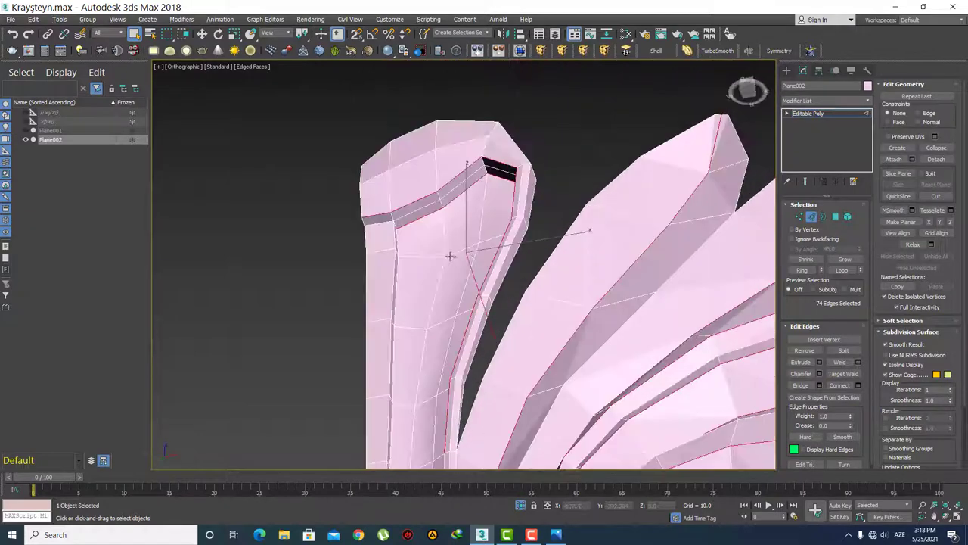
{"action": "scroll", "coordinate": [424, 235], "scroll_direction": "up", "scroll_amount": 1}
{"action": "scroll", "coordinate": [427, 227], "scroll_direction": "down", "scroll_amount": 1}
{"action": "middle_click_drag", "start_coordinate": [454, 246], "coordinate": [432, 255], "text": "alt"}
{"action": "scroll", "coordinate": [454, 248], "scroll_direction": "up", "scroll_amount": 2}
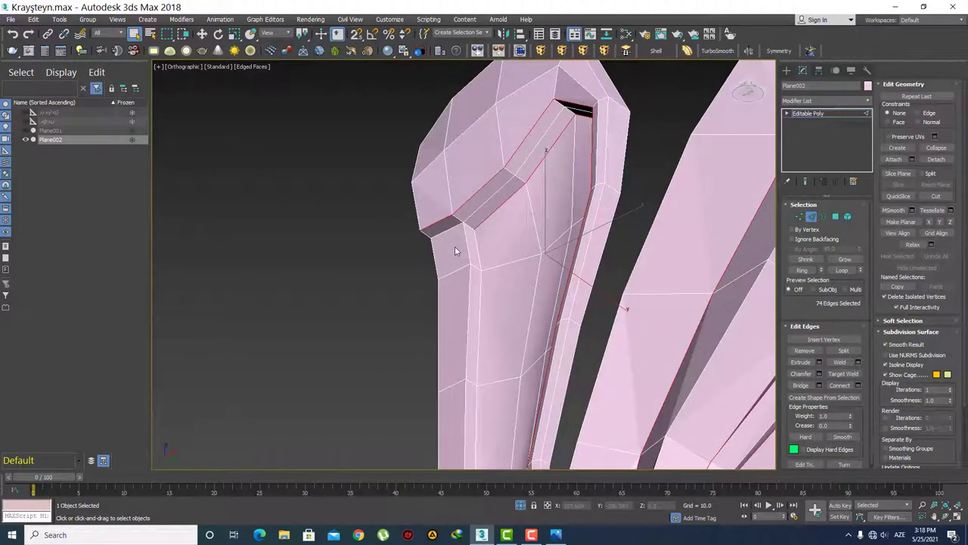
{"action": "scroll", "coordinate": [454, 242], "scroll_direction": "up", "scroll_amount": 2}
Step: Orbit around the groove cap and the whole bracket to check the edge selection
{"action": "middle_click_drag", "start_coordinate": [454, 232], "coordinate": [449, 169], "text": "alt"}
{"action": "scroll", "coordinate": [441, 214], "scroll_direction": "down", "scroll_amount": 2}
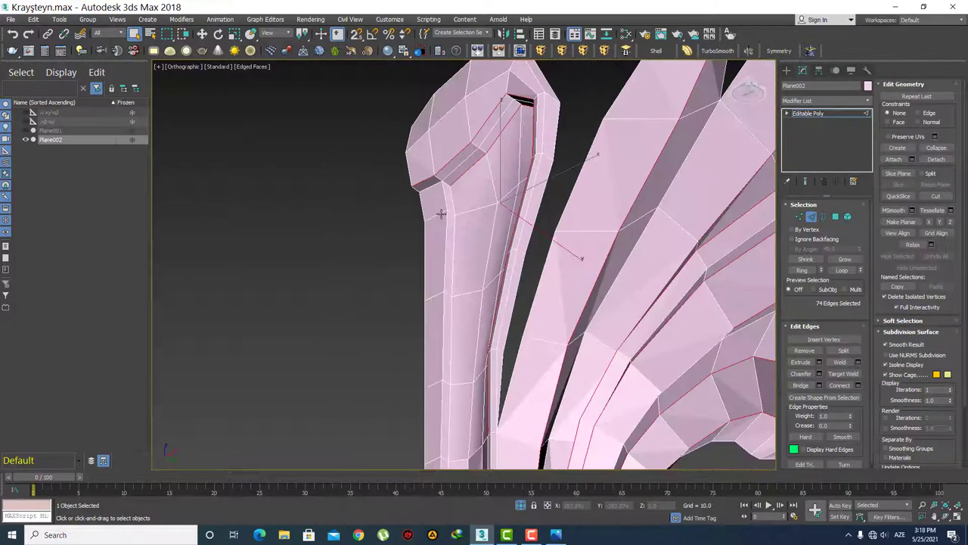
{"action": "scroll", "coordinate": [447, 219], "scroll_direction": "up", "scroll_amount": 1}
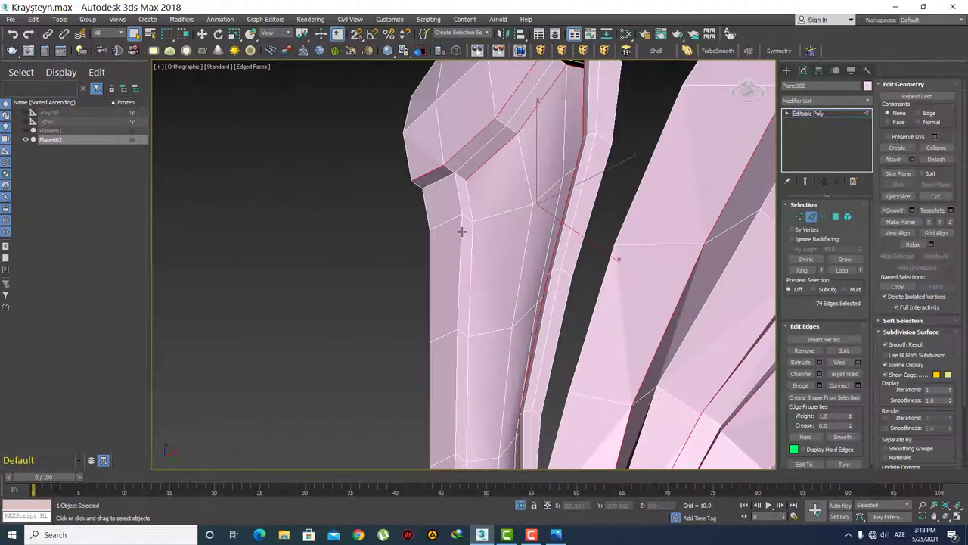
{"action": "scroll", "coordinate": [463, 229], "scroll_direction": "down", "scroll_amount": 3}
{"action": "scroll", "coordinate": [463, 231], "scroll_direction": "up", "scroll_amount": 1}
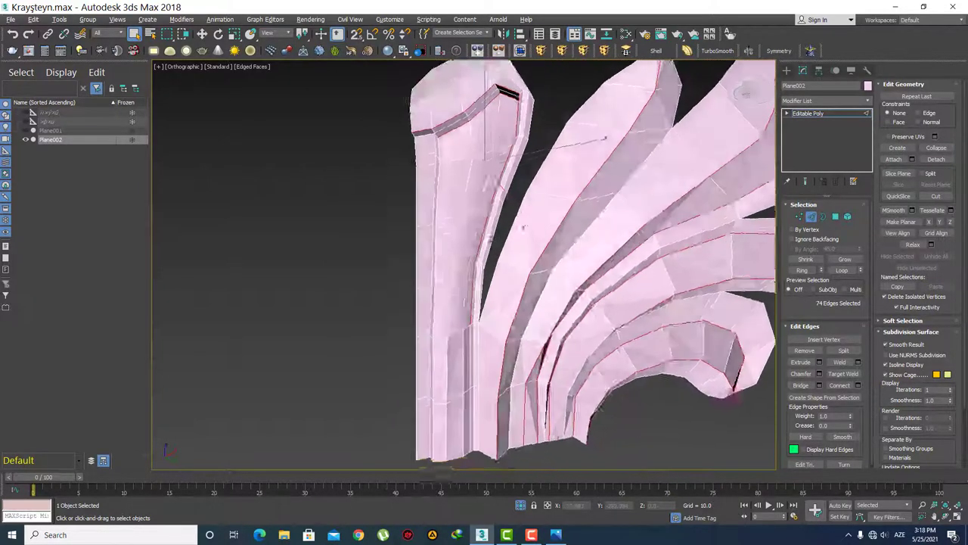
{"action": "scroll", "coordinate": [461, 234], "scroll_direction": "up", "scroll_amount": 2}
{"action": "scroll", "coordinate": [457, 239], "scroll_direction": "up", "scroll_amount": 2}
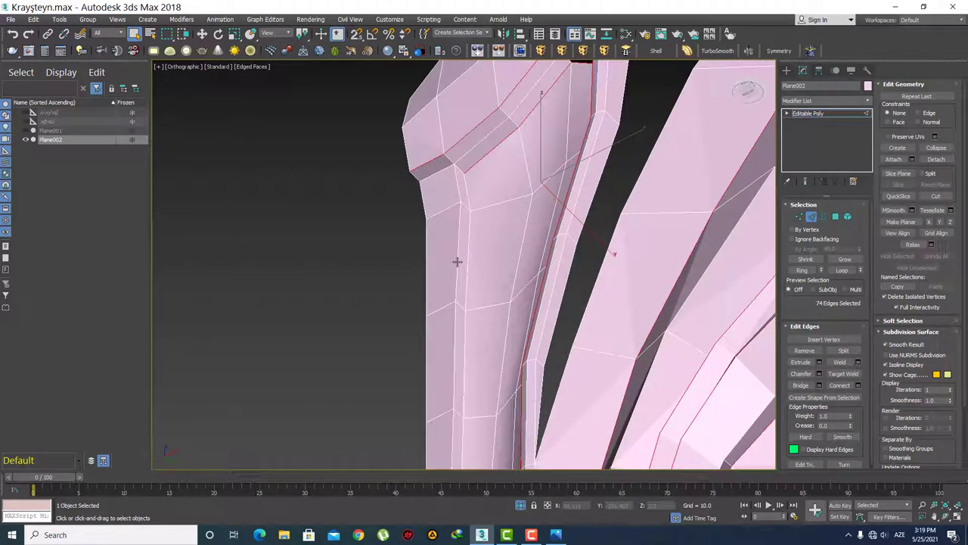
{"action": "mouse_move", "coordinate": [505, 276]}
{"action": "middle_mouse_down", "text": "alt"}
{"action": "mouse_move", "coordinate": [488, 362]}
{"action": "mouse_move", "coordinate": [495, 295]}
{"action": "middle_mouse_up", "text": "alt"}
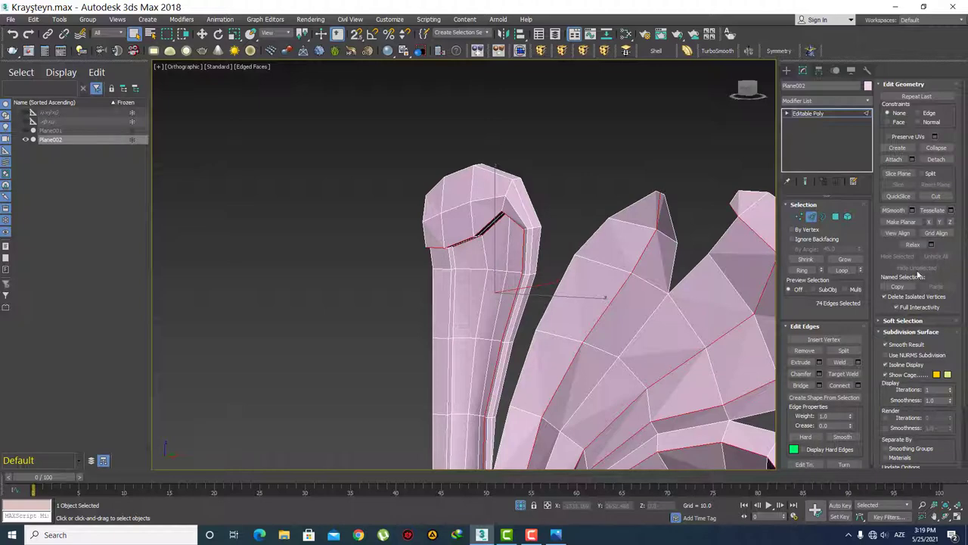
{"action": "scroll", "coordinate": [537, 217], "scroll_direction": "down", "scroll_amount": 5}
{"action": "middle_click_drag", "start_coordinate": [536, 216], "coordinate": [596, 223], "text": "alt"}
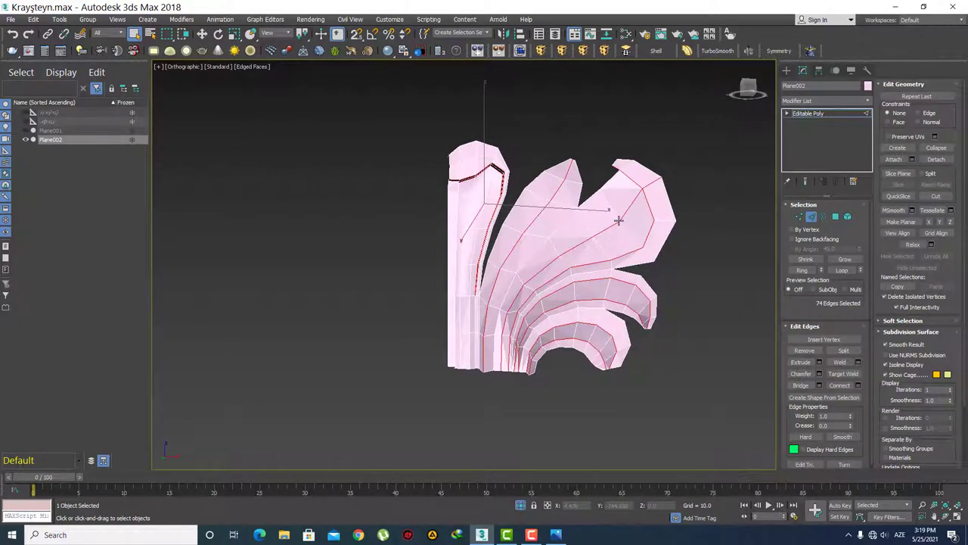
{"action": "scroll", "coordinate": [517, 196], "scroll_direction": "up", "scroll_amount": 3}
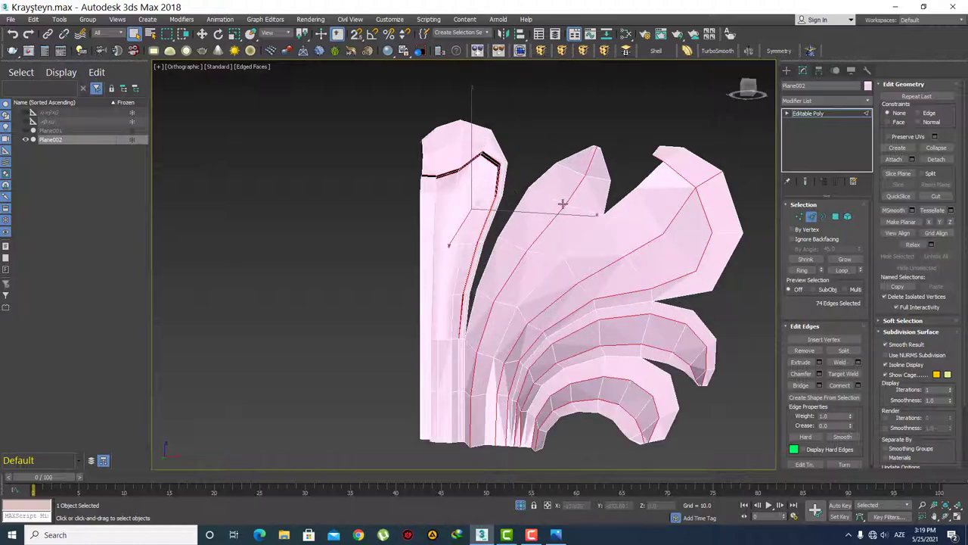
{"action": "scroll", "coordinate": [609, 229], "scroll_direction": "down", "scroll_amount": 3}
{"action": "middle_click_drag", "start_coordinate": [579, 210], "coordinate": [554, 210], "text": "alt"}
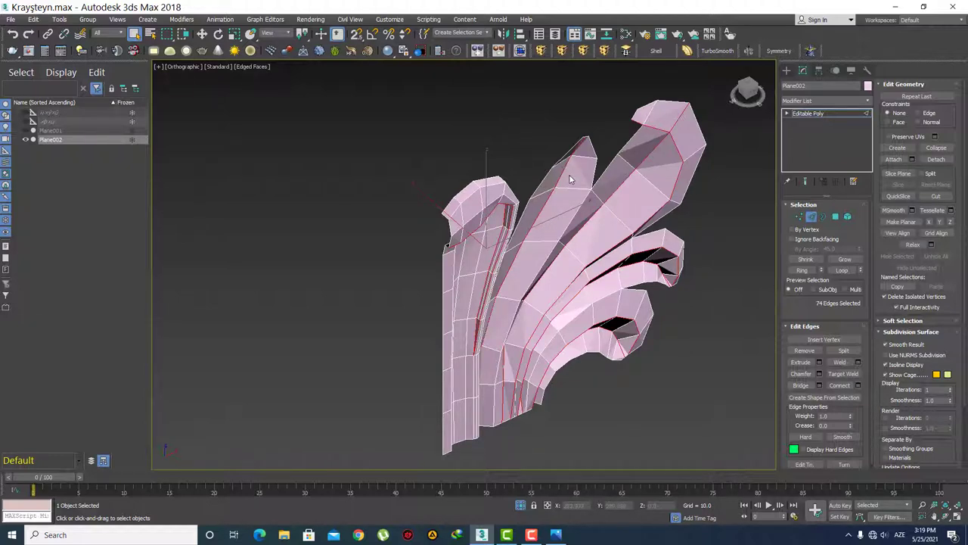
Step: In front view, deselect stray edges at the leaf tips and lower curls, trimming 74 edges to 69
{"action": "middle_click_drag", "start_coordinate": [742, 178], "coordinate": [696, 189], "text": "alt"}
{"action": "scroll", "coordinate": [642, 272], "scroll_direction": "down", "scroll_amount": 3}
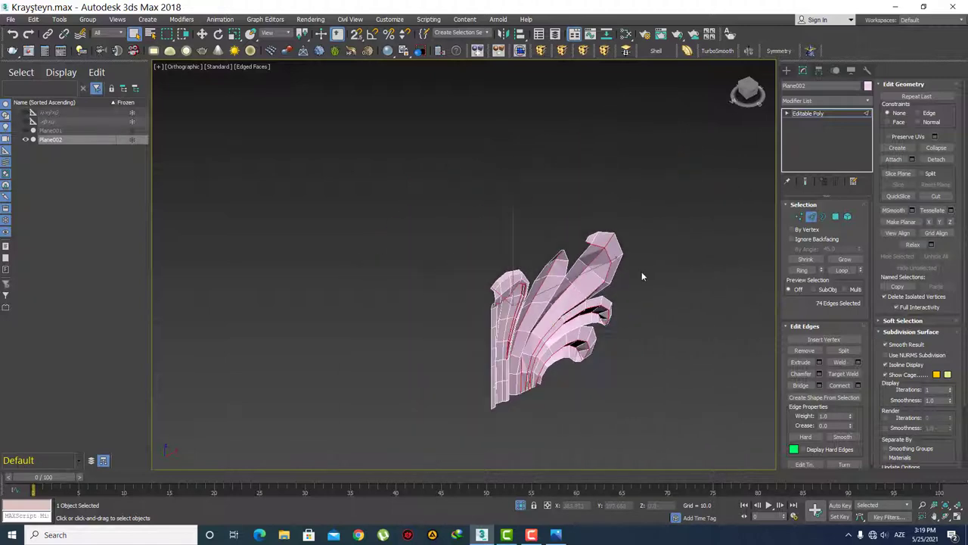
{"action": "key", "text": "f"}
{"action": "scroll", "coordinate": [642, 271], "scroll_direction": "up", "scroll_amount": 4}
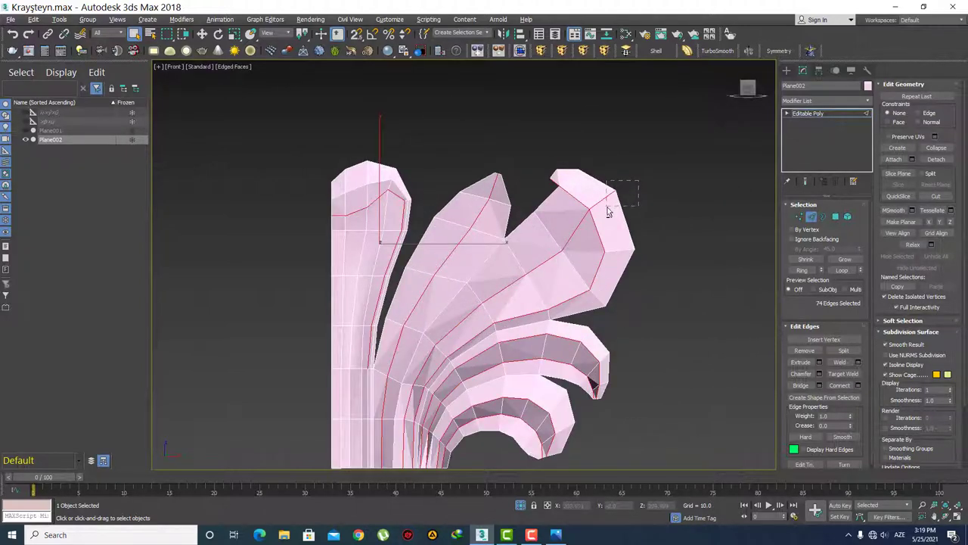
{"action": "scroll", "coordinate": [626, 237], "scroll_direction": "up", "scroll_amount": 4}
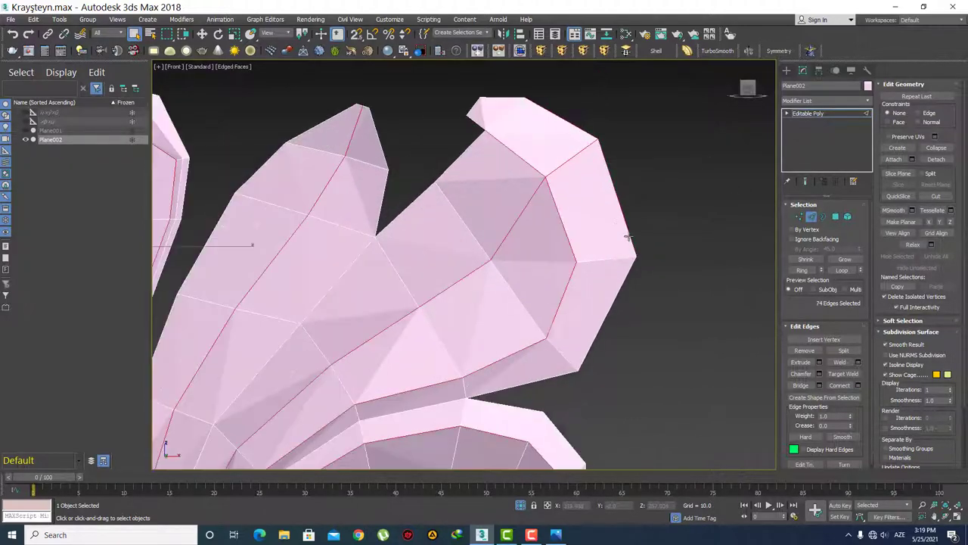
{"action": "left_click", "coordinate": [596, 153], "text": "alt"}
{"action": "left_click", "coordinate": [531, 248], "text": "alt"}
{"action": "scroll", "coordinate": [598, 208], "scroll_direction": "down", "scroll_amount": 2}
{"action": "scroll", "coordinate": [582, 210], "scroll_direction": "down", "scroll_amount": 2}
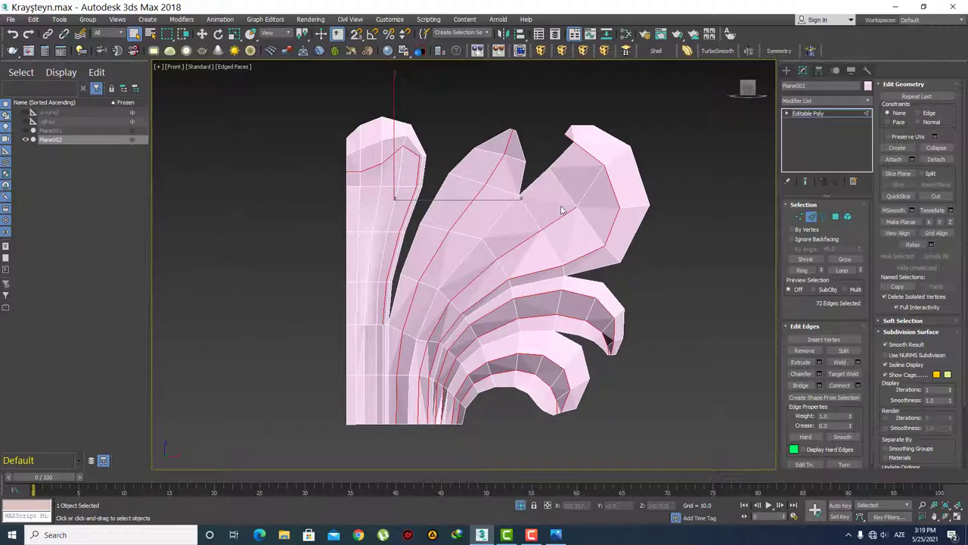
{"action": "left_click", "coordinate": [509, 138], "text": "alt"}
{"action": "scroll", "coordinate": [469, 287], "scroll_direction": "up", "scroll_amount": 1}
{"action": "scroll", "coordinate": [477, 303], "scroll_direction": "up", "scroll_amount": 2}
{"action": "scroll", "coordinate": [458, 355], "scroll_direction": "up", "scroll_amount": 2}
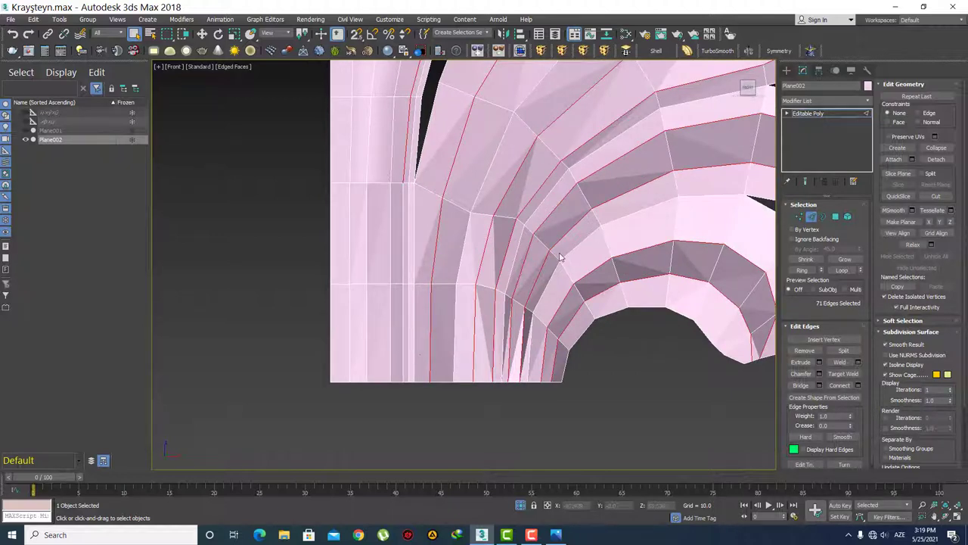
{"action": "left_click", "coordinate": [475, 310], "text": "alt"}
Step: Unhide All to bring the carved reference relief back behind the leaf mesh
{"action": "scroll", "coordinate": [475, 310], "scroll_direction": "down", "scroll_amount": 1}
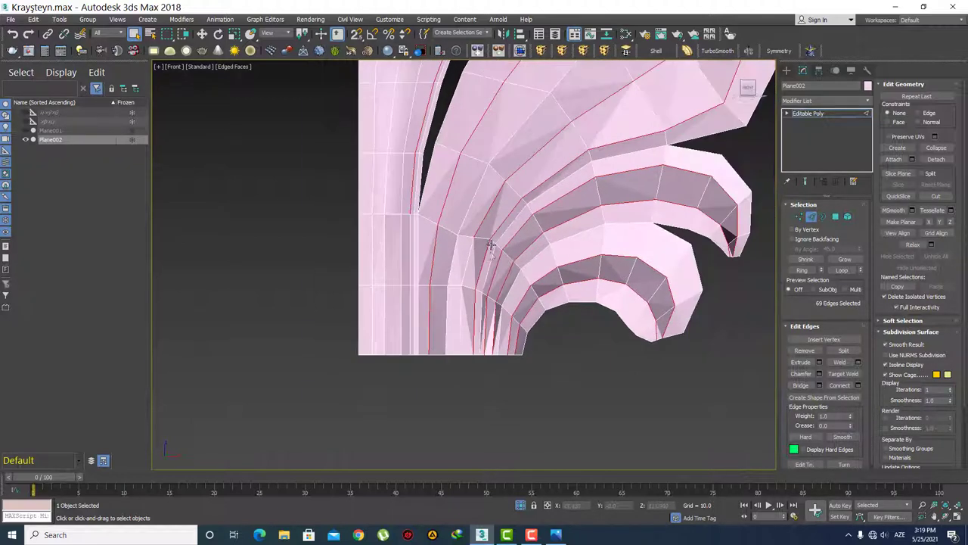
{"action": "scroll", "coordinate": [525, 220], "scroll_direction": "down", "scroll_amount": 1}
{"action": "scroll", "coordinate": [498, 310], "scroll_direction": "up", "scroll_amount": 1}
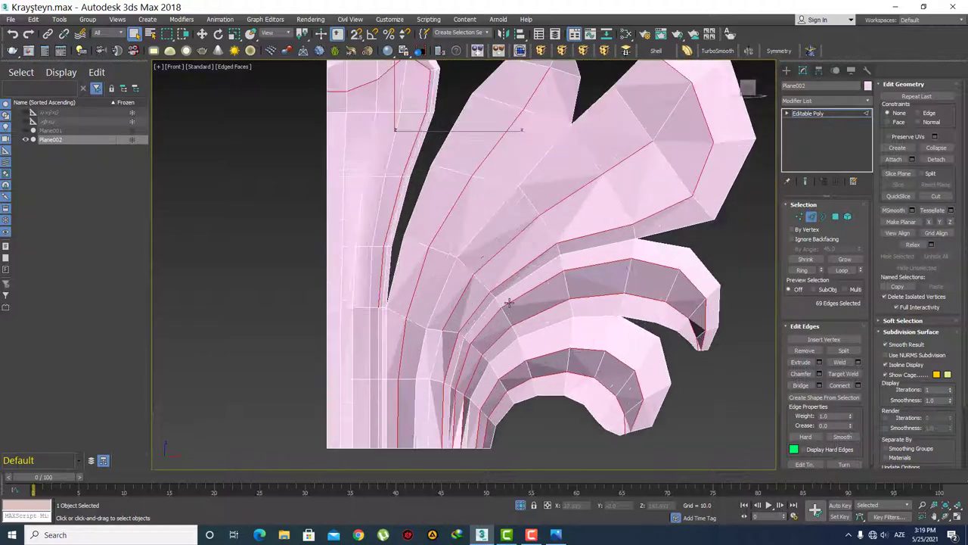
{"action": "right_click", "coordinate": [501, 239]}
{"action": "left_click", "coordinate": [534, 191]}
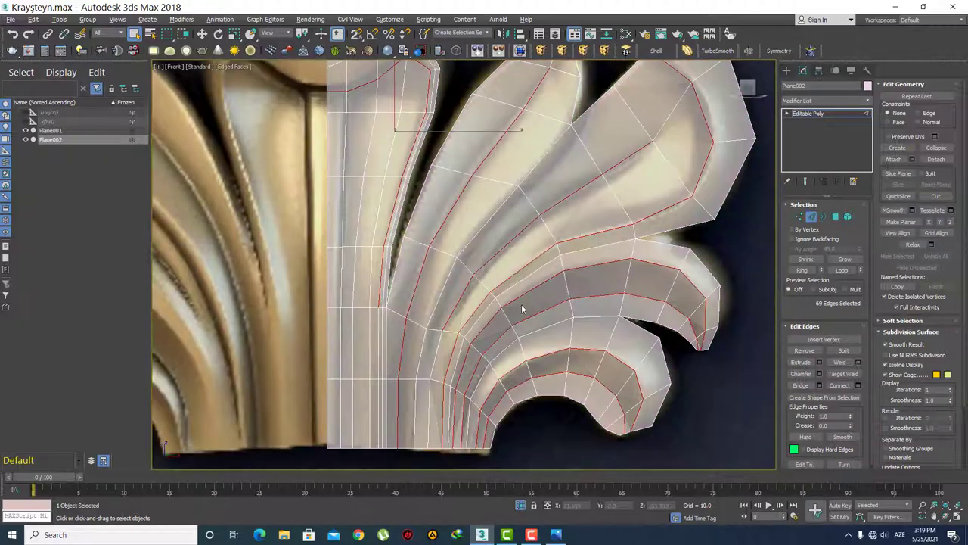
Step: Deselect two edges on the lower curl rim and add another rim edge
{"action": "scroll", "coordinate": [522, 287], "scroll_direction": "up", "scroll_amount": 1}
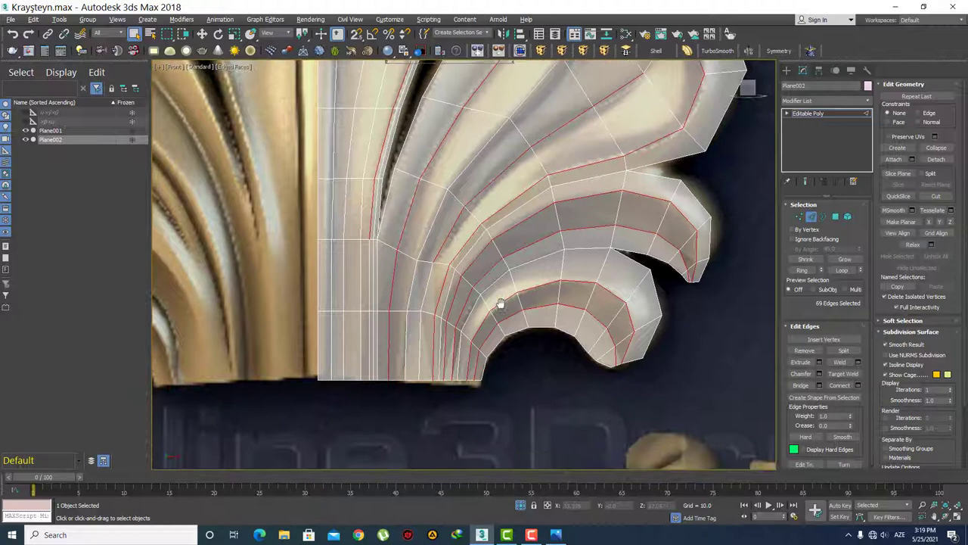
{"action": "middle_click_drag", "start_coordinate": [518, 337], "coordinate": [495, 280]}
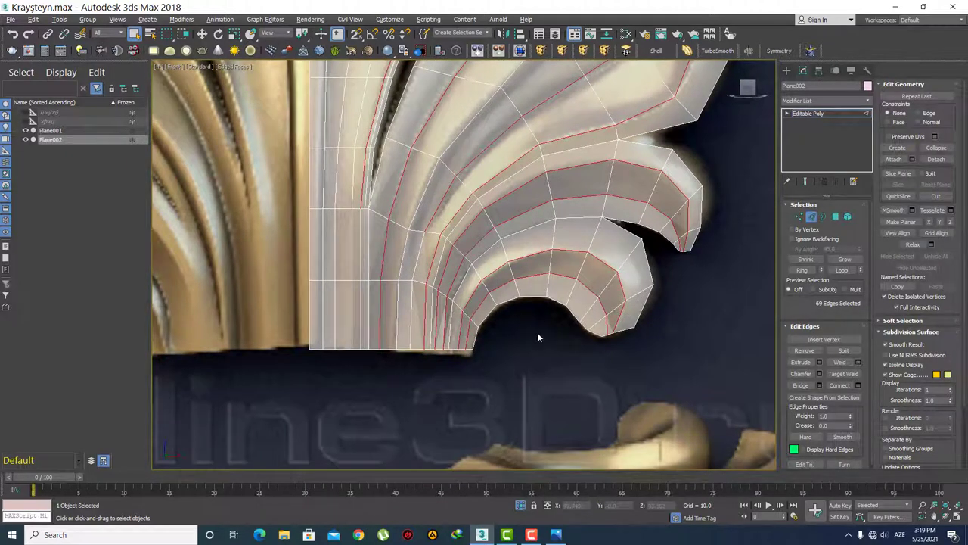
{"action": "scroll", "coordinate": [626, 360], "scroll_direction": "up", "scroll_amount": 2}
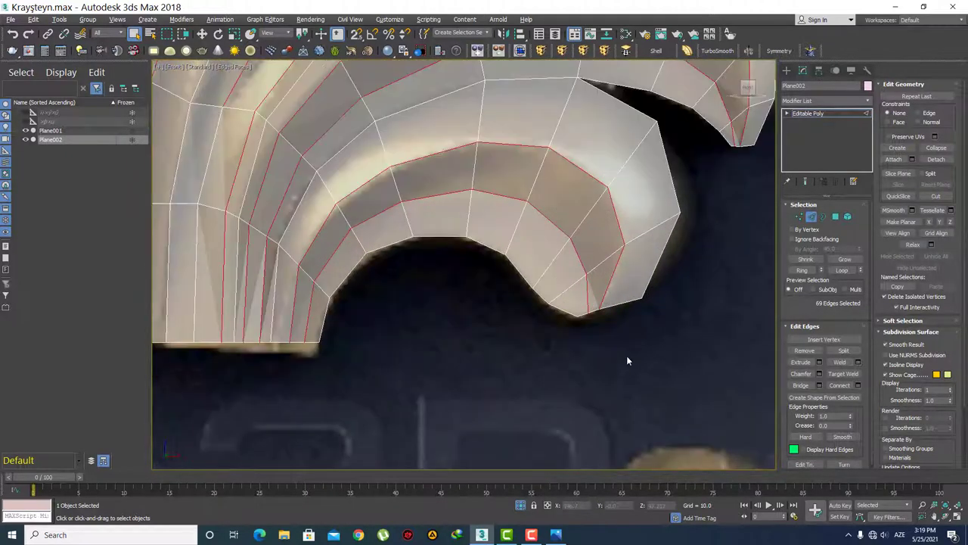
{"action": "left_click", "coordinate": [586, 305], "text": "alt"}
{"action": "left_click", "coordinate": [594, 303], "text": "alt"}
{"action": "scroll", "coordinate": [595, 303], "scroll_direction": "down", "scroll_amount": 2}
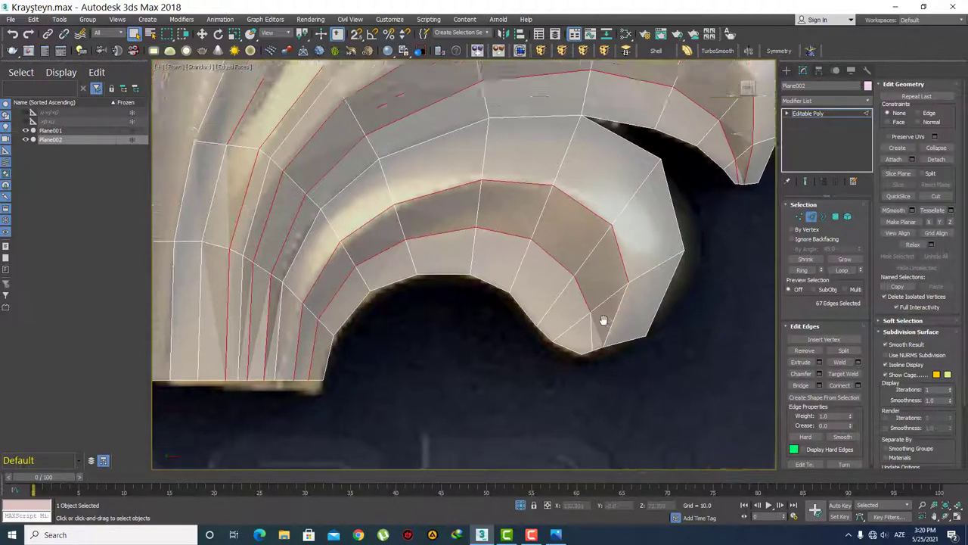
{"action": "scroll", "coordinate": [604, 321], "scroll_direction": "down", "scroll_amount": 2}
{"action": "scroll", "coordinate": [605, 342], "scroll_direction": "up", "scroll_amount": 2}
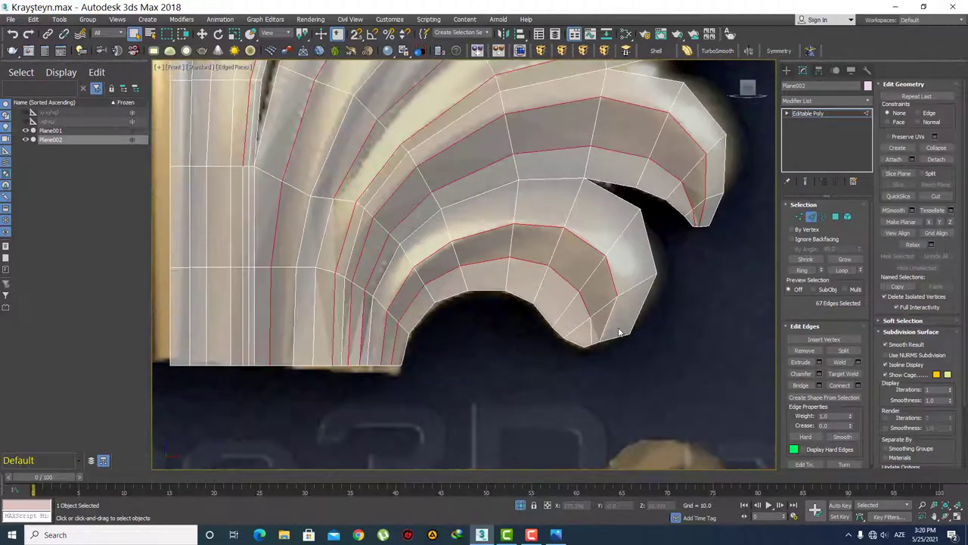
{"action": "left_click", "coordinate": [609, 322], "text": "ctrl"}
Step: Deselect edges near the curl tip and on a leaf, leaving 65 edges selected
{"action": "scroll", "coordinate": [613, 335], "scroll_direction": "down", "scroll_amount": 3}
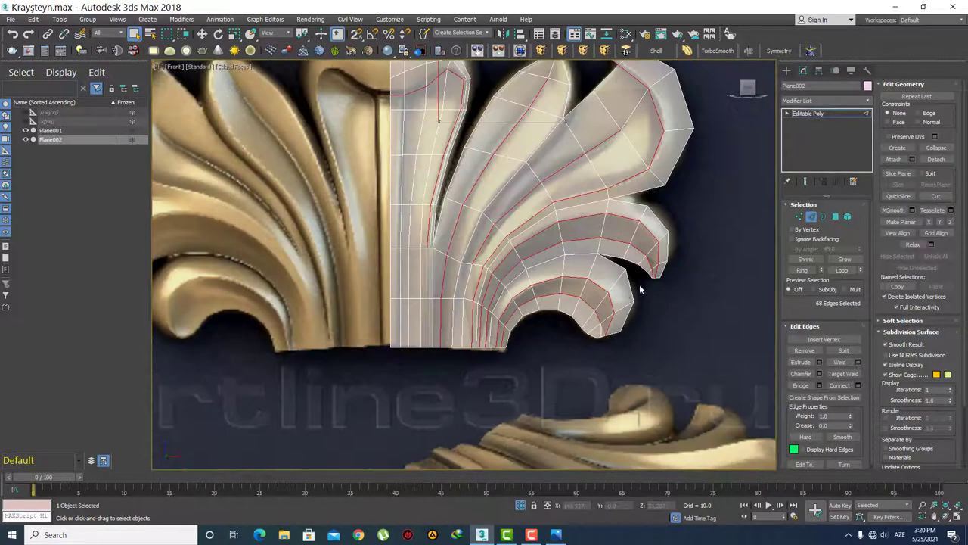
{"action": "scroll", "coordinate": [641, 280], "scroll_direction": "up", "scroll_amount": 5}
{"action": "scroll", "coordinate": [655, 275], "scroll_direction": "up", "scroll_amount": 1}
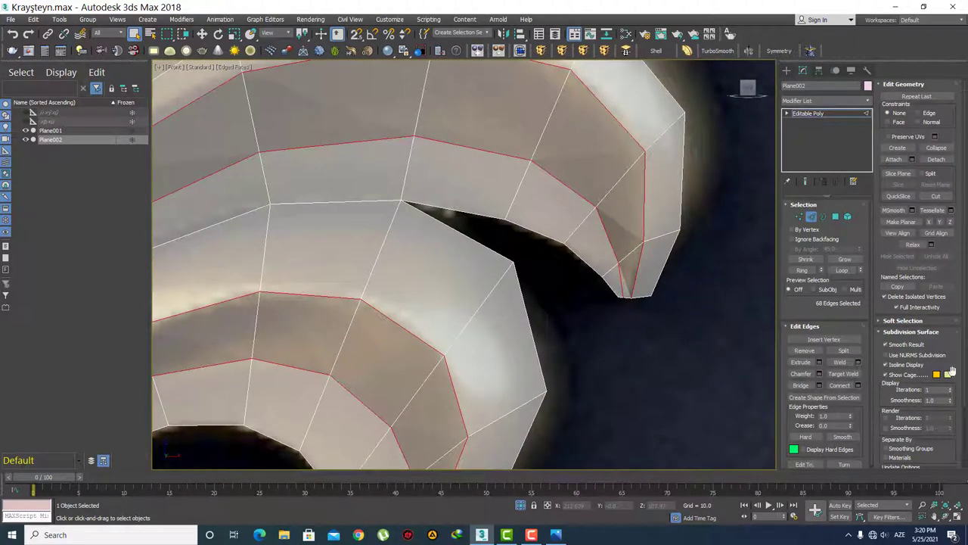
{"action": "scroll", "coordinate": [655, 326], "scroll_direction": "down", "scroll_amount": 2}
{"action": "left_click", "coordinate": [632, 307], "text": "alt"}
{"action": "scroll", "coordinate": [607, 345], "scroll_direction": "down", "scroll_amount": 2}
{"action": "left_click", "coordinate": [519, 281], "text": "alt"}
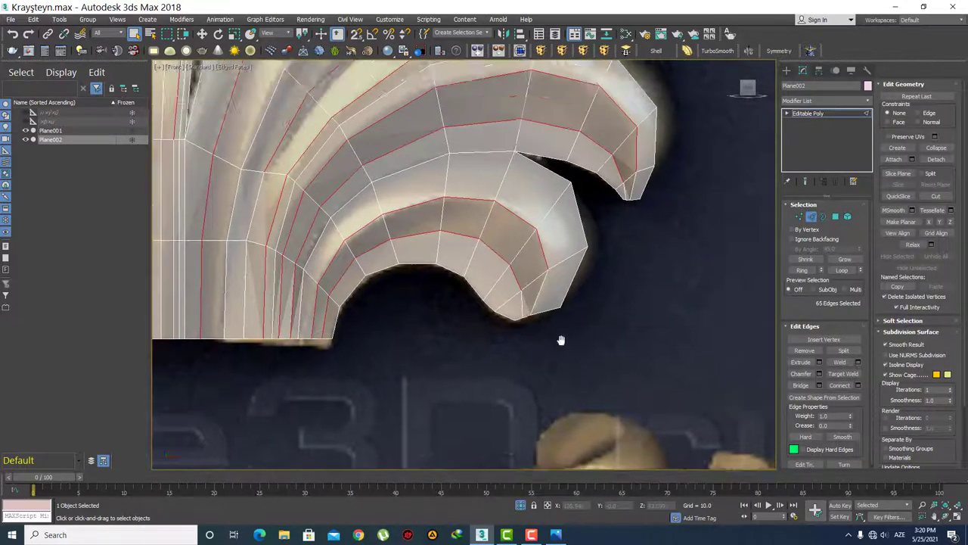
{"action": "scroll", "coordinate": [559, 340], "scroll_direction": "down", "scroll_amount": 2}
{"action": "scroll", "coordinate": [635, 264], "scroll_direction": "up", "scroll_amount": 2}
{"action": "scroll", "coordinate": [635, 263], "scroll_direction": "up", "scroll_amount": 2}
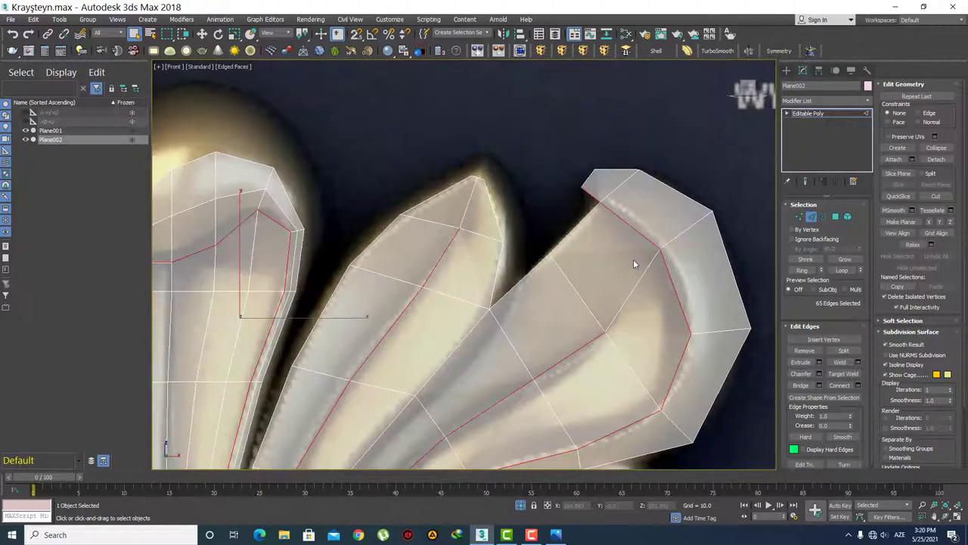
{"action": "scroll", "coordinate": [634, 258], "scroll_direction": "down", "scroll_amount": 1}
{"action": "scroll", "coordinate": [624, 198], "scroll_direction": "down", "scroll_amount": 2}
{"action": "scroll", "coordinate": [577, 242], "scroll_direction": "down", "scroll_amount": 1}
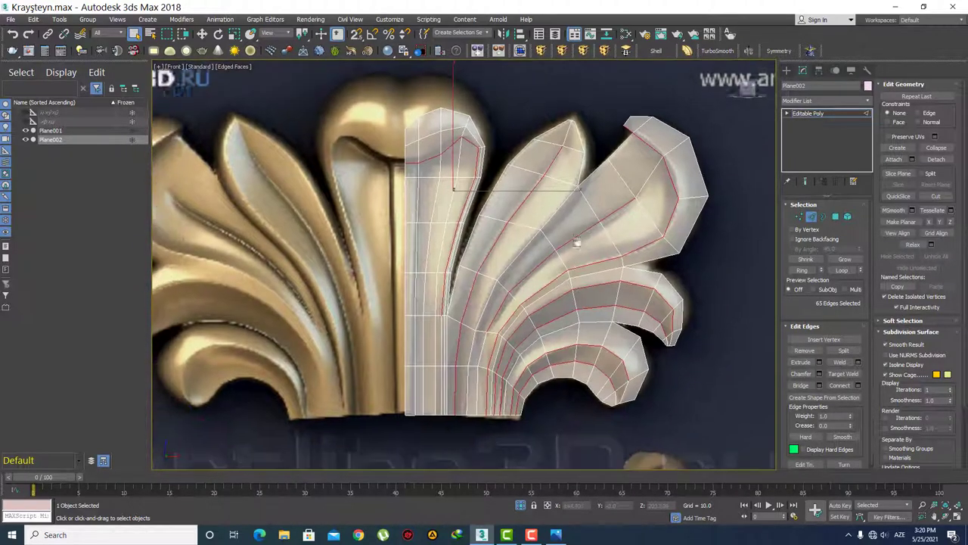
Step: Open the Chamfer settings for the selected edges and enter an initial amount of 0.1
{"action": "left_click", "coordinate": [817, 373]}
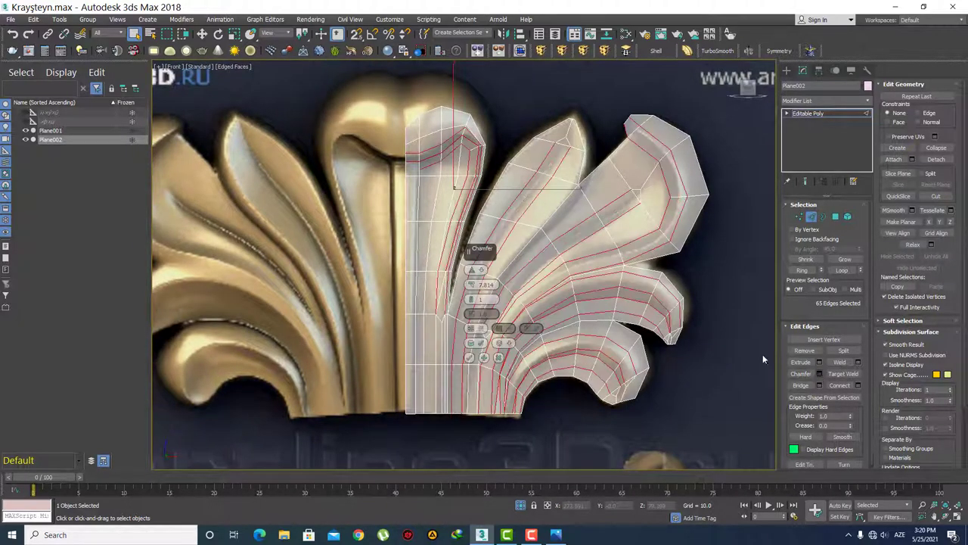
{"action": "scroll", "coordinate": [460, 198], "scroll_direction": "up", "scroll_amount": 2}
{"action": "scroll", "coordinate": [460, 198], "scroll_direction": "up", "scroll_amount": 2}
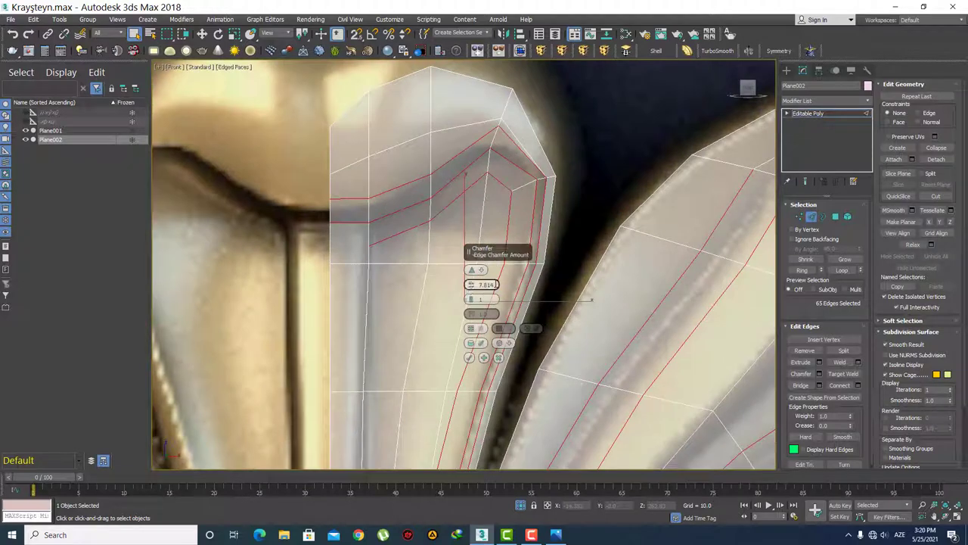
{"action": "double_click", "coordinate": [488, 285]}
{"action": "type", "text": "1"}
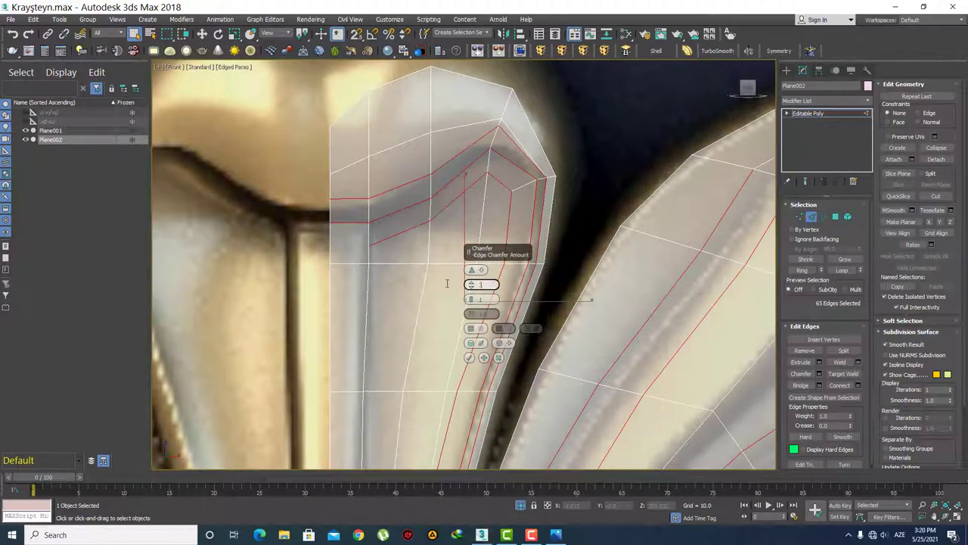
{"action": "key", "text": "Return"}
{"action": "scroll", "coordinate": [631, 317], "scroll_direction": "down", "scroll_amount": 3}
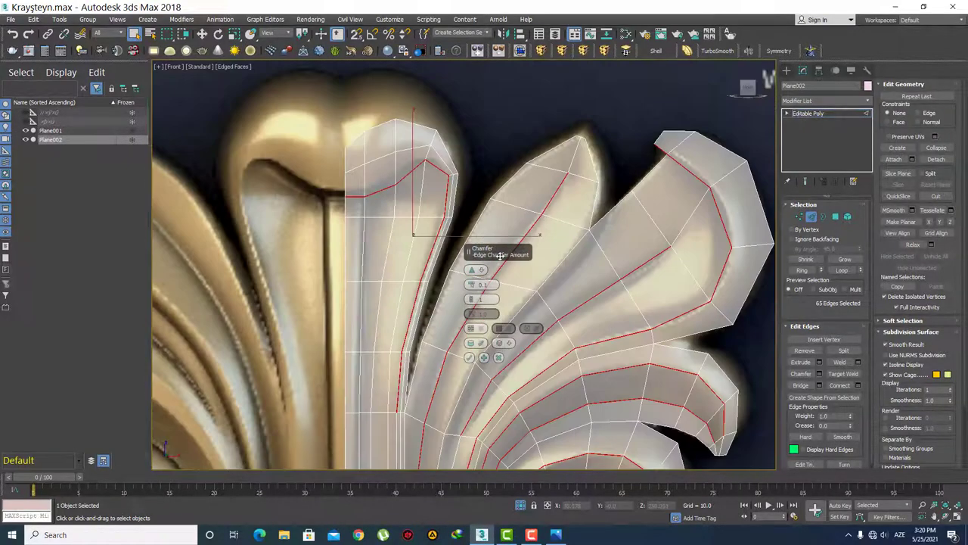
Step: Change the chamfer amount to 0.5 and apply it to the 65 edges
{"action": "key", "text": "p"}
{"action": "middle_click_drag", "start_coordinate": [615, 326], "coordinate": [600, 284], "text": "alt"}
{"action": "scroll", "coordinate": [600, 284], "scroll_direction": "up", "scroll_amount": 2}
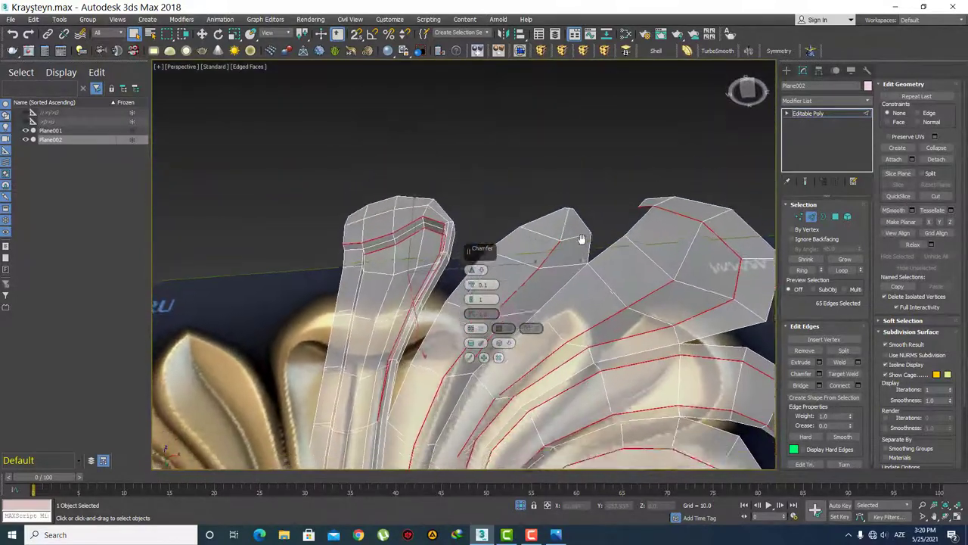
{"action": "scroll", "coordinate": [530, 307], "scroll_direction": "up", "scroll_amount": 3}
{"action": "scroll", "coordinate": [421, 342], "scroll_direction": "up", "scroll_amount": 2}
{"action": "left_click", "coordinate": [492, 285]}
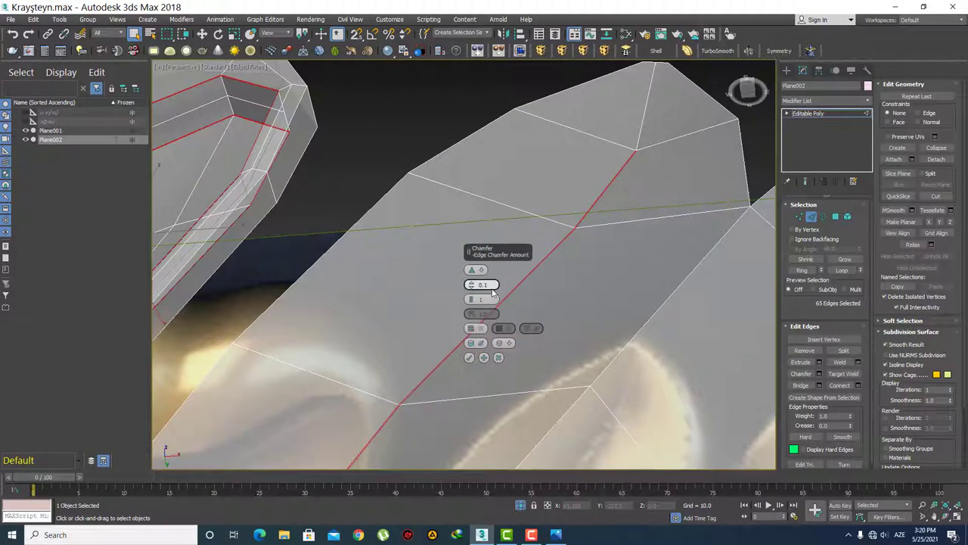
{"action": "key", "text": "BackSpace"}
{"action": "type", "text": "5"}
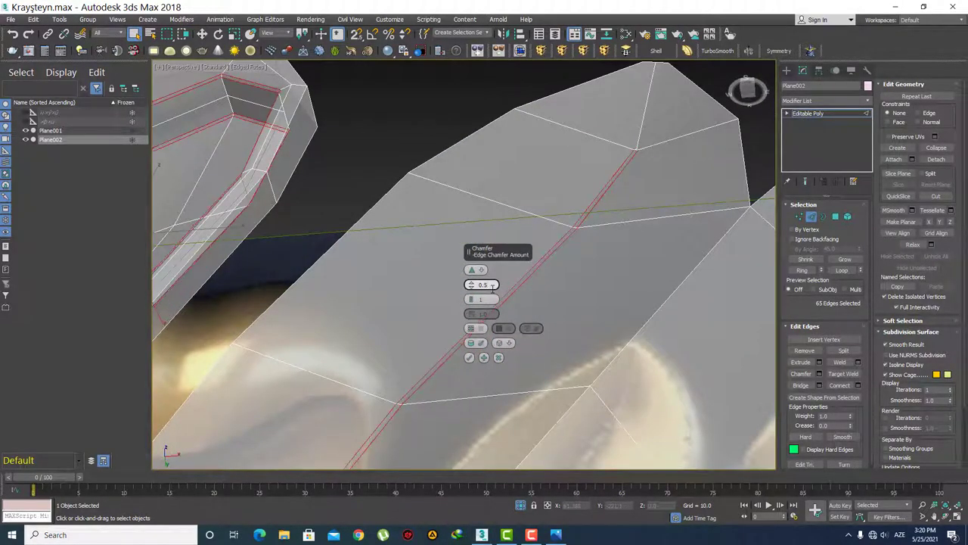
{"action": "left_click", "coordinate": [471, 357]}
Step: Center the ornament and isolate the leaf mesh with Alt+Q, hiding the reference relief
{"action": "scroll", "coordinate": [575, 242], "scroll_direction": "down", "scroll_amount": 2}
{"action": "scroll", "coordinate": [590, 212], "scroll_direction": "down", "scroll_amount": 5}
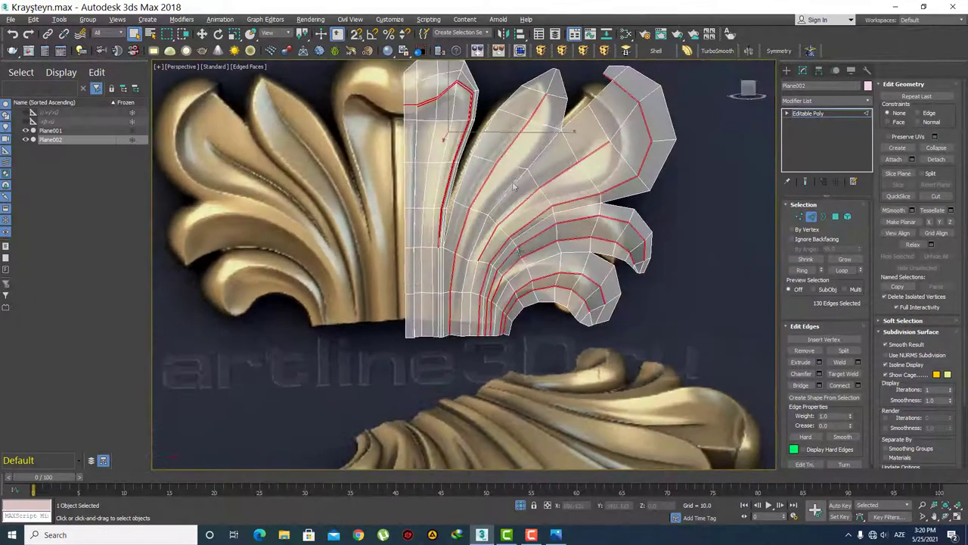
{"action": "middle_click_drag", "start_coordinate": [513, 186], "coordinate": [493, 287]}
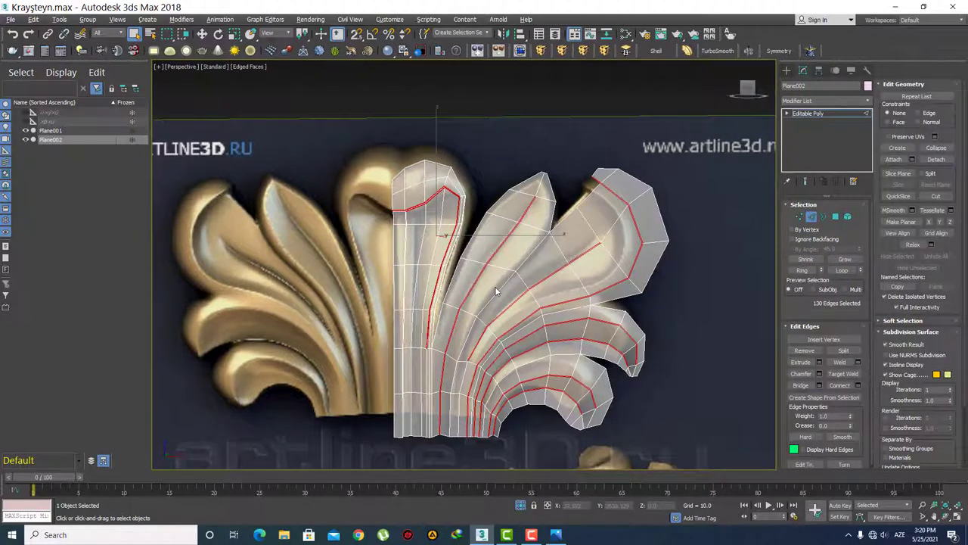
{"action": "key", "text": "alt+q"}
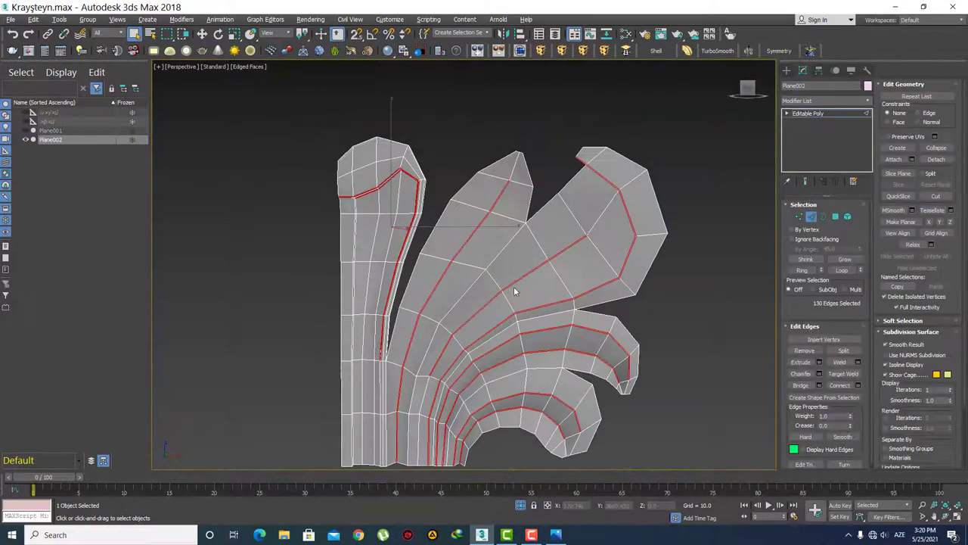
Step: Return to the front view and switch to Vertex level near the leaf tip
{"action": "key", "text": "f"}
{"action": "scroll", "coordinate": [514, 283], "scroll_direction": "down", "scroll_amount": 3}
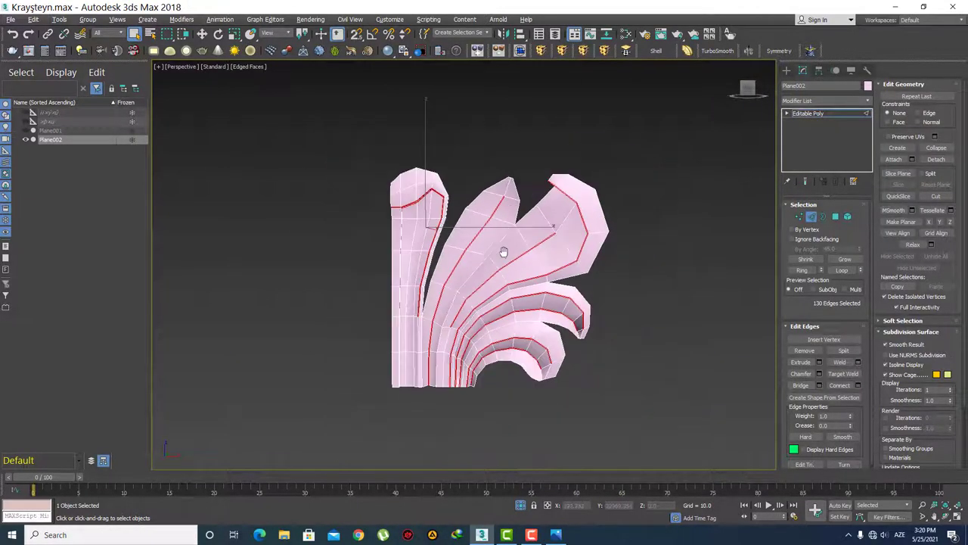
{"action": "scroll", "coordinate": [501, 251], "scroll_direction": "up", "scroll_amount": 4}
{"action": "scroll", "coordinate": [514, 174], "scroll_direction": "up", "scroll_amount": 8}
{"action": "scroll", "coordinate": [499, 244], "scroll_direction": "down", "scroll_amount": 2}
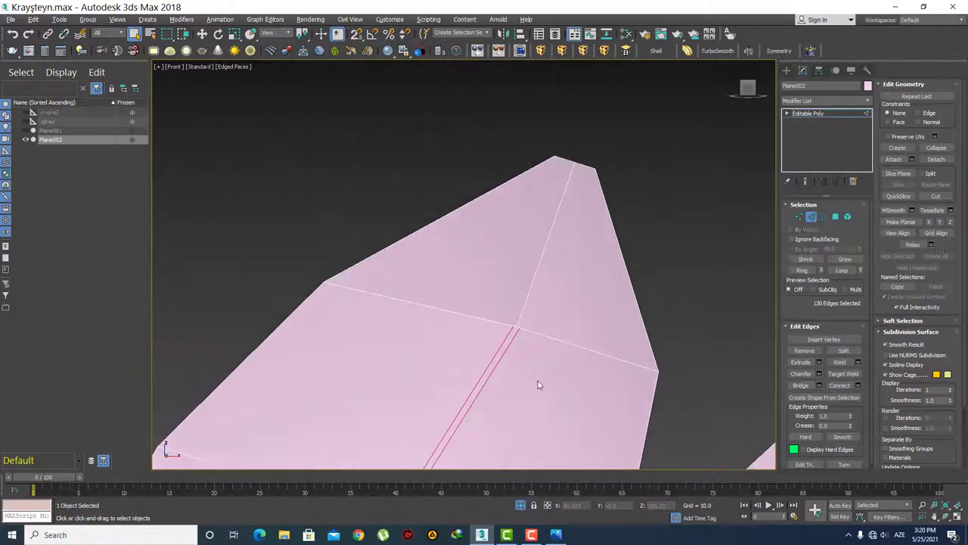
{"action": "key", "text": "1"}
{"action": "middle_click_drag", "start_coordinate": [519, 323], "coordinate": [504, 354]}
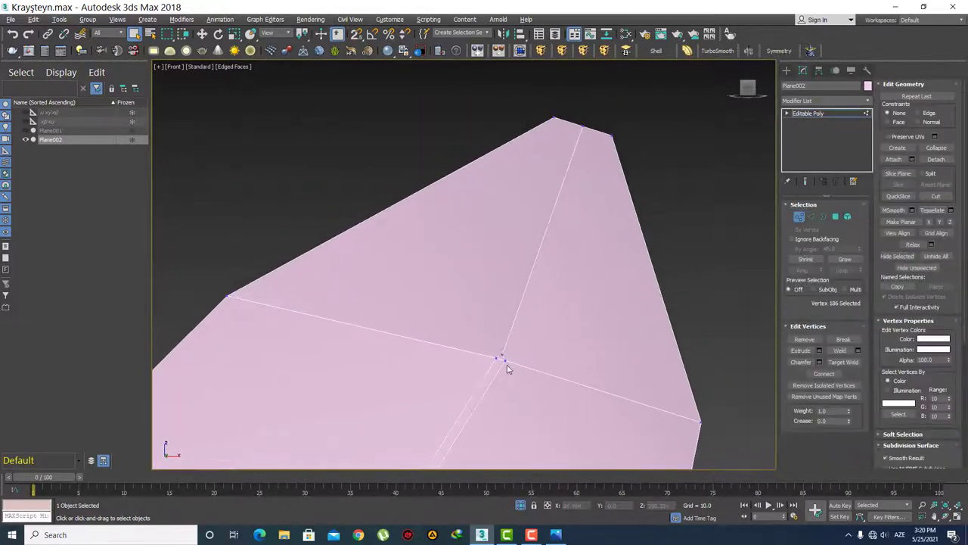
Step: Target Weld the upper leaf-tip vertex onto the vertex below it
{"action": "left_click", "coordinate": [842, 361]}
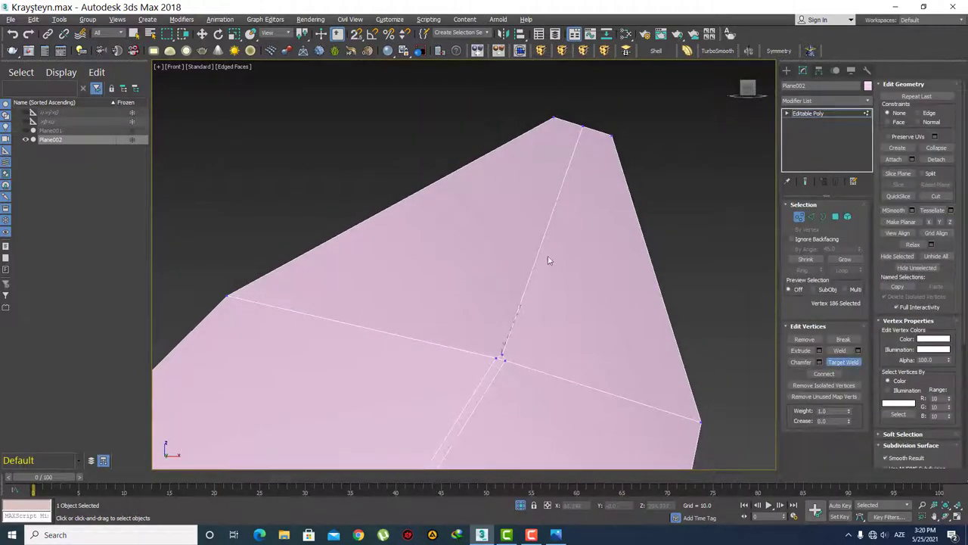
{"action": "left_click", "coordinate": [583, 128]}
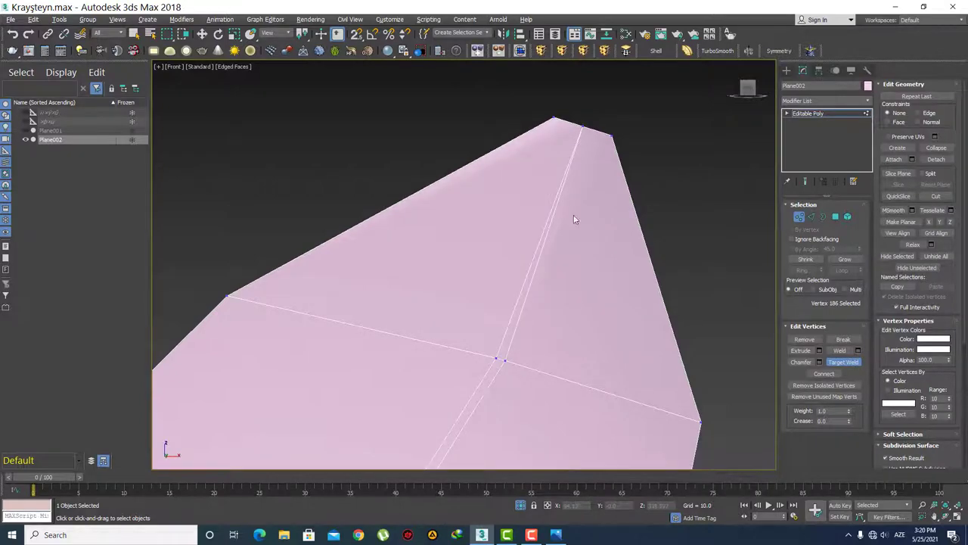
{"action": "scroll", "coordinate": [574, 219], "scroll_direction": "down", "scroll_amount": 5}
{"action": "scroll", "coordinate": [515, 242], "scroll_direction": "down", "scroll_amount": 2}
{"action": "scroll", "coordinate": [463, 268], "scroll_direction": "up", "scroll_amount": 8}
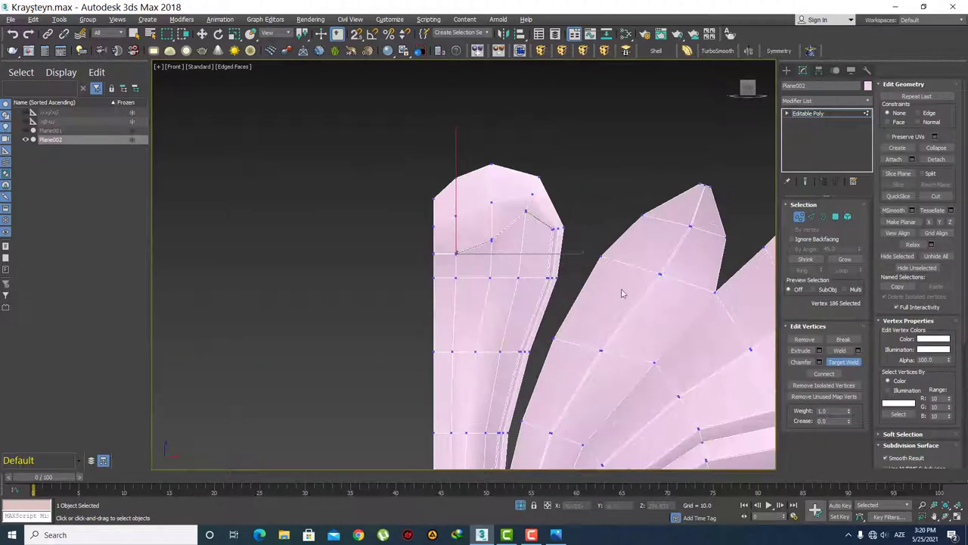
Step: On the lower curled section, target-weld a vertex onto its neighbour in the curl
{"action": "mouse_move", "coordinate": [622, 293]}
{"action": "middle_mouse_down"}
{"action": "mouse_move", "coordinate": [456, 317]}
{"action": "mouse_move", "coordinate": [383, 363]}
{"action": "middle_mouse_up"}
{"action": "scroll", "coordinate": [432, 350], "scroll_direction": "up", "scroll_amount": 2}
{"action": "scroll", "coordinate": [404, 222], "scroll_direction": "up", "scroll_amount": 2}
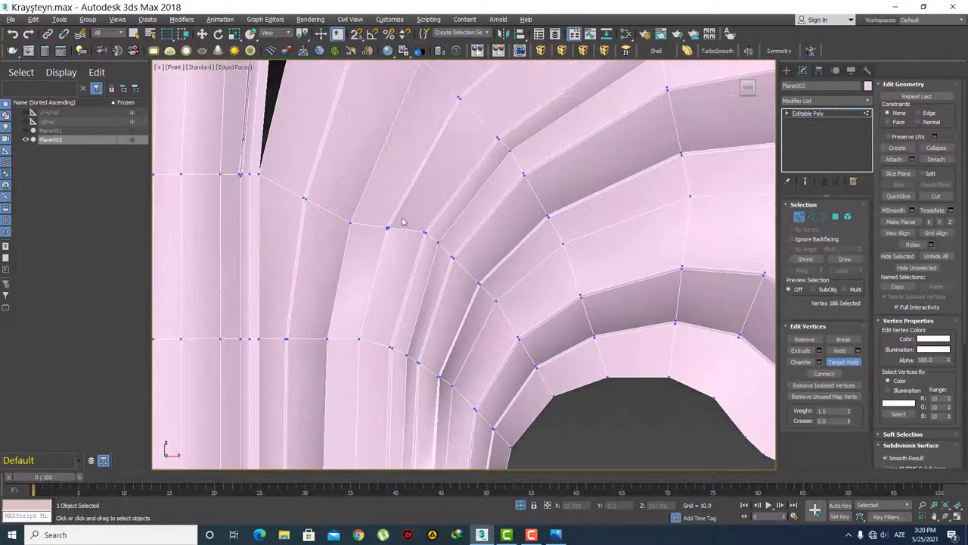
{"action": "scroll", "coordinate": [404, 222], "scroll_direction": "up", "scroll_amount": 2}
{"action": "scroll", "coordinate": [445, 134], "scroll_direction": "up", "scroll_amount": 2}
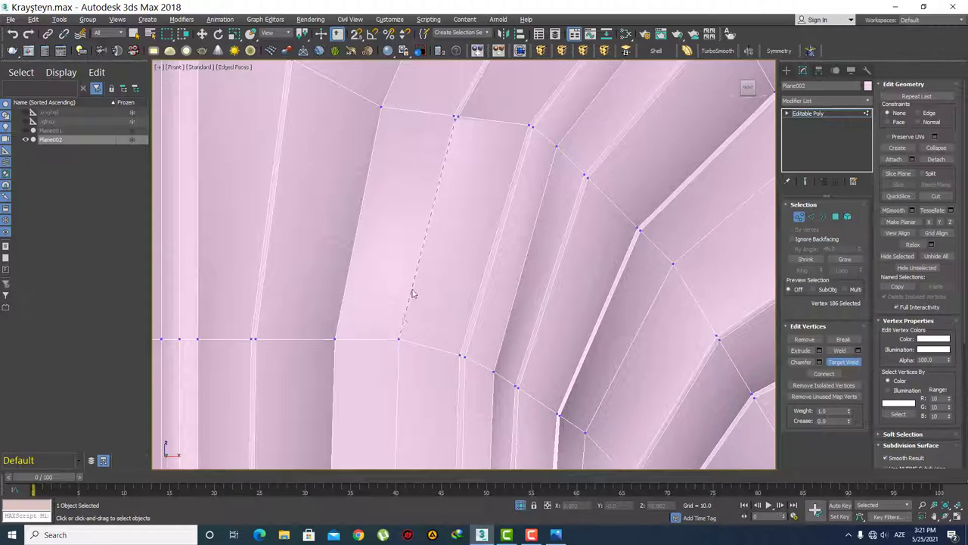
{"action": "right_click", "coordinate": [488, 271]}
{"action": "left_click", "coordinate": [832, 362]}
{"action": "left_click", "coordinate": [401, 340]}
Step: Weld two vertices onto the bottom vertex of the curved leaf tip
{"action": "scroll", "coordinate": [405, 296], "scroll_direction": "down", "scroll_amount": 3}
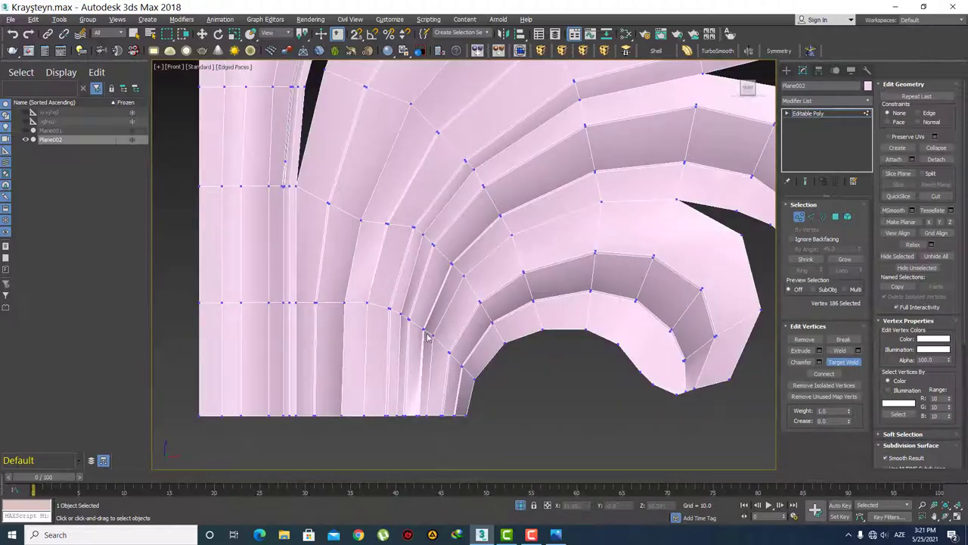
{"action": "scroll", "coordinate": [428, 336], "scroll_direction": "up", "scroll_amount": 2}
{"action": "mouse_move", "coordinate": [455, 299]}
{"action": "middle_mouse_down"}
{"action": "mouse_move", "coordinate": [359, 348]}
{"action": "mouse_move", "coordinate": [504, 227]}
{"action": "middle_mouse_up"}
{"action": "scroll", "coordinate": [359, 348], "scroll_direction": "down", "scroll_amount": 2}
{"action": "scroll", "coordinate": [378, 330], "scroll_direction": "up", "scroll_amount": 2}
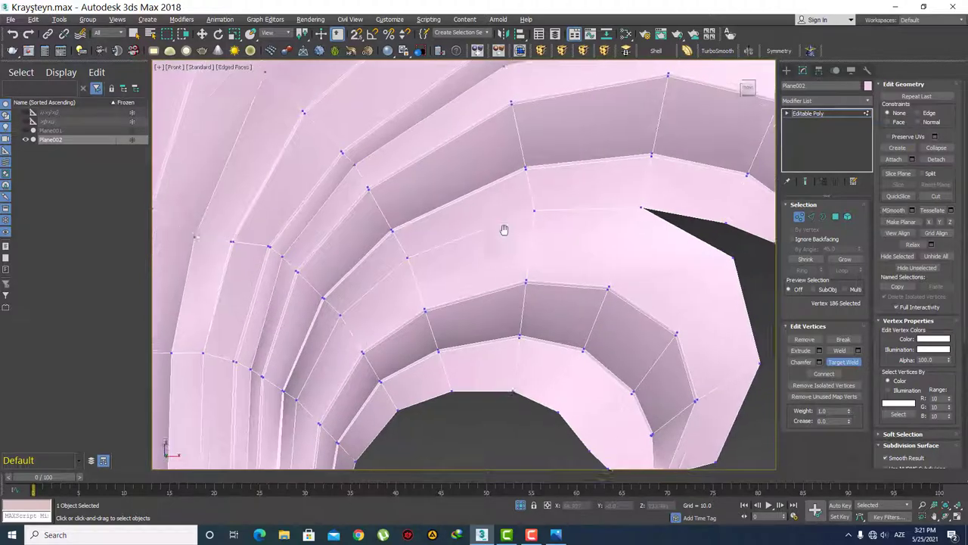
{"action": "scroll", "coordinate": [372, 330], "scroll_direction": "up", "scroll_amount": 2}
{"action": "mouse_move", "coordinate": [372, 331]}
{"action": "middle_mouse_down"}
{"action": "mouse_move", "coordinate": [487, 203]}
{"action": "mouse_move", "coordinate": [607, 227]}
{"action": "middle_mouse_up"}
{"action": "scroll", "coordinate": [608, 226], "scroll_direction": "up", "scroll_amount": 3}
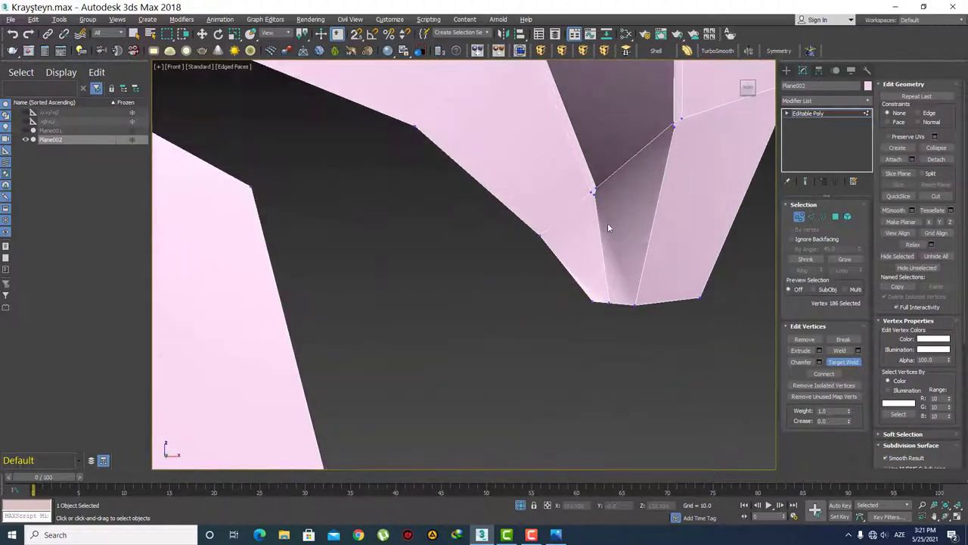
{"action": "left_click", "coordinate": [613, 302]}
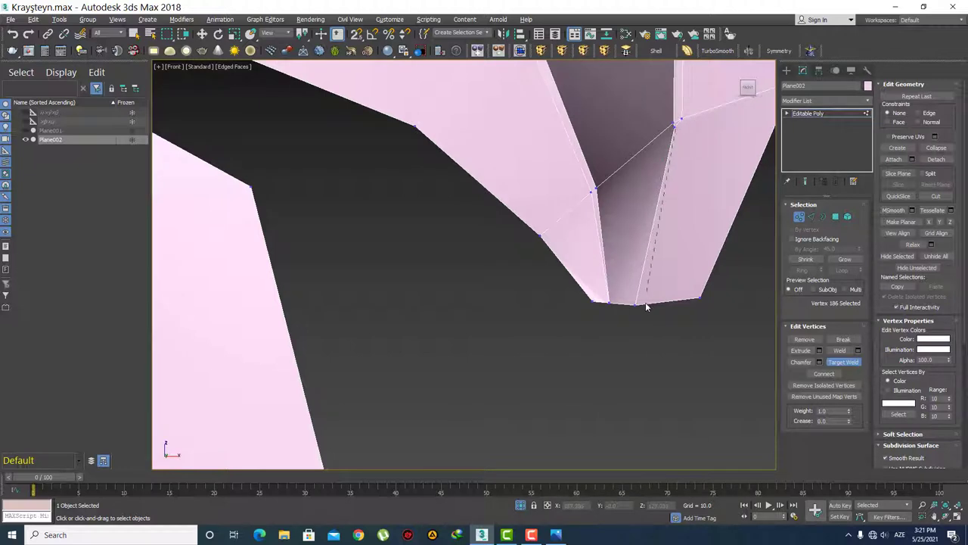
{"action": "left_click", "coordinate": [635, 304]}
Step: Merge two stray vertices onto their neighbouring corner vertex
{"action": "scroll", "coordinate": [624, 315], "scroll_direction": "down", "scroll_amount": 2}
{"action": "scroll", "coordinate": [552, 250], "scroll_direction": "up", "scroll_amount": 3}
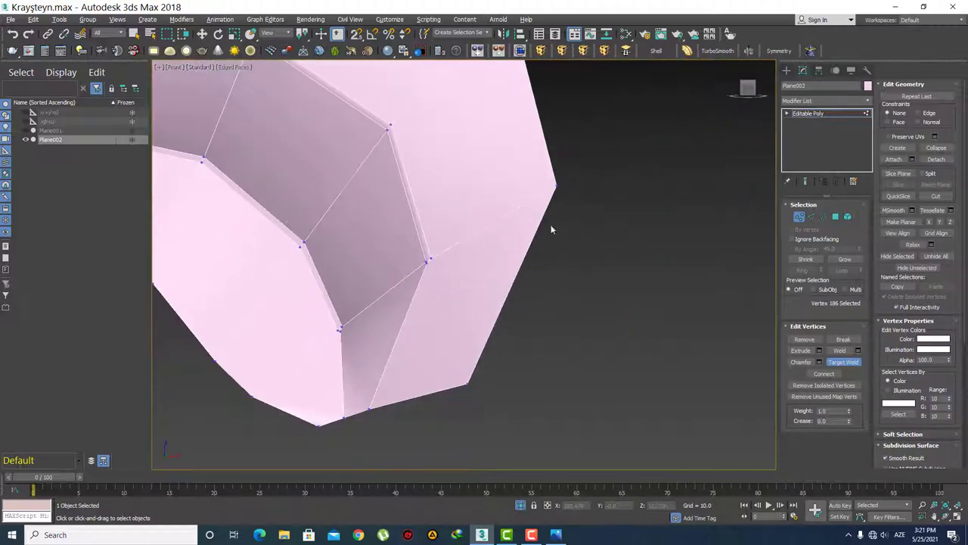
{"action": "scroll", "coordinate": [552, 229], "scroll_direction": "down", "scroll_amount": 3}
{"action": "scroll", "coordinate": [549, 154], "scroll_direction": "up", "scroll_amount": 2}
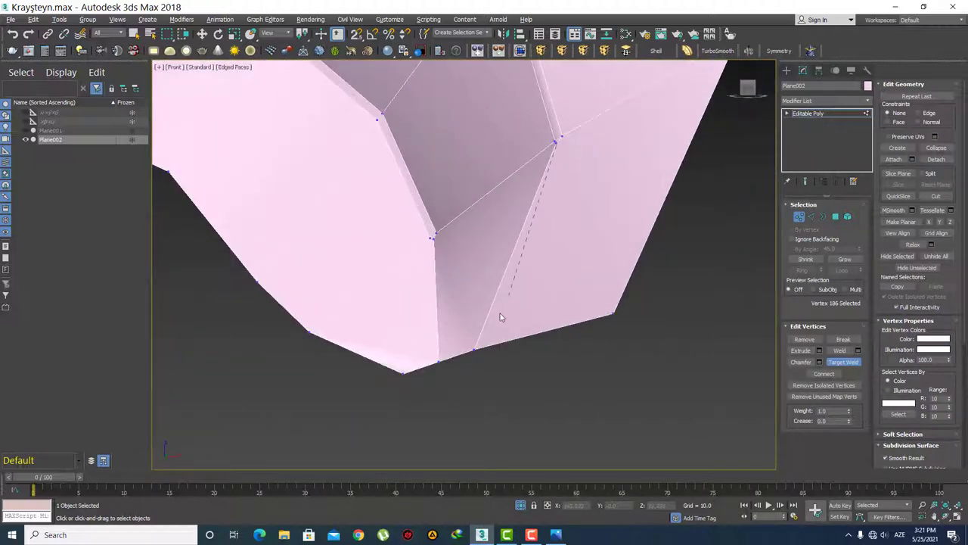
{"action": "left_click", "coordinate": [477, 350]}
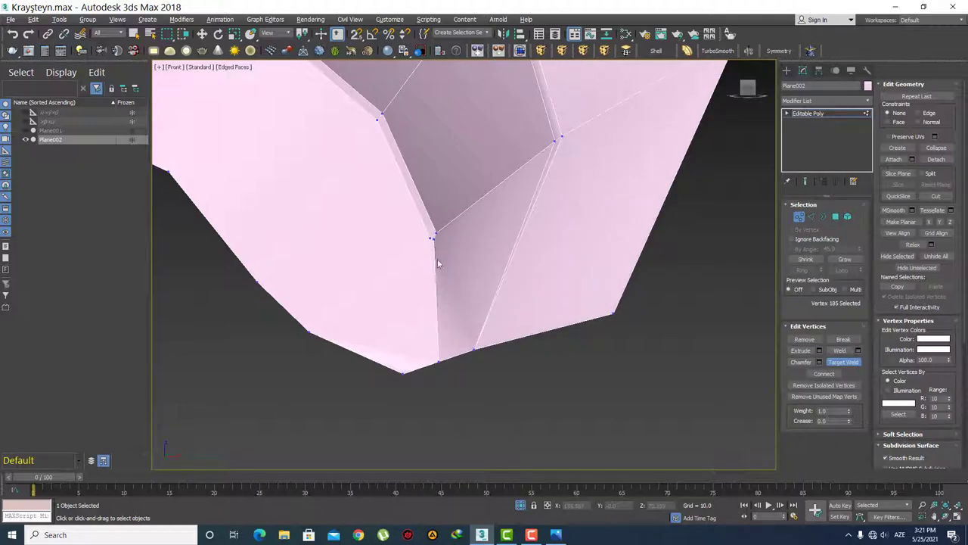
{"action": "left_click", "coordinate": [438, 361]}
Step: Weld an upper vertex onto the lower corner vertex
{"action": "scroll", "coordinate": [484, 308], "scroll_direction": "down", "scroll_amount": 2}
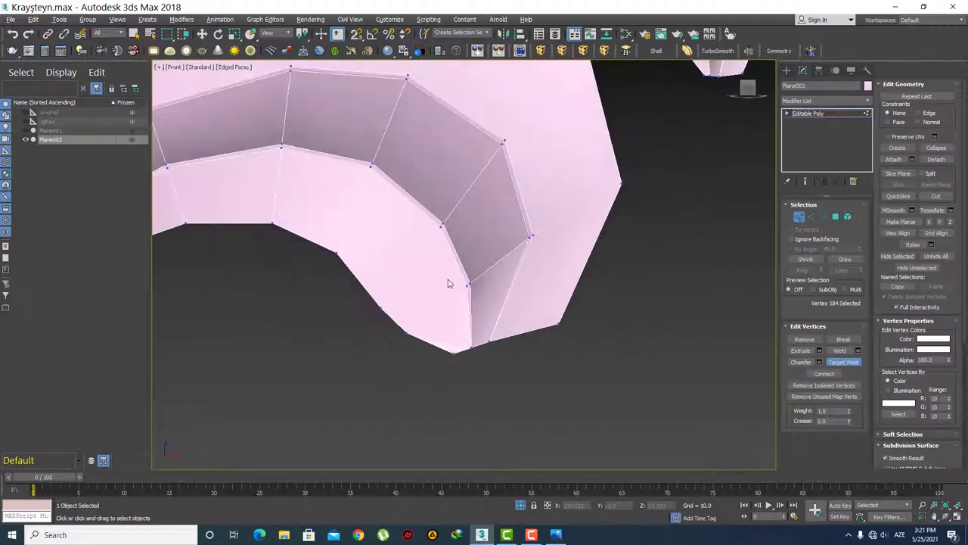
{"action": "scroll", "coordinate": [564, 284], "scroll_direction": "up", "scroll_amount": 2}
{"action": "scroll", "coordinate": [500, 219], "scroll_direction": "up", "scroll_amount": 2}
{"action": "scroll", "coordinate": [551, 205], "scroll_direction": "up", "scroll_amount": 2}
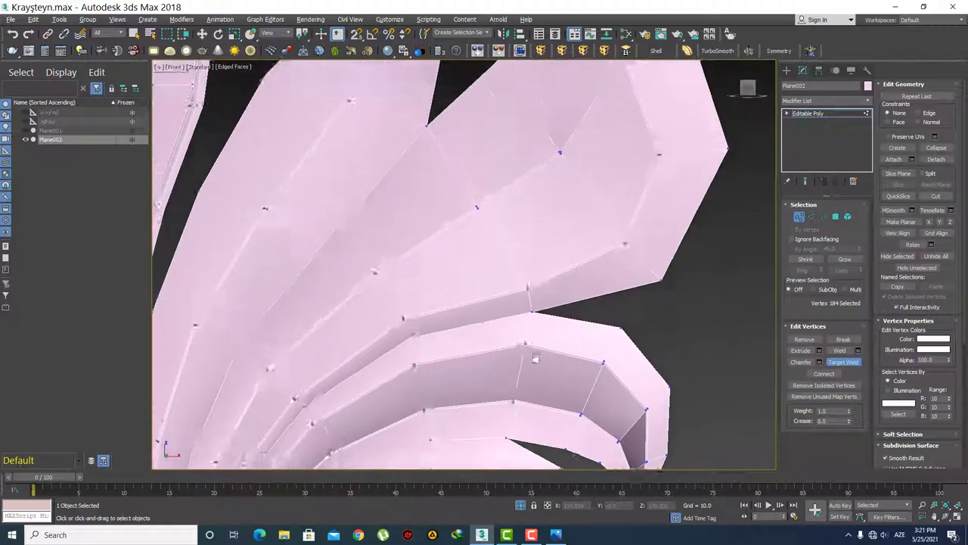
{"action": "scroll", "coordinate": [575, 218], "scroll_direction": "up", "scroll_amount": 2}
{"action": "scroll", "coordinate": [559, 212], "scroll_direction": "up", "scroll_amount": 2}
{"action": "scroll", "coordinate": [533, 280], "scroll_direction": "up", "scroll_amount": 2}
{"action": "scroll", "coordinate": [469, 371], "scroll_direction": "up", "scroll_amount": 2}
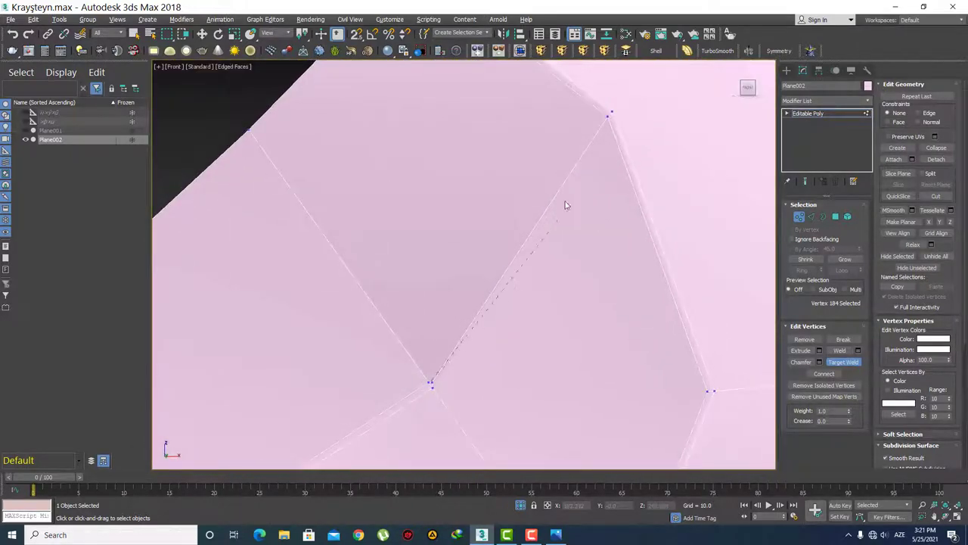
{"action": "left_click", "coordinate": [609, 113]}
Step: Weld a stray vertex onto the horizontal vertex row
{"action": "scroll", "coordinate": [514, 204], "scroll_direction": "down", "scroll_amount": 2}
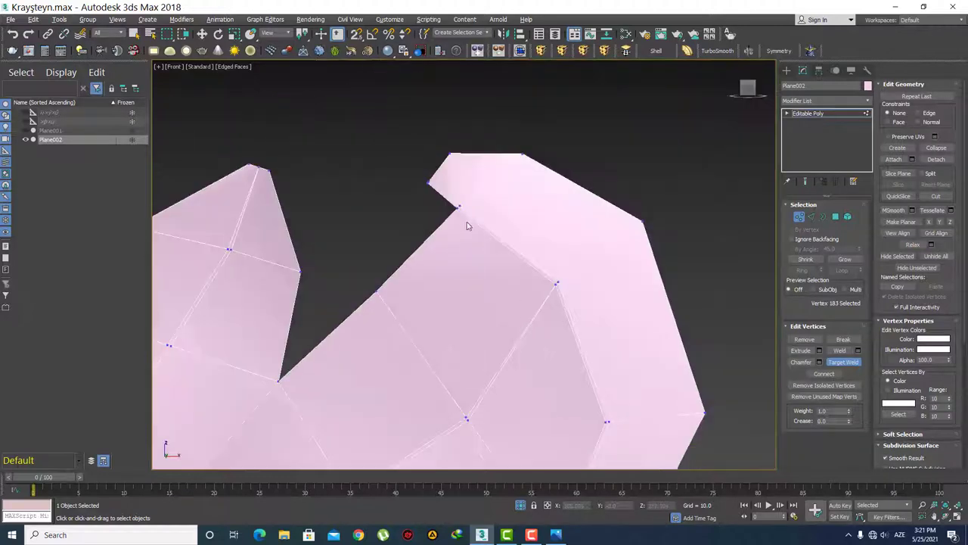
{"action": "scroll", "coordinate": [454, 204], "scroll_direction": "up", "scroll_amount": 2}
{"action": "scroll", "coordinate": [525, 168], "scroll_direction": "down", "scroll_amount": 2}
{"action": "scroll", "coordinate": [402, 242], "scroll_direction": "down", "scroll_amount": 2}
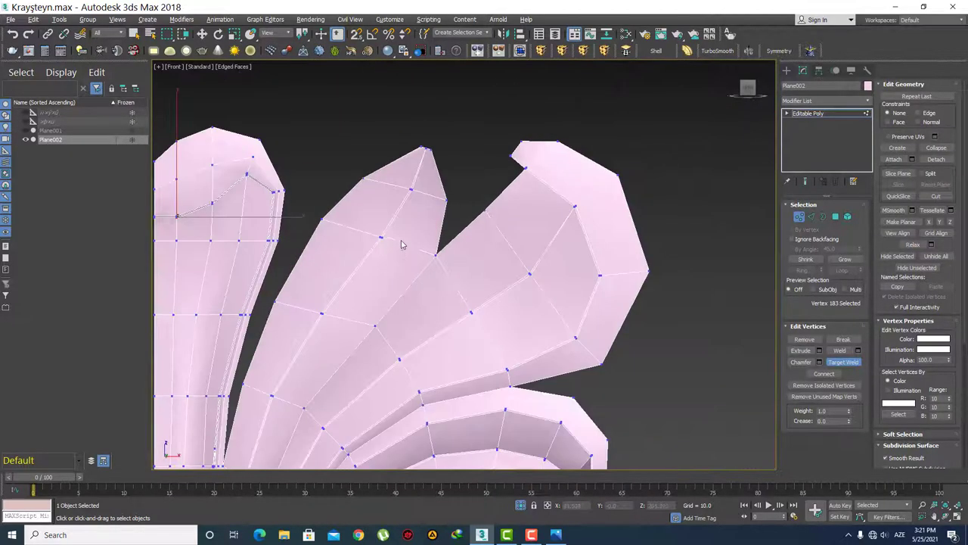
{"action": "scroll", "coordinate": [491, 228], "scroll_direction": "up", "scroll_amount": 3}
{"action": "scroll", "coordinate": [491, 228], "scroll_direction": "down", "scroll_amount": 2}
{"action": "scroll", "coordinate": [480, 260], "scroll_direction": "down", "scroll_amount": 2}
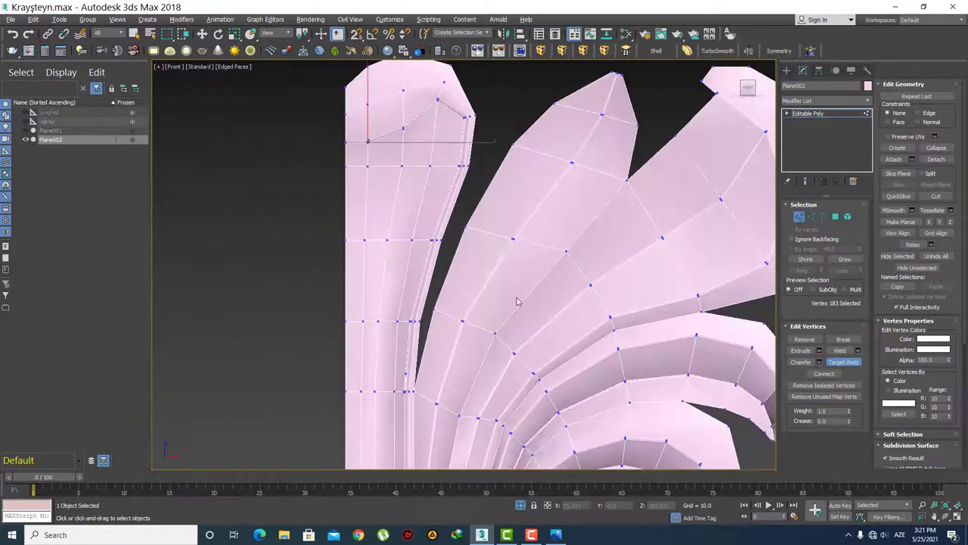
{"action": "scroll", "coordinate": [518, 214], "scroll_direction": "up", "scroll_amount": 2}
{"action": "scroll", "coordinate": [492, 250], "scroll_direction": "up", "scroll_amount": 1}
{"action": "scroll", "coordinate": [423, 210], "scroll_direction": "up", "scroll_amount": 1}
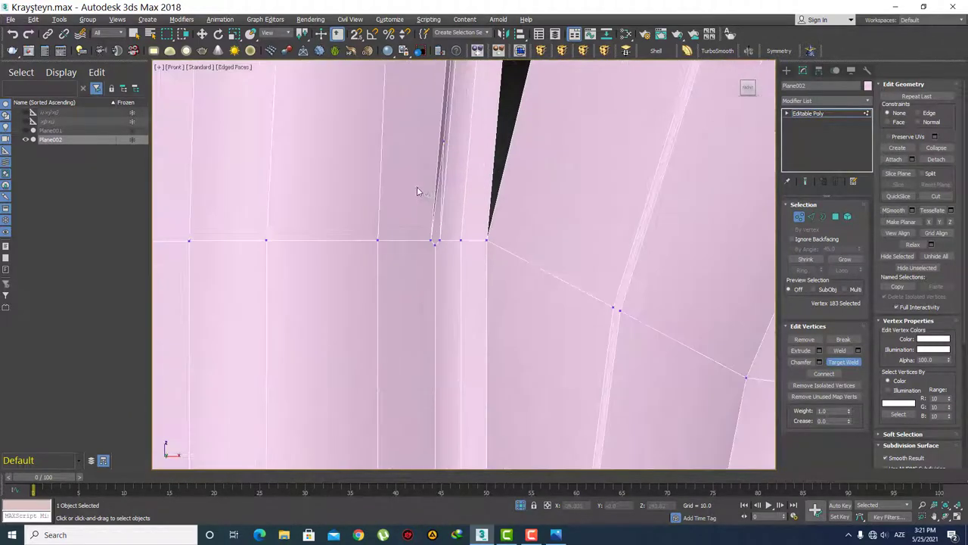
{"action": "scroll", "coordinate": [417, 190], "scroll_direction": "up", "scroll_amount": 2}
{"action": "scroll", "coordinate": [427, 254], "scroll_direction": "down", "scroll_amount": 2}
{"action": "scroll", "coordinate": [444, 71], "scroll_direction": "up", "scroll_amount": 1}
{"action": "scroll", "coordinate": [450, 91], "scroll_direction": "up", "scroll_amount": 2}
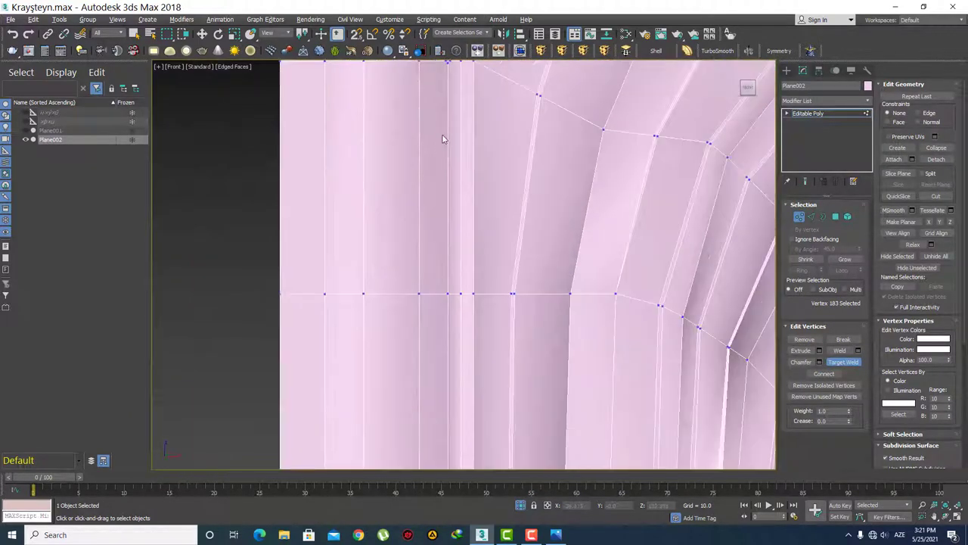
{"action": "left_click", "coordinate": [447, 293]}
{"action": "scroll", "coordinate": [456, 266], "scroll_direction": "down", "scroll_amount": 1}
{"action": "scroll", "coordinate": [469, 313], "scroll_direction": "down", "scroll_amount": 1}
{"action": "scroll", "coordinate": [453, 280], "scroll_direction": "up", "scroll_amount": 1}
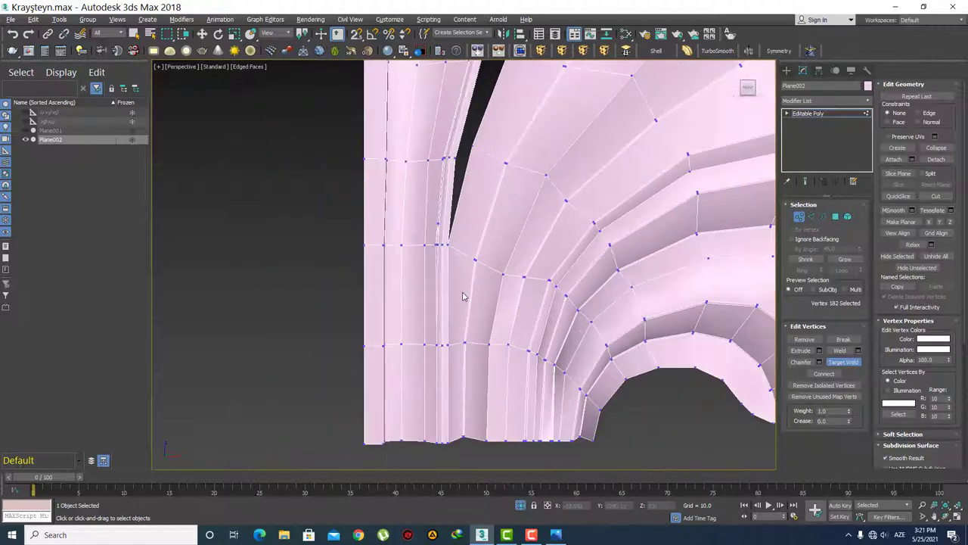
Step: In Perspective, orbit around the strip and select the vertex at the strip's top
{"action": "key", "text": "p"}
{"action": "scroll", "coordinate": [424, 242], "scroll_direction": "up", "scroll_amount": 2}
{"action": "scroll", "coordinate": [441, 266], "scroll_direction": "up", "scroll_amount": 2}
{"action": "mouse_move", "coordinate": [441, 264]}
{"action": "middle_mouse_down", "text": "alt"}
{"action": "mouse_move", "coordinate": [419, 315]}
{"action": "mouse_move", "coordinate": [437, 280]}
{"action": "mouse_move", "coordinate": [373, 201]}
{"action": "mouse_move", "coordinate": [396, 237]}
{"action": "mouse_move", "coordinate": [388, 255]}
{"action": "mouse_move", "coordinate": [423, 270]}
{"action": "mouse_move", "coordinate": [326, 303]}
{"action": "mouse_move", "coordinate": [320, 296]}
{"action": "middle_mouse_up", "text": "alt"}
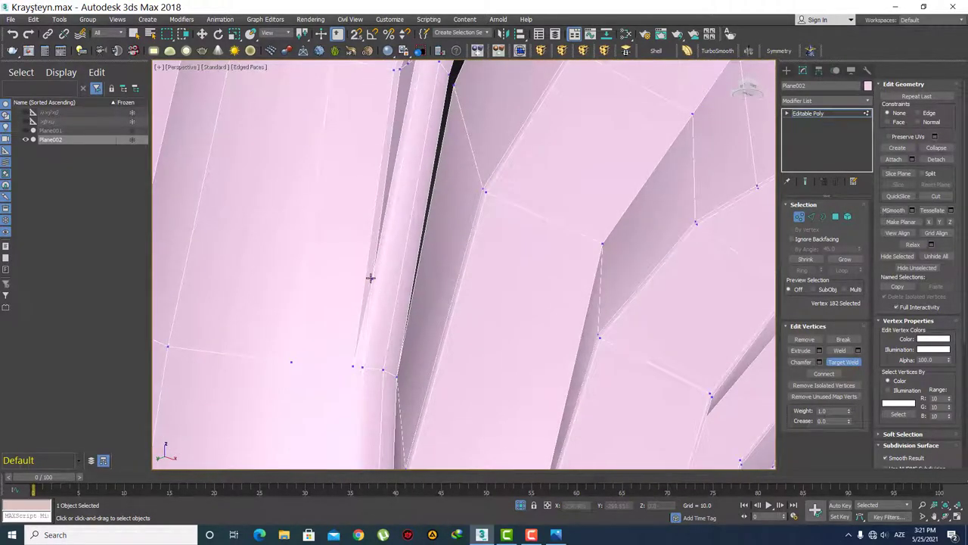
{"action": "mouse_move", "coordinate": [371, 278]}
{"action": "middle_mouse_down", "text": "alt"}
{"action": "mouse_move", "coordinate": [408, 283]}
{"action": "mouse_move", "coordinate": [415, 302]}
{"action": "middle_mouse_up", "text": "alt"}
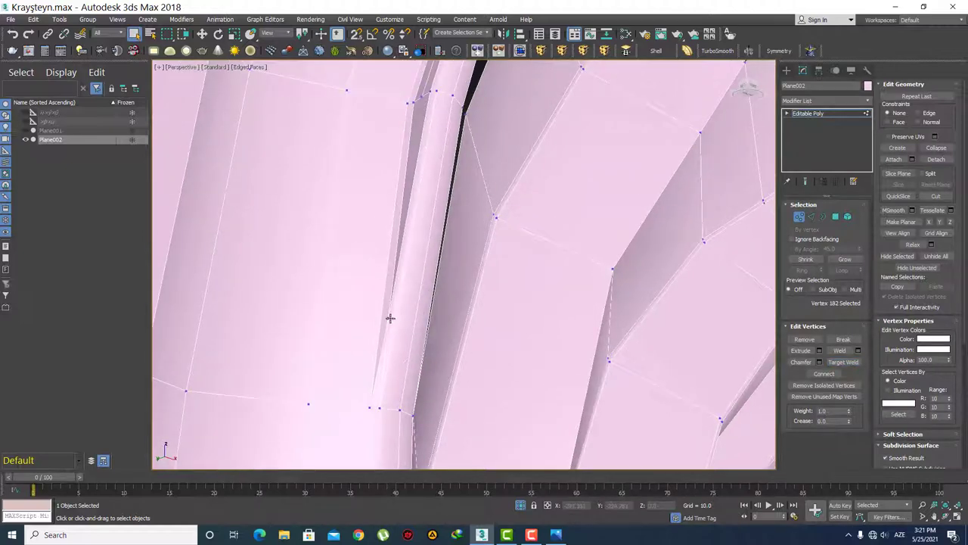
{"action": "left_click", "coordinate": [388, 318]}
{"action": "mouse_move", "coordinate": [421, 108]}
{"action": "middle_mouse_down", "text": "alt"}
{"action": "mouse_move", "coordinate": [469, 190]}
{"action": "mouse_move", "coordinate": [456, 196]}
{"action": "middle_mouse_up", "text": "alt"}
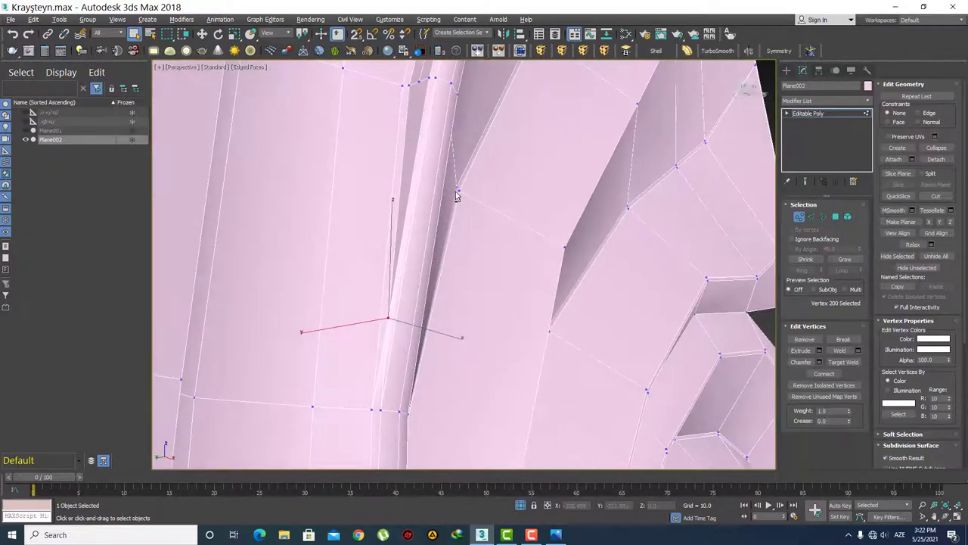
{"action": "left_click", "coordinate": [456, 194]}
{"action": "mouse_move", "coordinate": [447, 285]}
{"action": "middle_mouse_down"}
{"action": "mouse_move", "coordinate": [449, 310]}
{"action": "mouse_move", "coordinate": [420, 289]}
{"action": "mouse_move", "coordinate": [386, 302]}
{"action": "middle_mouse_up"}
{"action": "key", "text": "ctrl+z"}
{"action": "left_click", "coordinate": [404, 122]}
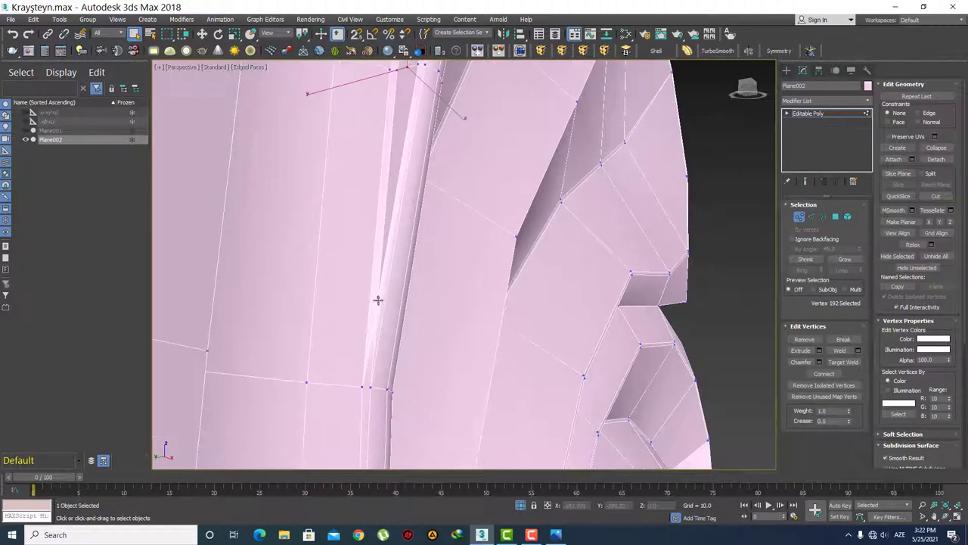
{"action": "left_click", "coordinate": [378, 299], "text": "ctrl"}
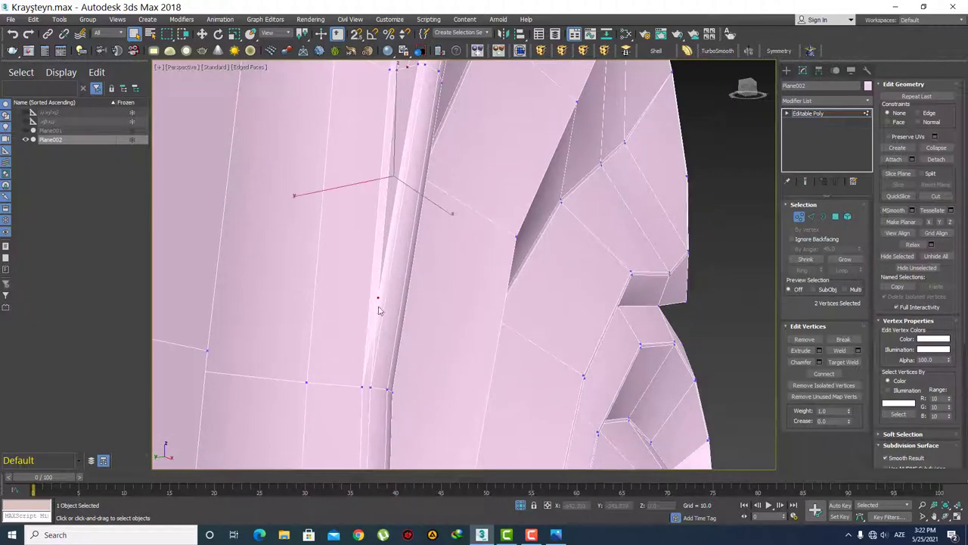
{"action": "left_click", "coordinate": [827, 371]}
{"action": "middle_click_drag", "start_coordinate": [399, 351], "coordinate": [383, 362], "text": "alt"}
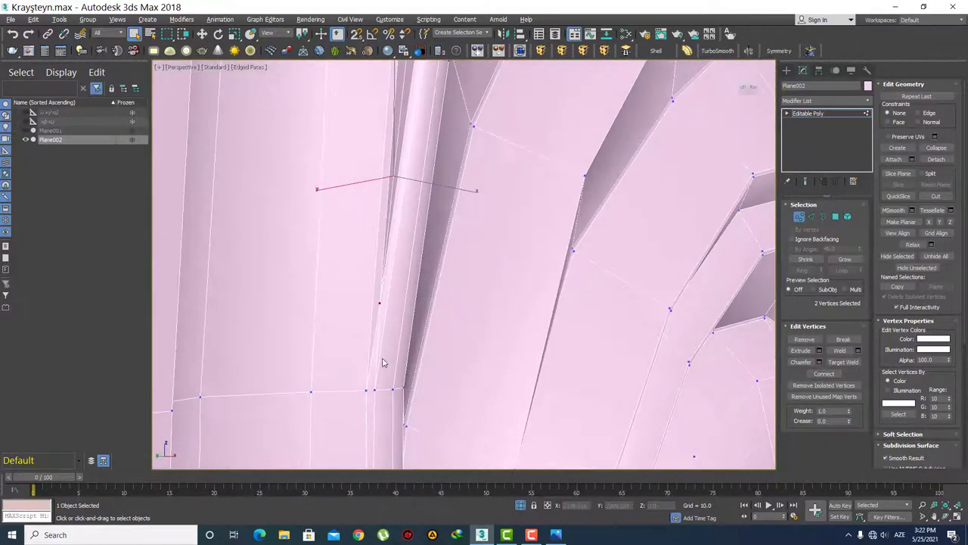
{"action": "left_click", "coordinate": [380, 305]}
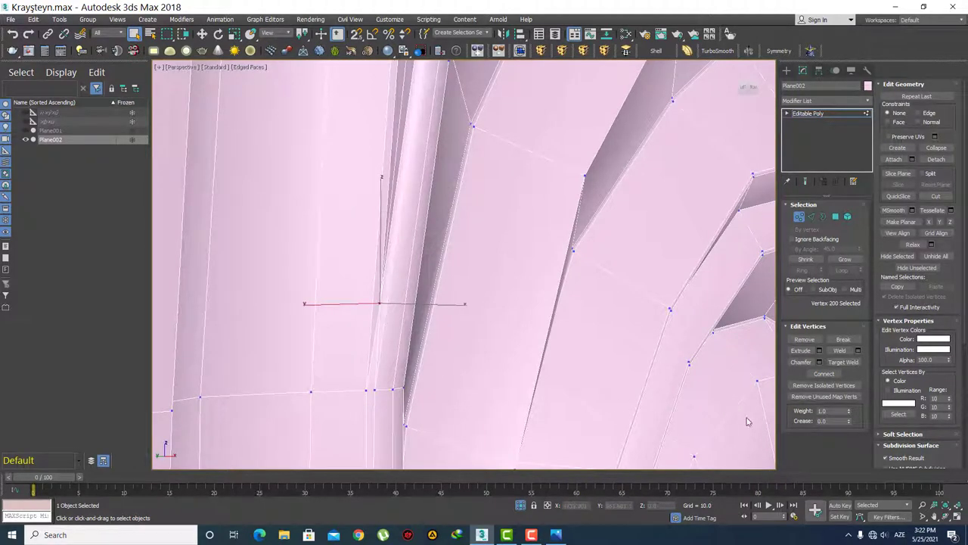
{"action": "left_click", "coordinate": [844, 362]}
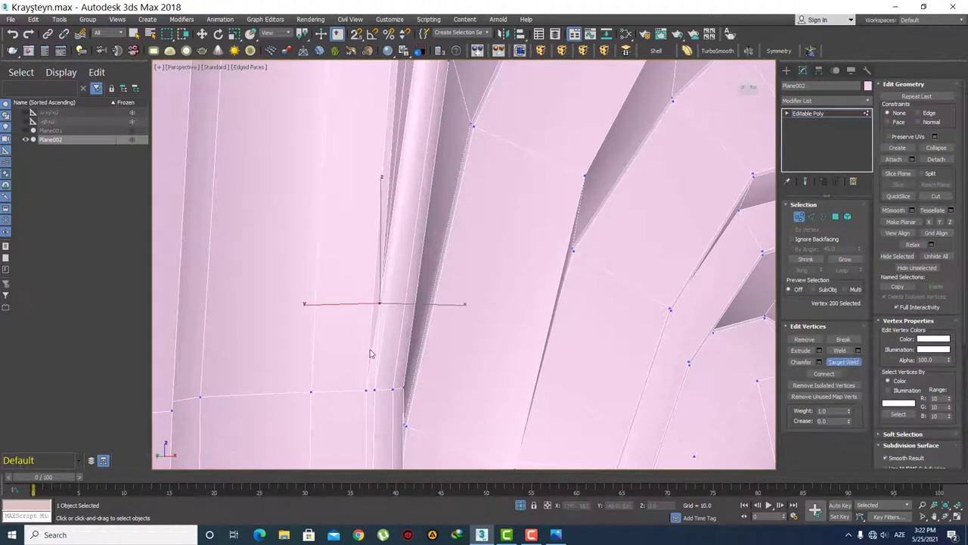
{"action": "left_click", "coordinate": [366, 390]}
{"action": "mouse_move", "coordinate": [367, 391]}
{"action": "middle_mouse_down", "text": "alt"}
{"action": "mouse_move", "coordinate": [385, 357]}
{"action": "mouse_move", "coordinate": [356, 263]}
{"action": "mouse_move", "coordinate": [337, 267]}
{"action": "mouse_move", "coordinate": [395, 260]}
{"action": "mouse_move", "coordinate": [391, 232]}
{"action": "mouse_move", "coordinate": [412, 238]}
{"action": "middle_mouse_up", "text": "alt"}
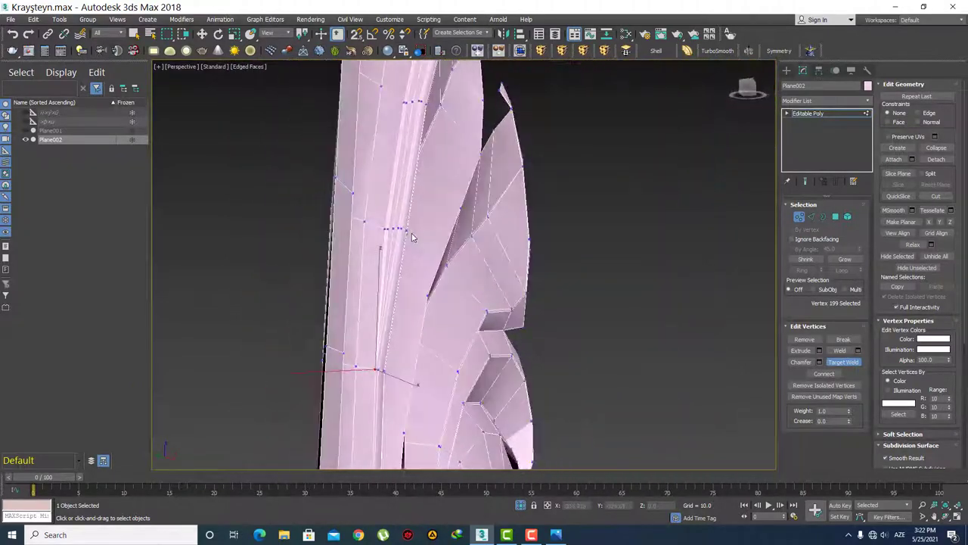
{"action": "scroll", "coordinate": [412, 237], "scroll_direction": "up", "scroll_amount": 5}
{"action": "scroll", "coordinate": [412, 237], "scroll_direction": "down", "scroll_amount": 5}
{"action": "scroll", "coordinate": [341, 250], "scroll_direction": "up", "scroll_amount": 5}
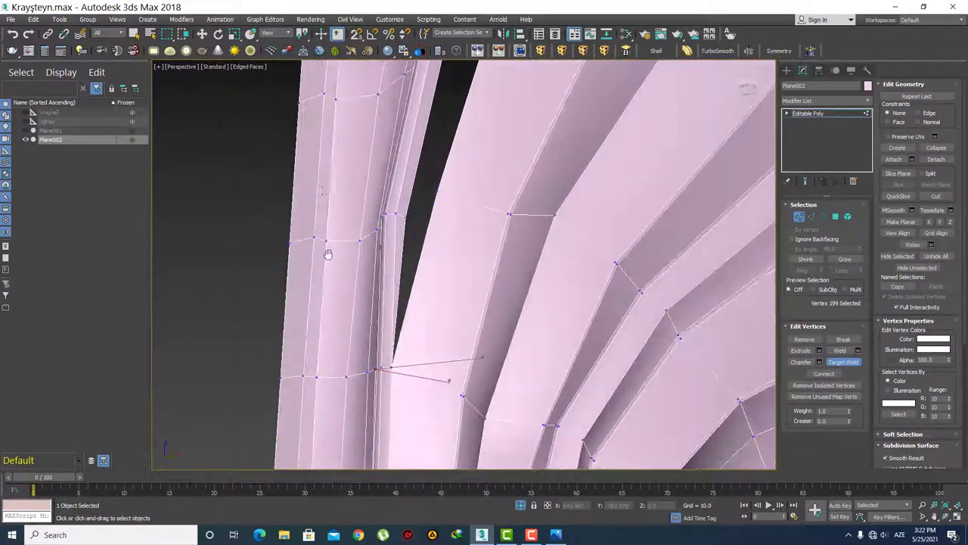
{"action": "scroll", "coordinate": [328, 254], "scroll_direction": "down", "scroll_amount": 5}
{"action": "middle_click_drag", "start_coordinate": [330, 320], "coordinate": [330, 350], "text": "alt"}
{"action": "scroll", "coordinate": [330, 349], "scroll_direction": "up", "scroll_amount": 5}
{"action": "scroll", "coordinate": [373, 301], "scroll_direction": "down", "scroll_amount": 1}
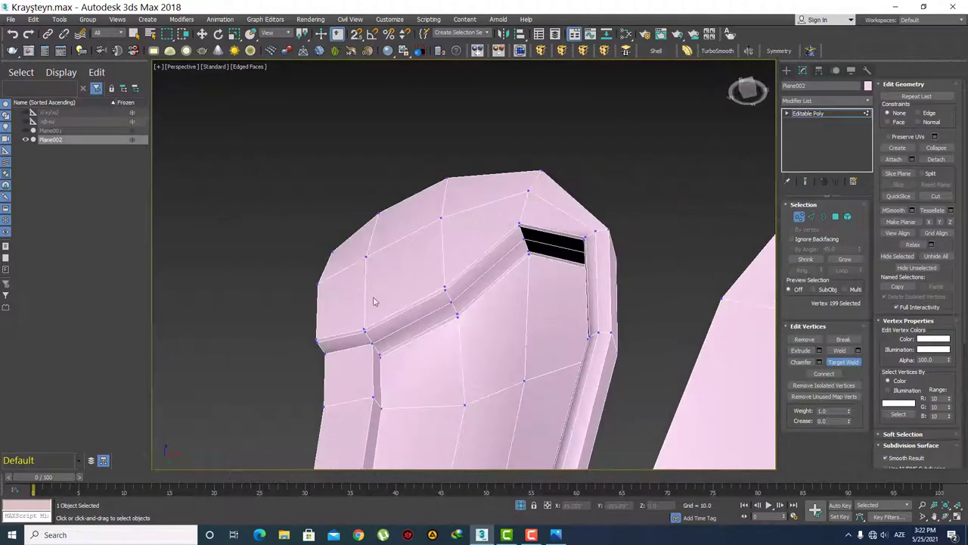
{"action": "scroll", "coordinate": [373, 301], "scroll_direction": "up", "scroll_amount": 3}
{"action": "scroll", "coordinate": [374, 307], "scroll_direction": "up", "scroll_amount": 3}
{"action": "scroll", "coordinate": [409, 346], "scroll_direction": "down", "scroll_amount": 2}
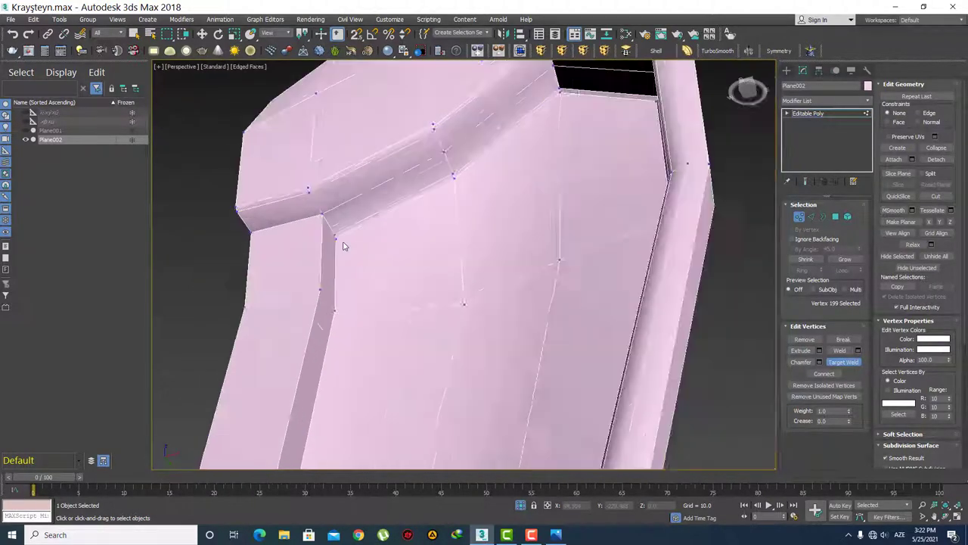
{"action": "scroll", "coordinate": [343, 246], "scroll_direction": "up", "scroll_amount": 2}
{"action": "scroll", "coordinate": [348, 277], "scroll_direction": "up", "scroll_amount": 1}
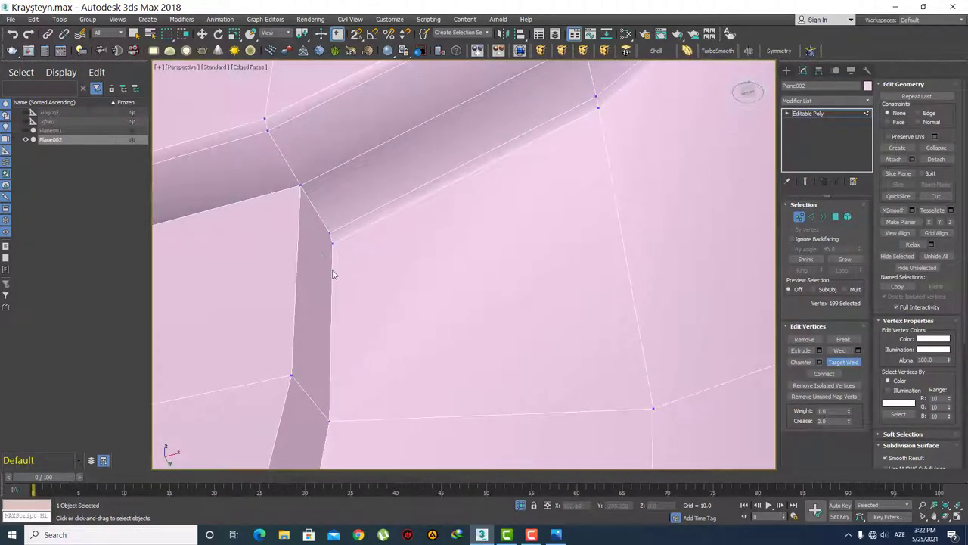
{"action": "key", "text": "F3"}
{"action": "key", "text": "F3"}
{"action": "key", "text": "F3"}
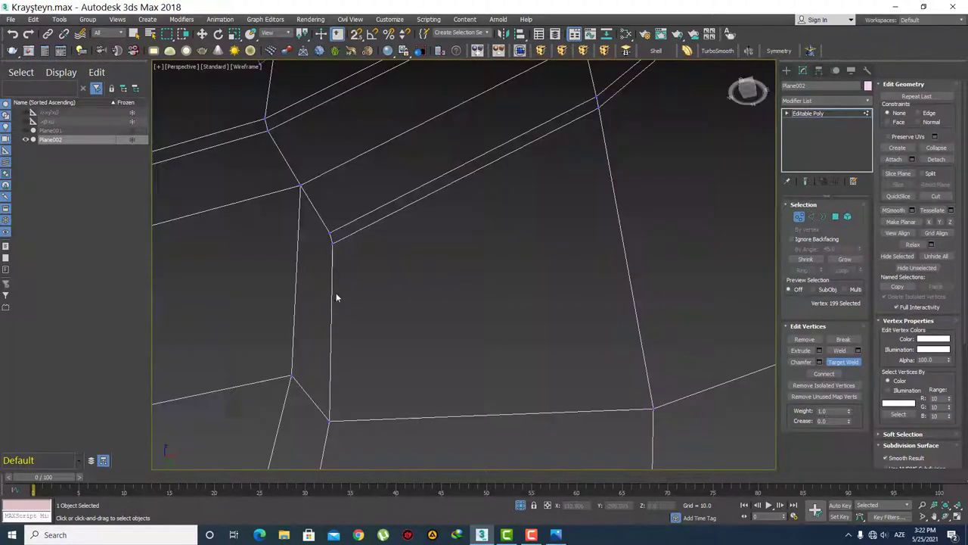
{"action": "key", "text": "F3"}
{"action": "middle_click_drag", "start_coordinate": [363, 274], "coordinate": [361, 236]}
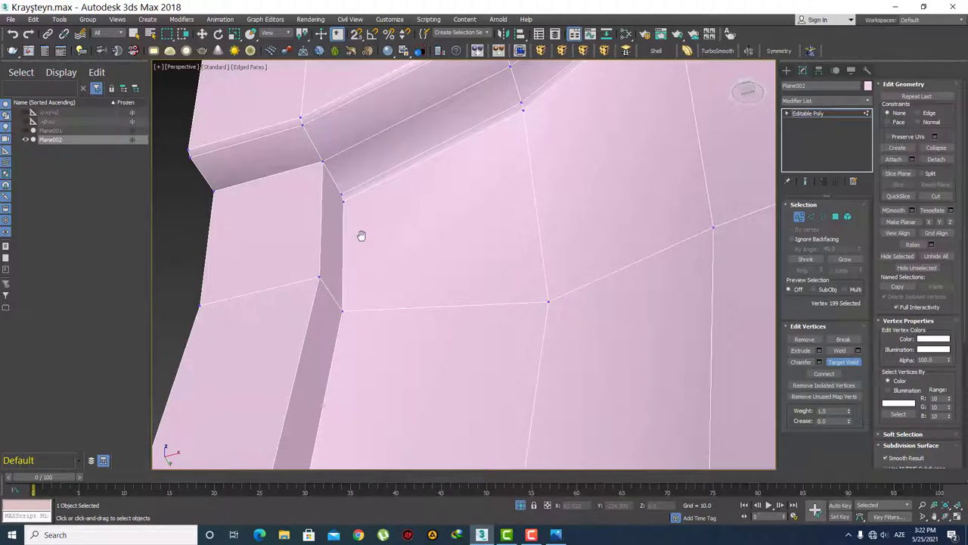
{"action": "mouse_move", "coordinate": [354, 289]}
{"action": "middle_mouse_down"}
{"action": "mouse_move", "coordinate": [312, 285]}
{"action": "mouse_move", "coordinate": [315, 275]}
{"action": "middle_mouse_up"}
Step: Select the full edge loop running across the leaf's narrow strip
{"action": "key", "text": "2"}
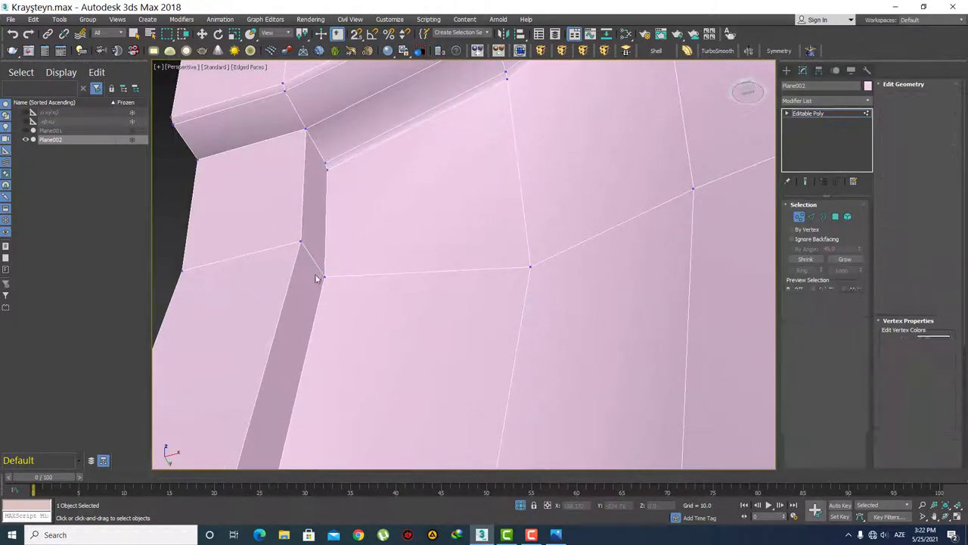
{"action": "left_click", "coordinate": [310, 260]}
{"action": "key", "text": "q"}
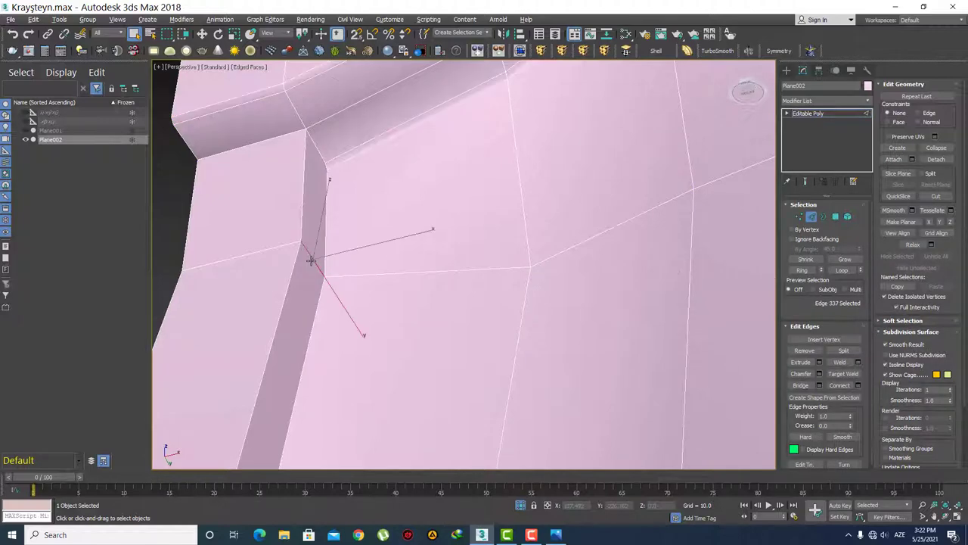
{"action": "double_click", "coordinate": [311, 260]}
{"action": "scroll", "coordinate": [322, 274], "scroll_direction": "down", "scroll_amount": 5}
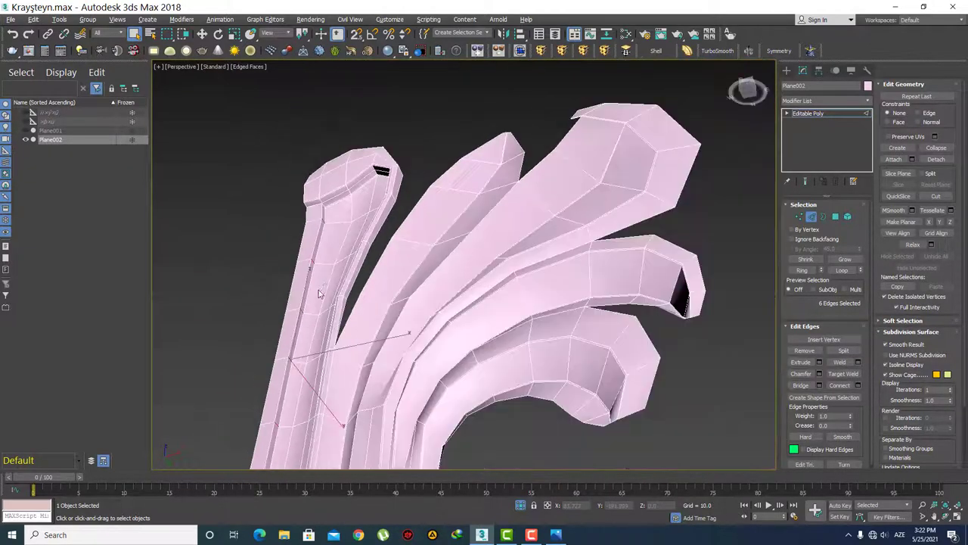
{"action": "middle_click_drag", "start_coordinate": [322, 283], "coordinate": [325, 280], "text": "alt"}
{"action": "scroll", "coordinate": [365, 205], "scroll_direction": "up", "scroll_amount": 4}
{"action": "scroll", "coordinate": [365, 204], "scroll_direction": "down", "scroll_amount": 5}
{"action": "middle_click_drag", "start_coordinate": [365, 205], "coordinate": [391, 221], "text": "alt"}
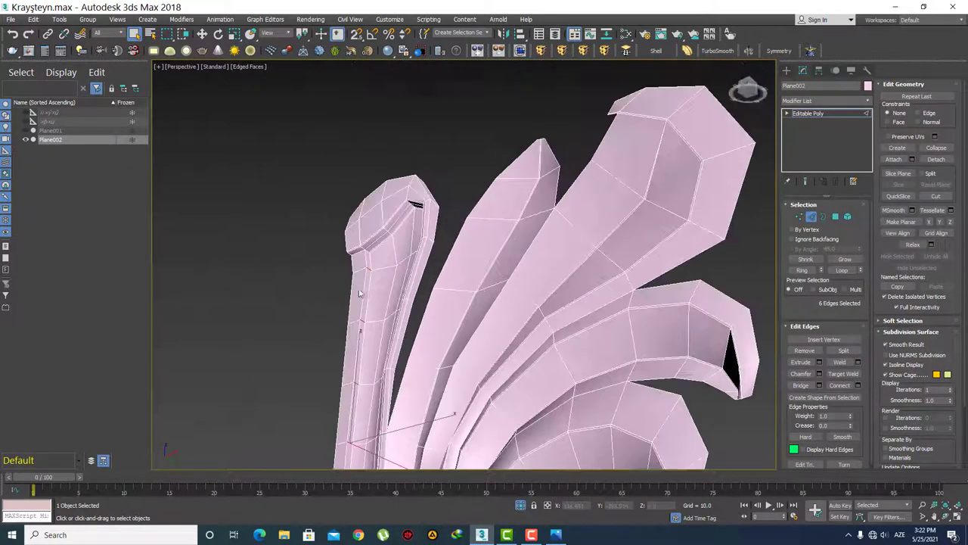
{"action": "scroll", "coordinate": [391, 222], "scroll_direction": "up", "scroll_amount": 5}
{"action": "scroll", "coordinate": [391, 221], "scroll_direction": "up", "scroll_amount": 2}
{"action": "scroll", "coordinate": [391, 222], "scroll_direction": "up", "scroll_amount": 2}
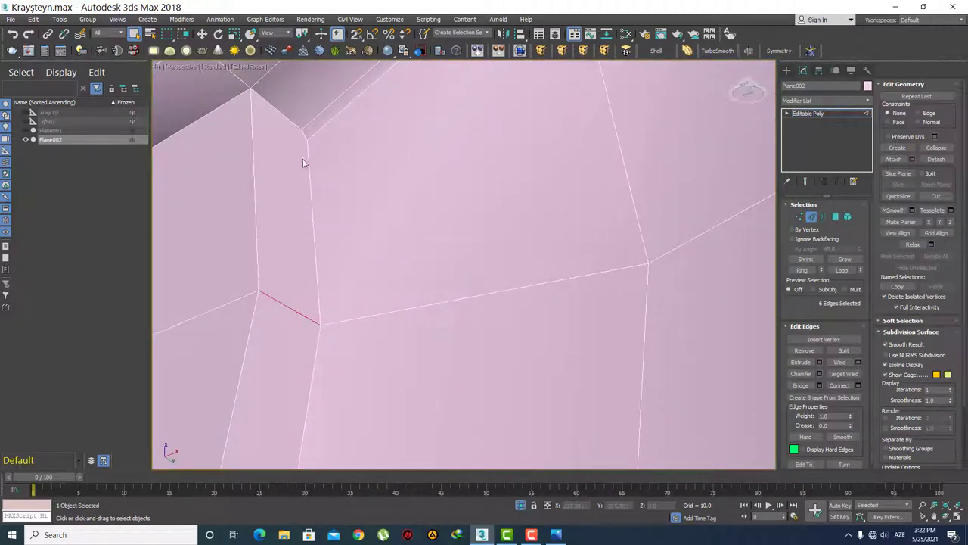
Step: Connect the selected edges with one new edge slid to -63
{"action": "left_click", "coordinate": [857, 385]}
{"action": "left_click_drag", "start_coordinate": [471, 299], "coordinate": [503, 429]}
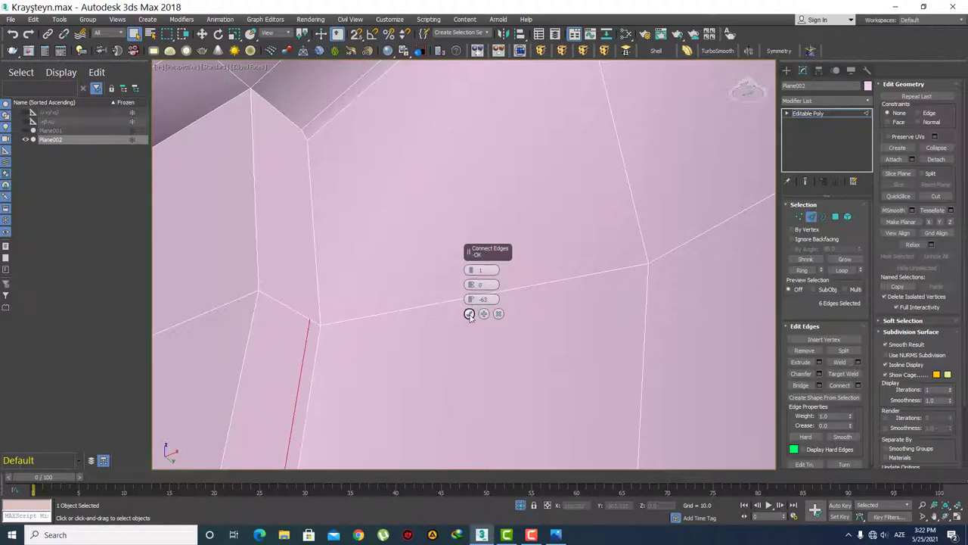
{"action": "left_click", "coordinate": [469, 313]}
Step: Select two vertices beside the new connecting edge
{"action": "key", "text": "1"}
{"action": "left_click", "coordinate": [310, 321]}
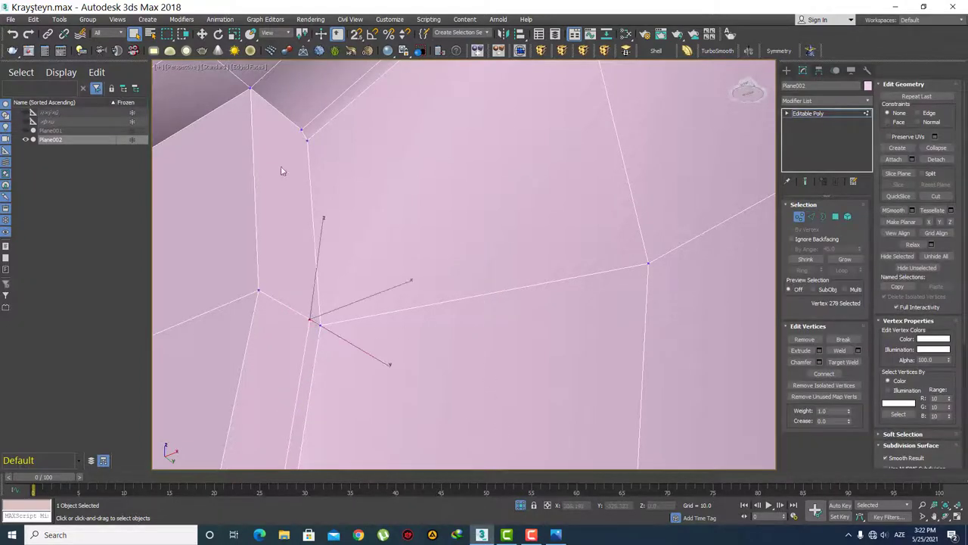
{"action": "left_click", "coordinate": [301, 127], "text": "ctrl"}
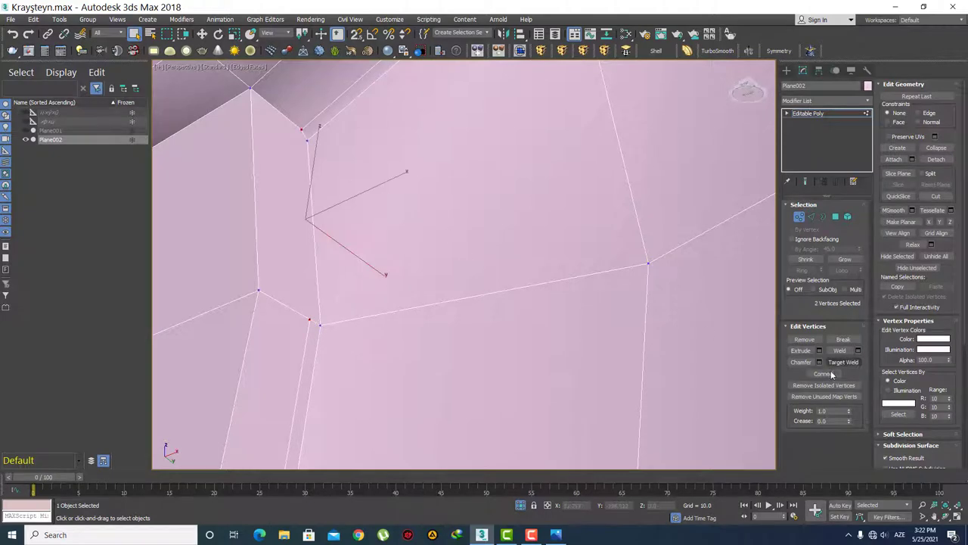
{"action": "scroll", "coordinate": [428, 195], "scroll_direction": "down", "scroll_amount": 3}
{"action": "scroll", "coordinate": [395, 271], "scroll_direction": "down", "scroll_amount": 5}
Step: Orbit around the leaf to inspect its upper tip, curved edge and lower curl
{"action": "middle_click_drag", "start_coordinate": [395, 271], "coordinate": [454, 250], "text": "alt"}
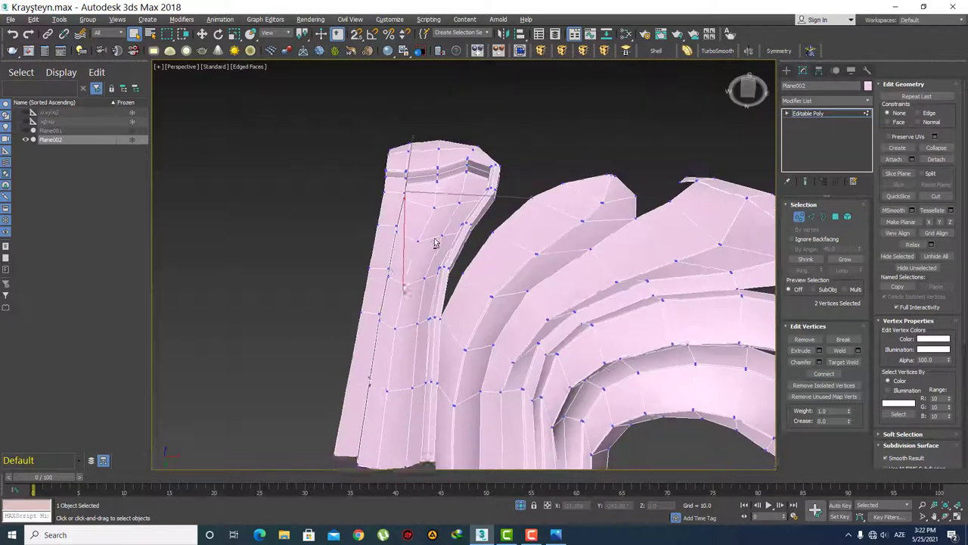
{"action": "scroll", "coordinate": [659, 235], "scroll_direction": "up", "scroll_amount": 6}
{"action": "scroll", "coordinate": [659, 236], "scroll_direction": "down", "scroll_amount": 4}
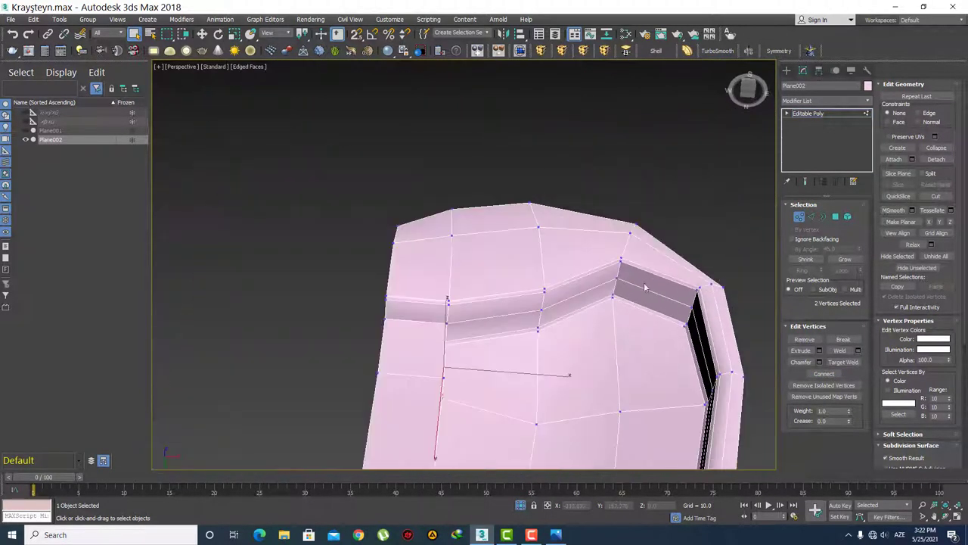
{"action": "mouse_move", "coordinate": [659, 236]}
{"action": "middle_mouse_down", "text": "alt"}
{"action": "mouse_move", "coordinate": [690, 409]}
{"action": "mouse_move", "coordinate": [588, 185]}
{"action": "middle_mouse_up", "text": "alt"}
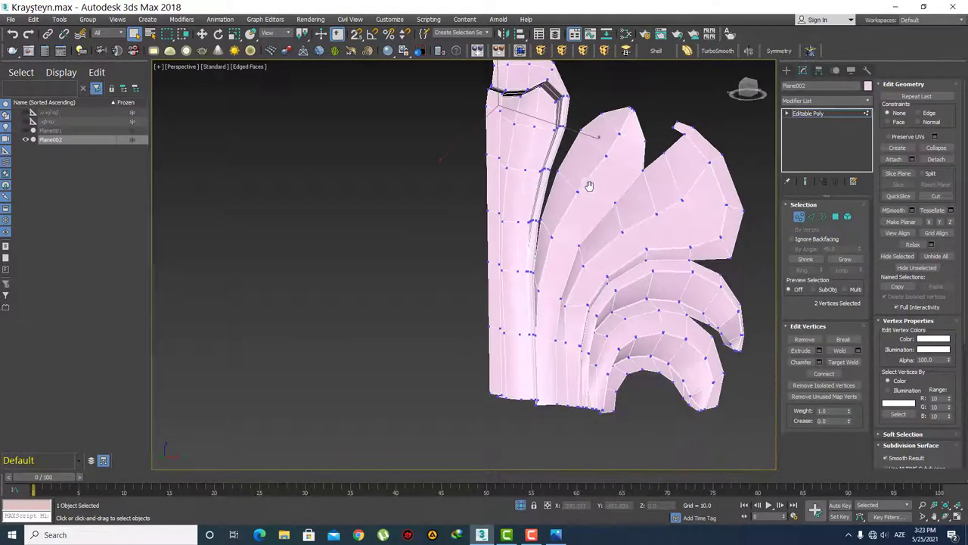
{"action": "scroll", "coordinate": [563, 237], "scroll_direction": "up", "scroll_amount": 5}
{"action": "scroll", "coordinate": [514, 239], "scroll_direction": "down", "scroll_amount": 1}
{"action": "scroll", "coordinate": [557, 261], "scroll_direction": "down", "scroll_amount": 5}
{"action": "mouse_move", "coordinate": [557, 261]}
{"action": "middle_mouse_down", "text": "alt"}
{"action": "mouse_move", "coordinate": [529, 287]}
{"action": "mouse_move", "coordinate": [541, 299]}
{"action": "middle_mouse_up", "text": "alt"}
{"action": "scroll", "coordinate": [541, 299], "scroll_direction": "up", "scroll_amount": 4}
{"action": "scroll", "coordinate": [605, 335], "scroll_direction": "up", "scroll_amount": 3}
{"action": "scroll", "coordinate": [569, 311], "scroll_direction": "down", "scroll_amount": 3}
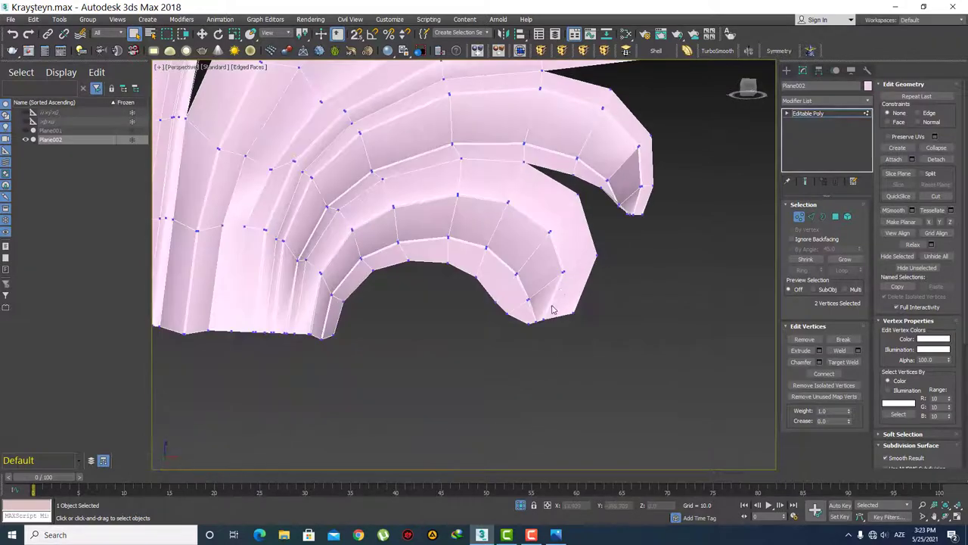
{"action": "scroll", "coordinate": [584, 356], "scroll_direction": "up", "scroll_amount": 3}
{"action": "scroll", "coordinate": [575, 272], "scroll_direction": "down", "scroll_amount": 4}
Step: Switch to the front view and leave vertex editing for the Create panel
{"action": "key", "text": "f"}
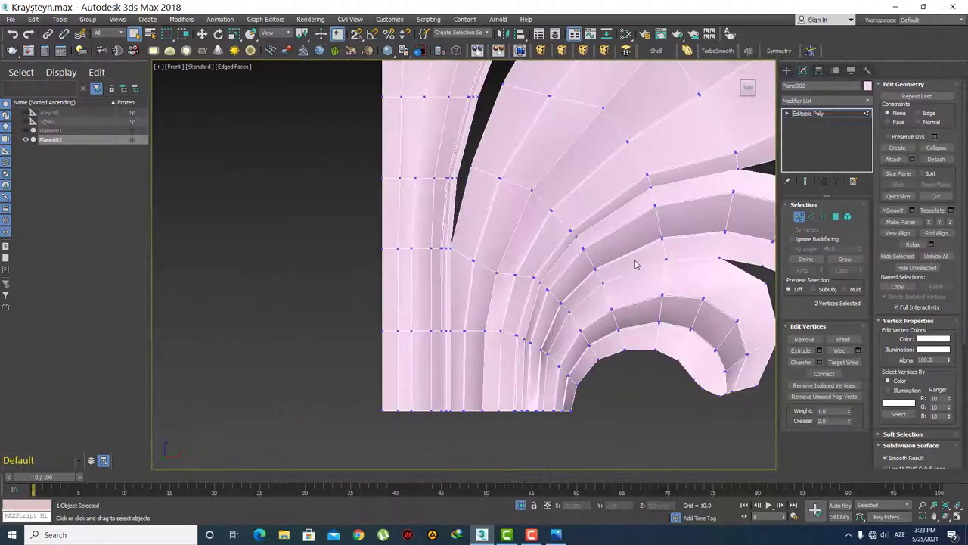
{"action": "scroll", "coordinate": [575, 273], "scroll_direction": "down", "scroll_amount": 3}
{"action": "left_click", "coordinate": [787, 70]}
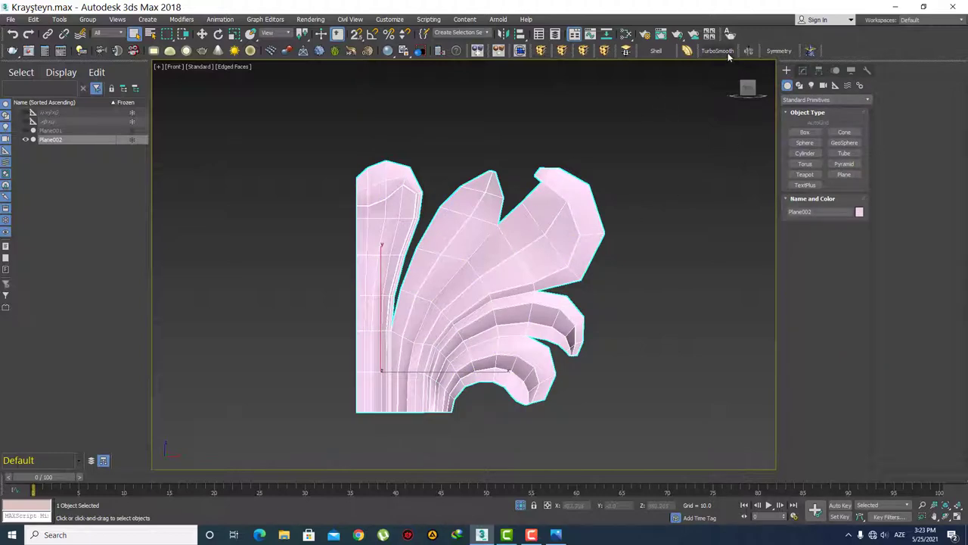
Step: Add a TurboSmooth modifier to preview the smoothed leaf in the front view
{"action": "left_click", "coordinate": [726, 52]}
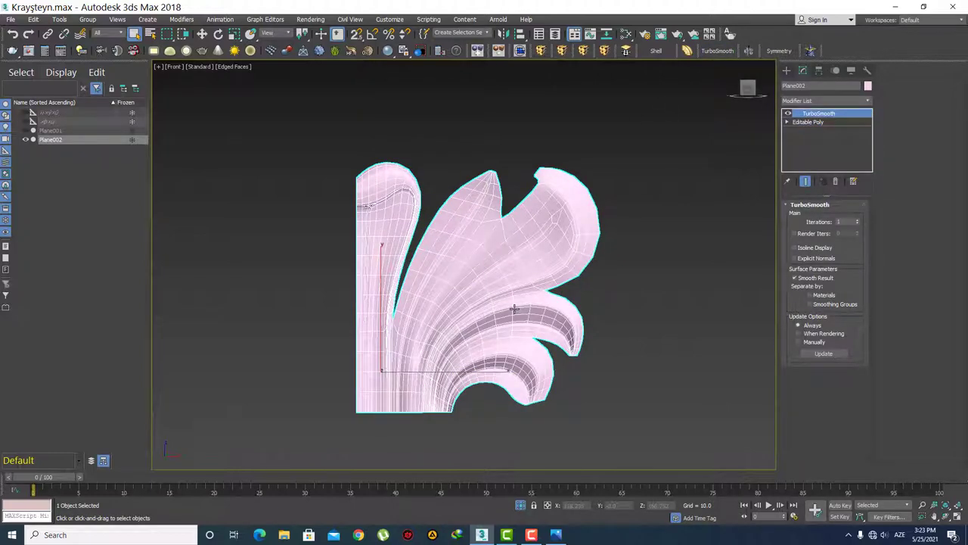
{"action": "scroll", "coordinate": [523, 279], "scroll_direction": "up", "scroll_amount": 2}
{"action": "scroll", "coordinate": [595, 179], "scroll_direction": "up", "scroll_amount": 2}
{"action": "scroll", "coordinate": [558, 285], "scroll_direction": "up", "scroll_amount": 2}
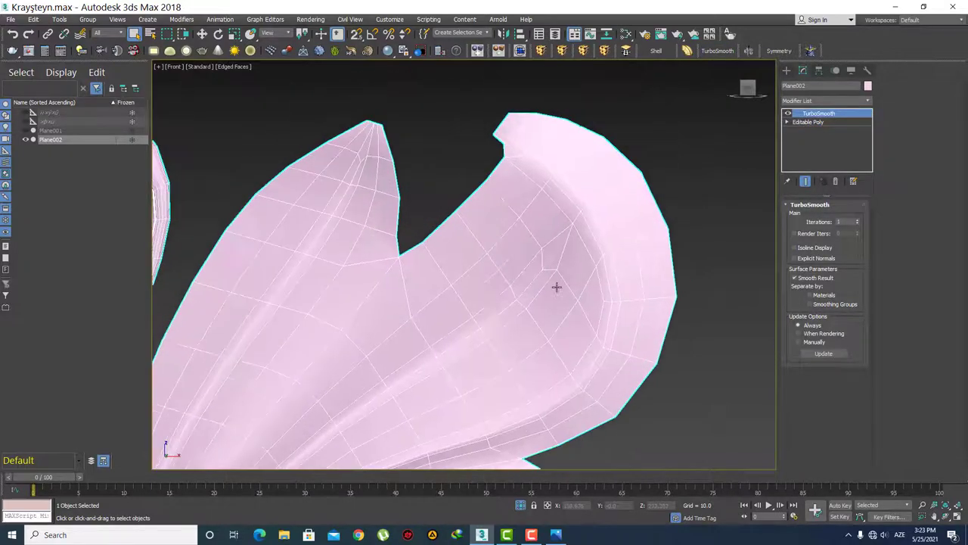
{"action": "scroll", "coordinate": [547, 269], "scroll_direction": "up", "scroll_amount": 2}
{"action": "middle_click_drag", "start_coordinate": [547, 270], "coordinate": [532, 291]}
Step: Back at Editable Poly, select vertices at the lobe top and the lower-left overlapping cluster
{"action": "left_click", "coordinate": [825, 122]}
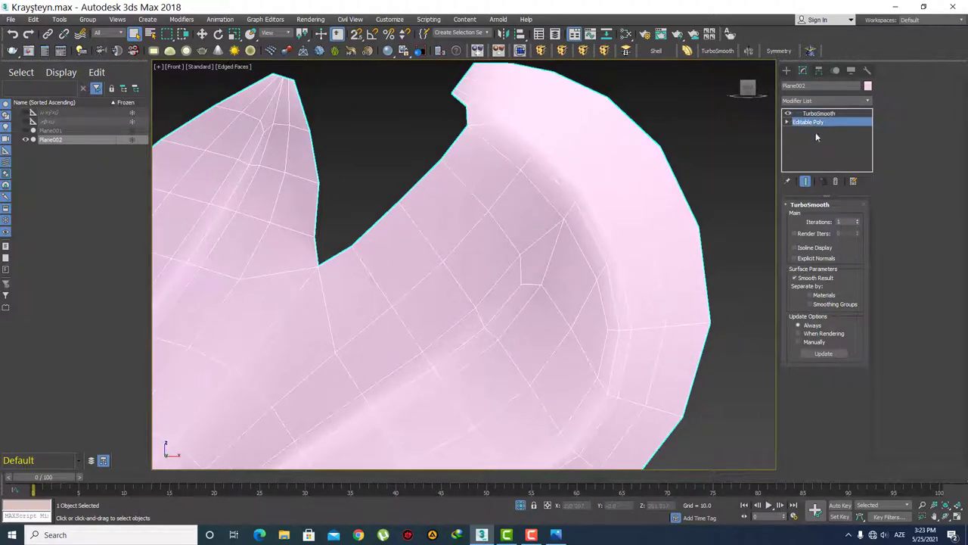
{"action": "scroll", "coordinate": [557, 286], "scroll_direction": "up", "scroll_amount": 2}
{"action": "scroll", "coordinate": [562, 190], "scroll_direction": "up", "scroll_amount": 2}
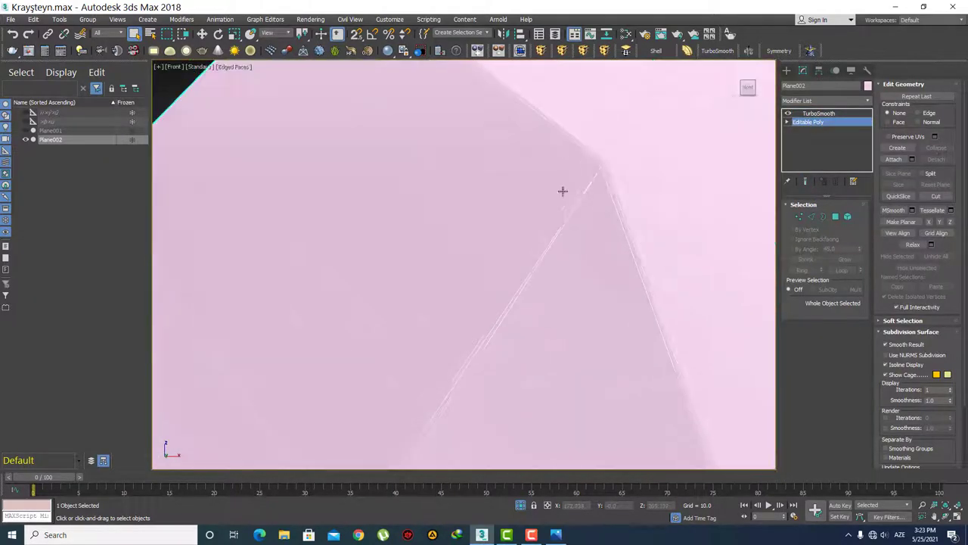
{"action": "key", "text": "1"}
{"action": "left_click", "coordinate": [599, 165]}
{"action": "left_click", "coordinate": [597, 166]}
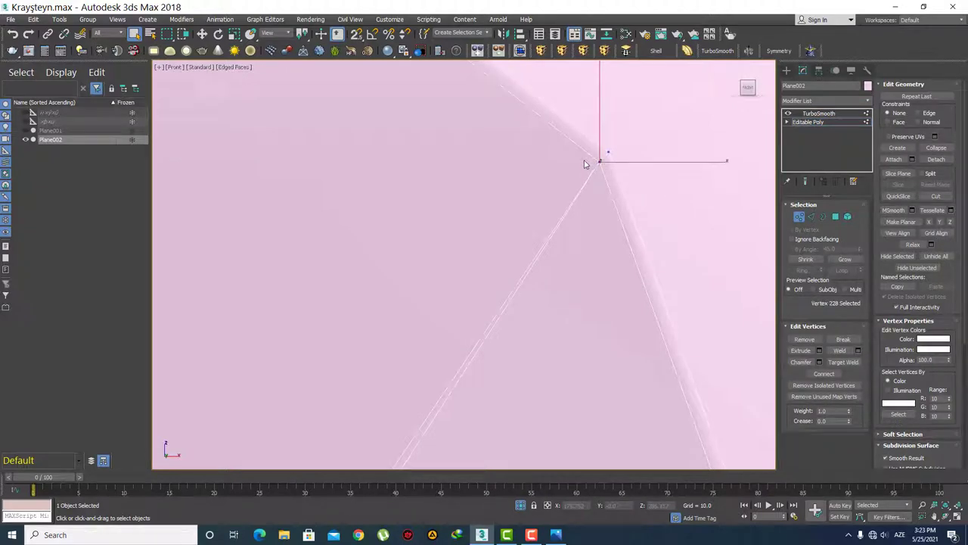
{"action": "scroll", "coordinate": [560, 170], "scroll_direction": "down", "scroll_amount": 3}
{"action": "scroll", "coordinate": [432, 343], "scroll_direction": "up", "scroll_amount": 3}
{"action": "left_click", "coordinate": [388, 379]}
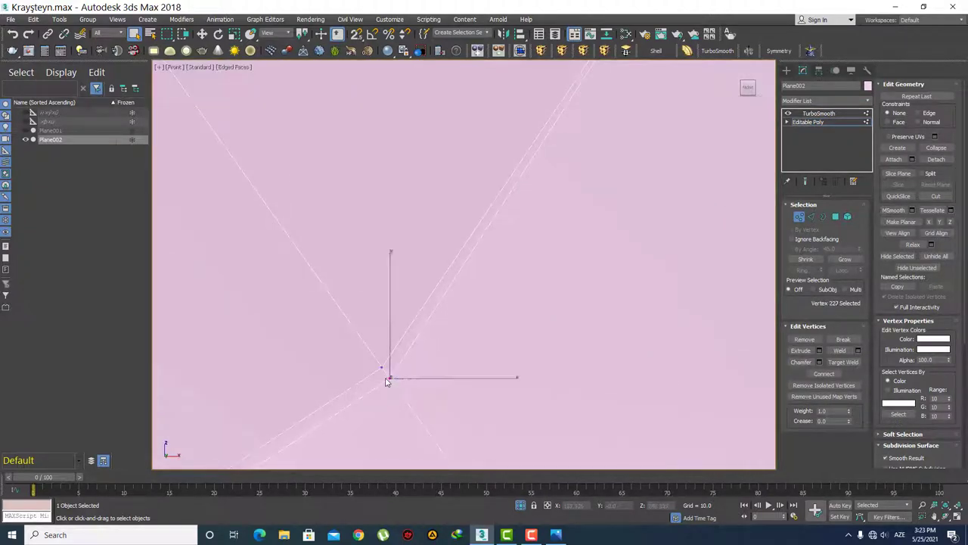
{"action": "left_click_drag", "start_coordinate": [398, 371], "coordinate": [399, 372]}
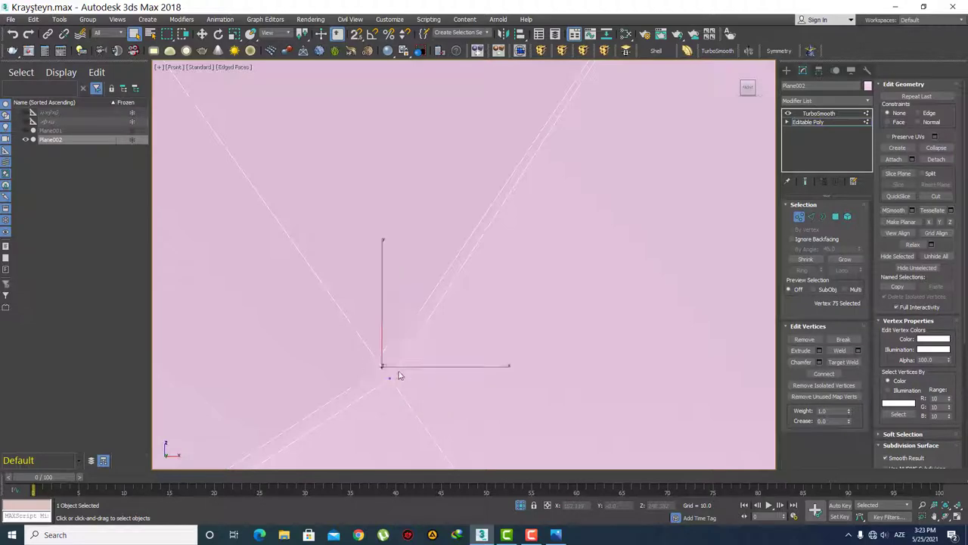
{"action": "scroll", "coordinate": [427, 284], "scroll_direction": "down", "scroll_amount": 5}
{"action": "scroll", "coordinate": [435, 278], "scroll_direction": "up", "scroll_amount": 3}
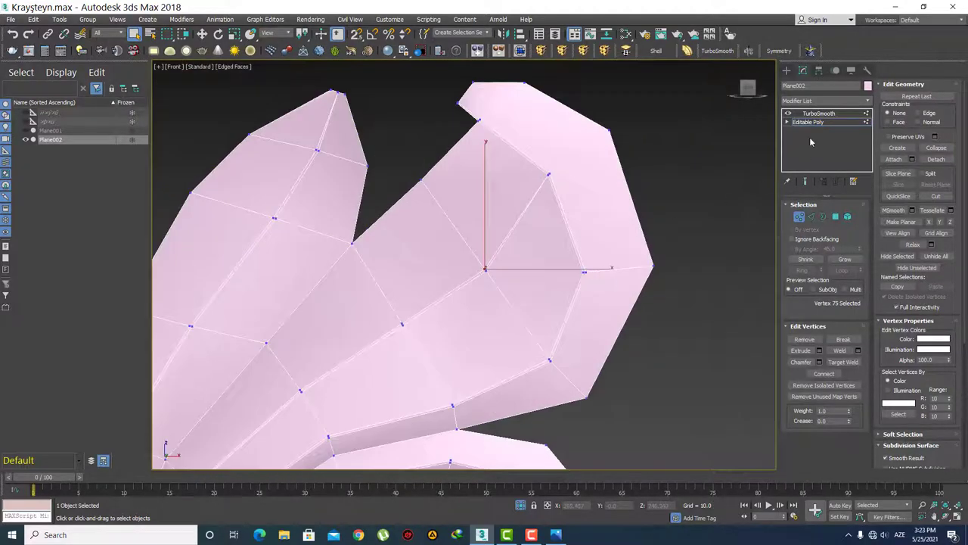
Step: Exit editing to view the smoothed leaf, framing the right lobe's tip
{"action": "left_click", "coordinate": [786, 71]}
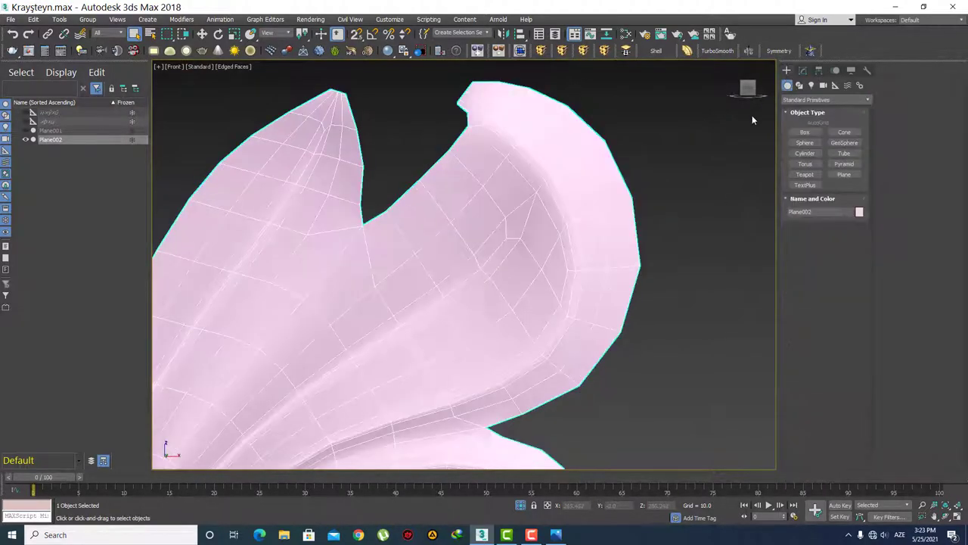
{"action": "scroll", "coordinate": [566, 314], "scroll_direction": "down", "scroll_amount": 4}
{"action": "scroll", "coordinate": [622, 315], "scroll_direction": "up", "scroll_amount": 3}
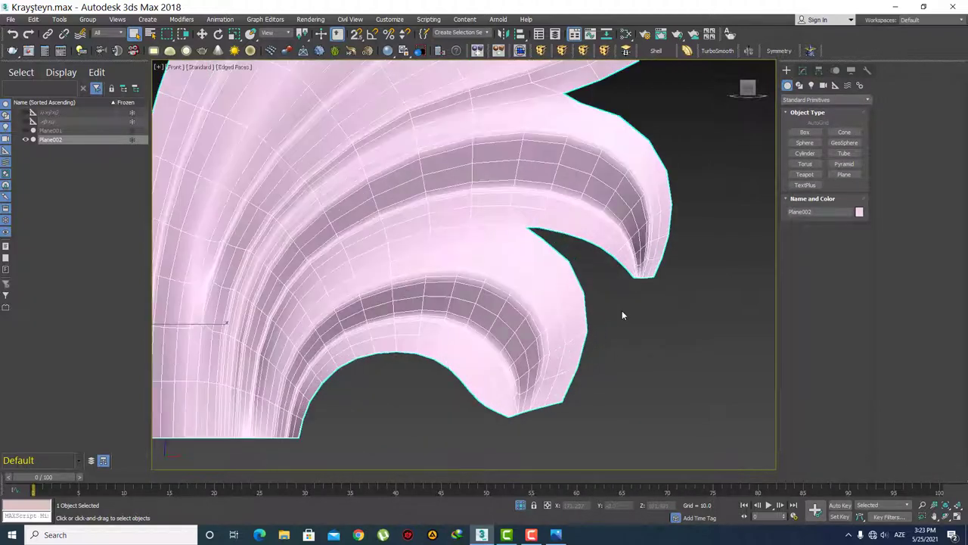
{"action": "scroll", "coordinate": [600, 324], "scroll_direction": "up", "scroll_amount": 2}
{"action": "middle_click_drag", "start_coordinate": [603, 319], "coordinate": [613, 225]}
{"action": "scroll", "coordinate": [650, 219], "scroll_direction": "up", "scroll_amount": 3}
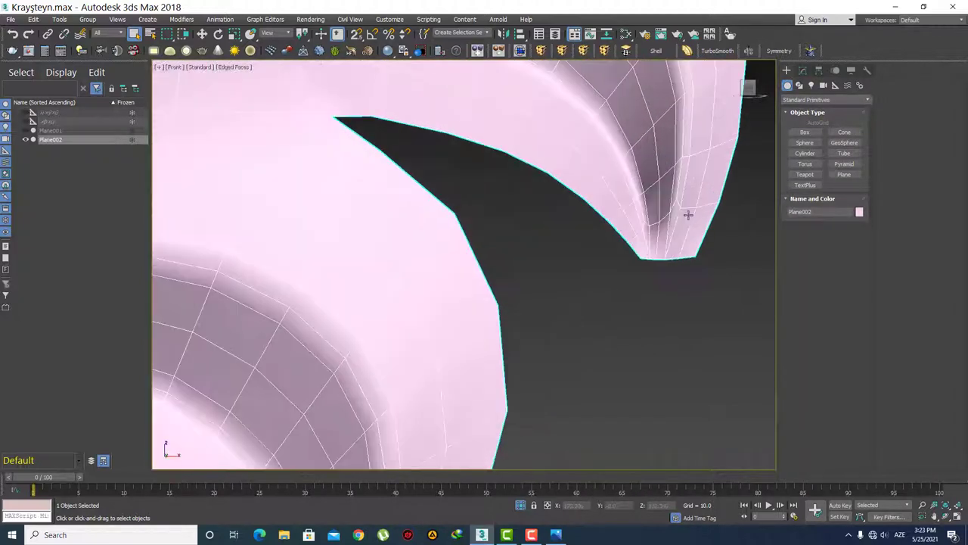
{"action": "middle_click_drag", "start_coordinate": [687, 214], "coordinate": [643, 243]}
Step: Return to Editable Poly, pick a vertex at the lobe tip, then exit editing
{"action": "left_click", "coordinate": [799, 86]}
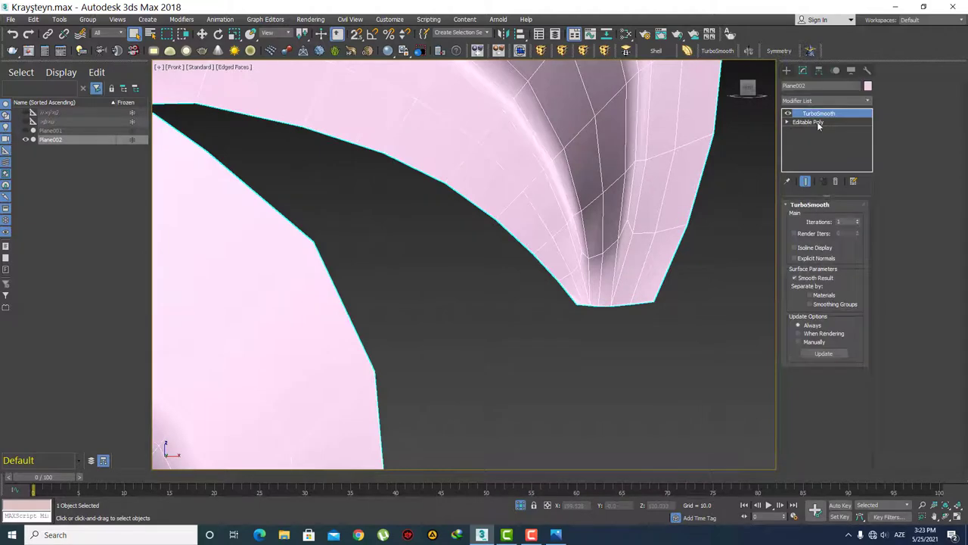
{"action": "left_click", "coordinate": [810, 122]}
{"action": "scroll", "coordinate": [633, 282], "scroll_direction": "up", "scroll_amount": 2}
{"action": "key", "text": "1"}
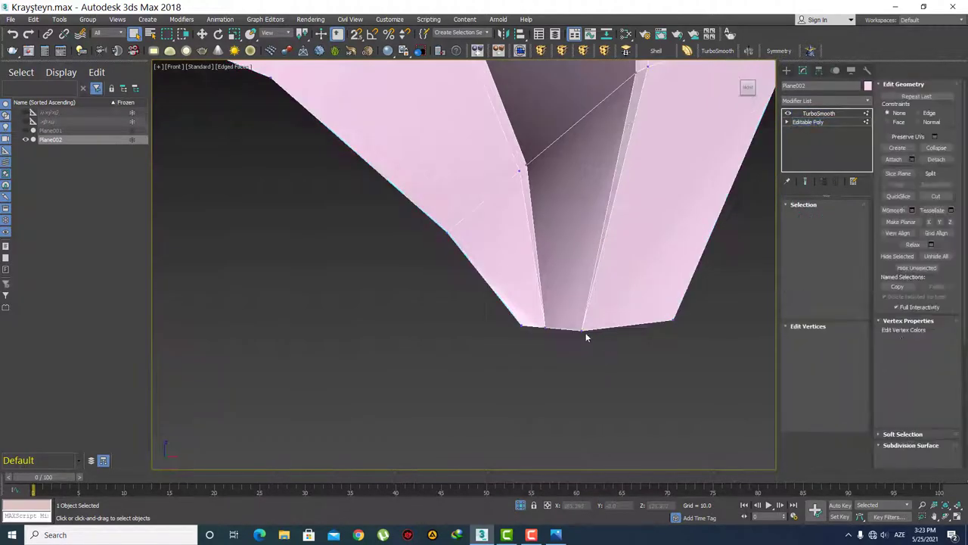
{"action": "left_click", "coordinate": [579, 325]}
{"action": "left_click", "coordinate": [582, 330]}
{"action": "scroll", "coordinate": [590, 335], "scroll_direction": "down", "scroll_amount": 2}
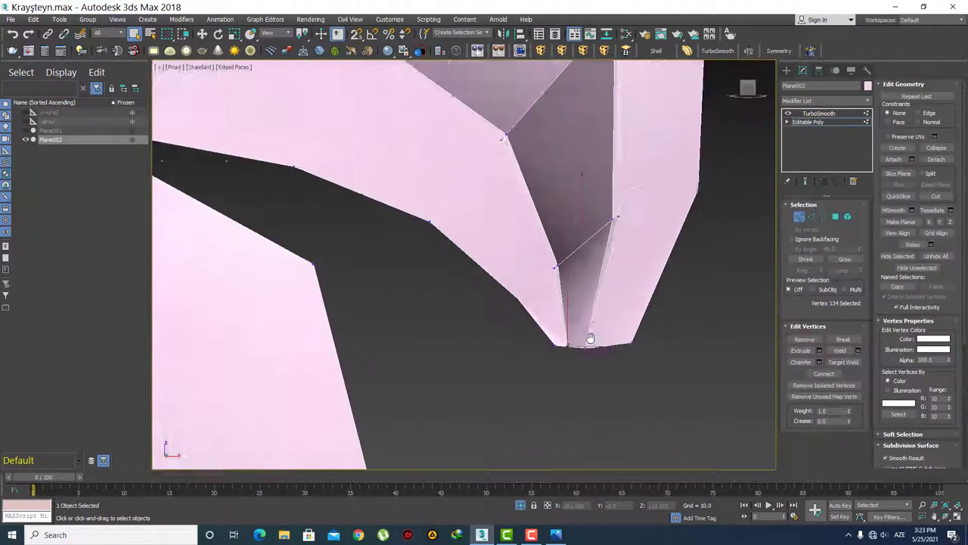
{"action": "scroll", "coordinate": [590, 334], "scroll_direction": "down", "scroll_amount": 2}
{"action": "left_click", "coordinate": [787, 70]}
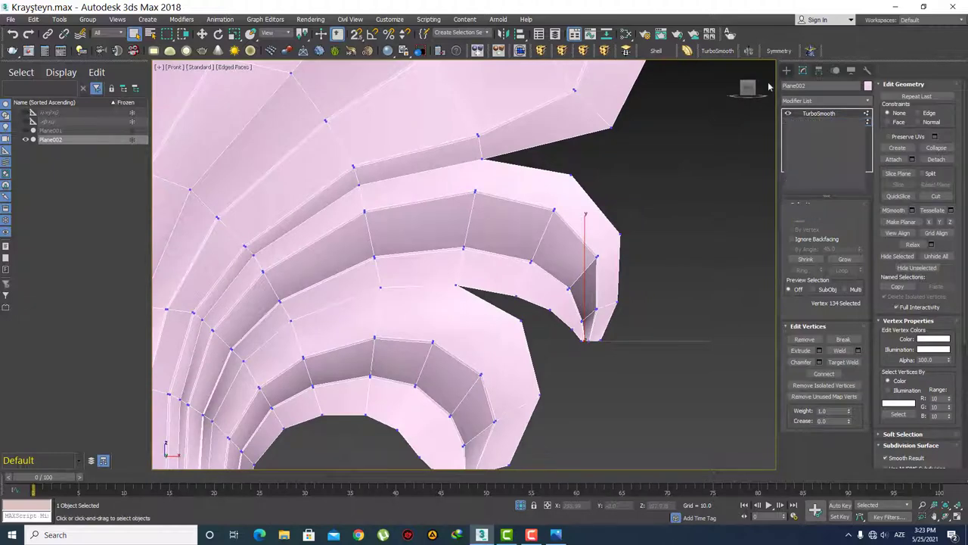
Step: Switch to the perspective view and orbit to see the smoothed ornament at an angle
{"action": "middle_click_drag", "start_coordinate": [486, 264], "coordinate": [525, 262]}
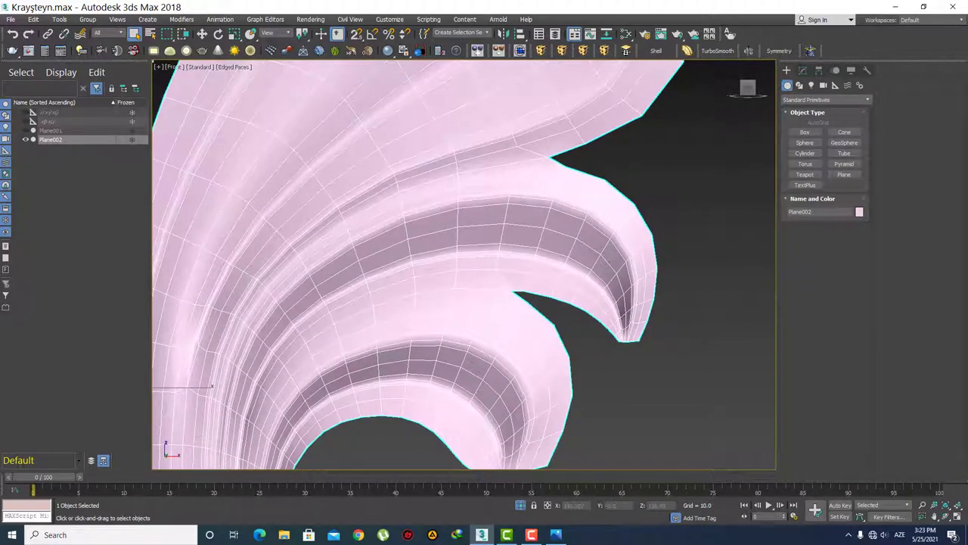
{"action": "scroll", "coordinate": [464, 333], "scroll_direction": "down", "scroll_amount": 5}
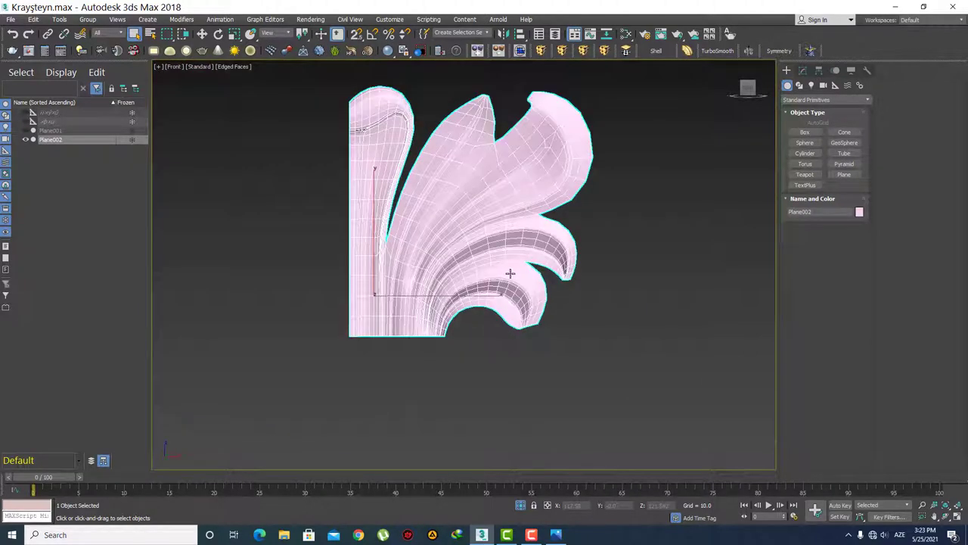
{"action": "scroll", "coordinate": [511, 274], "scroll_direction": "up", "scroll_amount": 3}
{"action": "scroll", "coordinate": [556, 281], "scroll_direction": "down", "scroll_amount": 3}
{"action": "key", "text": "p"}
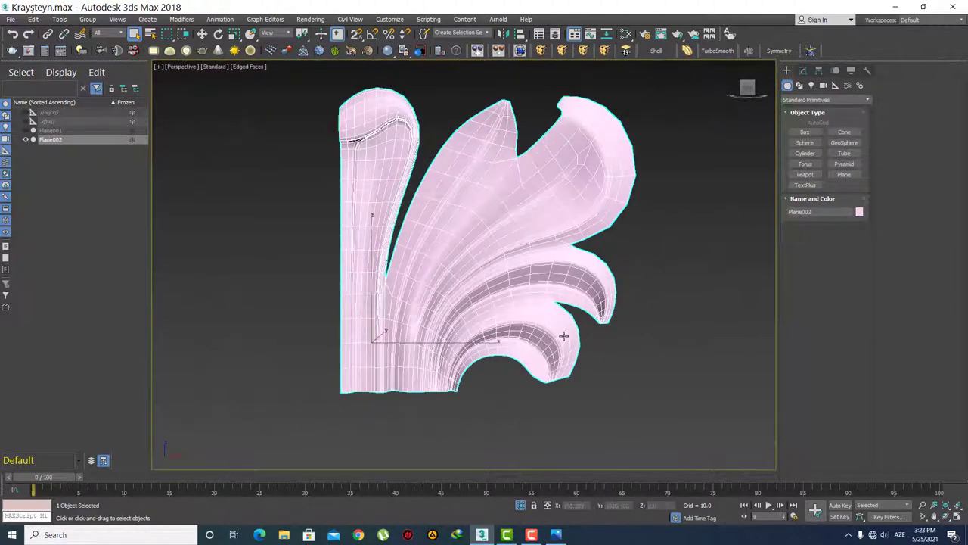
{"action": "middle_click_drag", "start_coordinate": [564, 335], "coordinate": [501, 310], "text": "alt"}
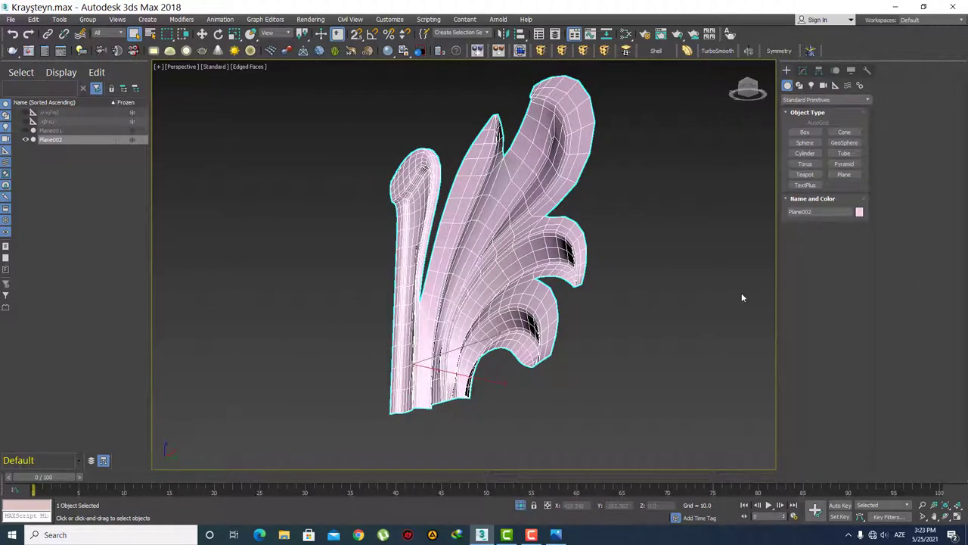
{"action": "middle_click_drag", "start_coordinate": [742, 297], "coordinate": [518, 324], "text": "alt"}
{"action": "scroll", "coordinate": [555, 324], "scroll_direction": "up", "scroll_amount": 5}
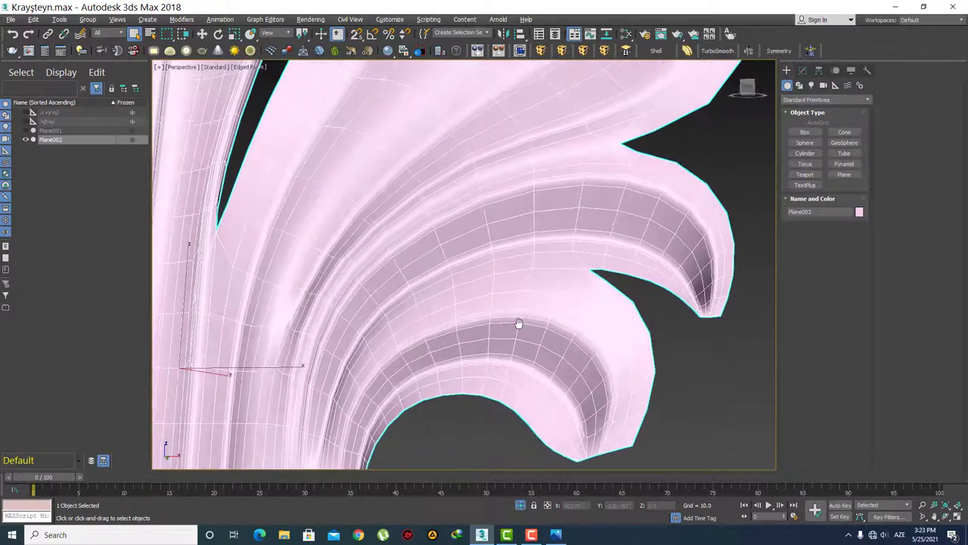
{"action": "scroll", "coordinate": [510, 319], "scroll_direction": "down", "scroll_amount": 3}
{"action": "scroll", "coordinate": [530, 290], "scroll_direction": "down", "scroll_amount": 3}
{"action": "scroll", "coordinate": [538, 301], "scroll_direction": "down", "scroll_amount": 4}
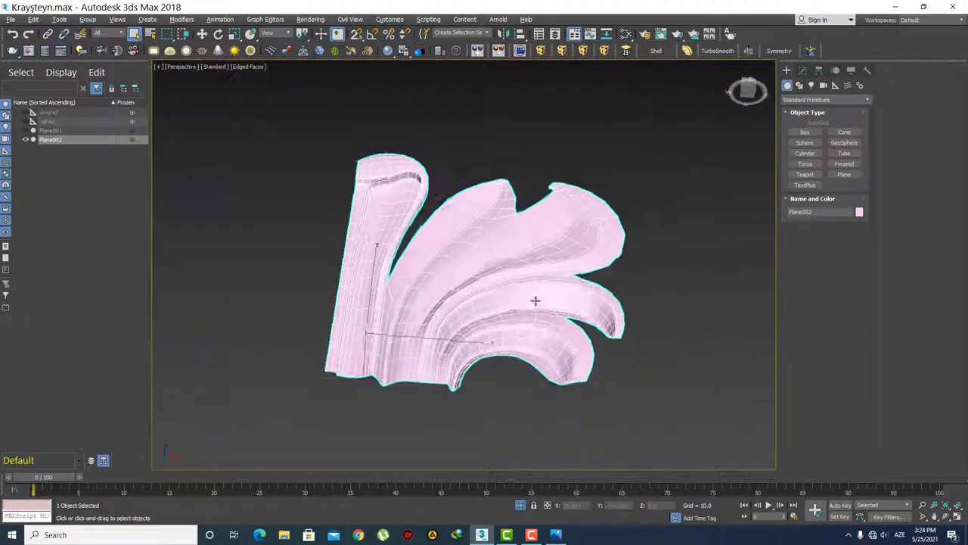
{"action": "scroll", "coordinate": [507, 323], "scroll_direction": "up", "scroll_amount": 2}
Step: Drop to the Editable Poly cage, orbit around it, and toggle the TurboSmooth preview
{"action": "left_click", "coordinate": [803, 70]}
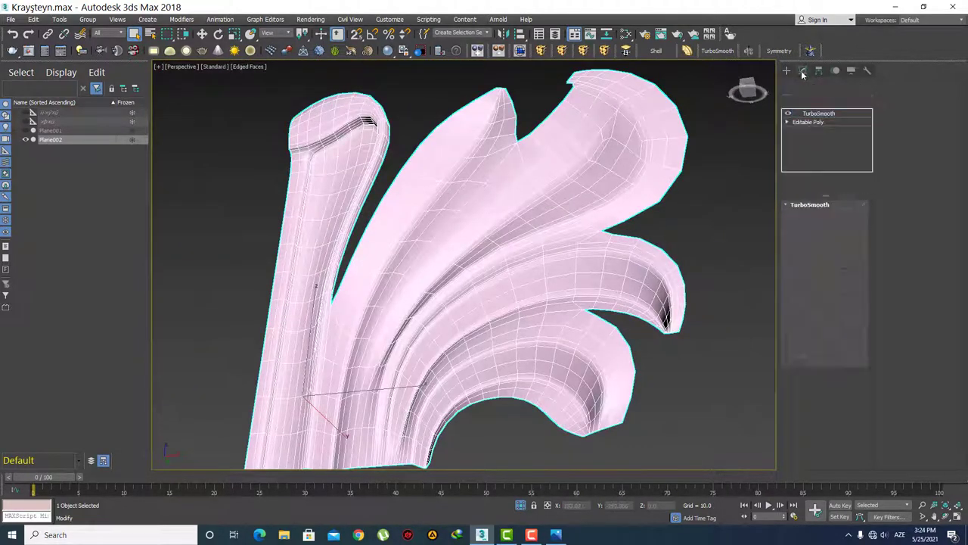
{"action": "left_click", "coordinate": [817, 121]}
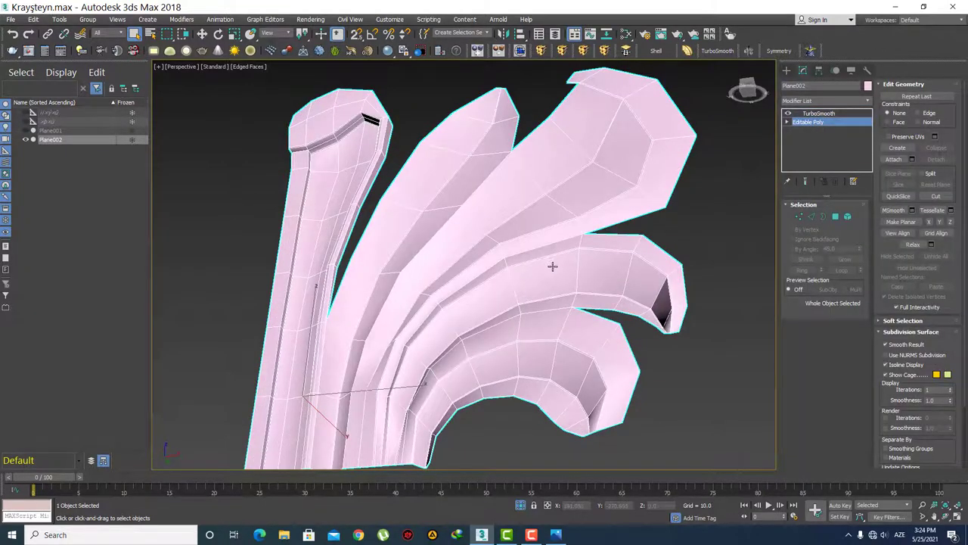
{"action": "scroll", "coordinate": [552, 264], "scroll_direction": "up", "scroll_amount": 2}
{"action": "middle_click_drag", "start_coordinate": [579, 283], "coordinate": [562, 280], "text": "alt"}
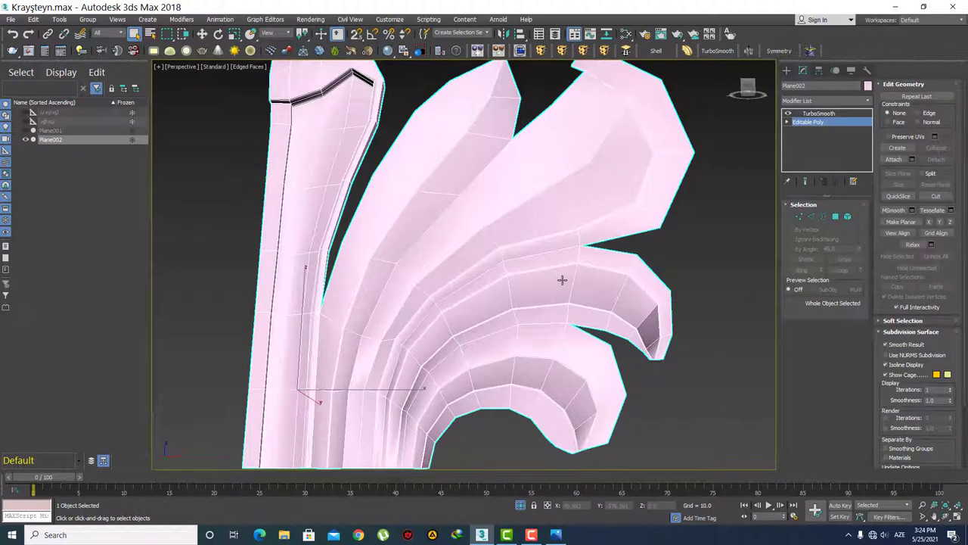
{"action": "scroll", "coordinate": [538, 173], "scroll_direction": "down", "scroll_amount": 3}
{"action": "mouse_move", "coordinate": [538, 173]}
{"action": "middle_mouse_down", "text": "alt"}
{"action": "mouse_move", "coordinate": [510, 180]}
{"action": "mouse_move", "coordinate": [530, 244]}
{"action": "mouse_move", "coordinate": [570, 246]}
{"action": "mouse_move", "coordinate": [552, 225]}
{"action": "mouse_move", "coordinate": [522, 220]}
{"action": "mouse_move", "coordinate": [559, 235]}
{"action": "middle_mouse_up", "text": "alt"}
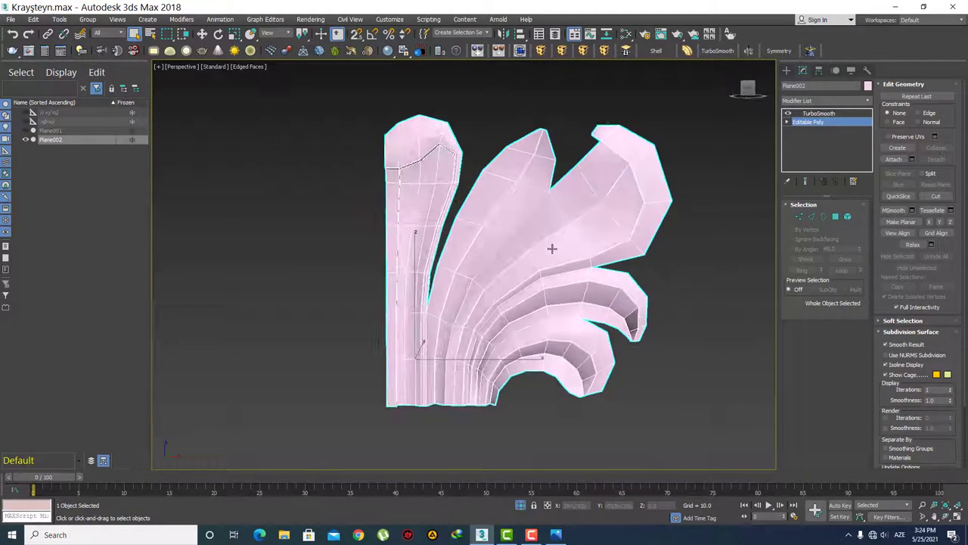
{"action": "scroll", "coordinate": [552, 248], "scroll_direction": "up", "scroll_amount": 3}
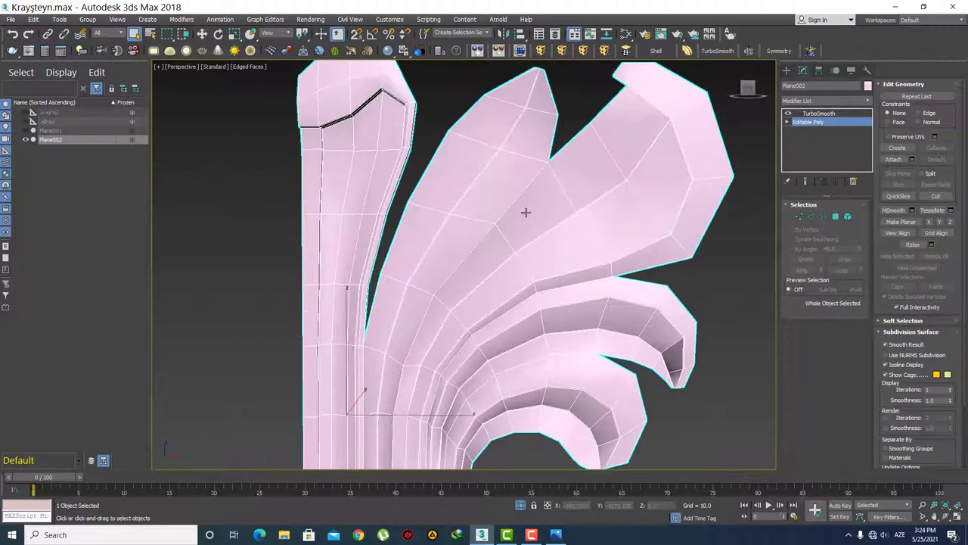
{"action": "key", "text": "Page_Up"}
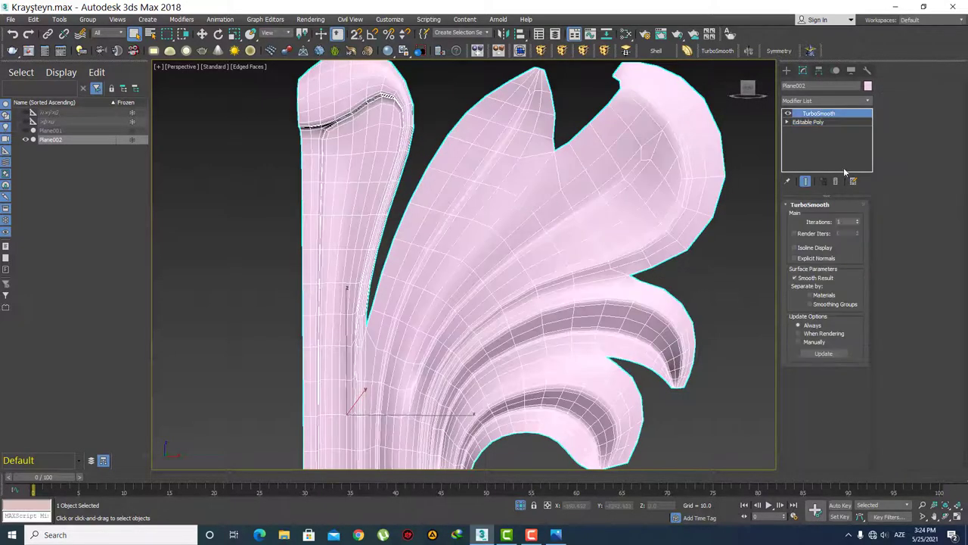
{"action": "left_click", "coordinate": [834, 121]}
Step: Select the central leaf's edge loop and chamfer it by 3.383
{"action": "key", "text": "2"}
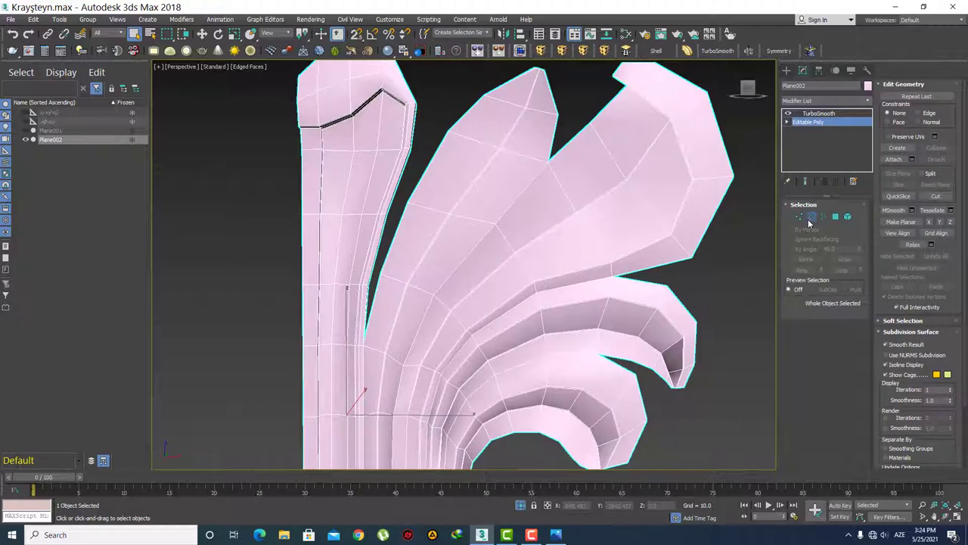
{"action": "left_click", "coordinate": [520, 194]}
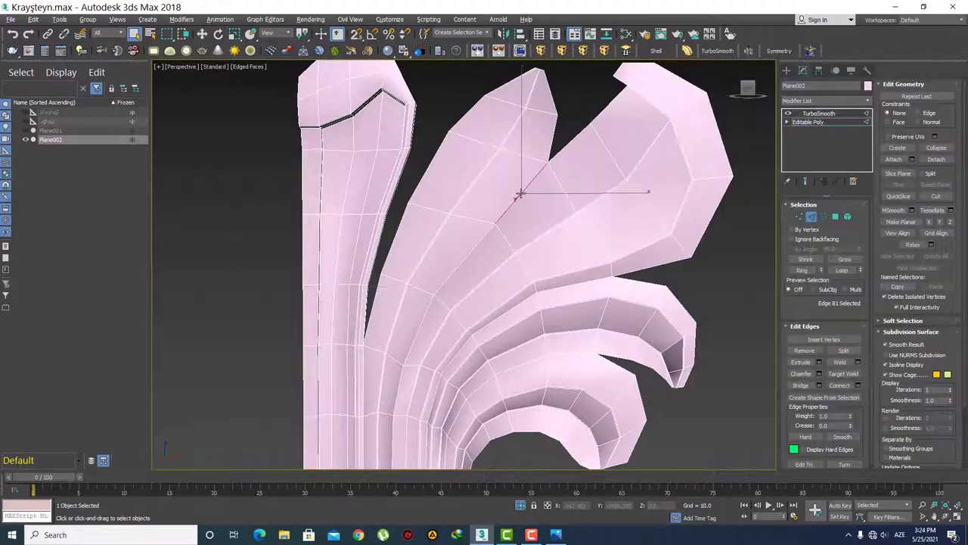
{"action": "double_click", "coordinate": [520, 193]}
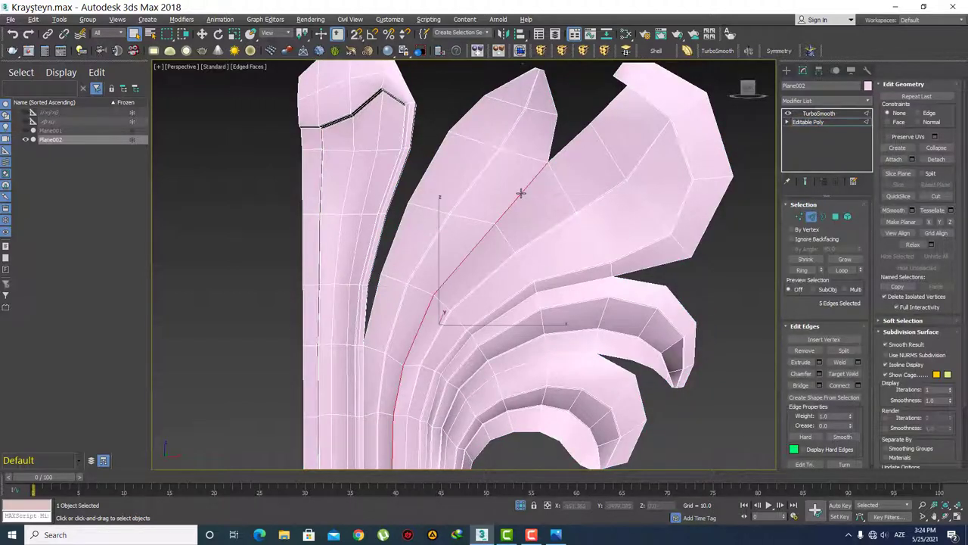
{"action": "left_click", "coordinate": [817, 373]}
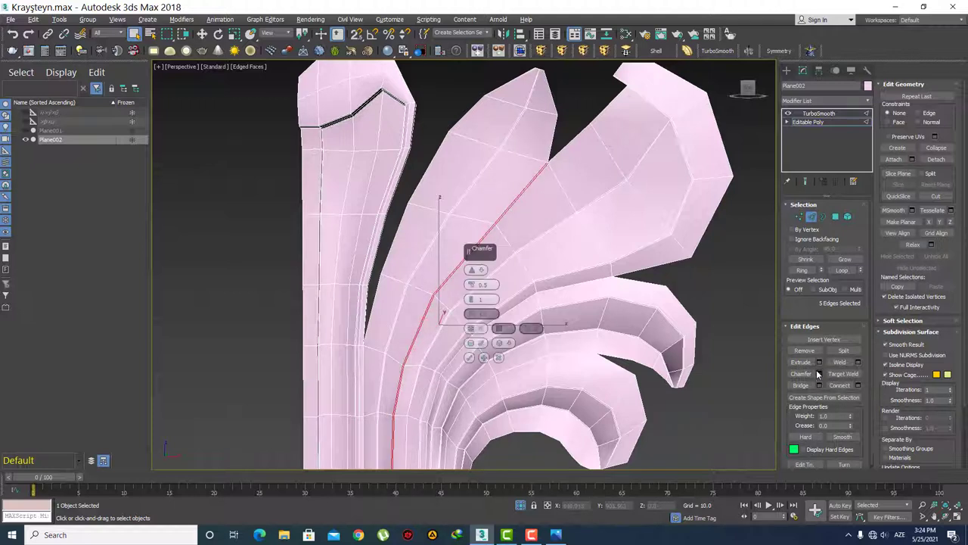
{"action": "left_click_drag", "start_coordinate": [469, 284], "coordinate": [463, 269]}
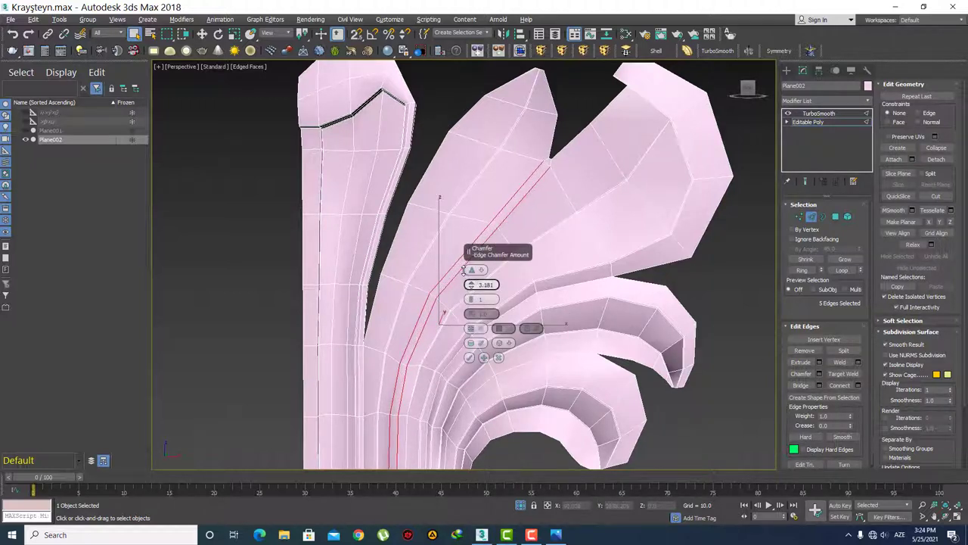
{"action": "left_click_drag", "start_coordinate": [463, 269], "coordinate": [463, 265]}
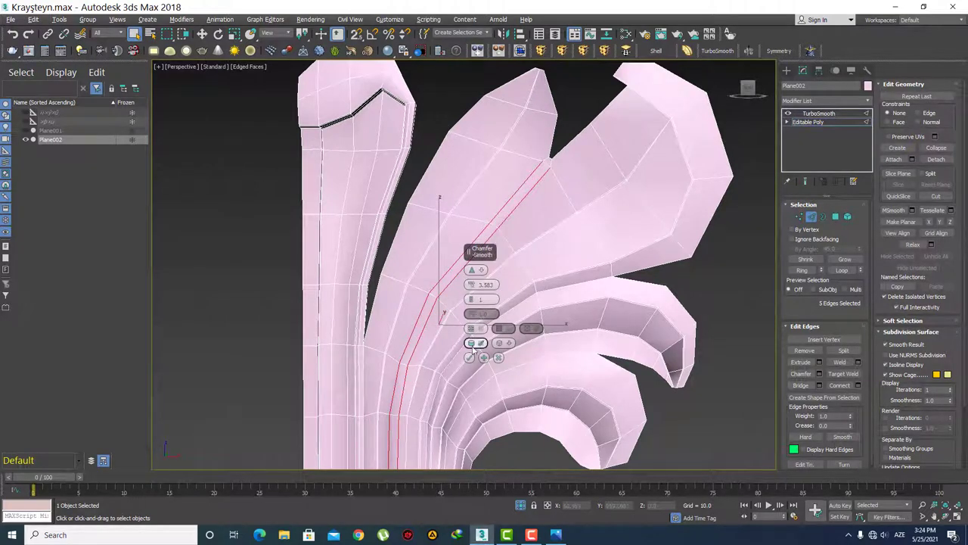
{"action": "left_click", "coordinate": [470, 357]}
{"action": "scroll", "coordinate": [575, 217], "scroll_direction": "up", "scroll_amount": 10}
Step: In vertex mode, frame the leaf notch in the front view with edged faces shown
{"action": "key", "text": "1"}
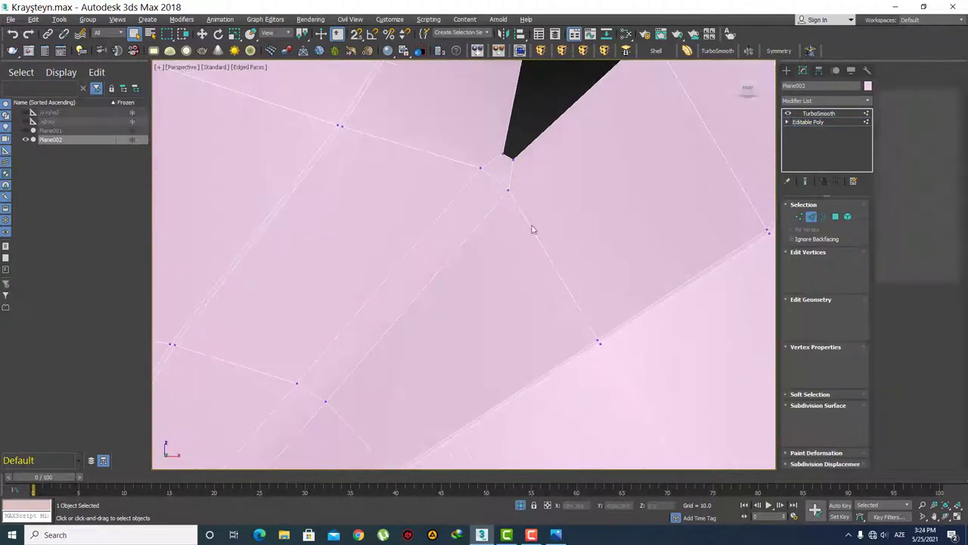
{"action": "key", "text": "t"}
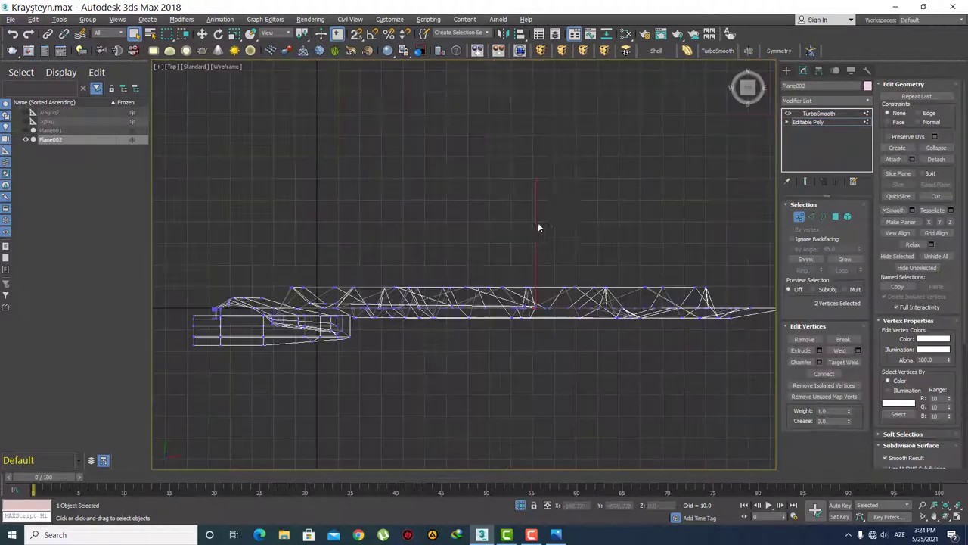
{"action": "scroll", "coordinate": [532, 280], "scroll_direction": "up", "scroll_amount": 5}
{"action": "scroll", "coordinate": [533, 276], "scroll_direction": "up", "scroll_amount": 3}
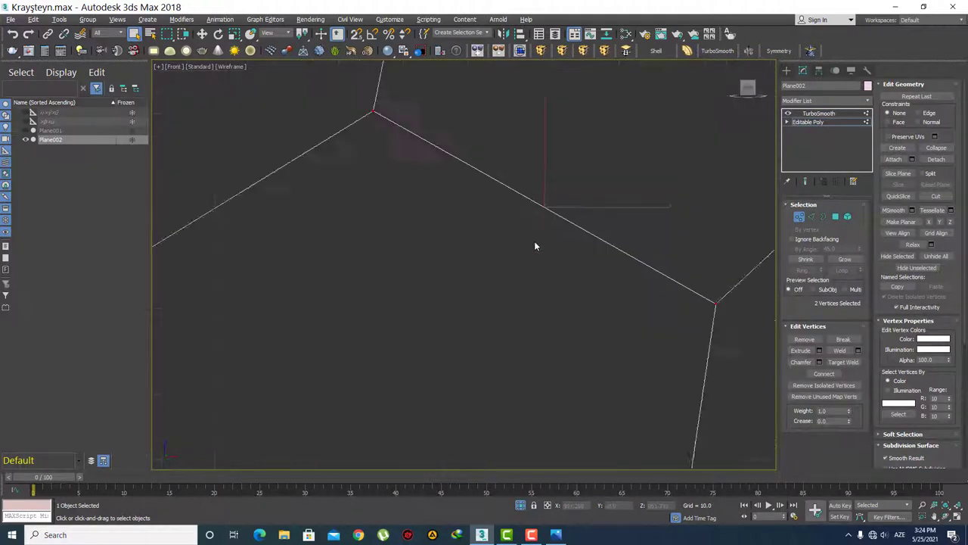
{"action": "key", "text": "f"}
{"action": "middle_click_drag", "start_coordinate": [553, 302], "coordinate": [514, 212]}
{"action": "key", "text": "F3"}
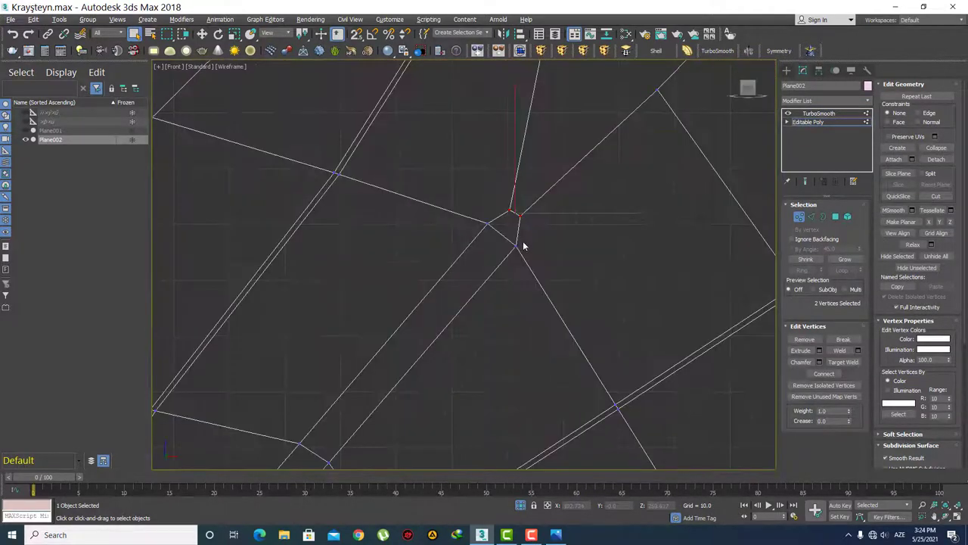
{"action": "scroll", "coordinate": [535, 283], "scroll_direction": "down", "scroll_amount": 3}
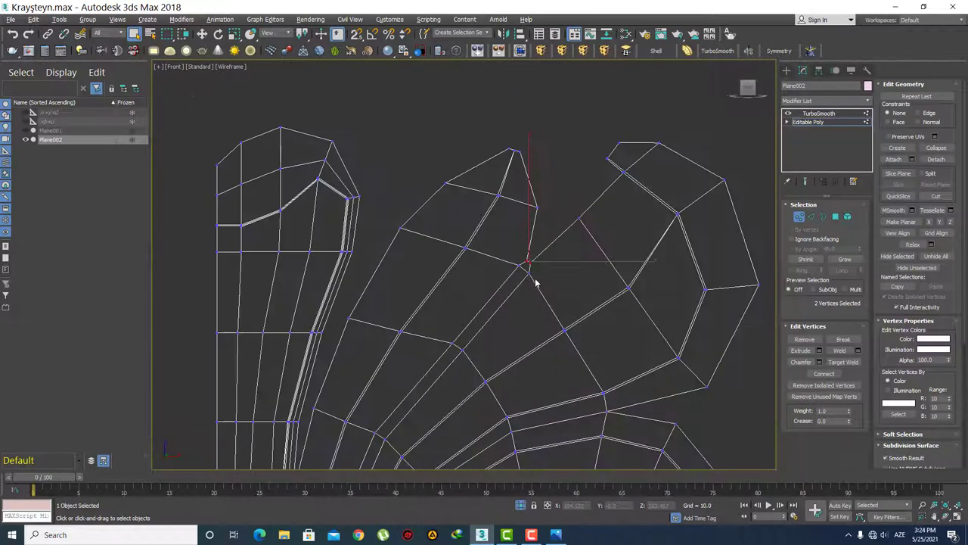
{"action": "key", "text": "F3"}
{"action": "scroll", "coordinate": [535, 280], "scroll_direction": "up", "scroll_amount": 3}
{"action": "key", "text": "F4"}
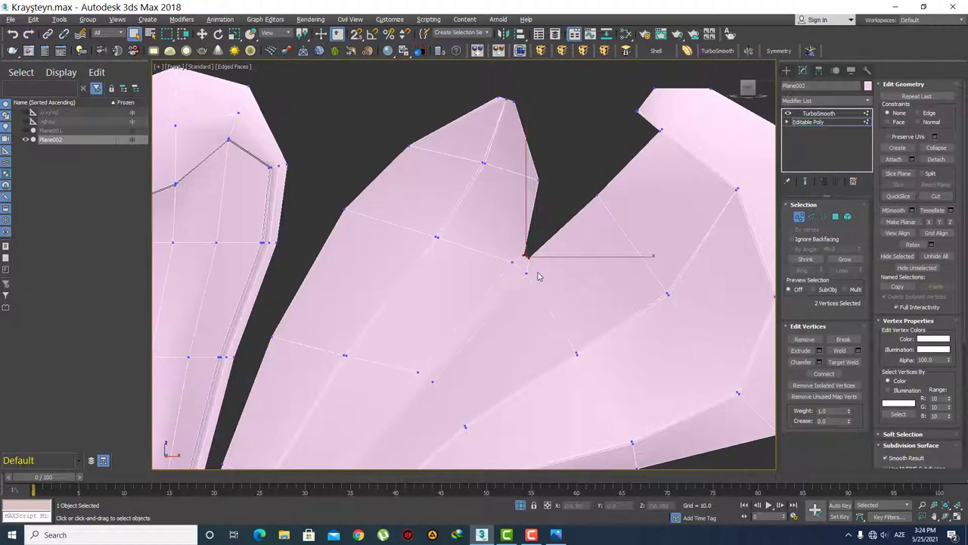
{"action": "scroll", "coordinate": [534, 276], "scroll_direction": "up", "scroll_amount": 3}
{"action": "middle_click_drag", "start_coordinate": [511, 248], "coordinate": [502, 275]}
Step: Scale the two selected vertices apart, then clear the selection
{"action": "key", "text": "r"}
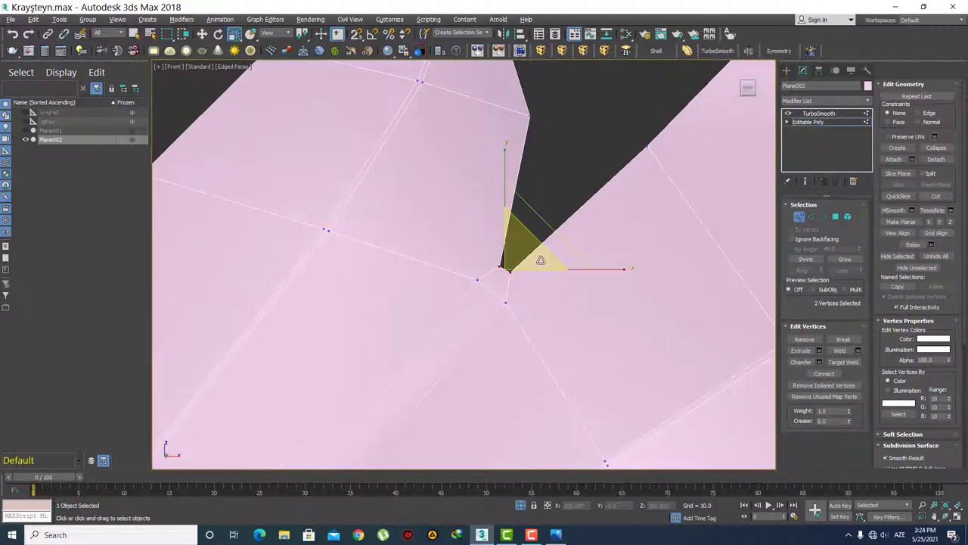
{"action": "left_click_drag", "start_coordinate": [543, 215], "coordinate": [530, 174]}
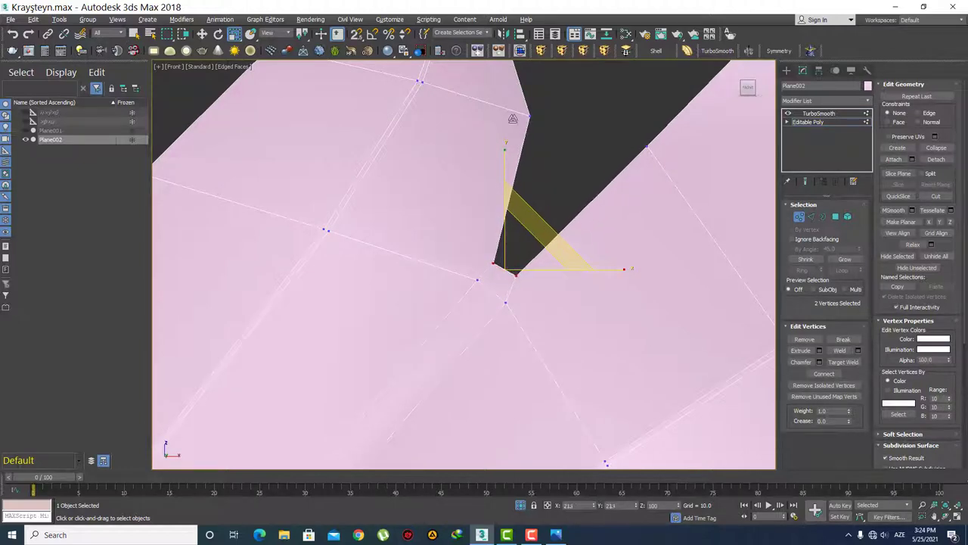
{"action": "left_click", "coordinate": [566, 285]}
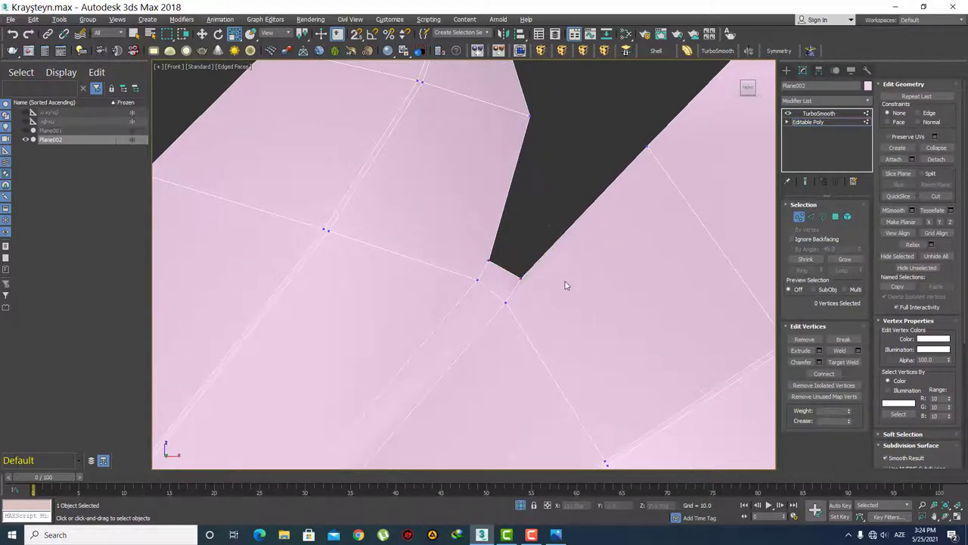
Step: Target-weld the notch vertex onto its neighbouring corner vertex
{"action": "scroll", "coordinate": [563, 302], "scroll_direction": "down", "scroll_amount": 3}
{"action": "scroll", "coordinate": [500, 248], "scroll_direction": "up", "scroll_amount": 3}
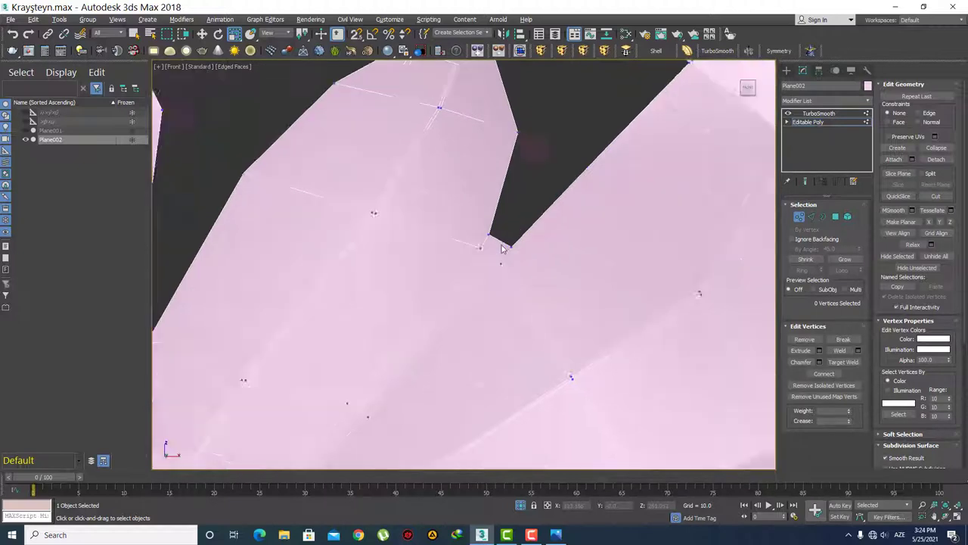
{"action": "scroll", "coordinate": [501, 248], "scroll_direction": "up", "scroll_amount": 2}
{"action": "middle_click_drag", "start_coordinate": [574, 256], "coordinate": [580, 277]}
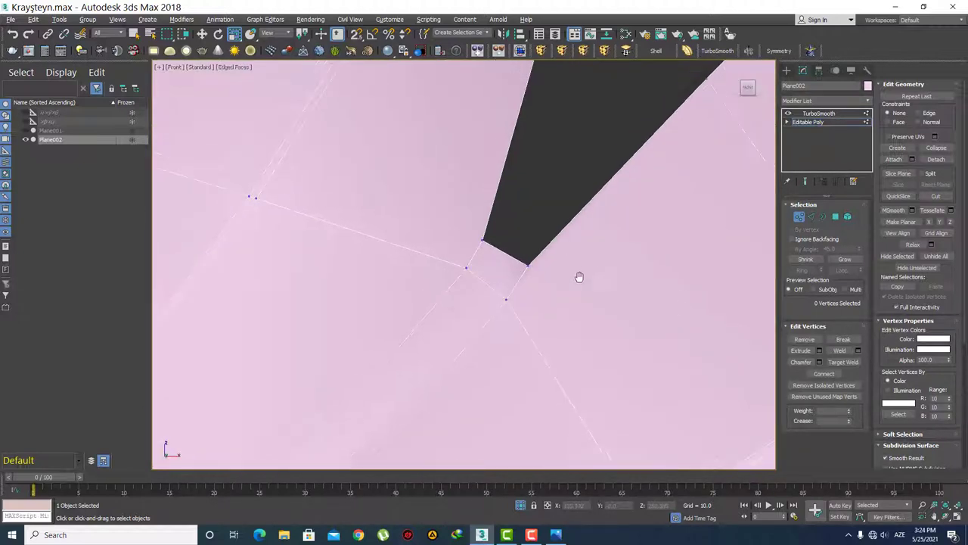
{"action": "left_click", "coordinate": [843, 361]}
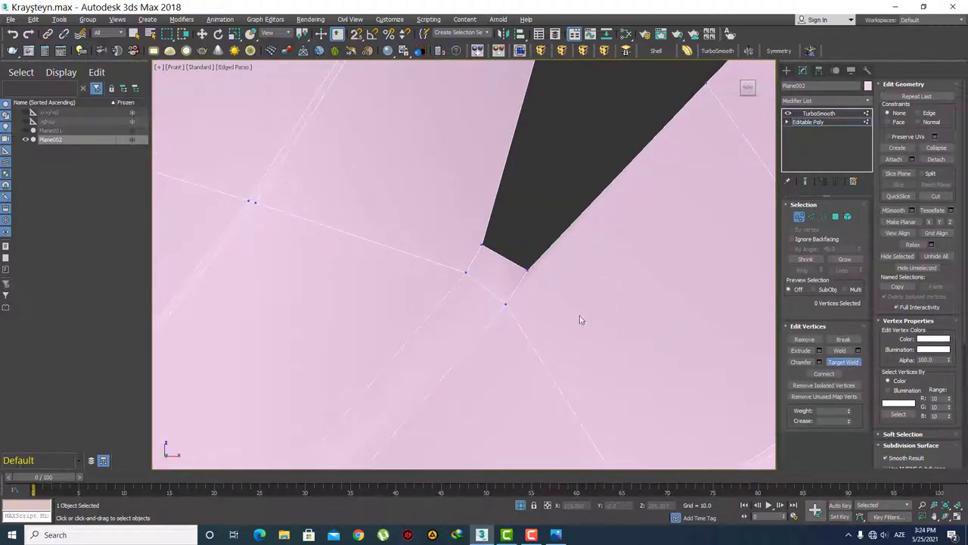
{"action": "left_click", "coordinate": [505, 304]}
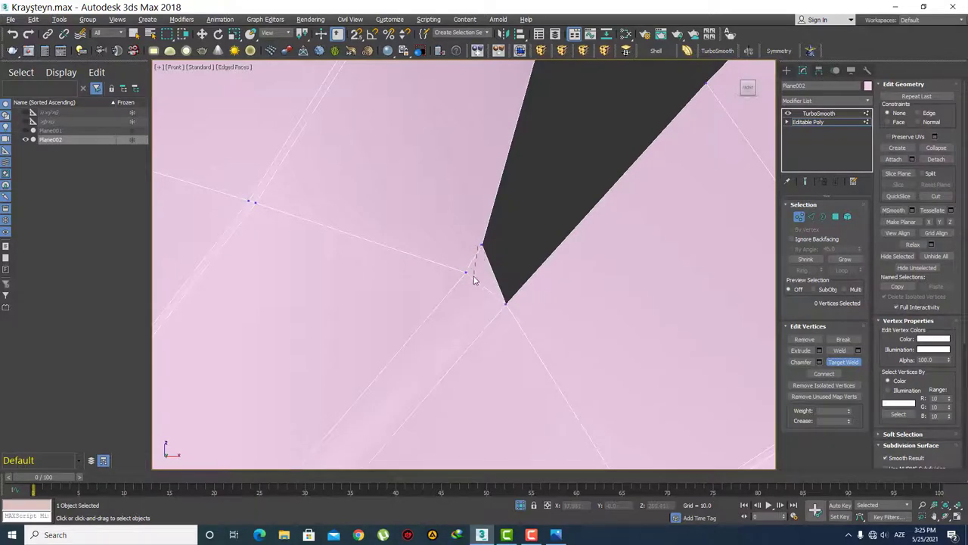
{"action": "scroll", "coordinate": [464, 274], "scroll_direction": "down", "scroll_amount": 3}
{"action": "scroll", "coordinate": [502, 234], "scroll_direction": "down", "scroll_amount": 4}
{"action": "scroll", "coordinate": [502, 234], "scroll_direction": "up", "scroll_amount": 3}
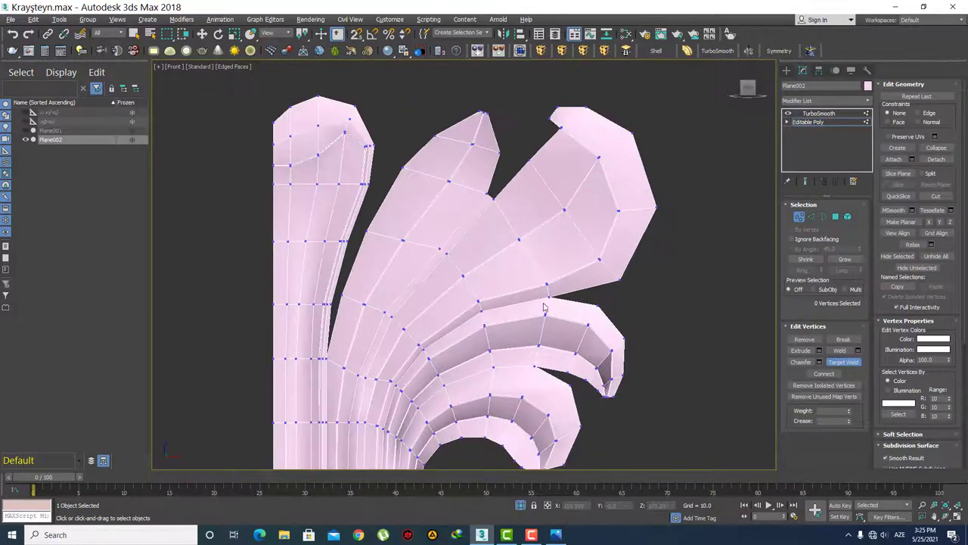
{"action": "scroll", "coordinate": [571, 267], "scroll_direction": "down", "scroll_amount": 1}
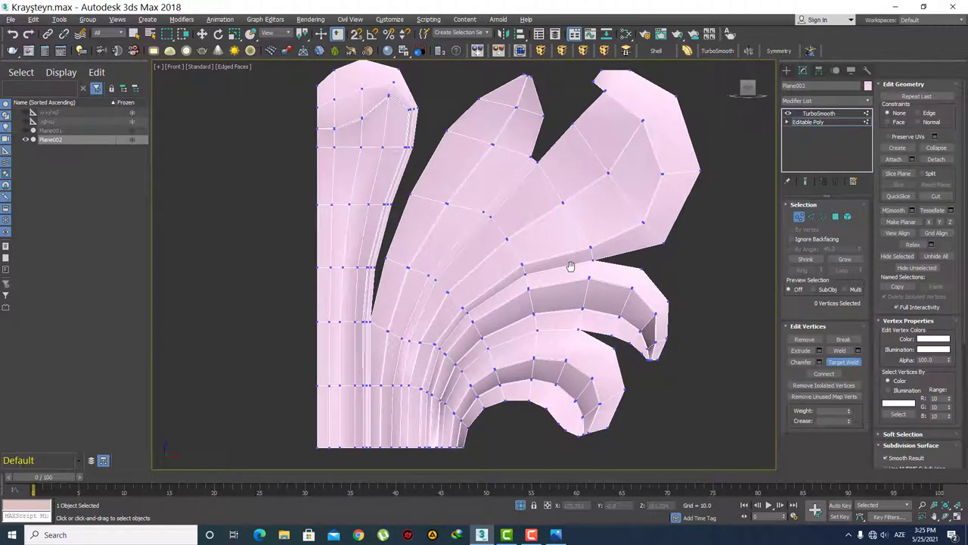
{"action": "scroll", "coordinate": [531, 177], "scroll_direction": "up", "scroll_amount": 2}
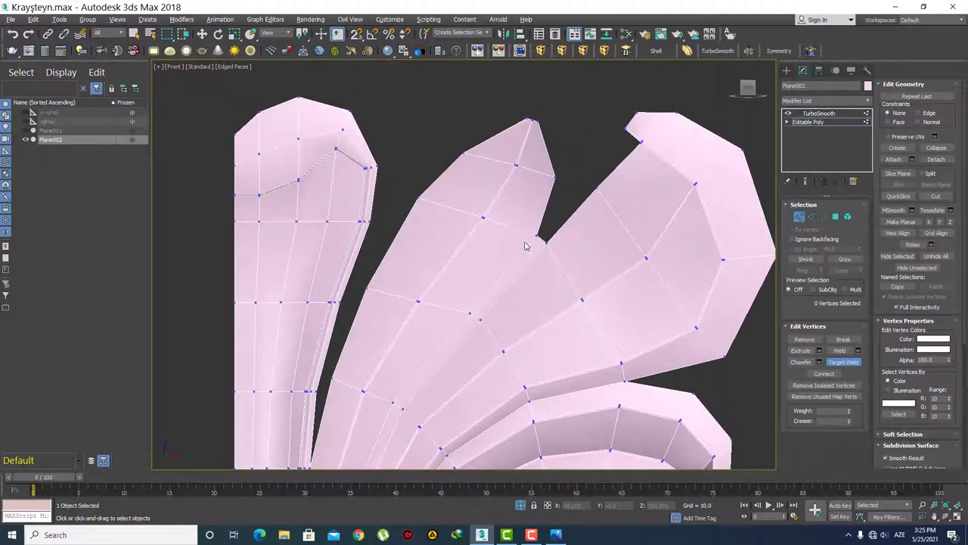
{"action": "scroll", "coordinate": [525, 246], "scroll_direction": "down", "scroll_amount": 1}
{"action": "scroll", "coordinate": [525, 250], "scroll_direction": "up", "scroll_amount": 3}
Step: Select the two inner notch edges and slide them right to widen the leaf
{"action": "key", "text": "2"}
{"action": "left_click", "coordinate": [551, 195]}
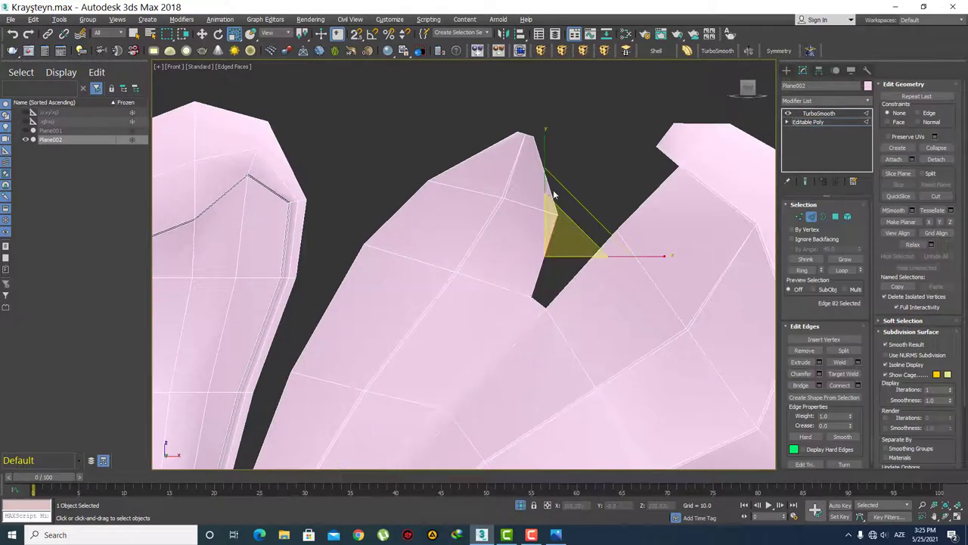
{"action": "key", "text": "q"}
{"action": "left_click", "coordinate": [547, 180], "text": "ctrl"}
{"action": "key", "text": "w"}
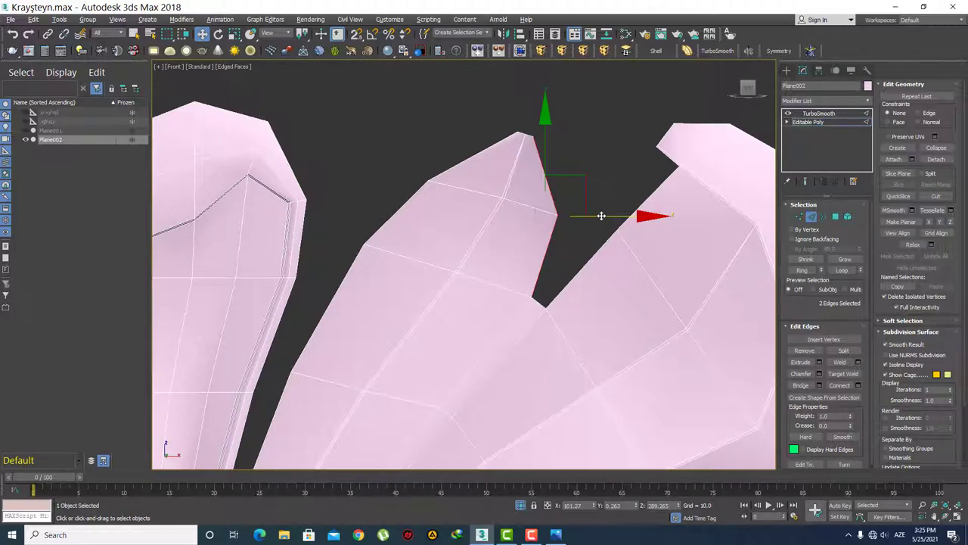
{"action": "scroll", "coordinate": [558, 227], "scroll_direction": "down", "scroll_amount": 1}
{"action": "scroll", "coordinate": [555, 227], "scroll_direction": "down", "scroll_amount": 3}
{"action": "scroll", "coordinate": [572, 260], "scroll_direction": "up", "scroll_amount": 3}
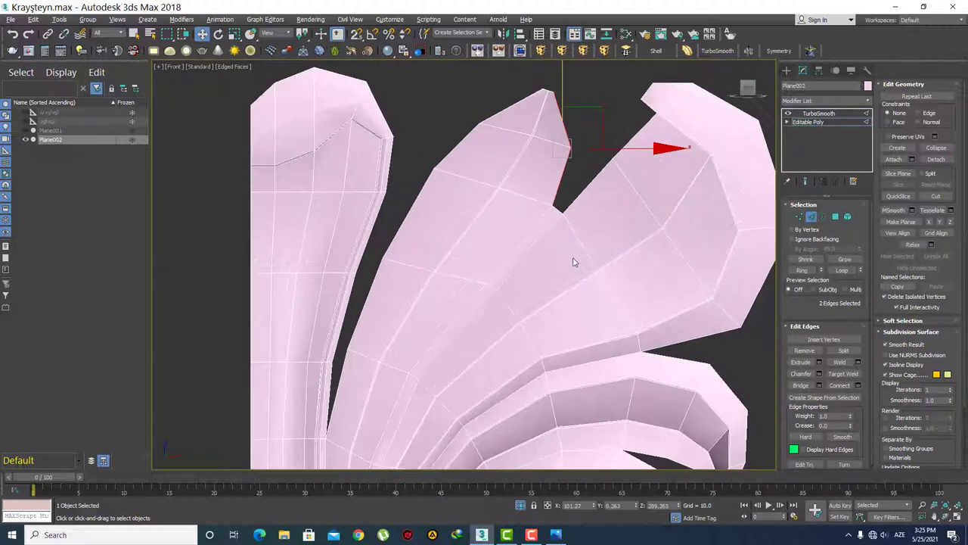
{"action": "scroll", "coordinate": [576, 174], "scroll_direction": "up", "scroll_amount": 3}
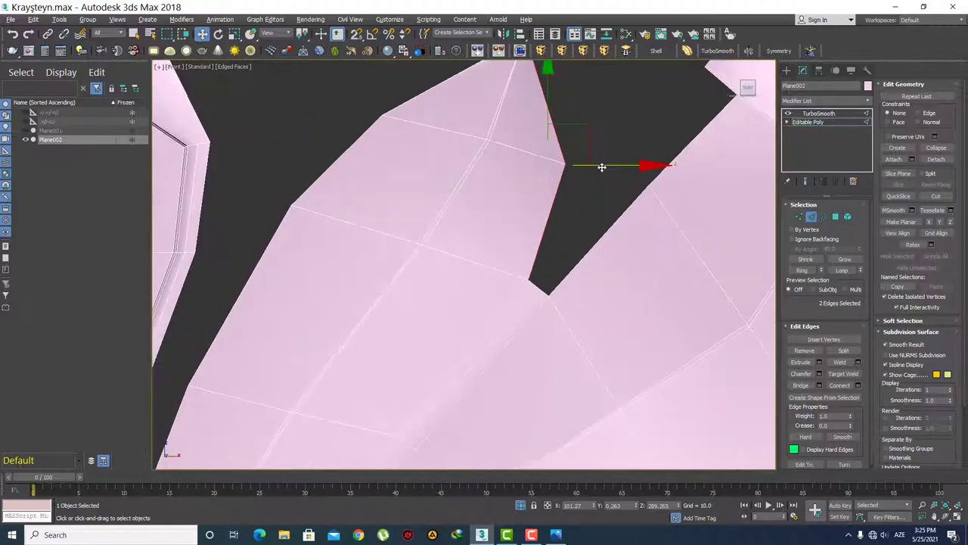
{"action": "left_click_drag", "start_coordinate": [601, 167], "coordinate": [628, 167]}
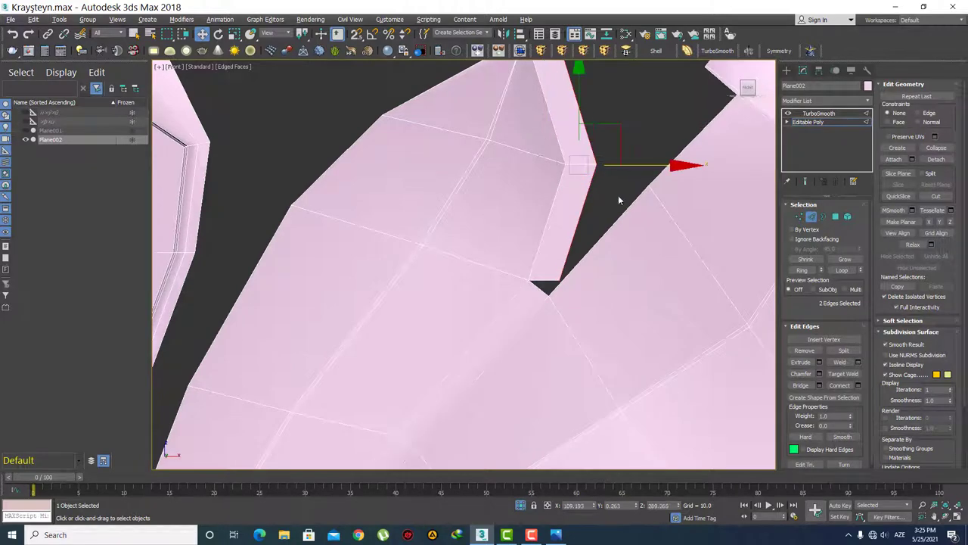
Step: Add a third leaf edge and shift the three selected edges to the left
{"action": "key", "text": "1"}
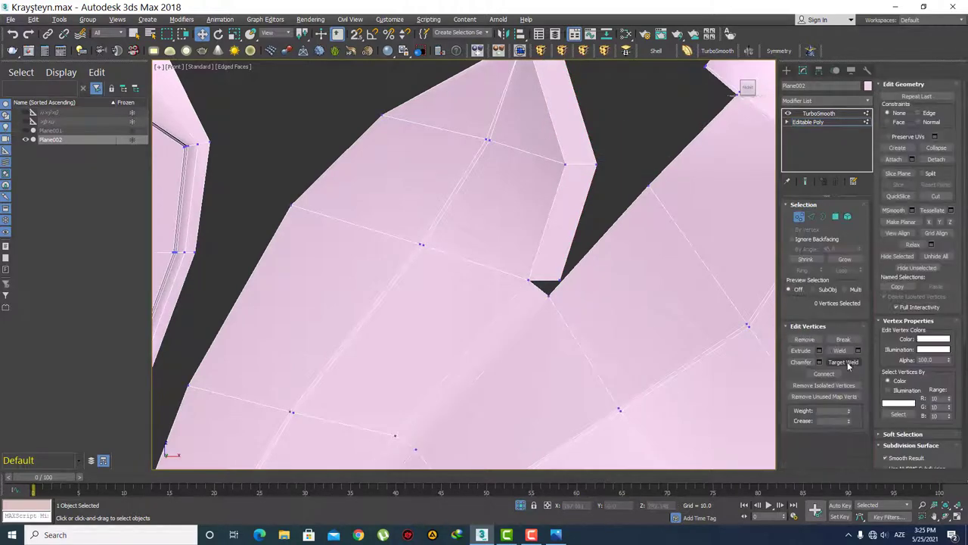
{"action": "left_click", "coordinate": [848, 362]}
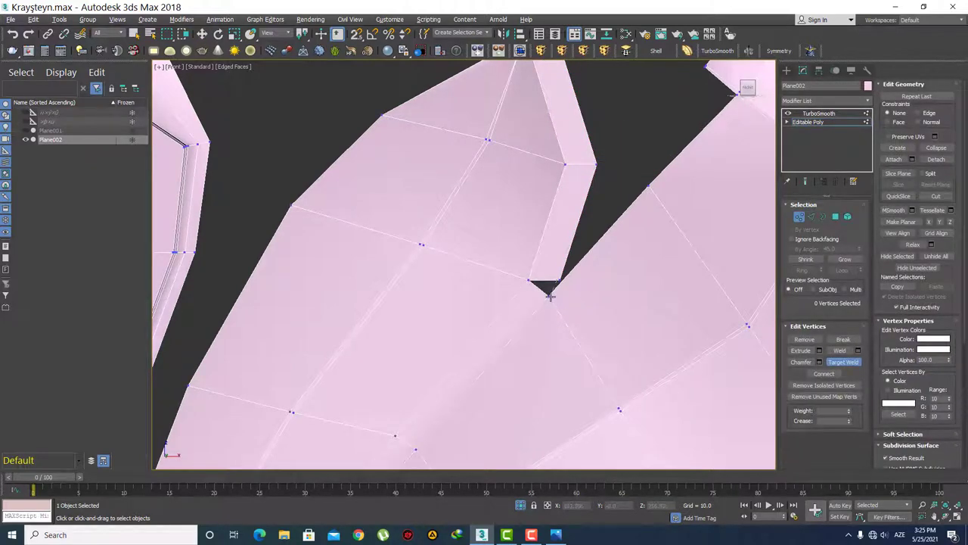
{"action": "scroll", "coordinate": [550, 295], "scroll_direction": "down", "scroll_amount": 3}
{"action": "scroll", "coordinate": [583, 253], "scroll_direction": "down", "scroll_amount": 3}
{"action": "scroll", "coordinate": [567, 227], "scroll_direction": "up", "scroll_amount": 2}
{"action": "scroll", "coordinate": [553, 204], "scroll_direction": "down", "scroll_amount": 1}
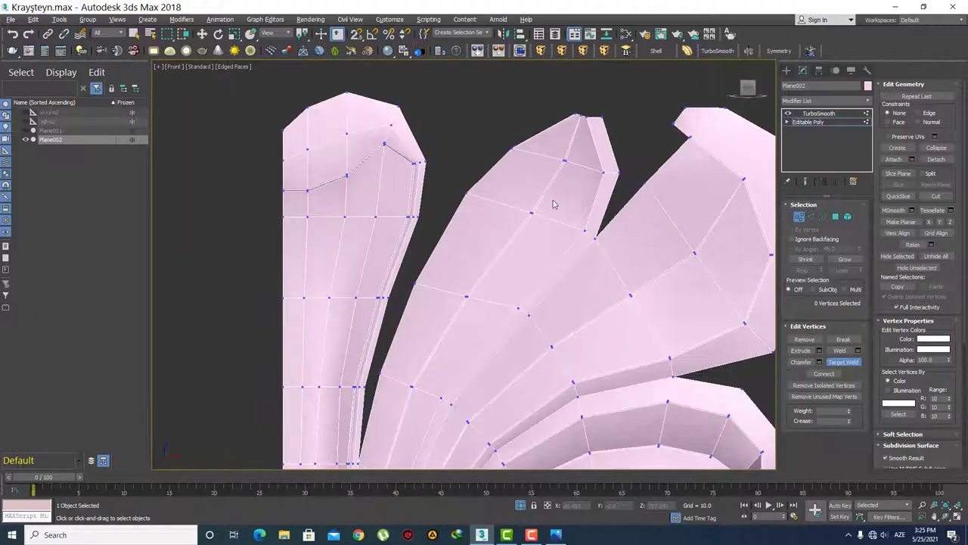
{"action": "middle_click_drag", "start_coordinate": [551, 206], "coordinate": [557, 223]}
{"action": "key", "text": "w"}
{"action": "key", "text": "2"}
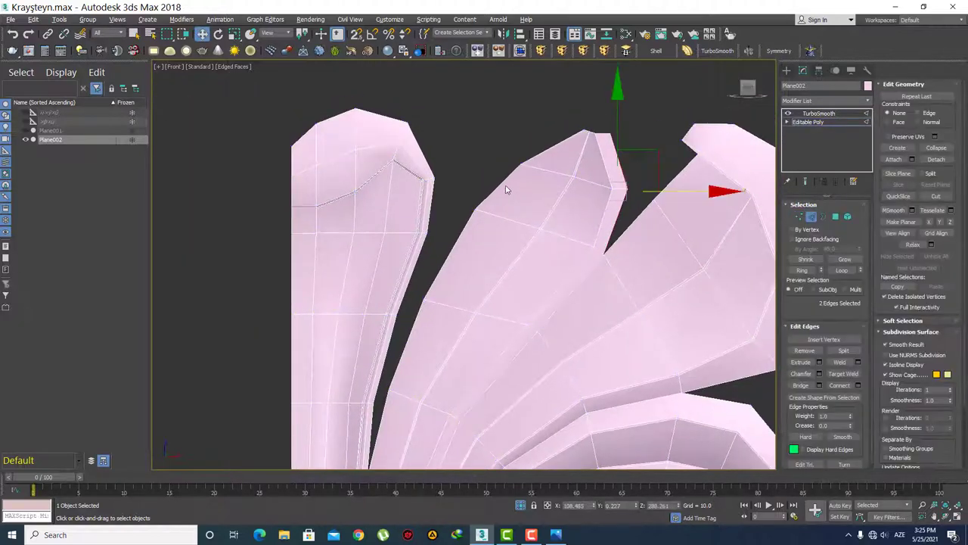
{"action": "scroll", "coordinate": [492, 188], "scroll_direction": "up", "scroll_amount": 2}
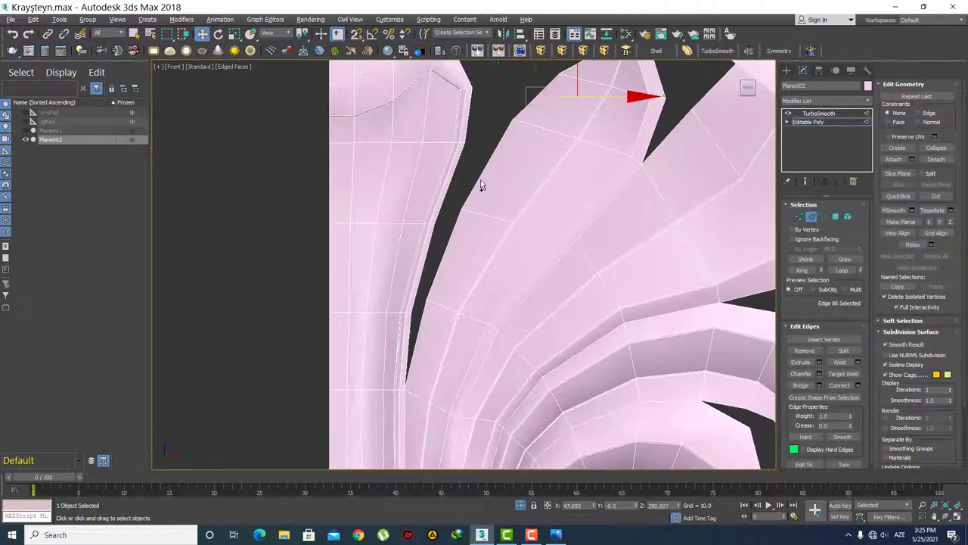
{"action": "left_click", "coordinate": [446, 250], "text": "ctrl"}
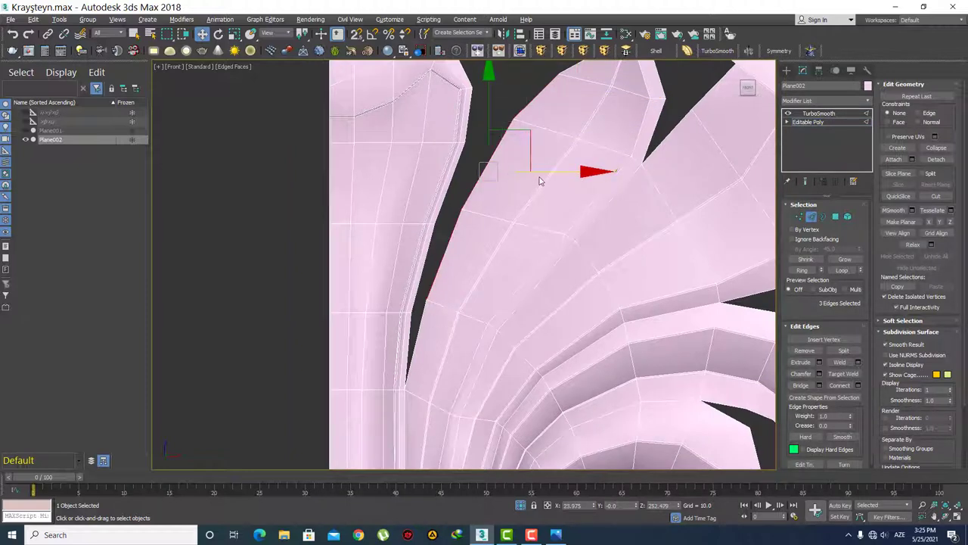
{"action": "left_click_drag", "start_coordinate": [537, 172], "coordinate": [524, 172]}
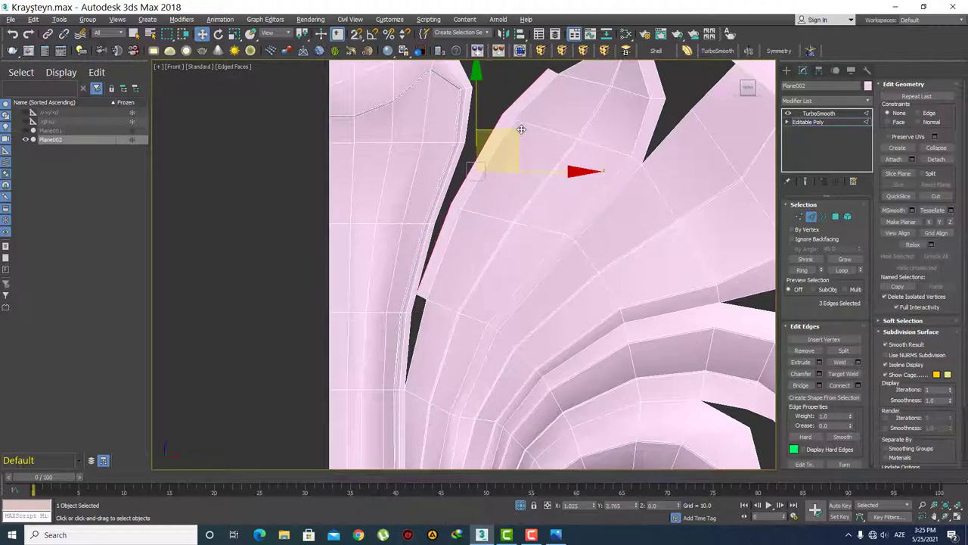
Step: Select the vertex at the middle leaf's tip, then clear the selection
{"action": "scroll", "coordinate": [488, 270], "scroll_direction": "down", "scroll_amount": 5}
{"action": "scroll", "coordinate": [489, 272], "scroll_direction": "up", "scroll_amount": 2}
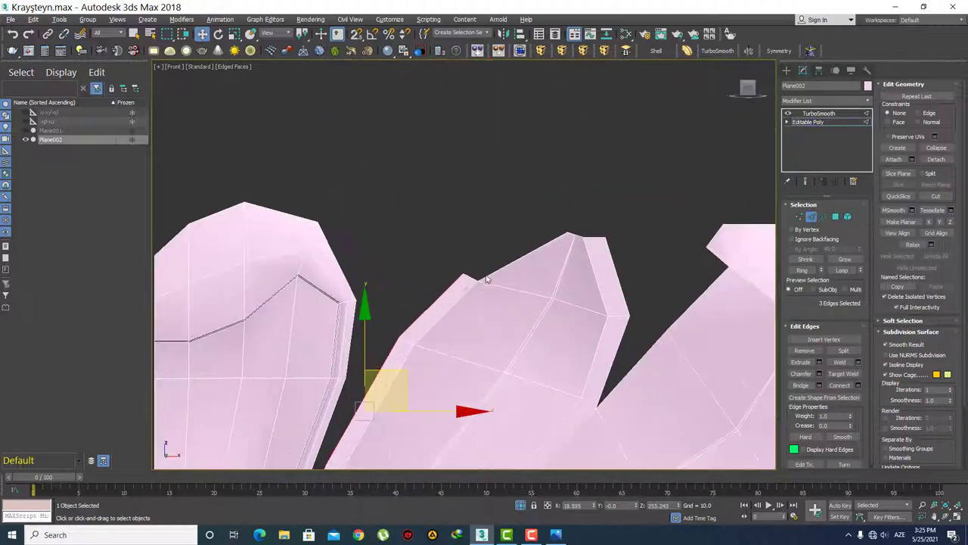
{"action": "left_click", "coordinate": [456, 272]}
{"action": "scroll", "coordinate": [456, 273], "scroll_direction": "up", "scroll_amount": 3}
{"action": "left_click", "coordinate": [463, 265]}
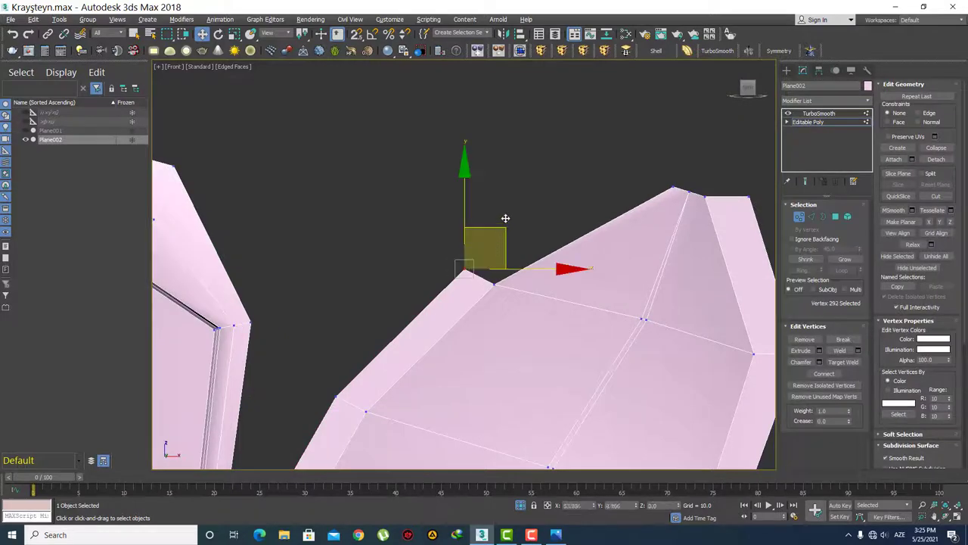
{"action": "middle_click_drag", "start_coordinate": [344, 411], "coordinate": [416, 269]}
{"action": "left_click_drag", "start_coordinate": [402, 258], "coordinate": [423, 282]}
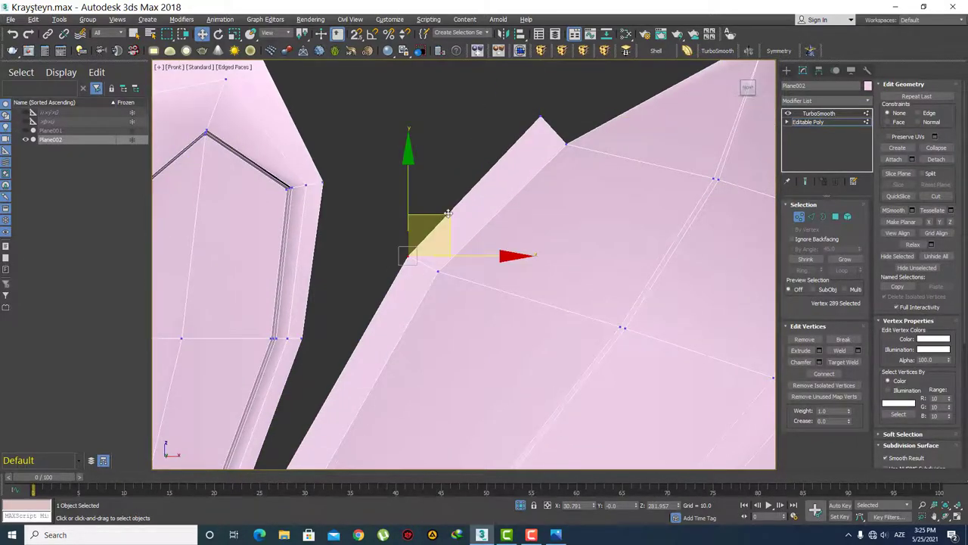
{"action": "left_click", "coordinate": [536, 198]}
Step: Select the edges along the leaf peak and raise the peak's top edge
{"action": "scroll", "coordinate": [537, 199], "scroll_direction": "down", "scroll_amount": 3}
{"action": "middle_click_drag", "start_coordinate": [627, 171], "coordinate": [588, 230]}
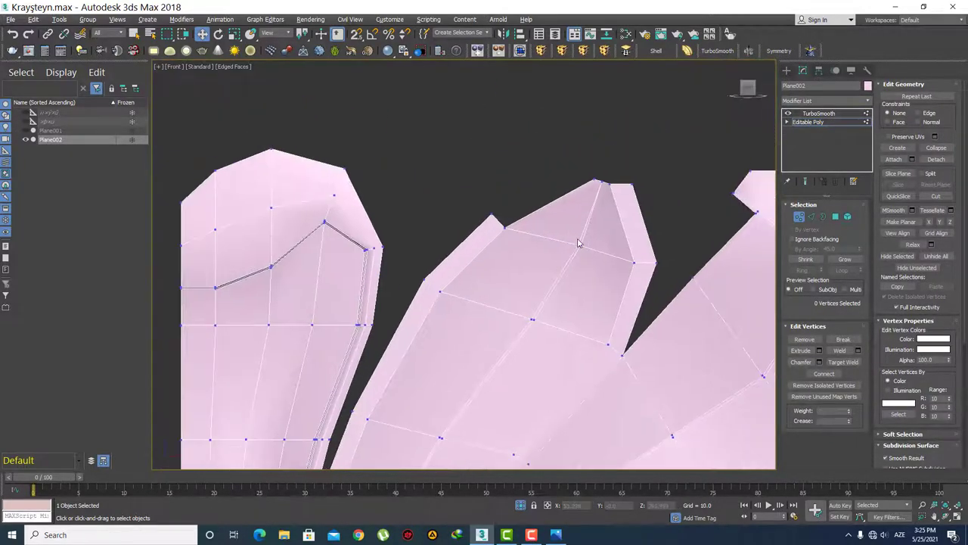
{"action": "scroll", "coordinate": [555, 259], "scroll_direction": "up", "scroll_amount": 2}
{"action": "key", "text": "2"}
{"action": "left_click_drag", "start_coordinate": [533, 173], "coordinate": [554, 221]}
{"action": "left_click", "coordinate": [562, 173]}
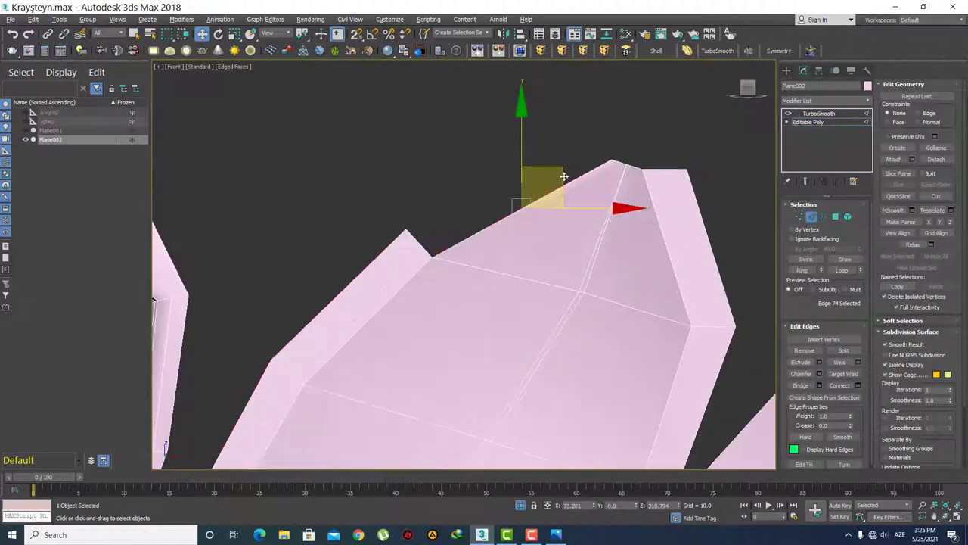
{"action": "left_click_drag", "start_coordinate": [562, 173], "coordinate": [536, 165]}
Step: Merge the two vertices at the leaf notch into one
{"action": "scroll", "coordinate": [479, 227], "scroll_direction": "up", "scroll_amount": 2}
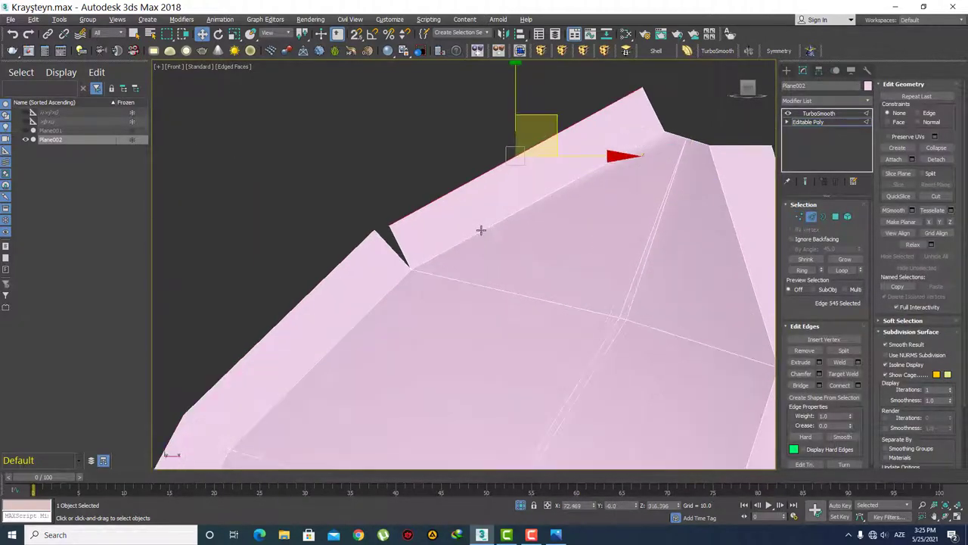
{"action": "key", "text": "1"}
{"action": "left_click_drag", "start_coordinate": [335, 196], "coordinate": [410, 228]}
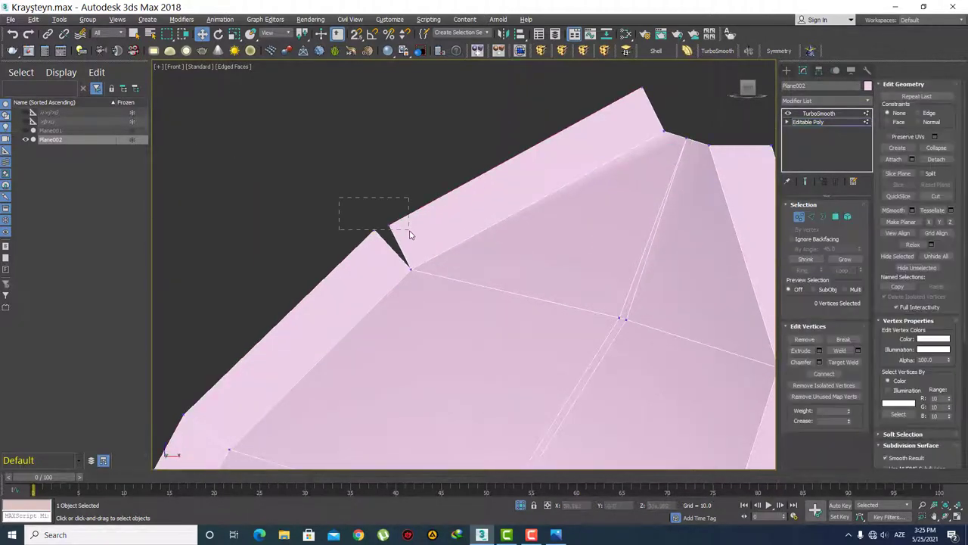
{"action": "left_click", "coordinate": [936, 148]}
Step: Nudge the right tip vertex and the middle tip vertex slightly upward
{"action": "scroll", "coordinate": [598, 212], "scroll_direction": "down", "scroll_amount": 2}
{"action": "scroll", "coordinate": [599, 213], "scroll_direction": "up", "scroll_amount": 2}
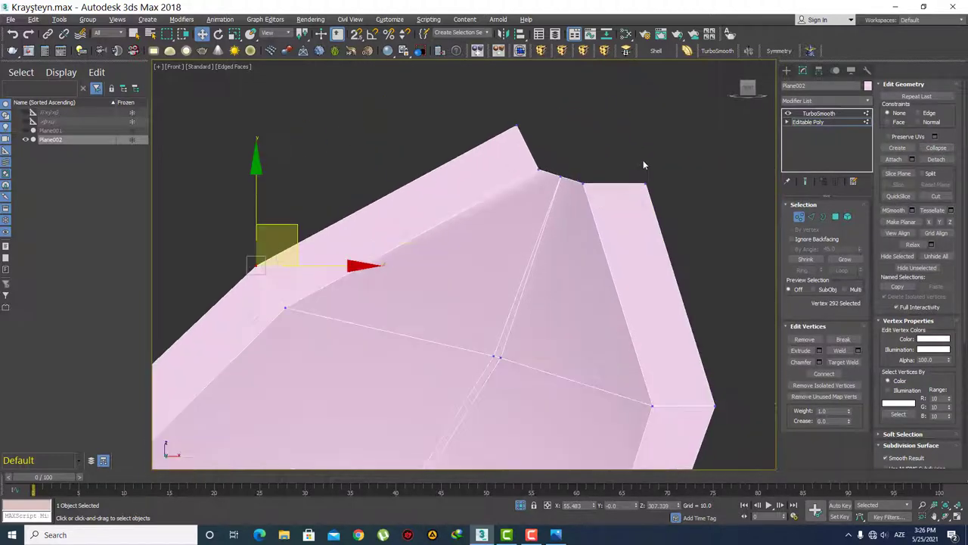
{"action": "left_click", "coordinate": [646, 180]}
{"action": "left_click_drag", "start_coordinate": [678, 118], "coordinate": [676, 108]}
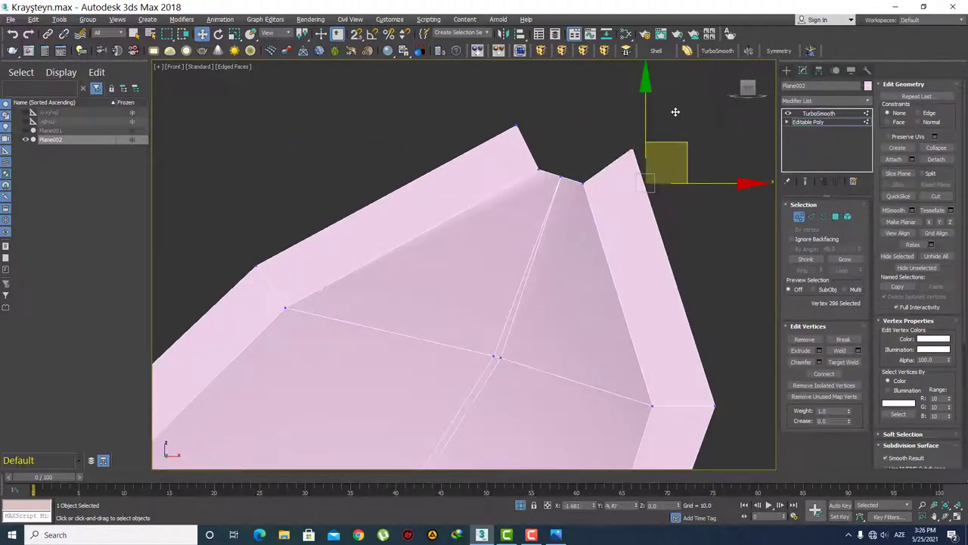
{"action": "left_click", "coordinate": [534, 111]}
{"action": "left_click_drag", "start_coordinate": [537, 150], "coordinate": [538, 150]}
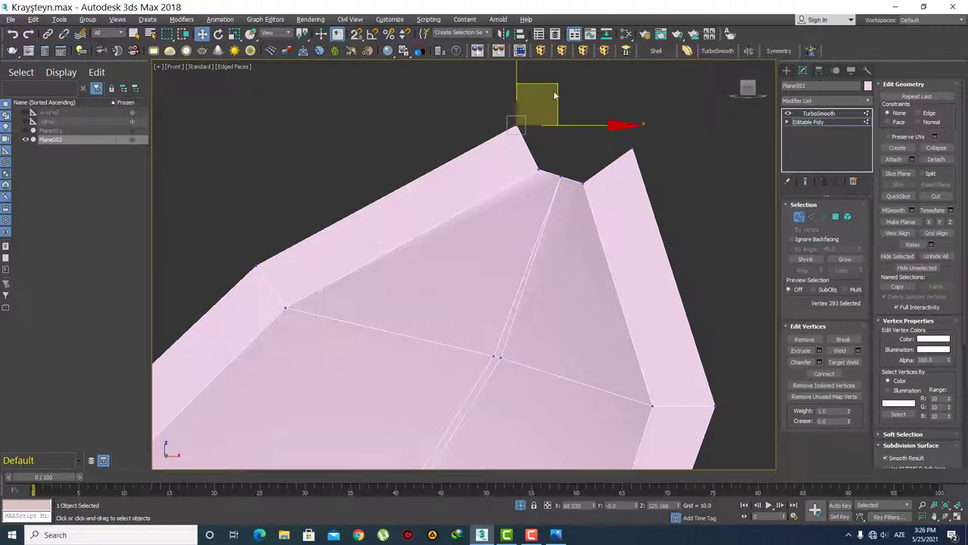
{"action": "left_click_drag", "start_coordinate": [554, 87], "coordinate": [553, 84]}
{"action": "left_click", "coordinate": [593, 104]}
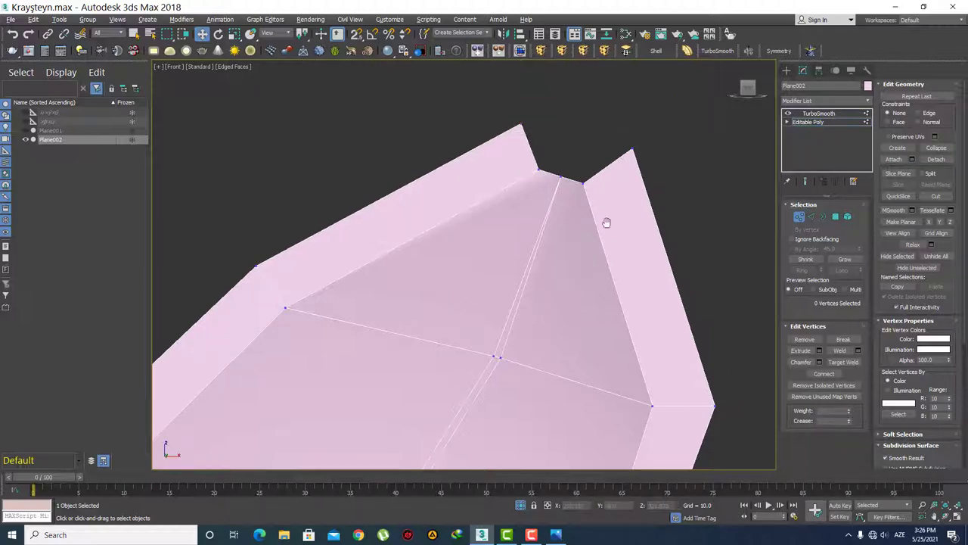
{"action": "scroll", "coordinate": [595, 268], "scroll_direction": "up", "scroll_amount": 1}
Step: Extend the two peak edges upward into a new face
{"action": "key", "text": "2"}
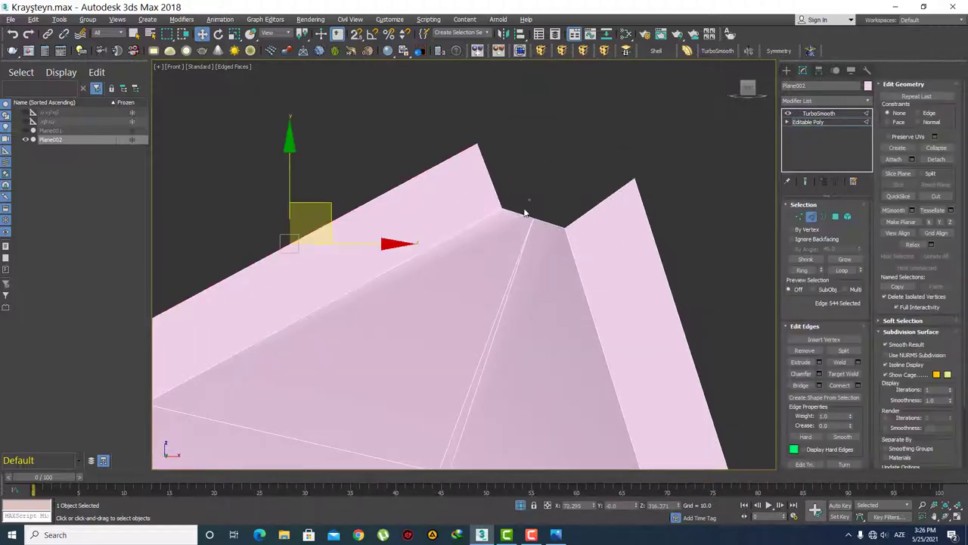
{"action": "left_click_drag", "start_coordinate": [515, 222], "coordinate": [551, 227]}
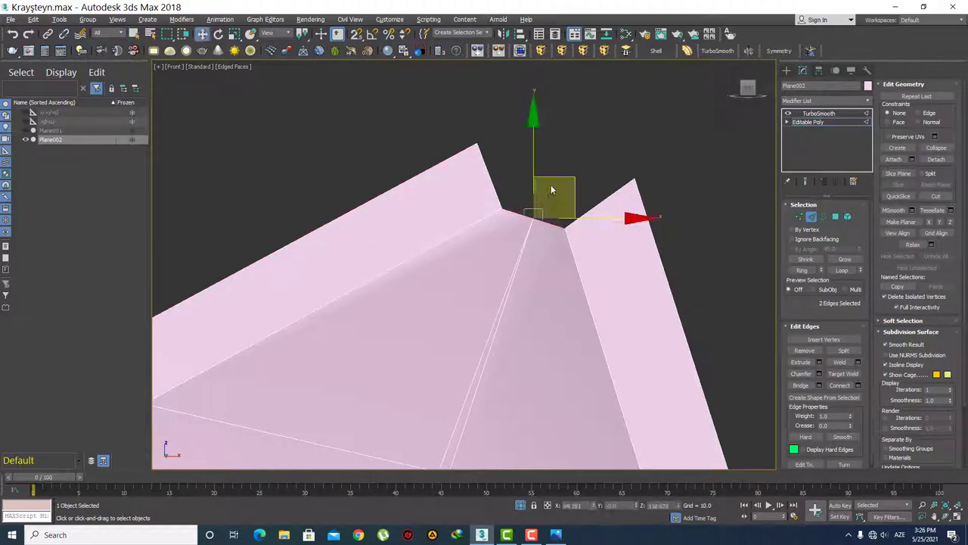
{"action": "scroll", "coordinate": [571, 180], "scroll_direction": "down", "scroll_amount": 2}
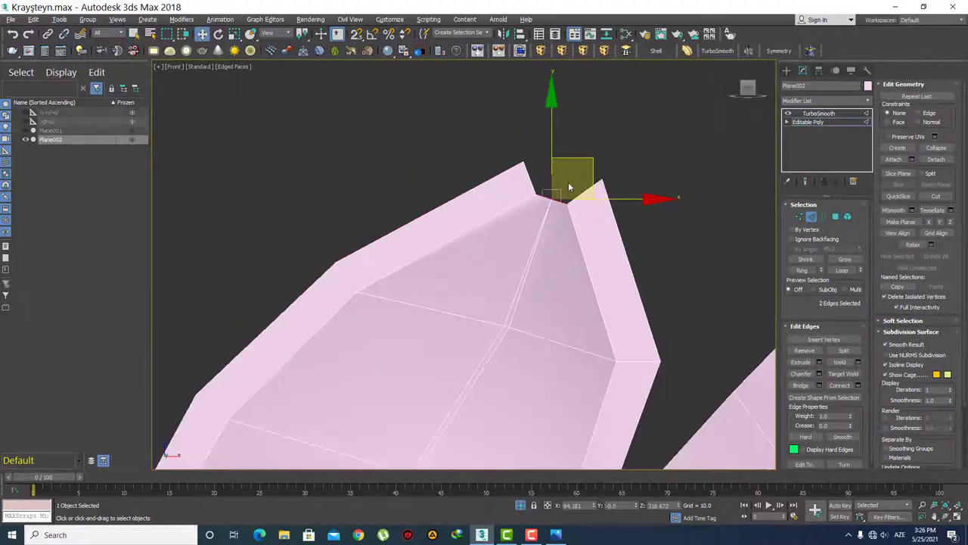
{"action": "scroll", "coordinate": [570, 187], "scroll_direction": "up", "scroll_amount": 2}
{"action": "left_click_drag", "start_coordinate": [558, 190], "coordinate": [584, 285], "text": "shift"}
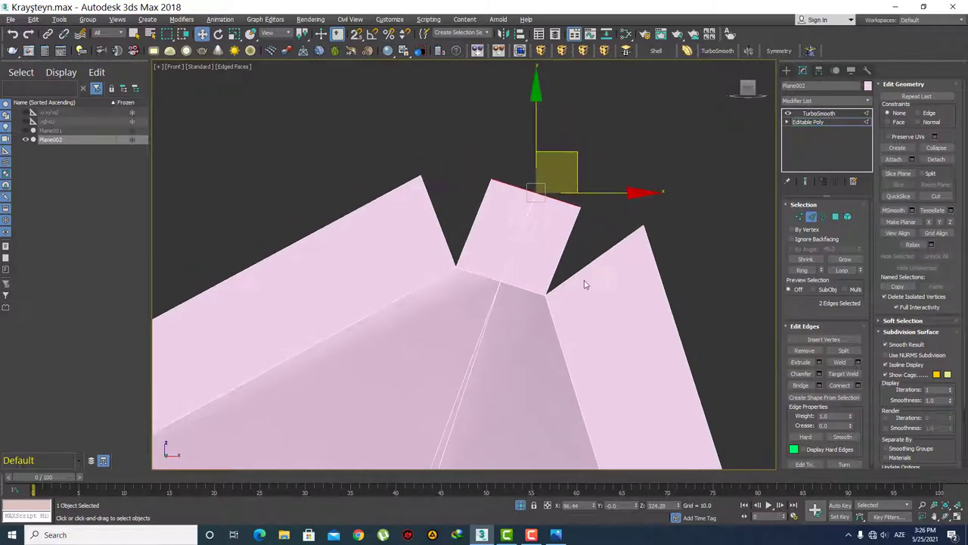
Step: Weld the new face's corners onto the neighbouring right tip and the left peak
{"action": "key", "text": "1"}
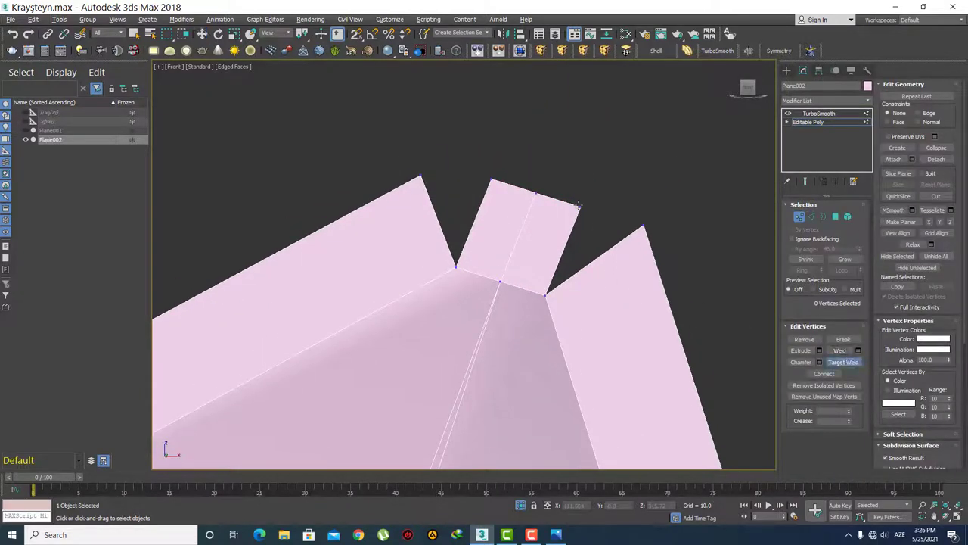
{"action": "left_click", "coordinate": [642, 227]}
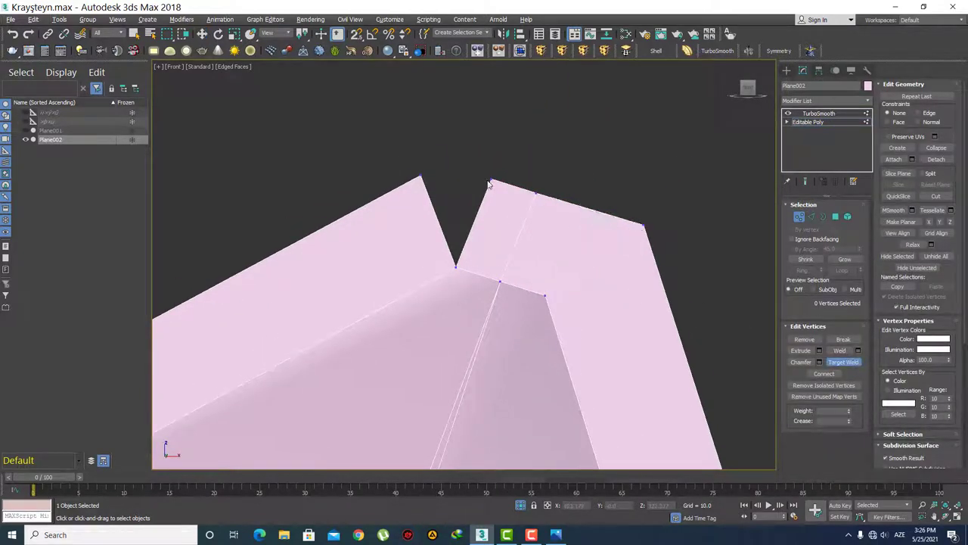
{"action": "left_click", "coordinate": [493, 178]}
{"action": "left_click", "coordinate": [421, 175]}
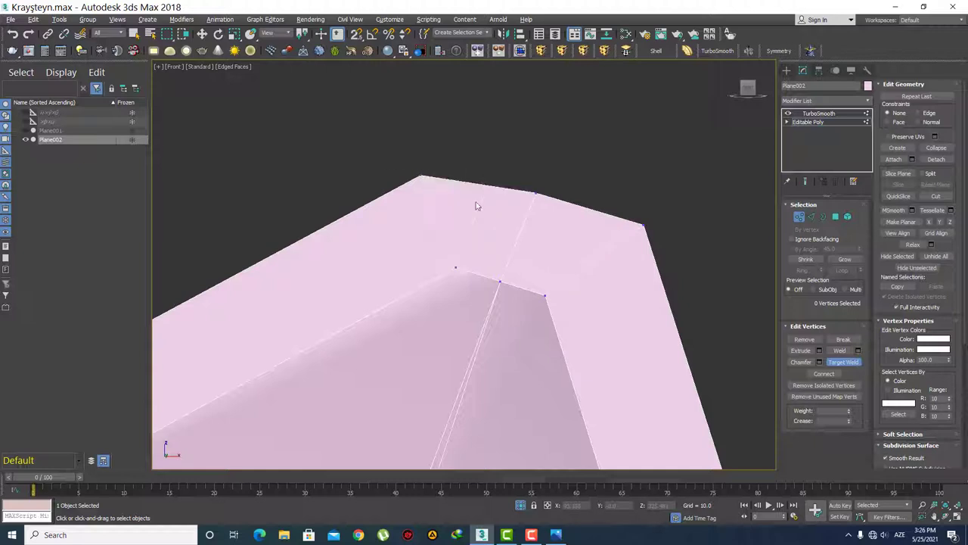
{"action": "right_click", "coordinate": [478, 205]}
Step: Pull the joined top-edge vertex up and right, then undo the overshoot
{"action": "key", "text": "w"}
{"action": "left_click", "coordinate": [539, 178]}
{"action": "left_click_drag", "start_coordinate": [584, 122], "coordinate": [623, 35]}
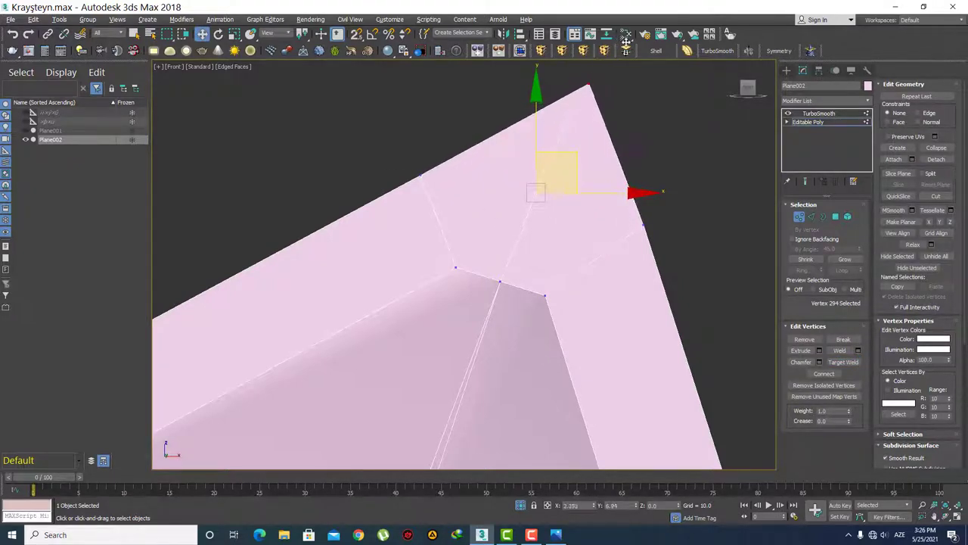
{"action": "key", "text": "ctrl+z"}
Step: Box-select the two leaf-tip vertices and move them down and right
{"action": "scroll", "coordinate": [596, 227], "scroll_direction": "up", "scroll_amount": 3}
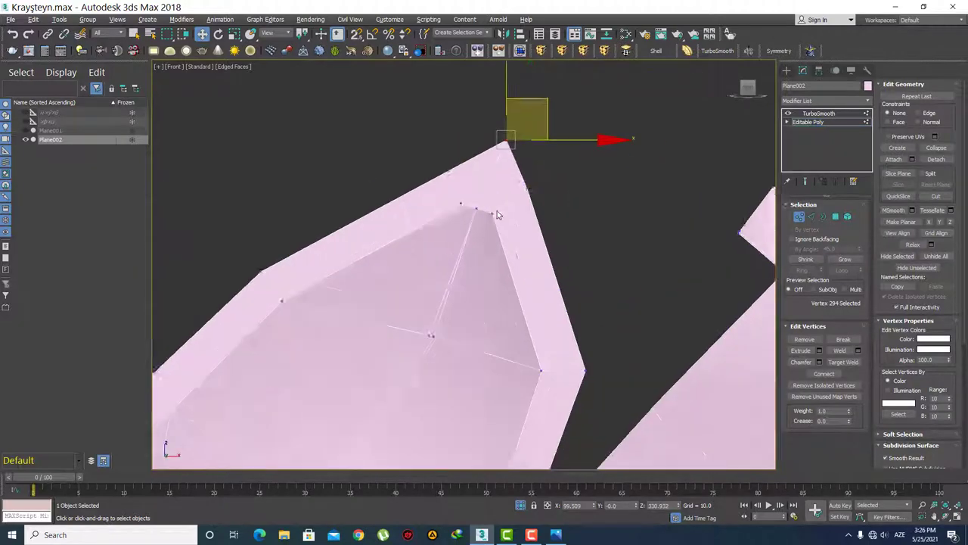
{"action": "scroll", "coordinate": [477, 242], "scroll_direction": "up", "scroll_amount": 3}
{"action": "left_click", "coordinate": [451, 197]}
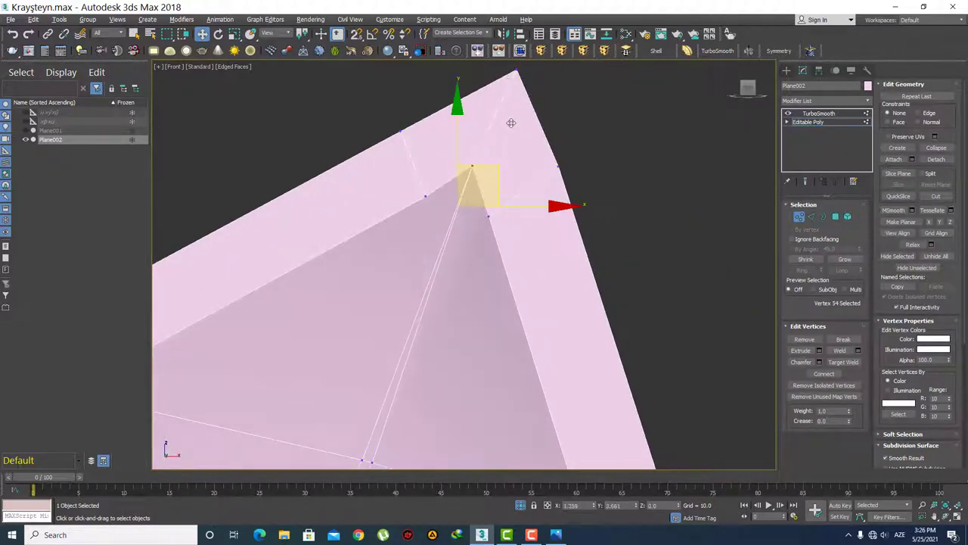
{"action": "left_click", "coordinate": [634, 145]}
{"action": "scroll", "coordinate": [622, 190], "scroll_direction": "down", "scroll_amount": 5}
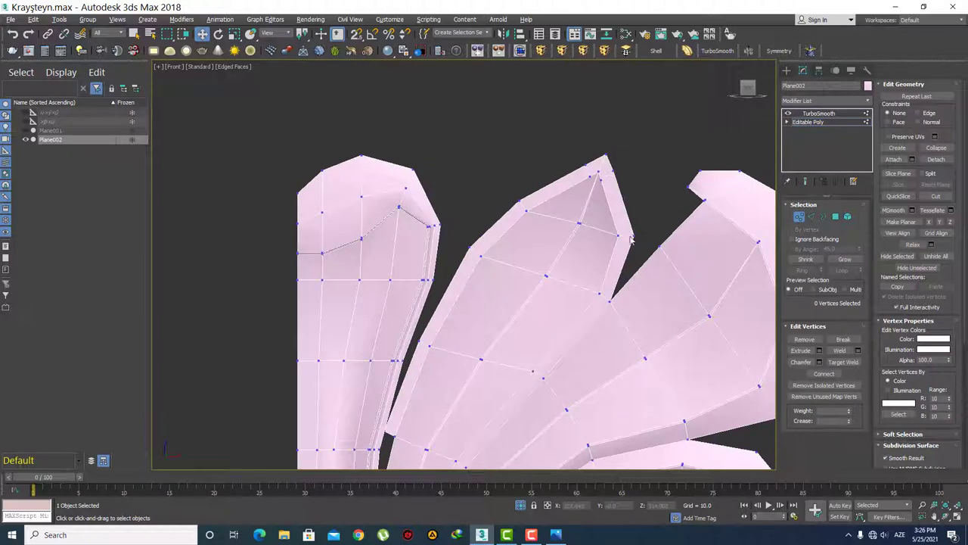
{"action": "scroll", "coordinate": [620, 193], "scroll_direction": "up", "scroll_amount": 2}
{"action": "scroll", "coordinate": [614, 198], "scroll_direction": "up", "scroll_amount": 2}
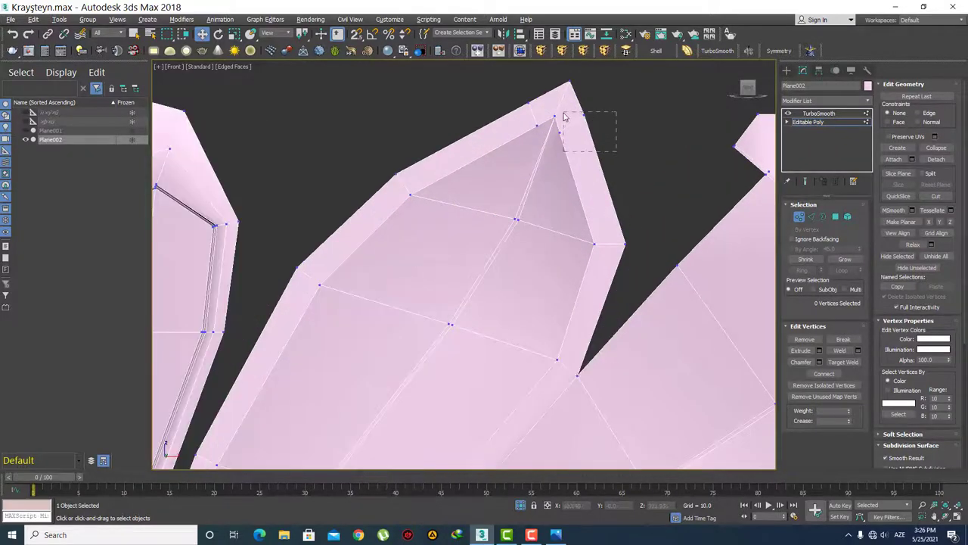
{"action": "left_click_drag", "start_coordinate": [593, 123], "coordinate": [556, 108]}
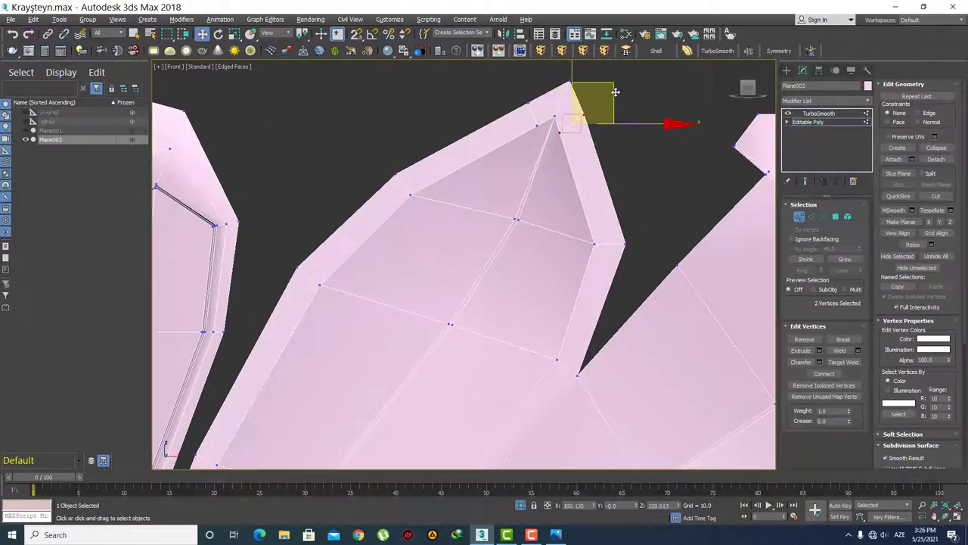
{"action": "left_click_drag", "start_coordinate": [616, 92], "coordinate": [652, 133]}
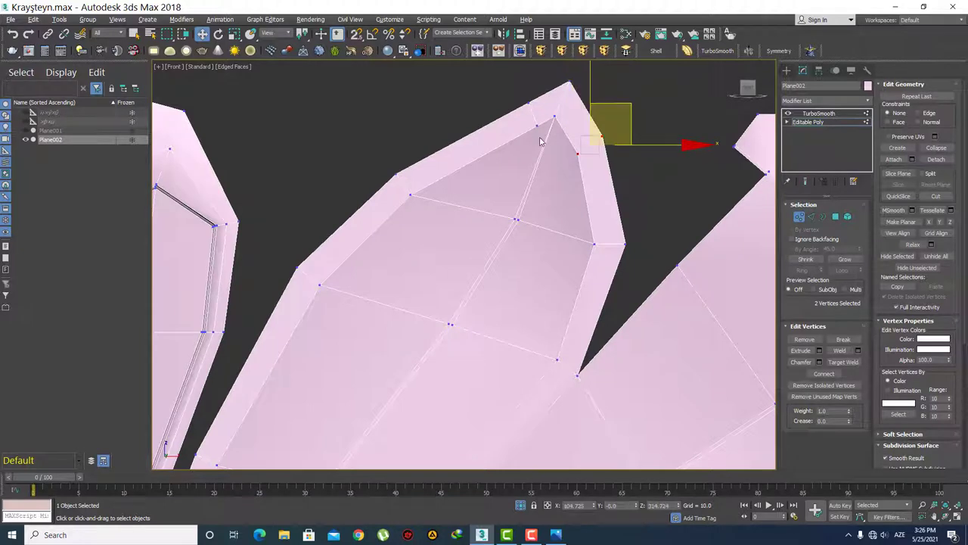
Step: Select the two edges running across the leaf tip
{"action": "left_click_drag", "start_coordinate": [539, 136], "coordinate": [517, 94]}
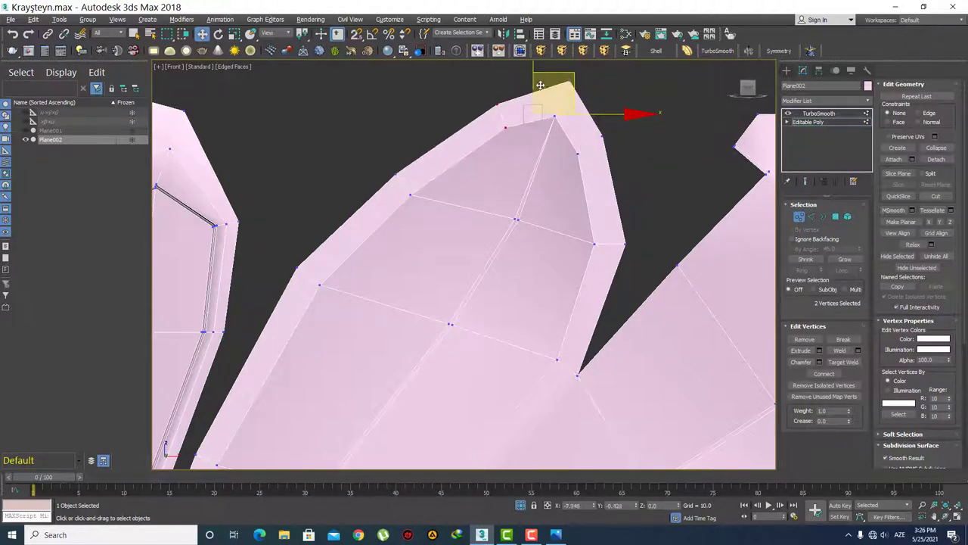
{"action": "left_click", "coordinate": [535, 180]}
{"action": "middle_click_drag", "start_coordinate": [553, 190], "coordinate": [559, 195]}
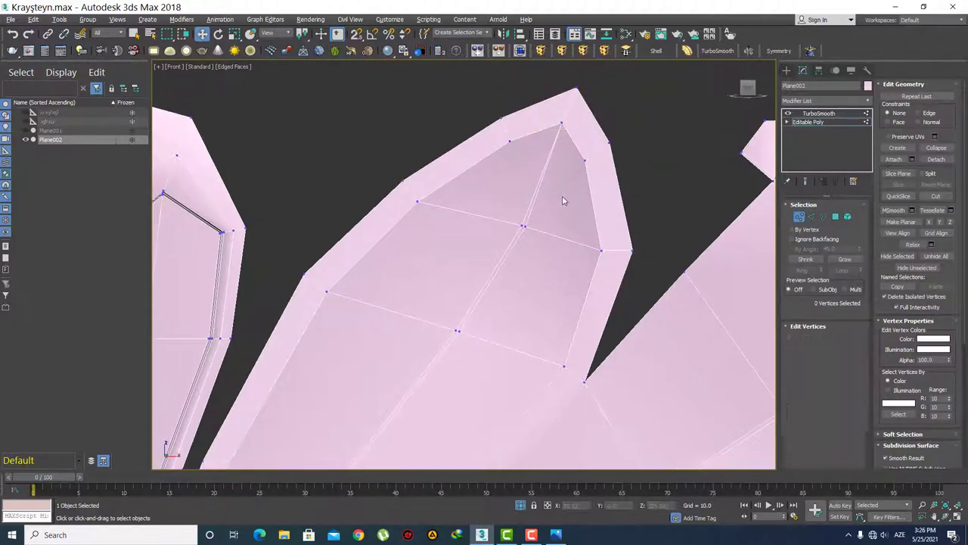
{"action": "key", "text": "2"}
{"action": "left_click", "coordinate": [538, 186]}
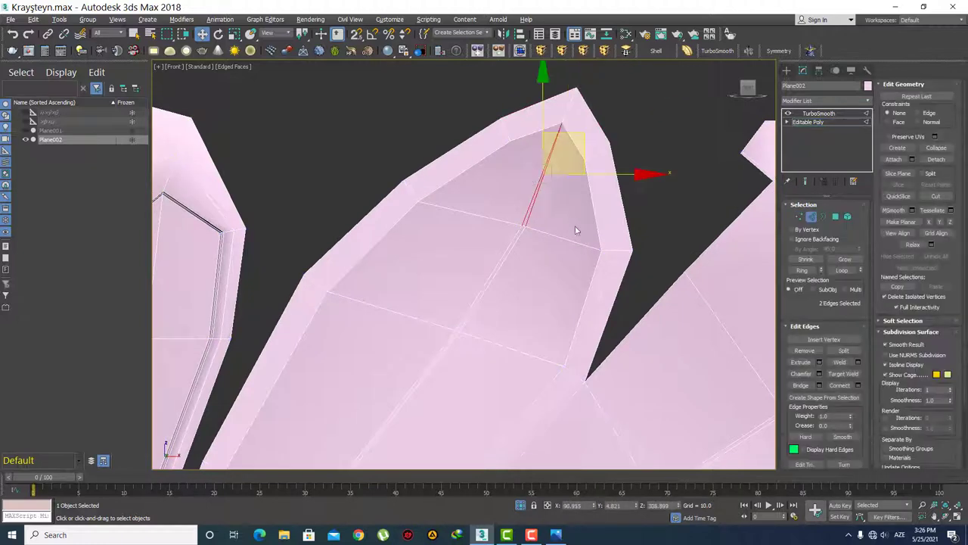
Step: Connect the two tip edges with one new segment
{"action": "left_click", "coordinate": [858, 385]}
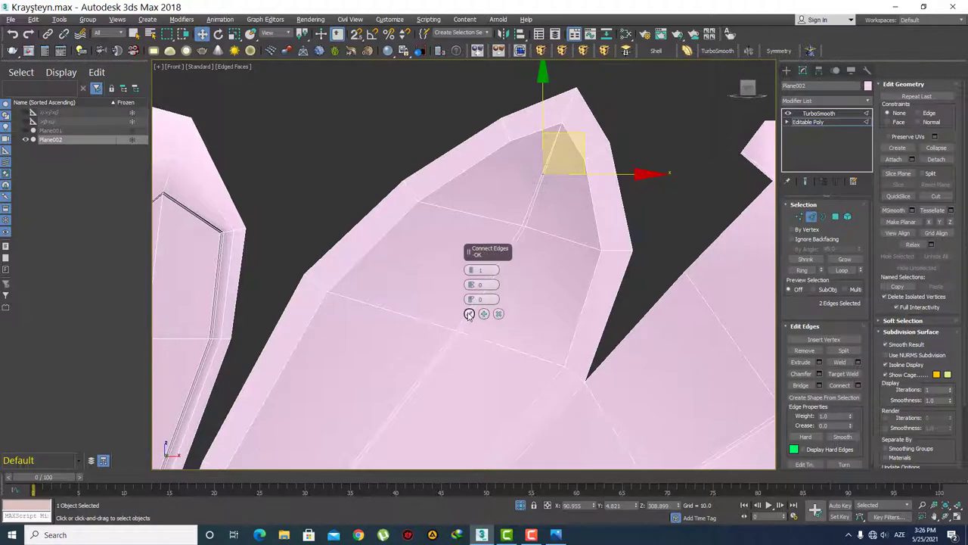
{"action": "left_click", "coordinate": [469, 313]}
{"action": "key", "text": "1"}
{"action": "scroll", "coordinate": [540, 168], "scroll_direction": "up", "scroll_amount": 3}
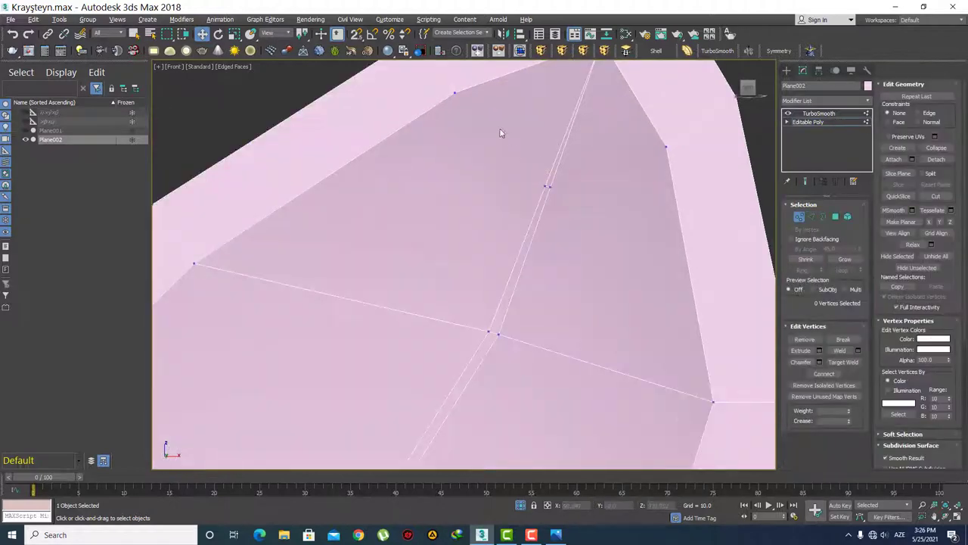
{"action": "left_click", "coordinate": [447, 94]}
{"action": "mouse_move", "coordinate": [537, 183]}
{"action": "left_mouse_down", "text": "ctrl"}
{"action": "mouse_move", "coordinate": [546, 206]}
{"action": "mouse_move", "coordinate": [549, 184]}
{"action": "left_mouse_up", "text": "ctrl"}
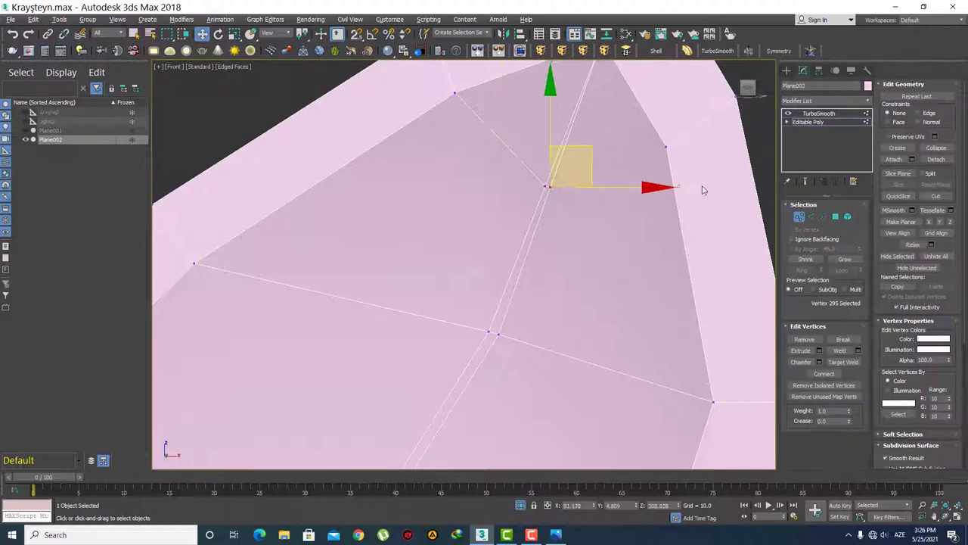
{"action": "key", "text": "ctrl+z"}
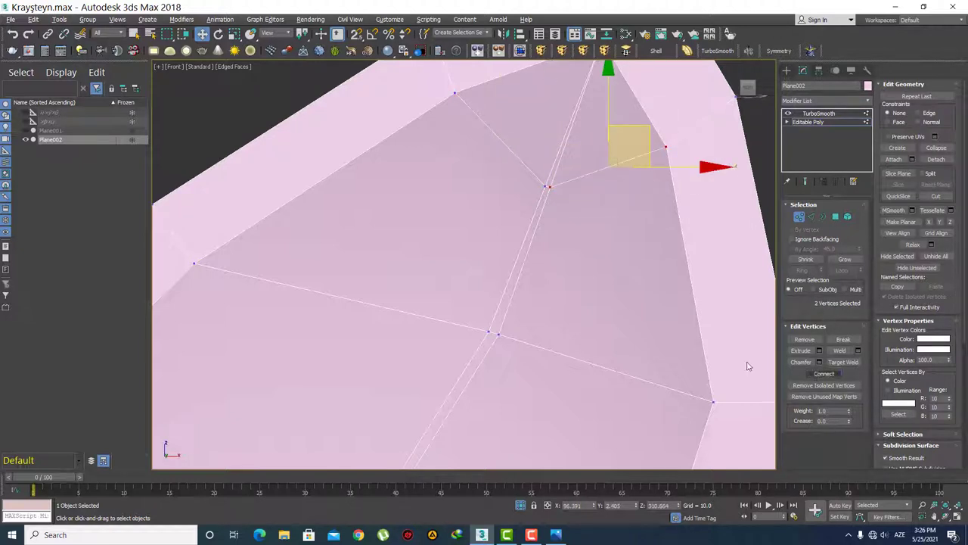
{"action": "key", "text": "ctrl+z"}
Step: Move the new vertex pairs down-right and down-left to round the leaf tip
{"action": "left_click_drag", "start_coordinate": [637, 170], "coordinate": [621, 161]}
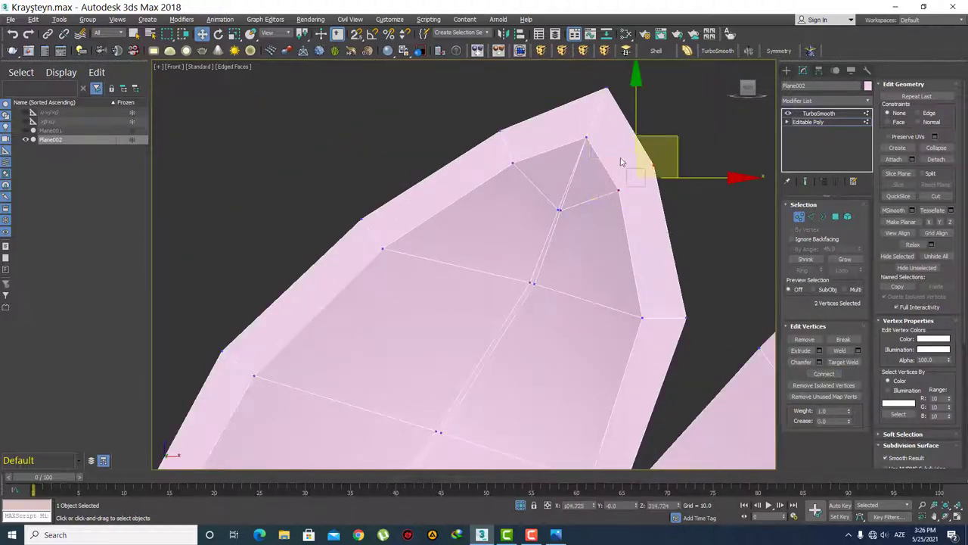
{"action": "left_click_drag", "start_coordinate": [672, 144], "coordinate": [680, 170]}
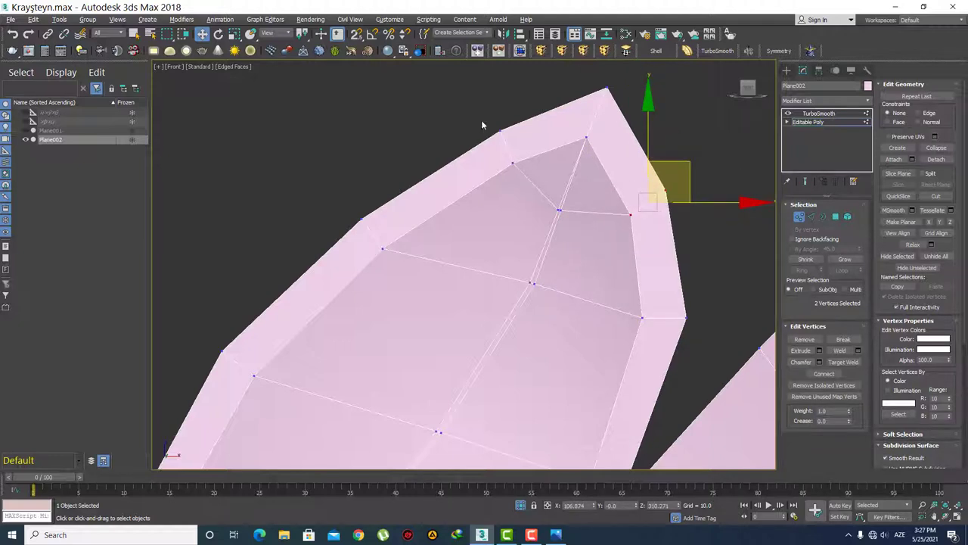
{"action": "left_click_drag", "start_coordinate": [483, 121], "coordinate": [547, 176]}
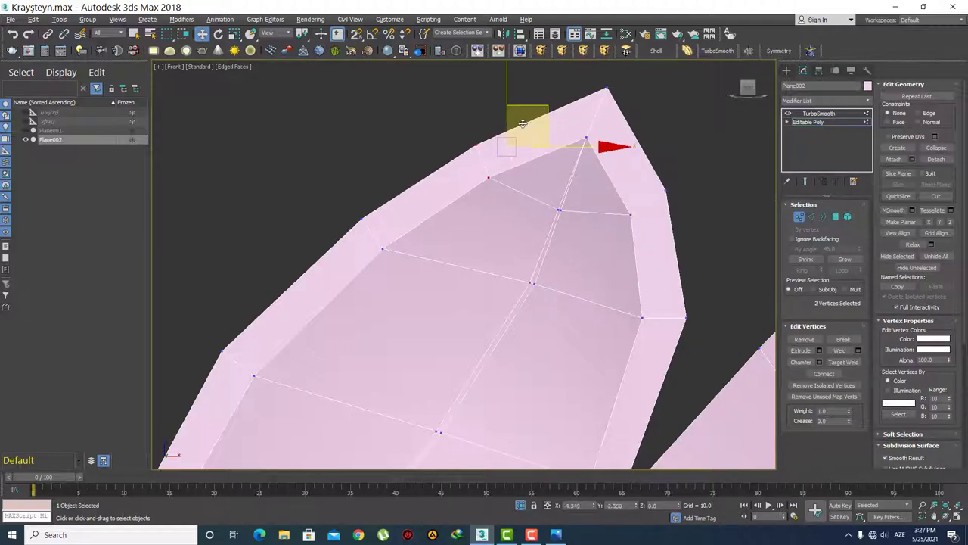
{"action": "left_click_drag", "start_coordinate": [547, 111], "coordinate": [415, 198]}
{"action": "left_click", "coordinate": [438, 237]}
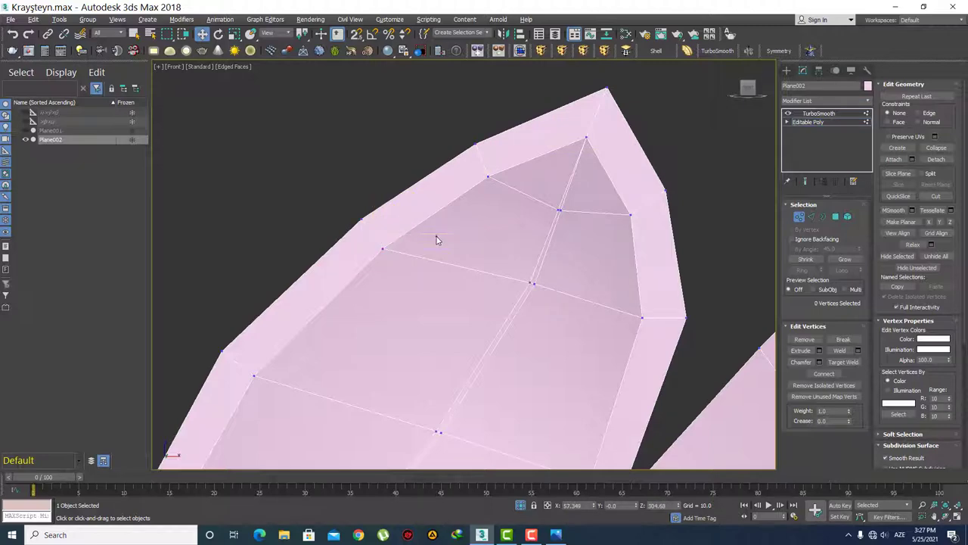
{"action": "left_click_drag", "start_coordinate": [421, 249], "coordinate": [331, 199]}
{"action": "left_click", "coordinate": [426, 274]}
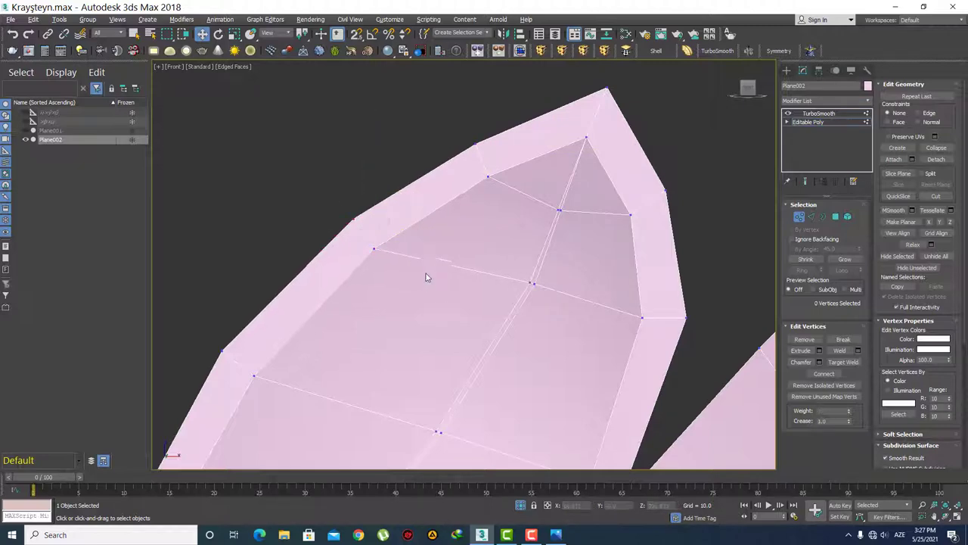
{"action": "key", "text": "z"}
{"action": "scroll", "coordinate": [509, 215], "scroll_direction": "up", "scroll_amount": 2}
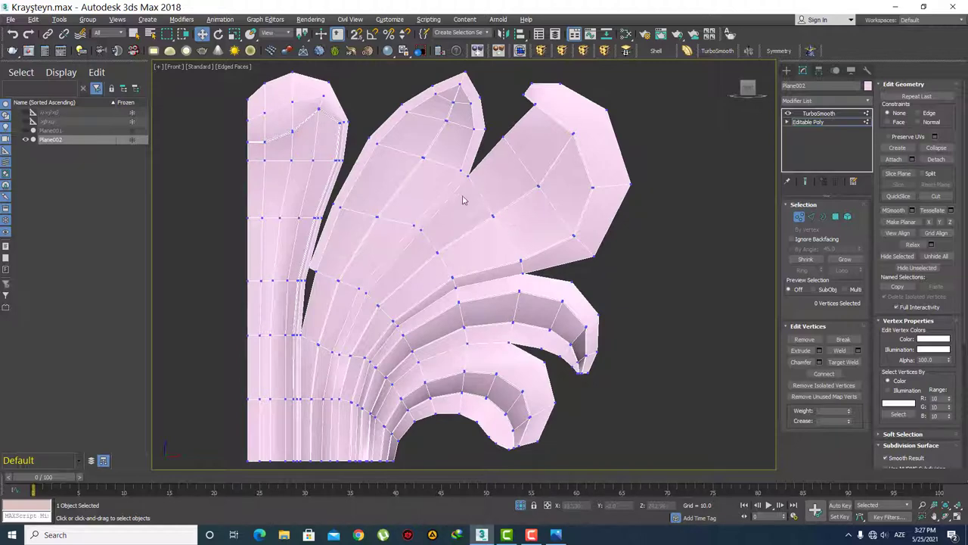
Step: Nudge the vertex beside the dark gap to narrow the wedge
{"action": "scroll", "coordinate": [511, 227], "scroll_direction": "up", "scroll_amount": 2}
{"action": "mouse_move", "coordinate": [504, 237]}
{"action": "middle_mouse_down"}
{"action": "mouse_move", "coordinate": [497, 245]}
{"action": "mouse_move", "coordinate": [532, 195]}
{"action": "middle_mouse_up"}
{"action": "scroll", "coordinate": [341, 288], "scroll_direction": "up", "scroll_amount": 3}
{"action": "scroll", "coordinate": [388, 165], "scroll_direction": "up", "scroll_amount": 2}
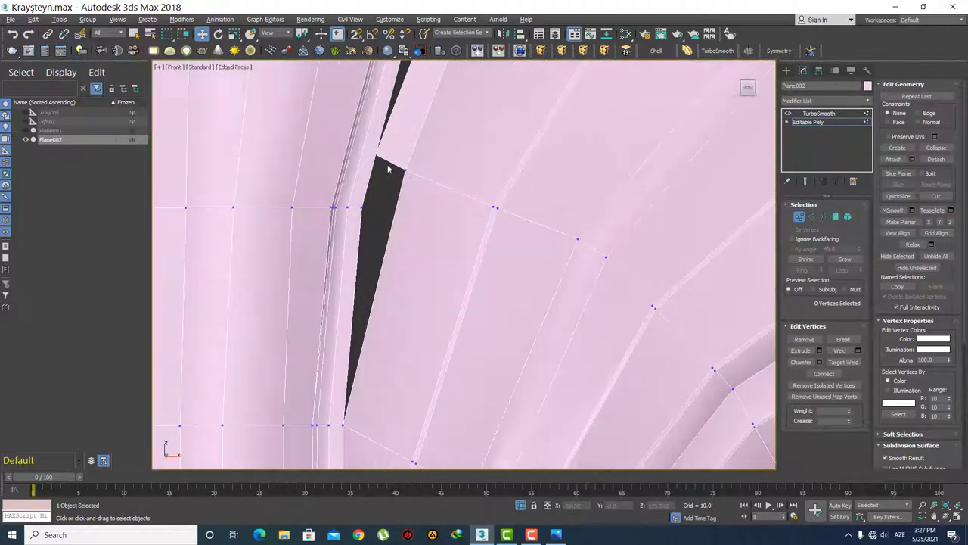
{"action": "left_click", "coordinate": [377, 156]}
{"action": "left_click_drag", "start_coordinate": [415, 123], "coordinate": [420, 128]}
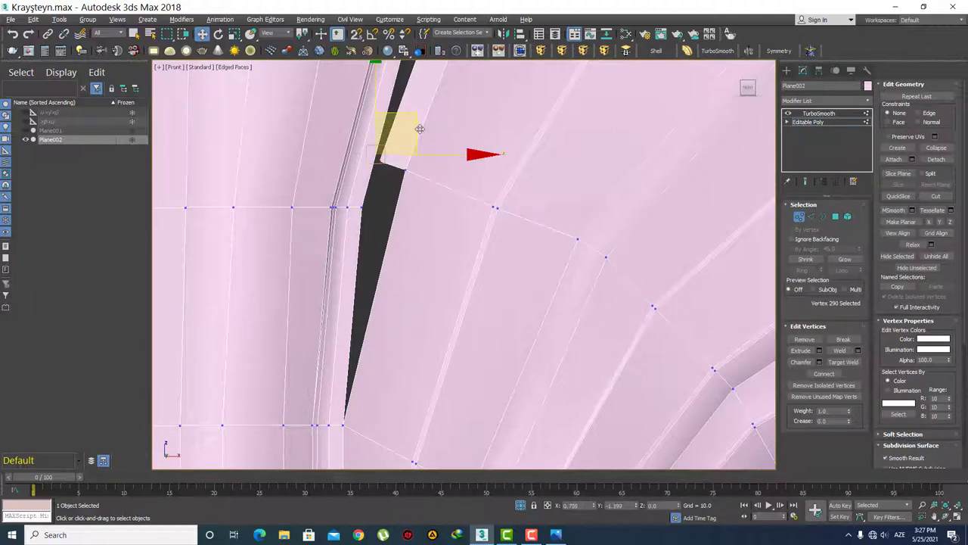
{"action": "middle_click_drag", "start_coordinate": [408, 236], "coordinate": [415, 226]}
Step: Move the edge at the top of the wedge down to close it
{"action": "key", "text": "2"}
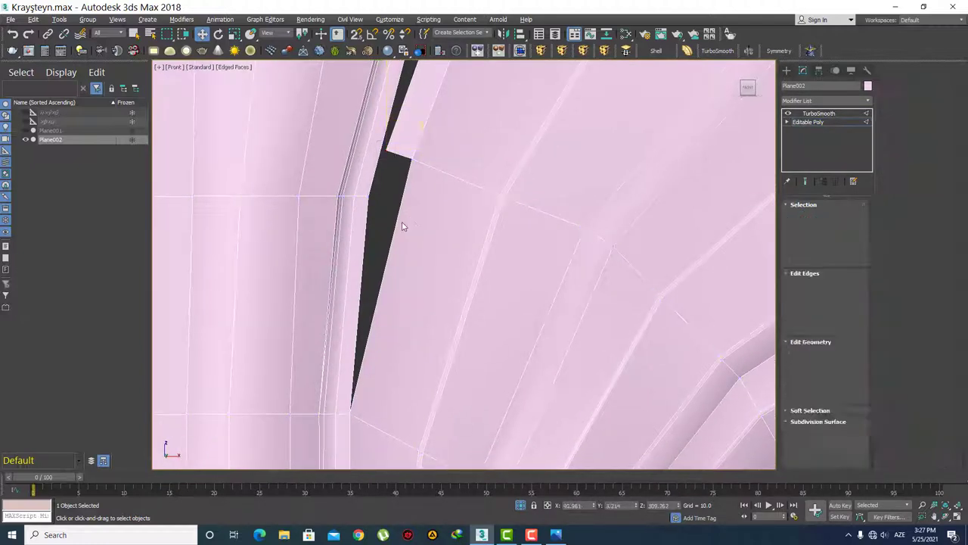
{"action": "left_click", "coordinate": [402, 224]}
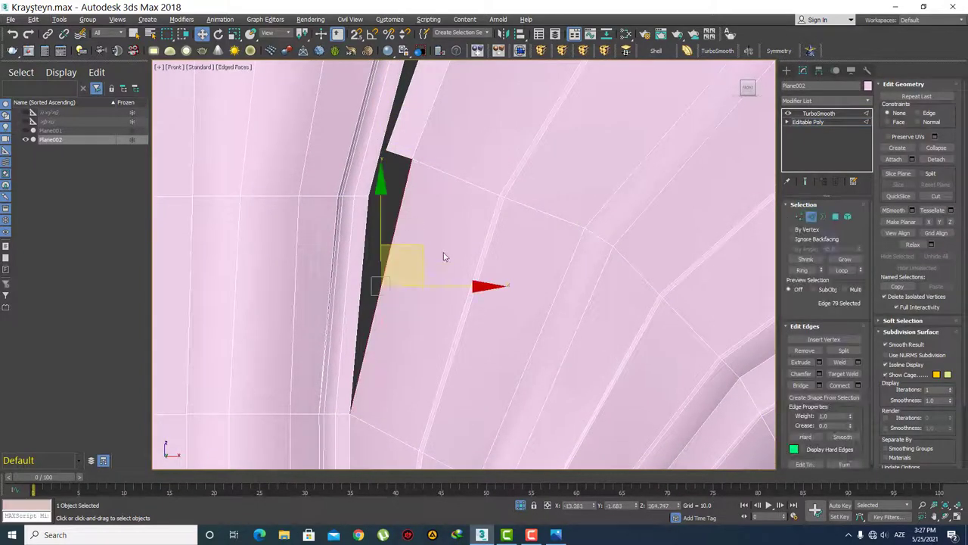
{"action": "left_click", "coordinate": [401, 157]}
{"action": "left_click_drag", "start_coordinate": [400, 155], "coordinate": [393, 208]}
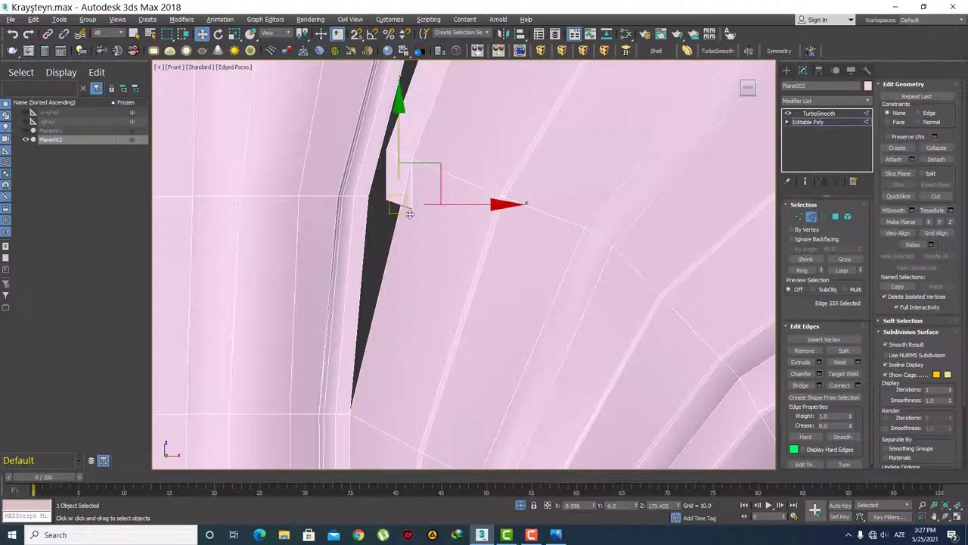
Step: Target-weld two stray wedge vertices onto their neighbouring vertices
{"action": "key", "text": "1"}
{"action": "key", "text": "ctrl+w"}
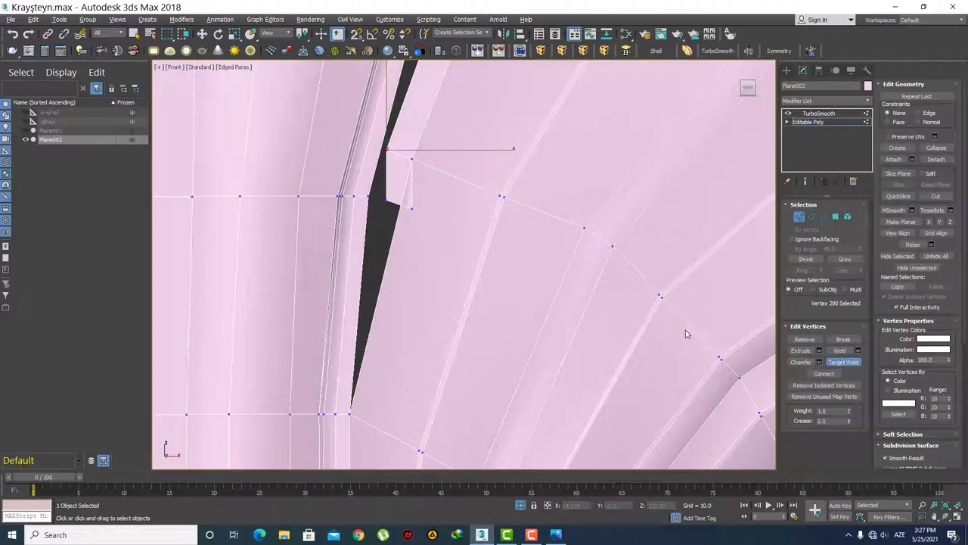
{"action": "left_click", "coordinate": [350, 414]}
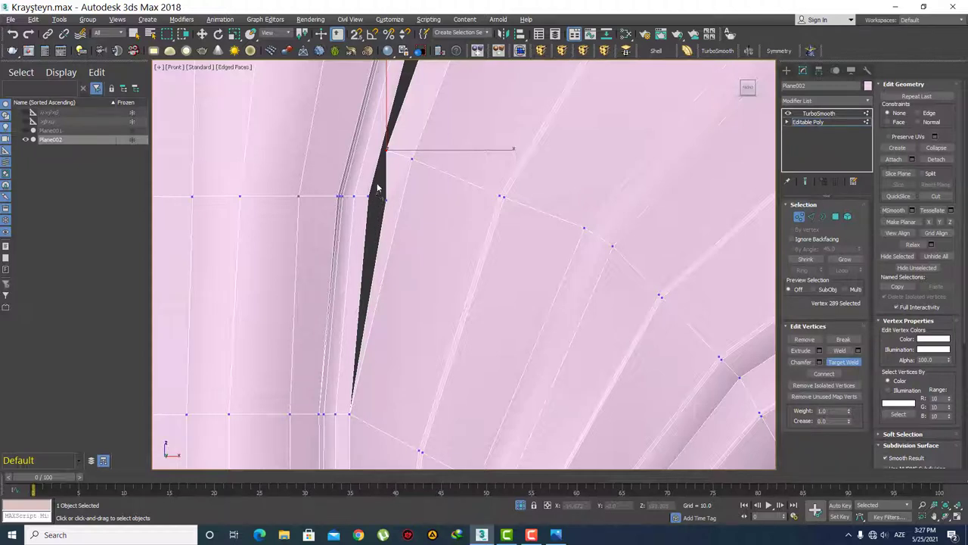
{"action": "scroll", "coordinate": [377, 187], "scroll_direction": "up", "scroll_amount": 2}
{"action": "key", "text": "w"}
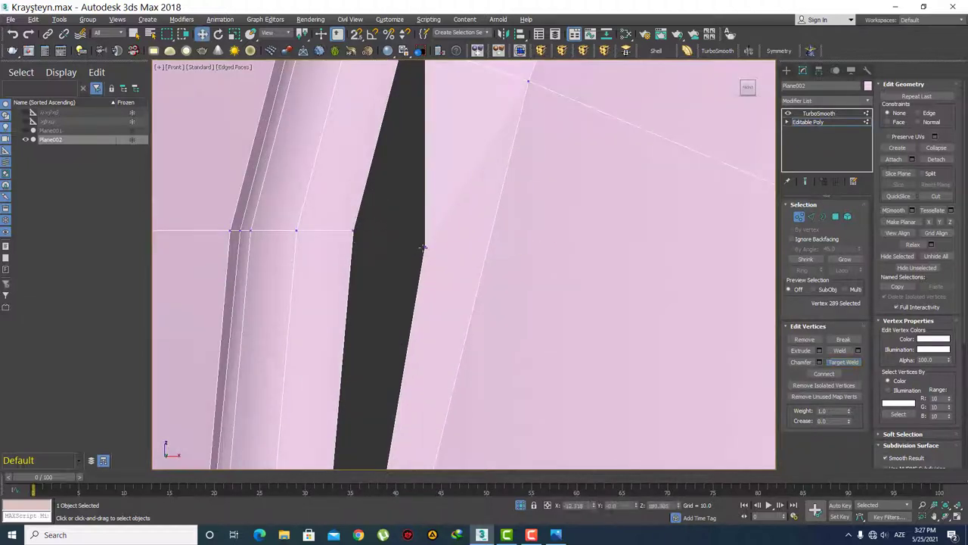
{"action": "left_click", "coordinate": [423, 243]}
{"action": "left_click", "coordinate": [840, 362]}
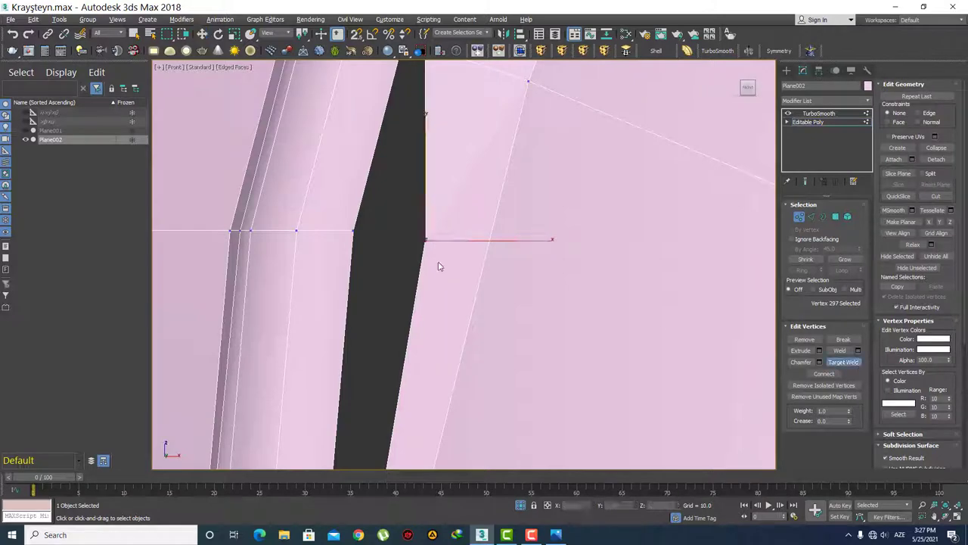
{"action": "left_click", "coordinate": [427, 241]}
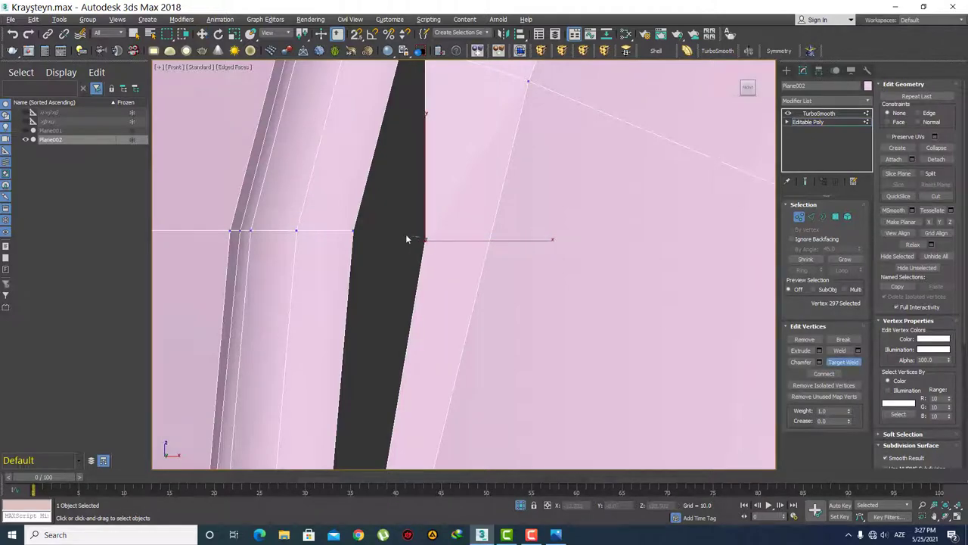
{"action": "left_click", "coordinate": [357, 234]}
{"action": "scroll", "coordinate": [391, 237], "scroll_direction": "down", "scroll_amount": 2}
{"action": "mouse_move", "coordinate": [411, 237]}
{"action": "middle_mouse_down", "text": "alt"}
{"action": "mouse_move", "coordinate": [390, 266]}
{"action": "mouse_move", "coordinate": [397, 246]}
{"action": "middle_mouse_up", "text": "alt"}
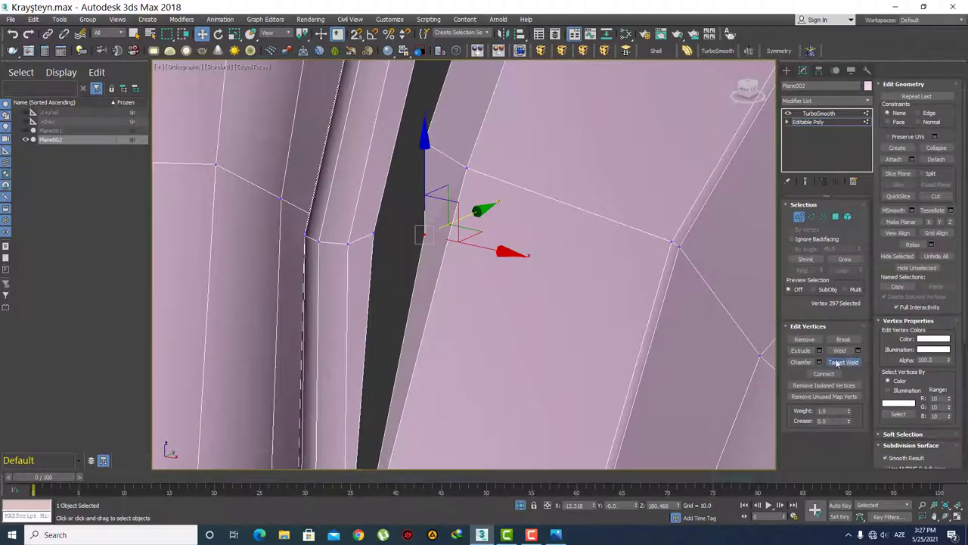
Step: Weld another vertex onto the sliver tip and shift it to close the dark sliver
{"action": "left_click", "coordinate": [837, 363]}
{"action": "left_click", "coordinate": [372, 234]}
{"action": "mouse_move", "coordinate": [372, 234]}
{"action": "middle_mouse_down", "text": "alt"}
{"action": "mouse_move", "coordinate": [426, 250]}
{"action": "mouse_move", "coordinate": [458, 221]}
{"action": "mouse_move", "coordinate": [412, 216]}
{"action": "mouse_move", "coordinate": [434, 190]}
{"action": "mouse_move", "coordinate": [432, 216]}
{"action": "mouse_move", "coordinate": [414, 218]}
{"action": "mouse_move", "coordinate": [446, 197]}
{"action": "mouse_move", "coordinate": [478, 197]}
{"action": "mouse_move", "coordinate": [464, 92]}
{"action": "mouse_move", "coordinate": [479, 166]}
{"action": "mouse_move", "coordinate": [501, 202]}
{"action": "middle_mouse_up", "text": "alt"}
{"action": "scroll", "coordinate": [424, 219], "scroll_direction": "up", "scroll_amount": 3}
{"action": "left_click", "coordinate": [415, 195]}
{"action": "key", "text": "w"}
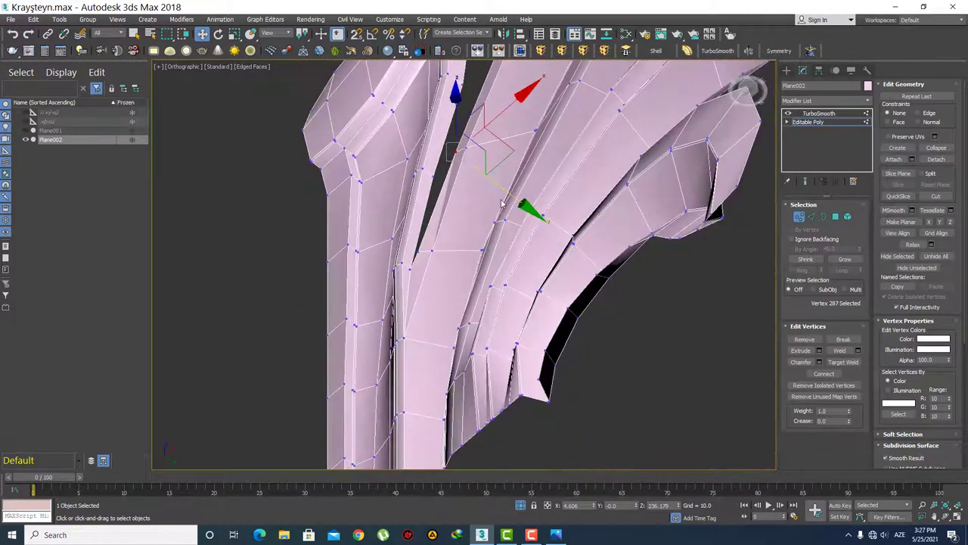
{"action": "left_click_drag", "start_coordinate": [504, 192], "coordinate": [498, 188]}
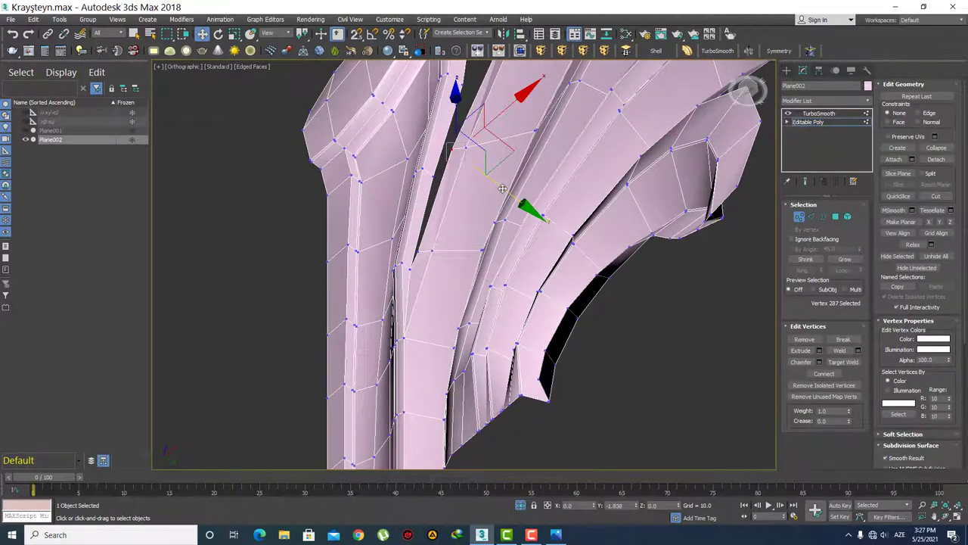
{"action": "scroll", "coordinate": [501, 189], "scroll_direction": "down", "scroll_amount": 2}
{"action": "mouse_move", "coordinate": [501, 188]}
{"action": "middle_mouse_down", "text": "alt"}
{"action": "mouse_move", "coordinate": [515, 192]}
{"action": "mouse_move", "coordinate": [499, 204]}
{"action": "mouse_move", "coordinate": [512, 140]}
{"action": "mouse_move", "coordinate": [509, 241]}
{"action": "mouse_move", "coordinate": [567, 283]}
{"action": "middle_mouse_up", "text": "alt"}
Step: Select the two fold edge loops on the middle lobe and shift them along Y
{"action": "scroll", "coordinate": [521, 242], "scroll_direction": "up", "scroll_amount": 3}
{"action": "scroll", "coordinate": [530, 250], "scroll_direction": "up", "scroll_amount": 3}
{"action": "key", "text": "2"}
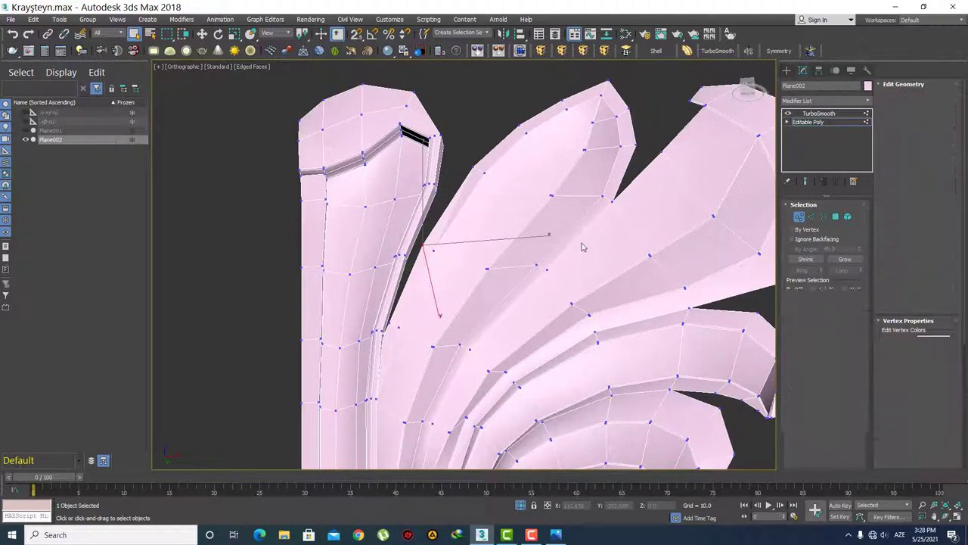
{"action": "left_click", "coordinate": [575, 224]}
{"action": "double_click", "coordinate": [575, 224]}
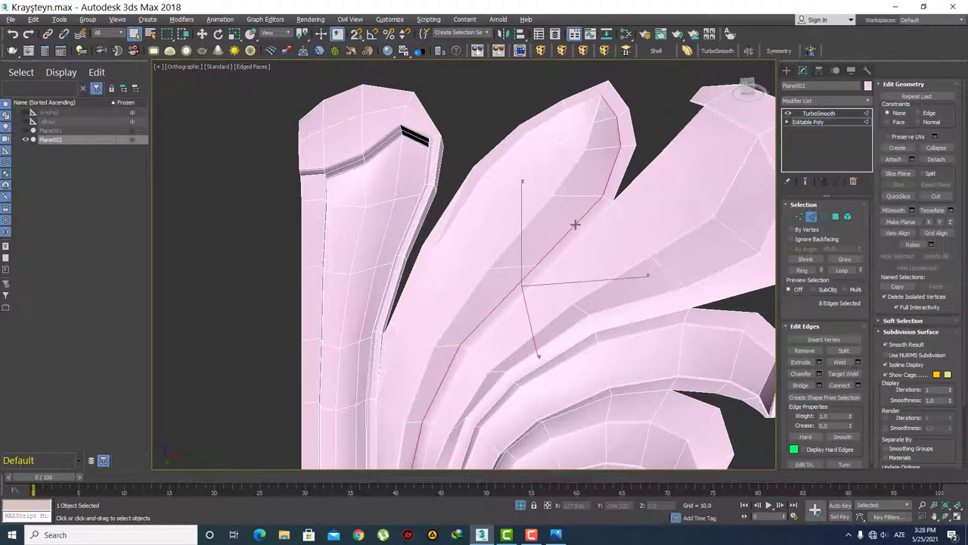
{"action": "double_click", "coordinate": [547, 122], "text": "ctrl"}
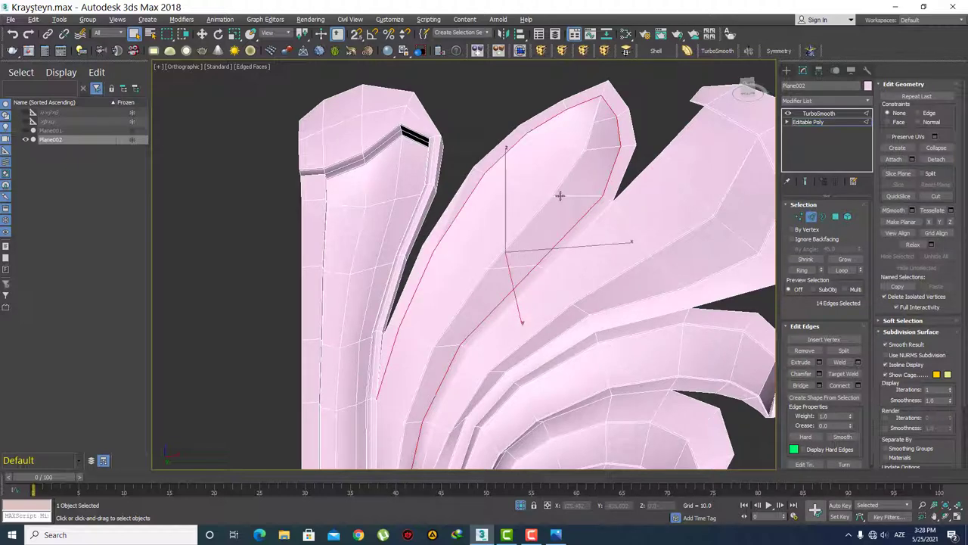
{"action": "key", "text": "w"}
{"action": "middle_click_drag", "start_coordinate": [558, 213], "coordinate": [543, 179], "text": "alt"}
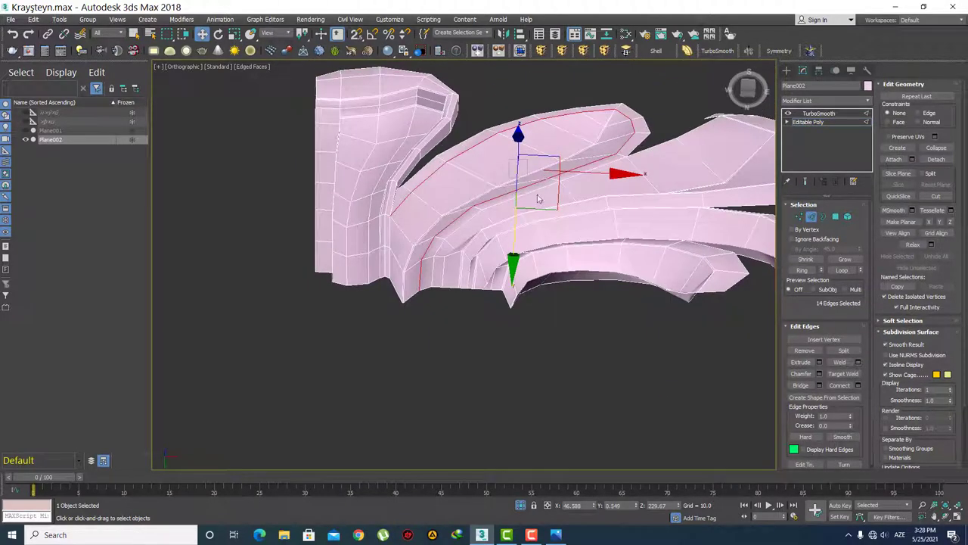
{"action": "left_click_drag", "start_coordinate": [516, 224], "coordinate": [500, 224]}
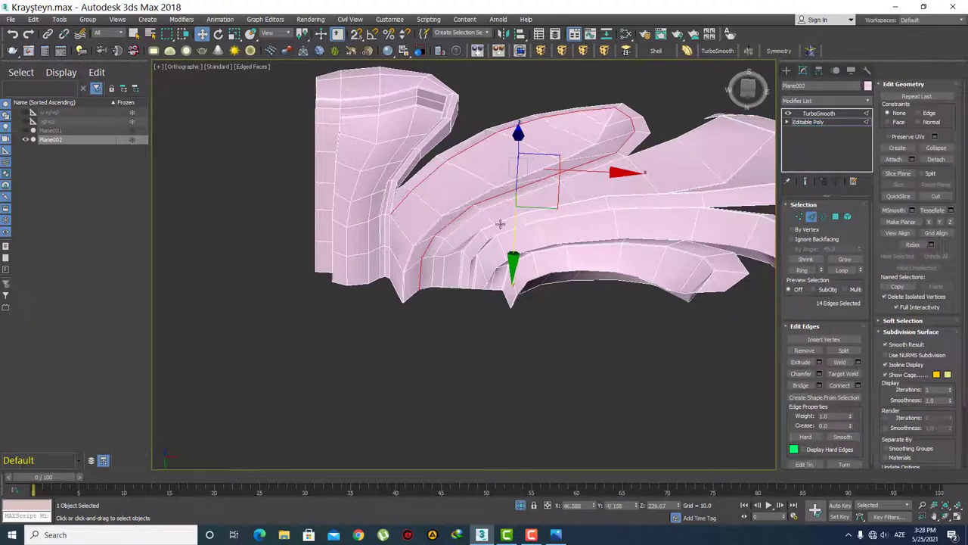
Step: Drop the left and lower-left end edges, then raise the remaining fold edges upward
{"action": "left_click", "coordinate": [397, 217], "text": "alt"}
{"action": "left_click", "coordinate": [409, 279], "text": "alt"}
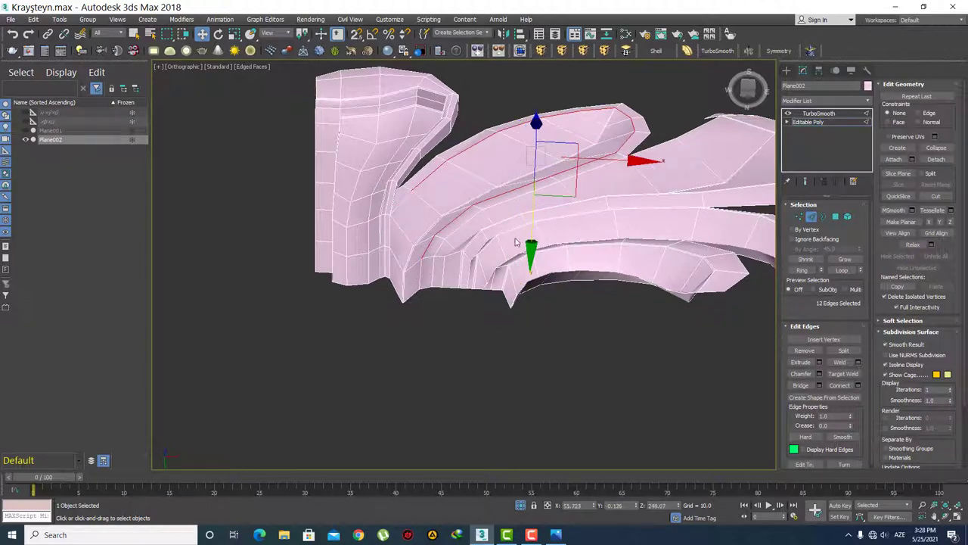
{"action": "left_click_drag", "start_coordinate": [534, 230], "coordinate": [533, 222]}
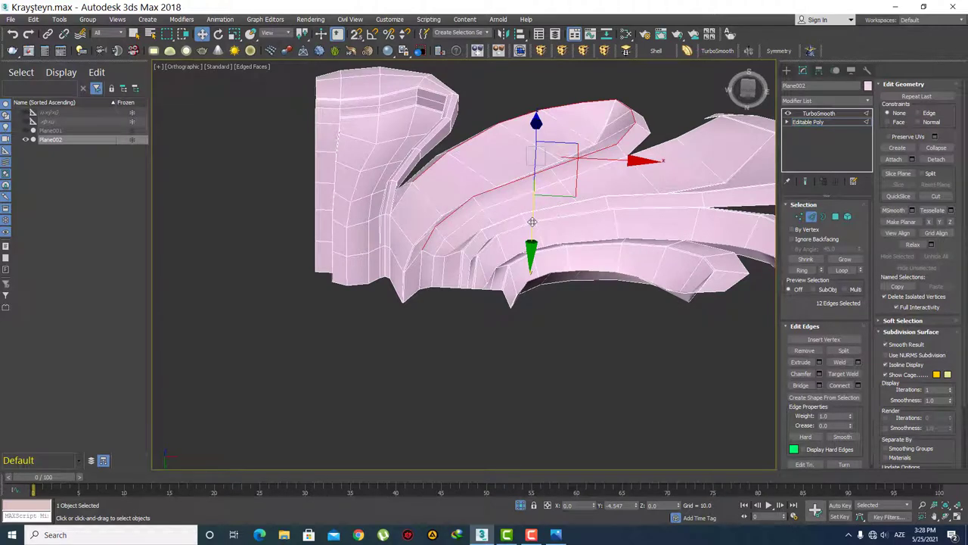
{"action": "mouse_move", "coordinate": [532, 222]}
{"action": "middle_mouse_down", "text": "alt"}
{"action": "mouse_move", "coordinate": [499, 219]}
{"action": "mouse_move", "coordinate": [484, 276]}
{"action": "mouse_move", "coordinate": [462, 240]}
{"action": "middle_mouse_up", "text": "alt"}
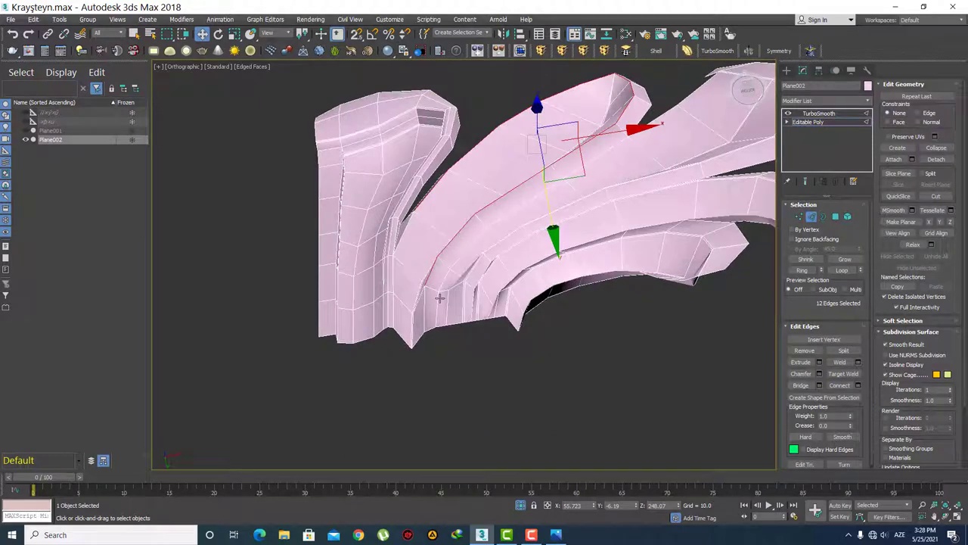
{"action": "mouse_move", "coordinate": [555, 231]}
{"action": "middle_mouse_down", "text": "alt"}
{"action": "mouse_move", "coordinate": [449, 277]}
{"action": "mouse_move", "coordinate": [476, 264]}
{"action": "middle_mouse_up", "text": "alt"}
{"action": "scroll", "coordinate": [463, 347], "scroll_direction": "up", "scroll_amount": 4}
Step: Select a vertex near the base of the folds, then return to the edge selection
{"action": "key", "text": "1"}
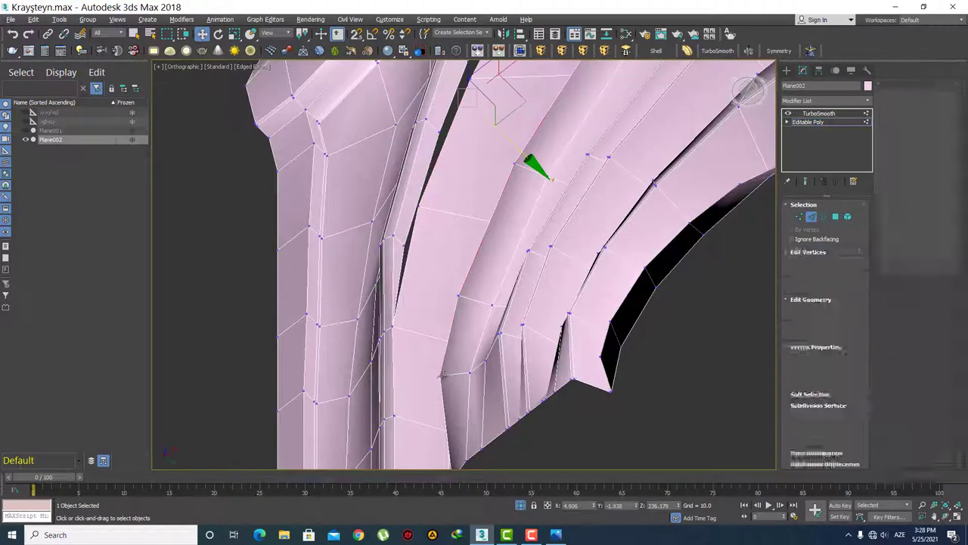
{"action": "left_click", "coordinate": [470, 372]}
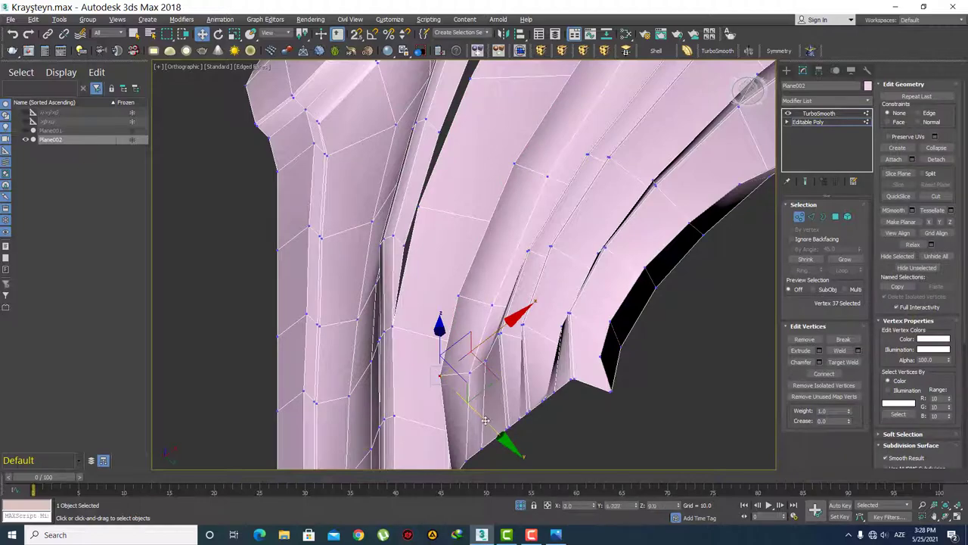
{"action": "mouse_move", "coordinate": [488, 419]}
{"action": "middle_mouse_down", "text": "alt"}
{"action": "mouse_move", "coordinate": [576, 361]}
{"action": "mouse_move", "coordinate": [461, 421]}
{"action": "mouse_move", "coordinate": [446, 386]}
{"action": "mouse_move", "coordinate": [533, 191]}
{"action": "middle_mouse_up", "text": "alt"}
{"action": "scroll", "coordinate": [491, 273], "scroll_direction": "down", "scroll_amount": 5}
{"action": "scroll", "coordinate": [530, 203], "scroll_direction": "up", "scroll_amount": 3}
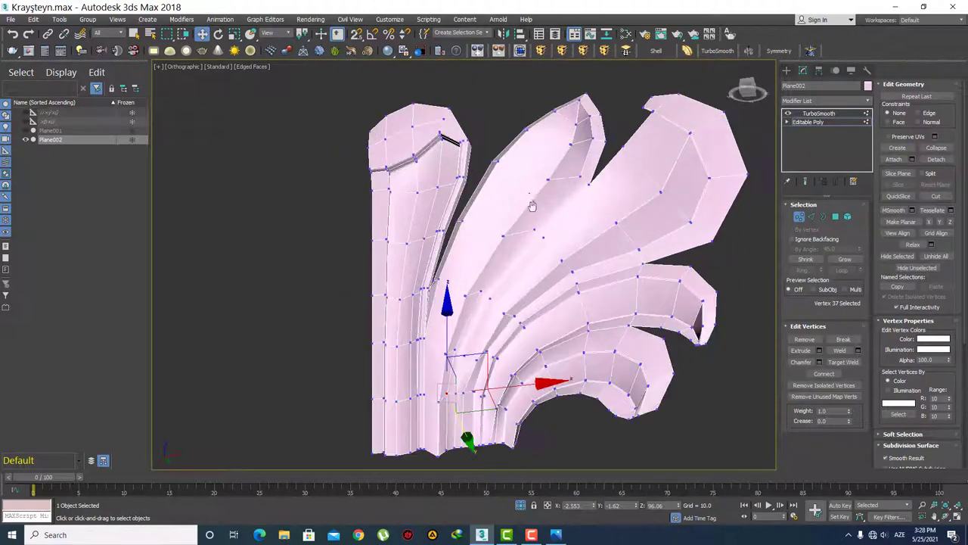
{"action": "scroll", "coordinate": [530, 203], "scroll_direction": "up", "scroll_amount": 4}
{"action": "mouse_move", "coordinate": [542, 266]}
{"action": "middle_mouse_down", "text": "alt"}
{"action": "mouse_move", "coordinate": [535, 283]}
{"action": "mouse_move", "coordinate": [544, 222]}
{"action": "mouse_move", "coordinate": [497, 205]}
{"action": "mouse_move", "coordinate": [469, 264]}
{"action": "mouse_move", "coordinate": [542, 321]}
{"action": "middle_mouse_up", "text": "alt"}
{"action": "key", "text": "2"}
{"action": "key", "text": "q"}
Step: Chamfer the selected fold edges with an amount of 0.15
{"action": "left_click", "coordinate": [818, 374]}
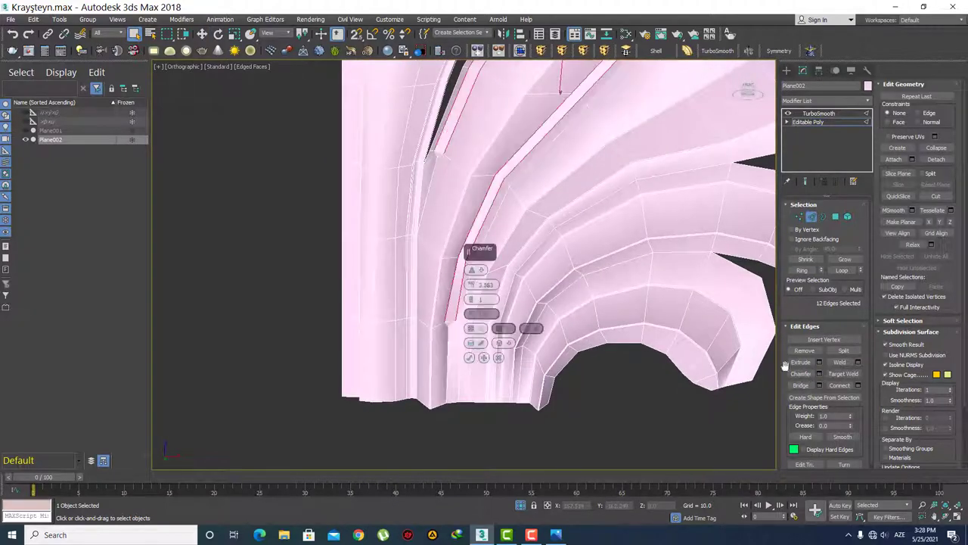
{"action": "double_click", "coordinate": [492, 284]}
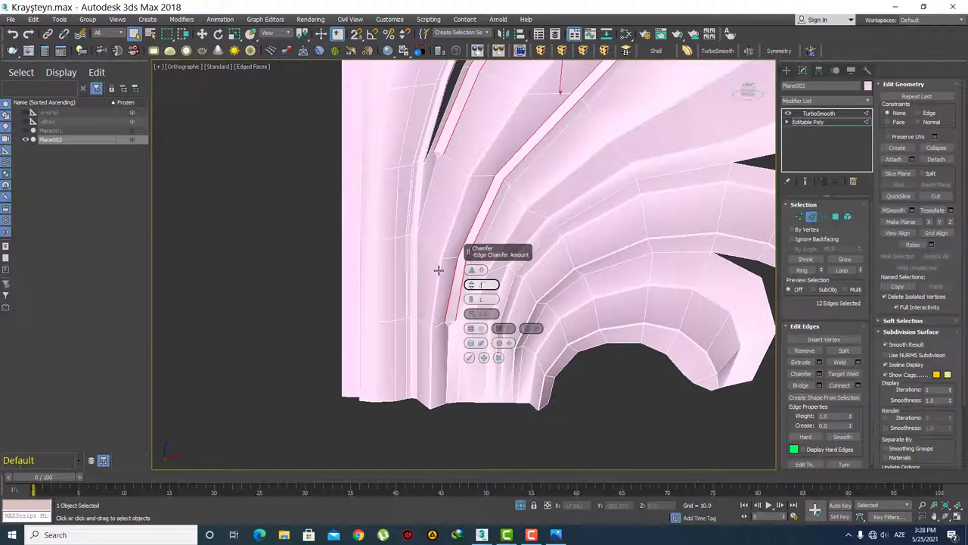
{"action": "type", "text": "0.1"}
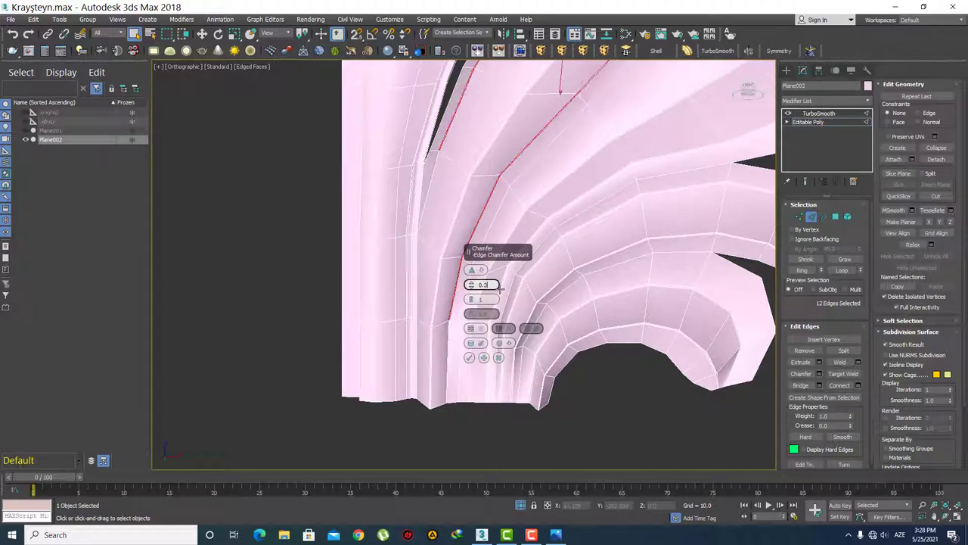
{"action": "type", "text": "5"}
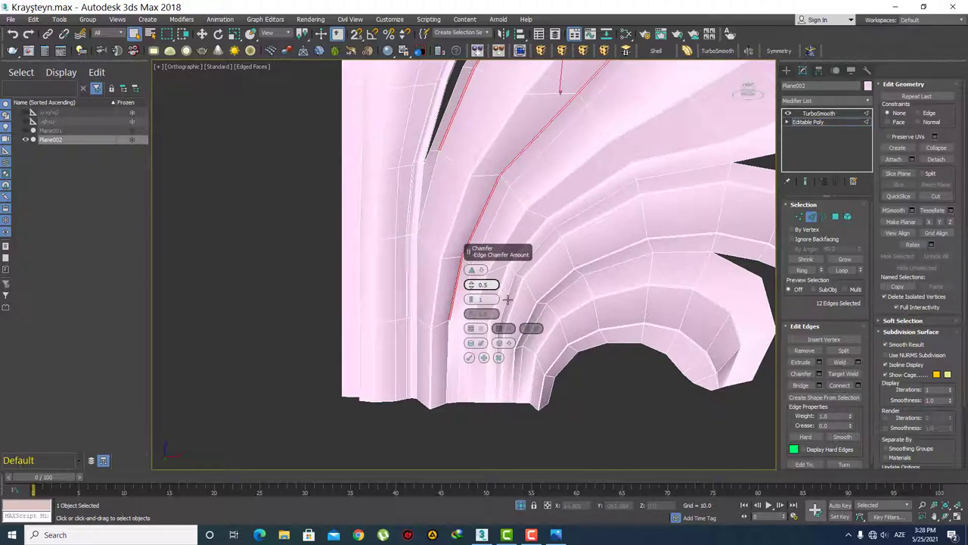
{"action": "left_click", "coordinate": [469, 357]}
{"action": "scroll", "coordinate": [469, 317], "scroll_direction": "up", "scroll_amount": 2}
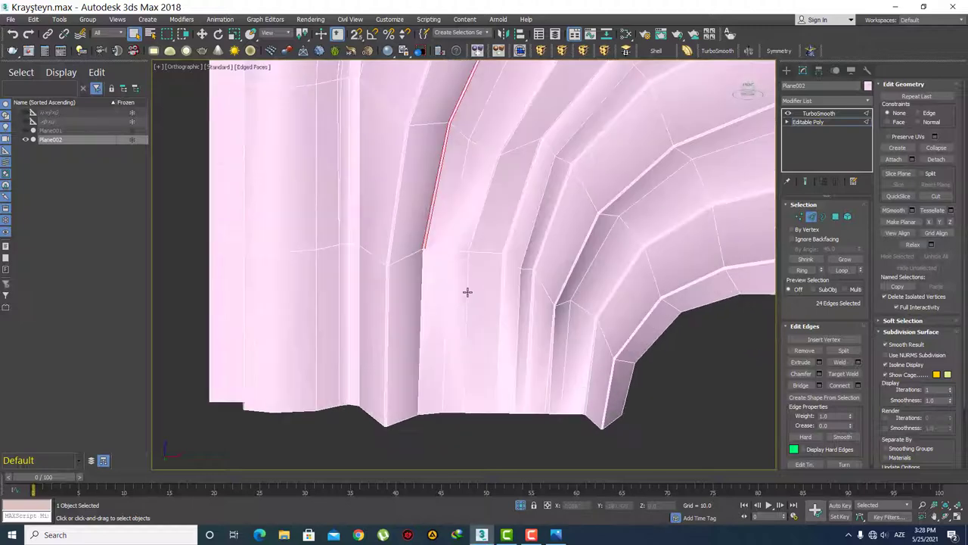
{"action": "key", "text": "f"}
{"action": "scroll", "coordinate": [454, 309], "scroll_direction": "down", "scroll_amount": 1}
{"action": "scroll", "coordinate": [427, 325], "scroll_direction": "up", "scroll_amount": 3}
Step: Target Weld the stray top vertex onto the vertex at the bottom
{"action": "key", "text": "1"}
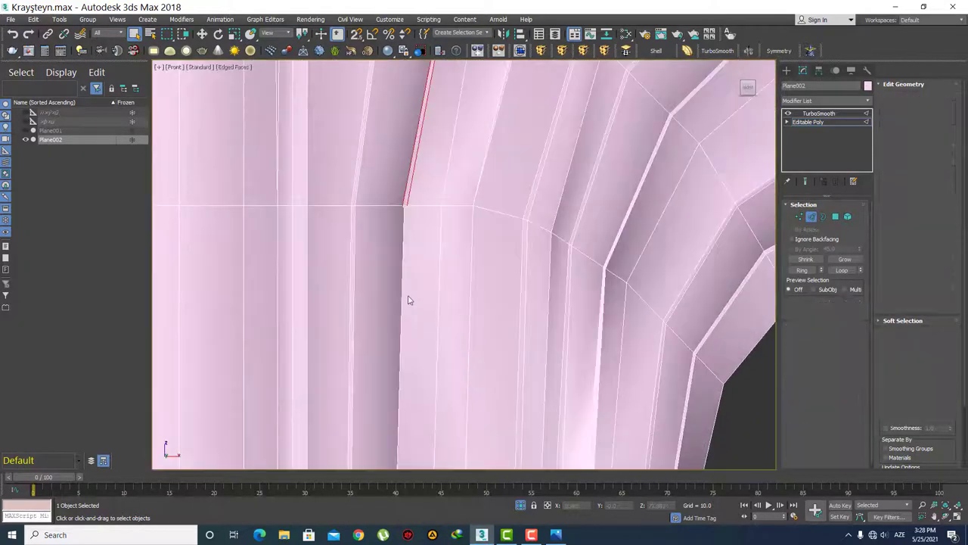
{"action": "scroll", "coordinate": [432, 207], "scroll_direction": "up", "scroll_amount": 1}
{"action": "scroll", "coordinate": [429, 136], "scroll_direction": "up", "scroll_amount": 1}
{"action": "left_click", "coordinate": [427, 117]}
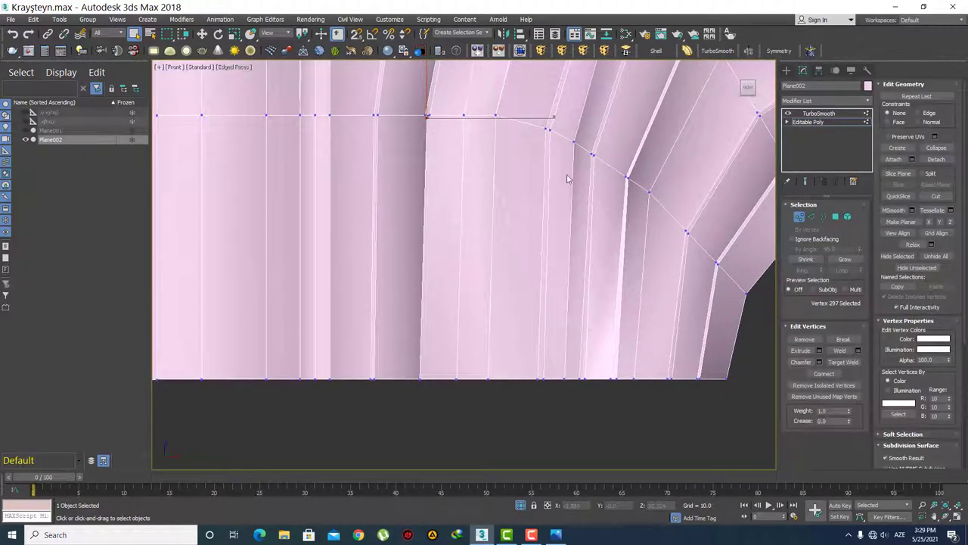
{"action": "left_click", "coordinate": [842, 362]}
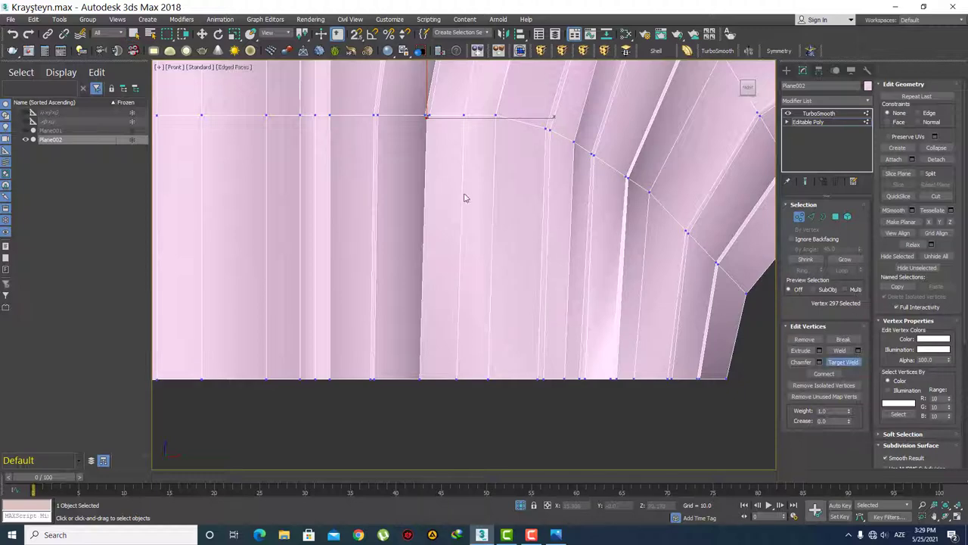
{"action": "left_click", "coordinate": [421, 377]}
{"action": "scroll", "coordinate": [443, 220], "scroll_direction": "down", "scroll_amount": 2}
{"action": "scroll", "coordinate": [456, 218], "scroll_direction": "up", "scroll_amount": 3}
Step: Orbit around the leaf to inspect the welded area, ending on a front-on view
{"action": "middle_click_drag", "start_coordinate": [456, 218], "coordinate": [444, 211], "text": "alt"}
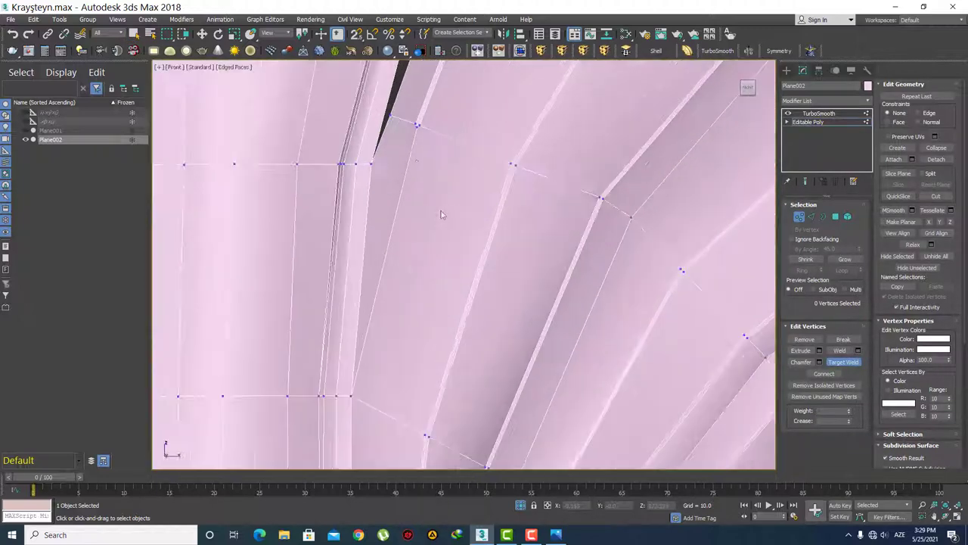
{"action": "mouse_move", "coordinate": [424, 178]}
{"action": "middle_mouse_down", "text": "alt"}
{"action": "mouse_move", "coordinate": [402, 188]}
{"action": "mouse_move", "coordinate": [437, 143]}
{"action": "middle_mouse_up", "text": "alt"}
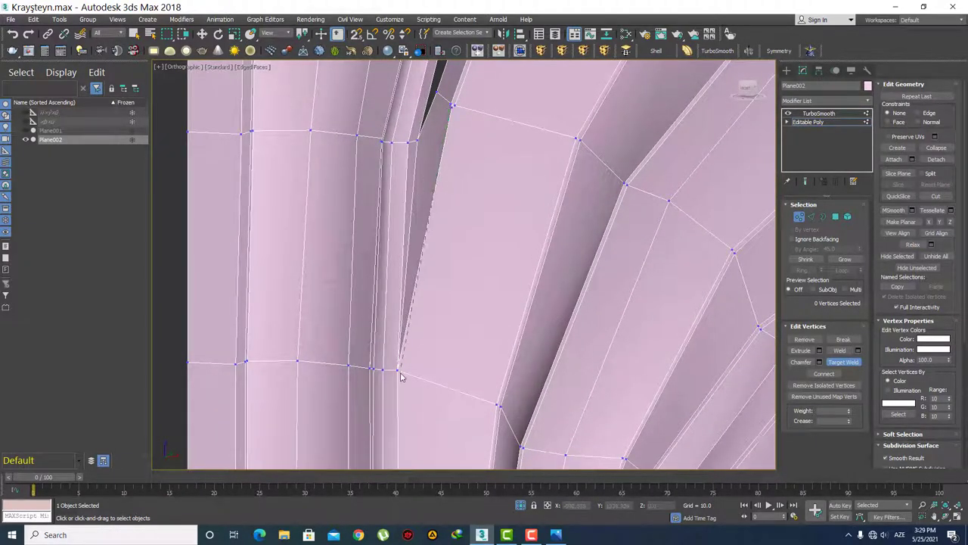
{"action": "scroll", "coordinate": [396, 370], "scroll_direction": "down", "scroll_amount": 5}
{"action": "scroll", "coordinate": [396, 370], "scroll_direction": "down", "scroll_amount": 3}
{"action": "scroll", "coordinate": [512, 305], "scroll_direction": "up", "scroll_amount": 3}
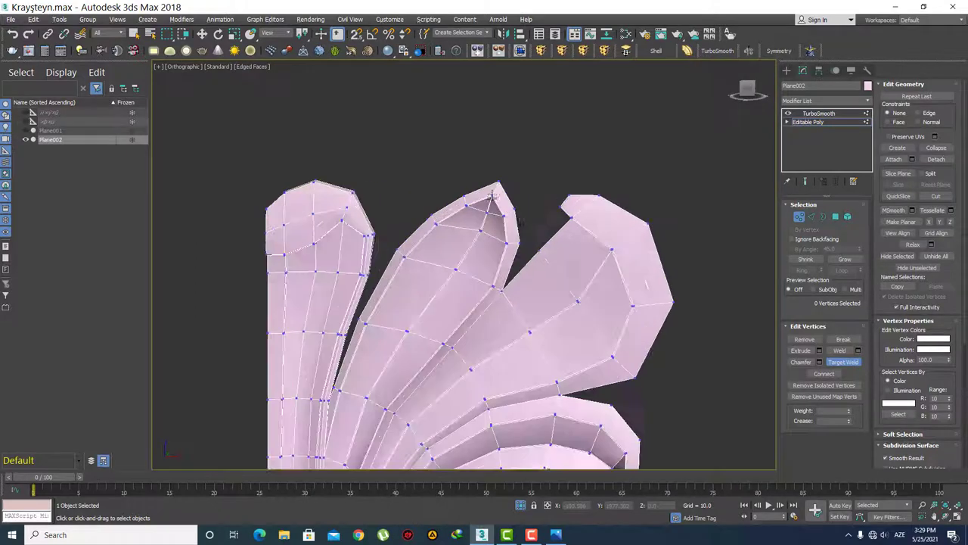
{"action": "scroll", "coordinate": [512, 306], "scroll_direction": "up", "scroll_amount": 4}
{"action": "scroll", "coordinate": [512, 306], "scroll_direction": "down", "scroll_amount": 5}
{"action": "middle_click_drag", "start_coordinate": [512, 306], "coordinate": [507, 210], "text": "alt"}
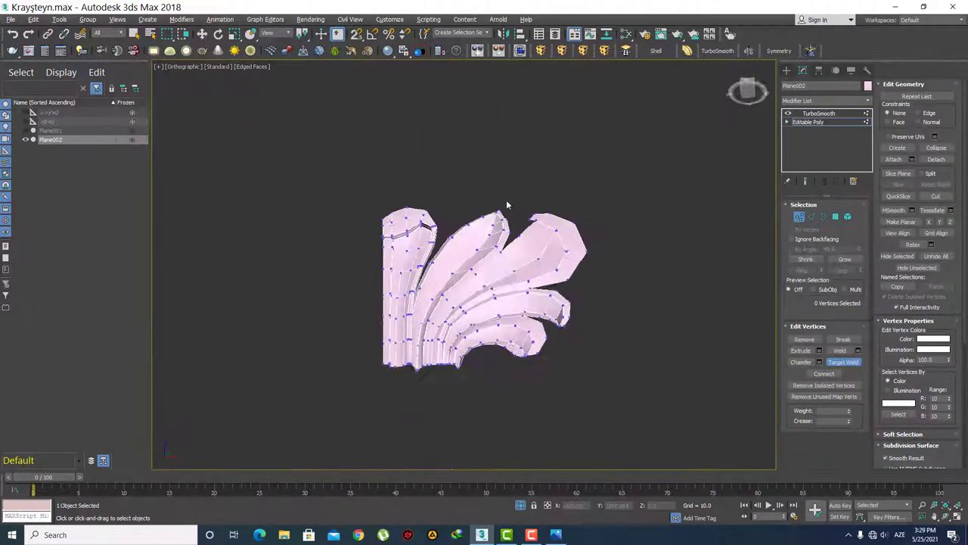
{"action": "scroll", "coordinate": [478, 294], "scroll_direction": "up", "scroll_amount": 5}
{"action": "scroll", "coordinate": [478, 293], "scroll_direction": "down", "scroll_amount": 5}
{"action": "middle_click_drag", "start_coordinate": [478, 294], "coordinate": [582, 260], "text": "alt"}
Step: View the smoothed leaf shaded without edges, then return to the Editable Poly cage with wireframe on
{"action": "scroll", "coordinate": [582, 260], "scroll_direction": "up", "scroll_amount": 4}
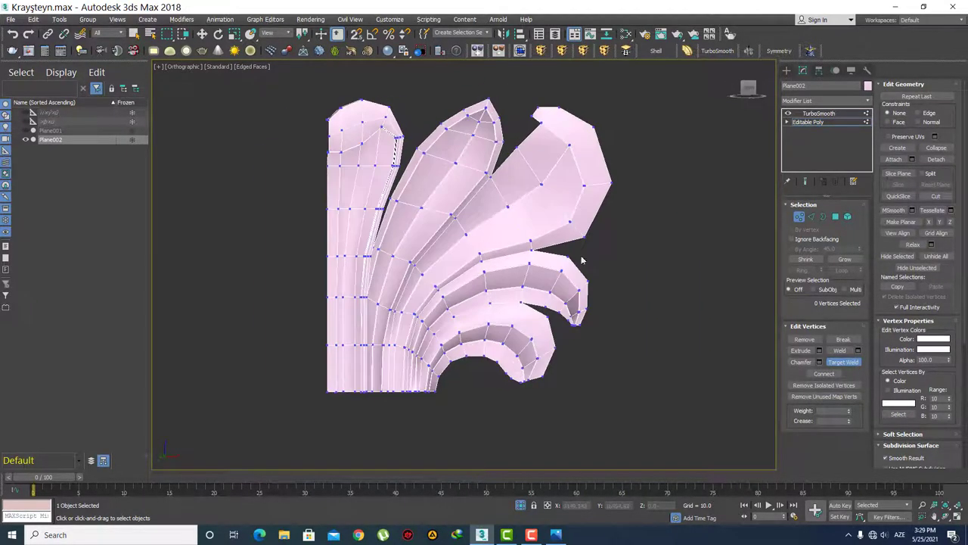
{"action": "left_click", "coordinate": [785, 72]}
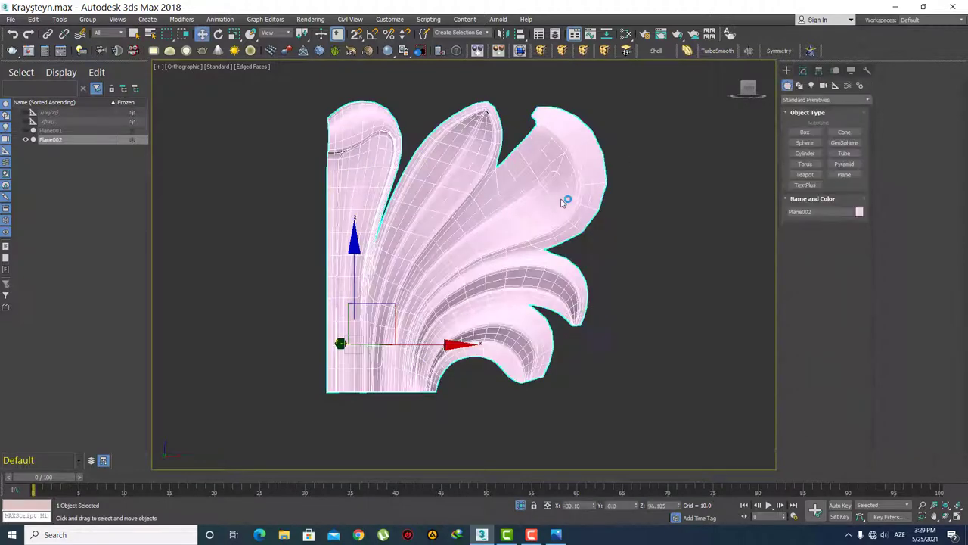
{"action": "key", "text": "q"}
{"action": "key", "text": "F4"}
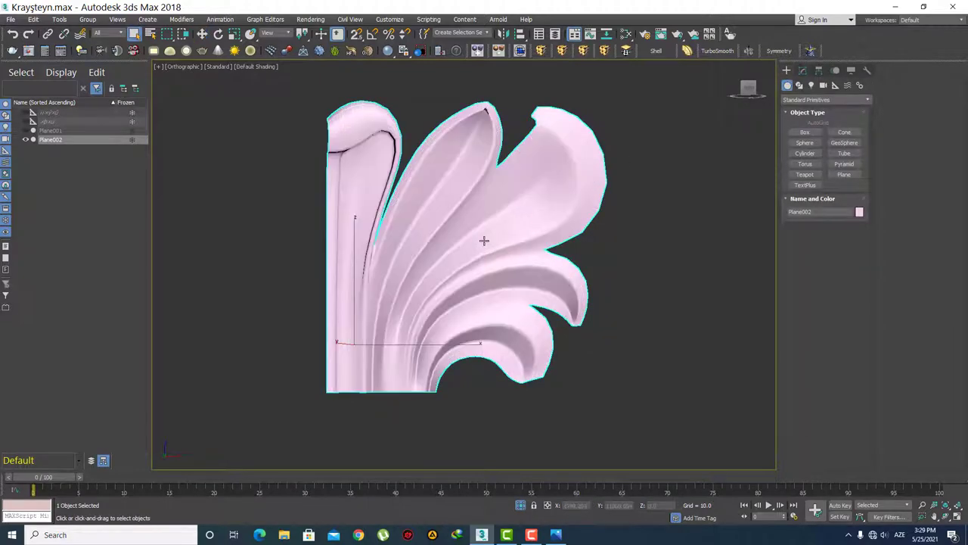
{"action": "mouse_move", "coordinate": [495, 255]}
{"action": "middle_mouse_down", "text": "alt"}
{"action": "mouse_move", "coordinate": [486, 227]}
{"action": "mouse_move", "coordinate": [468, 308]}
{"action": "mouse_move", "coordinate": [487, 320]}
{"action": "mouse_move", "coordinate": [474, 253]}
{"action": "middle_mouse_up", "text": "alt"}
{"action": "left_click", "coordinate": [819, 70]}
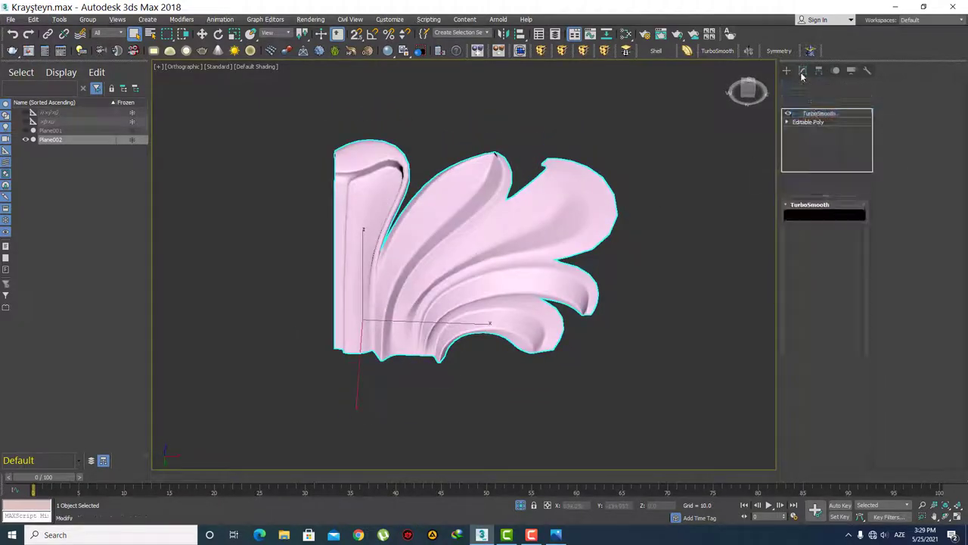
{"action": "left_click", "coordinate": [808, 122]}
{"action": "scroll", "coordinate": [480, 242], "scroll_direction": "up", "scroll_amount": 5}
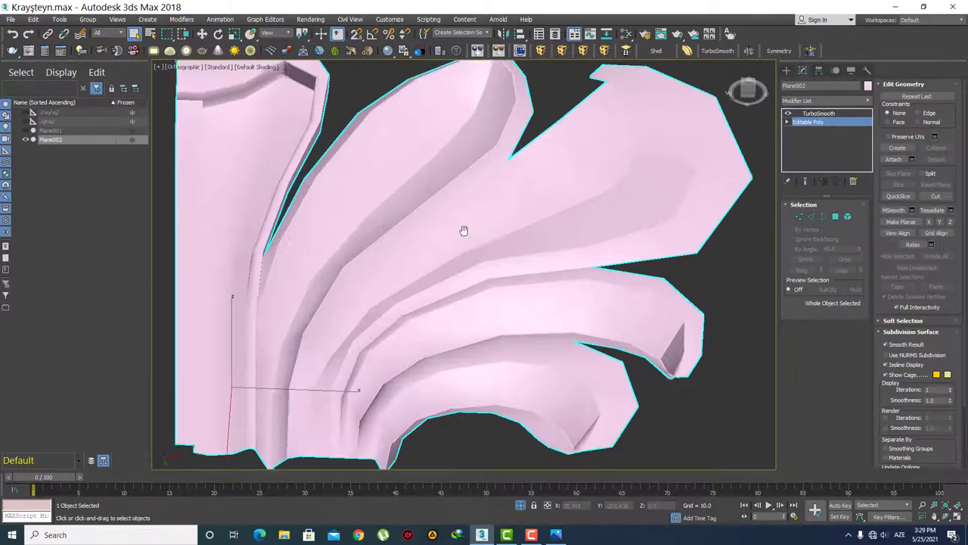
{"action": "key", "text": "F4"}
Step: Select the middle lobe's fold loop and slide its vertices slightly along Y
{"action": "key", "text": "2"}
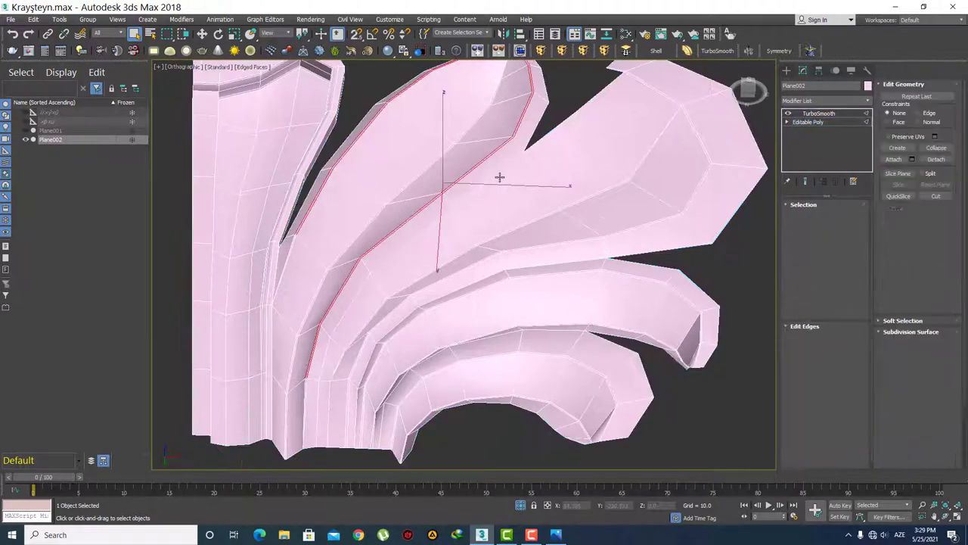
{"action": "left_click", "coordinate": [496, 177]}
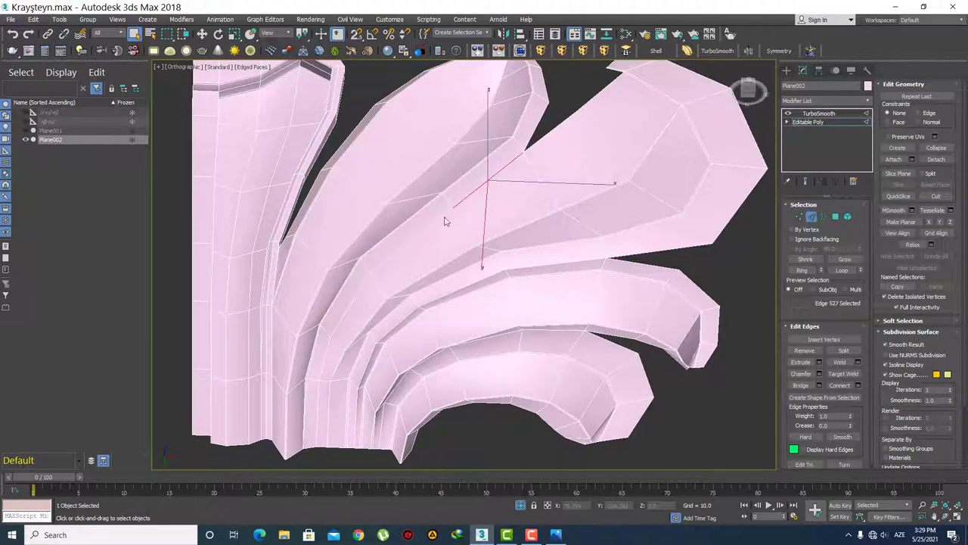
{"action": "double_click", "coordinate": [359, 297]}
{"action": "key", "text": "w"}
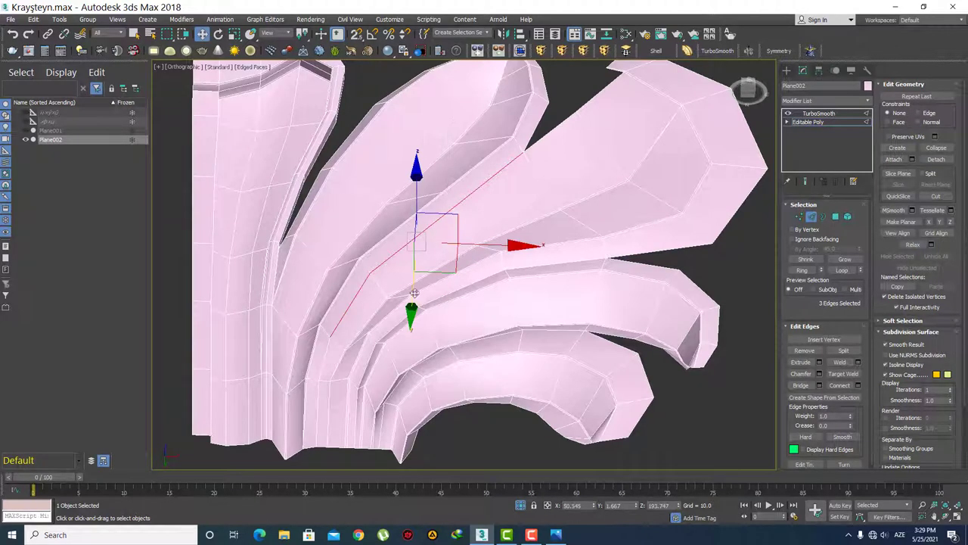
{"action": "mouse_move", "coordinate": [414, 293]}
{"action": "middle_mouse_down", "text": "alt"}
{"action": "mouse_move", "coordinate": [469, 307]}
{"action": "mouse_move", "coordinate": [497, 329]}
{"action": "mouse_move", "coordinate": [406, 363]}
{"action": "middle_mouse_up", "text": "alt"}
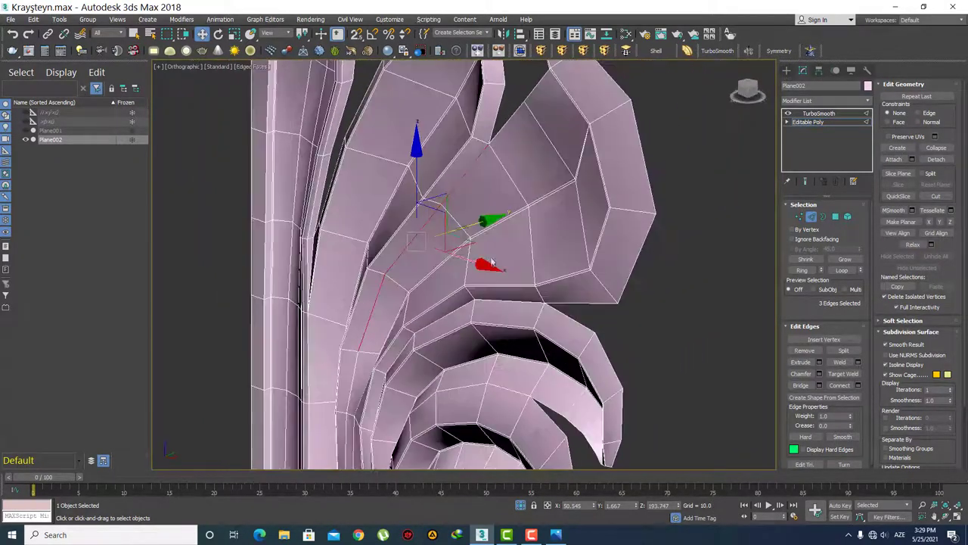
{"action": "mouse_move", "coordinate": [481, 224]}
{"action": "middle_mouse_down", "text": "alt"}
{"action": "mouse_move", "coordinate": [524, 231]}
{"action": "mouse_move", "coordinate": [562, 180]}
{"action": "middle_mouse_up", "text": "alt"}
{"action": "scroll", "coordinate": [524, 231], "scroll_direction": "down", "scroll_amount": 3}
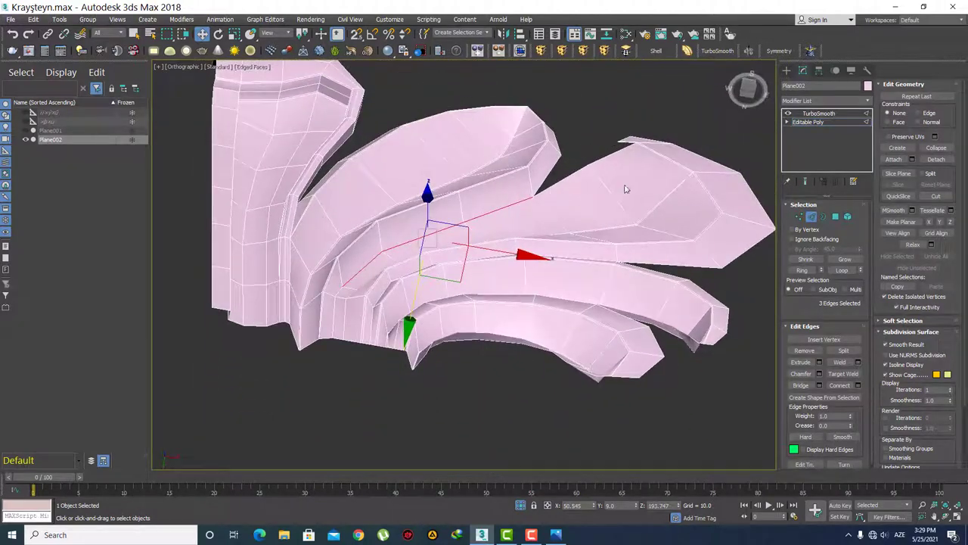
{"action": "key", "text": "1"}
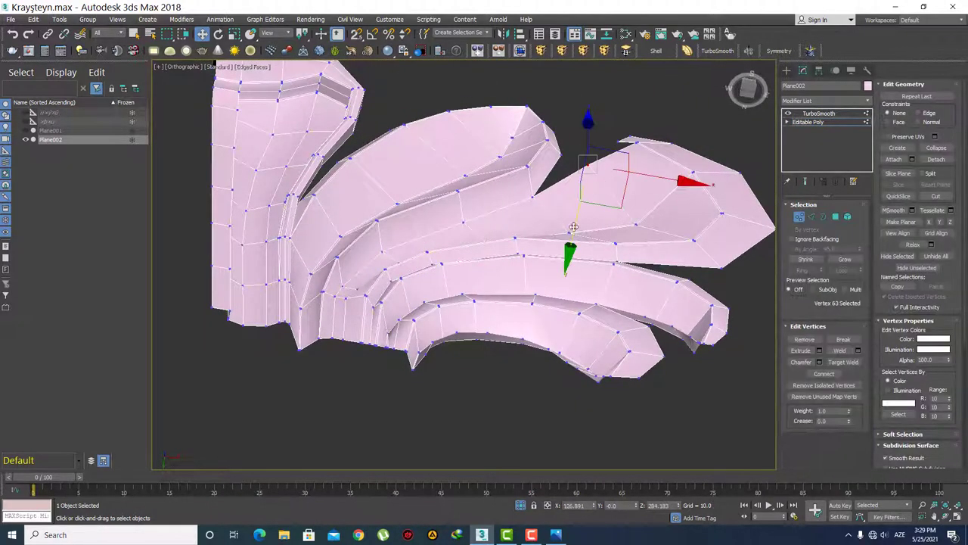
{"action": "left_click_drag", "start_coordinate": [574, 227], "coordinate": [570, 238]}
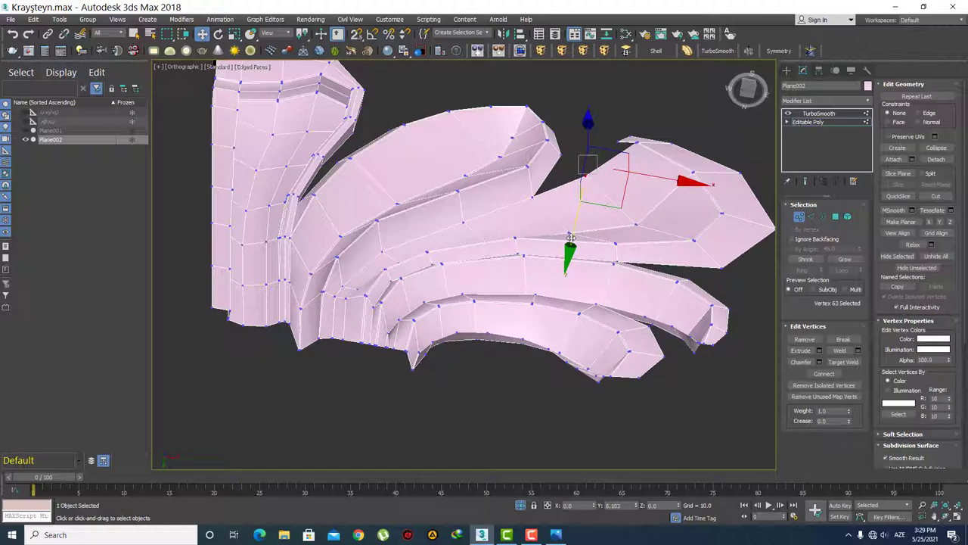
{"action": "mouse_move", "coordinate": [569, 229]}
{"action": "middle_mouse_down", "text": "alt"}
{"action": "mouse_move", "coordinate": [616, 321]}
{"action": "mouse_move", "coordinate": [578, 274]}
{"action": "mouse_move", "coordinate": [596, 248]}
{"action": "mouse_move", "coordinate": [573, 212]}
{"action": "mouse_move", "coordinate": [612, 242]}
{"action": "middle_mouse_up", "text": "alt"}
{"action": "scroll", "coordinate": [579, 274], "scroll_direction": "down", "scroll_amount": 5}
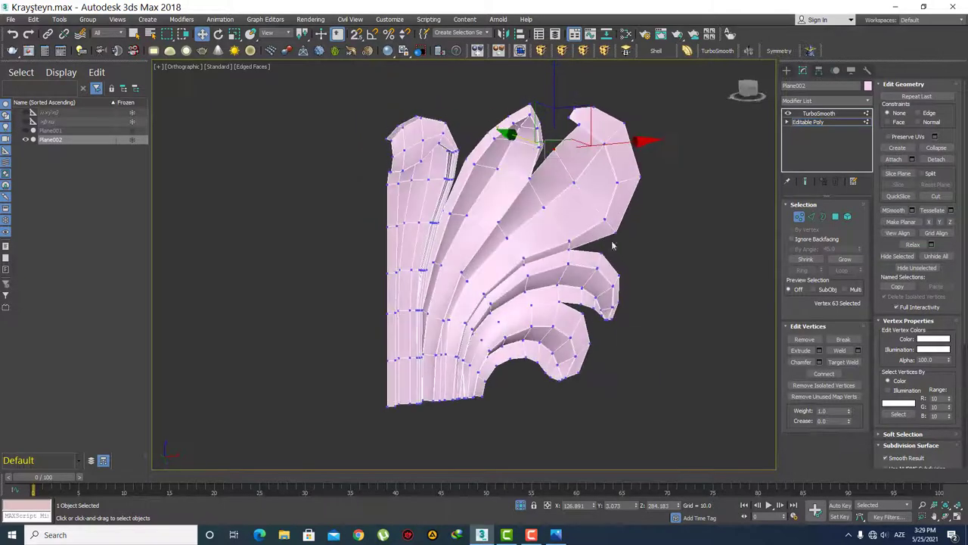
Step: Exit sub-object editing and orbit the TurboSmooth result at 1 iteration with edges shown
{"action": "left_click", "coordinate": [787, 70]}
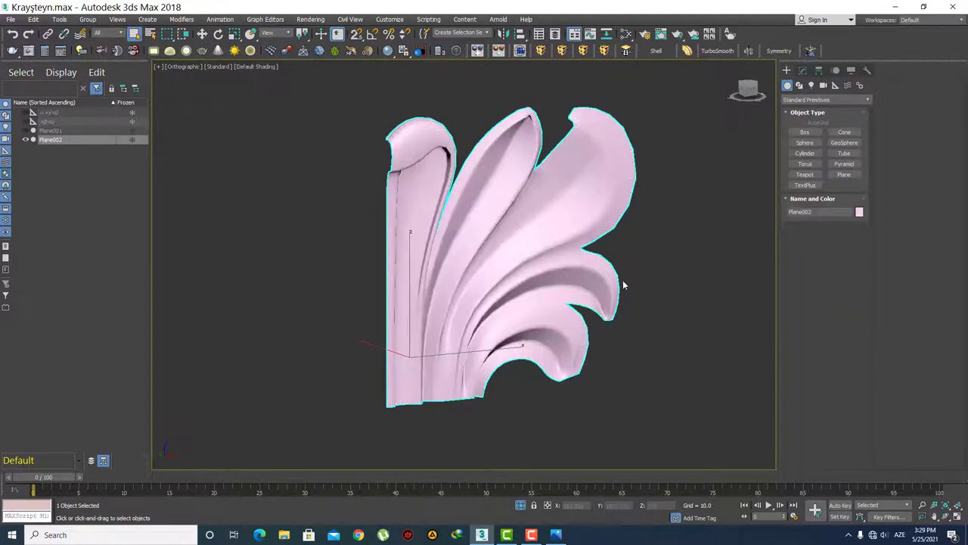
{"action": "mouse_move", "coordinate": [624, 286]}
{"action": "middle_mouse_down", "text": "alt"}
{"action": "mouse_move", "coordinate": [597, 250]}
{"action": "mouse_move", "coordinate": [530, 232]}
{"action": "middle_mouse_up", "text": "alt"}
{"action": "scroll", "coordinate": [531, 229], "scroll_direction": "up", "scroll_amount": 3}
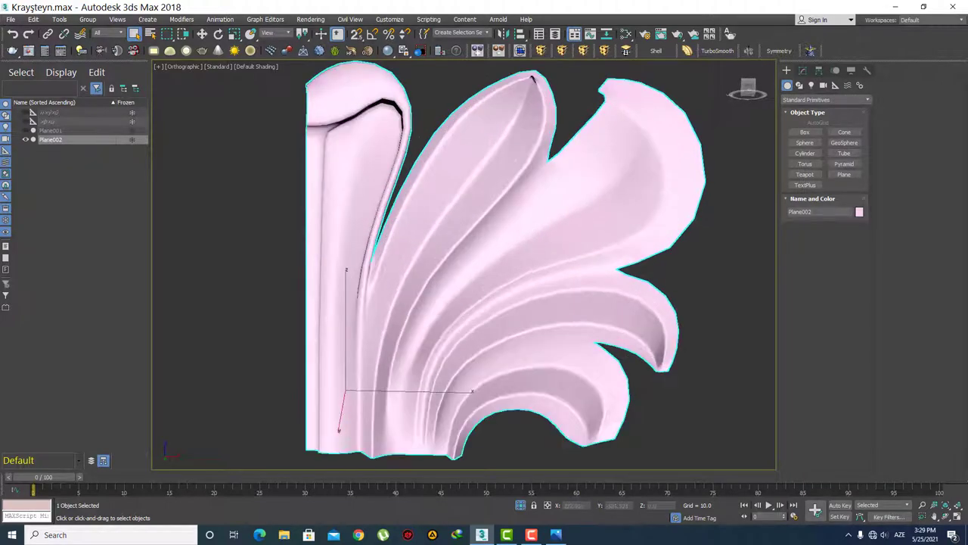
{"action": "mouse_move", "coordinate": [656, 202]}
{"action": "middle_mouse_down", "text": "alt"}
{"action": "mouse_move", "coordinate": [623, 199]}
{"action": "mouse_move", "coordinate": [583, 225]}
{"action": "mouse_move", "coordinate": [571, 219]}
{"action": "middle_mouse_up", "text": "alt"}
{"action": "key", "text": "F4"}
Step: In Editable Poly vertex mode, select the vertices where the middle lobes meet
{"action": "left_click", "coordinate": [803, 70]}
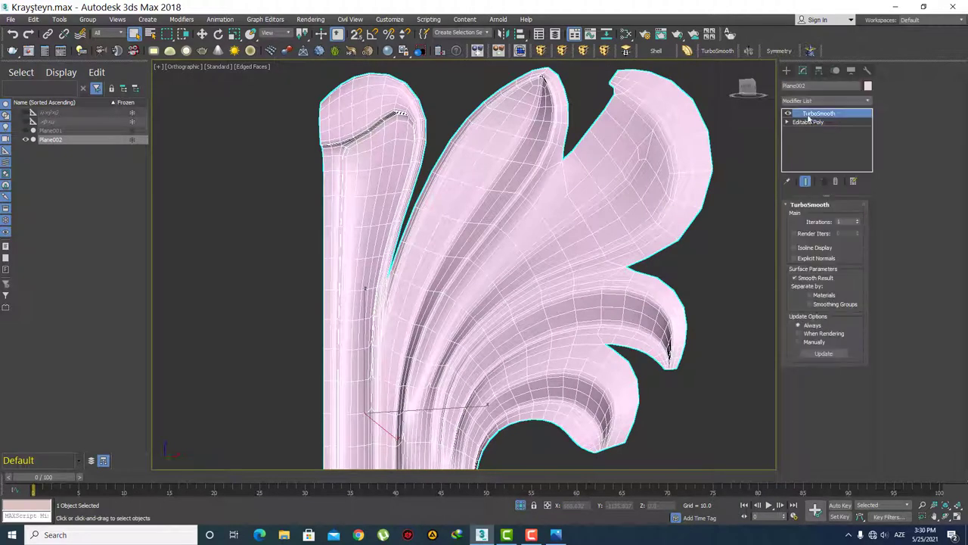
{"action": "left_click", "coordinate": [811, 123]}
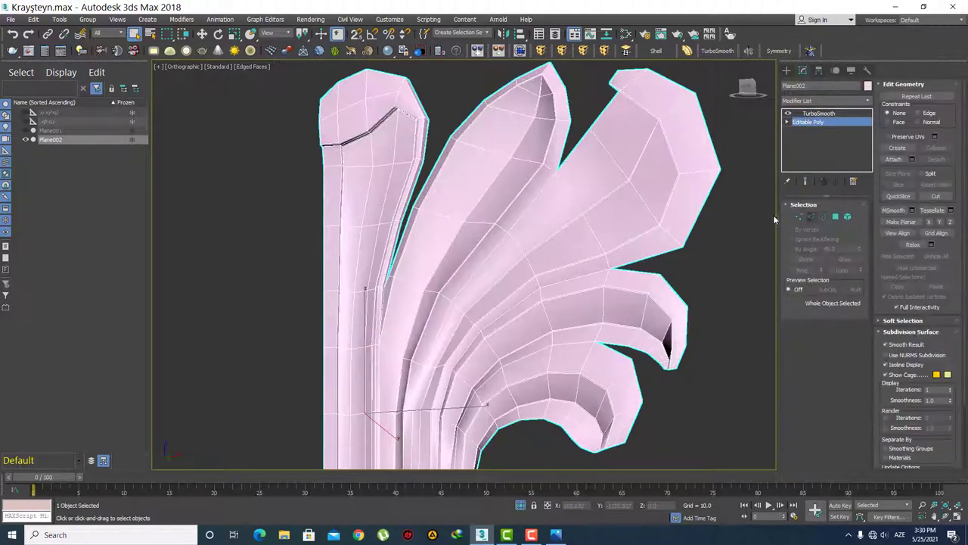
{"action": "scroll", "coordinate": [531, 239], "scroll_direction": "up", "scroll_amount": 3}
{"action": "key", "text": "1"}
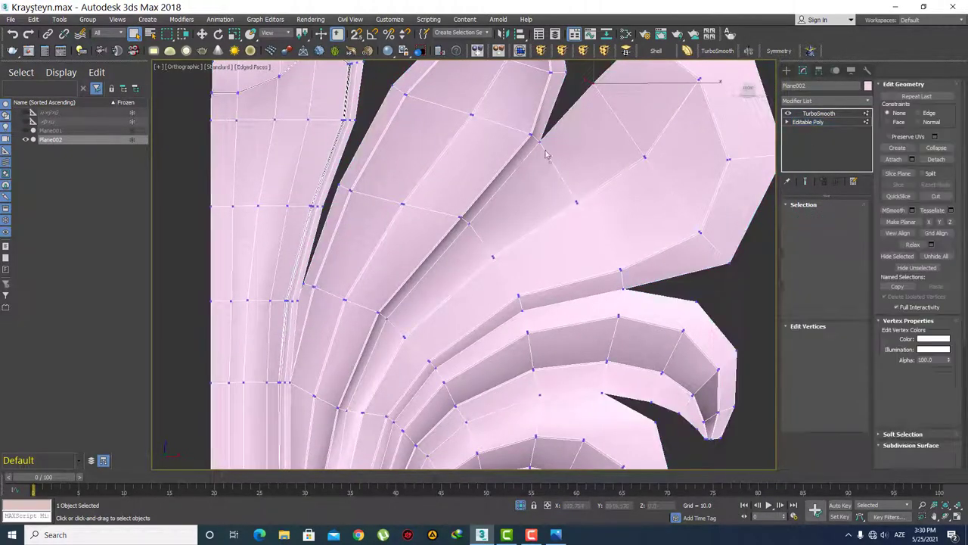
{"action": "left_click_drag", "start_coordinate": [497, 238], "coordinate": [465, 219], "text": "ctrl"}
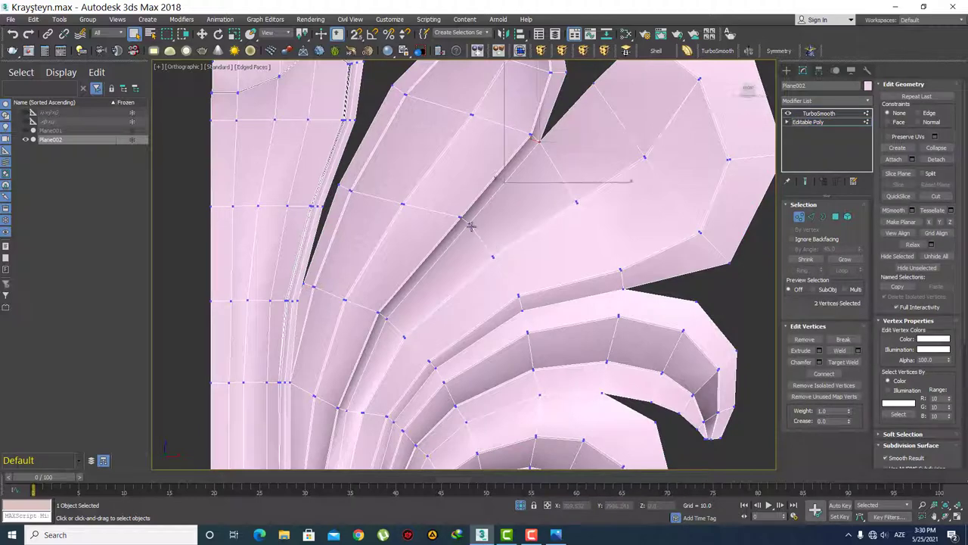
{"action": "scroll", "coordinate": [473, 227], "scroll_direction": "up", "scroll_amount": 1}
{"action": "scroll", "coordinate": [482, 210], "scroll_direction": "up", "scroll_amount": 2}
{"action": "scroll", "coordinate": [499, 190], "scroll_direction": "up", "scroll_amount": 2}
{"action": "scroll", "coordinate": [499, 189], "scroll_direction": "down", "scroll_amount": 3}
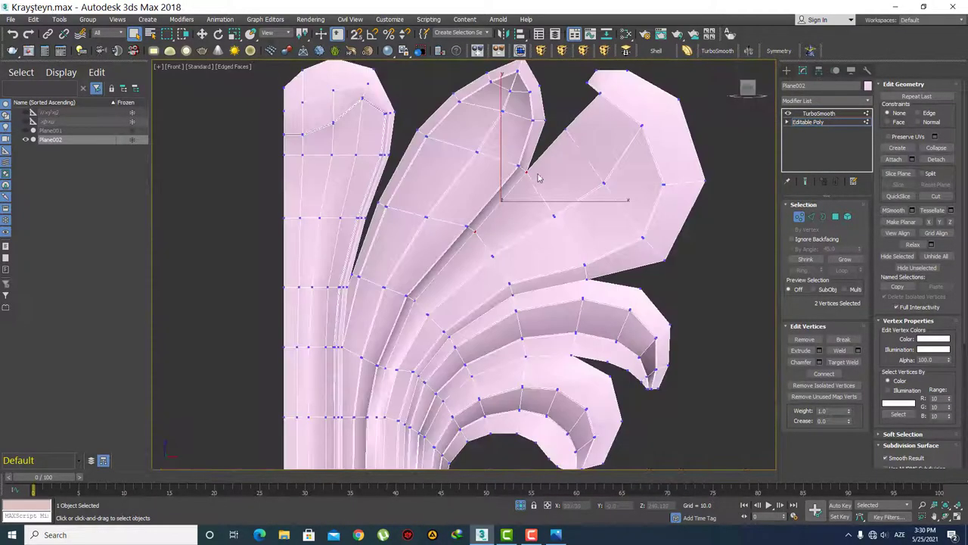
{"action": "left_click", "coordinate": [520, 171]}
{"action": "scroll", "coordinate": [506, 180], "scroll_direction": "up", "scroll_amount": 3}
Step: With Move active, pick the lower neighbouring vertices along the crease
{"action": "key", "text": "w"}
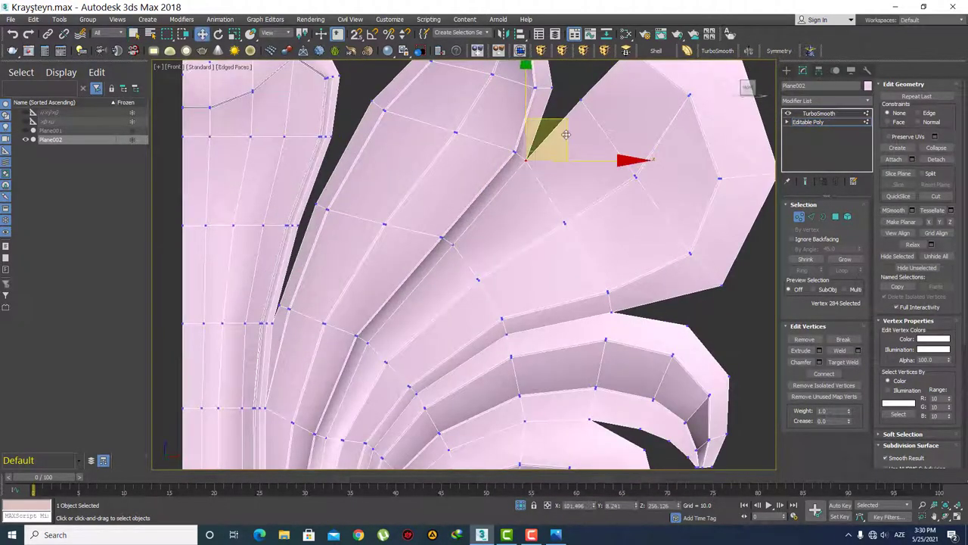
{"action": "left_click", "coordinate": [460, 250]}
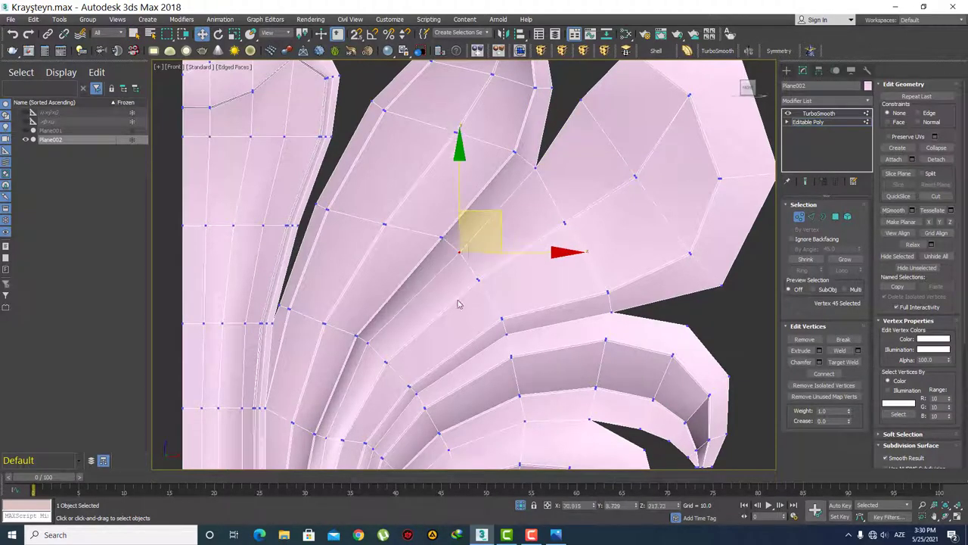
{"action": "middle_click_drag", "start_coordinate": [398, 342], "coordinate": [433, 250]}
{"action": "left_click", "coordinate": [404, 248]}
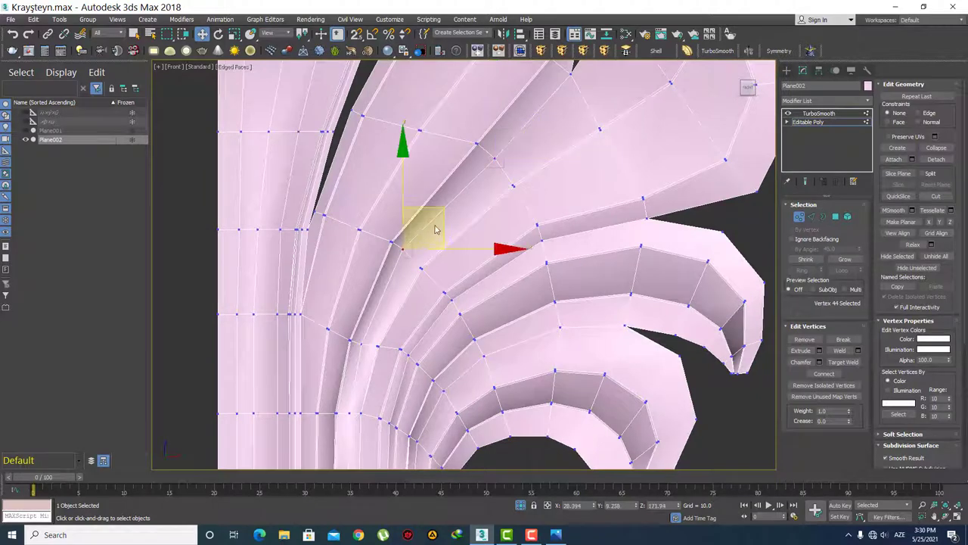
{"action": "scroll", "coordinate": [665, 198], "scroll_direction": "down", "scroll_amount": 2}
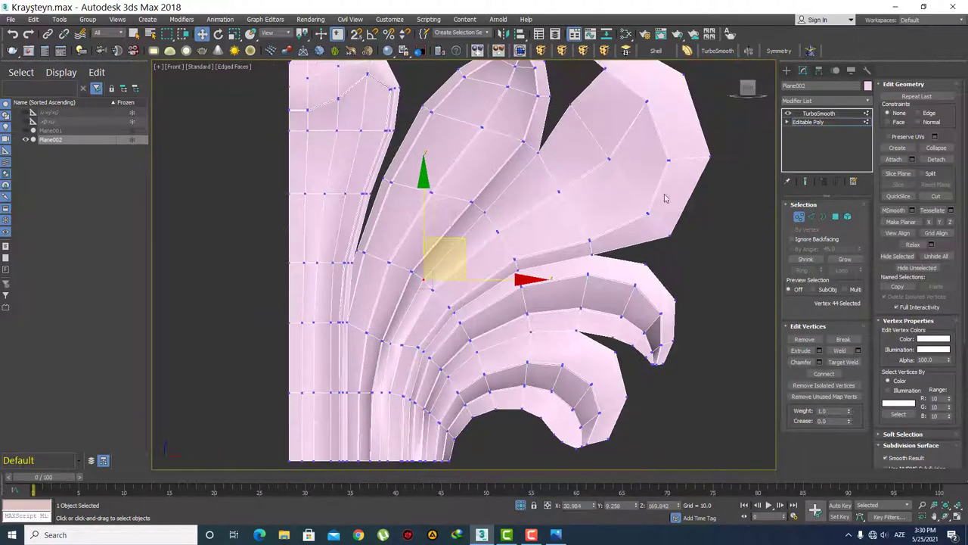
Step: Review the smoothed leaf without wireframe, then show edges again in Perspective view
{"action": "left_click", "coordinate": [786, 70]}
{"action": "scroll", "coordinate": [544, 316], "scroll_direction": "up", "scroll_amount": 2}
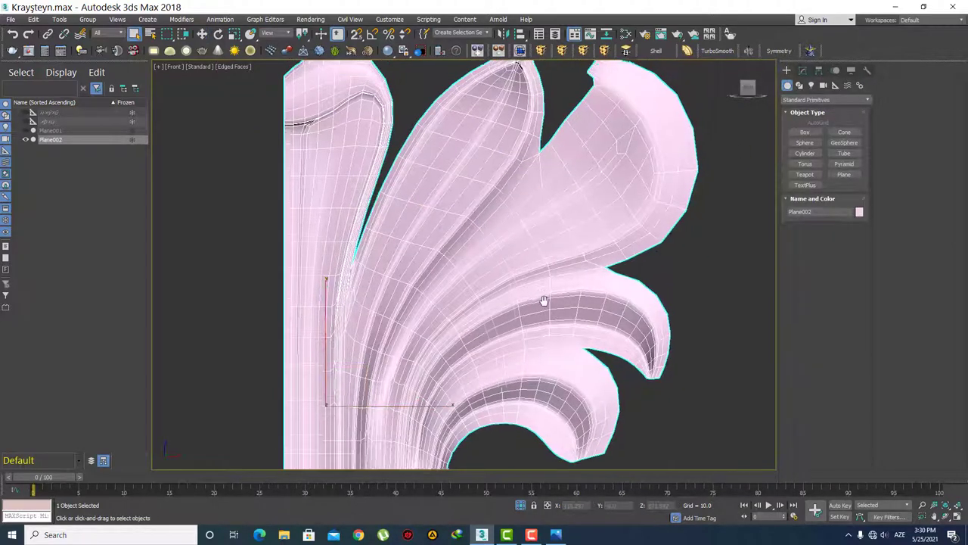
{"action": "key", "text": "F4"}
{"action": "scroll", "coordinate": [544, 316], "scroll_direction": "down", "scroll_amount": 2}
{"action": "middle_click_drag", "start_coordinate": [540, 238], "coordinate": [506, 267], "text": "alt"}
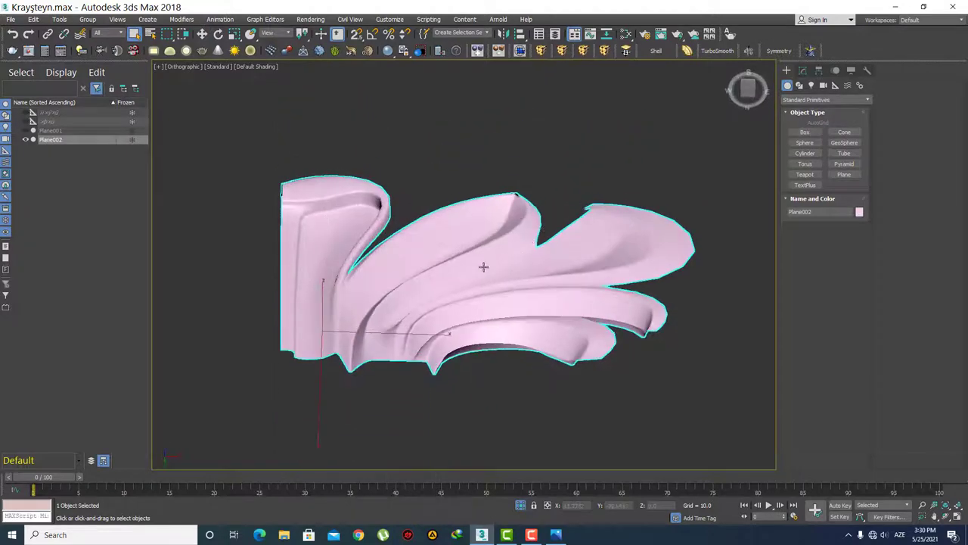
{"action": "middle_click_drag", "start_coordinate": [488, 235], "coordinate": [486, 317], "text": "alt"}
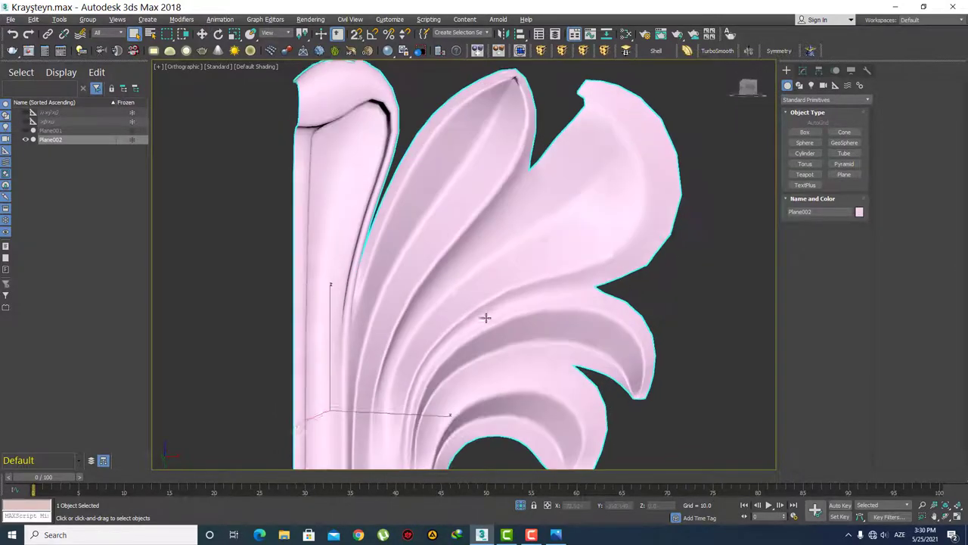
{"action": "scroll", "coordinate": [525, 225], "scroll_direction": "down", "scroll_amount": 2}
{"action": "middle_click_drag", "start_coordinate": [525, 225], "coordinate": [534, 286], "text": "alt"}
{"action": "scroll", "coordinate": [535, 286], "scroll_direction": "up", "scroll_amount": 1}
{"action": "key", "text": "F4"}
{"action": "key", "text": "p"}
{"action": "scroll", "coordinate": [542, 286], "scroll_direction": "up", "scroll_amount": 5}
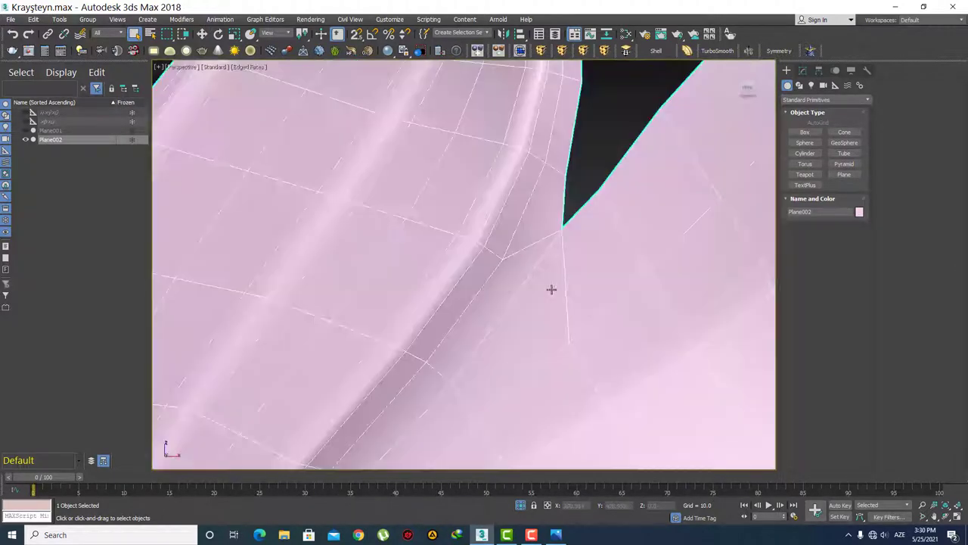
{"action": "scroll", "coordinate": [529, 257], "scroll_direction": "down", "scroll_amount": 3}
{"action": "scroll", "coordinate": [522, 246], "scroll_direction": "down", "scroll_amount": 4}
{"action": "scroll", "coordinate": [535, 253], "scroll_direction": "up", "scroll_amount": 2}
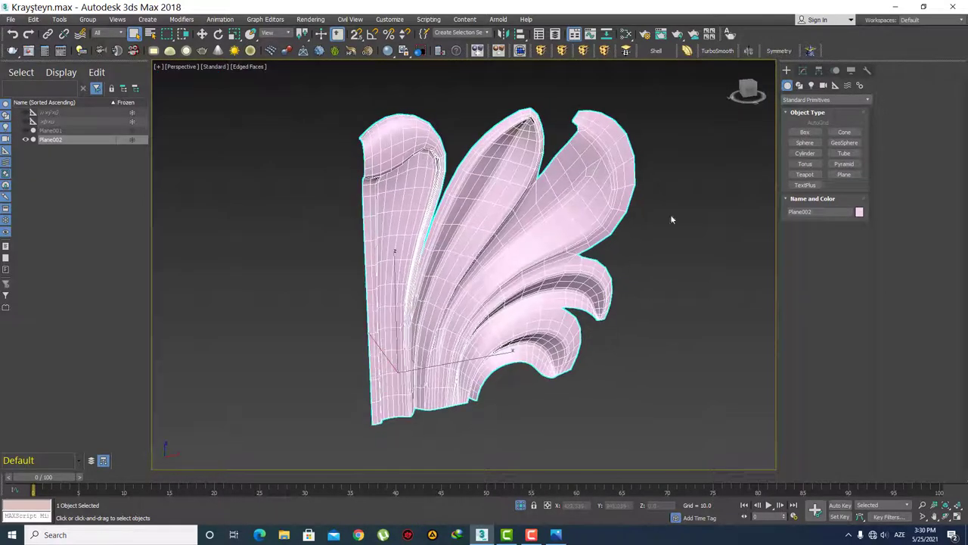
{"action": "left_click", "coordinate": [802, 69]}
Step: Go to the Editable Poly's Border level with Move active and frame the leaf's left side
{"action": "left_click", "coordinate": [822, 122]}
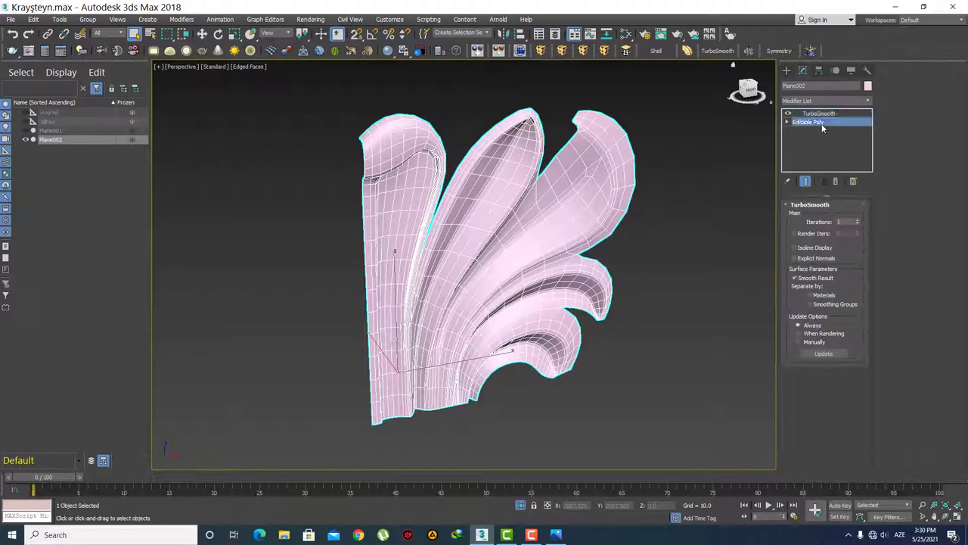
{"action": "left_click", "coordinate": [825, 217]}
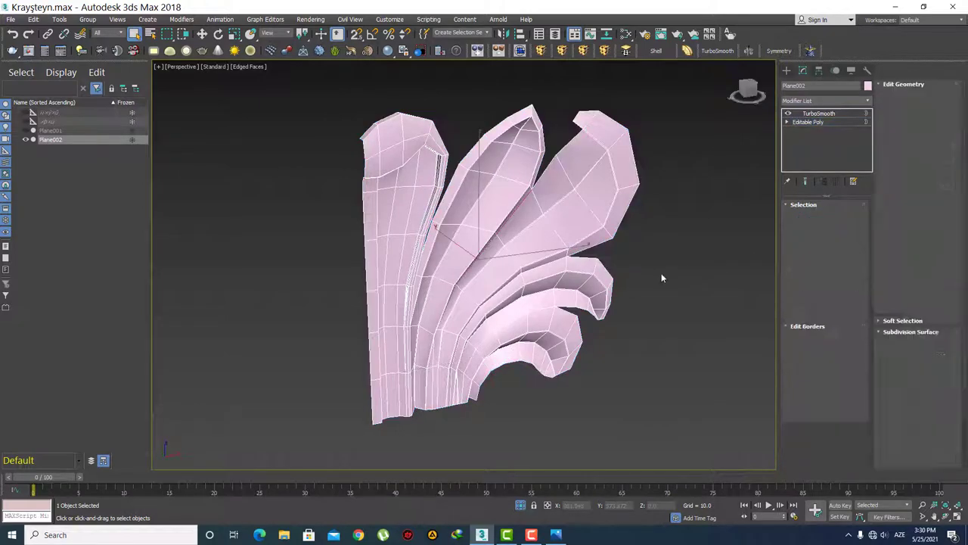
{"action": "middle_click_drag", "start_coordinate": [579, 340], "coordinate": [484, 295], "text": "alt"}
{"action": "scroll", "coordinate": [427, 276], "scroll_direction": "up", "scroll_amount": 3}
{"action": "key", "text": "w"}
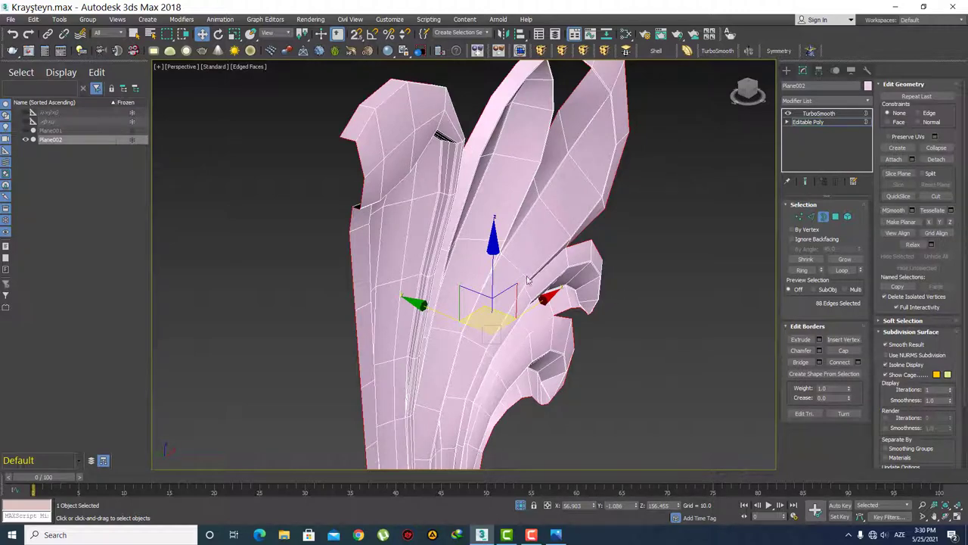
{"action": "mouse_move", "coordinate": [329, 162]}
{"action": "middle_mouse_down"}
{"action": "mouse_move", "coordinate": [350, 136]}
{"action": "mouse_move", "coordinate": [329, 136]}
{"action": "mouse_move", "coordinate": [353, 155]}
{"action": "mouse_move", "coordinate": [386, 154]}
{"action": "mouse_move", "coordinate": [489, 239]}
{"action": "middle_mouse_up"}
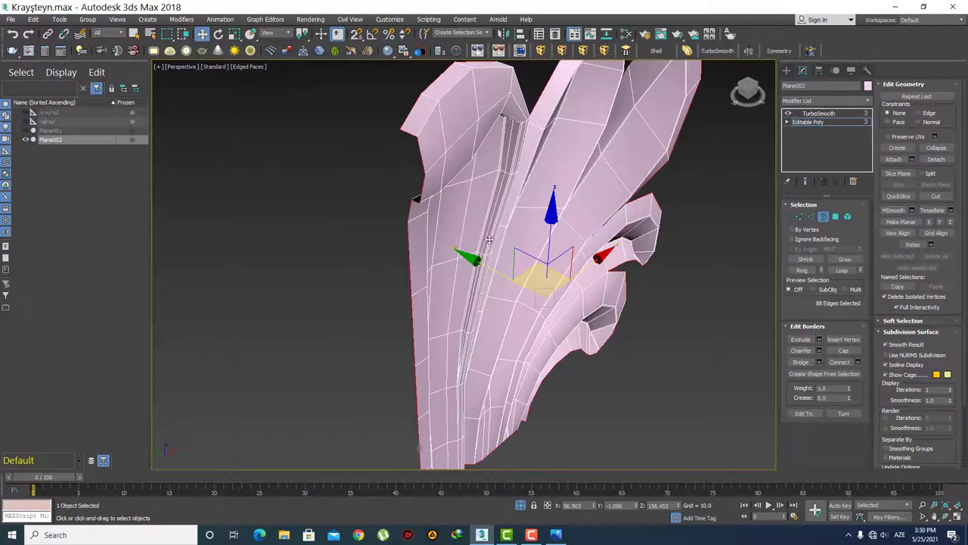
{"action": "middle_click_drag", "start_coordinate": [491, 274], "coordinate": [389, 141], "text": "alt"}
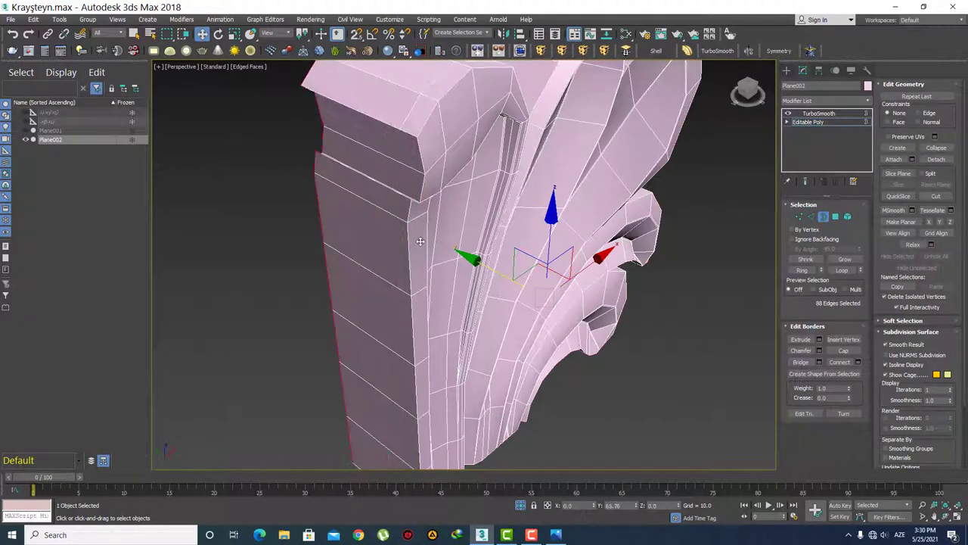
{"action": "mouse_move", "coordinate": [425, 195]}
{"action": "middle_mouse_down", "text": "alt"}
{"action": "mouse_move", "coordinate": [432, 190]}
{"action": "mouse_move", "coordinate": [438, 224]}
{"action": "mouse_move", "coordinate": [424, 272]}
{"action": "mouse_move", "coordinate": [377, 252]}
{"action": "mouse_move", "coordinate": [428, 282]}
{"action": "middle_mouse_up", "text": "alt"}
{"action": "scroll", "coordinate": [432, 190], "scroll_direction": "up", "scroll_amount": 2}
Step: At Edge level in front view, deselect the extra left and bottom-left edges, undoing one deselection
{"action": "key", "text": "2"}
{"action": "scroll", "coordinate": [415, 288], "scroll_direction": "up", "scroll_amount": 3}
{"action": "key", "text": "f"}
{"action": "scroll", "coordinate": [378, 255], "scroll_direction": "up", "scroll_amount": 3}
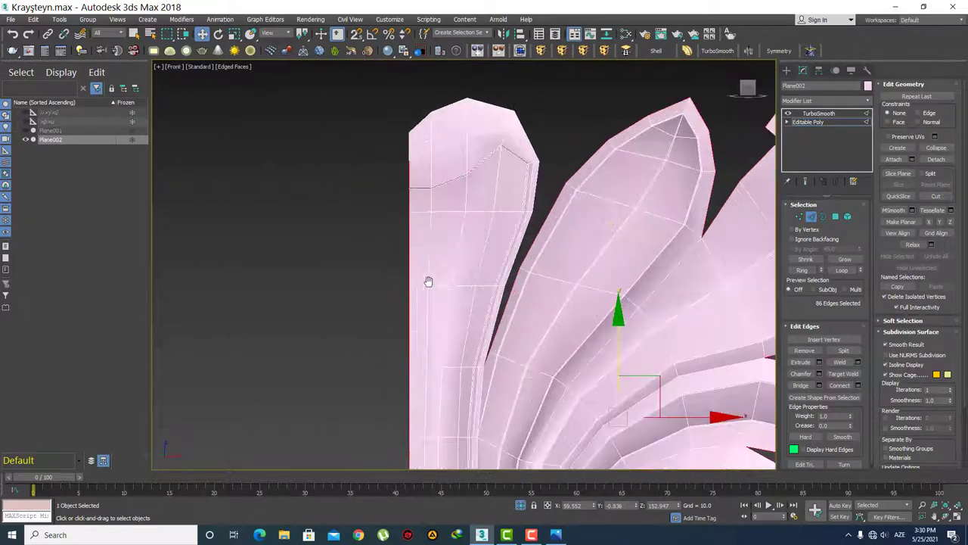
{"action": "middle_click_drag", "start_coordinate": [419, 350], "coordinate": [413, 169]}
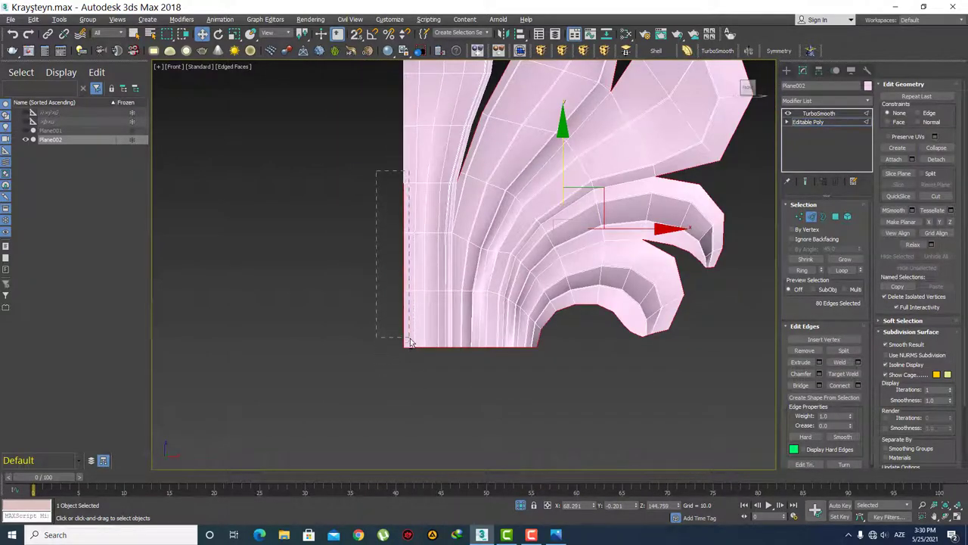
{"action": "left_click_drag", "start_coordinate": [409, 342], "coordinate": [410, 343], "text": "alt"}
{"action": "mouse_move", "coordinate": [454, 383]}
{"action": "middle_mouse_down", "text": "alt"}
{"action": "mouse_move", "coordinate": [466, 315]}
{"action": "mouse_move", "coordinate": [429, 332]}
{"action": "middle_mouse_up", "text": "alt"}
{"action": "scroll", "coordinate": [457, 313], "scroll_direction": "up", "scroll_amount": 2}
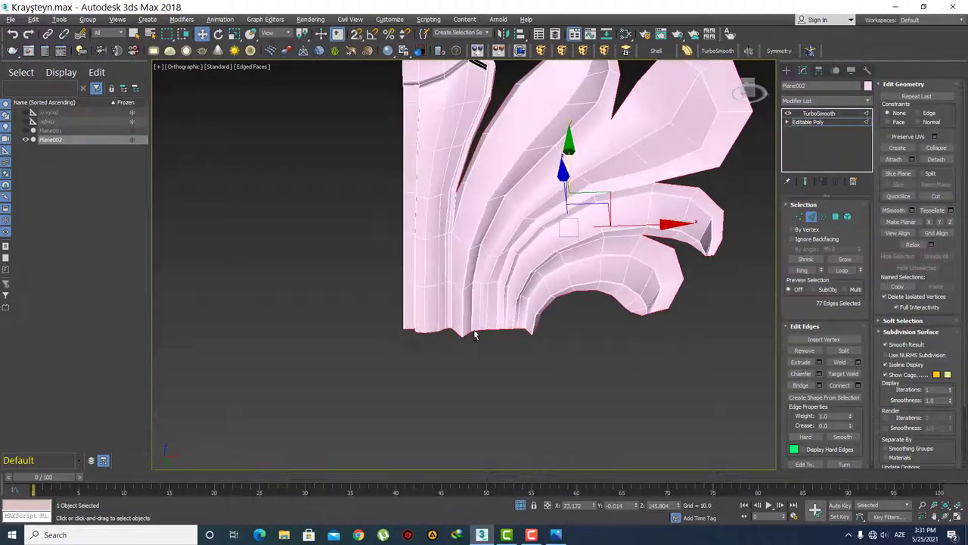
{"action": "mouse_move", "coordinate": [379, 297]}
{"action": "left_mouse_down"}
{"action": "mouse_move", "coordinate": [463, 364]}
{"action": "mouse_move", "coordinate": [496, 375]}
{"action": "left_mouse_up"}
{"action": "scroll", "coordinate": [503, 363], "scroll_direction": "up", "scroll_amount": 2}
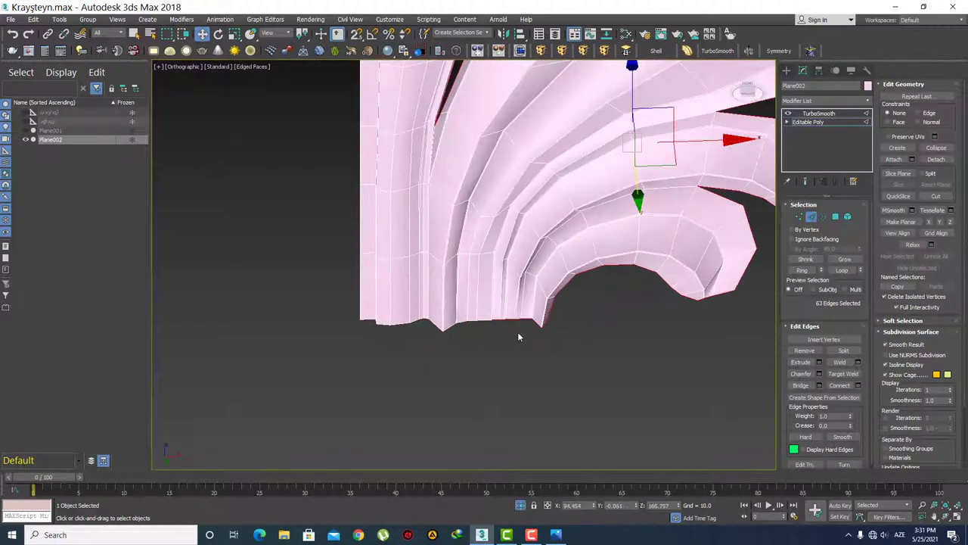
{"action": "key", "text": "ctrl+z"}
{"action": "mouse_move", "coordinate": [518, 337]}
{"action": "middle_mouse_down"}
{"action": "mouse_move", "coordinate": [526, 261]}
{"action": "mouse_move", "coordinate": [489, 334]}
{"action": "mouse_move", "coordinate": [485, 321]}
{"action": "mouse_move", "coordinate": [520, 251]}
{"action": "mouse_move", "coordinate": [521, 225]}
{"action": "mouse_move", "coordinate": [493, 278]}
{"action": "mouse_move", "coordinate": [521, 315]}
{"action": "mouse_move", "coordinate": [508, 350]}
{"action": "mouse_move", "coordinate": [501, 302]}
{"action": "mouse_move", "coordinate": [628, 279]}
{"action": "mouse_move", "coordinate": [674, 233]}
{"action": "mouse_move", "coordinate": [491, 288]}
{"action": "mouse_move", "coordinate": [484, 219]}
{"action": "mouse_move", "coordinate": [396, 188]}
{"action": "mouse_move", "coordinate": [439, 216]}
{"action": "mouse_move", "coordinate": [420, 224]}
{"action": "mouse_move", "coordinate": [459, 256]}
{"action": "mouse_move", "coordinate": [484, 226]}
{"action": "middle_mouse_up"}
{"action": "scroll", "coordinate": [508, 276], "scroll_direction": "down", "scroll_amount": 3}
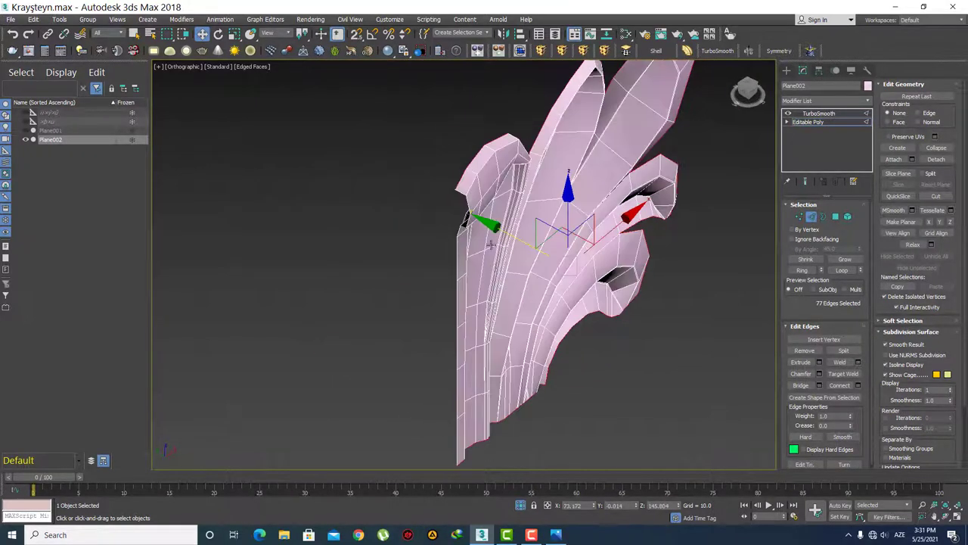
Step: Drag the selected upper-left leaf edges outward and upward with the Move gizmo
{"action": "scroll", "coordinate": [491, 221], "scroll_direction": "up", "scroll_amount": 3}
{"action": "scroll", "coordinate": [511, 260], "scroll_direction": "up", "scroll_amount": 2}
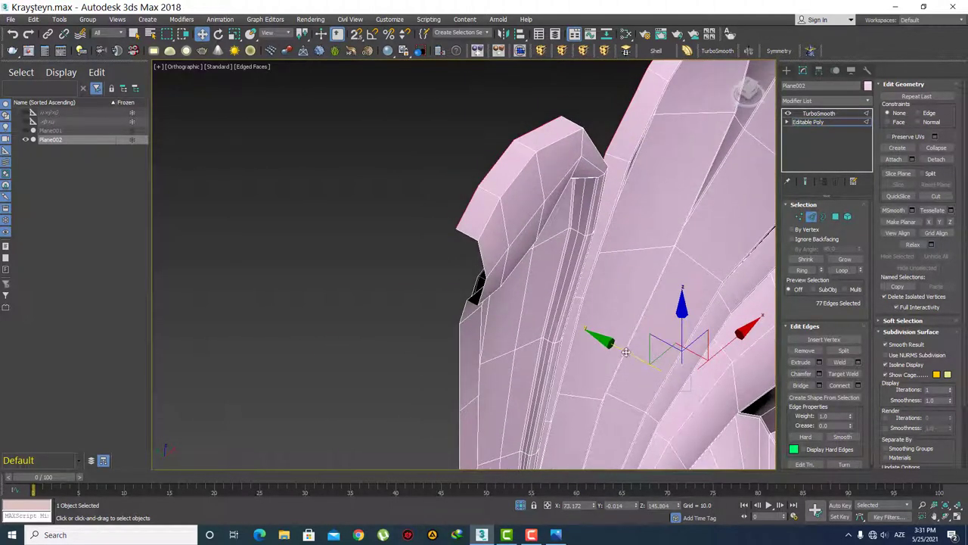
{"action": "left_click_drag", "start_coordinate": [625, 351], "coordinate": [619, 353]}
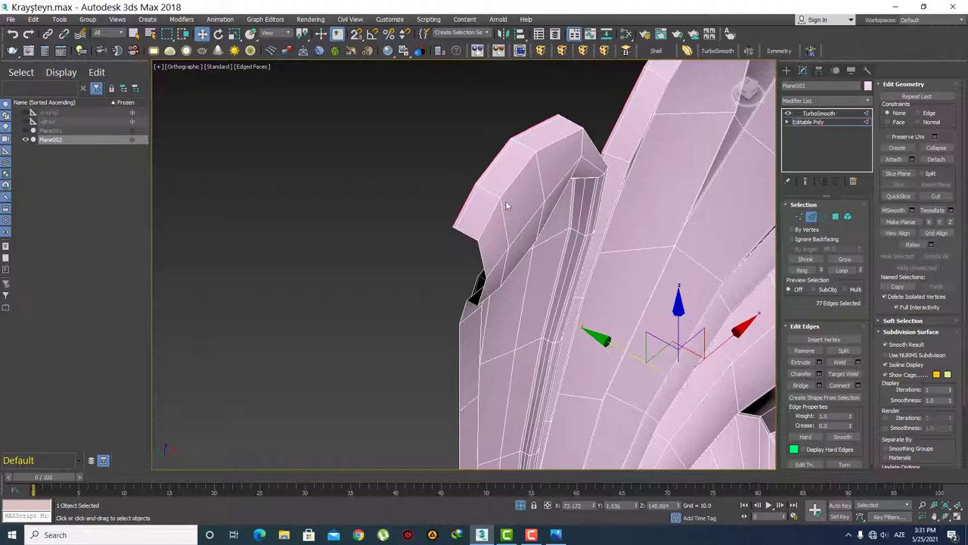
{"action": "scroll", "coordinate": [478, 188], "scroll_direction": "up", "scroll_amount": 2}
{"action": "scroll", "coordinate": [506, 225], "scroll_direction": "down", "scroll_amount": 2}
{"action": "middle_click_drag", "start_coordinate": [540, 261], "coordinate": [482, 219]}
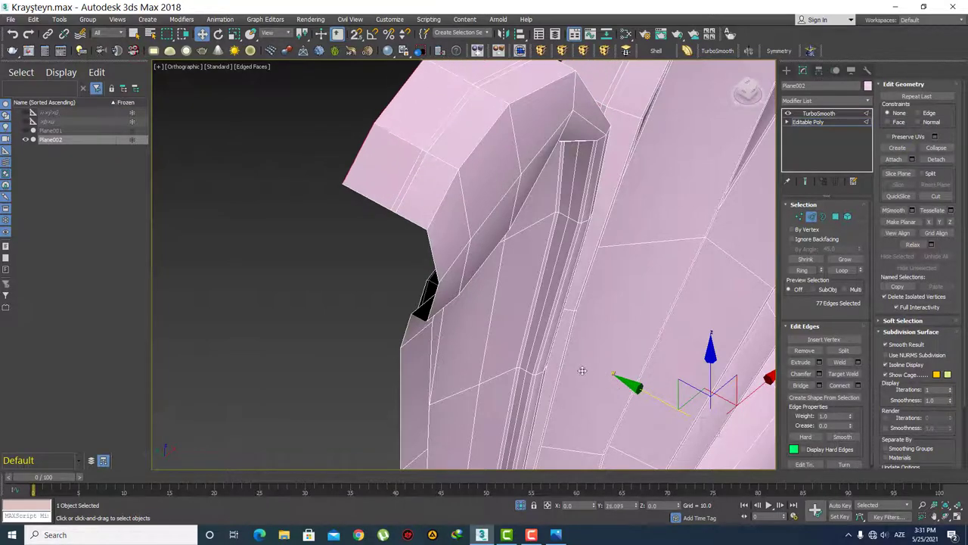
{"action": "mouse_move", "coordinate": [642, 388]}
{"action": "left_mouse_down"}
{"action": "mouse_move", "coordinate": [541, 363]}
{"action": "mouse_move", "coordinate": [457, 319]}
{"action": "left_mouse_up"}
Step: Zoom out to a Perspective view of the whole leaf in Default Shading without edge wires
{"action": "scroll", "coordinate": [490, 282], "scroll_direction": "down", "scroll_amount": 5}
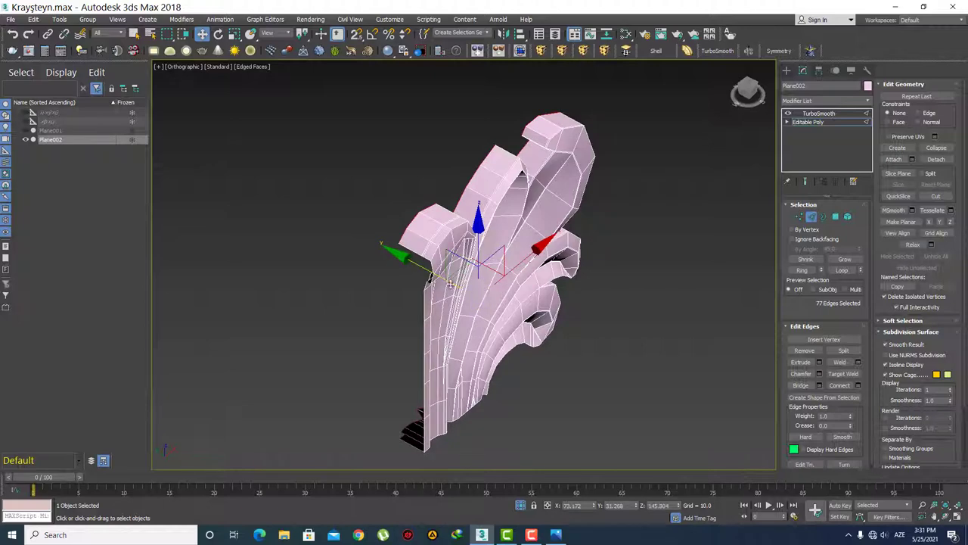
{"action": "middle_click_drag", "start_coordinate": [415, 263], "coordinate": [423, 269]}
{"action": "key", "text": "p"}
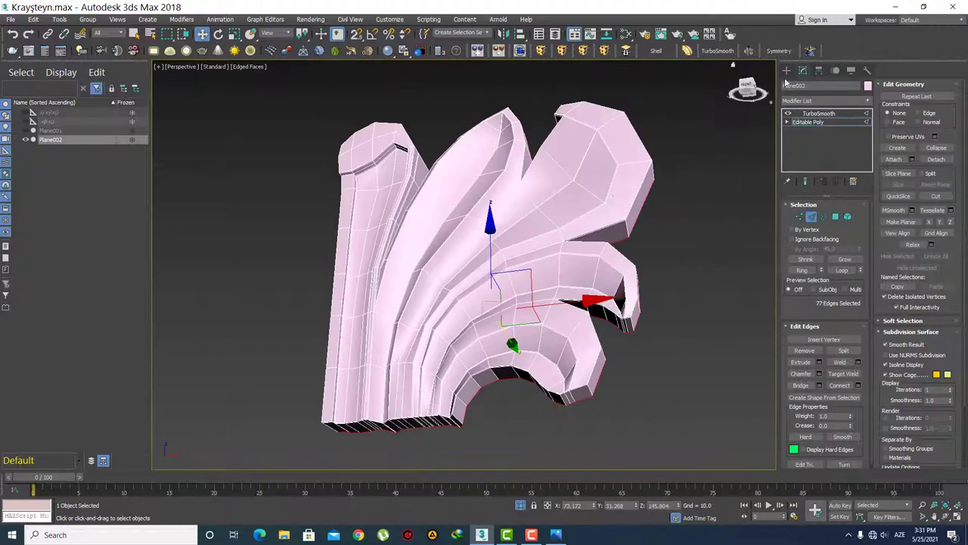
{"action": "mouse_move", "coordinate": [678, 287]}
{"action": "middle_mouse_down", "text": "alt"}
{"action": "mouse_move", "coordinate": [581, 286]}
{"action": "mouse_move", "coordinate": [653, 292]}
{"action": "mouse_move", "coordinate": [577, 266]}
{"action": "mouse_move", "coordinate": [681, 242]}
{"action": "mouse_move", "coordinate": [720, 219]}
{"action": "middle_mouse_up", "text": "alt"}
{"action": "key", "text": "F4"}
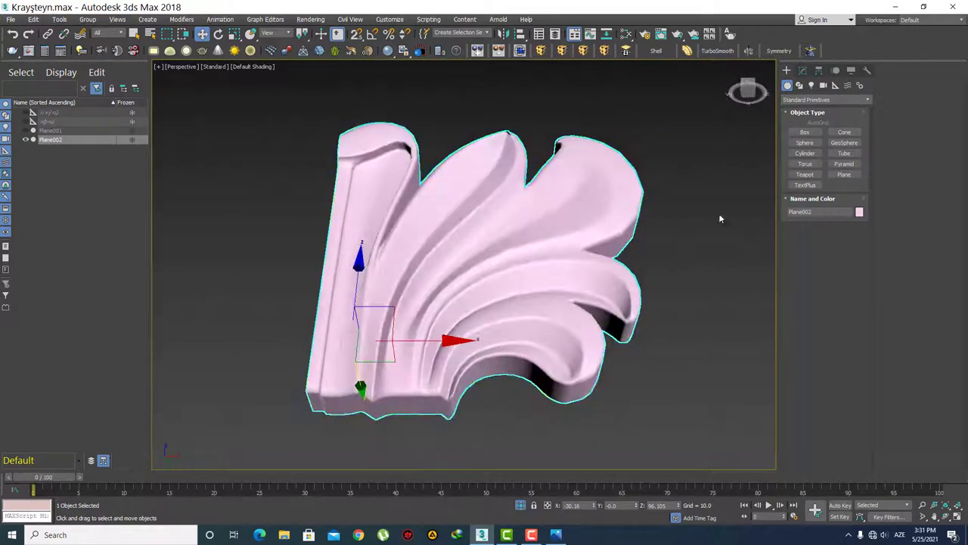
Step: Set the leaf's TurboSmooth Iterations to 2 and check it from the side
{"action": "left_click", "coordinate": [802, 70]}
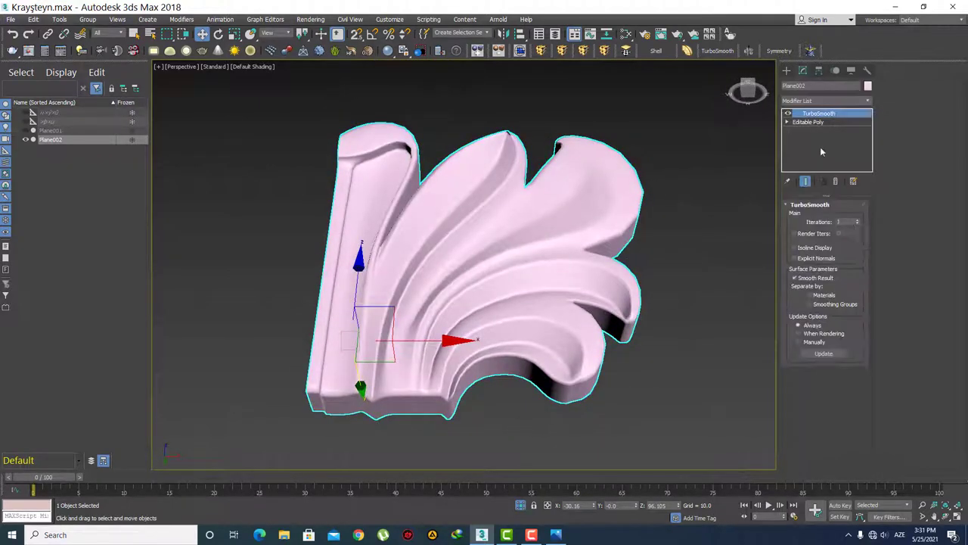
{"action": "left_click", "coordinate": [859, 220]}
{"action": "mouse_move", "coordinate": [605, 227]}
{"action": "middle_mouse_down", "text": "alt"}
{"action": "mouse_move", "coordinate": [474, 213]}
{"action": "mouse_move", "coordinate": [379, 180]}
{"action": "middle_mouse_up", "text": "alt"}
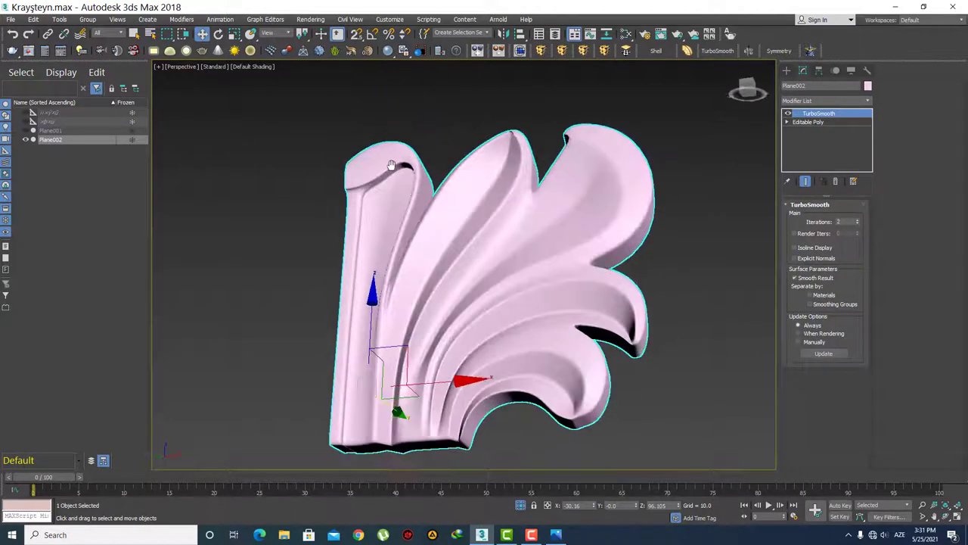
{"action": "scroll", "coordinate": [376, 204], "scroll_direction": "up", "scroll_amount": 4}
{"action": "scroll", "coordinate": [394, 230], "scroll_direction": "down", "scroll_amount": 5}
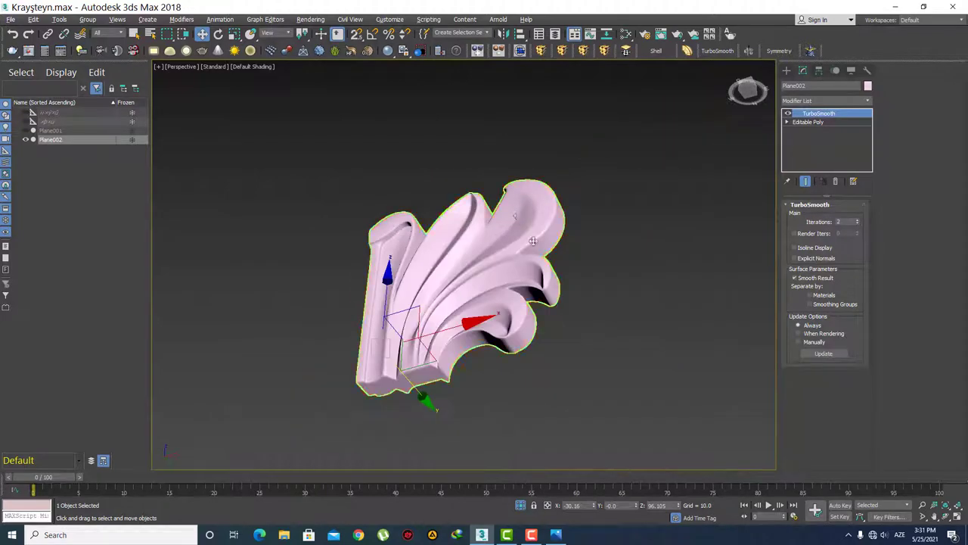
Step: Inspect the 2-iteration smoothed leaf from the front, then return to its Editable Poly base
{"action": "mouse_move", "coordinate": [394, 229]}
{"action": "middle_mouse_down", "text": "alt"}
{"action": "mouse_move", "coordinate": [454, 197]}
{"action": "mouse_move", "coordinate": [471, 166]}
{"action": "middle_mouse_up", "text": "alt"}
{"action": "scroll", "coordinate": [454, 197], "scroll_direction": "up", "scroll_amount": 5}
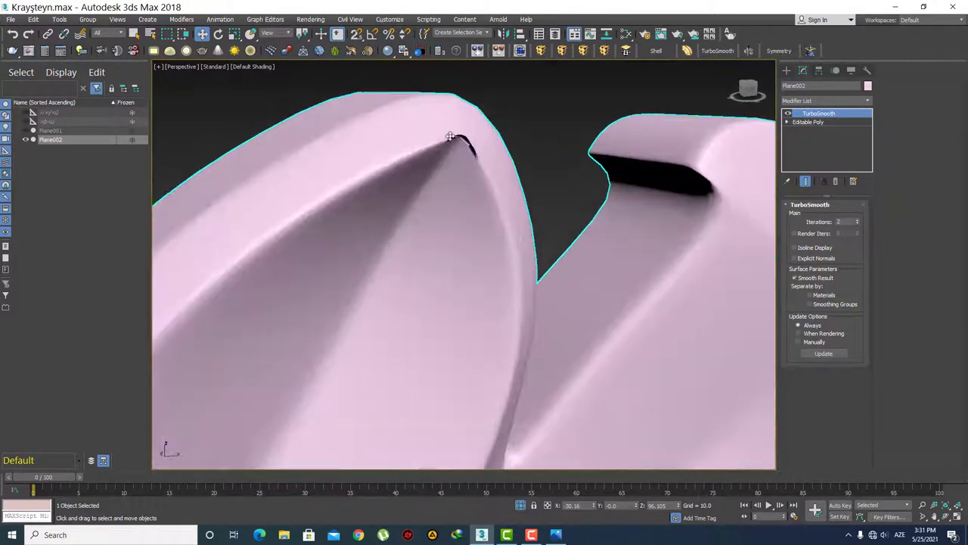
{"action": "scroll", "coordinate": [458, 144], "scroll_direction": "down", "scroll_amount": 2}
{"action": "scroll", "coordinate": [477, 162], "scroll_direction": "down", "scroll_amount": 2}
{"action": "scroll", "coordinate": [498, 184], "scroll_direction": "down", "scroll_amount": 3}
{"action": "scroll", "coordinate": [498, 185], "scroll_direction": "up", "scroll_amount": 4}
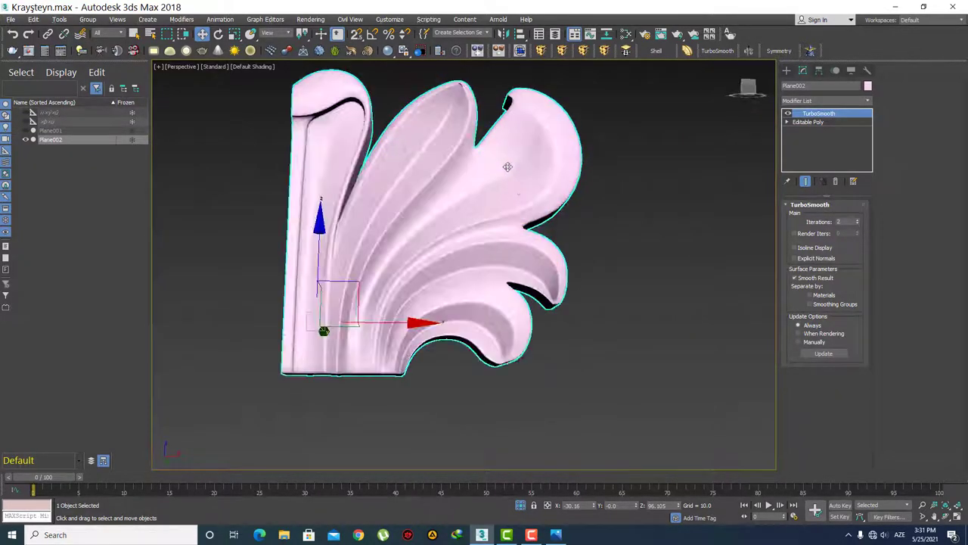
{"action": "mouse_move", "coordinate": [508, 161]}
{"action": "middle_mouse_down"}
{"action": "mouse_move", "coordinate": [543, 216]}
{"action": "mouse_move", "coordinate": [525, 207]}
{"action": "mouse_move", "coordinate": [525, 187]}
{"action": "mouse_move", "coordinate": [590, 249]}
{"action": "mouse_move", "coordinate": [578, 254]}
{"action": "mouse_move", "coordinate": [581, 299]}
{"action": "mouse_move", "coordinate": [583, 244]}
{"action": "mouse_move", "coordinate": [593, 248]}
{"action": "mouse_move", "coordinate": [573, 253]}
{"action": "mouse_move", "coordinate": [557, 334]}
{"action": "mouse_move", "coordinate": [563, 272]}
{"action": "middle_mouse_up"}
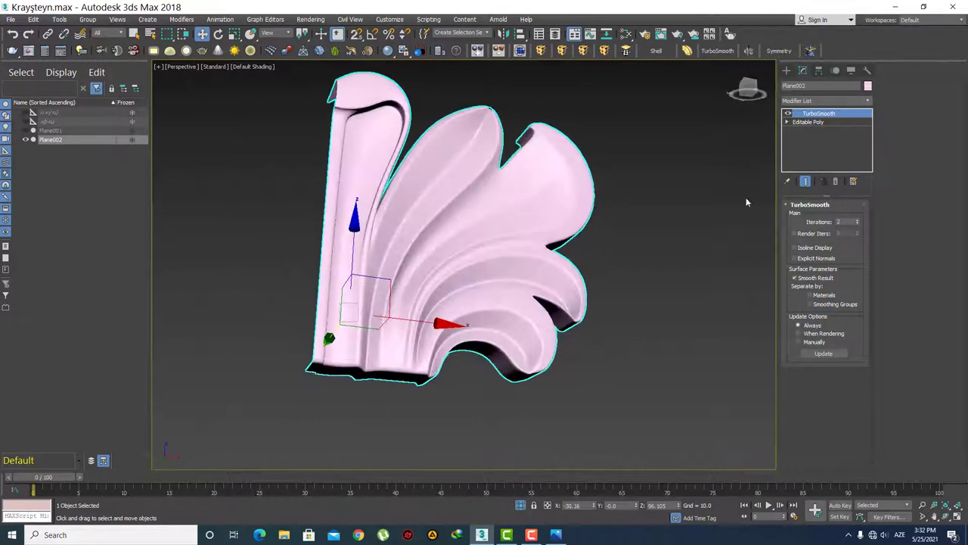
{"action": "left_click", "coordinate": [809, 123]}
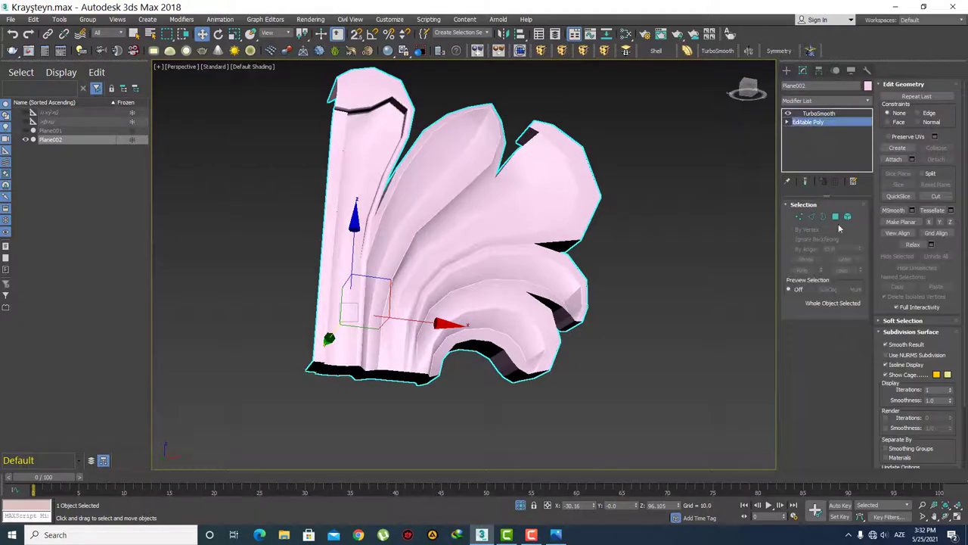
{"action": "middle_click_drag", "start_coordinate": [409, 386], "coordinate": [305, 329], "text": "alt"}
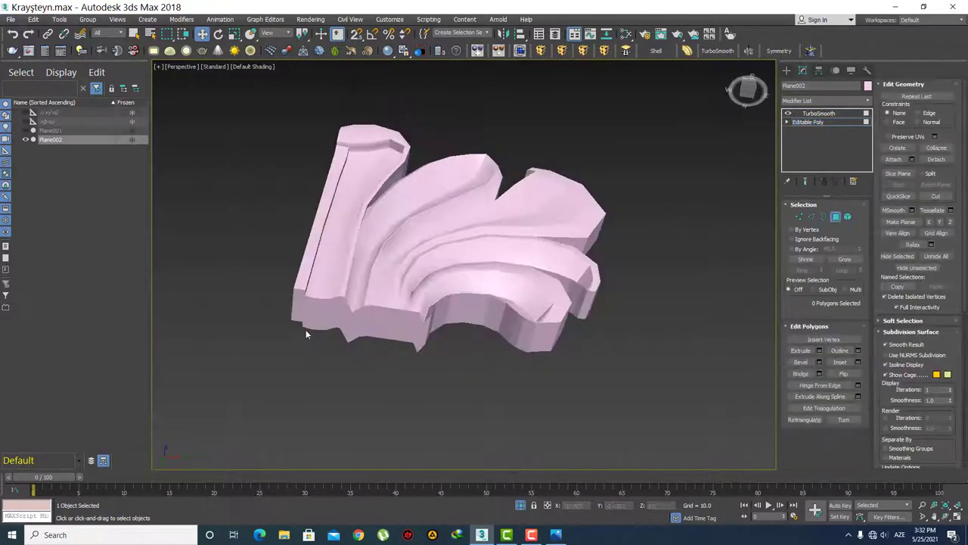
{"action": "left_click", "coordinate": [313, 324]}
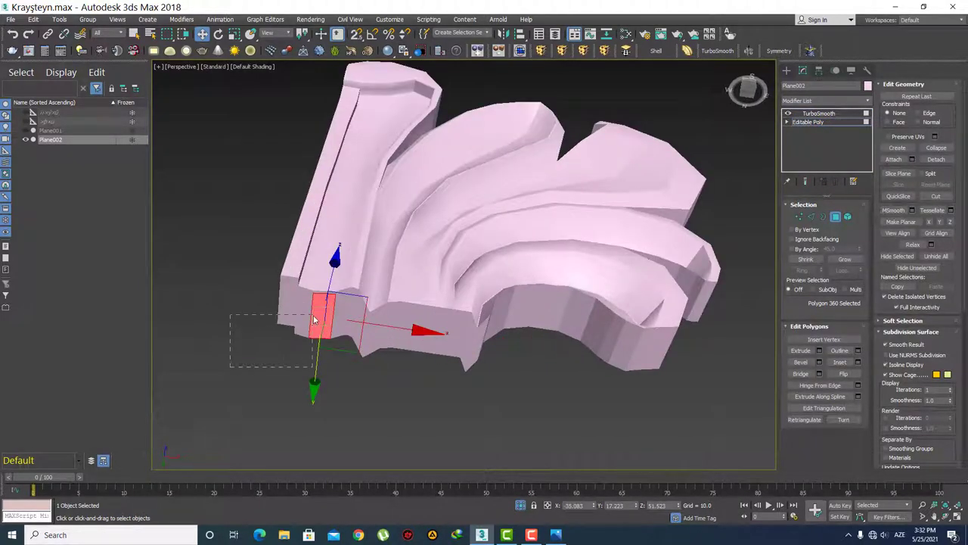
{"action": "left_click", "coordinate": [320, 357]}
{"action": "key", "text": "ctrl+a"}
{"action": "key", "text": "Delete"}
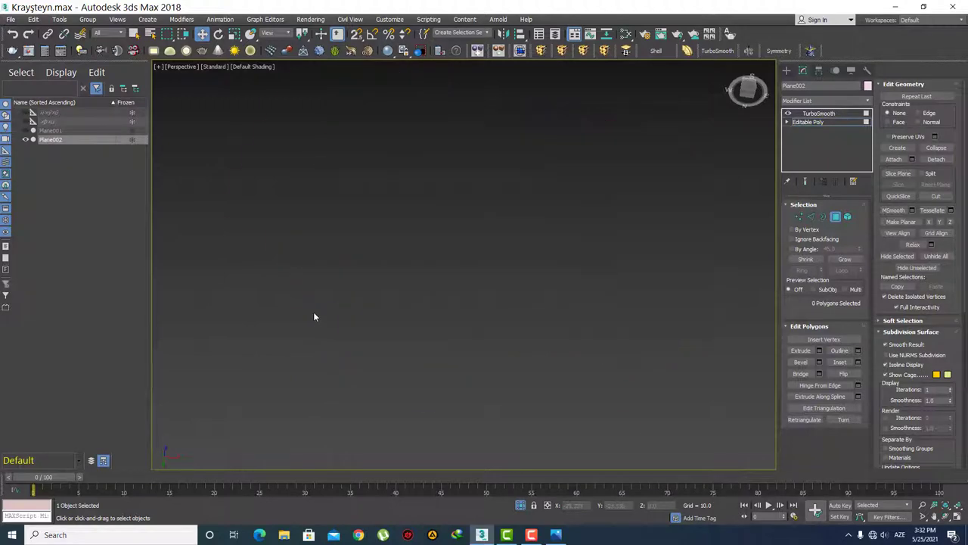
{"action": "key", "text": "ctrl+z"}
{"action": "middle_click_drag", "start_coordinate": [331, 309], "coordinate": [378, 320], "text": "alt"}
{"action": "left_click", "coordinate": [382, 324]}
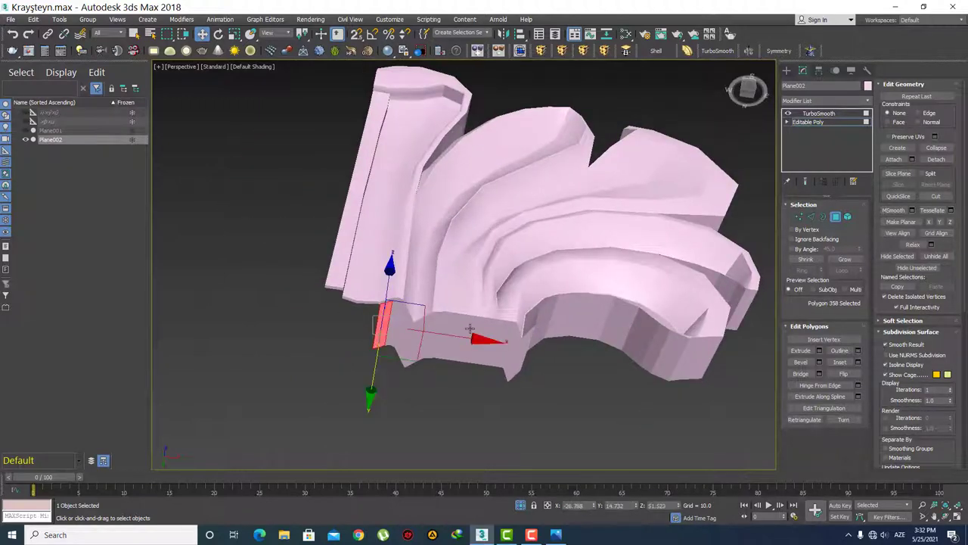
{"action": "key", "text": "ctrl+z"}
{"action": "key", "text": "ctrl+z"}
{"action": "key", "text": "ctrl+z"}
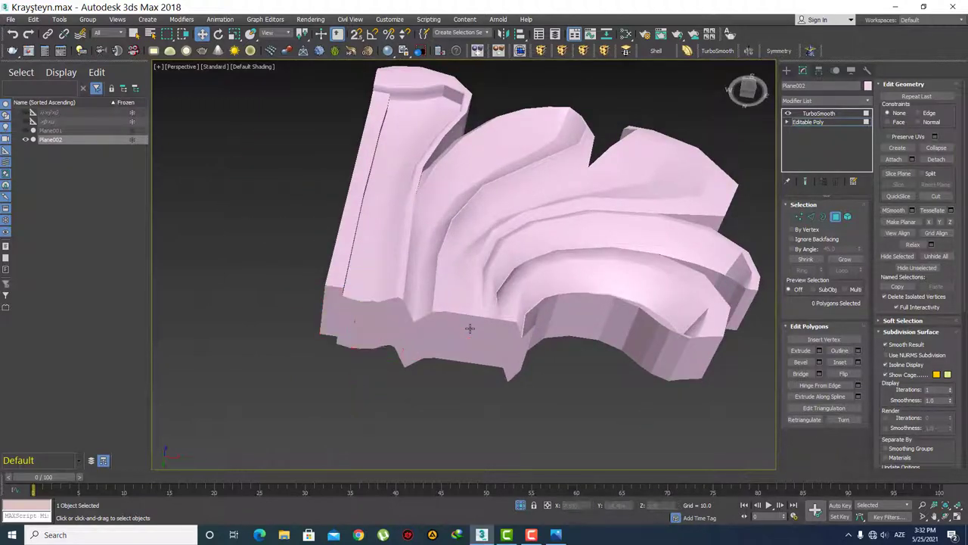
{"action": "mouse_move", "coordinate": [459, 325]}
{"action": "middle_mouse_down", "text": "alt"}
{"action": "mouse_move", "coordinate": [411, 324]}
{"action": "mouse_move", "coordinate": [428, 338]}
{"action": "mouse_move", "coordinate": [367, 324]}
{"action": "mouse_move", "coordinate": [414, 307]}
{"action": "mouse_move", "coordinate": [461, 309]}
{"action": "middle_mouse_up", "text": "alt"}
Step: In Front view and Vertex mode, select the inner-corner vertex and the leaf-tip vertex
{"action": "key", "text": "f"}
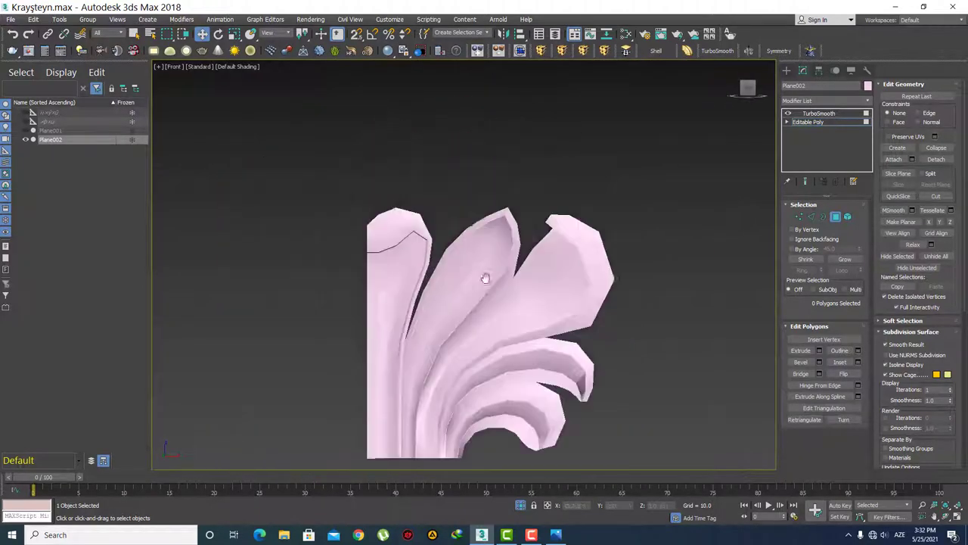
{"action": "scroll", "coordinate": [486, 276], "scroll_direction": "up", "scroll_amount": 5}
{"action": "key", "text": "1"}
{"action": "scroll", "coordinate": [459, 288], "scroll_direction": "up", "scroll_amount": 3}
{"action": "scroll", "coordinate": [448, 276], "scroll_direction": "up", "scroll_amount": 2}
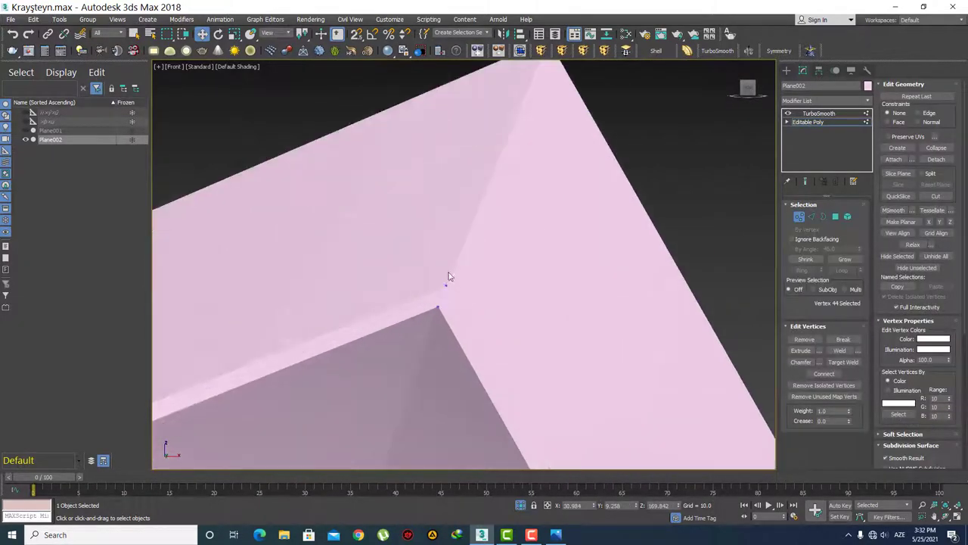
{"action": "left_click_drag", "start_coordinate": [475, 299], "coordinate": [475, 299]}
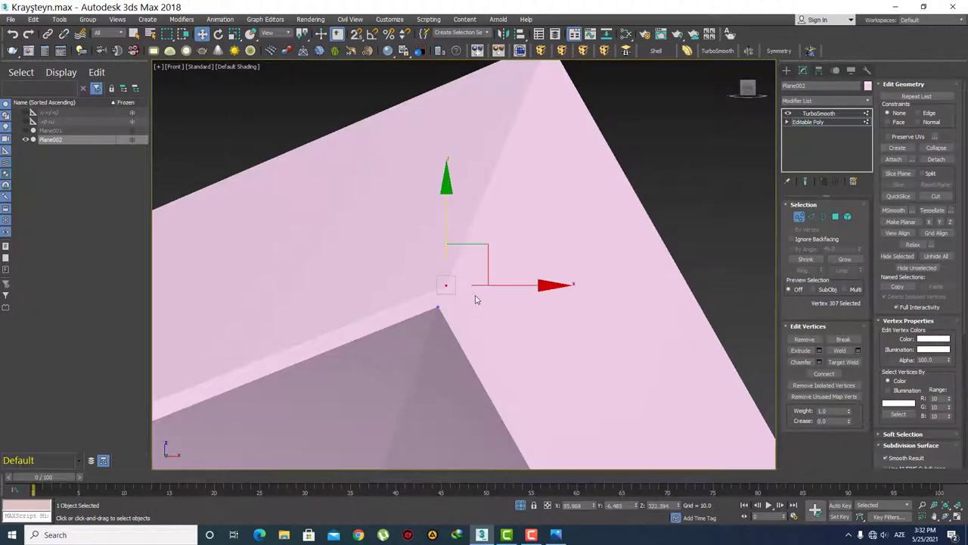
{"action": "middle_click_drag", "start_coordinate": [469, 173], "coordinate": [427, 368]}
{"action": "left_click_drag", "start_coordinate": [458, 180], "coordinate": [458, 180]}
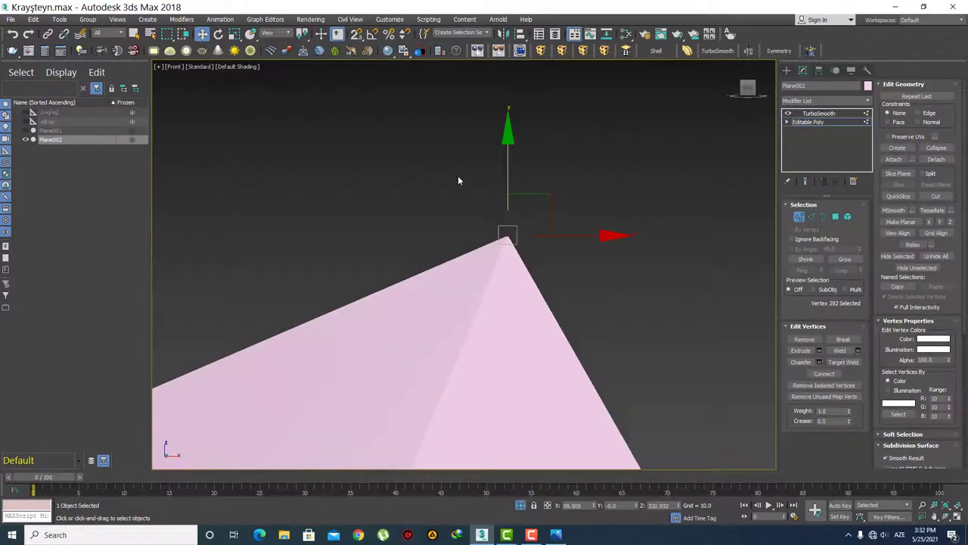
Step: Zoom in on the leaf tip in Perspective and show the smoothed leaf at object level
{"action": "key", "text": "p"}
{"action": "middle_click_drag", "start_coordinate": [460, 205], "coordinate": [488, 150], "text": "alt"}
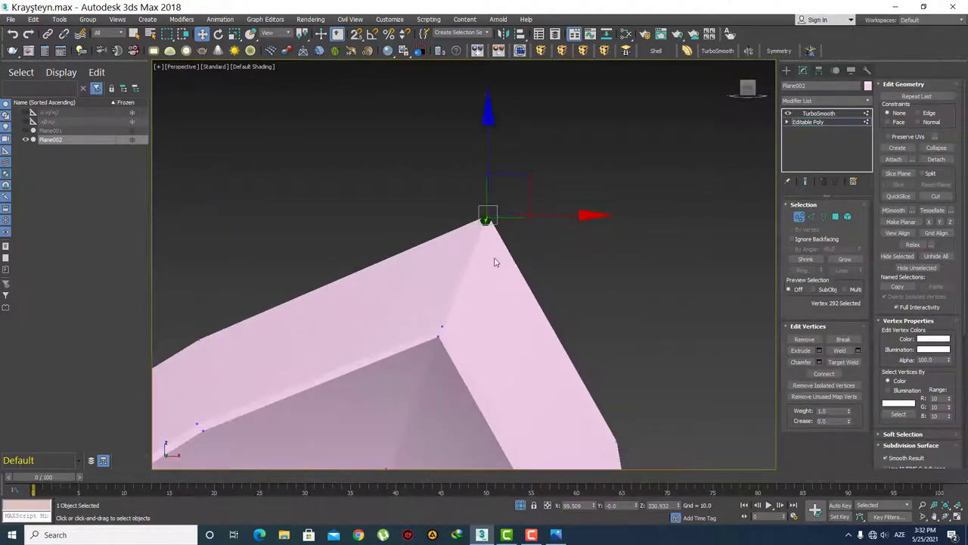
{"action": "scroll", "coordinate": [489, 150], "scroll_direction": "up", "scroll_amount": 3}
{"action": "scroll", "coordinate": [492, 258], "scroll_direction": "up", "scroll_amount": 3}
{"action": "scroll", "coordinate": [560, 233], "scroll_direction": "up", "scroll_amount": 2}
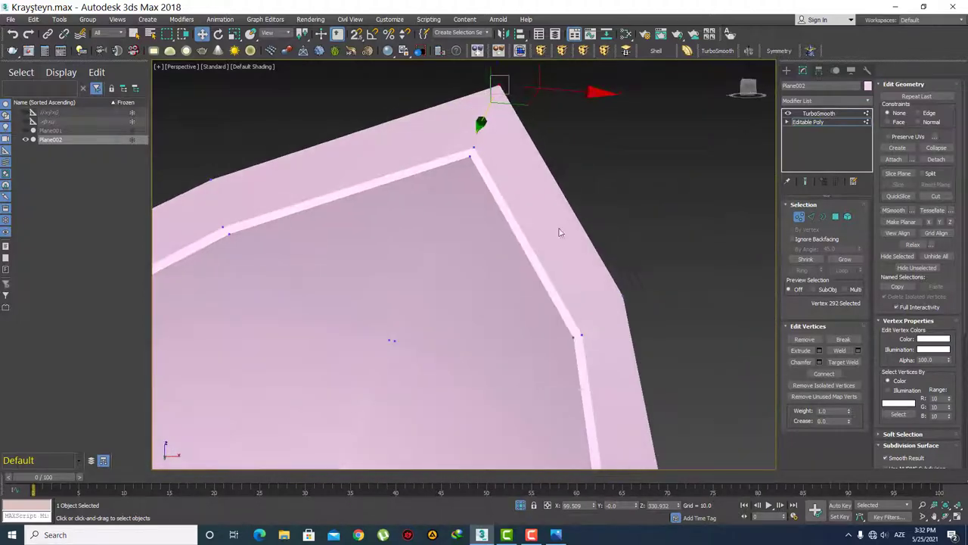
{"action": "left_click", "coordinate": [788, 75]}
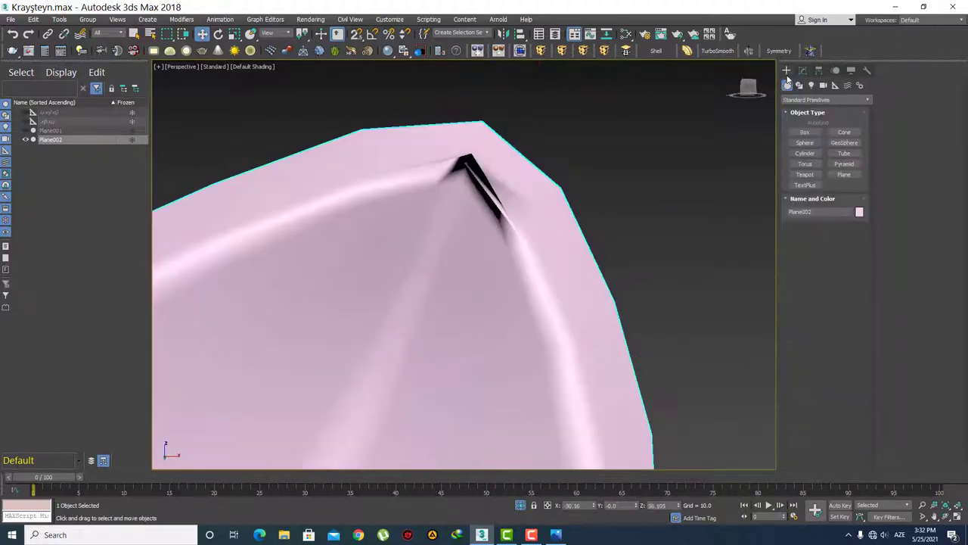
Step: Bring the smoothed tip into view, then return to the leaf's Editable Poly base level
{"action": "mouse_move", "coordinate": [465, 162]}
{"action": "middle_mouse_down", "text": "alt"}
{"action": "mouse_move", "coordinate": [480, 194]}
{"action": "mouse_move", "coordinate": [580, 200]}
{"action": "mouse_move", "coordinate": [678, 249]}
{"action": "mouse_move", "coordinate": [335, 162]}
{"action": "mouse_move", "coordinate": [610, 253]}
{"action": "mouse_move", "coordinate": [575, 232]}
{"action": "middle_mouse_up", "text": "alt"}
{"action": "left_click", "coordinate": [803, 70]}
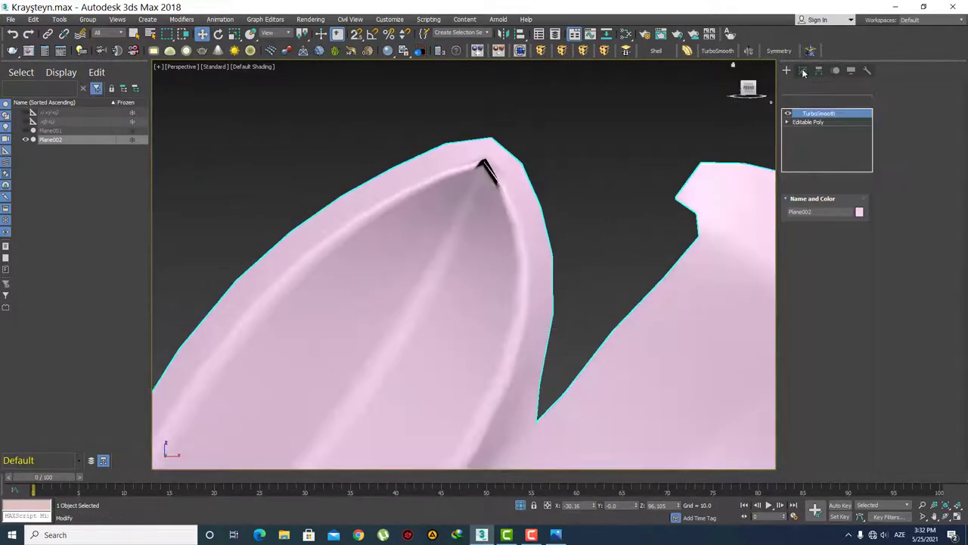
{"action": "left_click", "coordinate": [825, 122]}
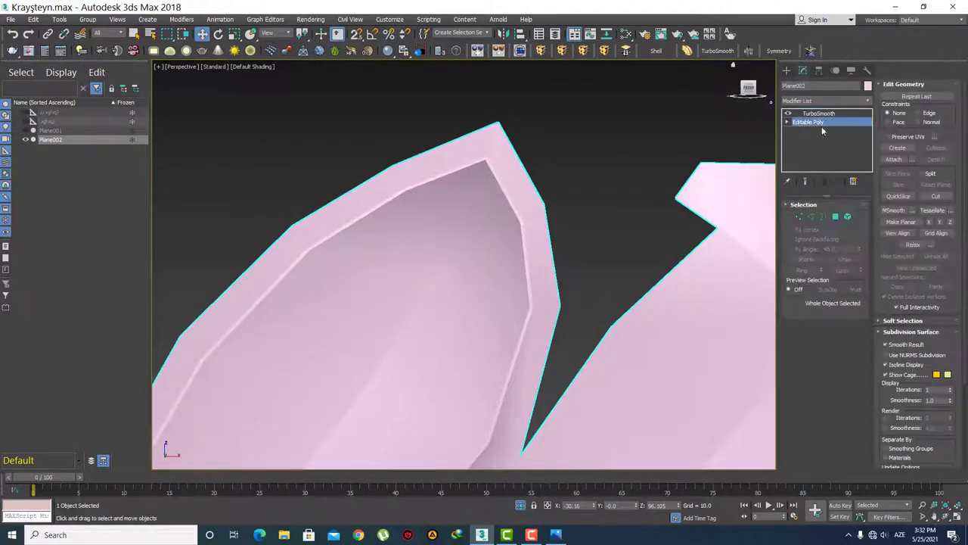
Step: Zoom in wireframe on the tip and select its doubled inner-corner vertices in Vertex mode
{"action": "scroll", "coordinate": [575, 272], "scroll_direction": "up", "scroll_amount": 2}
{"action": "scroll", "coordinate": [491, 257], "scroll_direction": "up", "scroll_amount": 1}
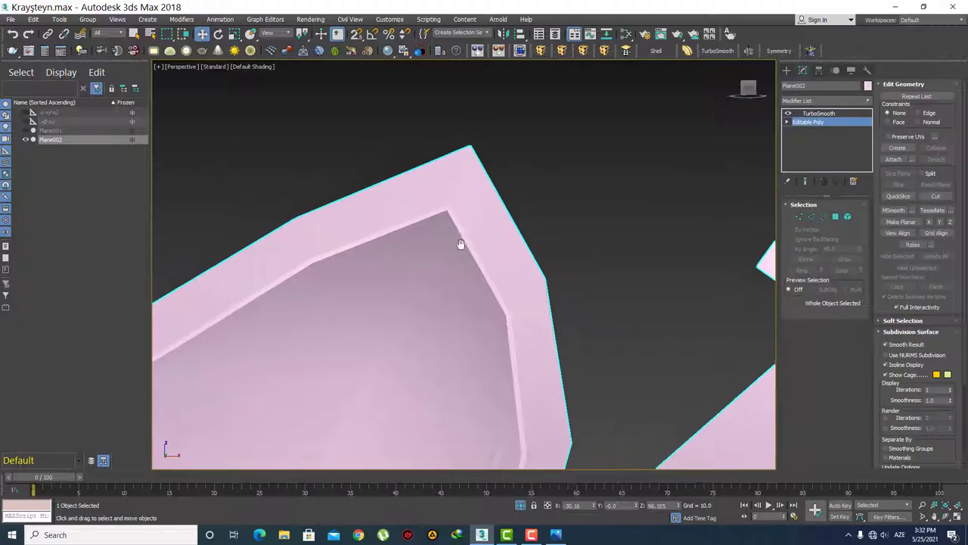
{"action": "scroll", "coordinate": [454, 234], "scroll_direction": "up", "scroll_amount": 2}
{"action": "scroll", "coordinate": [453, 232], "scroll_direction": "up", "scroll_amount": 1}
{"action": "key", "text": "F3"}
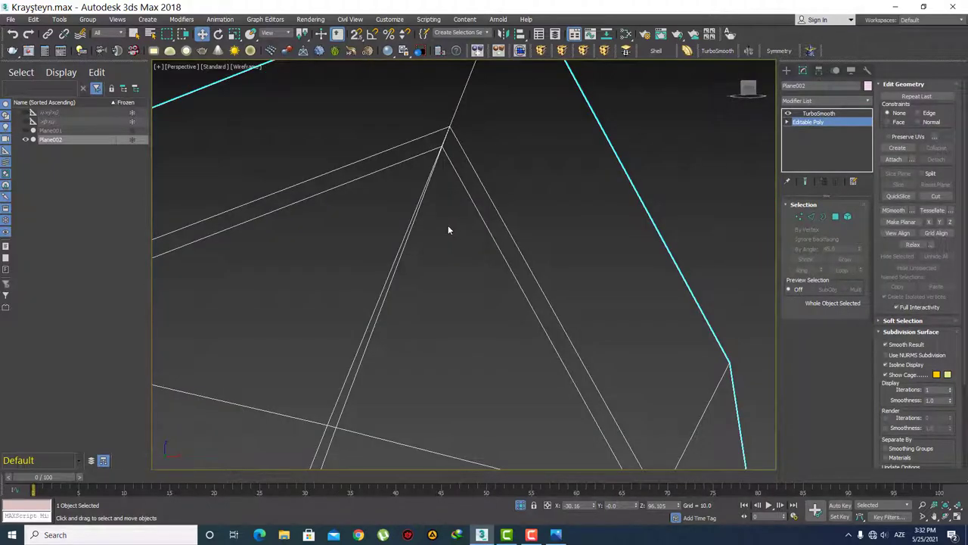
{"action": "key", "text": "1"}
{"action": "left_click", "coordinate": [422, 149]}
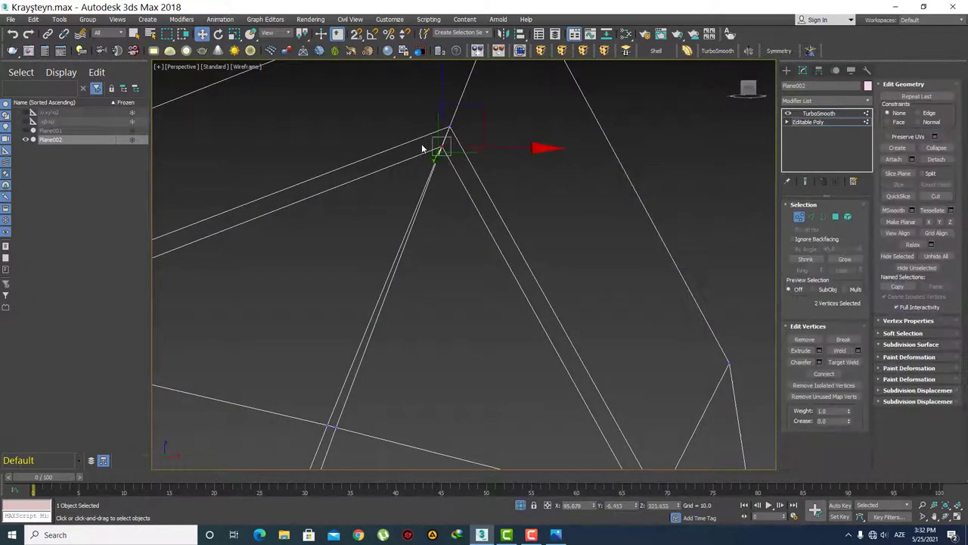
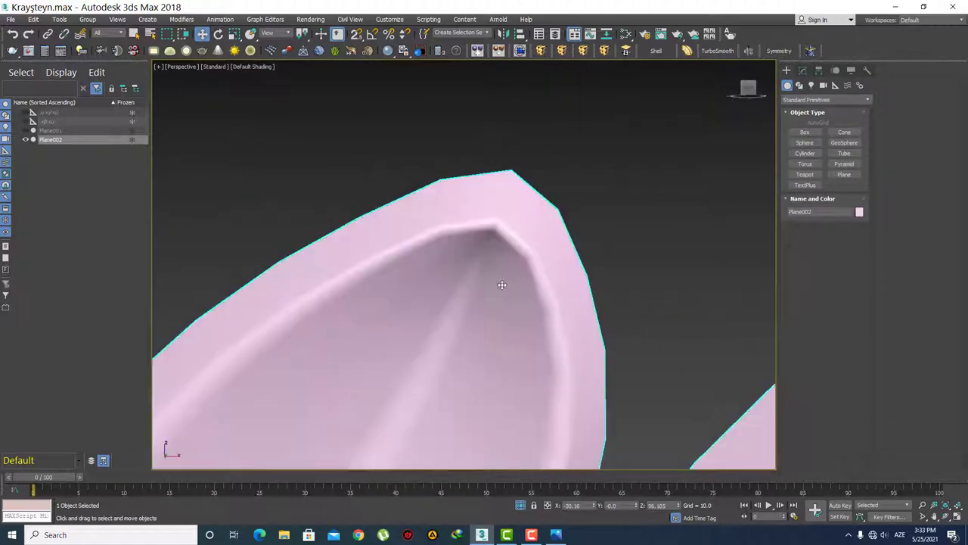
Step: Bring the tall lobe's tip into view and enter Vertex mode of the Editable Poly
{"action": "scroll", "coordinate": [493, 239], "scroll_direction": "down", "scroll_amount": 2}
{"action": "scroll", "coordinate": [434, 278], "scroll_direction": "down", "scroll_amount": 5}
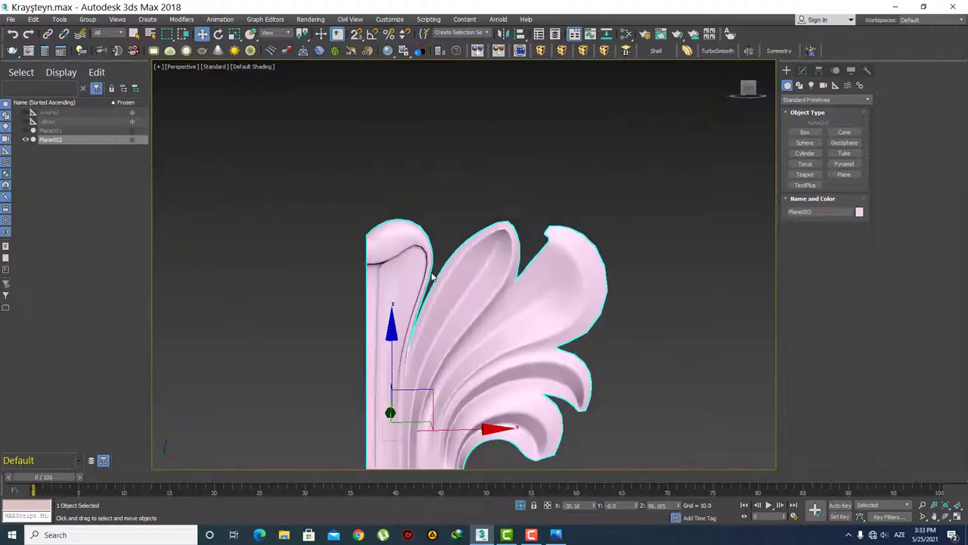
{"action": "mouse_move", "coordinate": [434, 278]}
{"action": "middle_mouse_down", "text": "alt"}
{"action": "mouse_move", "coordinate": [402, 217]}
{"action": "mouse_move", "coordinate": [430, 273]}
{"action": "middle_mouse_up", "text": "alt"}
{"action": "scroll", "coordinate": [402, 217], "scroll_direction": "up", "scroll_amount": 5}
{"action": "scroll", "coordinate": [430, 273], "scroll_direction": "up", "scroll_amount": 3}
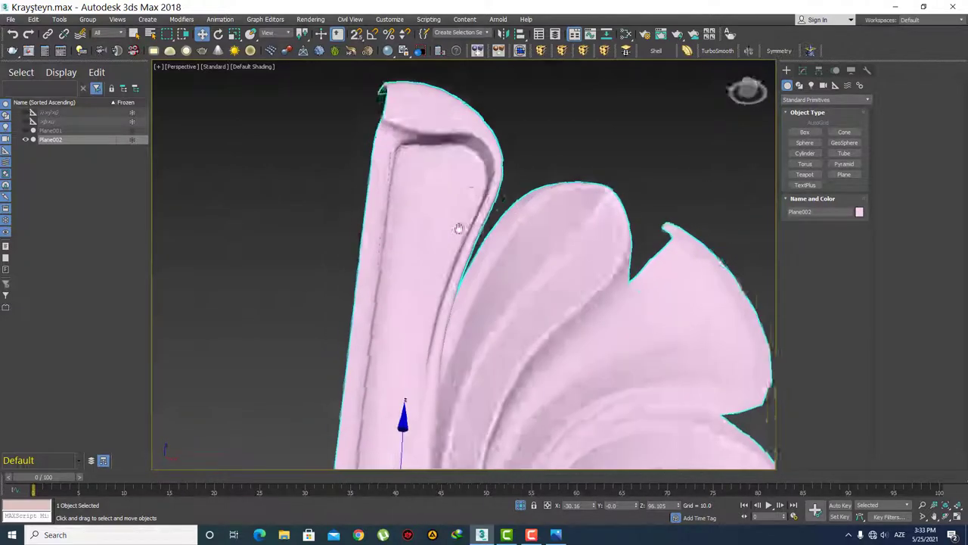
{"action": "middle_click_drag", "start_coordinate": [458, 223], "coordinate": [456, 283], "text": "alt"}
{"action": "scroll", "coordinate": [448, 284], "scroll_direction": "down", "scroll_amount": 2}
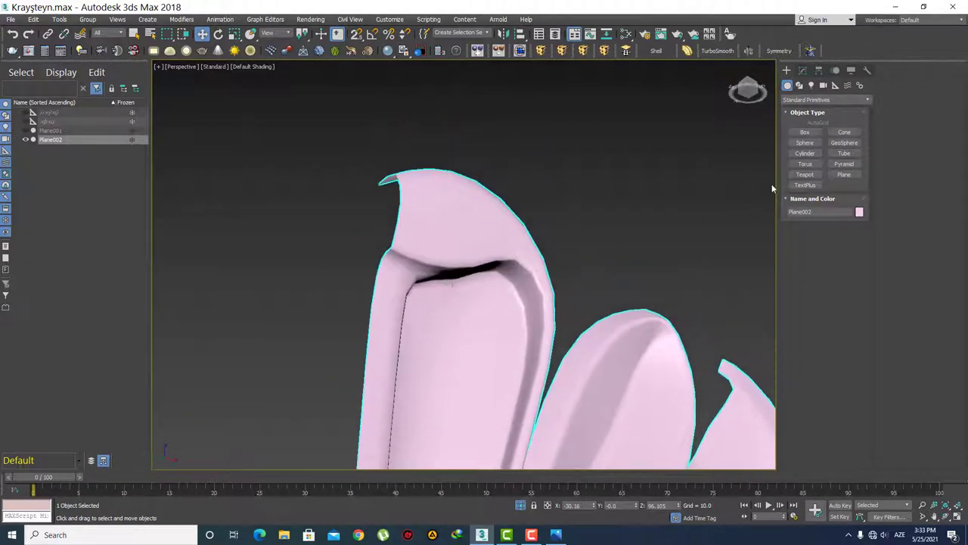
{"action": "left_click", "coordinate": [802, 70]}
{"action": "left_click", "coordinate": [818, 123]}
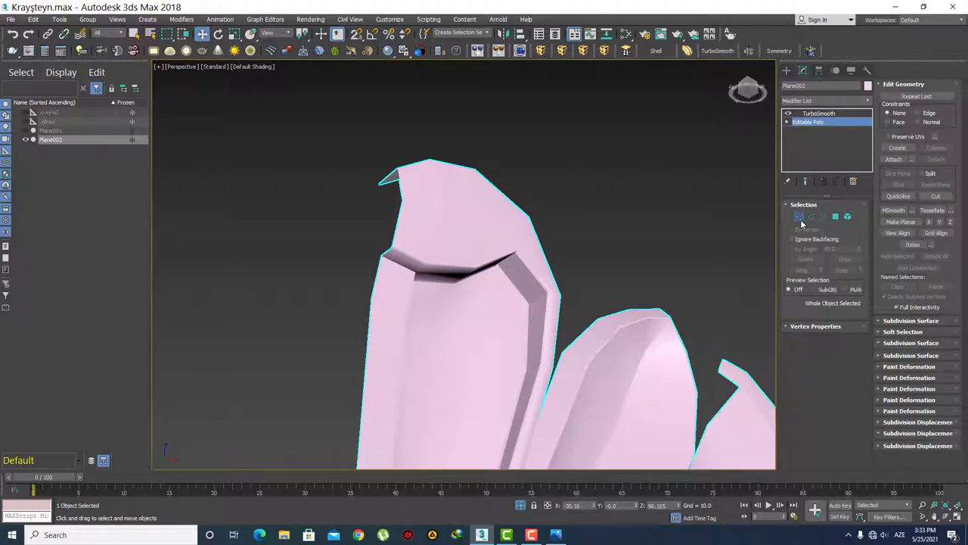
{"action": "left_click", "coordinate": [800, 219]}
Step: Select four vertices along the lobe's top ridge and raise them along Y
{"action": "middle_click_drag", "start_coordinate": [520, 258], "coordinate": [529, 263]}
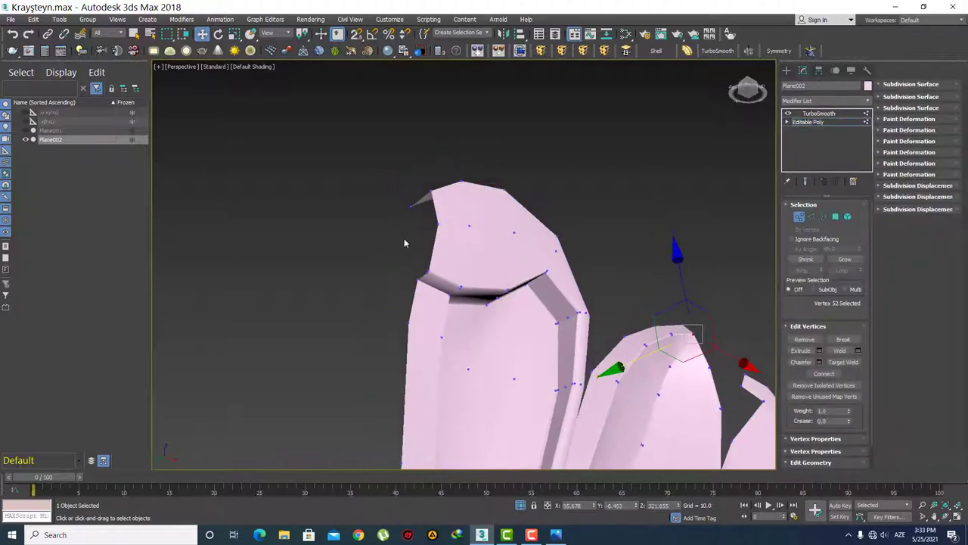
{"action": "left_click", "coordinate": [439, 230]}
{"action": "middle_click_drag", "start_coordinate": [440, 230], "coordinate": [450, 210], "text": "alt"}
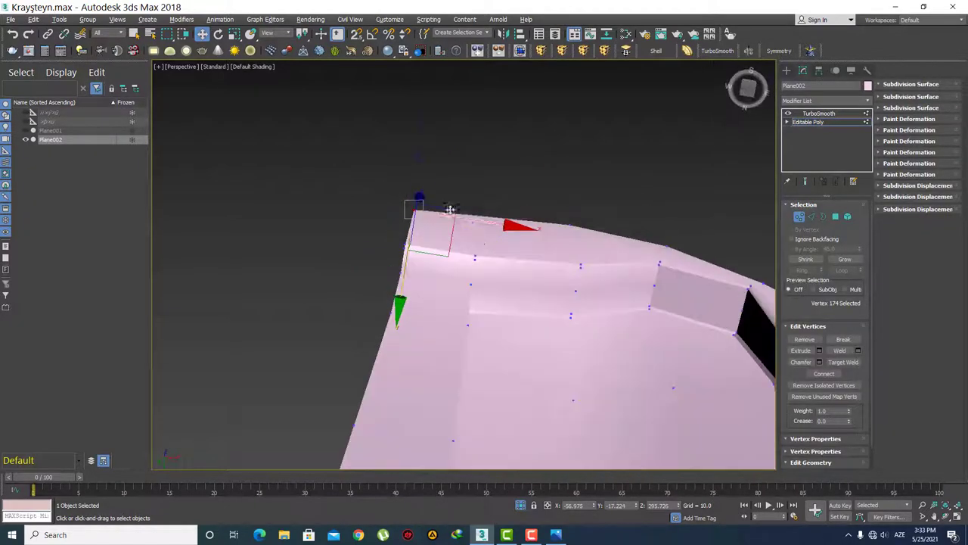
{"action": "left_click", "coordinate": [477, 217], "text": "ctrl"}
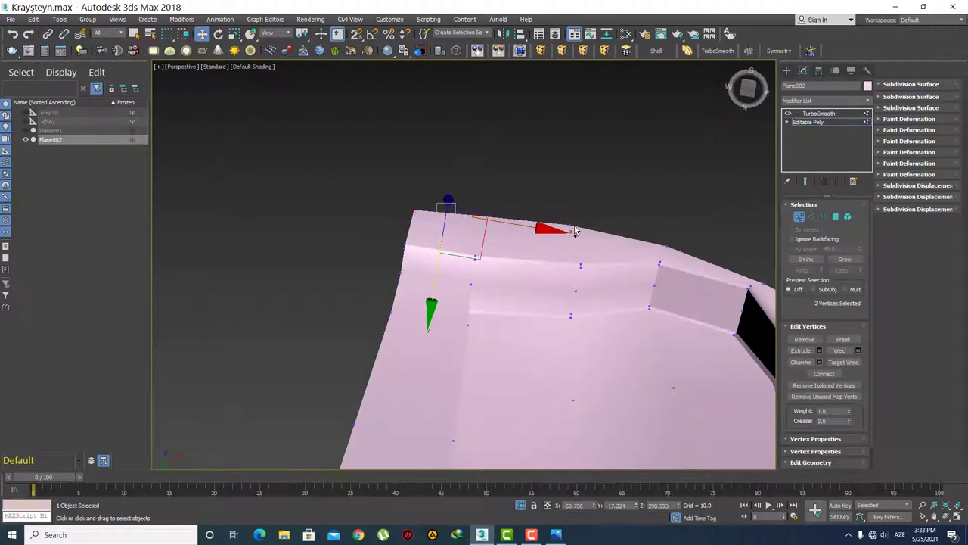
{"action": "left_click", "coordinate": [571, 224], "text": "ctrl"}
{"action": "middle_click_drag", "start_coordinate": [571, 224], "coordinate": [553, 245], "text": "alt"}
{"action": "key", "text": "F4"}
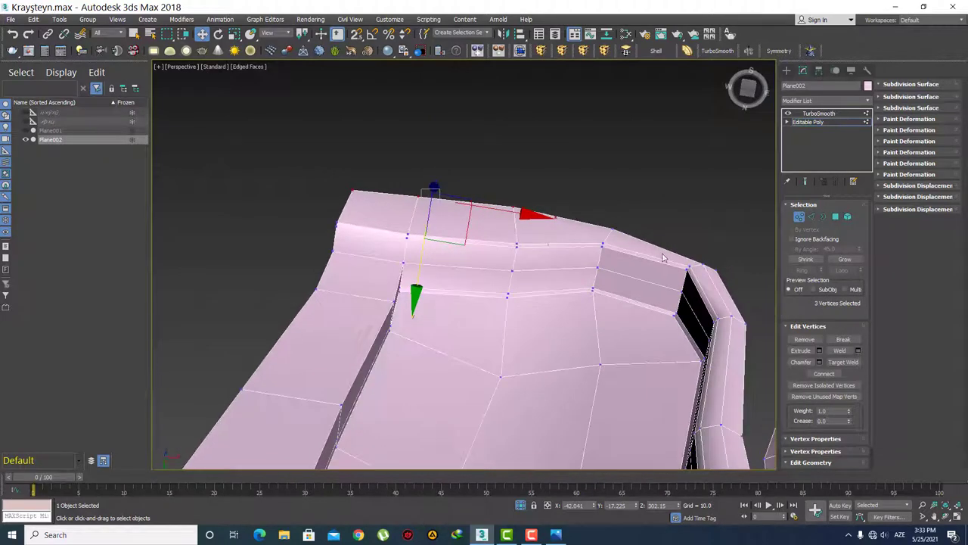
{"action": "middle_click_drag", "start_coordinate": [666, 258], "coordinate": [643, 267], "text": "alt"}
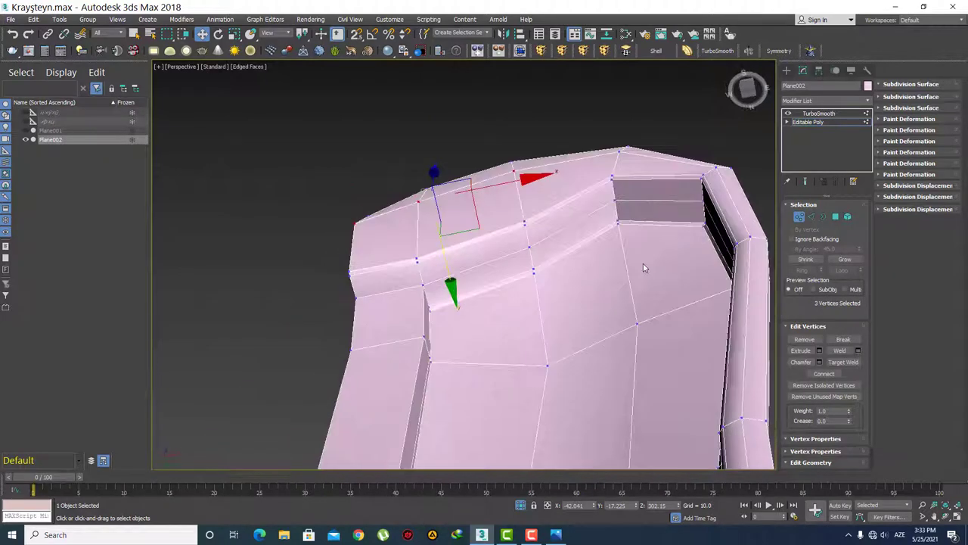
{"action": "left_click", "coordinate": [618, 151], "text": "ctrl"}
{"action": "middle_click_drag", "start_coordinate": [557, 257], "coordinate": [559, 229], "text": "alt"}
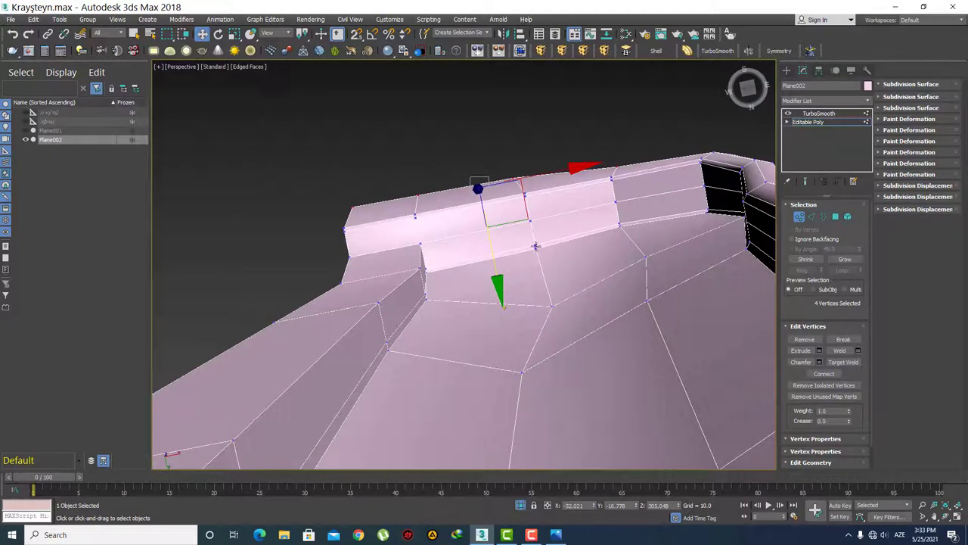
{"action": "mouse_move", "coordinate": [493, 261]}
{"action": "left_mouse_down"}
{"action": "mouse_move", "coordinate": [489, 239]}
{"action": "mouse_move", "coordinate": [590, 111]}
{"action": "left_mouse_up"}
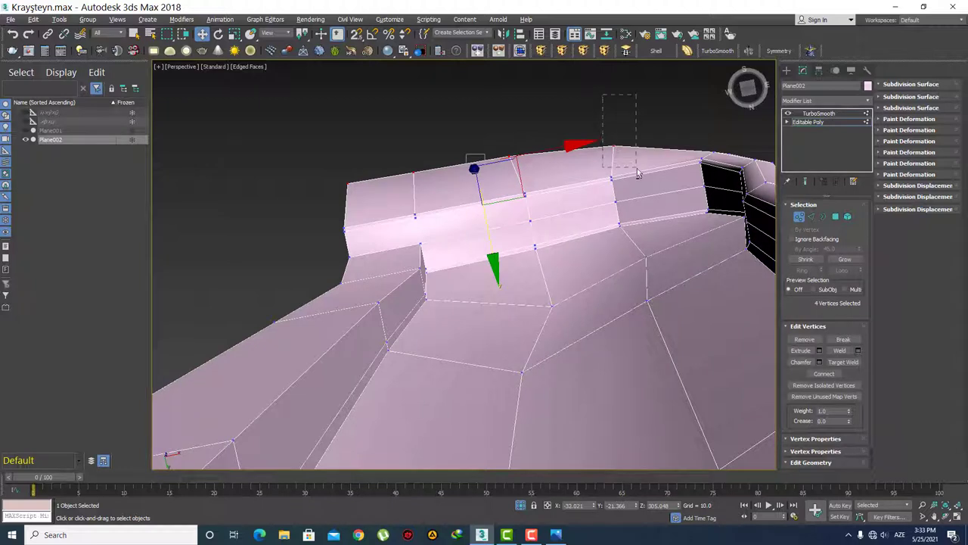
Step: Narrow the selection to two ridge vertices and lift them further
{"action": "left_click_drag", "start_coordinate": [638, 173], "coordinate": [639, 174], "text": "alt"}
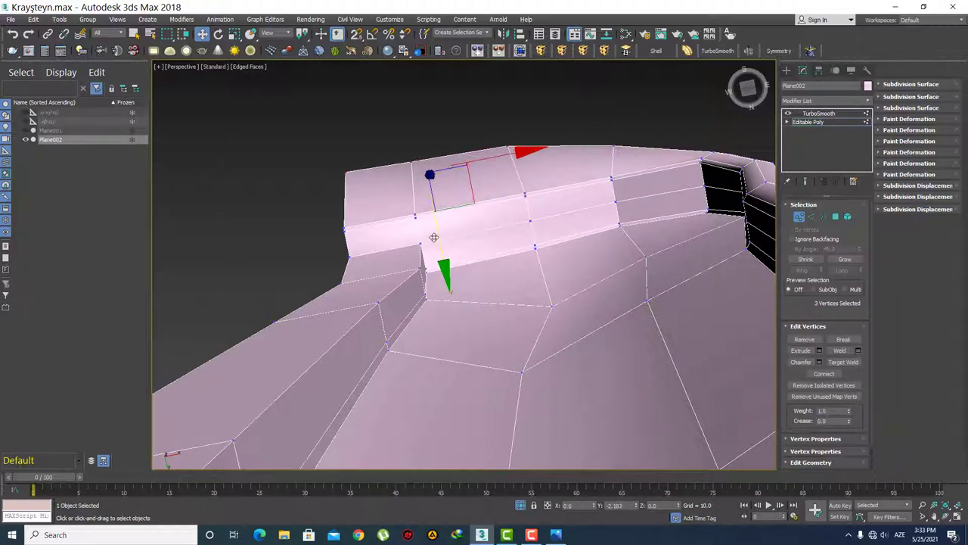
{"action": "left_click", "coordinate": [528, 154], "text": "alt"}
{"action": "left_click_drag", "start_coordinate": [397, 252], "coordinate": [454, 224]}
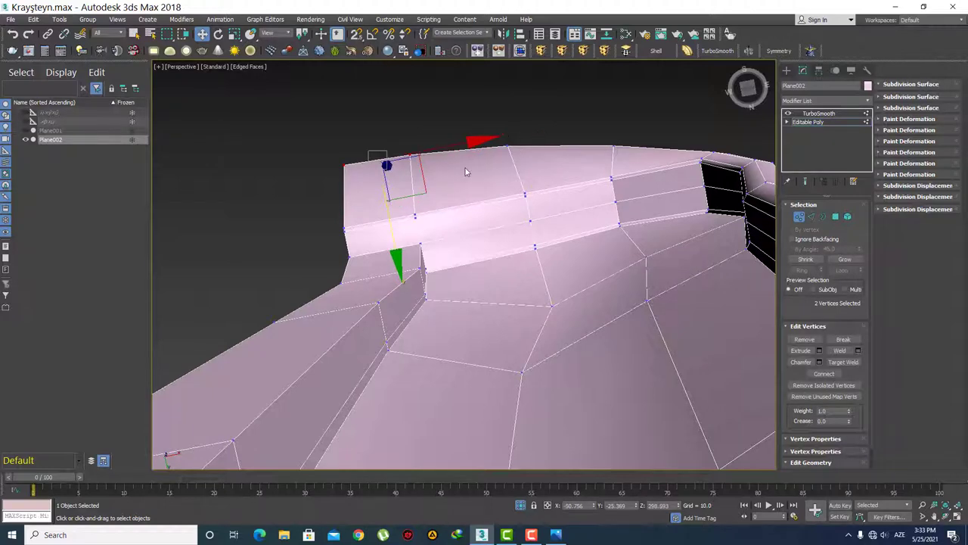
{"action": "middle_click_drag", "start_coordinate": [407, 161], "coordinate": [476, 260], "text": "alt"}
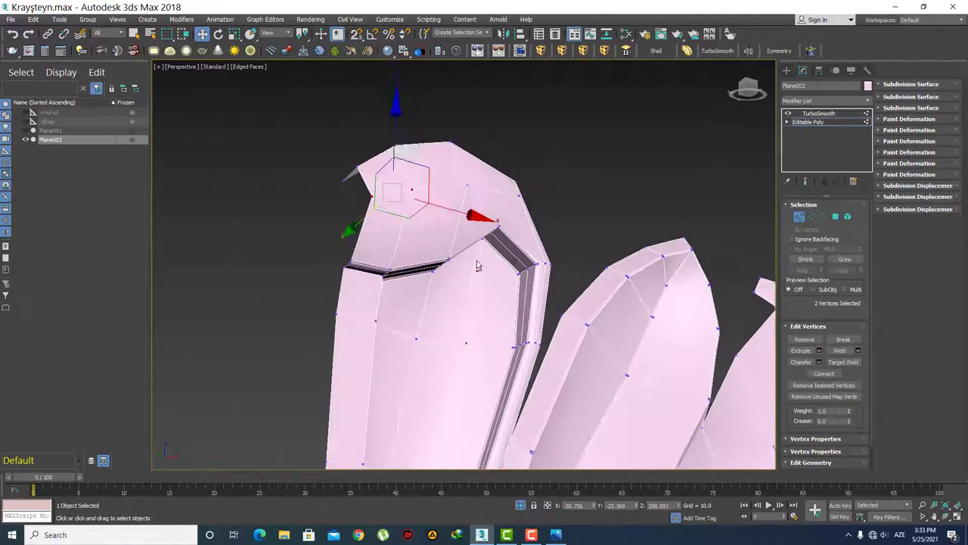
Step: View the smoothed result, then dismiss the crash error report and its confirmation
{"action": "left_click", "coordinate": [788, 113]}
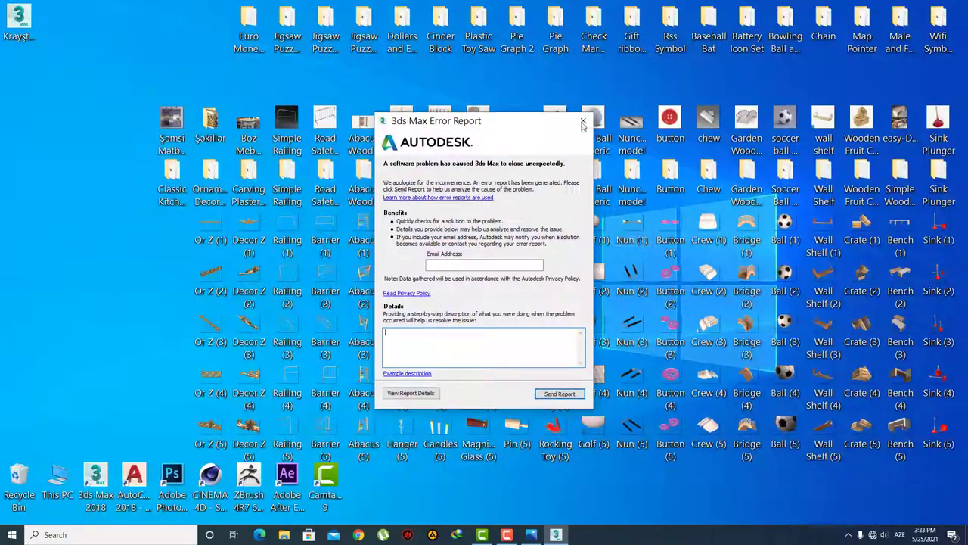
{"action": "left_click", "coordinate": [583, 122]}
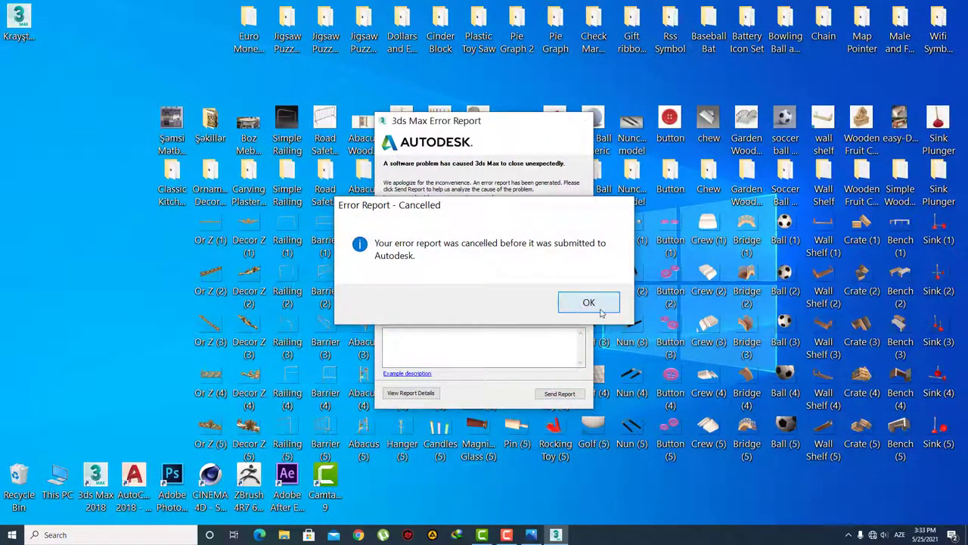
{"action": "left_click", "coordinate": [588, 303]}
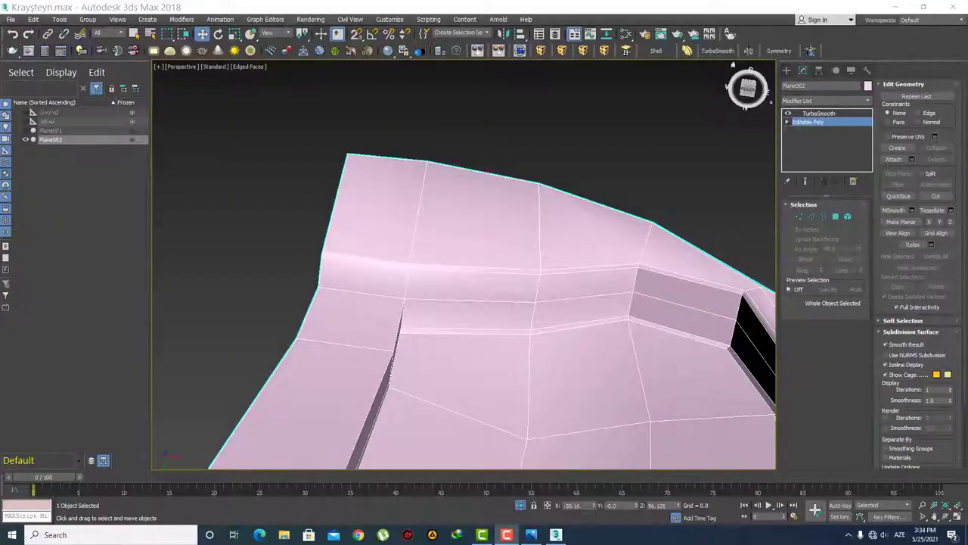
Step: Set TurboSmooth Iterations to 2, hide the wireframe, then return to Editable Poly
{"action": "mouse_move", "coordinate": [603, 328]}
{"action": "middle_mouse_down", "text": "alt"}
{"action": "mouse_move", "coordinate": [540, 249]}
{"action": "mouse_move", "coordinate": [519, 249]}
{"action": "mouse_move", "coordinate": [594, 246]}
{"action": "middle_mouse_up", "text": "alt"}
{"action": "left_click", "coordinate": [823, 113]}
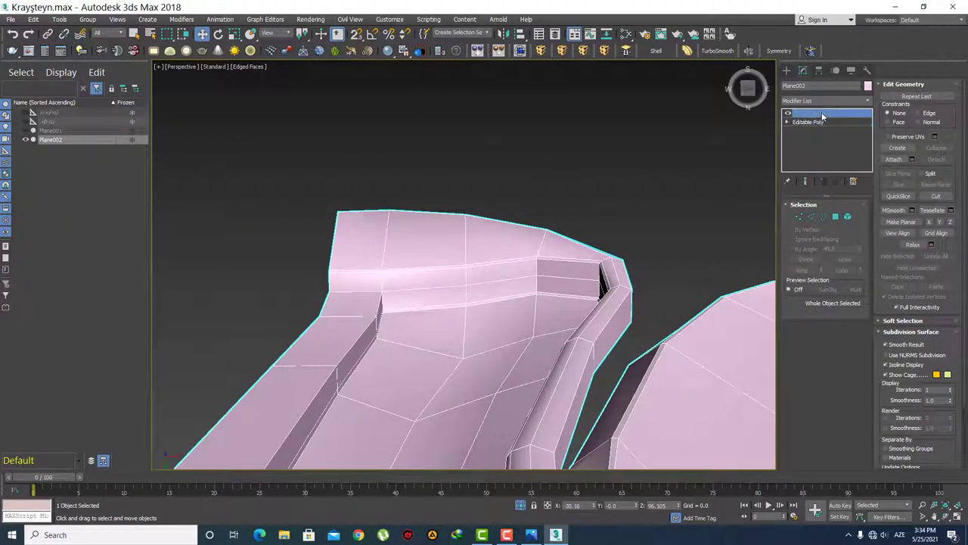
{"action": "scroll", "coordinate": [428, 208], "scroll_direction": "down", "scroll_amount": 5}
{"action": "mouse_move", "coordinate": [428, 208]}
{"action": "middle_mouse_down", "text": "alt"}
{"action": "mouse_move", "coordinate": [491, 280]}
{"action": "mouse_move", "coordinate": [446, 284]}
{"action": "middle_mouse_up", "text": "alt"}
{"action": "middle_click_drag", "start_coordinate": [458, 257], "coordinate": [486, 234]}
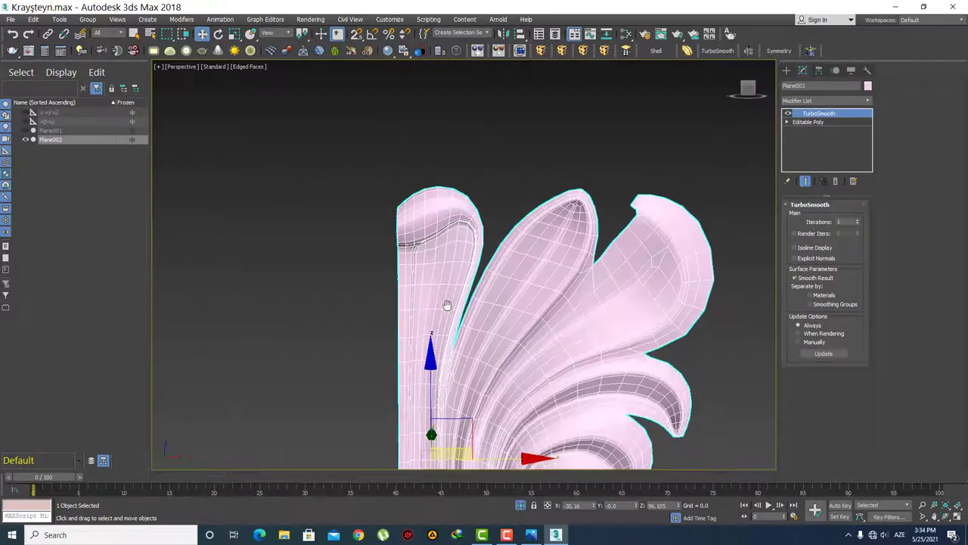
{"action": "left_click", "coordinate": [859, 219]}
{"action": "key", "text": "F4"}
{"action": "mouse_move", "coordinate": [557, 244]}
{"action": "middle_mouse_down", "text": "alt"}
{"action": "mouse_move", "coordinate": [584, 229]}
{"action": "mouse_move", "coordinate": [565, 223]}
{"action": "mouse_move", "coordinate": [633, 222]}
{"action": "mouse_move", "coordinate": [575, 252]}
{"action": "middle_mouse_up", "text": "alt"}
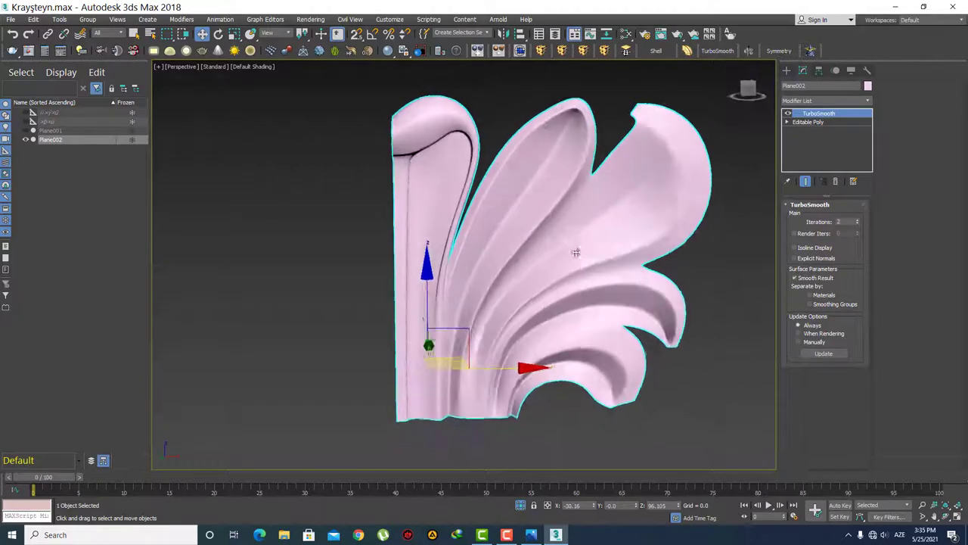
{"action": "left_click", "coordinate": [809, 122]}
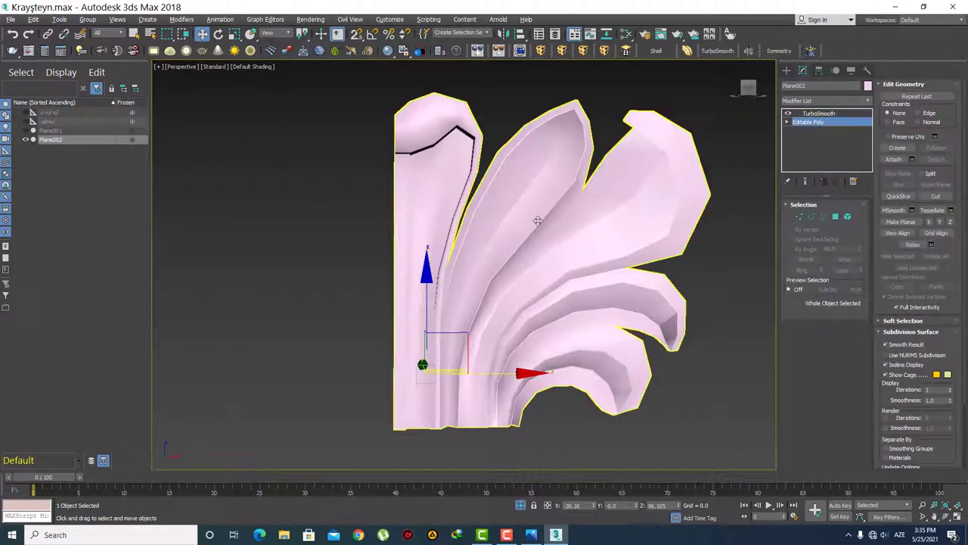
Step: Switch to Border mode in the front view with the wireframe overlay shown
{"action": "mouse_move", "coordinate": [538, 219]}
{"action": "middle_mouse_down", "text": "alt"}
{"action": "mouse_move", "coordinate": [537, 195]}
{"action": "mouse_move", "coordinate": [528, 300]}
{"action": "mouse_move", "coordinate": [519, 292]}
{"action": "mouse_move", "coordinate": [486, 336]}
{"action": "middle_mouse_up", "text": "alt"}
{"action": "key", "text": "3"}
{"action": "key", "text": "F4"}
{"action": "scroll", "coordinate": [409, 153], "scroll_direction": "up", "scroll_amount": 5}
{"action": "scroll", "coordinate": [392, 175], "scroll_direction": "down", "scroll_amount": 2}
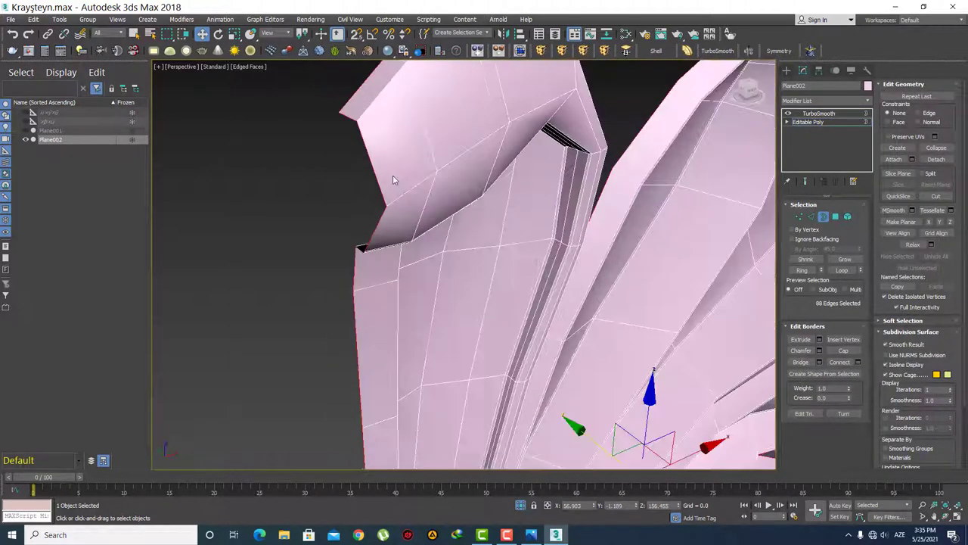
{"action": "key", "text": "f"}
{"action": "scroll", "coordinate": [414, 199], "scroll_direction": "up", "scroll_amount": 2}
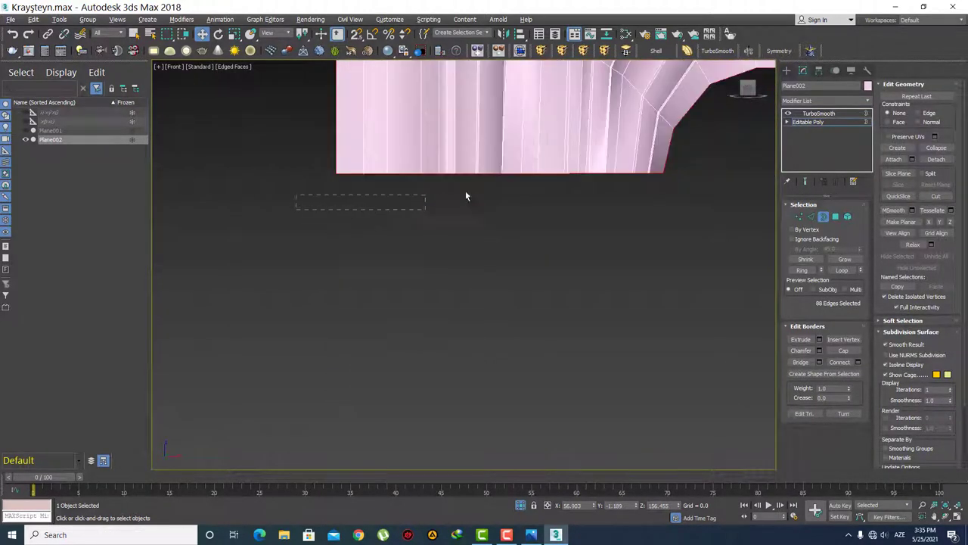
{"action": "left_click_drag", "start_coordinate": [657, 166], "coordinate": [624, 189]}
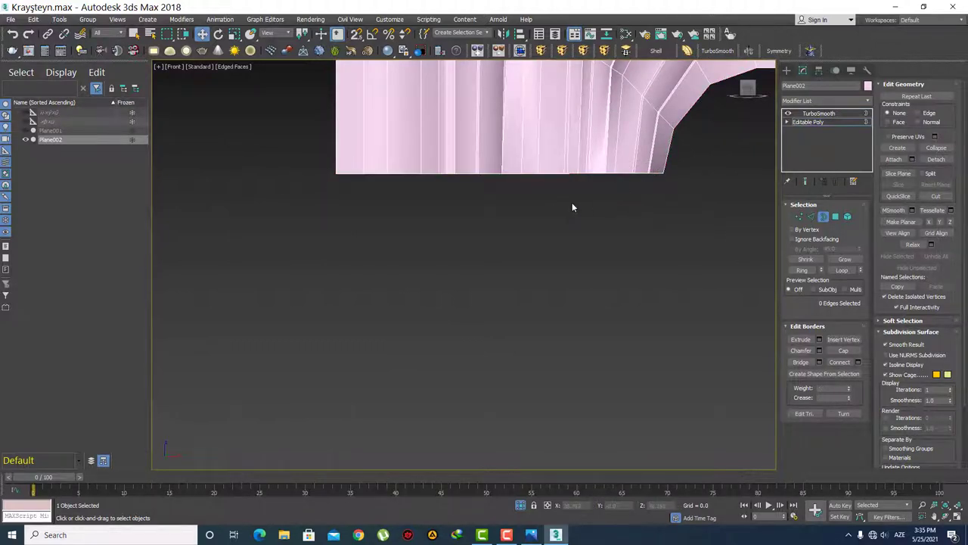
{"action": "scroll", "coordinate": [572, 202], "scroll_direction": "up", "scroll_amount": 2}
{"action": "middle_click_drag", "start_coordinate": [562, 221], "coordinate": [581, 250]}
{"action": "key", "text": "ctrl+z"}
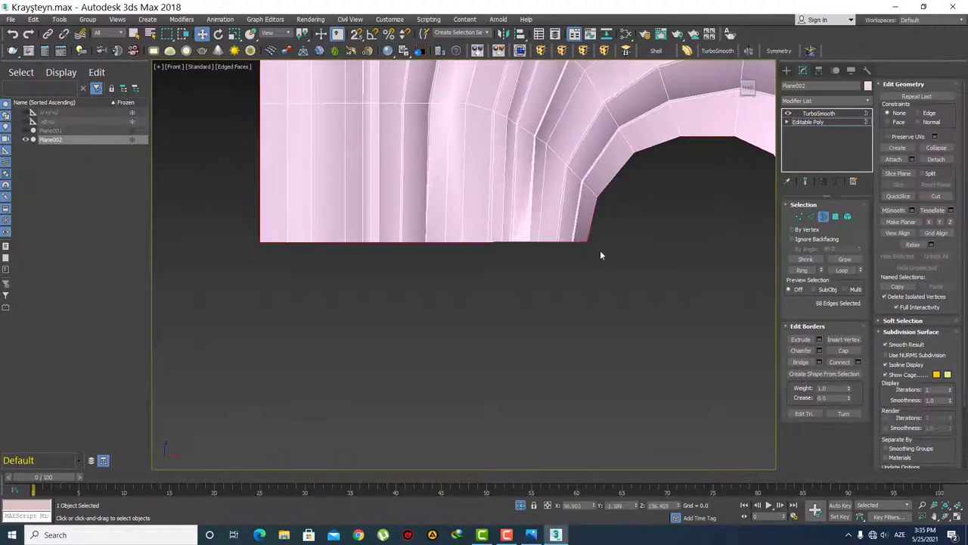
Step: Select the lower part's edges and deselect extras until 51 edges remain
{"action": "left_click", "coordinate": [812, 216]}
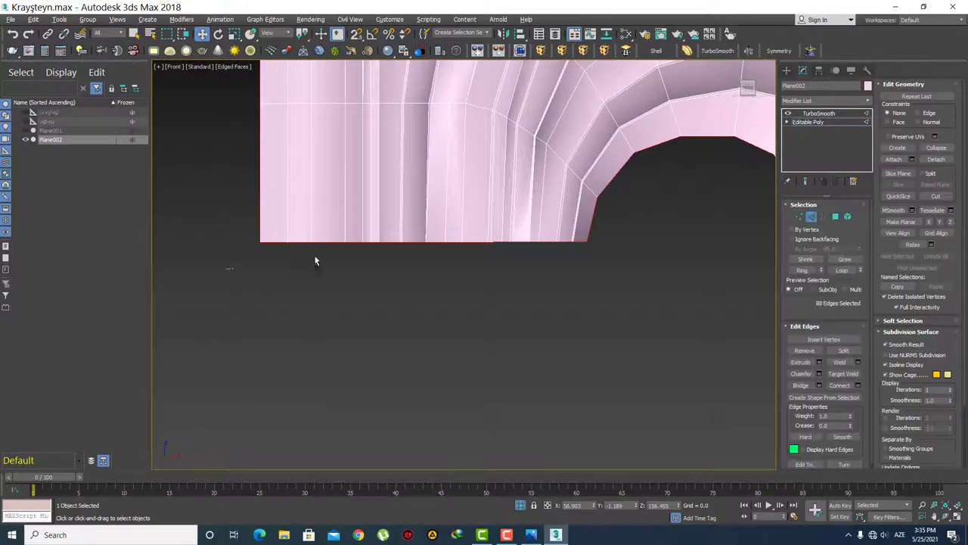
{"action": "left_click_drag", "start_coordinate": [580, 216], "coordinate": [580, 218]}
{"action": "key", "text": "shift+z"}
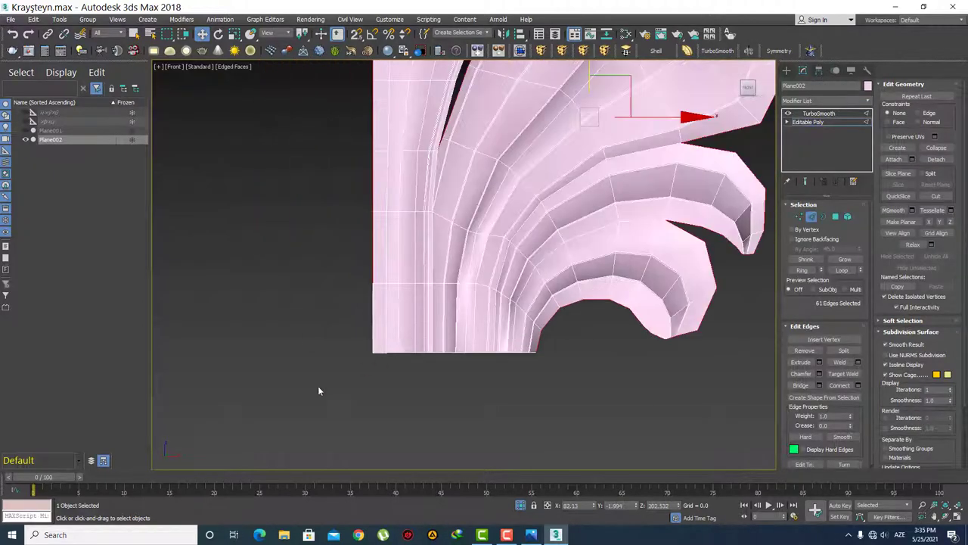
{"action": "left_click_drag", "start_coordinate": [379, 157], "coordinate": [379, 159], "text": "alt"}
{"action": "key", "text": "shift+z"}
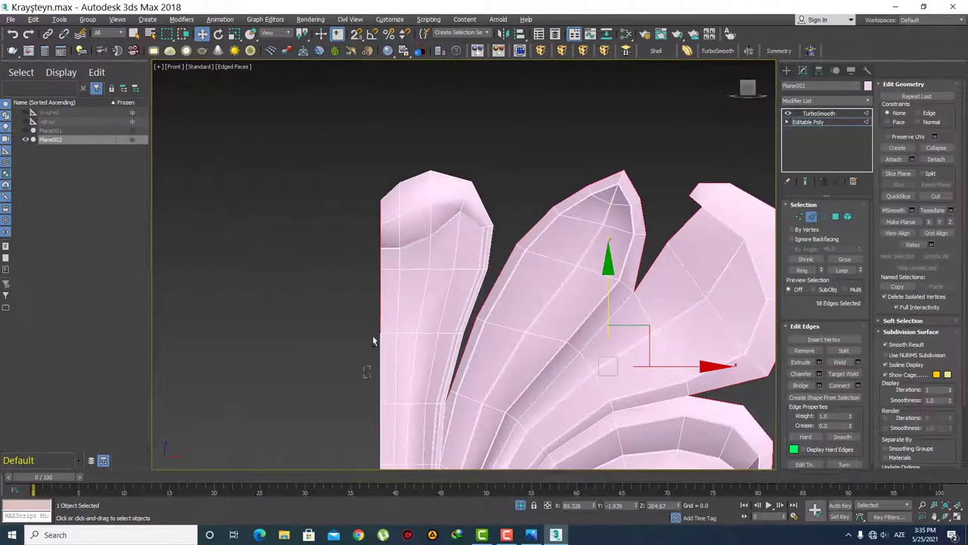
{"action": "left_click_drag", "start_coordinate": [391, 221], "coordinate": [392, 221], "text": "alt"}
{"action": "key", "text": "shift+z"}
{"action": "key", "text": "shift+z"}
{"action": "key", "text": "p"}
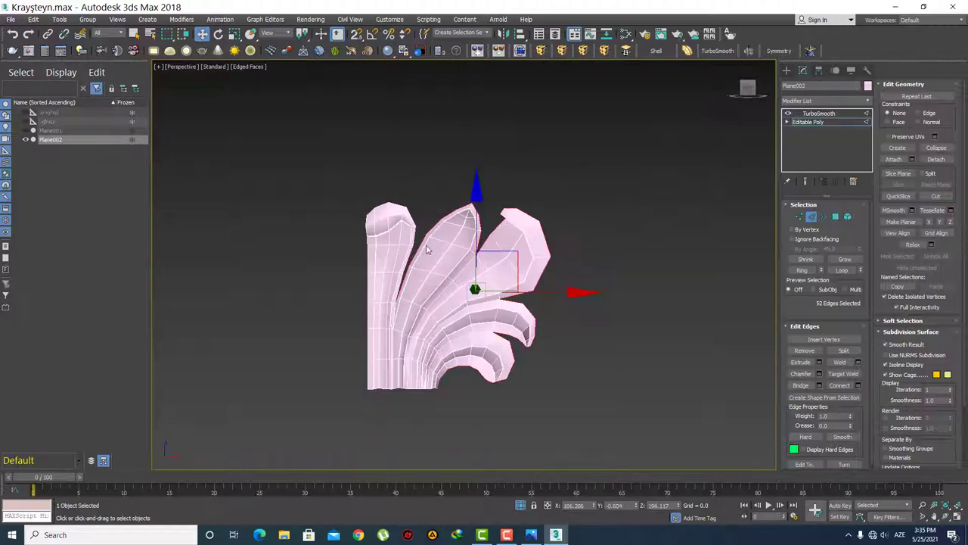
{"action": "mouse_move", "coordinate": [411, 231]}
{"action": "middle_mouse_down", "text": "alt"}
{"action": "mouse_move", "coordinate": [466, 253]}
{"action": "mouse_move", "coordinate": [378, 149]}
{"action": "mouse_move", "coordinate": [454, 270]}
{"action": "mouse_move", "coordinate": [476, 265]}
{"action": "middle_mouse_up", "text": "alt"}
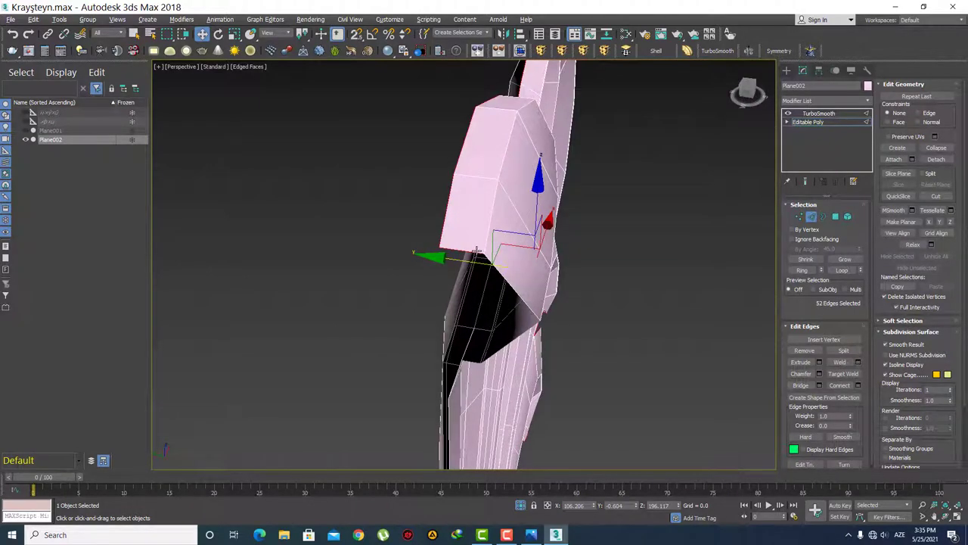
{"action": "left_click", "coordinate": [475, 252], "text": "alt"}
Step: Move the flap's edges along Y, then exit sub-object mode to show the smoothed mesh
{"action": "scroll", "coordinate": [407, 244], "scroll_direction": "up", "scroll_amount": 3}
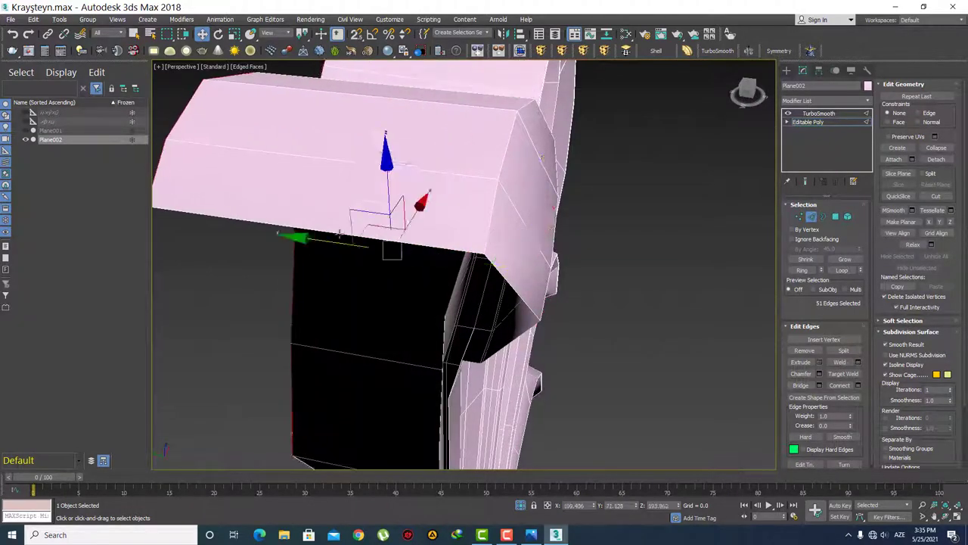
{"action": "scroll", "coordinate": [407, 244], "scroll_direction": "down", "scroll_amount": 5}
{"action": "mouse_move", "coordinate": [407, 243]}
{"action": "middle_mouse_down", "text": "alt"}
{"action": "mouse_move", "coordinate": [500, 254]}
{"action": "mouse_move", "coordinate": [454, 266]}
{"action": "mouse_move", "coordinate": [423, 257]}
{"action": "mouse_move", "coordinate": [388, 283]}
{"action": "mouse_move", "coordinate": [510, 318]}
{"action": "mouse_move", "coordinate": [544, 278]}
{"action": "middle_mouse_up", "text": "alt"}
{"action": "scroll", "coordinate": [388, 283], "scroll_direction": "up", "scroll_amount": 3}
{"action": "left_click_drag", "start_coordinate": [543, 269], "coordinate": [487, 250]}
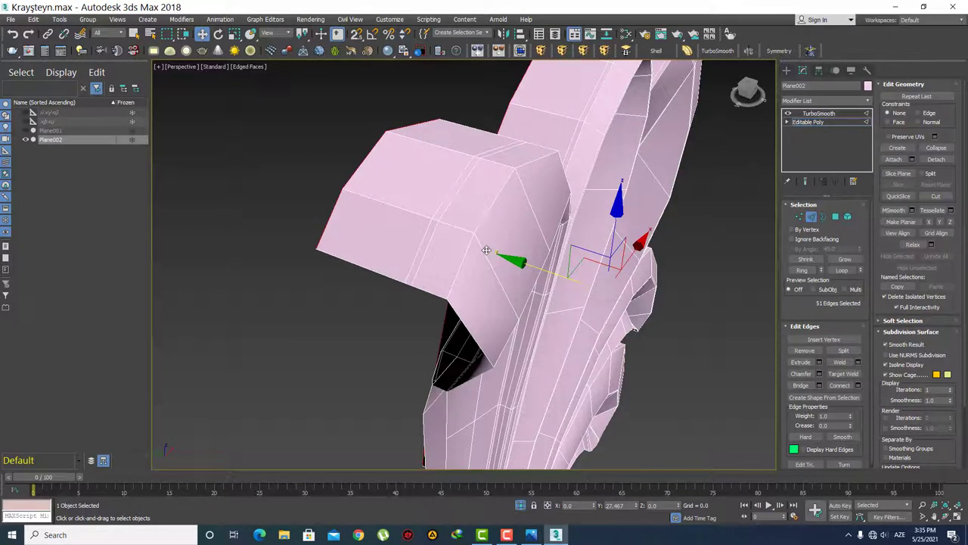
{"action": "mouse_move", "coordinate": [486, 250]}
{"action": "middle_mouse_down", "text": "alt"}
{"action": "mouse_move", "coordinate": [370, 269]}
{"action": "mouse_move", "coordinate": [386, 268]}
{"action": "middle_mouse_up", "text": "alt"}
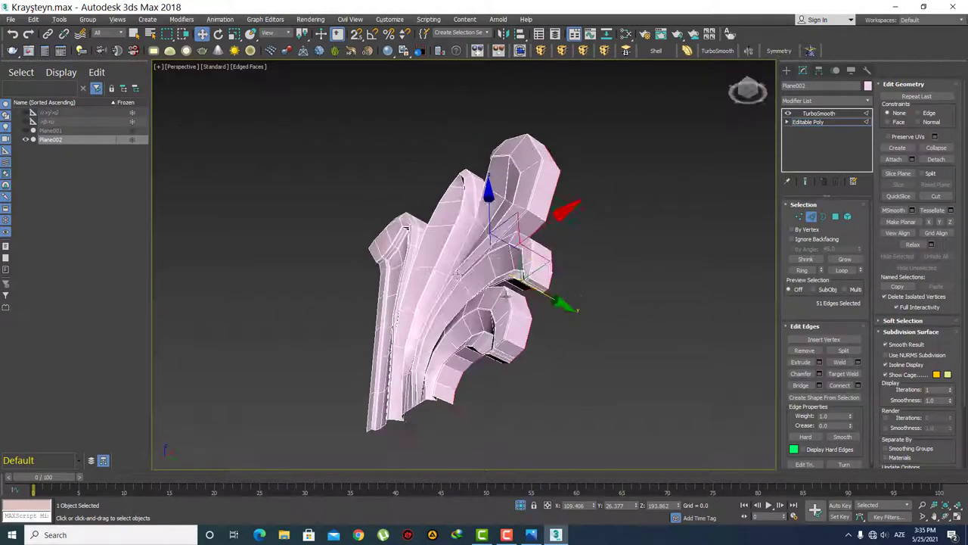
{"action": "scroll", "coordinate": [469, 257], "scroll_direction": "up", "scroll_amount": 3}
{"action": "left_click", "coordinate": [787, 70]}
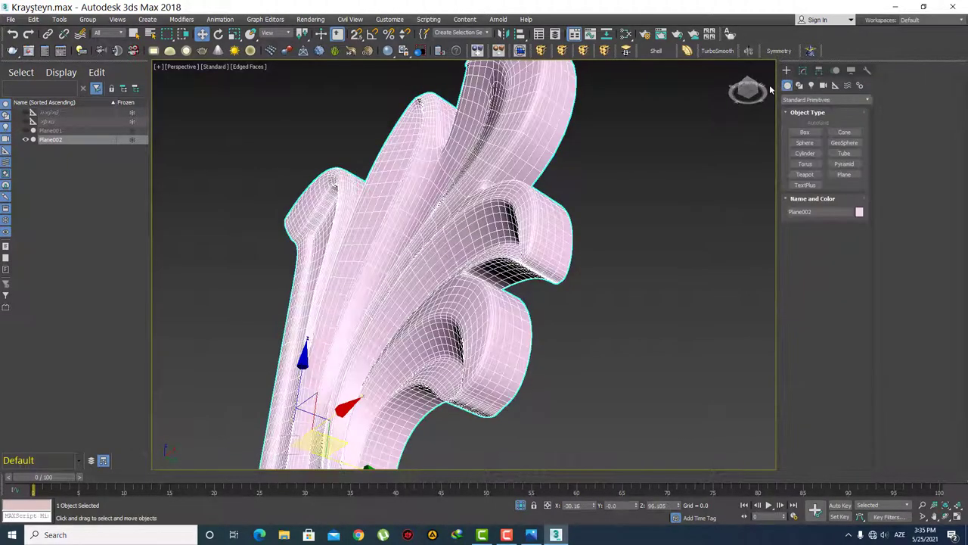
Step: Turn off the edge overlay and inspect the smoothed leaf in object selection mode
{"action": "scroll", "coordinate": [506, 303], "scroll_direction": "down", "scroll_amount": 4}
{"action": "scroll", "coordinate": [530, 310], "scroll_direction": "up", "scroll_amount": 2}
{"action": "mouse_move", "coordinate": [505, 302]}
{"action": "middle_mouse_down", "text": "alt"}
{"action": "mouse_move", "coordinate": [544, 317]}
{"action": "mouse_move", "coordinate": [512, 320]}
{"action": "mouse_move", "coordinate": [526, 314]}
{"action": "middle_mouse_up", "text": "alt"}
{"action": "key", "text": "q"}
{"action": "key", "text": "F4"}
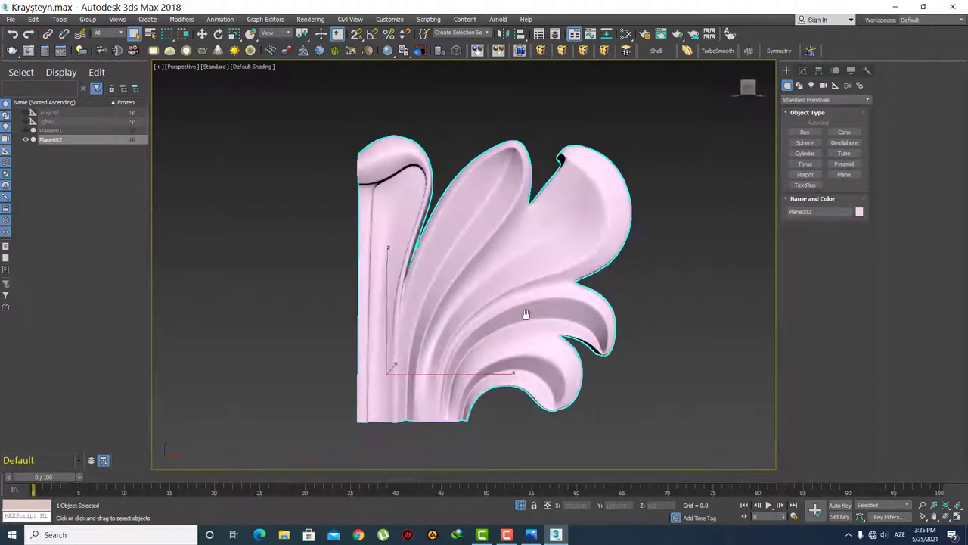
{"action": "middle_click_drag", "start_coordinate": [605, 273], "coordinate": [564, 160], "text": "alt"}
{"action": "scroll", "coordinate": [564, 160], "scroll_direction": "up", "scroll_amount": 3}
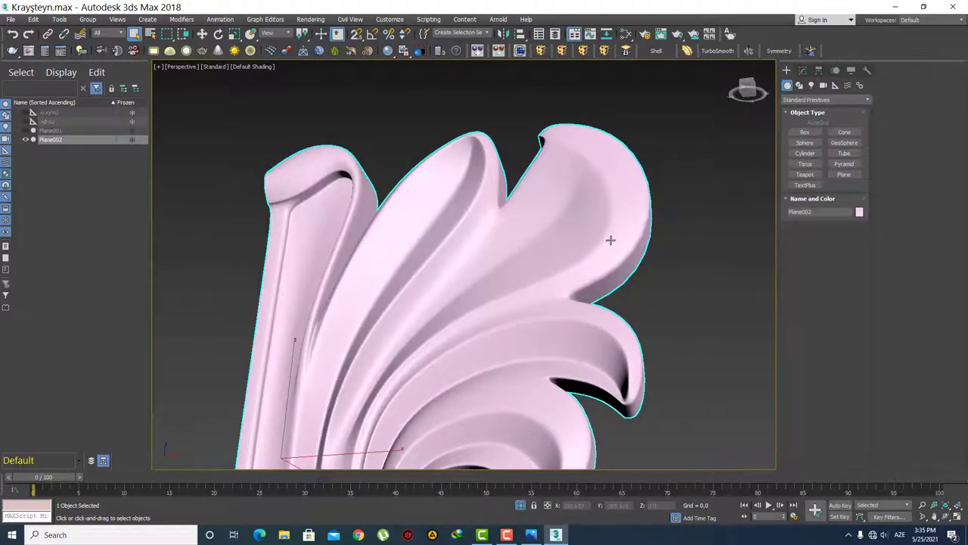
{"action": "middle_click_drag", "start_coordinate": [611, 264], "coordinate": [619, 324], "text": "alt"}
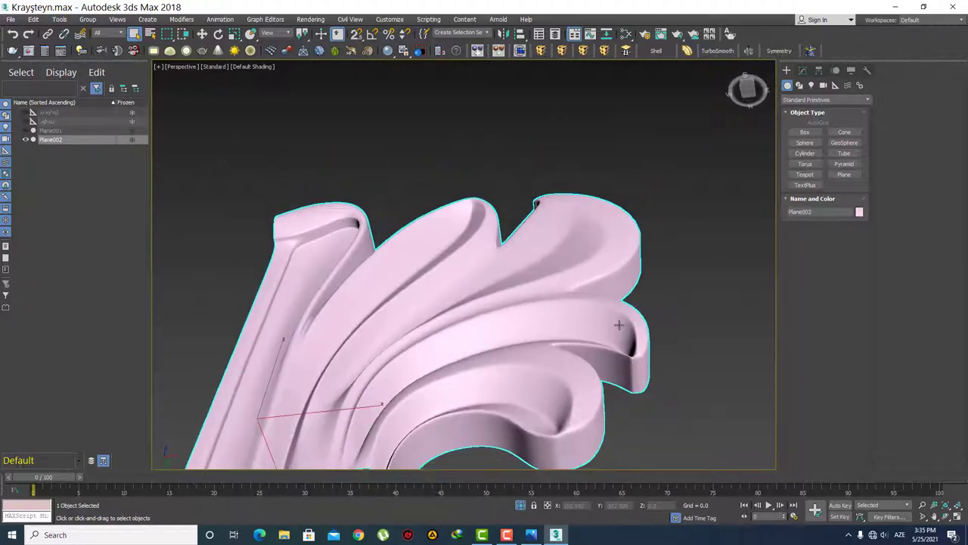
{"action": "scroll", "coordinate": [619, 324], "scroll_direction": "up", "scroll_amount": 2}
Step: Return to Editable Poly Vertex mode in the front view with wireframe shown
{"action": "left_click", "coordinate": [802, 70]}
{"action": "left_click", "coordinate": [811, 122]}
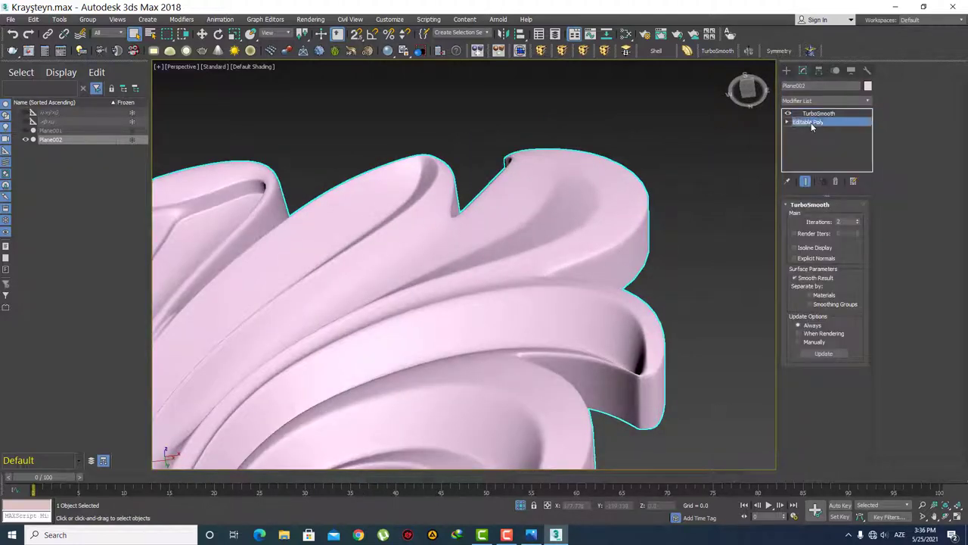
{"action": "key", "text": "2"}
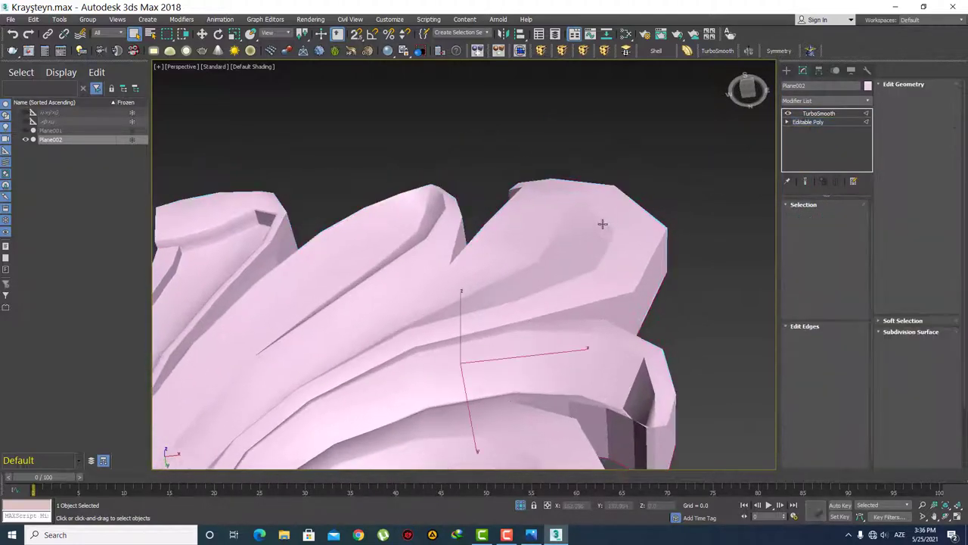
{"action": "left_click", "coordinate": [601, 221]}
{"action": "key", "text": "F4"}
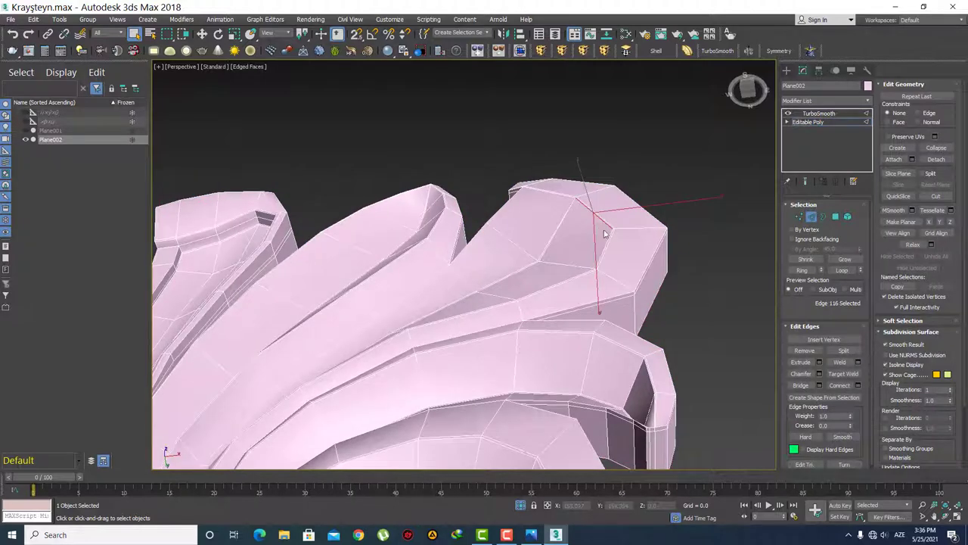
{"action": "scroll", "coordinate": [605, 234], "scroll_direction": "up", "scroll_amount": 3}
{"action": "key", "text": "1"}
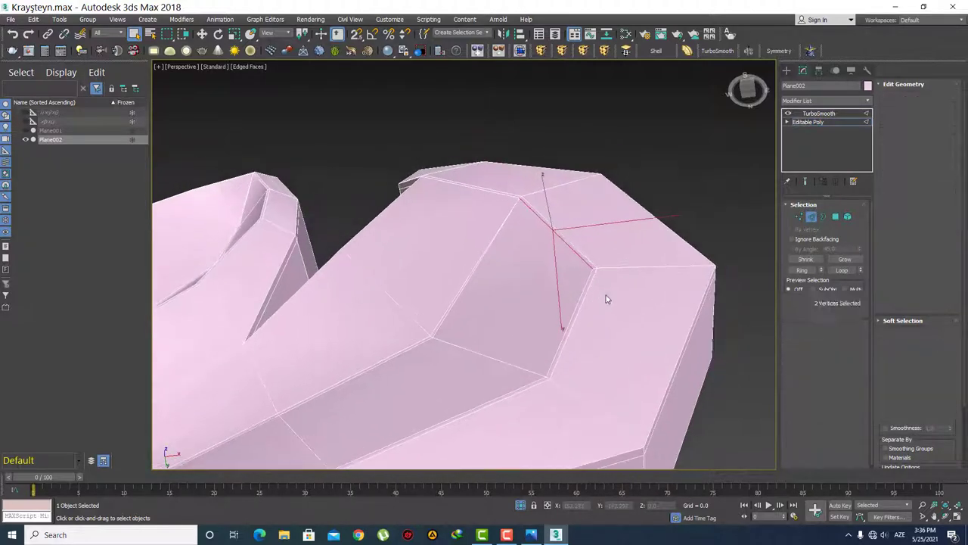
{"action": "key", "text": "f"}
{"action": "scroll", "coordinate": [581, 281], "scroll_direction": "up", "scroll_amount": 4}
{"action": "scroll", "coordinate": [529, 249], "scroll_direction": "up", "scroll_amount": 3}
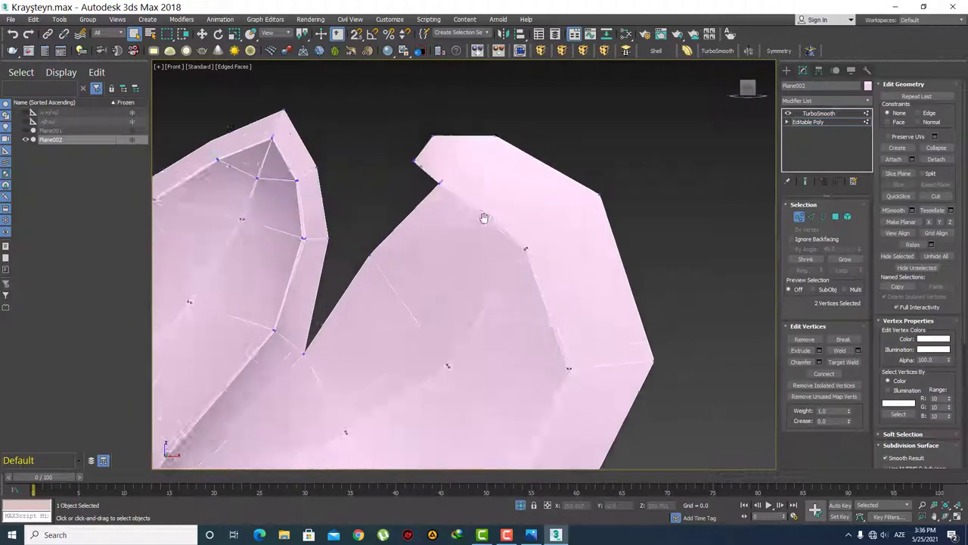
{"action": "scroll", "coordinate": [469, 219], "scroll_direction": "up", "scroll_amount": 3}
Step: Select vertices along the upper lobe outline and the leaf's inner curve
{"action": "left_click", "coordinate": [421, 164], "text": "ctrl"}
{"action": "left_click_drag", "start_coordinate": [516, 244], "coordinate": [517, 246], "text": "ctrl"}
{"action": "scroll", "coordinate": [522, 257], "scroll_direction": "down", "scroll_amount": 3}
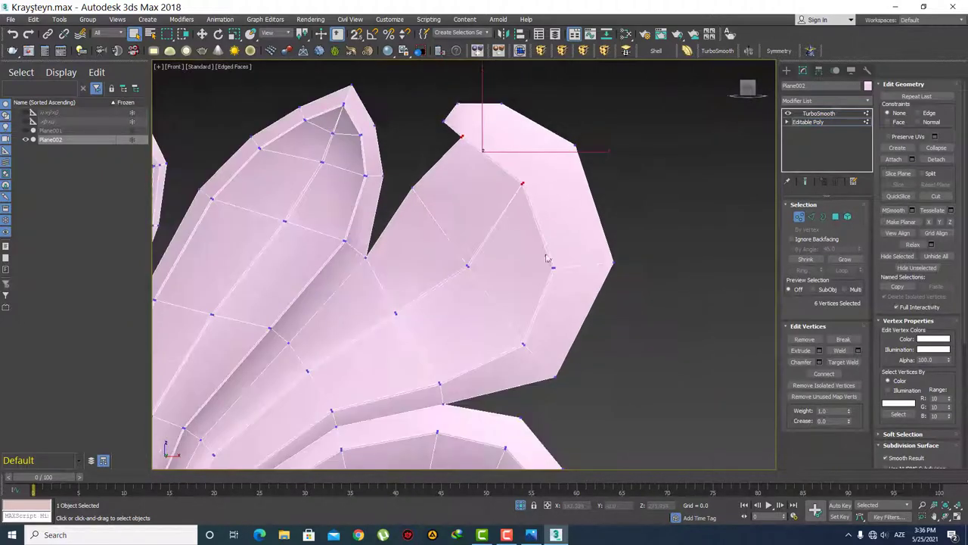
{"action": "scroll", "coordinate": [539, 291], "scroll_direction": "up", "scroll_amount": 4}
{"action": "scroll", "coordinate": [517, 268], "scroll_direction": "down", "scroll_amount": 2}
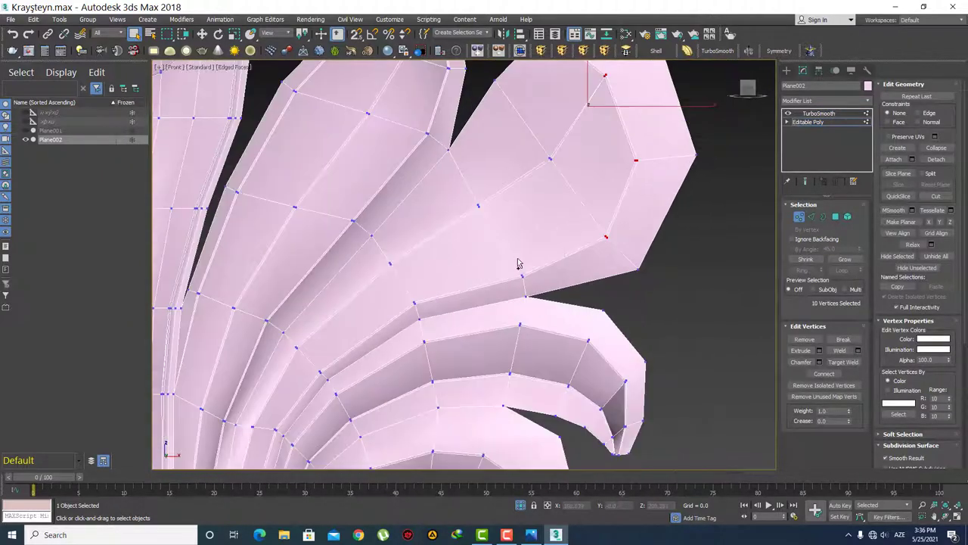
{"action": "left_click_drag", "start_coordinate": [527, 287], "coordinate": [528, 287], "text": "ctrl"}
{"action": "scroll", "coordinate": [398, 303], "scroll_direction": "up", "scroll_amount": 2}
{"action": "middle_click_drag", "start_coordinate": [398, 303], "coordinate": [449, 267]}
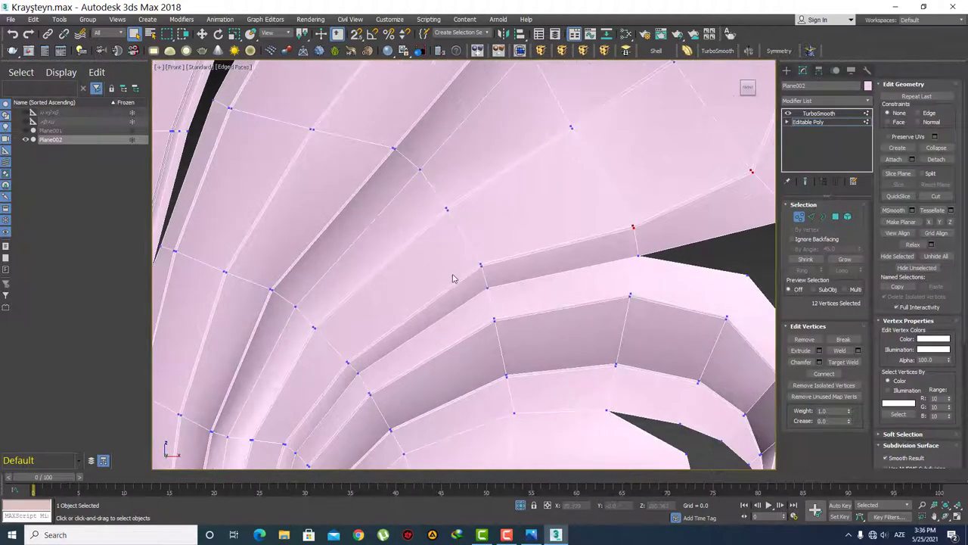
{"action": "middle_click_drag", "start_coordinate": [438, 309], "coordinate": [403, 283]}
{"action": "scroll", "coordinate": [403, 284], "scroll_direction": "up", "scroll_amount": 1}
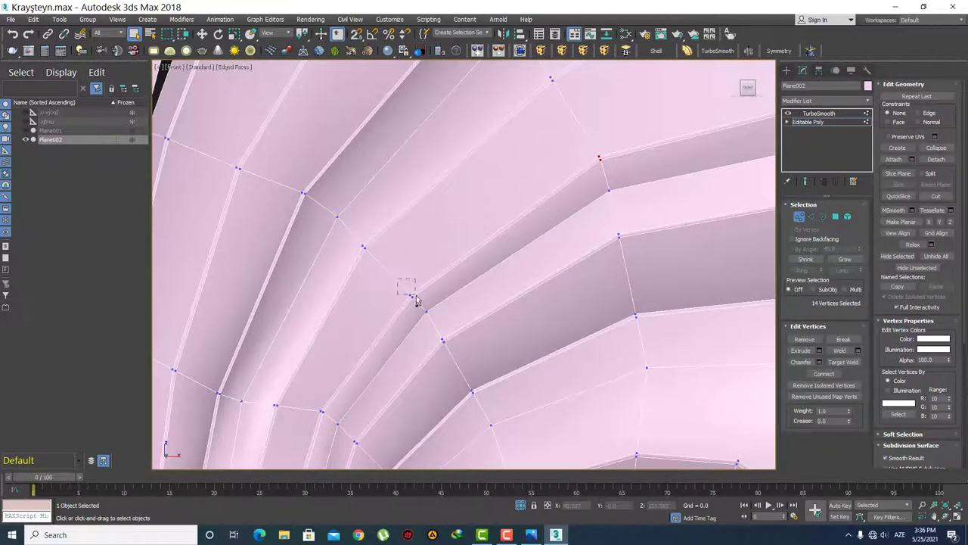
Step: Add vertices along the arch down to its base for 20 in total, then return to perspective
{"action": "left_click_drag", "start_coordinate": [422, 306], "coordinate": [422, 307], "text": "ctrl"}
{"action": "scroll", "coordinate": [413, 295], "scroll_direction": "down", "scroll_amount": 2}
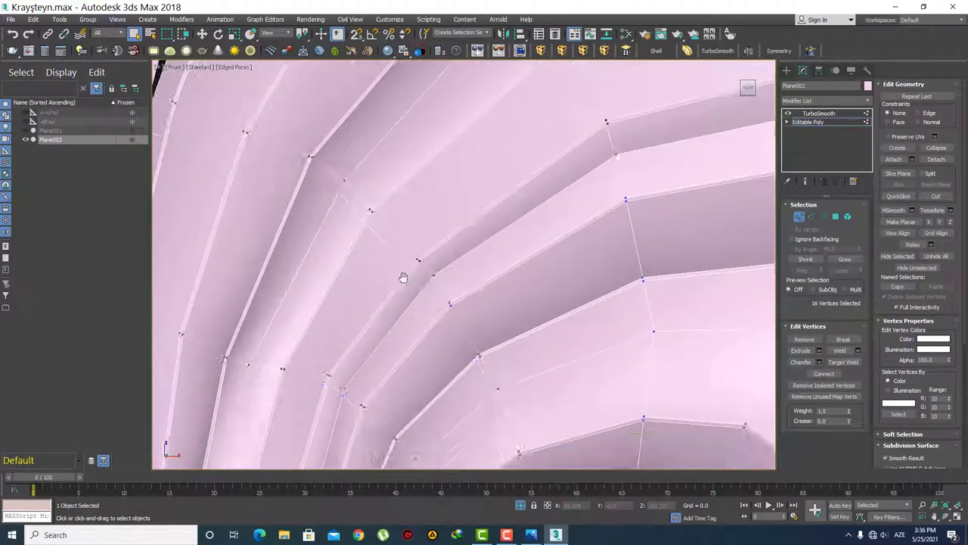
{"action": "middle_click_drag", "start_coordinate": [402, 276], "coordinate": [393, 221]}
{"action": "left_click_drag", "start_coordinate": [392, 242], "coordinate": [391, 242], "text": "ctrl"}
{"action": "scroll", "coordinate": [394, 243], "scroll_direction": "up", "scroll_amount": 1}
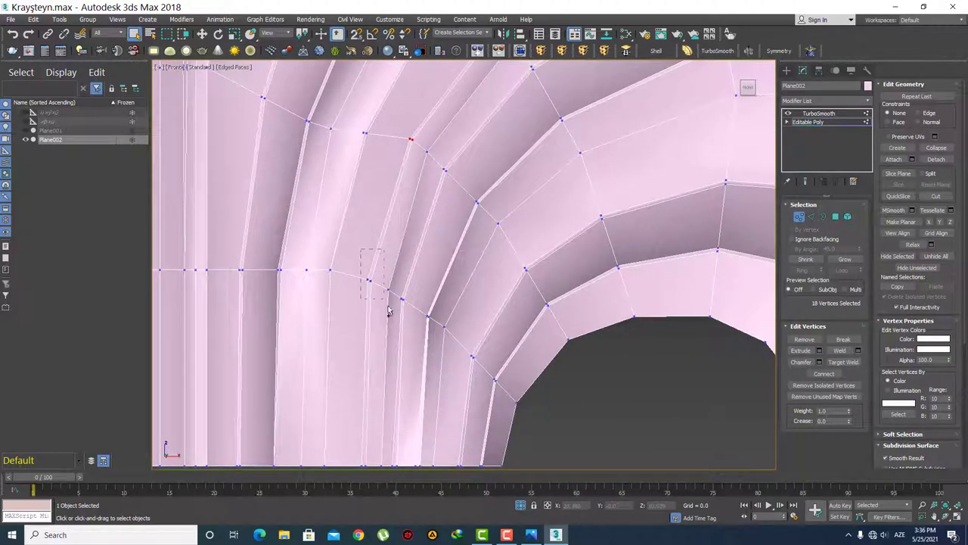
{"action": "left_click_drag", "start_coordinate": [388, 310], "coordinate": [388, 310], "text": "ctrl"}
{"action": "scroll", "coordinate": [388, 303], "scroll_direction": "down", "scroll_amount": 1}
{"action": "middle_click_drag", "start_coordinate": [410, 210], "coordinate": [447, 182]}
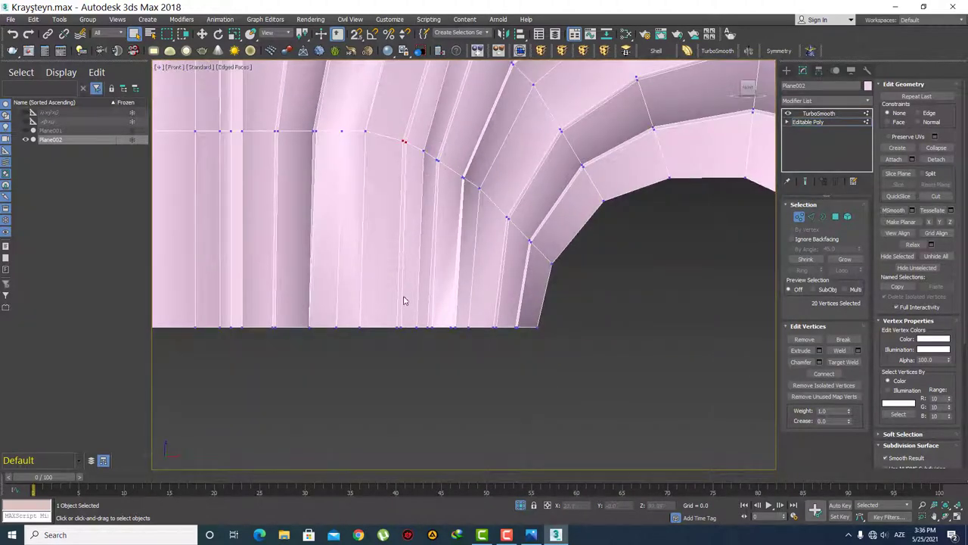
{"action": "scroll", "coordinate": [410, 260], "scroll_direction": "down", "scroll_amount": 1}
{"action": "mouse_move", "coordinate": [411, 260]}
{"action": "middle_mouse_down"}
{"action": "mouse_move", "coordinate": [394, 293]}
{"action": "mouse_move", "coordinate": [421, 302]}
{"action": "middle_mouse_up"}
{"action": "scroll", "coordinate": [406, 288], "scroll_direction": "down", "scroll_amount": 2}
{"action": "key", "text": "p"}
{"action": "scroll", "coordinate": [421, 304], "scroll_direction": "up", "scroll_amount": 3}
Step: Nudge the chosen vertices up along Y, then drop eight of them from the selection
{"action": "scroll", "coordinate": [529, 174], "scroll_direction": "up", "scroll_amount": 3}
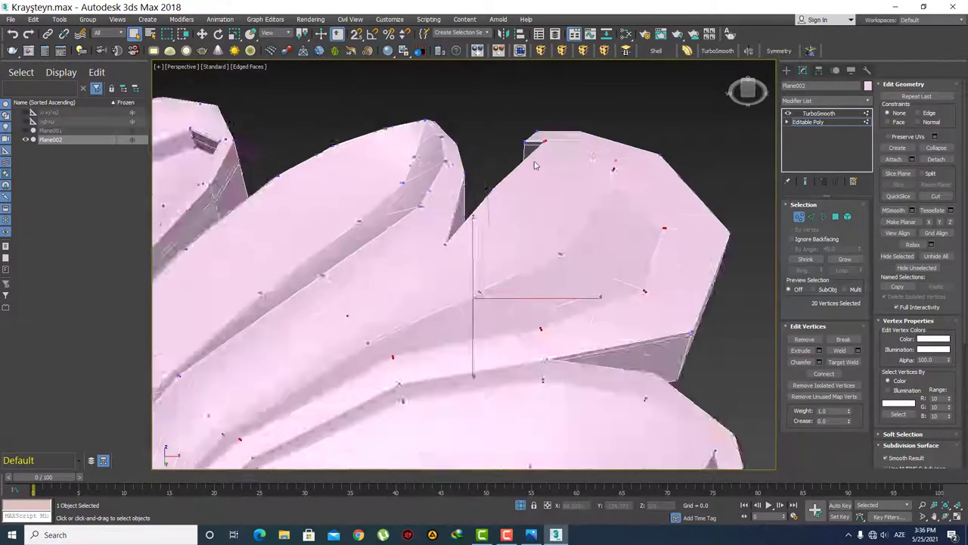
{"action": "scroll", "coordinate": [541, 136], "scroll_direction": "up", "scroll_amount": 3}
{"action": "scroll", "coordinate": [541, 136], "scroll_direction": "down", "scroll_amount": 5}
{"action": "middle_click_drag", "start_coordinate": [539, 211], "coordinate": [484, 276], "text": "alt"}
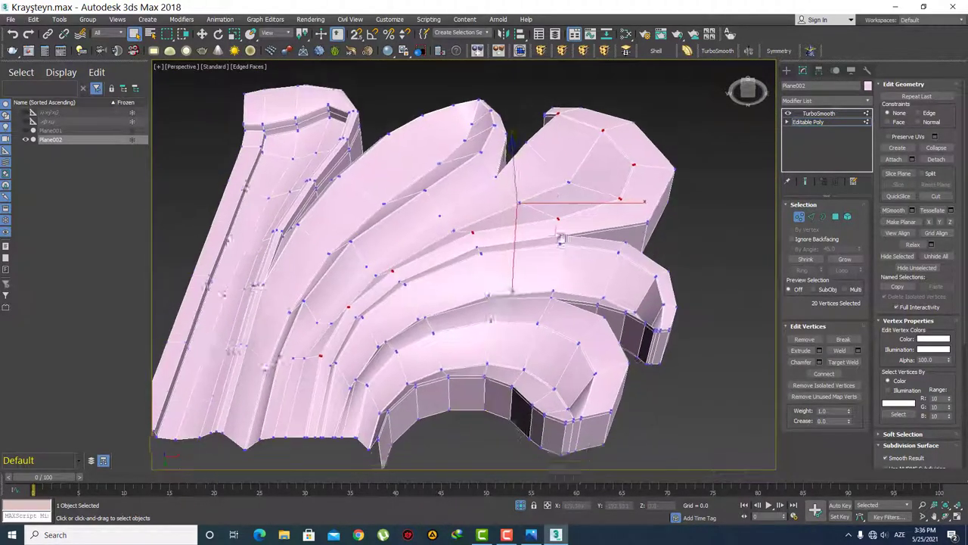
{"action": "key", "text": "w"}
{"action": "scroll", "coordinate": [503, 257], "scroll_direction": "up", "scroll_amount": 2}
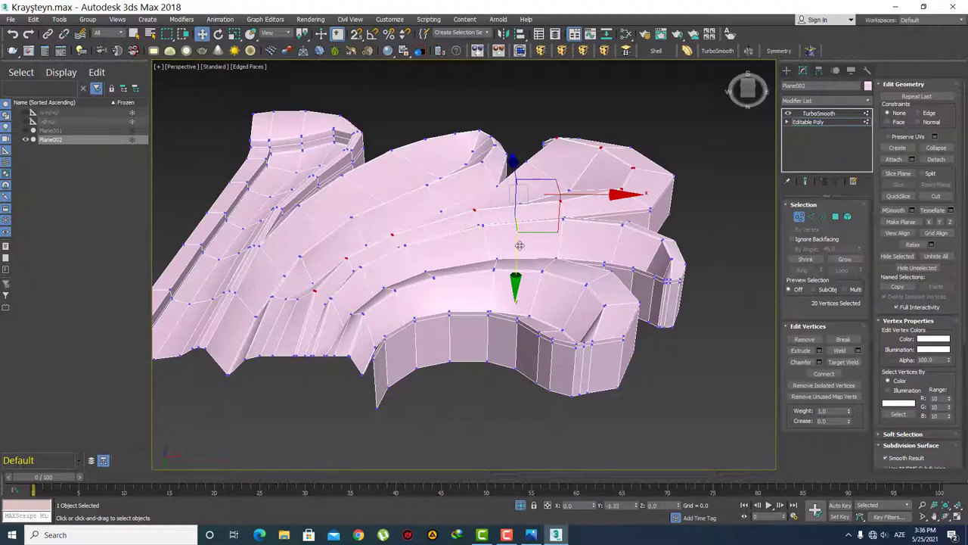
{"action": "left_click_drag", "start_coordinate": [517, 247], "coordinate": [516, 241]}
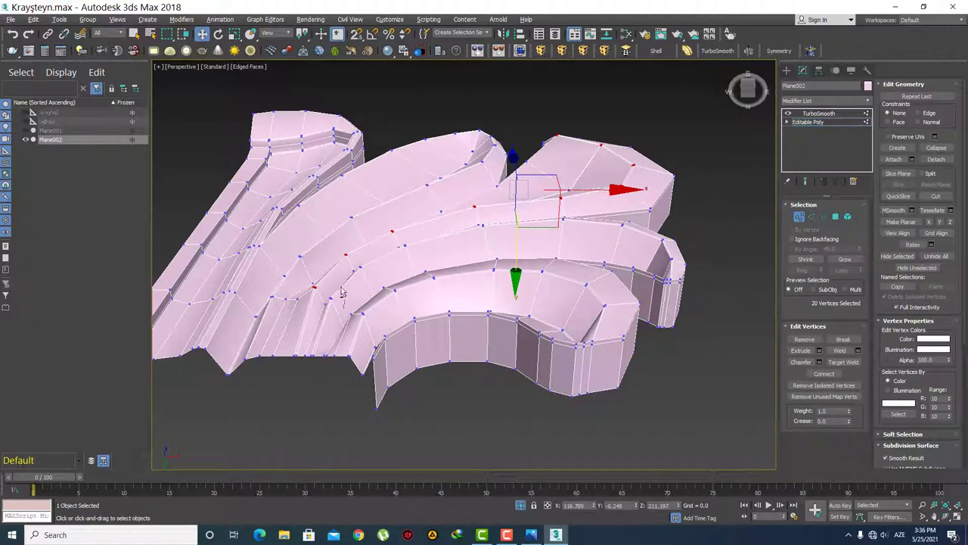
{"action": "left_click_drag", "start_coordinate": [316, 243], "coordinate": [316, 243], "text": "alt"}
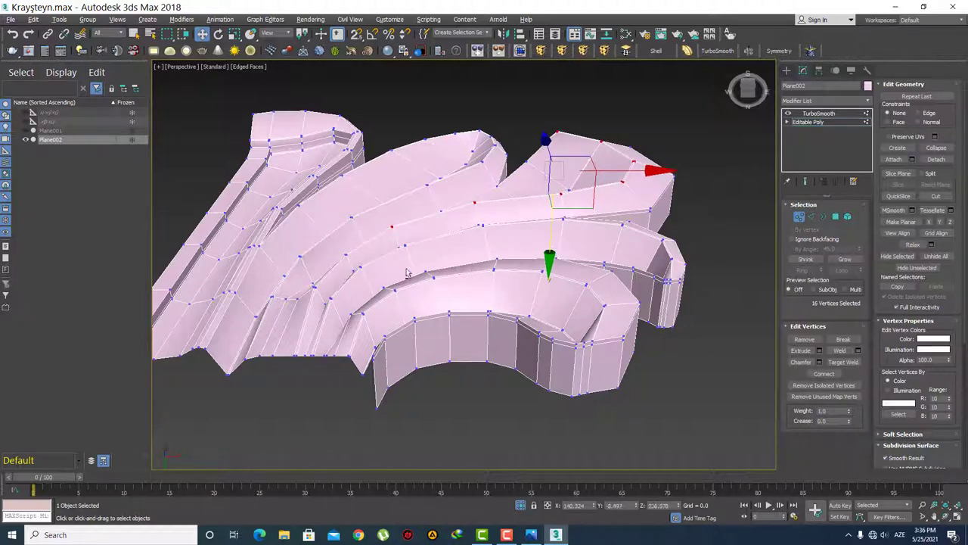
{"action": "left_click_drag", "start_coordinate": [356, 216], "coordinate": [408, 274], "text": "alt"}
{"action": "mouse_move", "coordinate": [571, 231]}
{"action": "left_mouse_down", "text": "alt"}
{"action": "mouse_move", "coordinate": [554, 225]}
{"action": "mouse_move", "coordinate": [533, 169]}
{"action": "left_mouse_up", "text": "alt"}
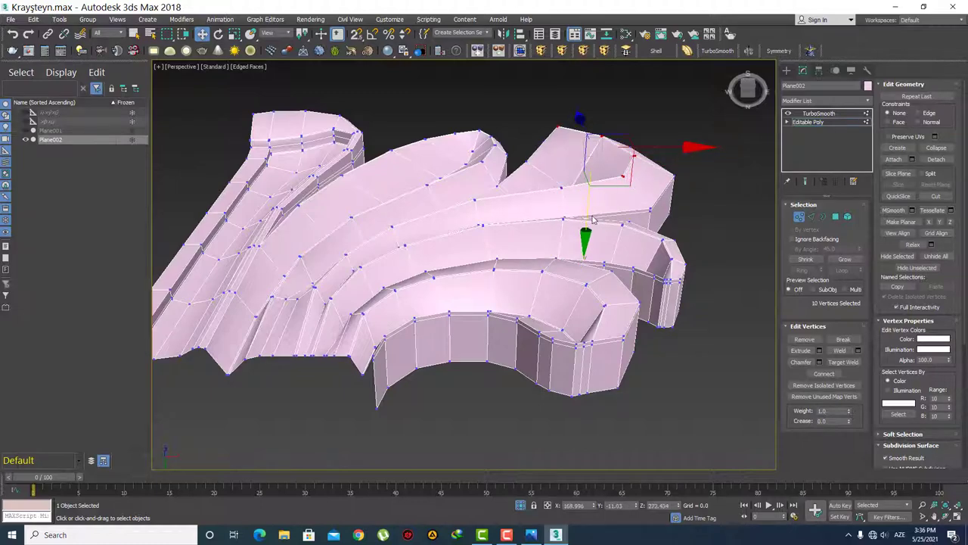
Step: Move a single leaf-tip vertex to close the black gap in the mesh
{"action": "mouse_move", "coordinate": [586, 215]}
{"action": "middle_mouse_down", "text": "alt"}
{"action": "mouse_move", "coordinate": [605, 297]}
{"action": "mouse_move", "coordinate": [458, 304]}
{"action": "mouse_move", "coordinate": [446, 244]}
{"action": "middle_mouse_up", "text": "alt"}
{"action": "scroll", "coordinate": [499, 300], "scroll_direction": "up", "scroll_amount": 3}
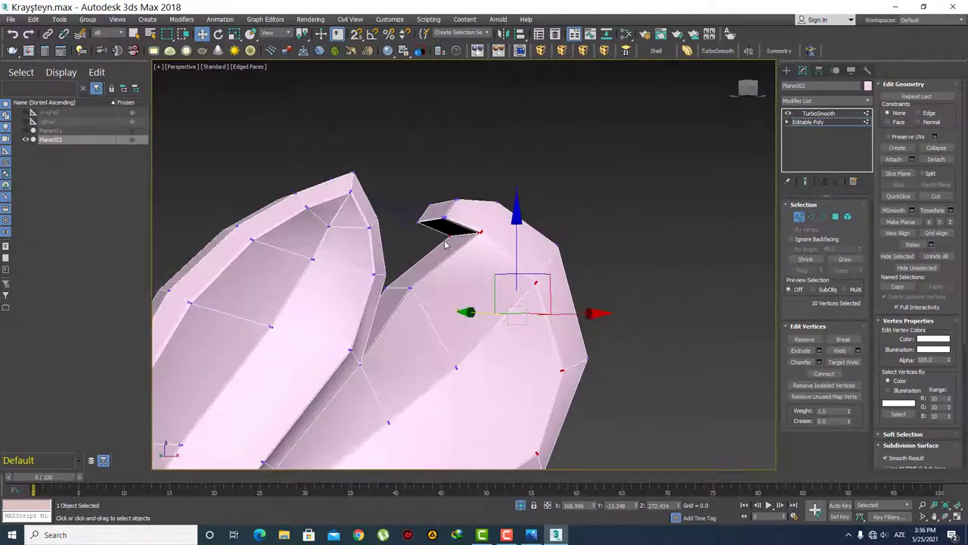
{"action": "left_click", "coordinate": [459, 235]}
{"action": "middle_click_drag", "start_coordinate": [459, 235], "coordinate": [409, 258], "text": "alt"}
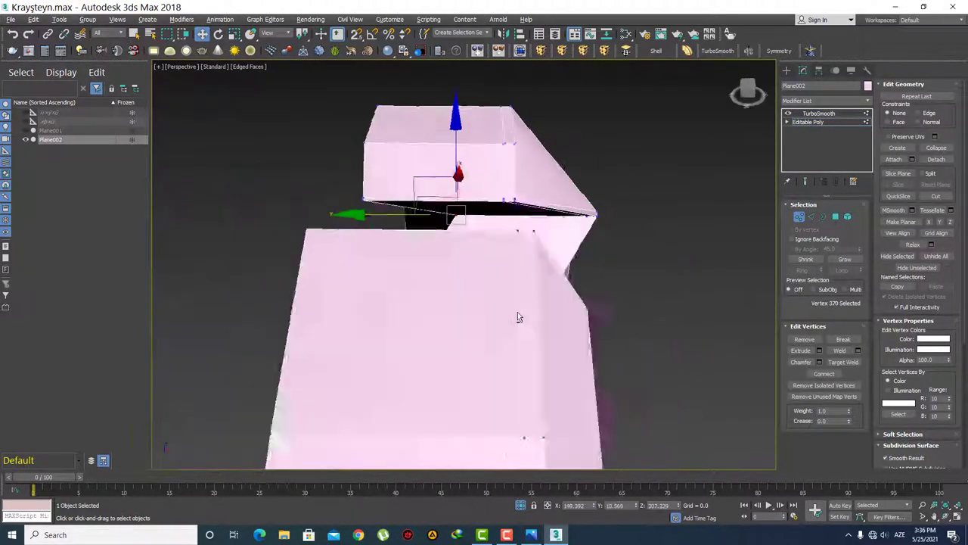
{"action": "left_click_drag", "start_coordinate": [358, 229], "coordinate": [277, 232]}
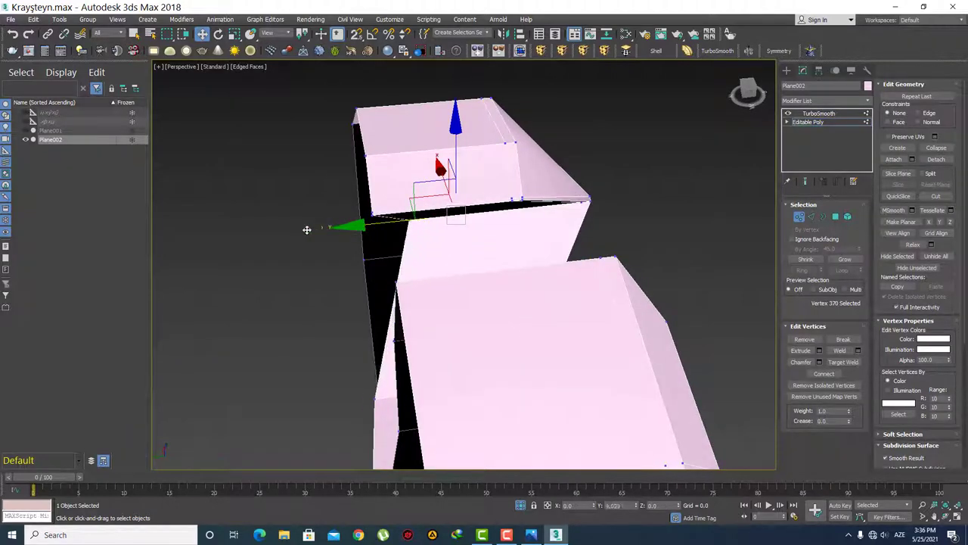
{"action": "scroll", "coordinate": [454, 255], "scroll_direction": "up", "scroll_amount": 3}
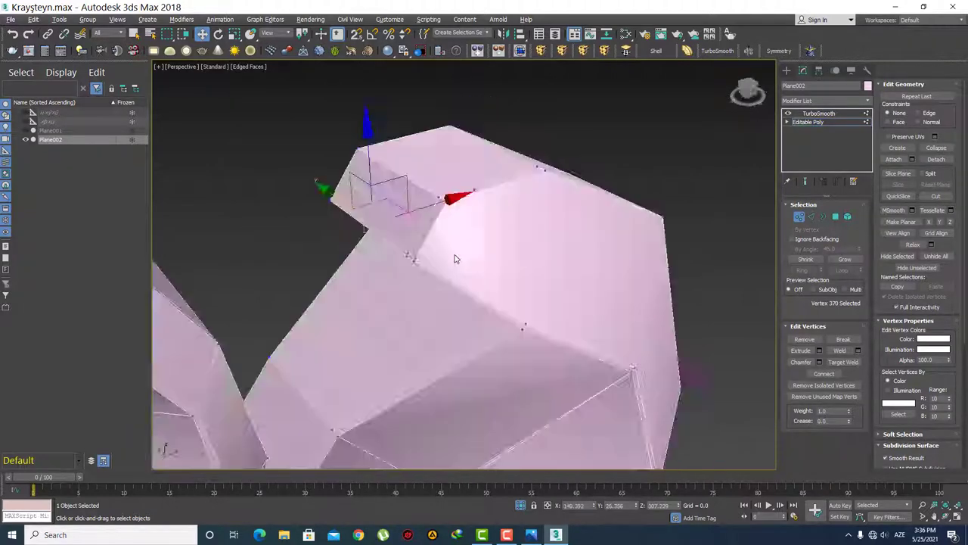
Step: Select three vertices along the leaf edge and move them along Y
{"action": "middle_click_drag", "start_coordinate": [454, 231], "coordinate": [581, 199], "text": "alt"}
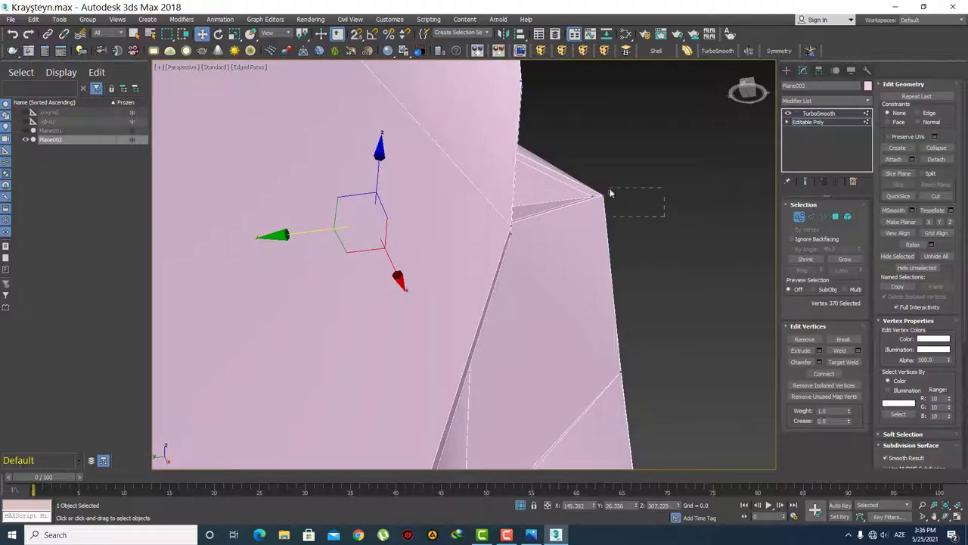
{"action": "left_click_drag", "start_coordinate": [610, 194], "coordinate": [610, 199]}
{"action": "mouse_move", "coordinate": [610, 198]}
{"action": "middle_mouse_down", "text": "alt"}
{"action": "mouse_move", "coordinate": [515, 277]}
{"action": "mouse_move", "coordinate": [469, 292]}
{"action": "middle_mouse_up", "text": "alt"}
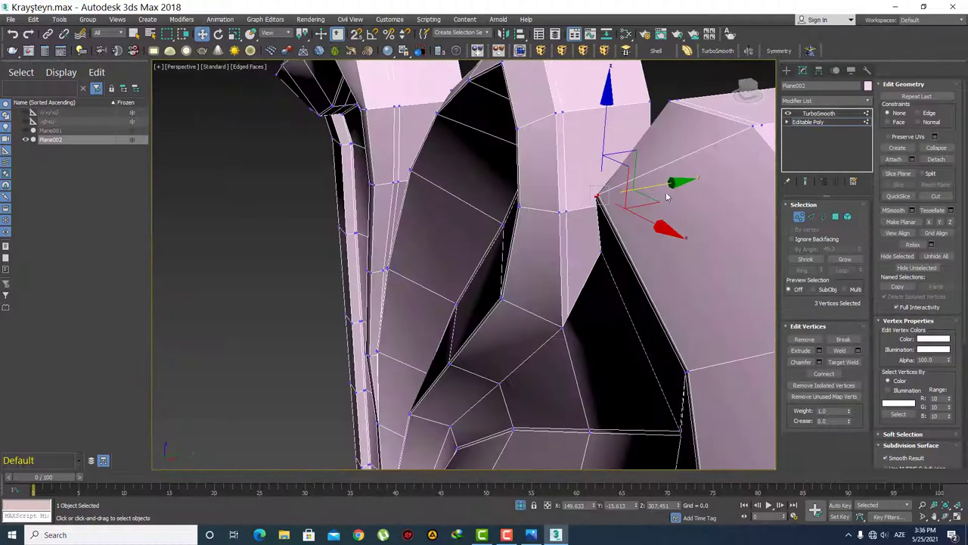
{"action": "left_click_drag", "start_coordinate": [659, 184], "coordinate": [684, 185]}
{"action": "mouse_move", "coordinate": [685, 185]}
{"action": "middle_mouse_down", "text": "alt"}
{"action": "mouse_move", "coordinate": [631, 182]}
{"action": "mouse_move", "coordinate": [549, 204]}
{"action": "mouse_move", "coordinate": [609, 245]}
{"action": "mouse_move", "coordinate": [597, 256]}
{"action": "middle_mouse_up", "text": "alt"}
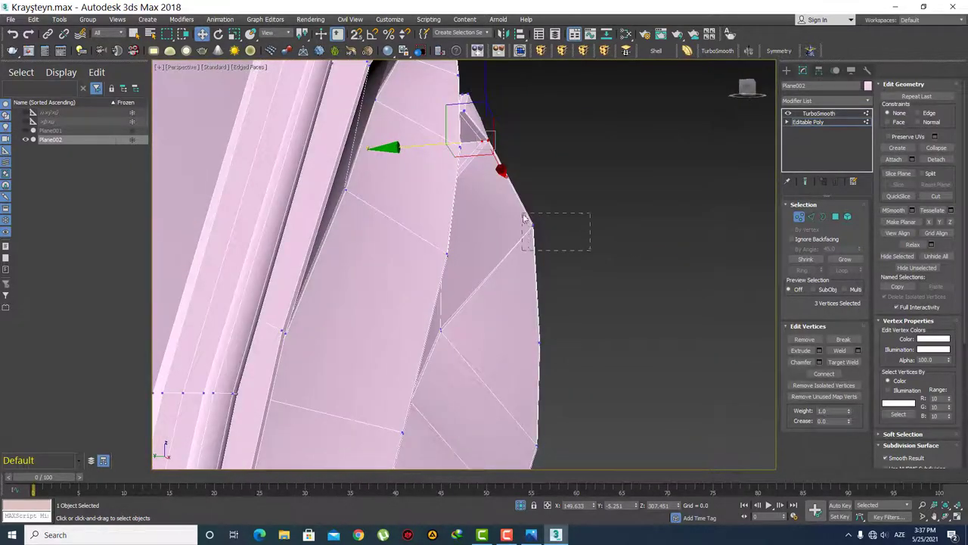
Step: Nudge two vertices at the leaf tip along Y and review the whole leaf
{"action": "left_click_drag", "start_coordinate": [590, 249], "coordinate": [523, 218]}
{"action": "mouse_move", "coordinate": [523, 218]}
{"action": "middle_mouse_down", "text": "alt"}
{"action": "mouse_move", "coordinate": [516, 270]}
{"action": "mouse_move", "coordinate": [502, 210]}
{"action": "mouse_move", "coordinate": [532, 262]}
{"action": "middle_mouse_up", "text": "alt"}
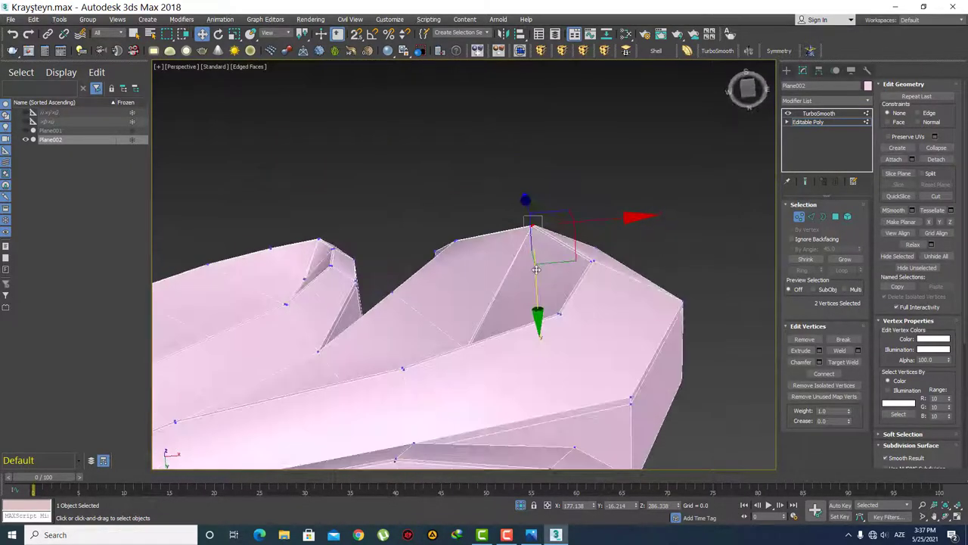
{"action": "left_click_drag", "start_coordinate": [536, 268], "coordinate": [536, 274]}
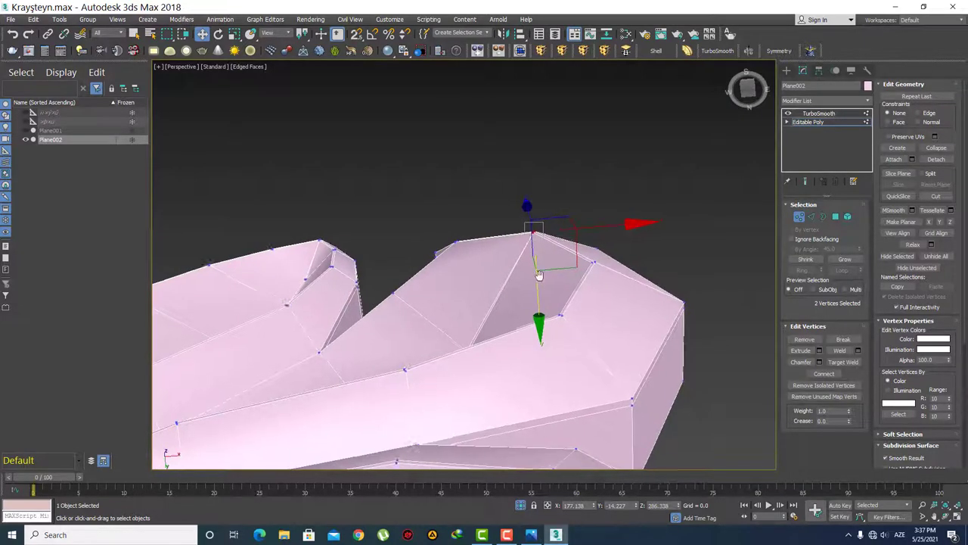
{"action": "mouse_move", "coordinate": [536, 274]}
{"action": "middle_mouse_down", "text": "alt"}
{"action": "mouse_move", "coordinate": [563, 273]}
{"action": "mouse_move", "coordinate": [580, 301]}
{"action": "mouse_move", "coordinate": [655, 237]}
{"action": "mouse_move", "coordinate": [517, 277]}
{"action": "mouse_move", "coordinate": [502, 244]}
{"action": "mouse_move", "coordinate": [521, 255]}
{"action": "middle_mouse_up", "text": "alt"}
{"action": "scroll", "coordinate": [521, 255], "scroll_direction": "up", "scroll_amount": 3}
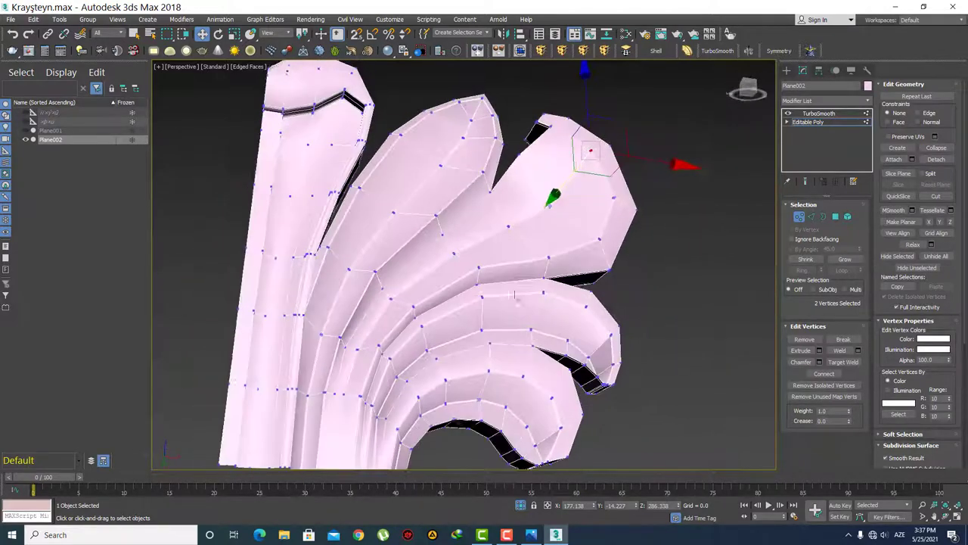
{"action": "scroll", "coordinate": [485, 285], "scroll_direction": "up", "scroll_amount": 3}
{"action": "mouse_move", "coordinate": [485, 284]}
{"action": "middle_mouse_down", "text": "alt"}
{"action": "mouse_move", "coordinate": [453, 205]}
{"action": "mouse_move", "coordinate": [463, 260]}
{"action": "mouse_move", "coordinate": [508, 329]}
{"action": "mouse_move", "coordinate": [518, 321]}
{"action": "middle_mouse_up", "text": "alt"}
{"action": "scroll", "coordinate": [462, 259], "scroll_direction": "down", "scroll_amount": 5}
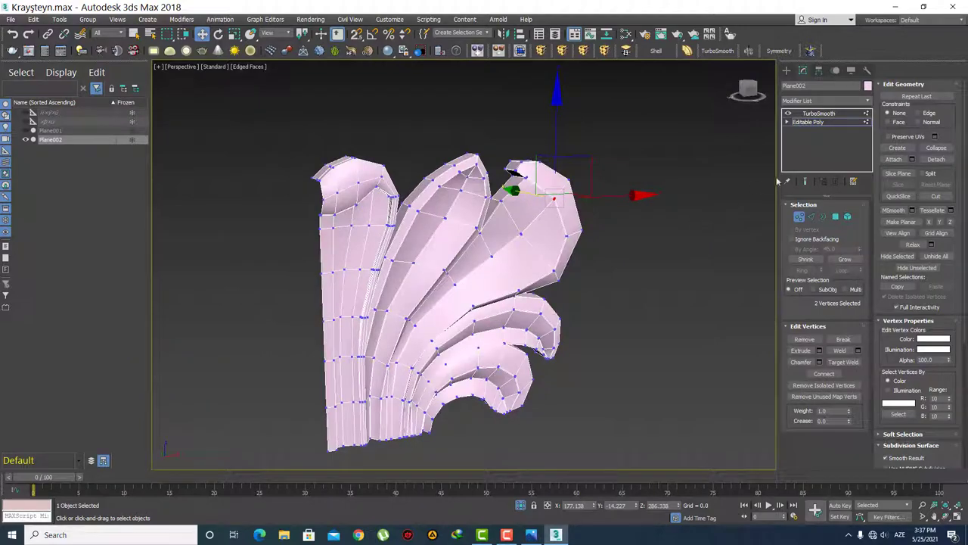
Step: Preview the TurboSmoothed leaf from the Create panel, orbiting to a front-on view
{"action": "left_click", "coordinate": [786, 70]}
{"action": "scroll", "coordinate": [642, 253], "scroll_direction": "up", "scroll_amount": 3}
{"action": "scroll", "coordinate": [643, 254], "scroll_direction": "up", "scroll_amount": 3}
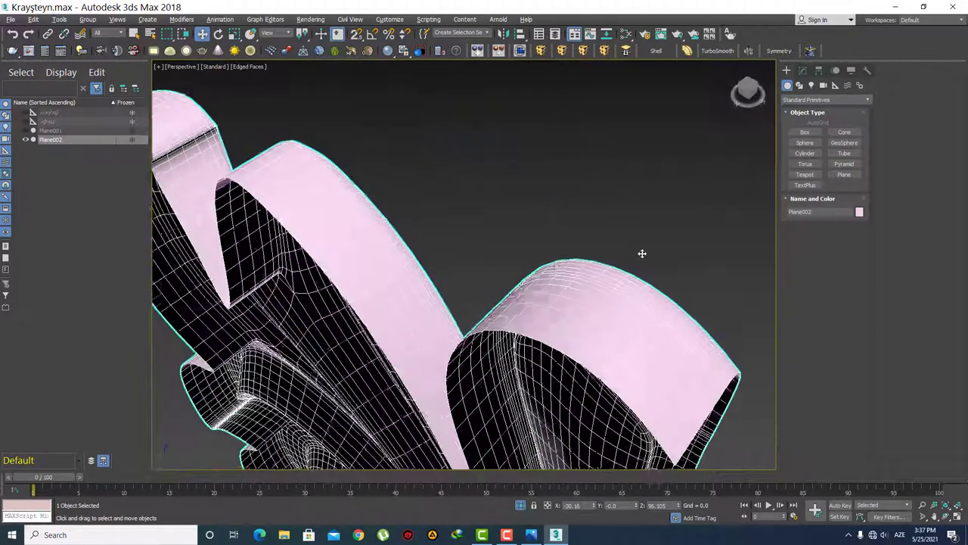
{"action": "scroll", "coordinate": [558, 261], "scroll_direction": "down", "scroll_amount": 5}
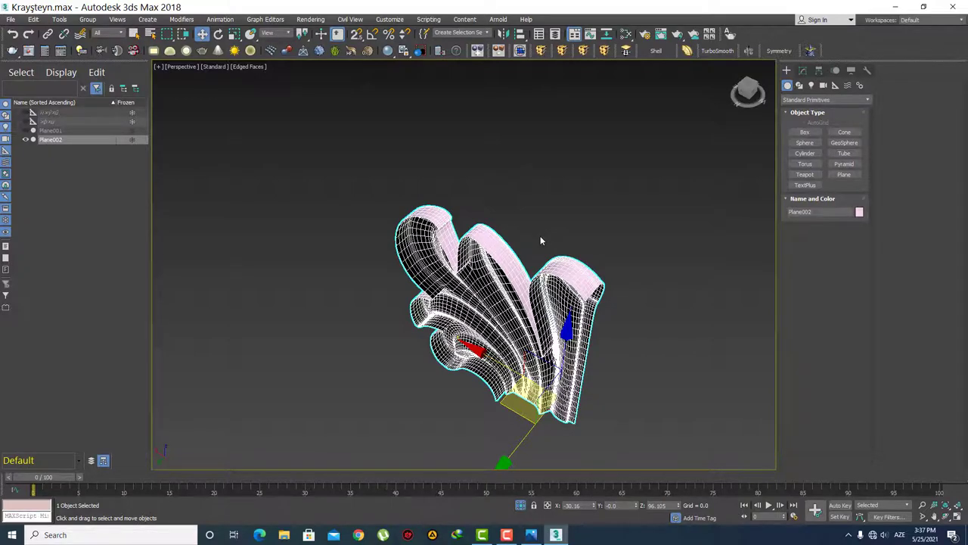
{"action": "scroll", "coordinate": [479, 304], "scroll_direction": "up", "scroll_amount": 5}
{"action": "key", "text": "q"}
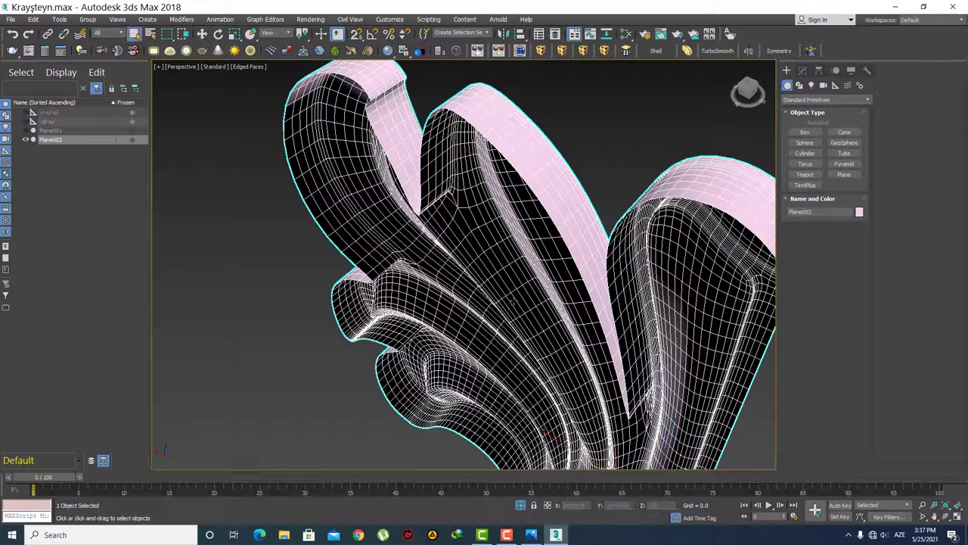
{"action": "scroll", "coordinate": [514, 301], "scroll_direction": "down", "scroll_amount": 5}
{"action": "middle_click_drag", "start_coordinate": [515, 301], "coordinate": [456, 253], "text": "alt"}
{"action": "scroll", "coordinate": [469, 226], "scroll_direction": "up", "scroll_amount": 5}
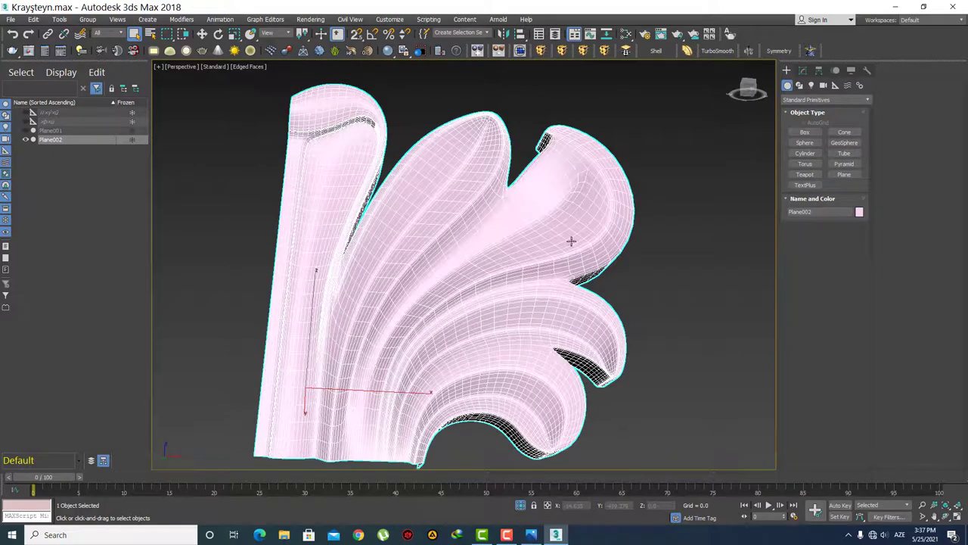
Step: Return to Plane002's Editable Poly level and pan onto the mesh's top box
{"action": "left_click", "coordinate": [803, 71]}
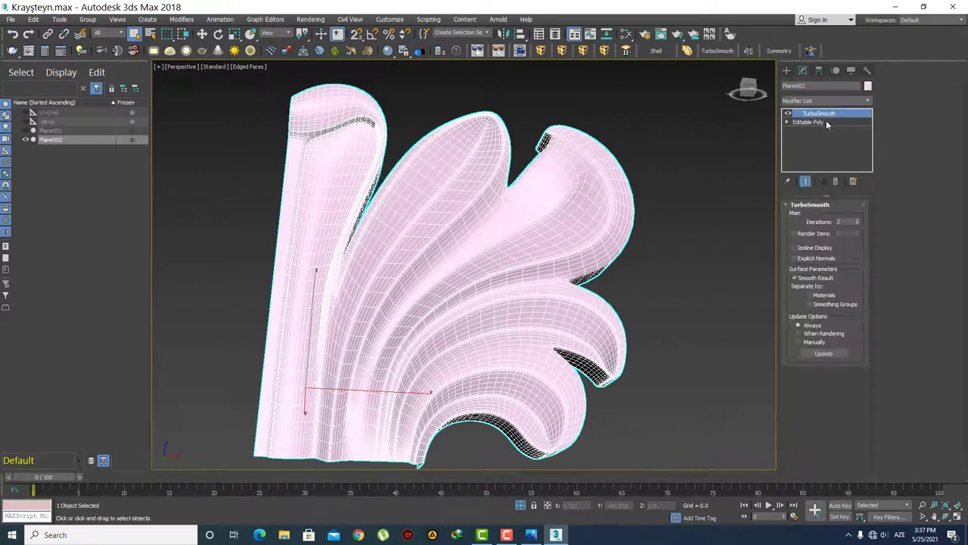
{"action": "left_click", "coordinate": [808, 122]}
{"action": "scroll", "coordinate": [591, 290], "scroll_direction": "up", "scroll_amount": 3}
{"action": "scroll", "coordinate": [513, 107], "scroll_direction": "up", "scroll_amount": 5}
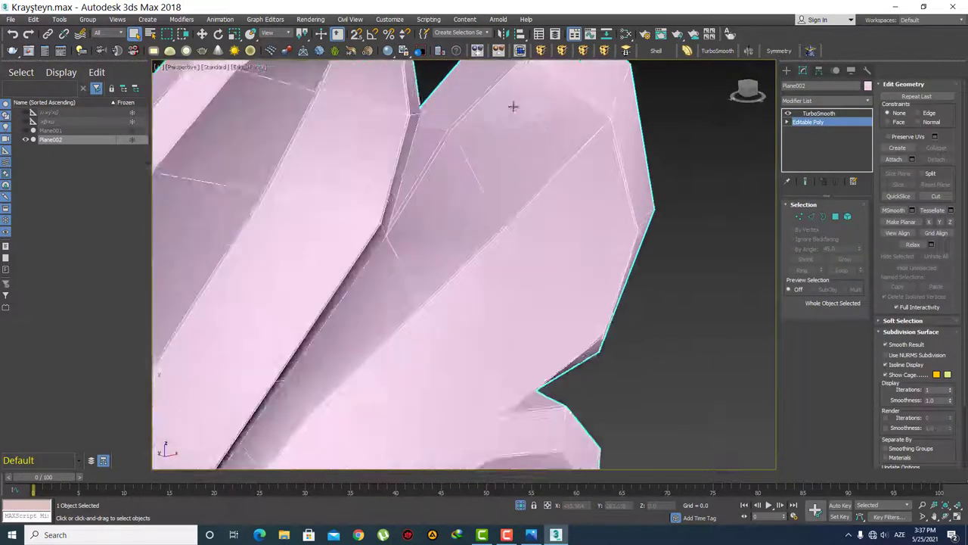
{"action": "scroll", "coordinate": [513, 107], "scroll_direction": "down", "scroll_amount": 5}
{"action": "scroll", "coordinate": [542, 255], "scroll_direction": "up", "scroll_amount": 2}
{"action": "mouse_move", "coordinate": [508, 244]}
{"action": "middle_mouse_down", "text": "alt"}
{"action": "mouse_move", "coordinate": [417, 273]}
{"action": "mouse_move", "coordinate": [415, 166]}
{"action": "middle_mouse_up", "text": "alt"}
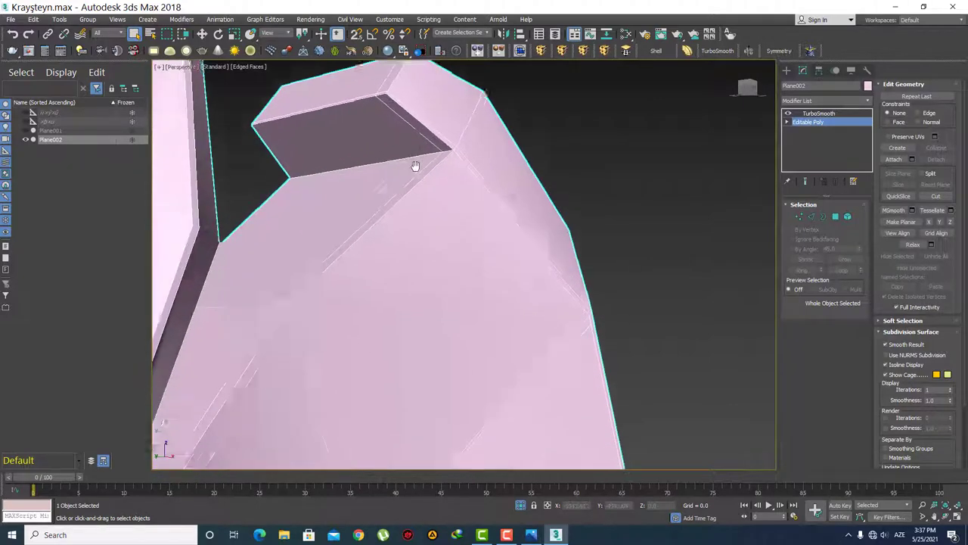
Step: Frame the mesh in a wireframe Top view and enter Vertex sub-object mode
{"action": "key", "text": "t"}
{"action": "key", "text": "z"}
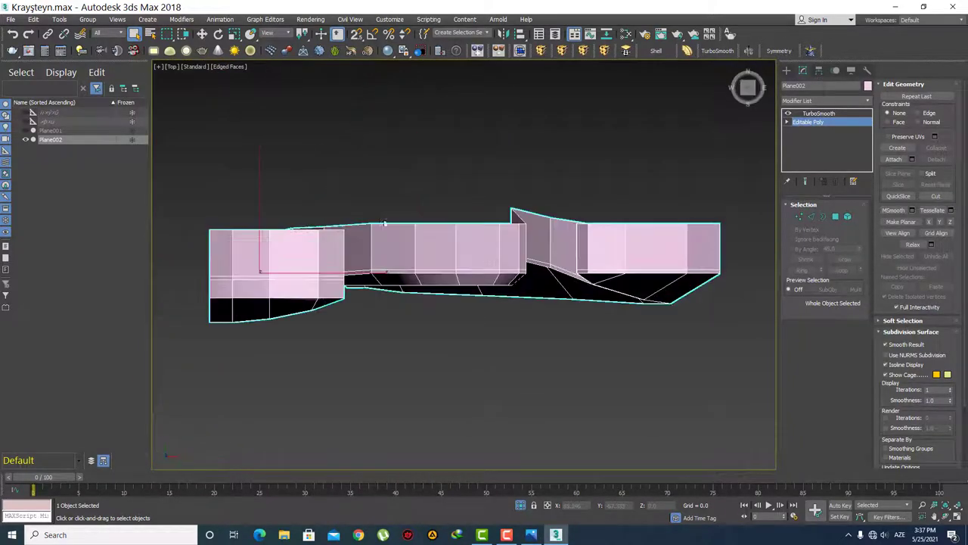
{"action": "key", "text": "F3"}
{"action": "scroll", "coordinate": [265, 207], "scroll_direction": "down", "scroll_amount": 4}
{"action": "key", "text": "1"}
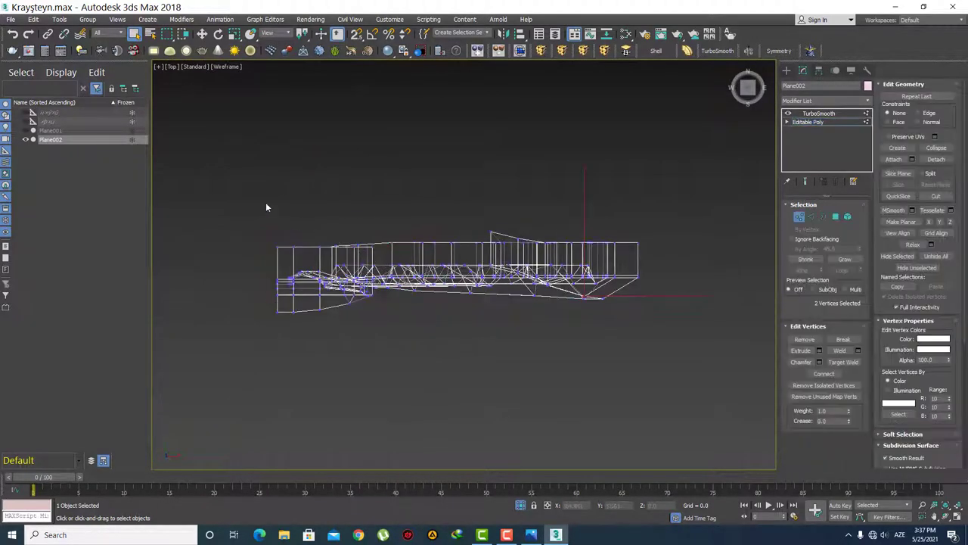
Step: Flatten the 52 top-edge vertices into one plane with Make Planar, then return to shaded view
{"action": "left_click_drag", "start_coordinate": [653, 258], "coordinate": [660, 255]}
{"action": "left_click", "coordinate": [930, 222]}
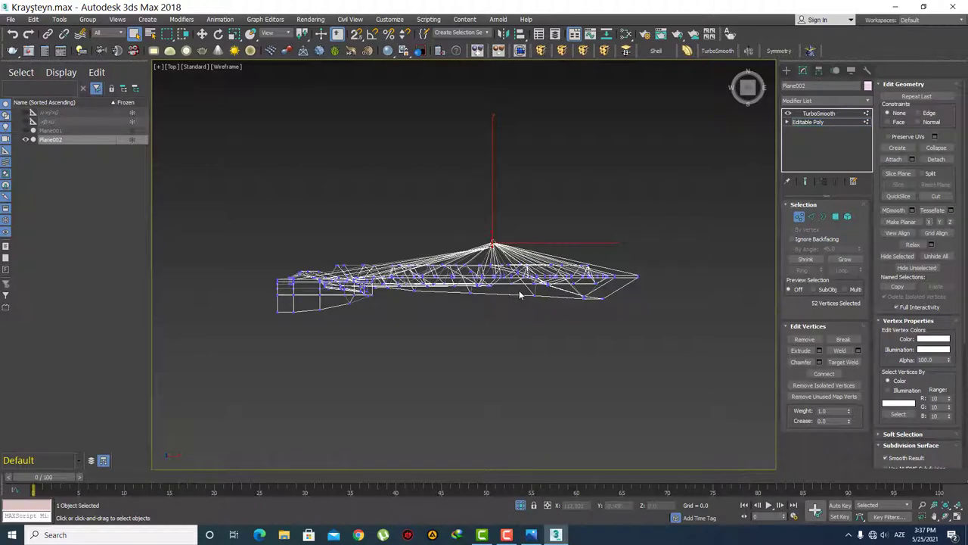
{"action": "key", "text": "ctrl+z"}
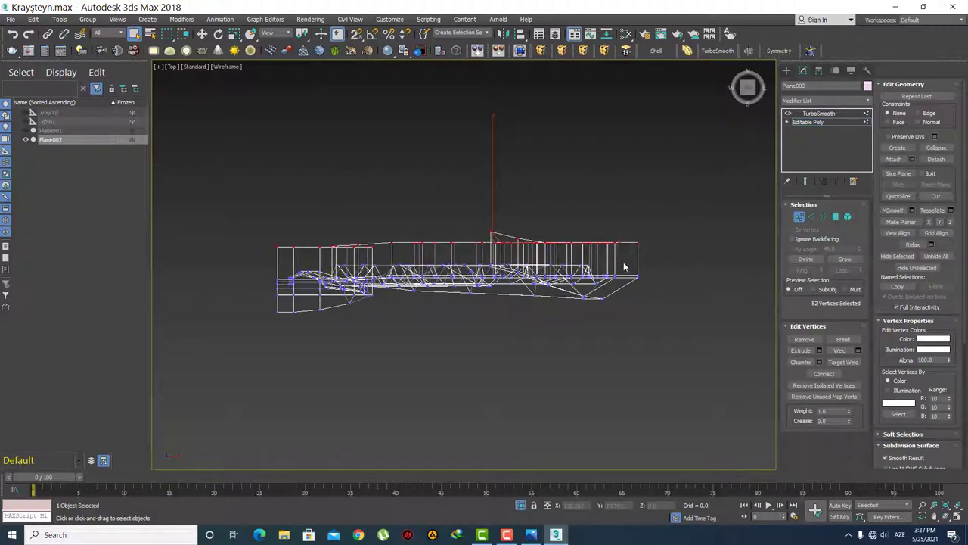
{"action": "left_click", "coordinate": [951, 222]}
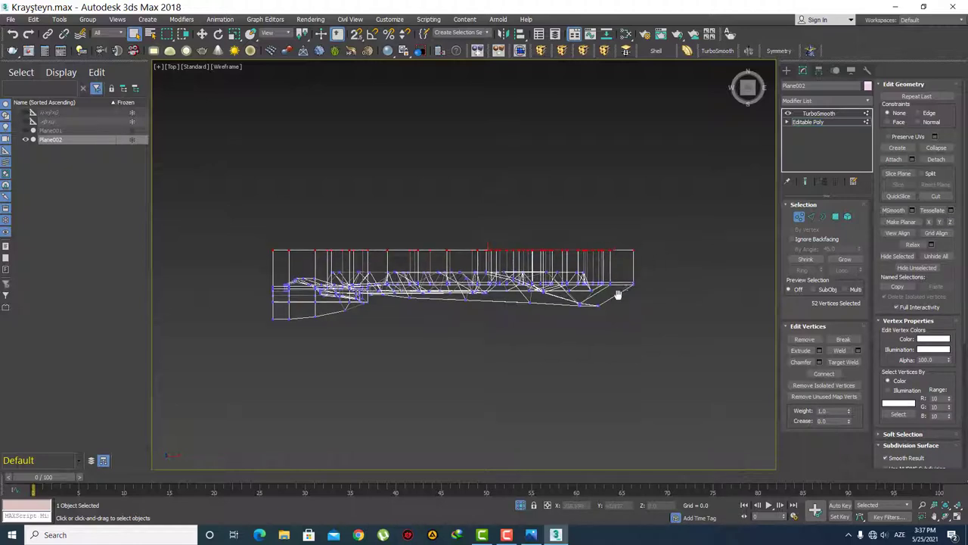
{"action": "mouse_move", "coordinate": [662, 255]}
{"action": "middle_mouse_down", "text": "alt"}
{"action": "mouse_move", "coordinate": [421, 254]}
{"action": "mouse_move", "coordinate": [547, 280]}
{"action": "mouse_move", "coordinate": [596, 261]}
{"action": "middle_mouse_up", "text": "alt"}
{"action": "key", "text": "F3"}
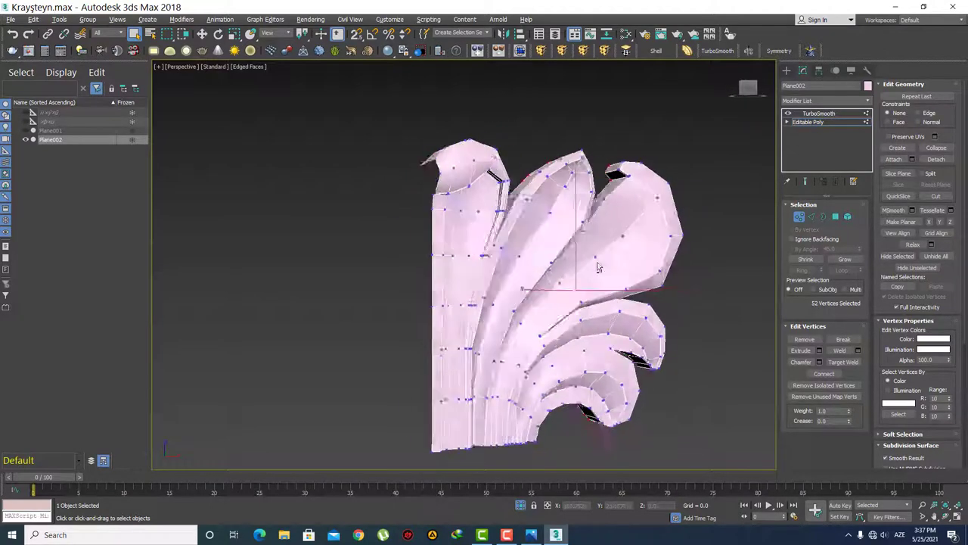
Step: Preview the smoothed leaf in Front view, then return to the Editable Poly cage
{"action": "left_click", "coordinate": [788, 70]}
{"action": "key", "text": "f"}
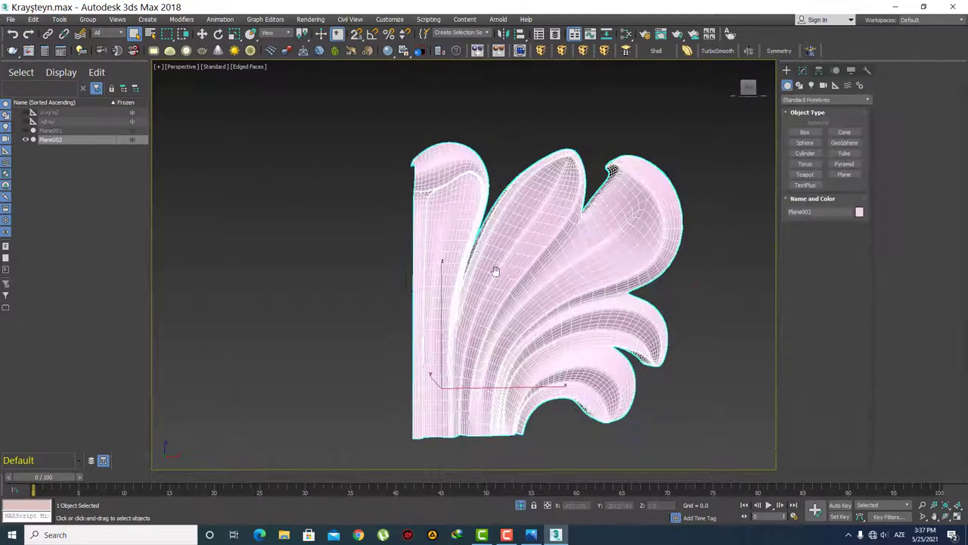
{"action": "scroll", "coordinate": [492, 265], "scroll_direction": "up", "scroll_amount": 3}
{"action": "scroll", "coordinate": [594, 258], "scroll_direction": "down", "scroll_amount": 3}
{"action": "middle_click_drag", "start_coordinate": [595, 259], "coordinate": [630, 263]}
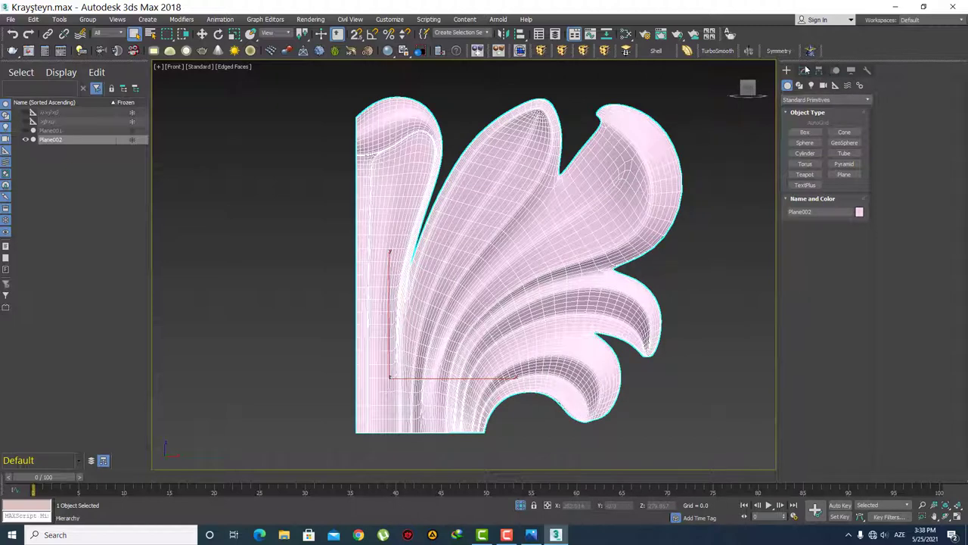
{"action": "left_click", "coordinate": [803, 70]}
{"action": "left_click", "coordinate": [808, 121]}
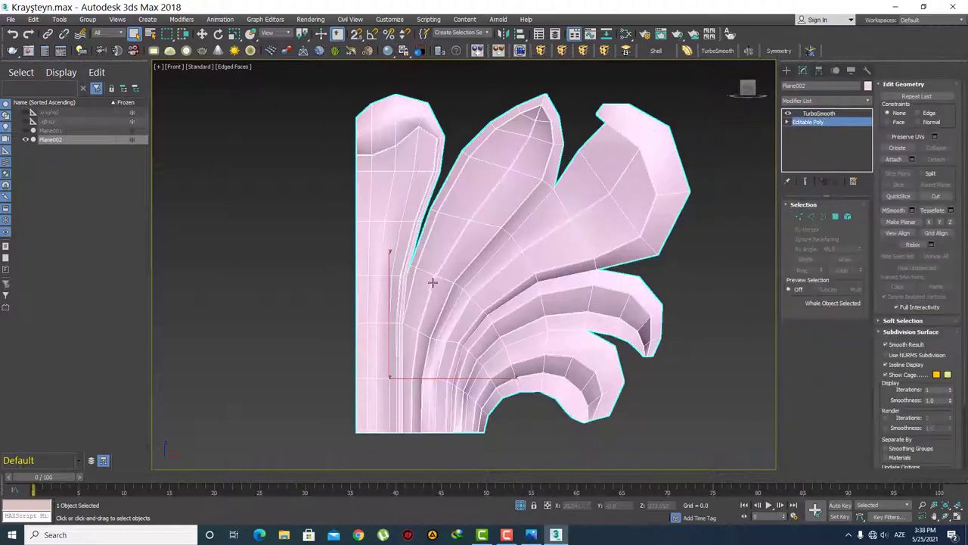
{"action": "middle_click_drag", "start_coordinate": [450, 280], "coordinate": [490, 283]}
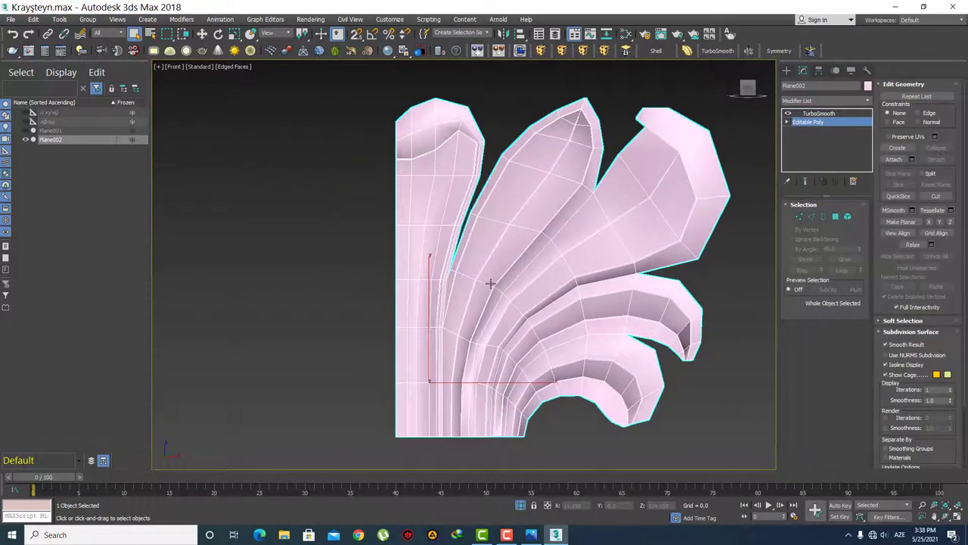
Step: Delete the TurboSmooth modifier from Plane002's stack and zoom in on the leaf tip
{"action": "right_click", "coordinate": [814, 114]}
{"action": "left_click", "coordinate": [803, 134]}
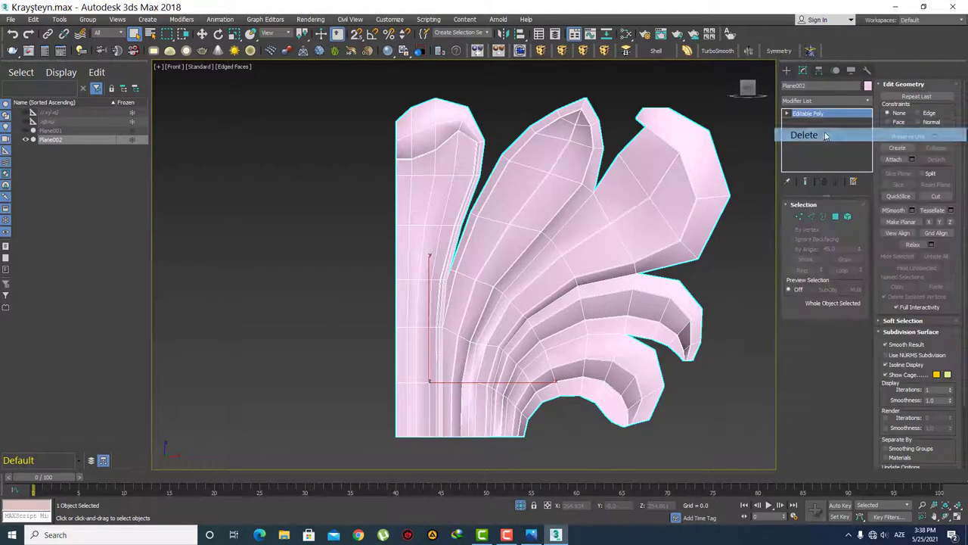
{"action": "left_click", "coordinate": [787, 70]}
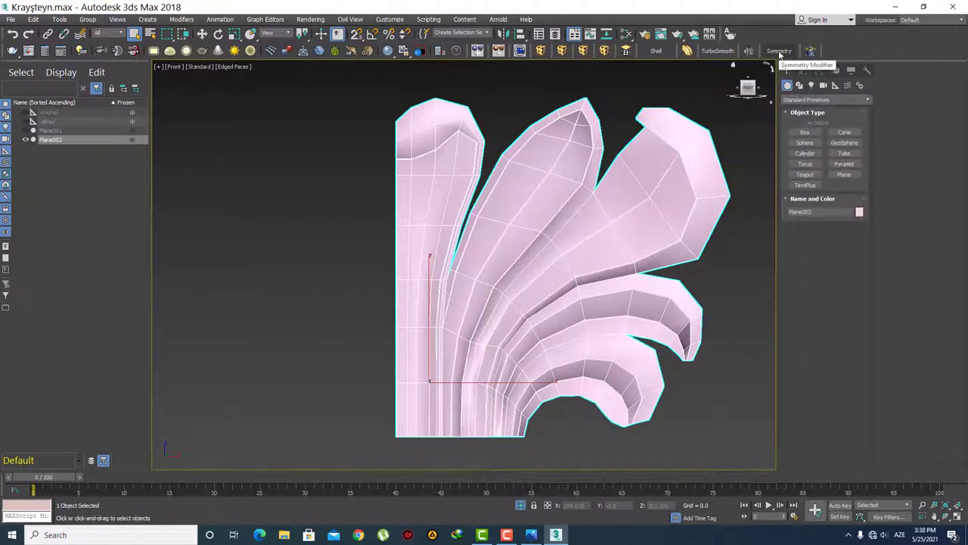
{"action": "scroll", "coordinate": [335, 313], "scroll_direction": "up", "scroll_amount": 3}
{"action": "scroll", "coordinate": [337, 277], "scroll_direction": "up", "scroll_amount": 2}
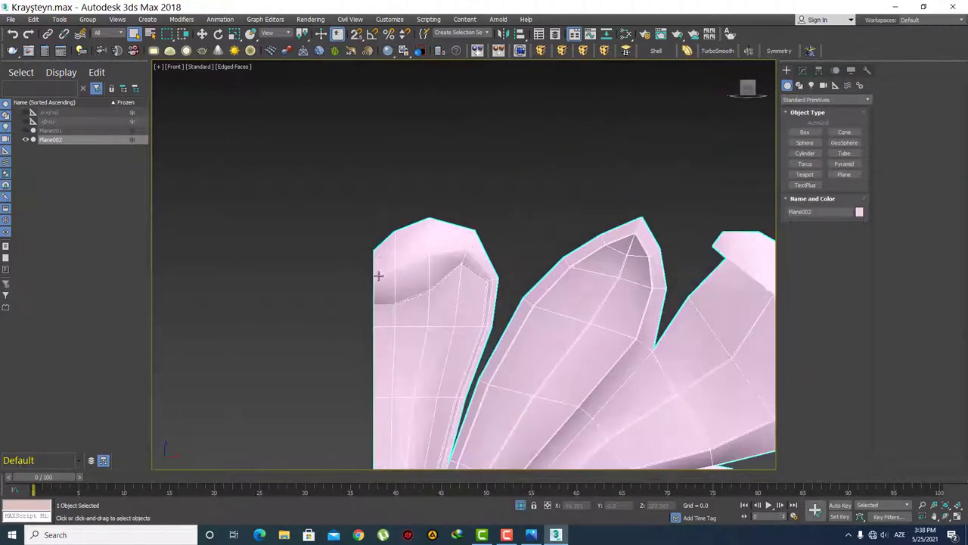
{"action": "scroll", "coordinate": [378, 274], "scroll_direction": "up", "scroll_amount": 2}
Step: In Vertex mode with Move active, raise the vertex on the tip's upper edge
{"action": "middle_click_drag", "start_coordinate": [389, 277], "coordinate": [368, 270]}
{"action": "key", "text": "1"}
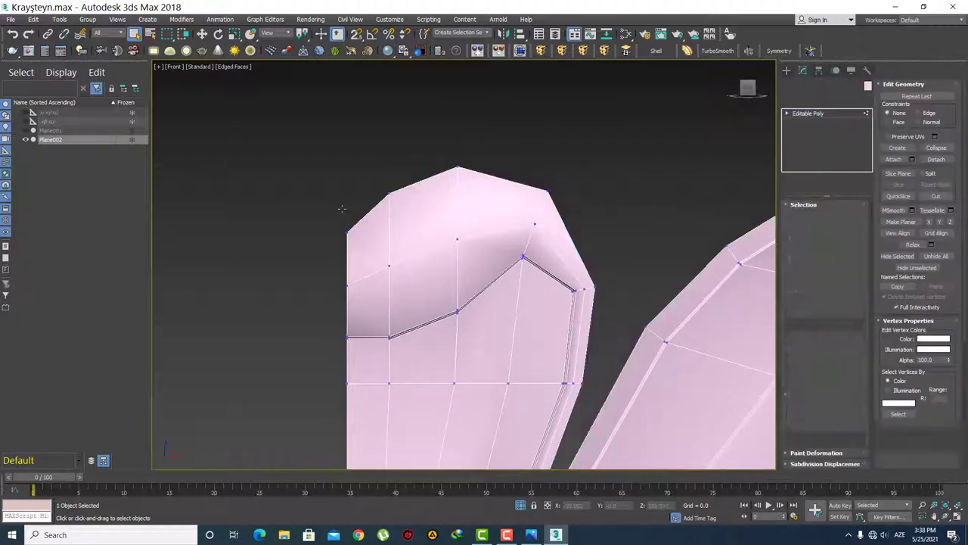
{"action": "left_click_drag", "start_coordinate": [339, 205], "coordinate": [360, 253]}
{"action": "key", "text": "w"}
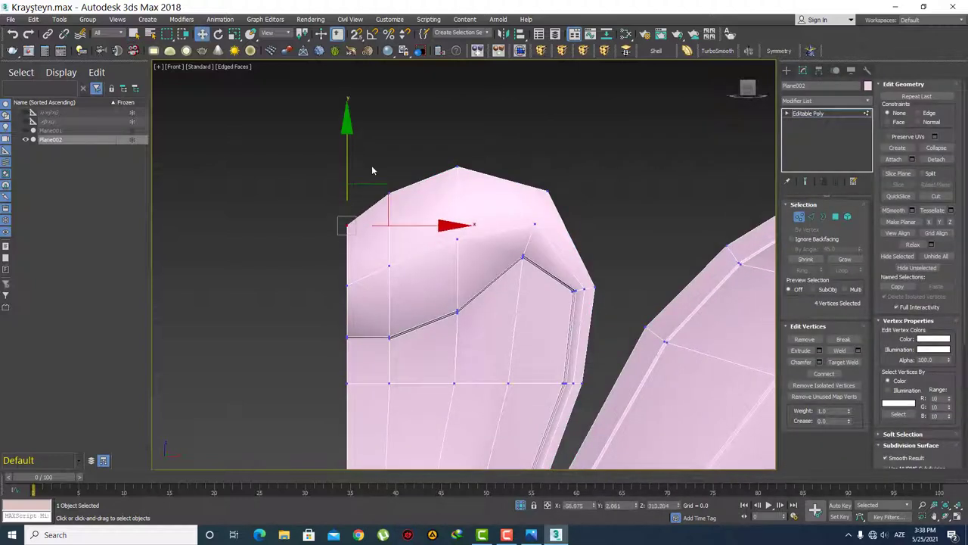
{"action": "left_click", "coordinate": [383, 164]}
{"action": "left_click", "coordinate": [390, 194]}
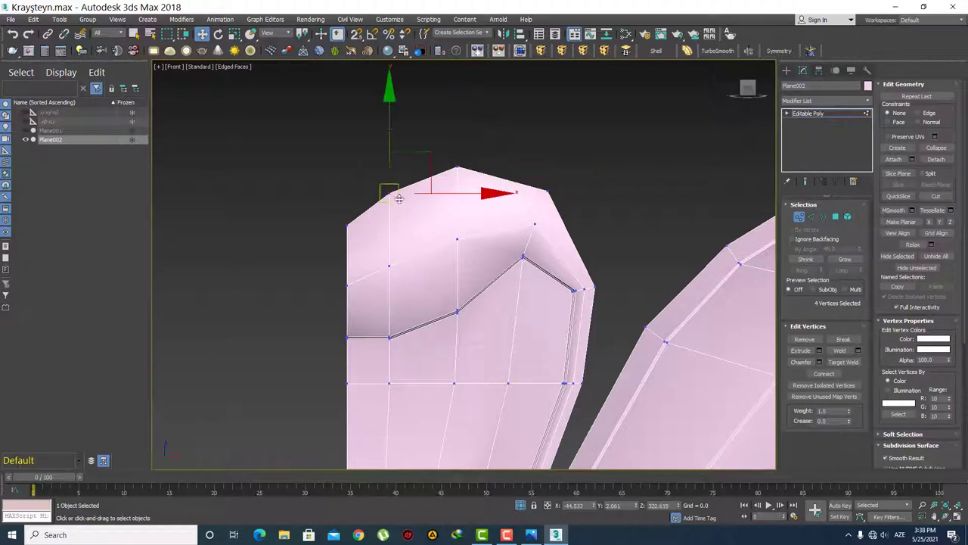
{"action": "left_click_drag", "start_coordinate": [390, 125], "coordinate": [391, 115]}
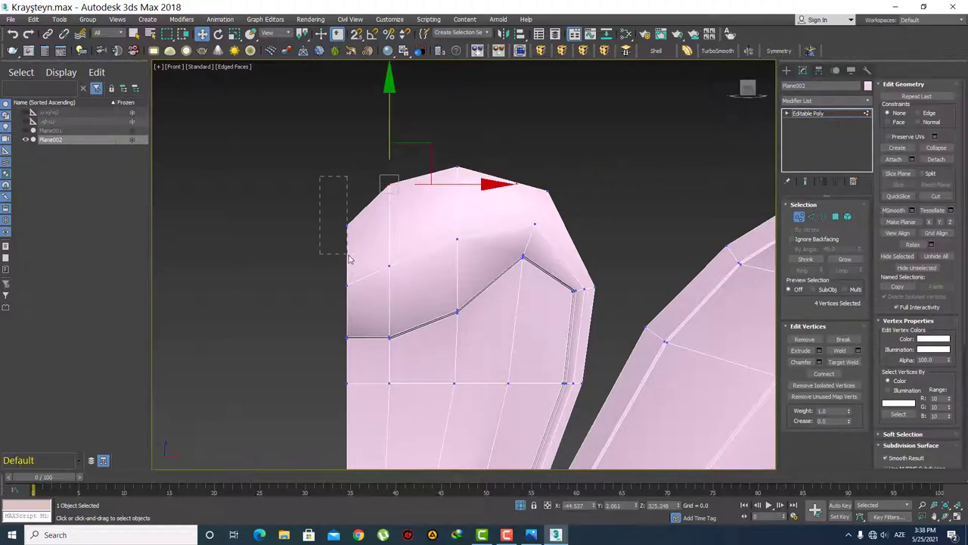
Step: Raise the tip's left corner vertex and shift the top and upper-left vertices up and right
{"action": "left_click_drag", "start_coordinate": [349, 258], "coordinate": [350, 257]}
{"action": "left_click_drag", "start_coordinate": [348, 156], "coordinate": [347, 148]}
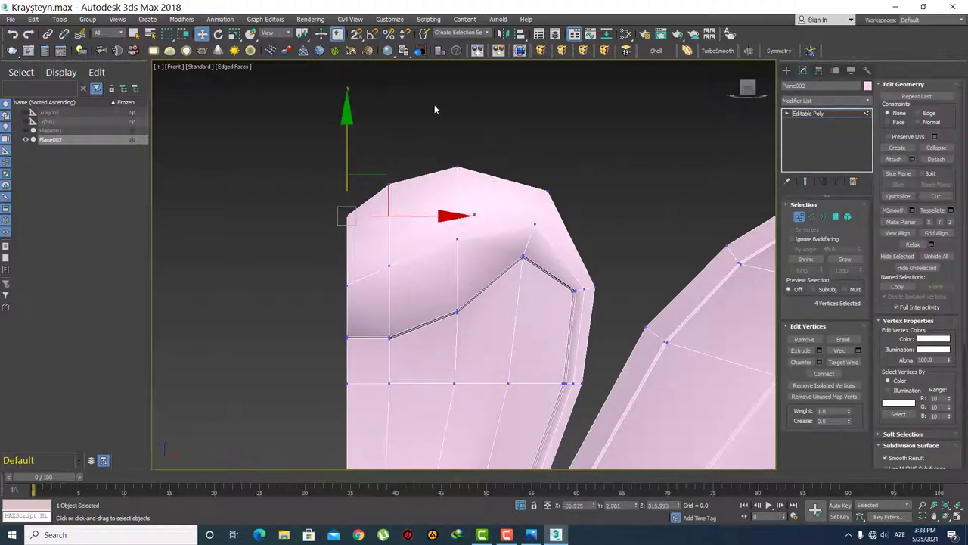
{"action": "left_click_drag", "start_coordinate": [449, 125], "coordinate": [497, 187]}
{"action": "left_click_drag", "start_coordinate": [499, 123], "coordinate": [517, 123]}
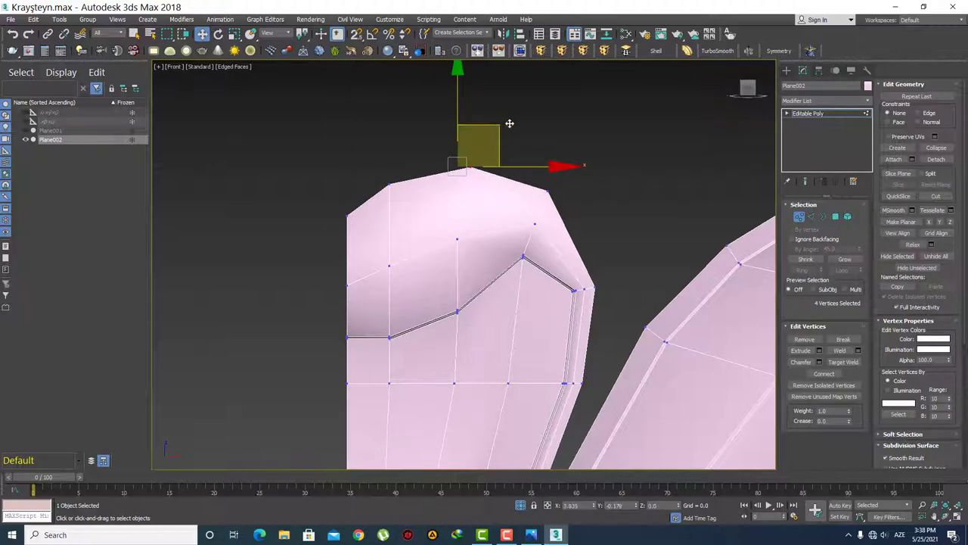
{"action": "left_click", "coordinate": [389, 183]}
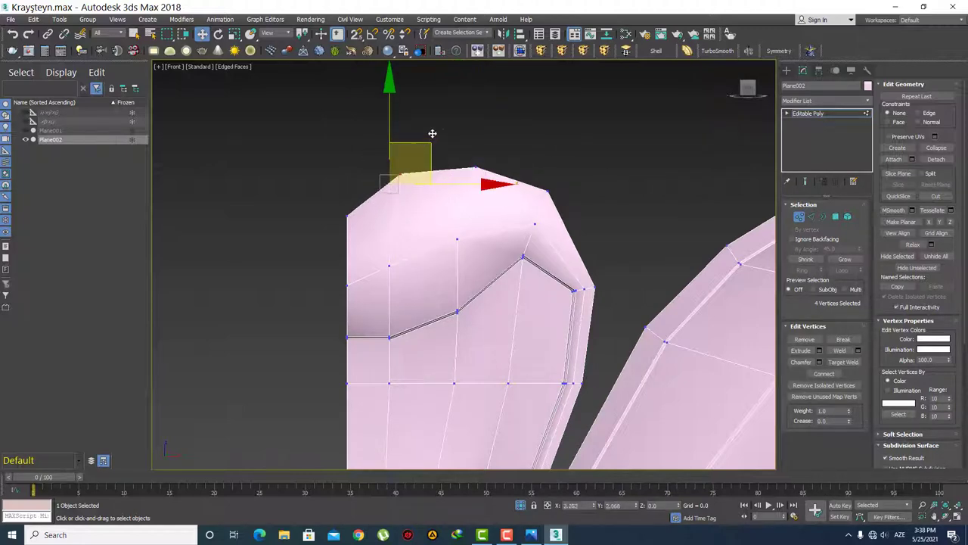
{"action": "left_click_drag", "start_coordinate": [420, 144], "coordinate": [432, 121]}
{"action": "left_click", "coordinate": [552, 221]}
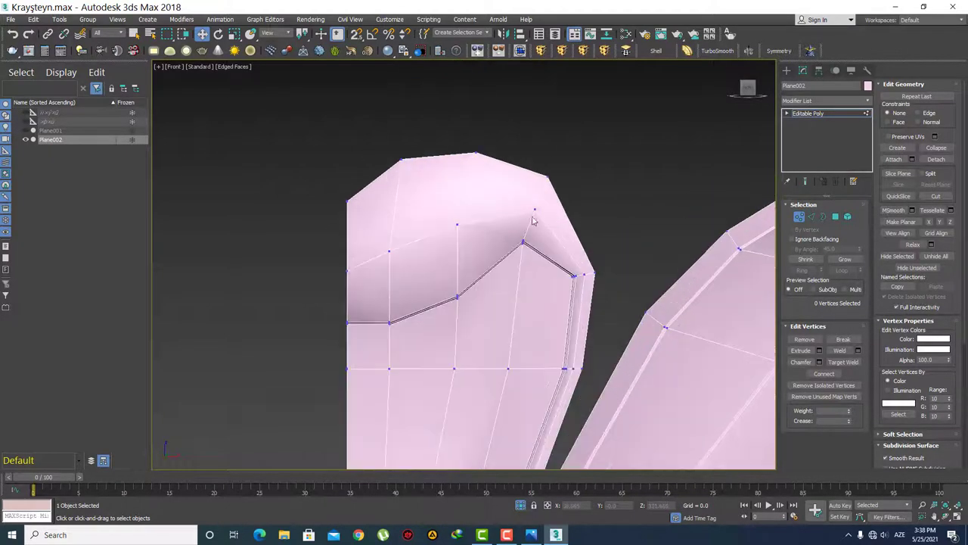
Step: Add a Symmetry modifier to the leaf mesh to mirror it
{"action": "key", "text": "z"}
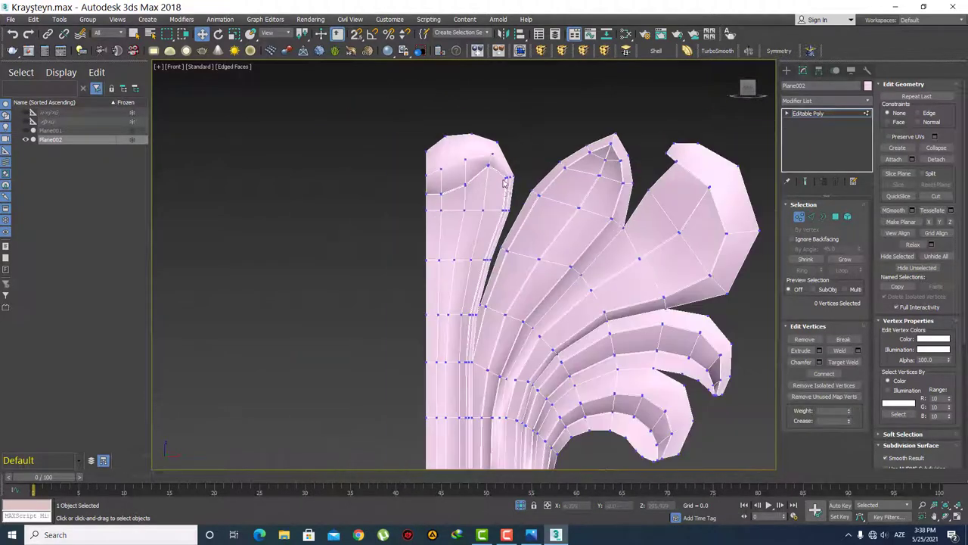
{"action": "left_click", "coordinate": [786, 69]}
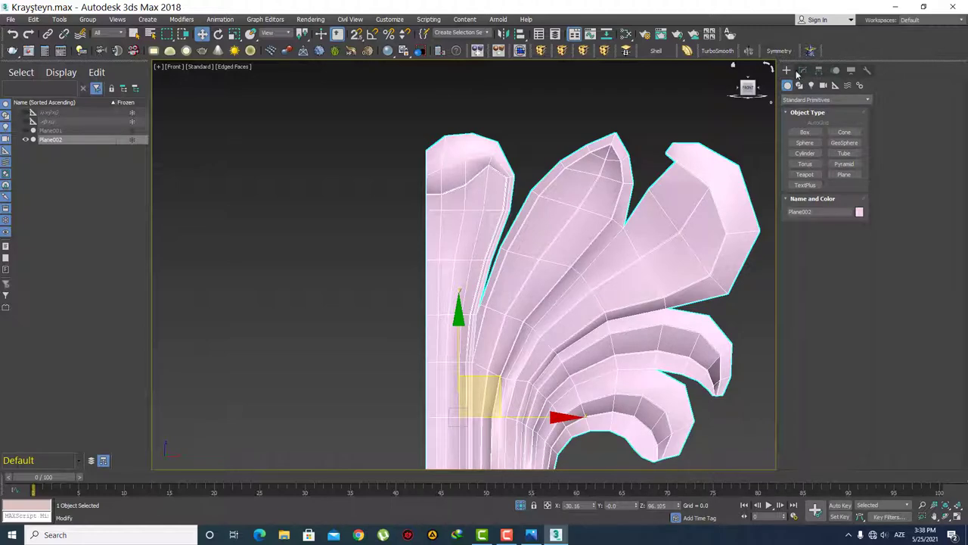
{"action": "left_click", "coordinate": [780, 51]}
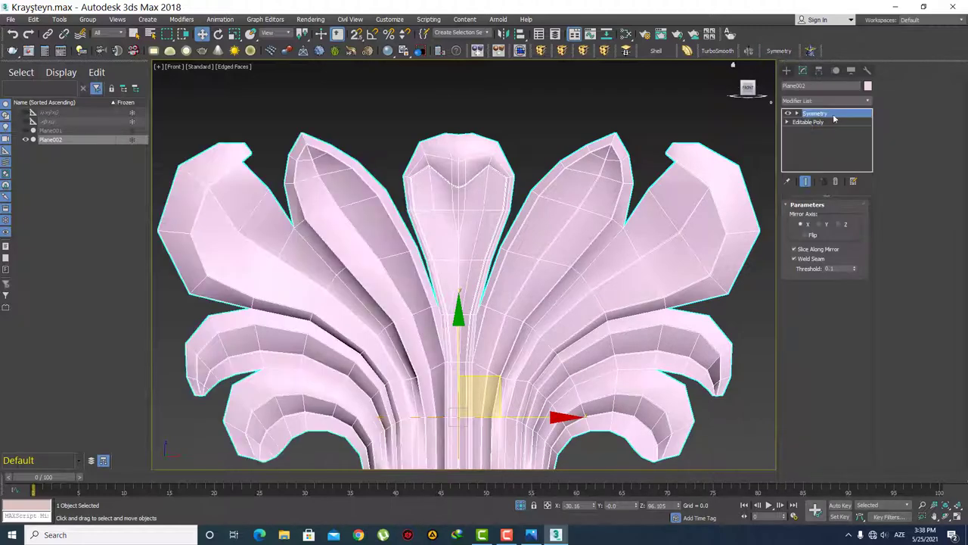
{"action": "left_click", "coordinate": [686, 238]}
{"action": "middle_click_drag", "start_coordinate": [573, 346], "coordinate": [517, 330]}
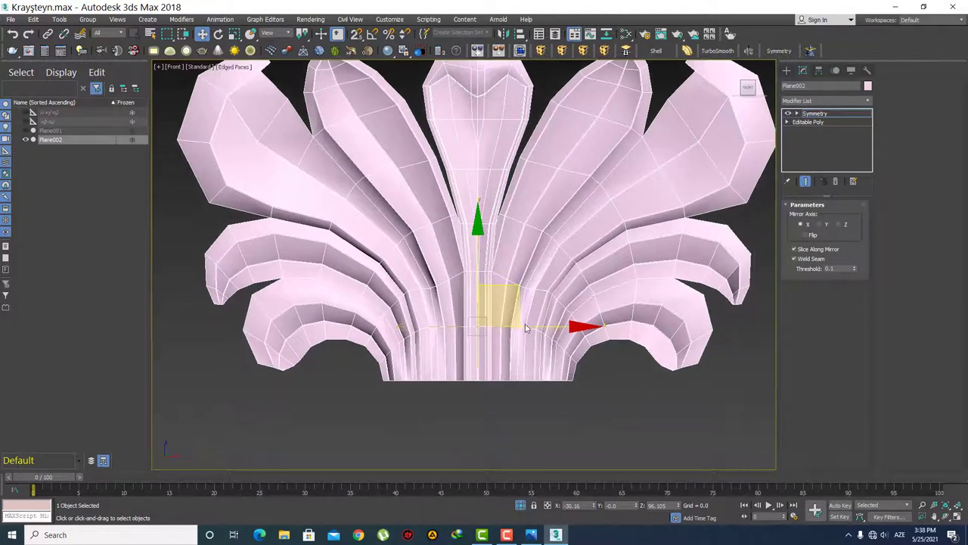
{"action": "scroll", "coordinate": [516, 330], "scroll_direction": "down", "scroll_amount": 1}
{"action": "left_click_drag", "start_coordinate": [517, 330], "coordinate": [530, 331]}
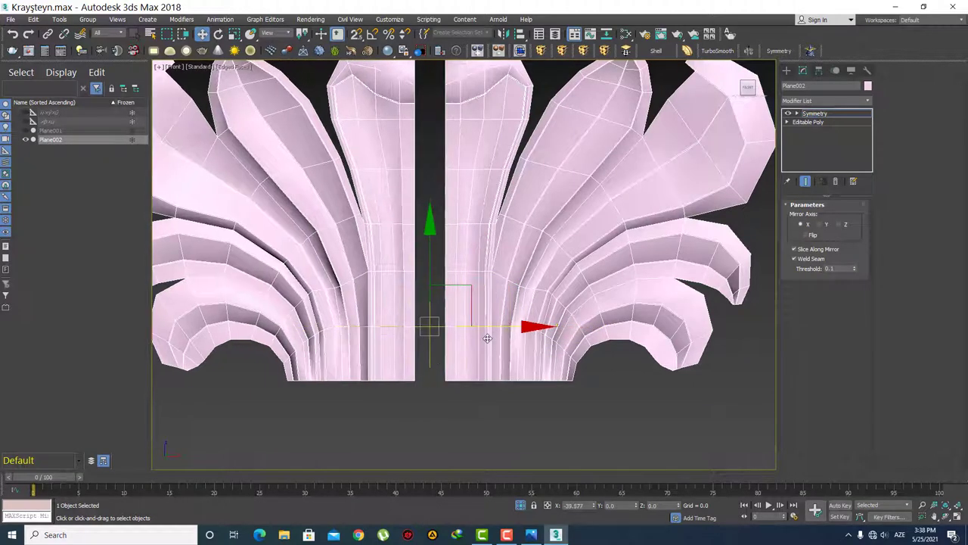
Step: Slide the Symmetry mirror plane along X until the centre gap closes
{"action": "left_click", "coordinate": [822, 114]}
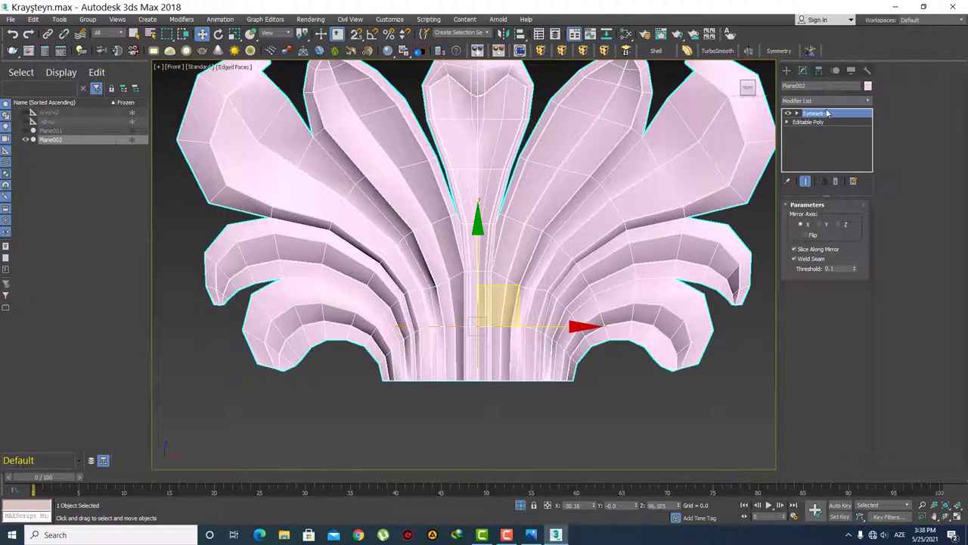
{"action": "left_click_drag", "start_coordinate": [551, 331], "coordinate": [547, 330]}
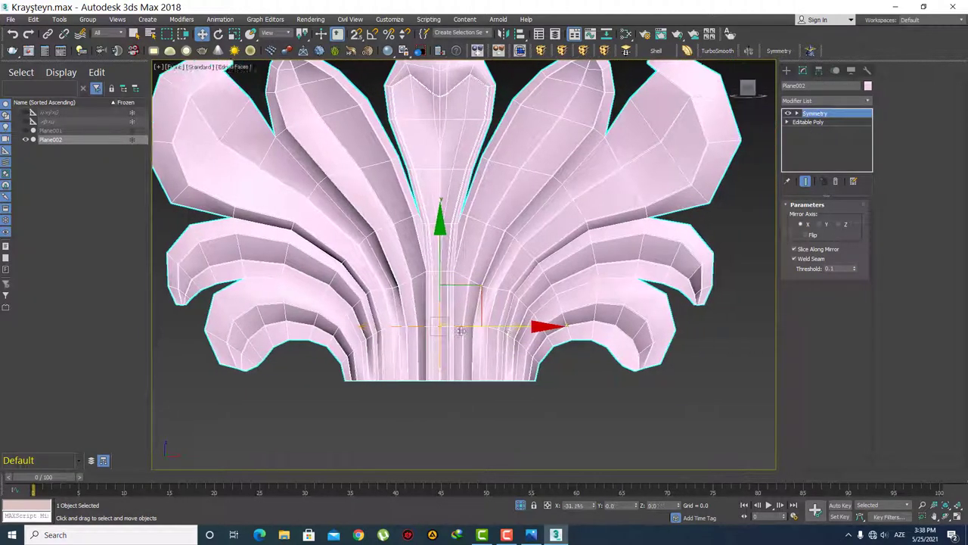
{"action": "left_click", "coordinate": [825, 113]}
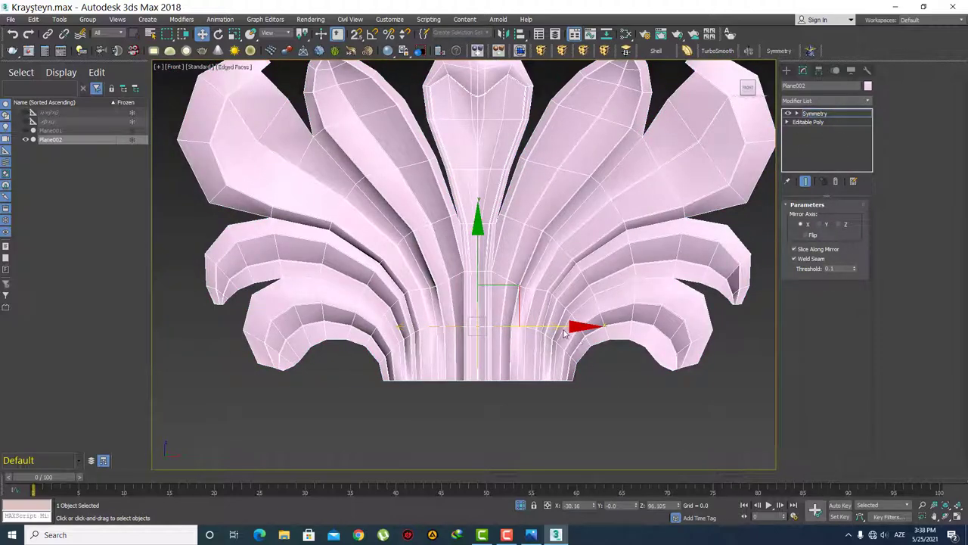
{"action": "mouse_move", "coordinate": [564, 333]}
{"action": "left_mouse_down"}
{"action": "mouse_move", "coordinate": [496, 338]}
{"action": "mouse_move", "coordinate": [527, 340]}
{"action": "left_mouse_up"}
{"action": "scroll", "coordinate": [528, 340], "scroll_direction": "up", "scroll_amount": 3}
{"action": "scroll", "coordinate": [487, 305], "scroll_direction": "up", "scroll_amount": 3}
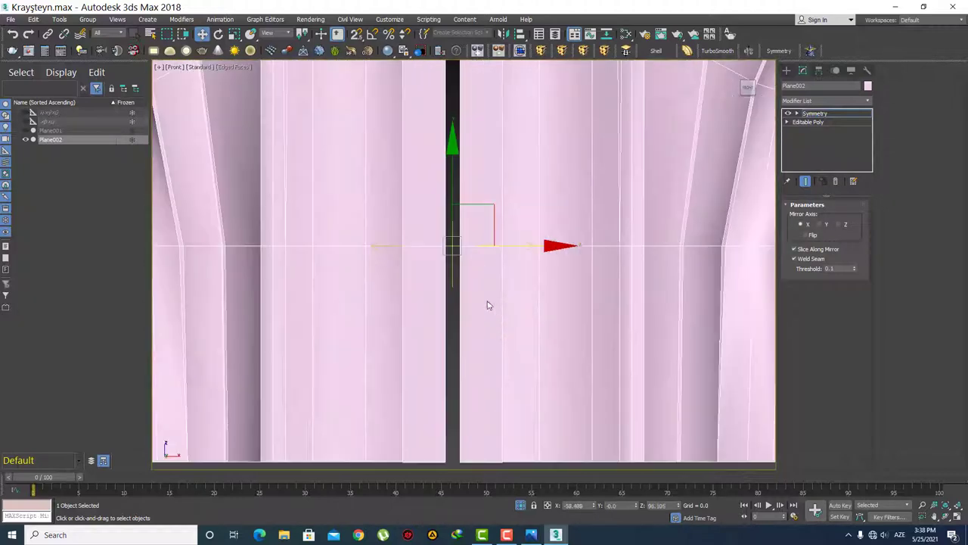
{"action": "scroll", "coordinate": [488, 305], "scroll_direction": "up", "scroll_amount": 3}
{"action": "scroll", "coordinate": [444, 294], "scroll_direction": "up", "scroll_amount": 1}
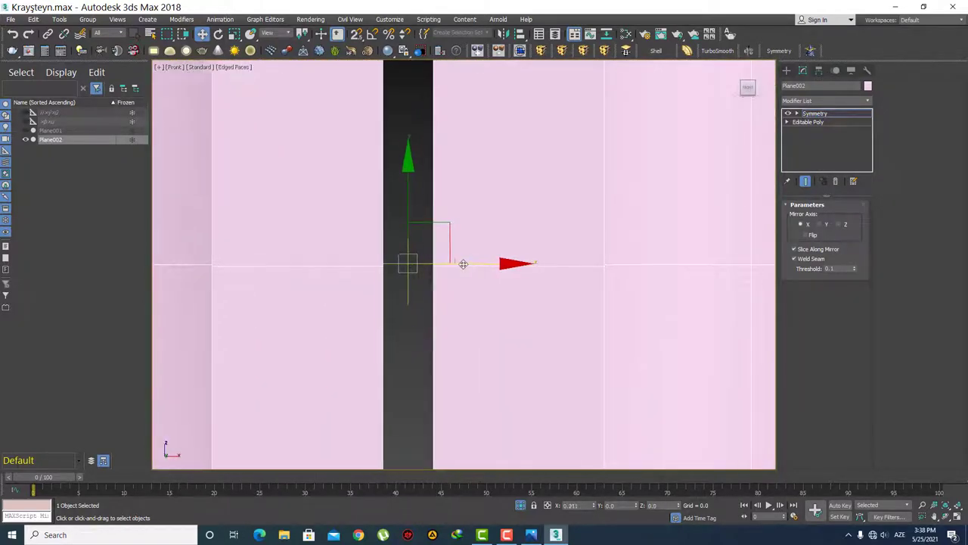
{"action": "scroll", "coordinate": [454, 270], "scroll_direction": "up", "scroll_amount": 1}
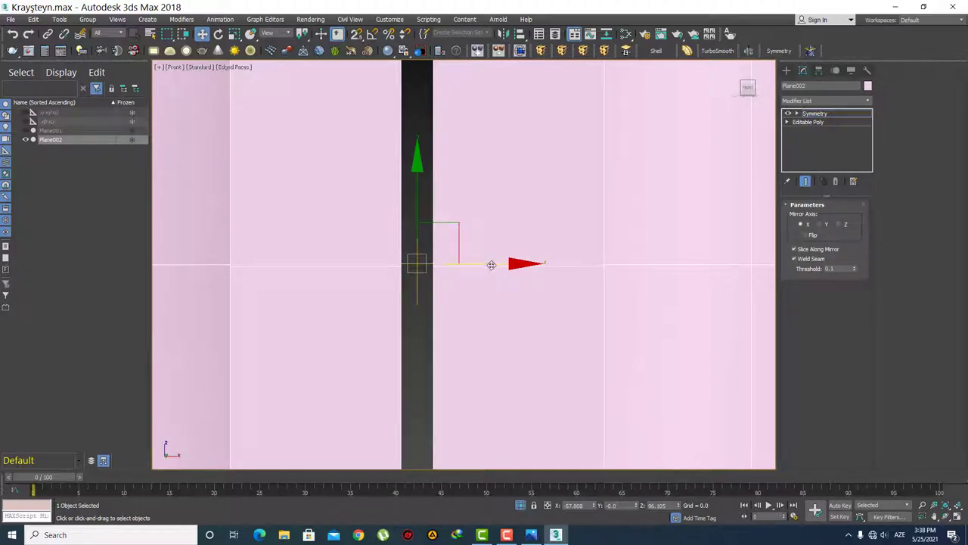
{"action": "left_click_drag", "start_coordinate": [491, 264], "coordinate": [511, 264]}
Step: Check the mirrored halves in wireframe view
{"action": "key", "text": "F3"}
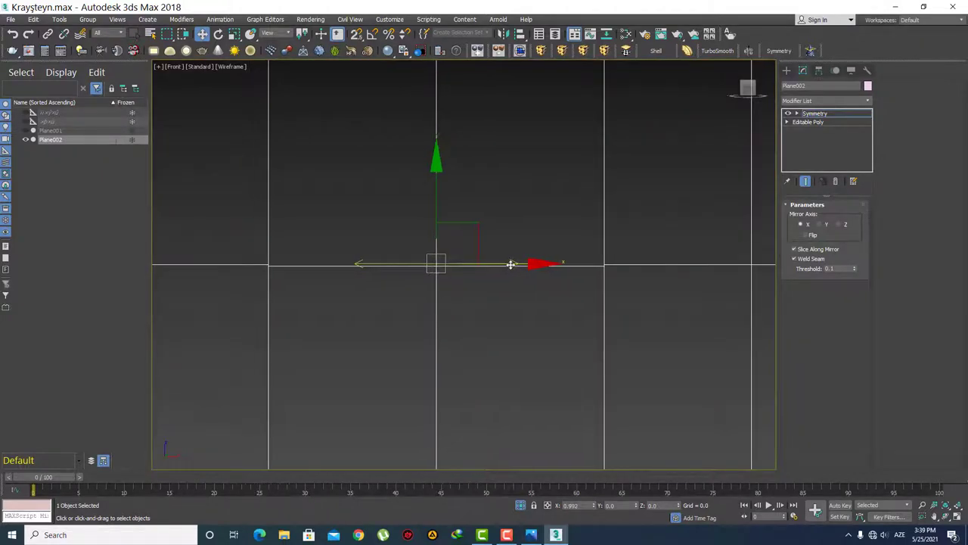
{"action": "scroll", "coordinate": [499, 299], "scroll_direction": "down", "scroll_amount": 5}
{"action": "scroll", "coordinate": [484, 318], "scroll_direction": "up", "scroll_amount": 3}
{"action": "scroll", "coordinate": [491, 363], "scroll_direction": "up", "scroll_amount": 2}
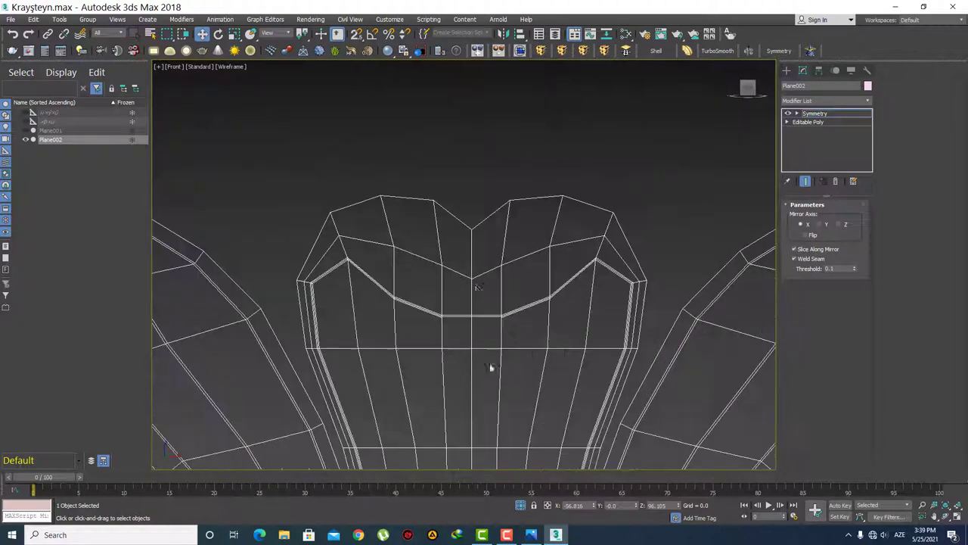
{"action": "scroll", "coordinate": [473, 286], "scroll_direction": "up", "scroll_amount": 2}
{"action": "scroll", "coordinate": [473, 286], "scroll_direction": "down", "scroll_amount": 3}
{"action": "scroll", "coordinate": [464, 195], "scroll_direction": "down", "scroll_amount": 2}
{"action": "scroll", "coordinate": [464, 196], "scroll_direction": "up", "scroll_amount": 3}
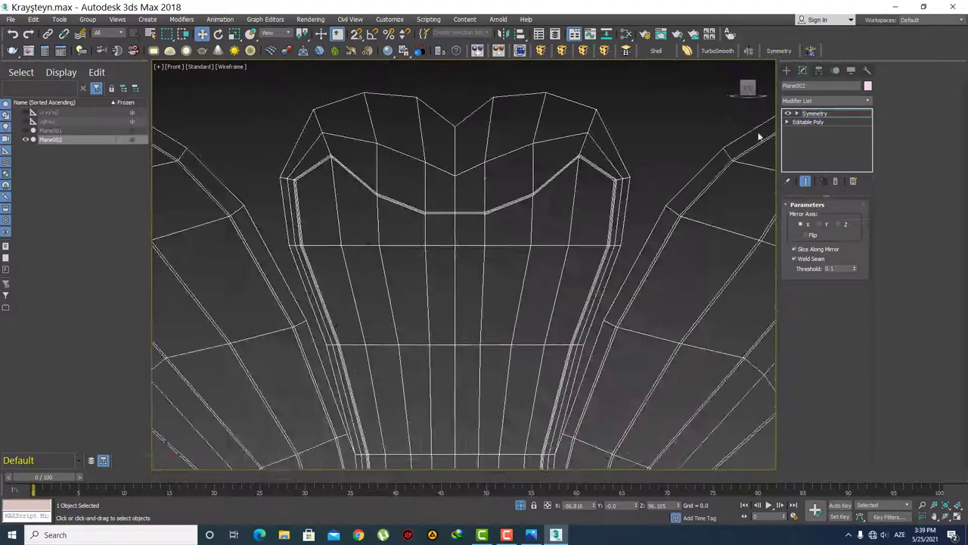
Step: Collapse the Symmetry into the Editable Poly and select the centre seam vertices
{"action": "right_click", "coordinate": [817, 121]}
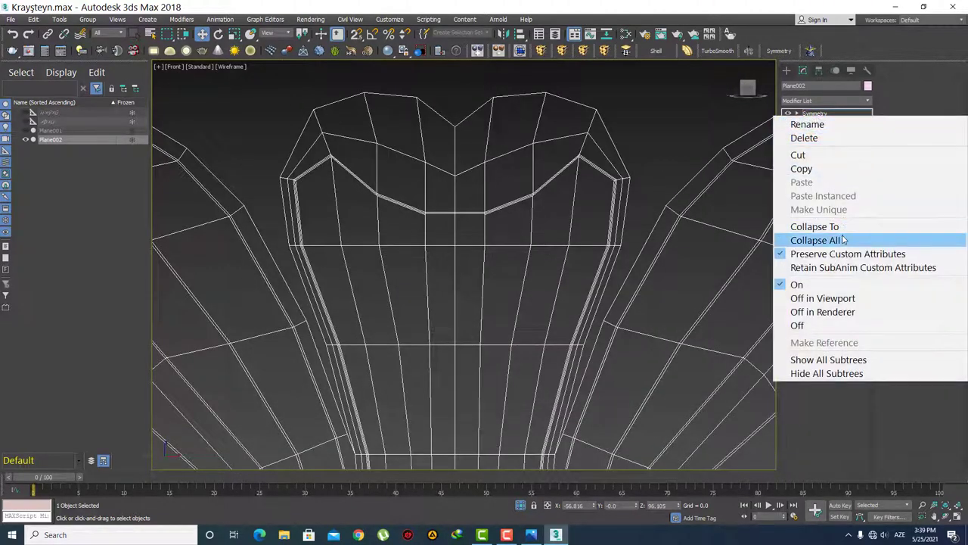
{"action": "left_click", "coordinate": [822, 240]}
{"action": "scroll", "coordinate": [533, 217], "scroll_direction": "up", "scroll_amount": 3}
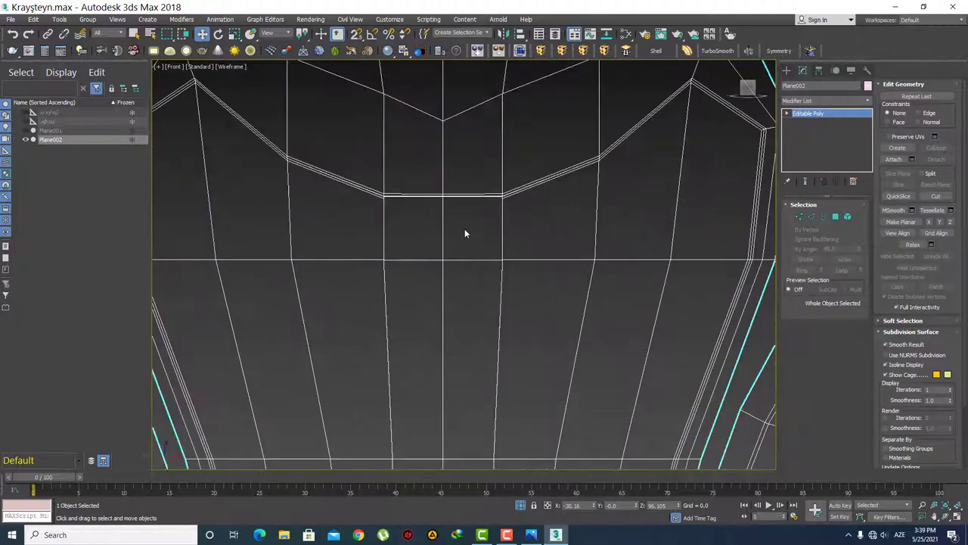
{"action": "key", "text": "1"}
{"action": "left_click_drag", "start_coordinate": [510, 178], "coordinate": [378, 212]}
{"action": "scroll", "coordinate": [401, 200], "scroll_direction": "up", "scroll_amount": 2}
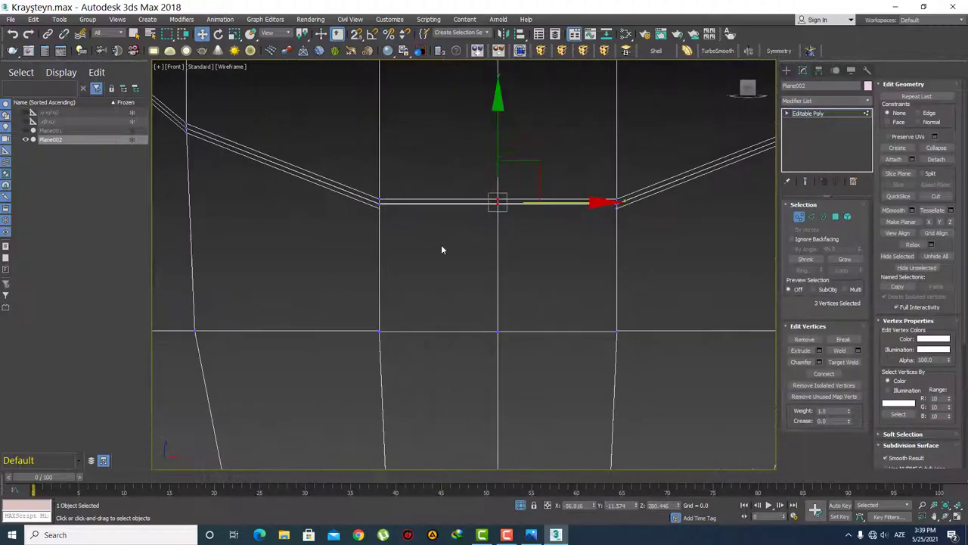
{"action": "middle_click_drag", "start_coordinate": [446, 245], "coordinate": [452, 243], "text": "alt"}
Step: In Front view, pull the middle seam vertices down so the top edge dips into a V
{"action": "key", "text": "f"}
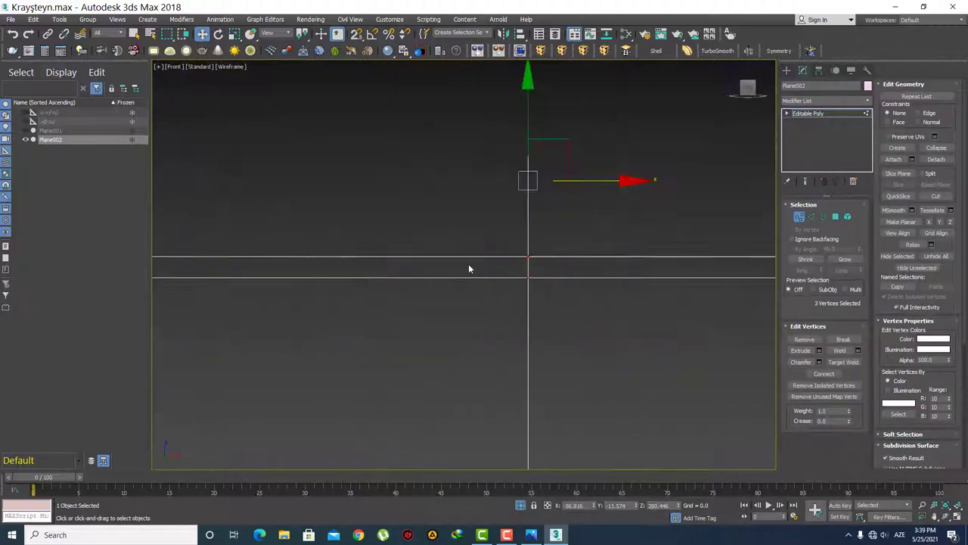
{"action": "scroll", "coordinate": [473, 264], "scroll_direction": "down", "scroll_amount": 2}
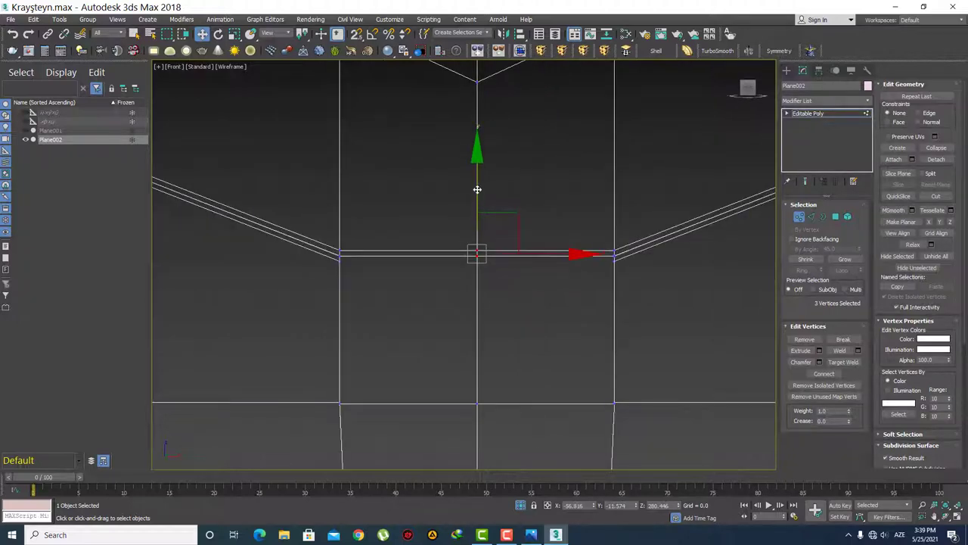
{"action": "left_click_drag", "start_coordinate": [477, 189], "coordinate": [481, 205]}
{"action": "scroll", "coordinate": [481, 206], "scroll_direction": "down", "scroll_amount": 3}
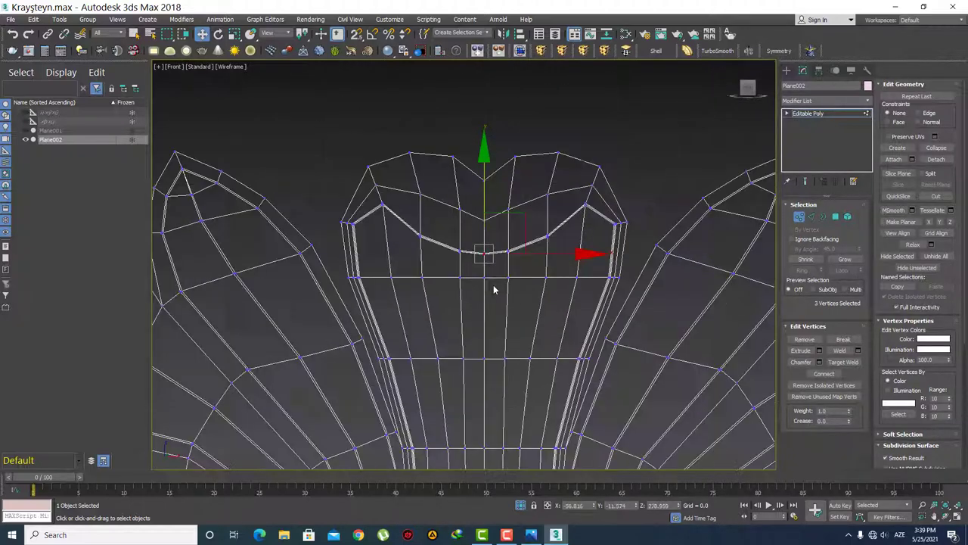
{"action": "scroll", "coordinate": [495, 285], "scroll_direction": "down", "scroll_amount": 2}
{"action": "mouse_move", "coordinate": [494, 328]}
{"action": "middle_mouse_down"}
{"action": "mouse_move", "coordinate": [504, 323]}
{"action": "mouse_move", "coordinate": [496, 217]}
{"action": "middle_mouse_up"}
{"action": "scroll", "coordinate": [496, 208], "scroll_direction": "down", "scroll_amount": 3}
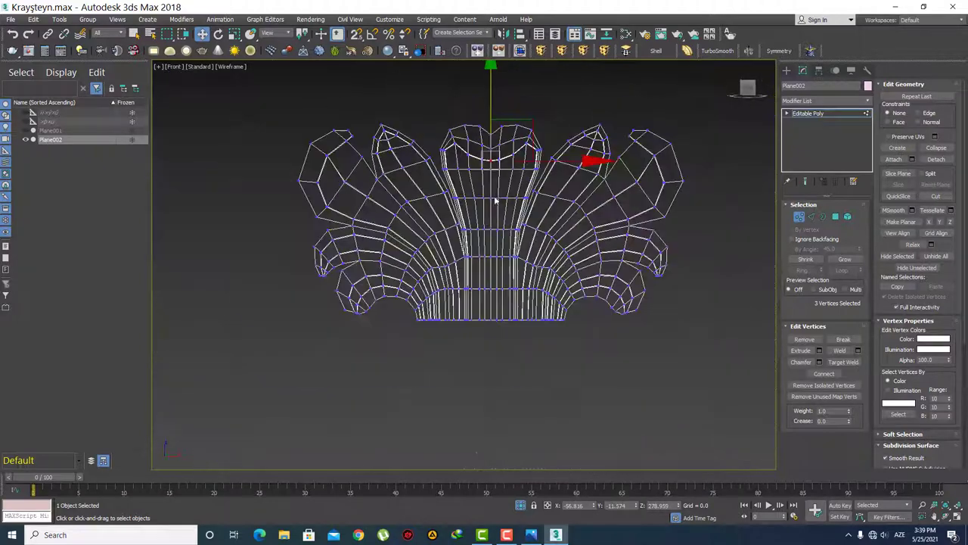
Step: Inspect the V-shaped groove in shaded Perspective view
{"action": "key", "text": "p"}
{"action": "scroll", "coordinate": [490, 299], "scroll_direction": "up", "scroll_amount": 3}
{"action": "scroll", "coordinate": [488, 305], "scroll_direction": "up", "scroll_amount": 5}
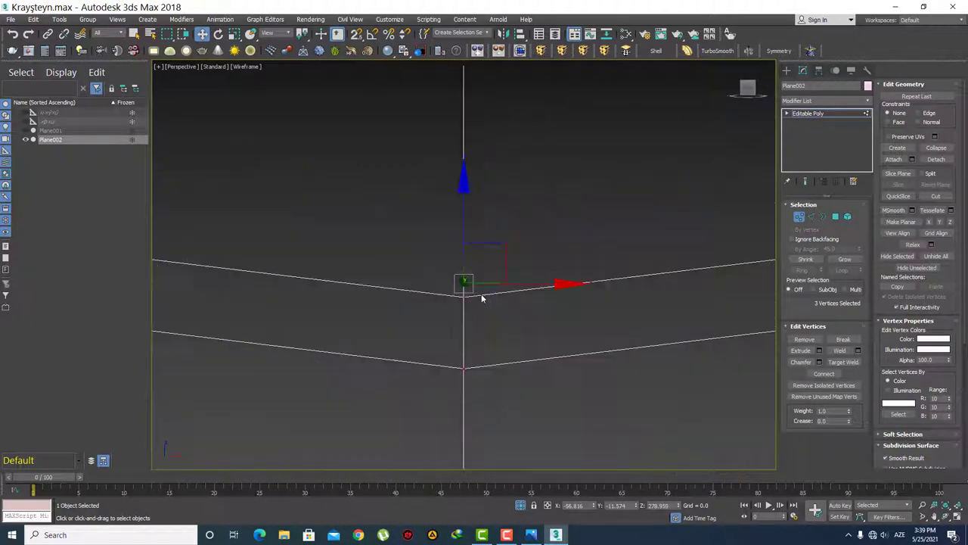
{"action": "key", "text": "F3"}
{"action": "mouse_move", "coordinate": [481, 293]}
{"action": "middle_mouse_down", "text": "alt"}
{"action": "mouse_move", "coordinate": [515, 281]}
{"action": "mouse_move", "coordinate": [522, 333]}
{"action": "mouse_move", "coordinate": [542, 297]}
{"action": "mouse_move", "coordinate": [443, 280]}
{"action": "mouse_move", "coordinate": [432, 290]}
{"action": "mouse_move", "coordinate": [496, 299]}
{"action": "mouse_move", "coordinate": [506, 277]}
{"action": "middle_mouse_up", "text": "alt"}
{"action": "scroll", "coordinate": [522, 332], "scroll_direction": "up", "scroll_amount": 3}
{"action": "scroll", "coordinate": [529, 318], "scroll_direction": "up", "scroll_amount": 3}
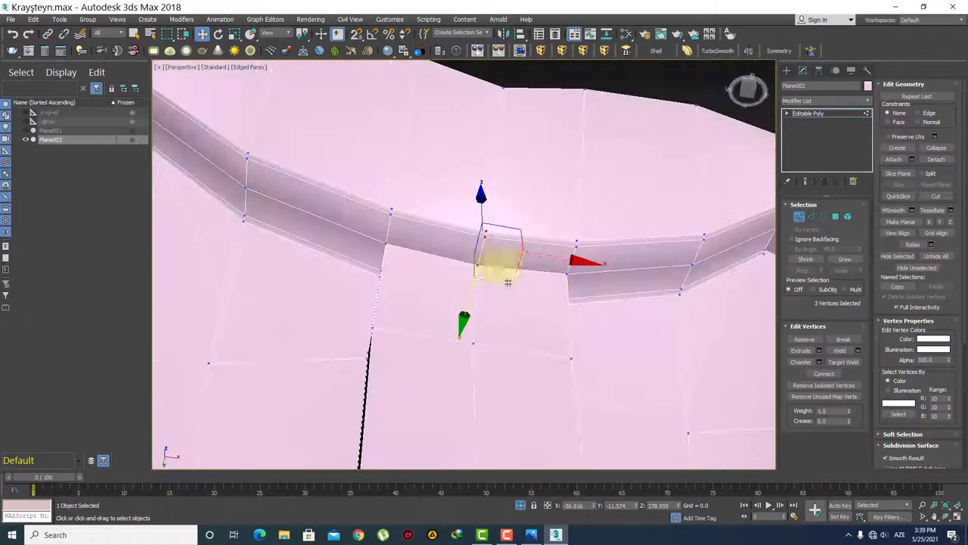
{"action": "middle_click_drag", "start_coordinate": [482, 309], "coordinate": [484, 261], "text": "alt"}
{"action": "scroll", "coordinate": [469, 235], "scroll_direction": "down", "scroll_amount": 2}
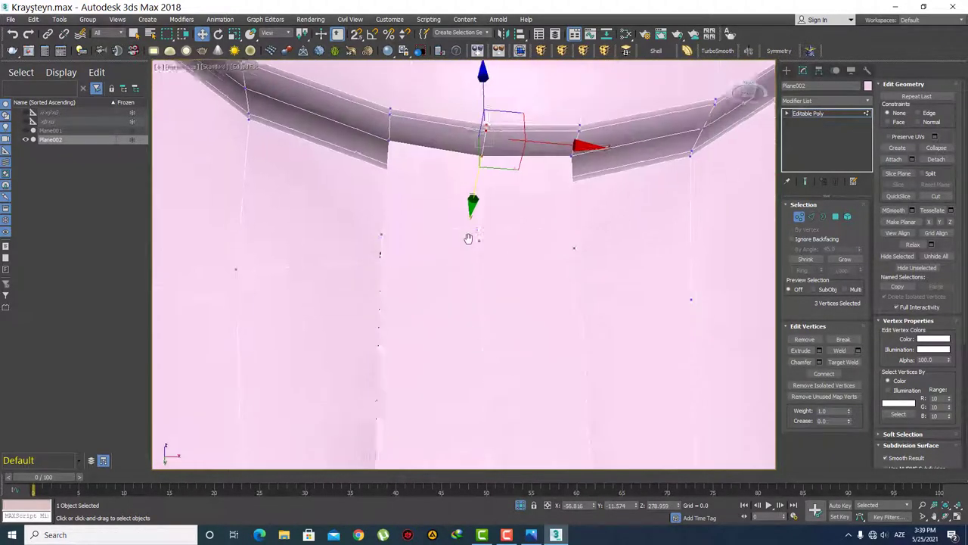
{"action": "scroll", "coordinate": [484, 265], "scroll_direction": "down", "scroll_amount": 5}
{"action": "scroll", "coordinate": [500, 295], "scroll_direction": "down", "scroll_amount": 3}
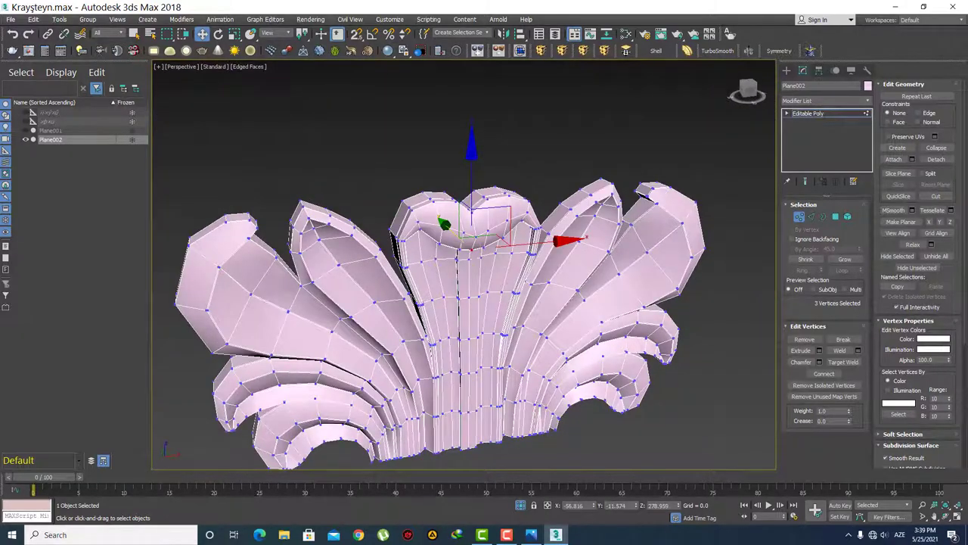
{"action": "scroll", "coordinate": [468, 277], "scroll_direction": "up", "scroll_amount": 2}
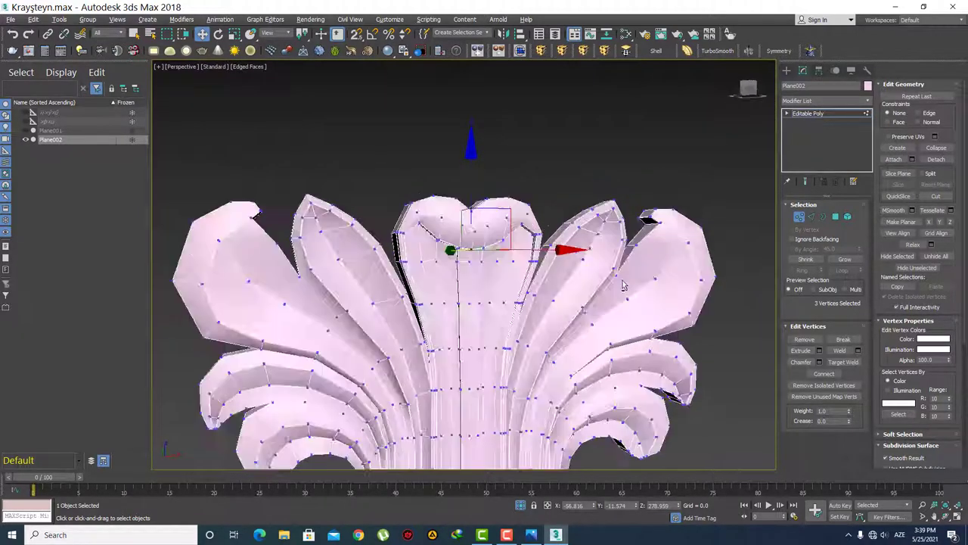
{"action": "scroll", "coordinate": [467, 277], "scroll_direction": "up", "scroll_amount": 1}
{"action": "scroll", "coordinate": [467, 277], "scroll_direction": "up", "scroll_amount": 4}
{"action": "scroll", "coordinate": [464, 274], "scroll_direction": "up", "scroll_amount": 2}
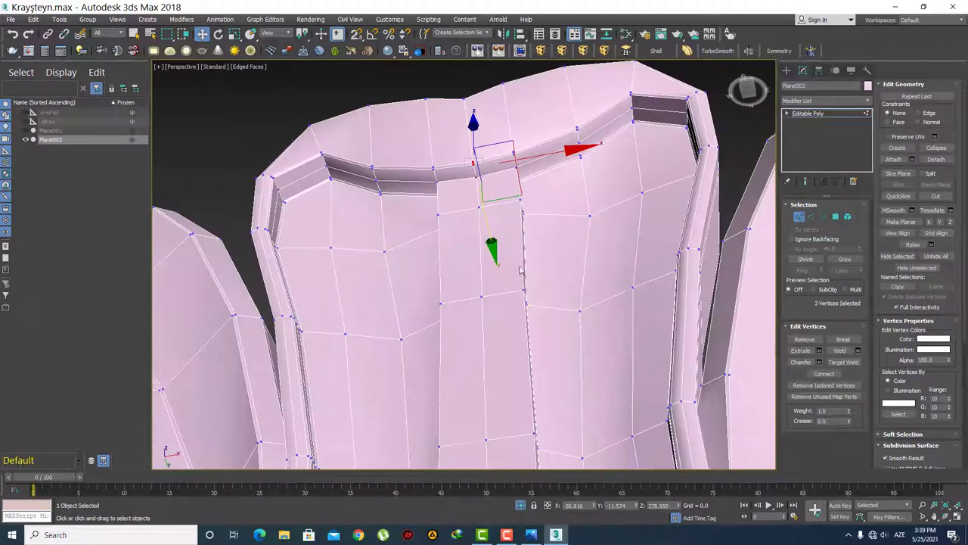
{"action": "scroll", "coordinate": [464, 274], "scroll_direction": "up", "scroll_amount": 1}
Step: Add TurboSmooth with 2 iterations to the leaf mesh and show it with smooth shading
{"action": "left_click", "coordinate": [785, 70]}
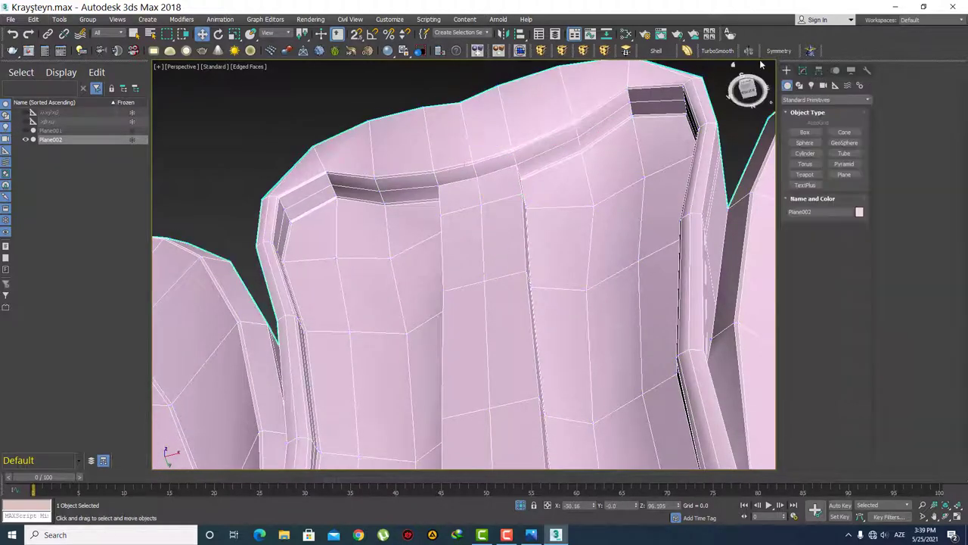
{"action": "left_click", "coordinate": [717, 51]}
{"action": "key", "text": "F4"}
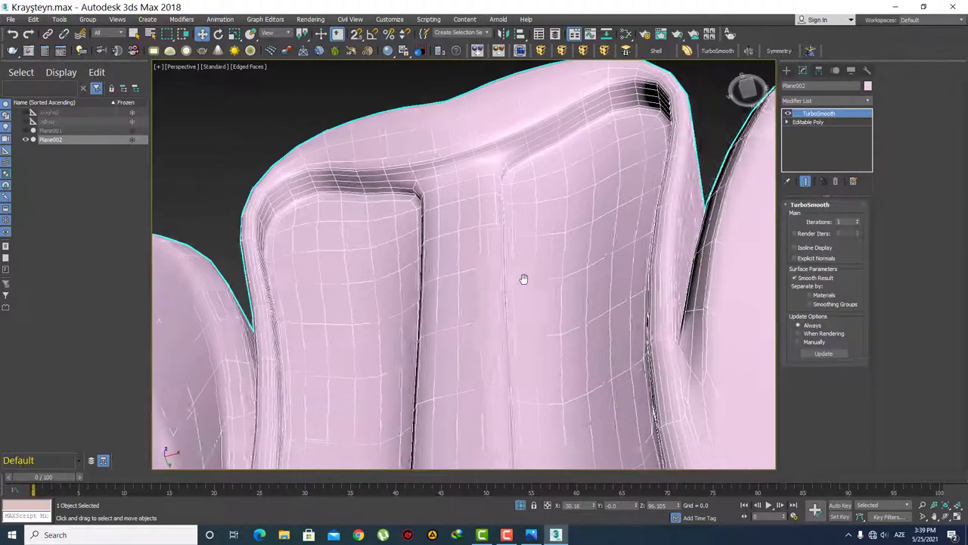
{"action": "left_click", "coordinate": [857, 221]}
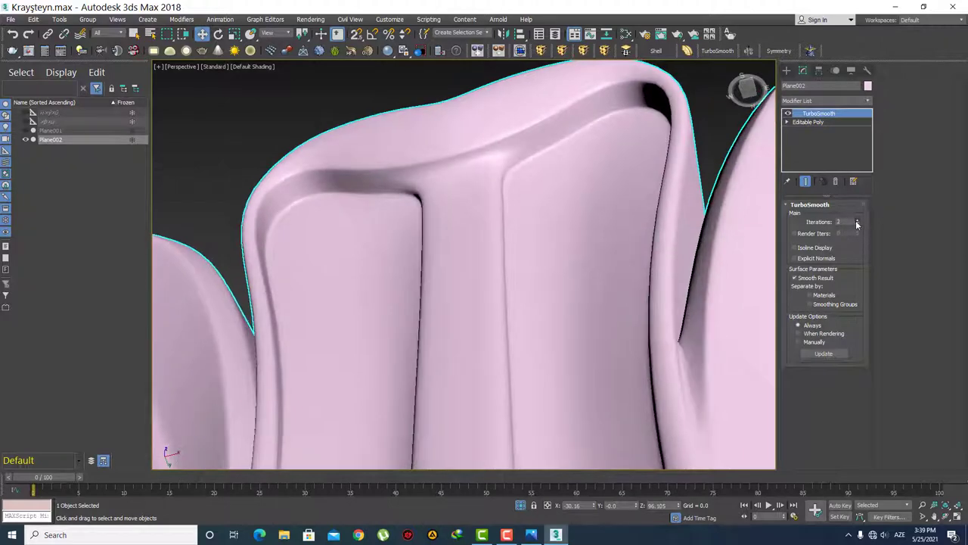
{"action": "scroll", "coordinate": [502, 281], "scroll_direction": "down", "scroll_amount": 5}
{"action": "middle_click_drag", "start_coordinate": [501, 280], "coordinate": [606, 257], "text": "alt"}
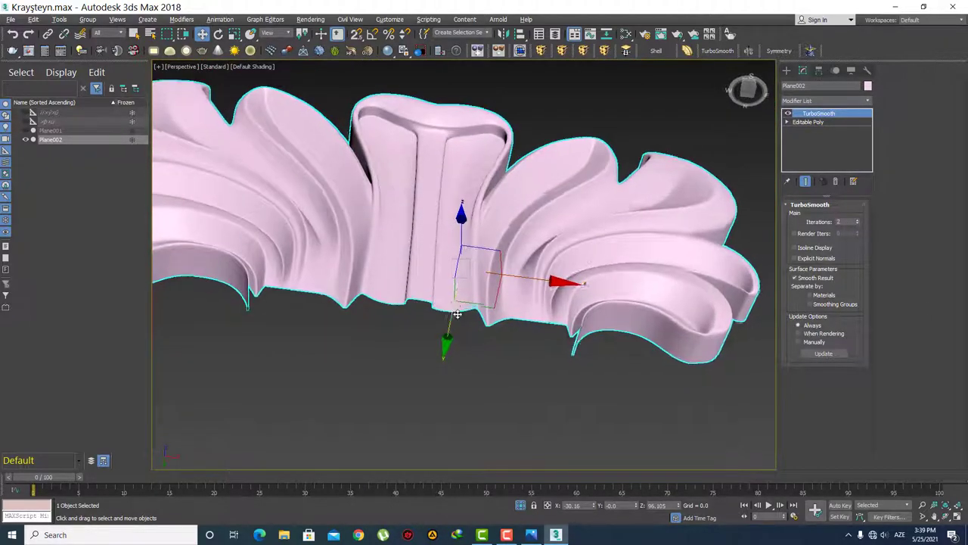
{"action": "mouse_move", "coordinate": [668, 270]}
{"action": "middle_mouse_down", "text": "alt"}
{"action": "mouse_move", "coordinate": [444, 318]}
{"action": "mouse_move", "coordinate": [477, 340]}
{"action": "middle_mouse_up", "text": "alt"}
Step: Orbit and pan around the smoothed ornament to inspect it from several angles
{"action": "scroll", "coordinate": [443, 318], "scroll_direction": "down", "scroll_amount": 3}
{"action": "scroll", "coordinate": [461, 324], "scroll_direction": "up", "scroll_amount": 2}
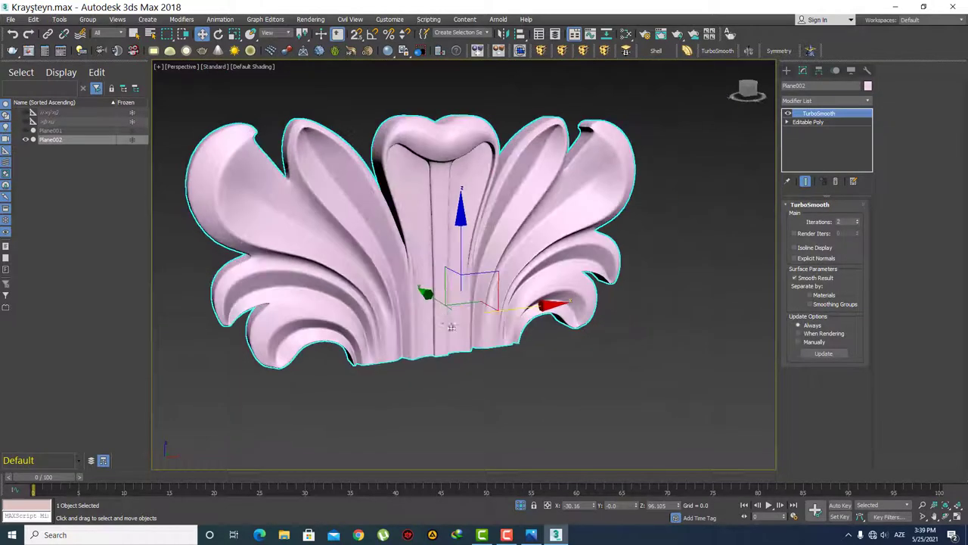
{"action": "scroll", "coordinate": [492, 366], "scroll_direction": "up", "scroll_amount": 3}
{"action": "scroll", "coordinate": [485, 362], "scroll_direction": "down", "scroll_amount": 5}
{"action": "scroll", "coordinate": [485, 363], "scroll_direction": "up", "scroll_amount": 3}
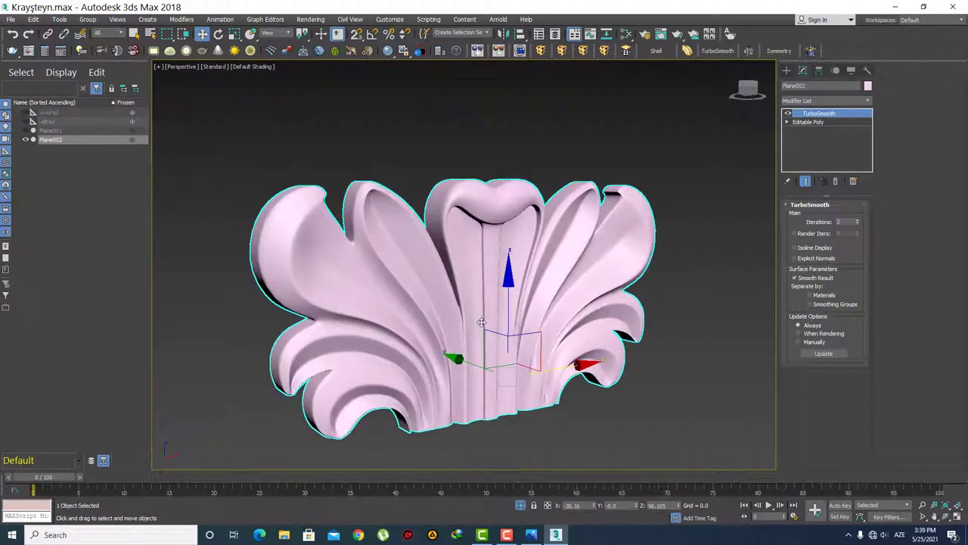
{"action": "key", "text": "q"}
{"action": "middle_click_drag", "start_coordinate": [484, 318], "coordinate": [495, 277]}
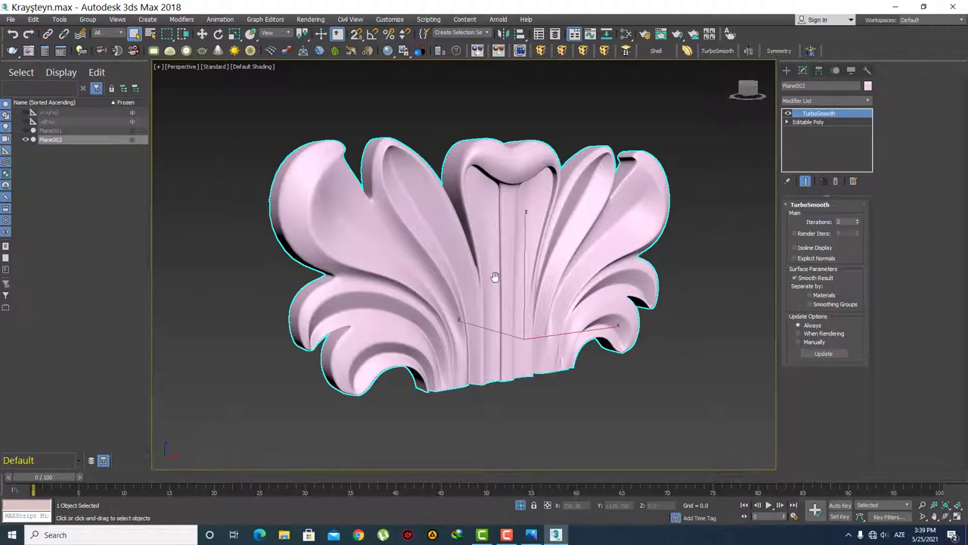
{"action": "mouse_move", "coordinate": [497, 197]}
{"action": "middle_mouse_down", "text": "alt"}
{"action": "mouse_move", "coordinate": [509, 209]}
{"action": "mouse_move", "coordinate": [507, 309]}
{"action": "mouse_move", "coordinate": [480, 282]}
{"action": "middle_mouse_up", "text": "alt"}
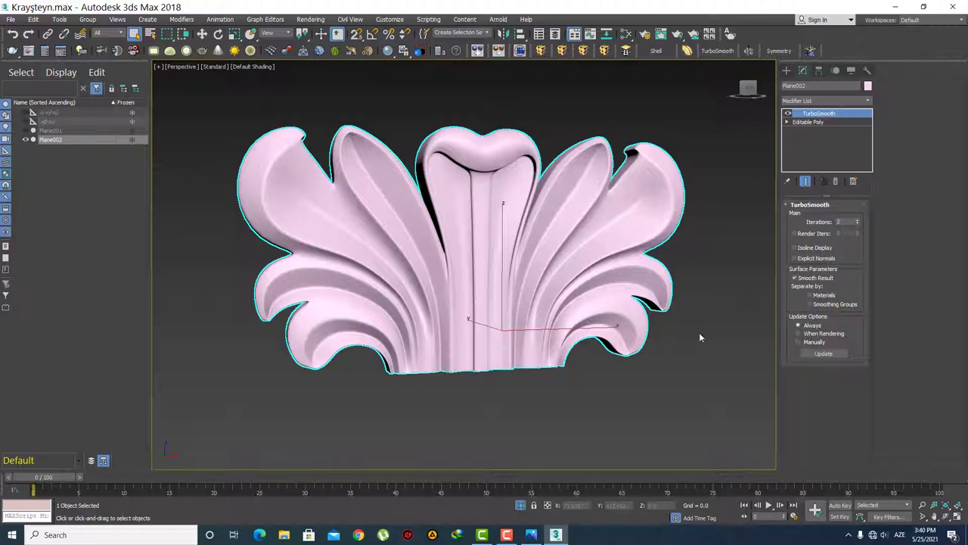
{"action": "mouse_move", "coordinate": [622, 274]}
{"action": "middle_mouse_down", "text": "alt"}
{"action": "mouse_move", "coordinate": [595, 222]}
{"action": "mouse_move", "coordinate": [615, 259]}
{"action": "mouse_move", "coordinate": [687, 216]}
{"action": "middle_mouse_up", "text": "alt"}
{"action": "scroll", "coordinate": [686, 216], "scroll_direction": "up", "scroll_amount": 5}
{"action": "mouse_move", "coordinate": [575, 184]}
{"action": "middle_mouse_down"}
{"action": "mouse_move", "coordinate": [633, 249]}
{"action": "mouse_move", "coordinate": [656, 242]}
{"action": "middle_mouse_up"}
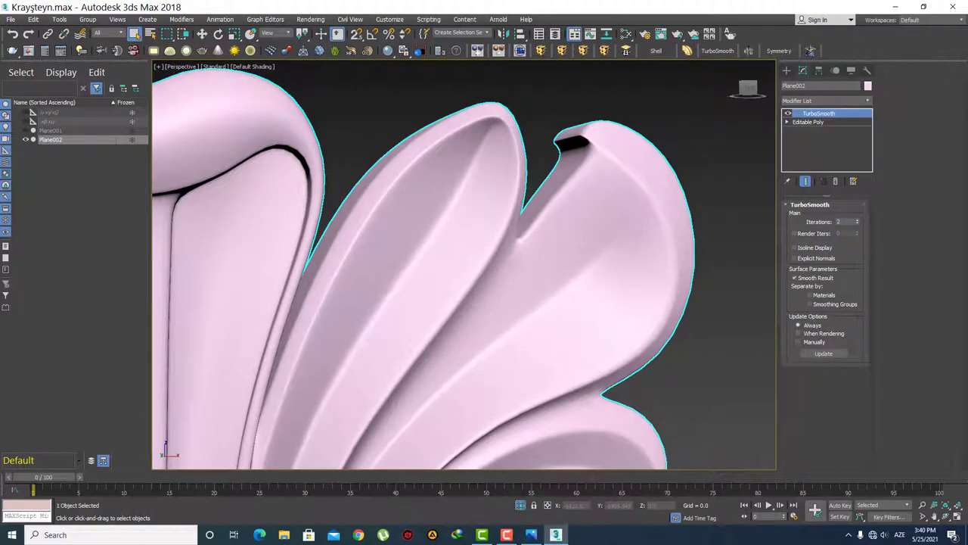
{"action": "scroll", "coordinate": [611, 246], "scroll_direction": "down", "scroll_amount": 5}
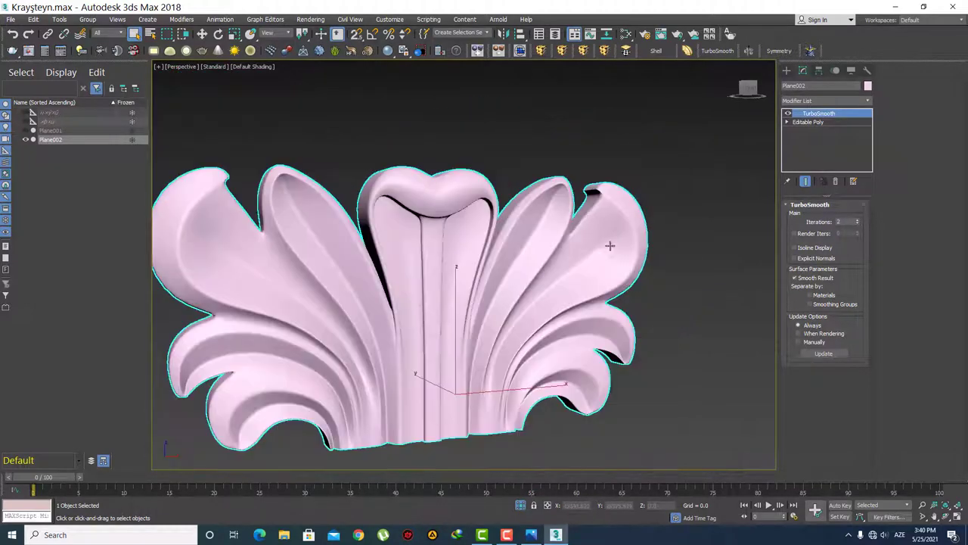
{"action": "scroll", "coordinate": [730, 173], "scroll_direction": "down", "scroll_amount": 2}
{"action": "left_click", "coordinate": [808, 122]}
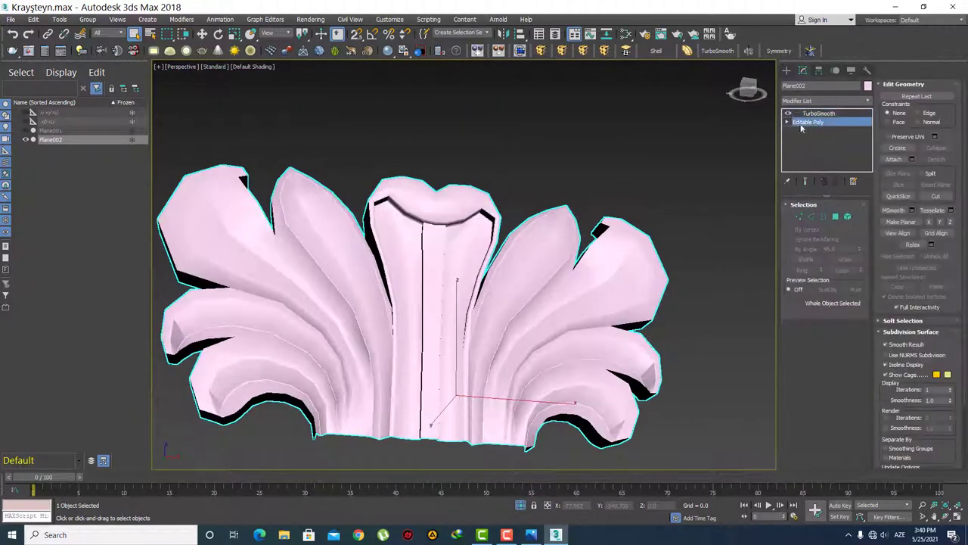
{"action": "scroll", "coordinate": [631, 264], "scroll_direction": "up", "scroll_amount": 3}
{"action": "scroll", "coordinate": [602, 262], "scroll_direction": "up", "scroll_amount": 2}
{"action": "scroll", "coordinate": [602, 263], "scroll_direction": "up", "scroll_amount": 3}
{"action": "mouse_move", "coordinate": [603, 264]}
{"action": "middle_mouse_down"}
{"action": "mouse_move", "coordinate": [592, 240]}
{"action": "mouse_move", "coordinate": [646, 254]}
{"action": "middle_mouse_up"}
{"action": "scroll", "coordinate": [592, 240], "scroll_direction": "down", "scroll_amount": 2}
{"action": "key", "text": "F4"}
{"action": "scroll", "coordinate": [601, 249], "scroll_direction": "down", "scroll_amount": 1}
{"action": "scroll", "coordinate": [601, 250], "scroll_direction": "down", "scroll_amount": 5}
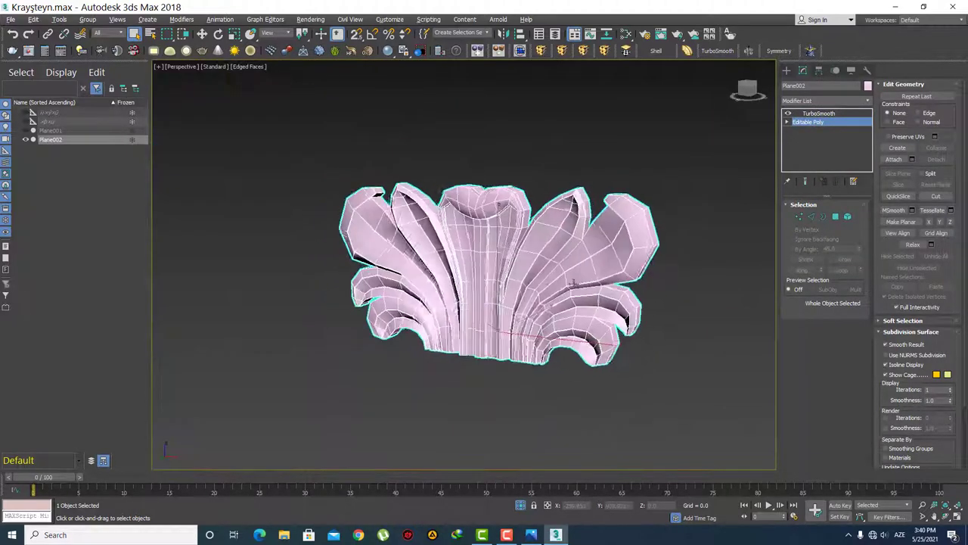
{"action": "left_click", "coordinate": [789, 71]}
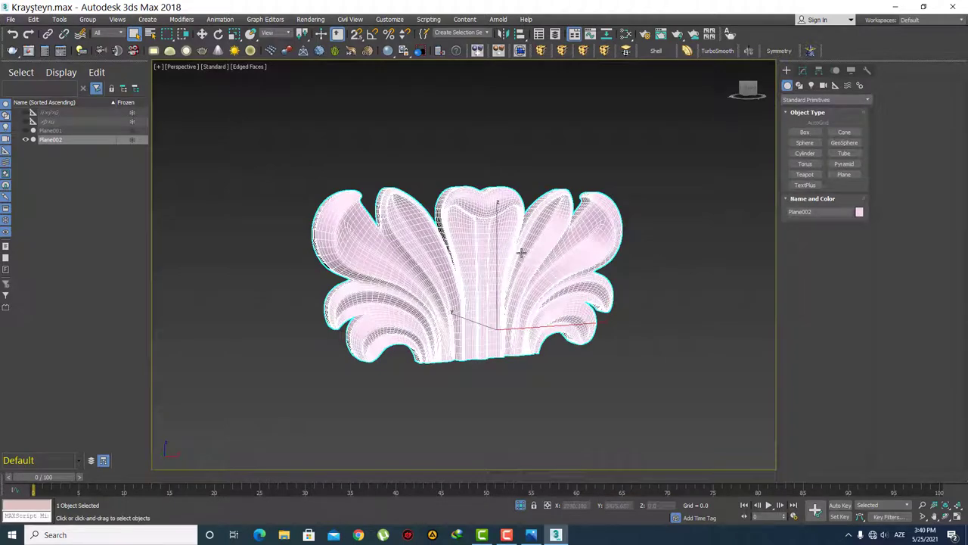
{"action": "scroll", "coordinate": [521, 253], "scroll_direction": "up", "scroll_amount": 2}
{"action": "key", "text": "F4"}
{"action": "mouse_move", "coordinate": [577, 277]}
{"action": "middle_mouse_down", "text": "alt"}
{"action": "mouse_move", "coordinate": [573, 238]}
{"action": "mouse_move", "coordinate": [564, 244]}
{"action": "mouse_move", "coordinate": [580, 255]}
{"action": "mouse_move", "coordinate": [447, 287]}
{"action": "mouse_move", "coordinate": [424, 283]}
{"action": "mouse_move", "coordinate": [502, 294]}
{"action": "mouse_move", "coordinate": [485, 294]}
{"action": "middle_mouse_up", "text": "alt"}
{"action": "scroll", "coordinate": [556, 211], "scroll_direction": "down", "scroll_amount": 2}
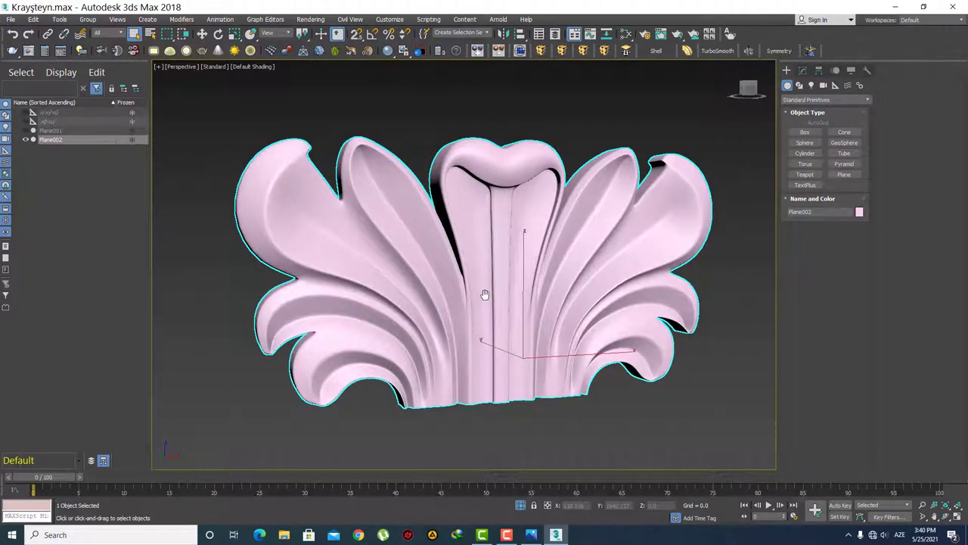